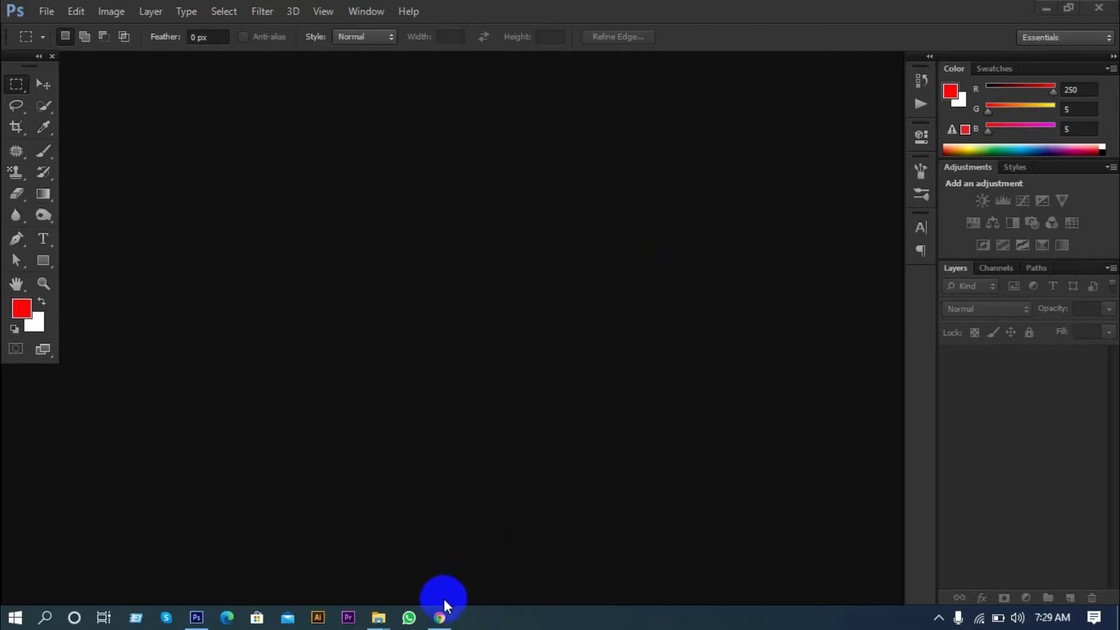
# - Switch to Chrome and check the desktop cover photo width and height in the Sprout Social article
pyautogui.moveTo(441, 610)
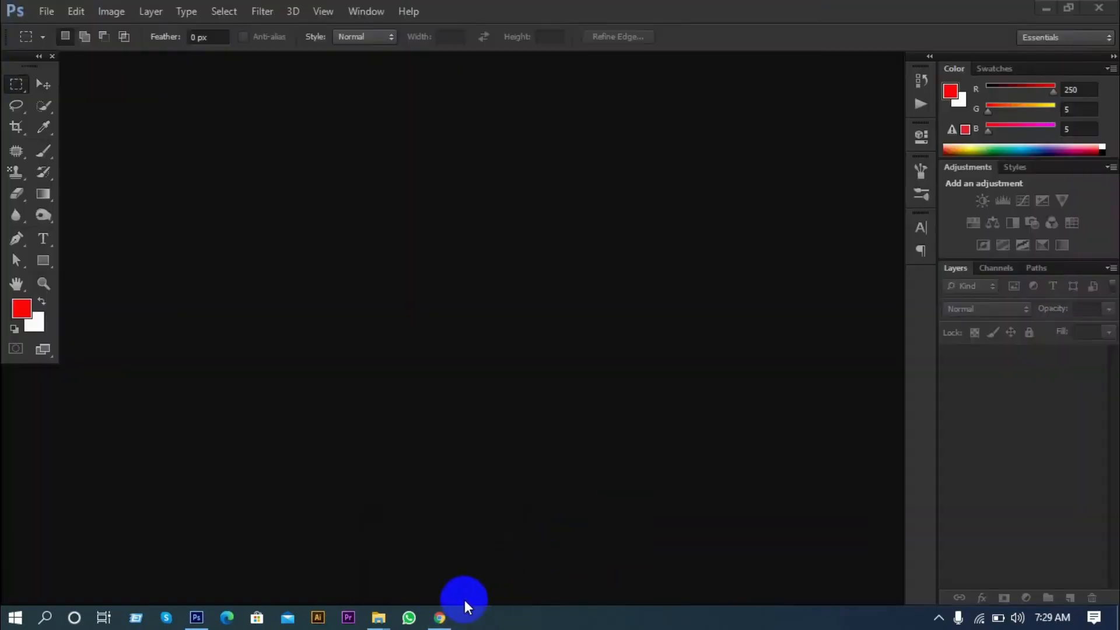
pyautogui.click(443, 579)
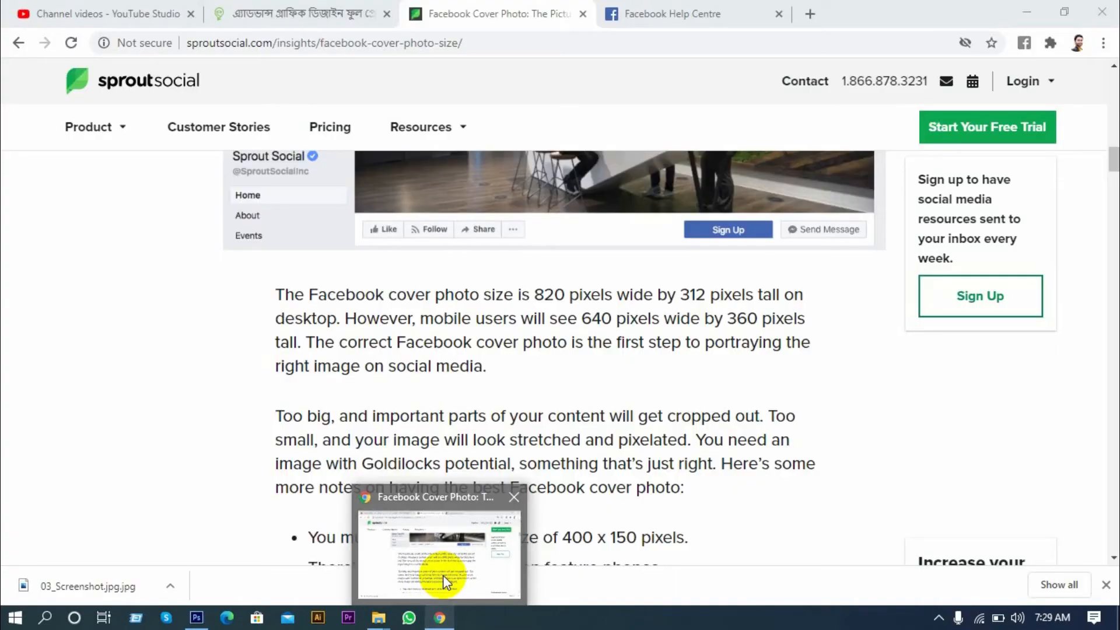
pyautogui.scroll(3, 523, 512)
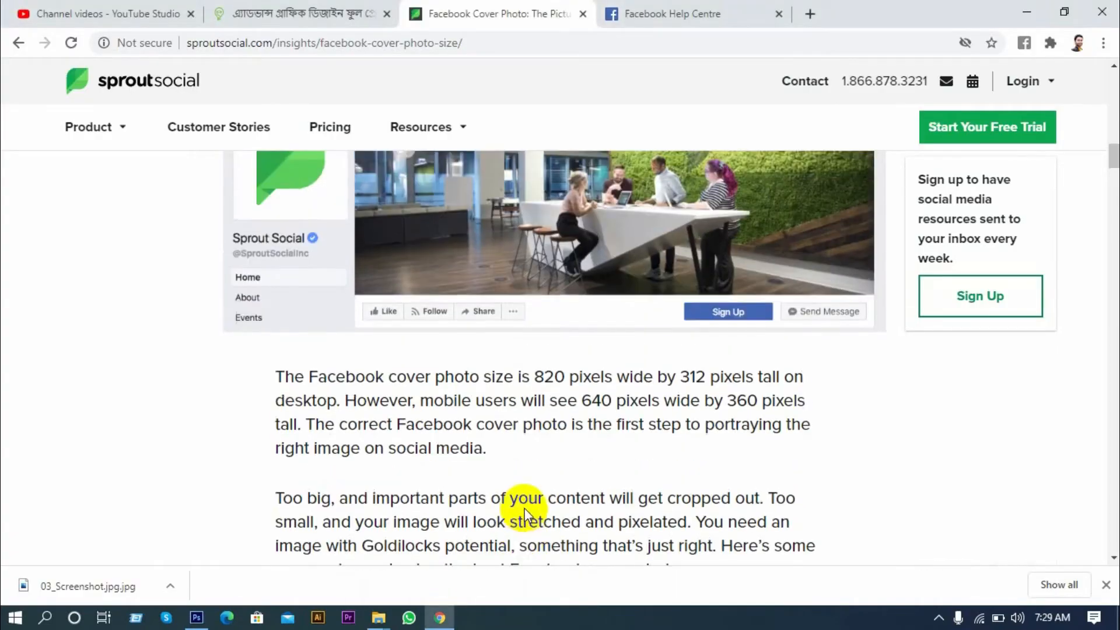
pyautogui.scroll(-4, 522, 509)
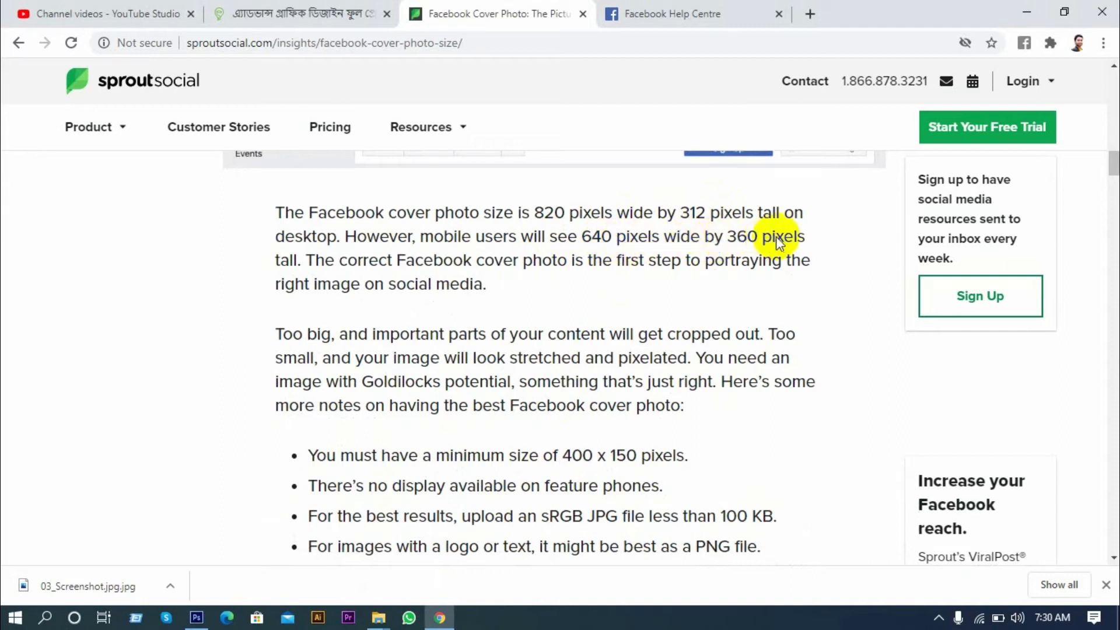
pyautogui.scroll(-1, 702, 279)
pyautogui.scroll(2, 705, 272)
pyautogui.doubleClick(554, 268)
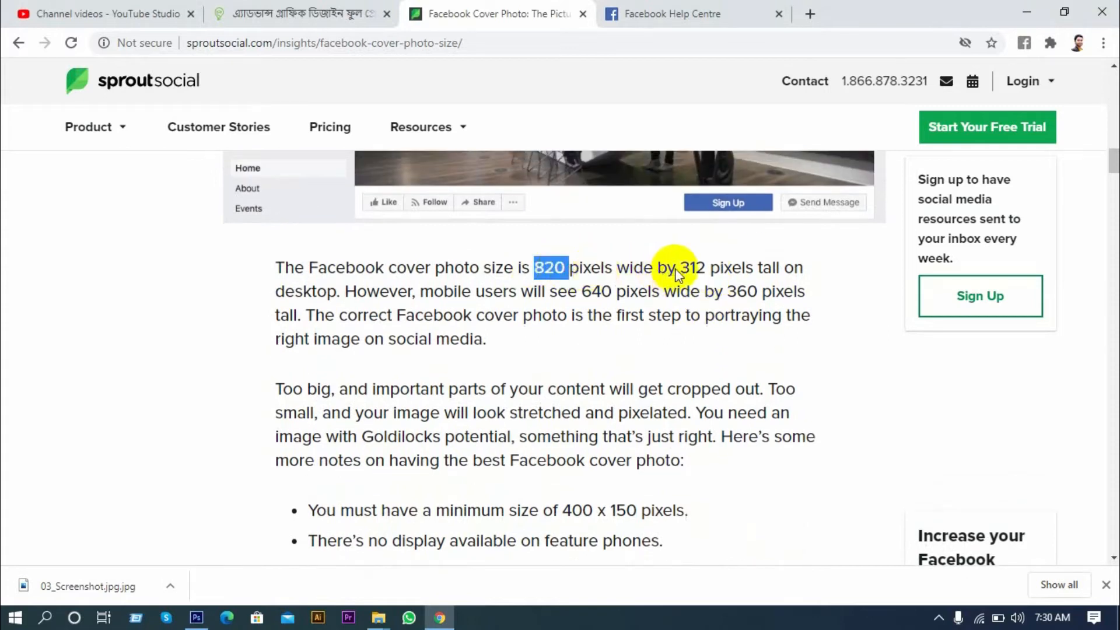
pyautogui.moveTo(680, 268); pyautogui.dragTo(695, 269)
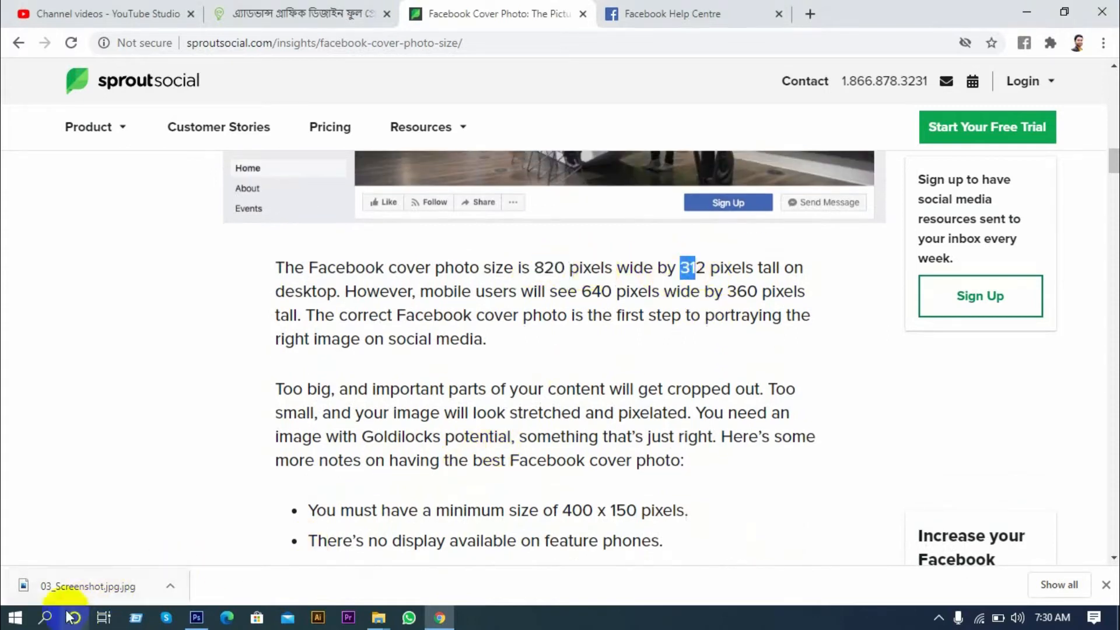
# - Search the computer for "note" and open a blank Notepad document
pyautogui.click(44, 617)
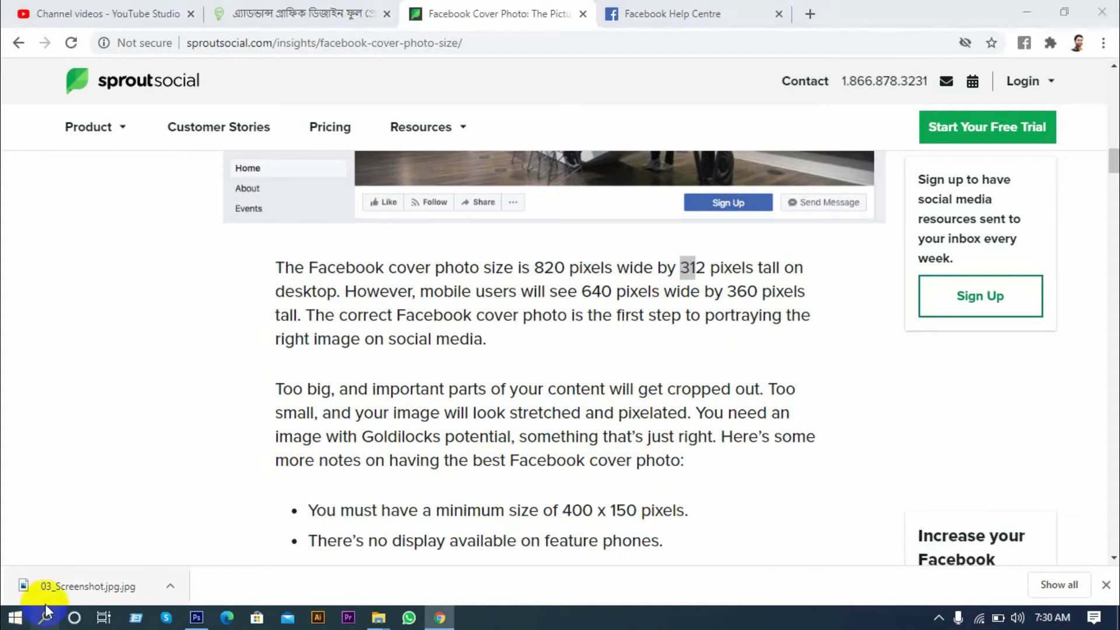
pyautogui.click(47, 618)
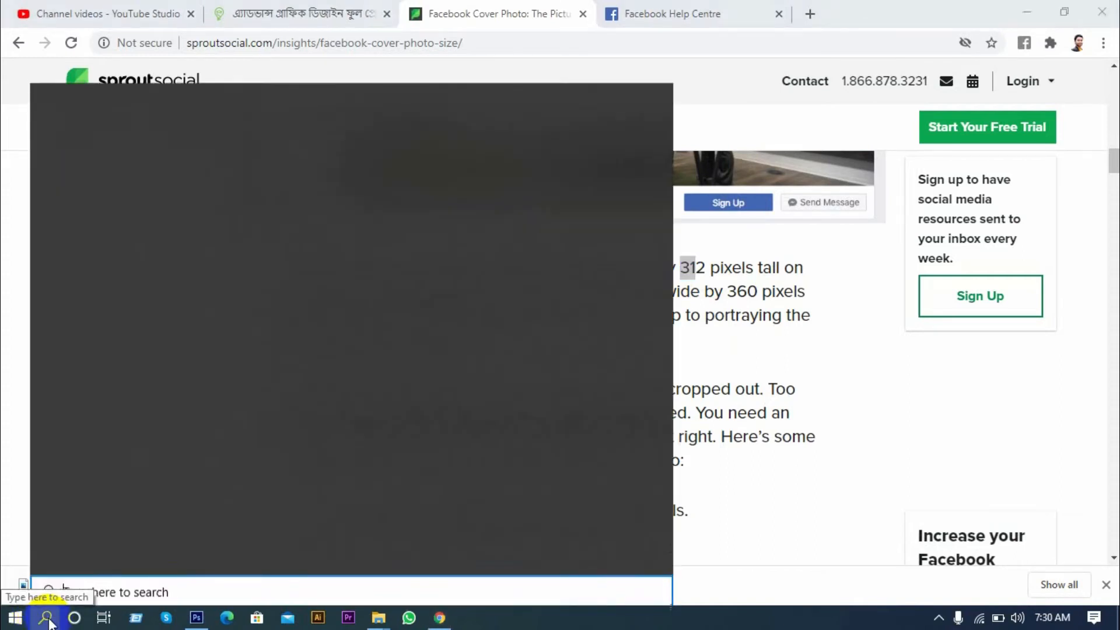
pyautogui.click(84, 590)
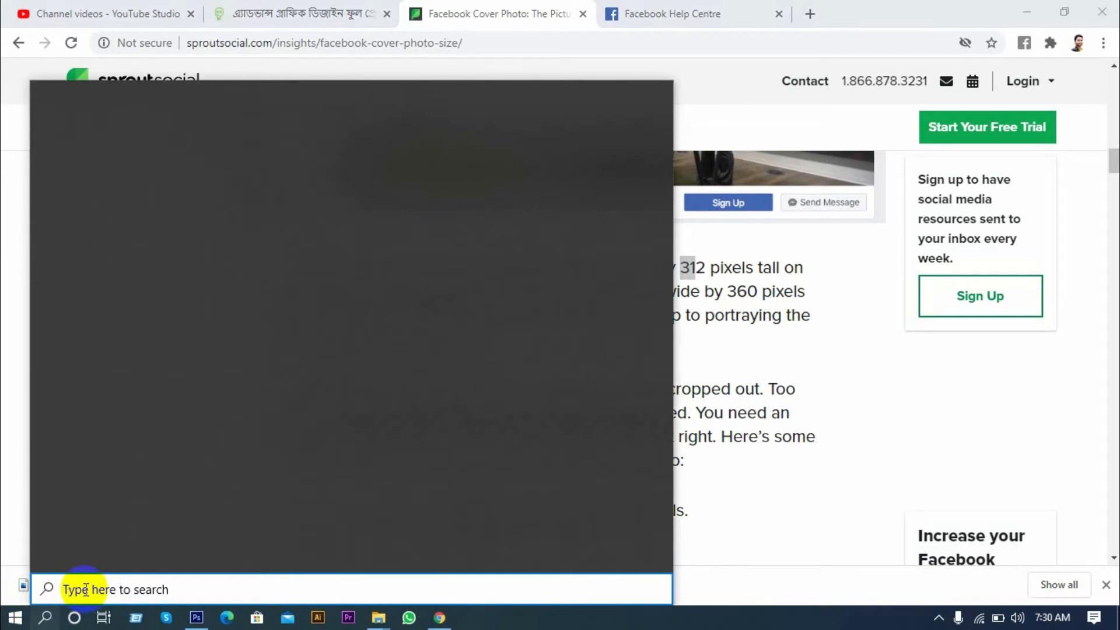
pyautogui.write('note')
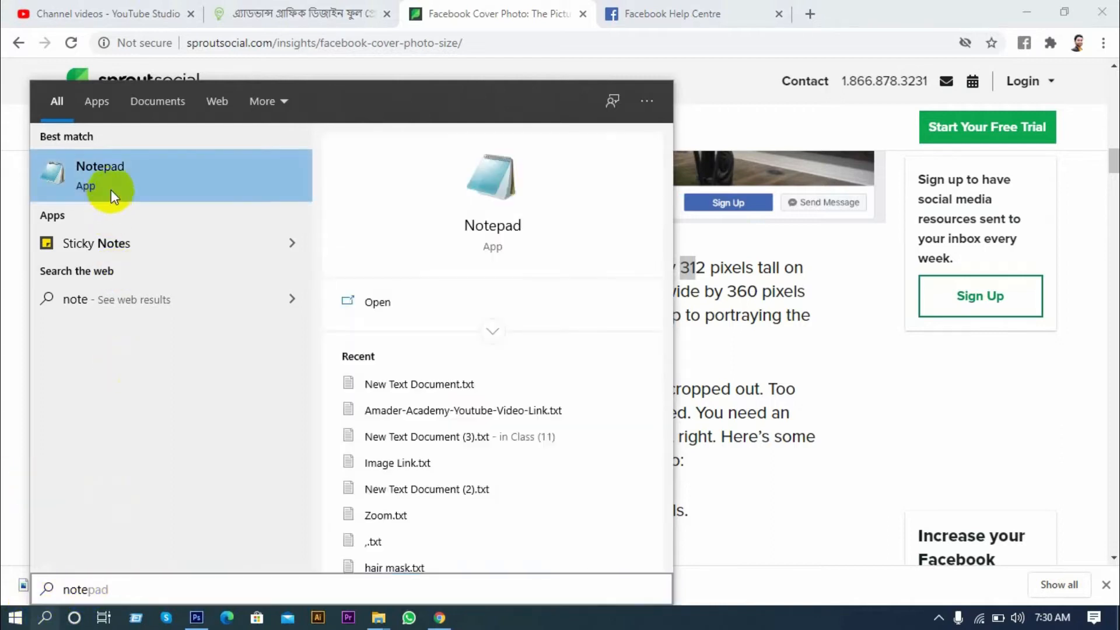
pyautogui.click(500, 258)
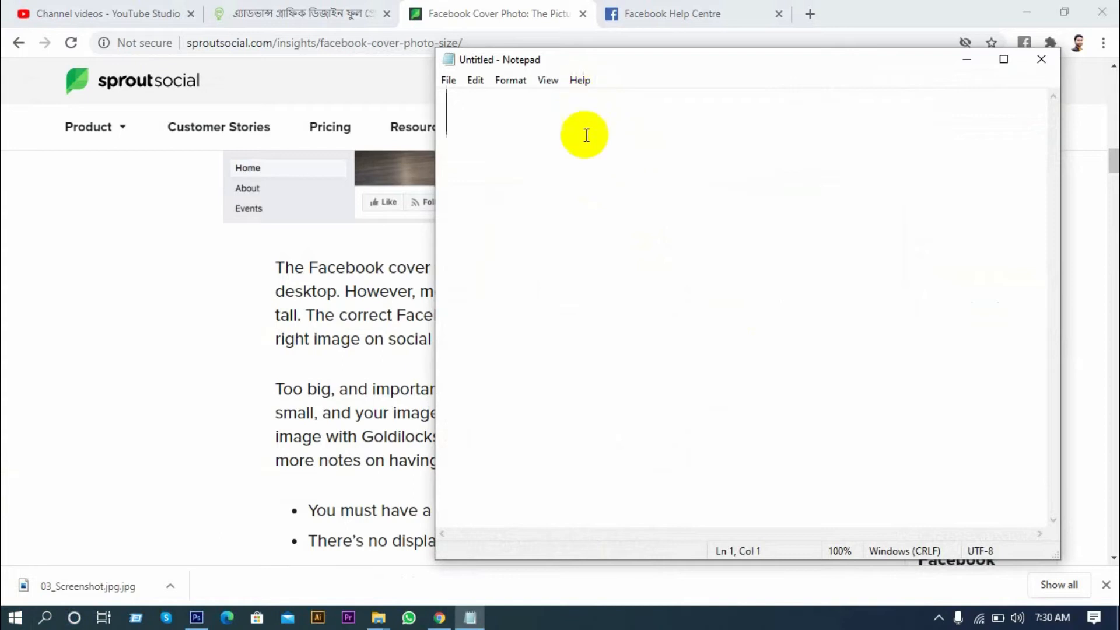
# - Write the heading "fb Cover Photo Size:" on the first line of the note and start a new line
pyautogui.write('fb')
pyautogui.press('BackSpace')
pyautogui.press('BackSpace')
pyautogui.write('f')
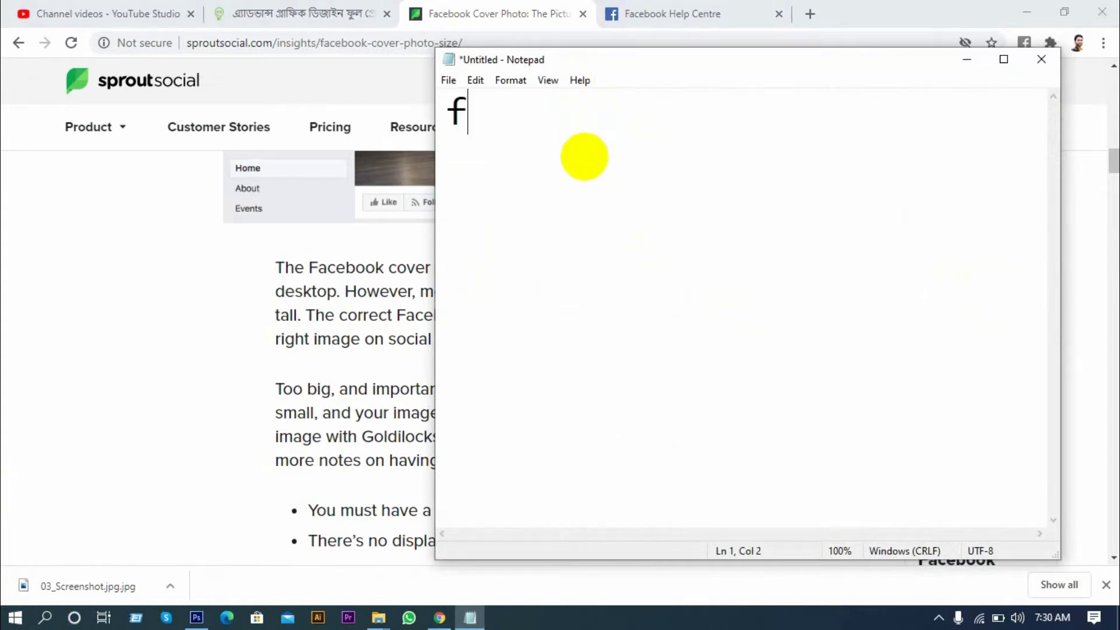
pyautogui.write('b Co')
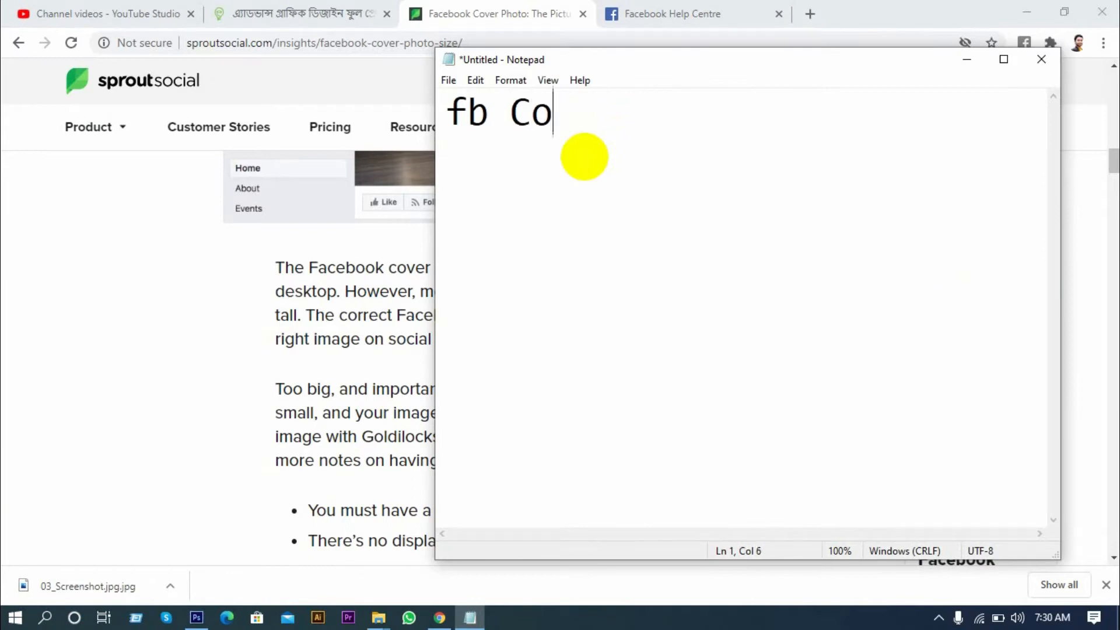
pyautogui.write('ver Phto')
pyautogui.press('BackSpace')
pyautogui.press('BackSpace')
pyautogui.press('BackSpace')
pyautogui.write('oto ')
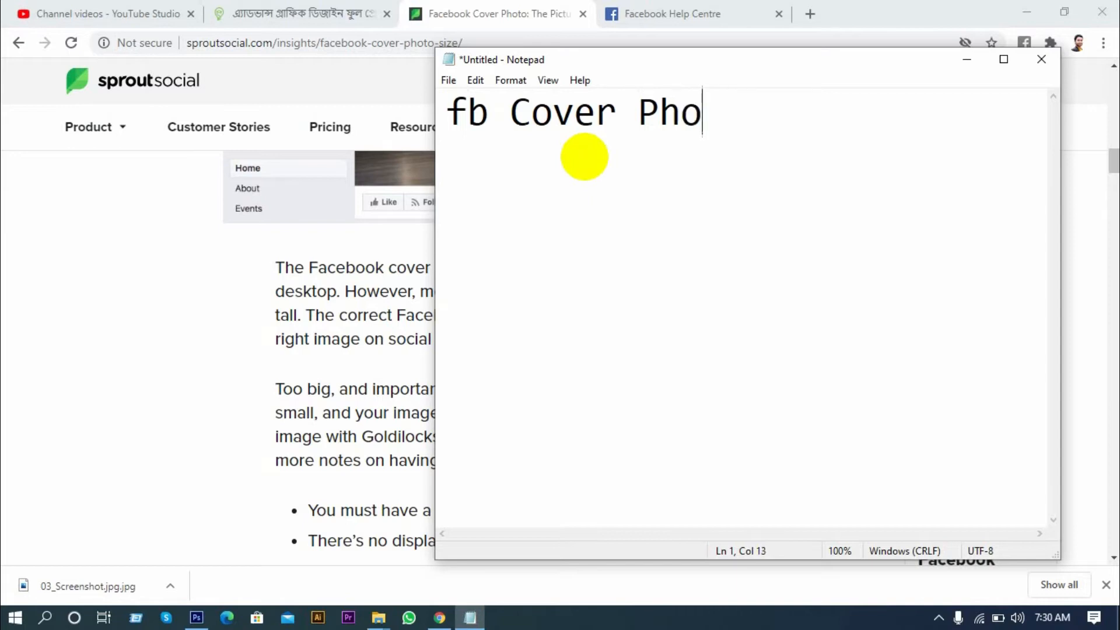
pyautogui.write('Si')
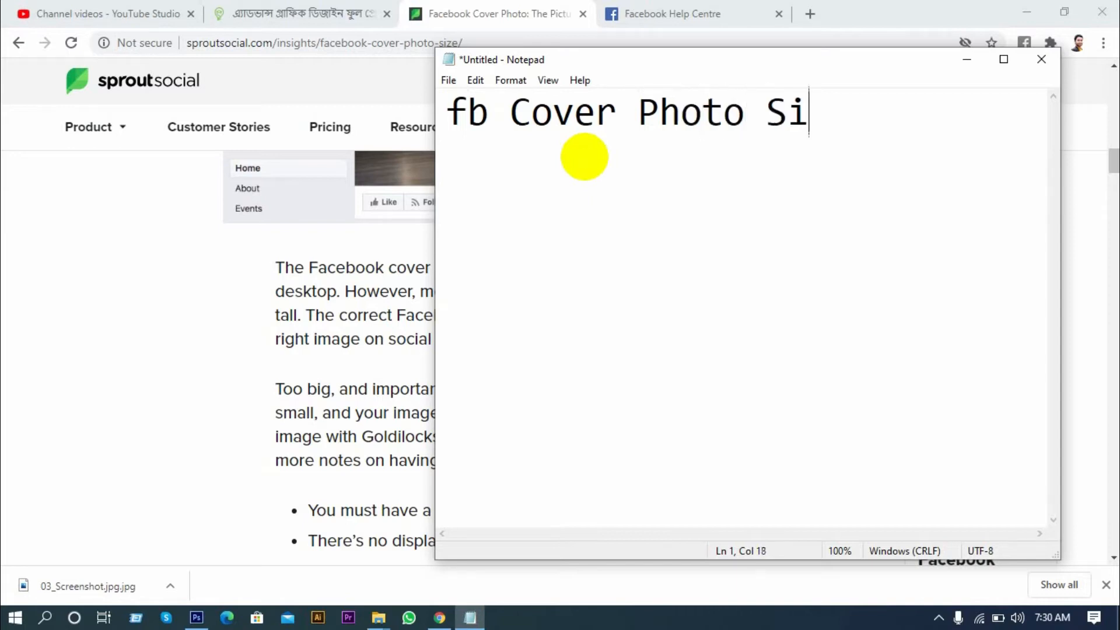
pyautogui.write('ze:')
pyautogui.press('Return')
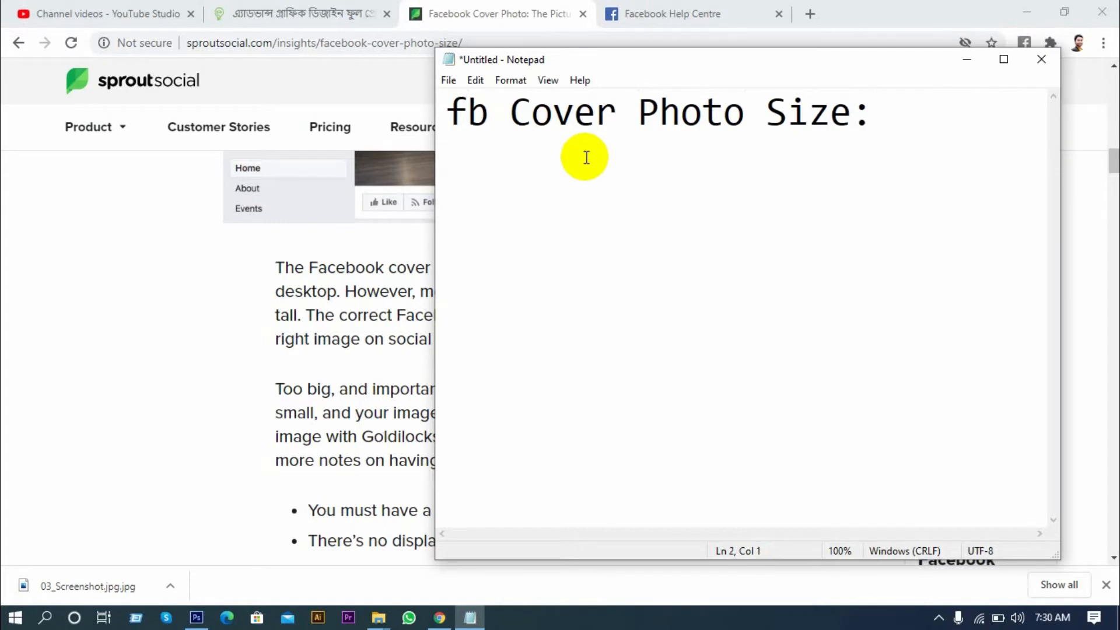
# - Move the note window aside and enter the dimensions "820x312px" on the line below the heading
pyautogui.moveTo(528, 61); pyautogui.dragTo(623, 125)
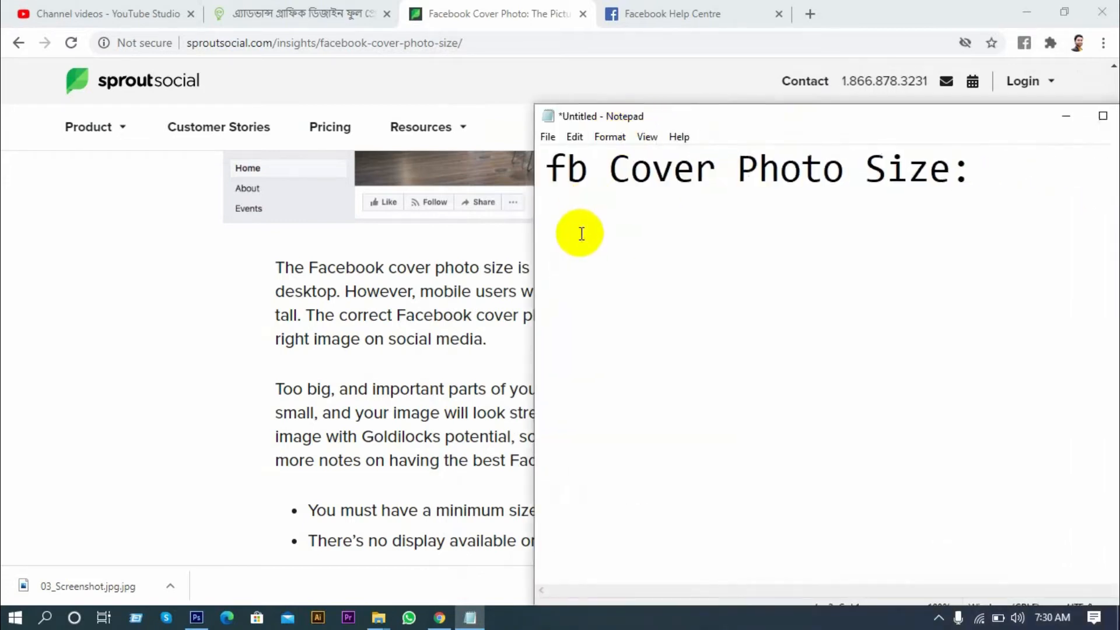
pyautogui.write('820')
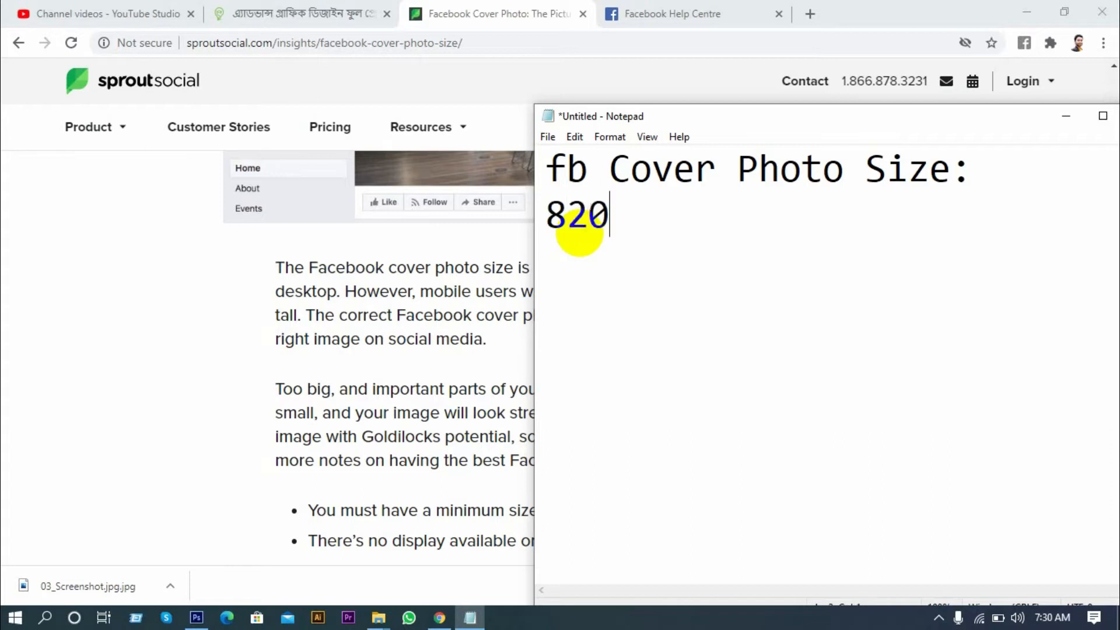
pyautogui.write('px')
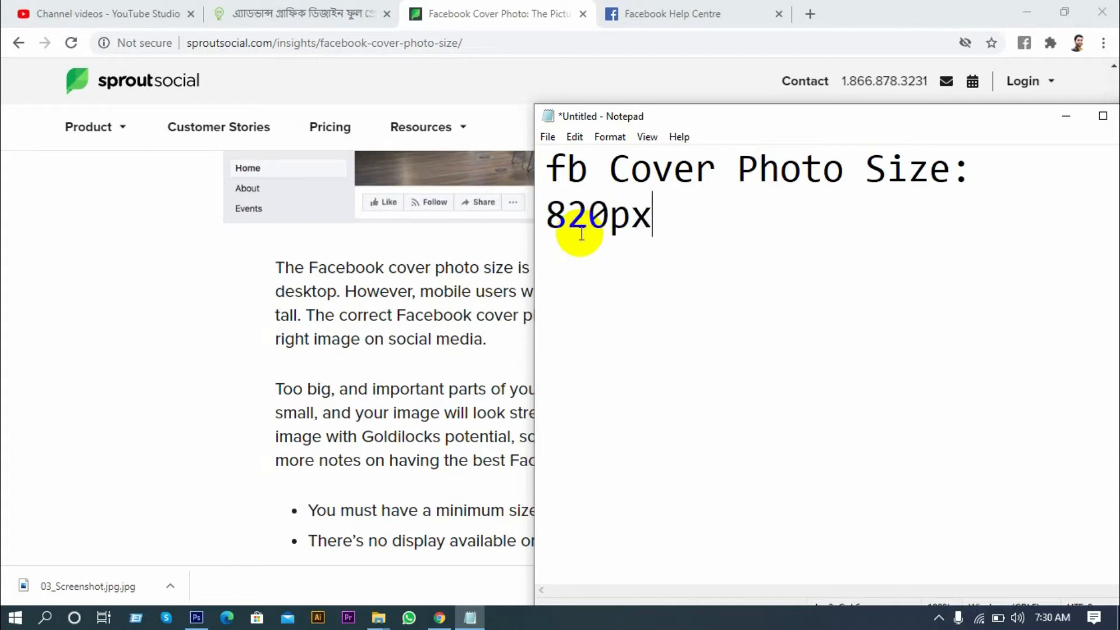
pyautogui.write('x')
pyautogui.press('BackSpace')
pyautogui.press('BackSpace')
pyautogui.press('BackSpace')
pyautogui.write('x')
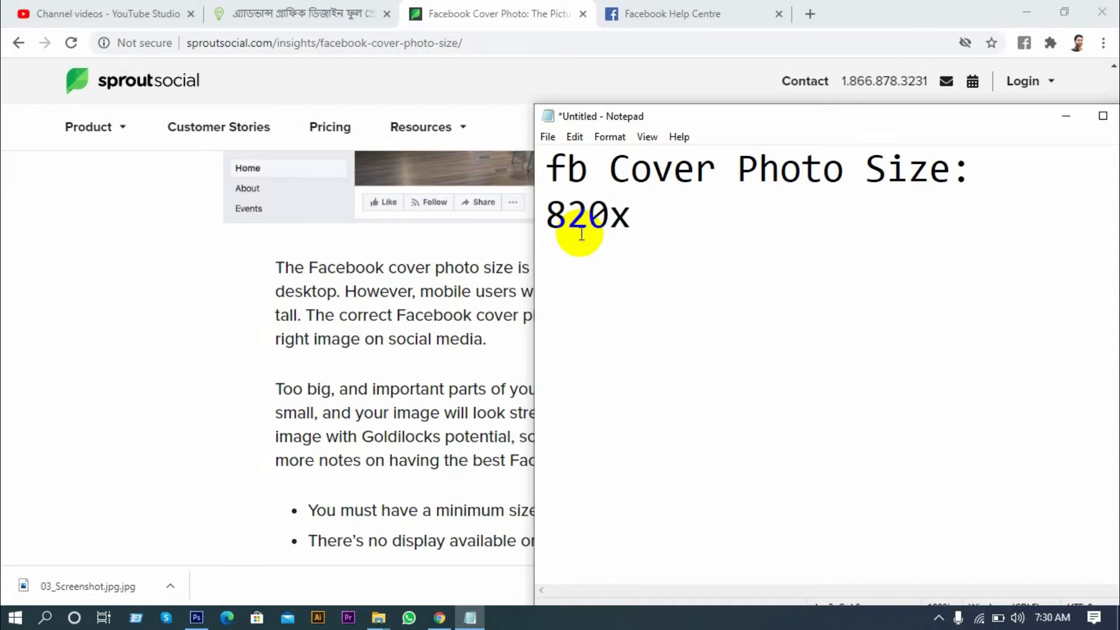
pyautogui.write('312')
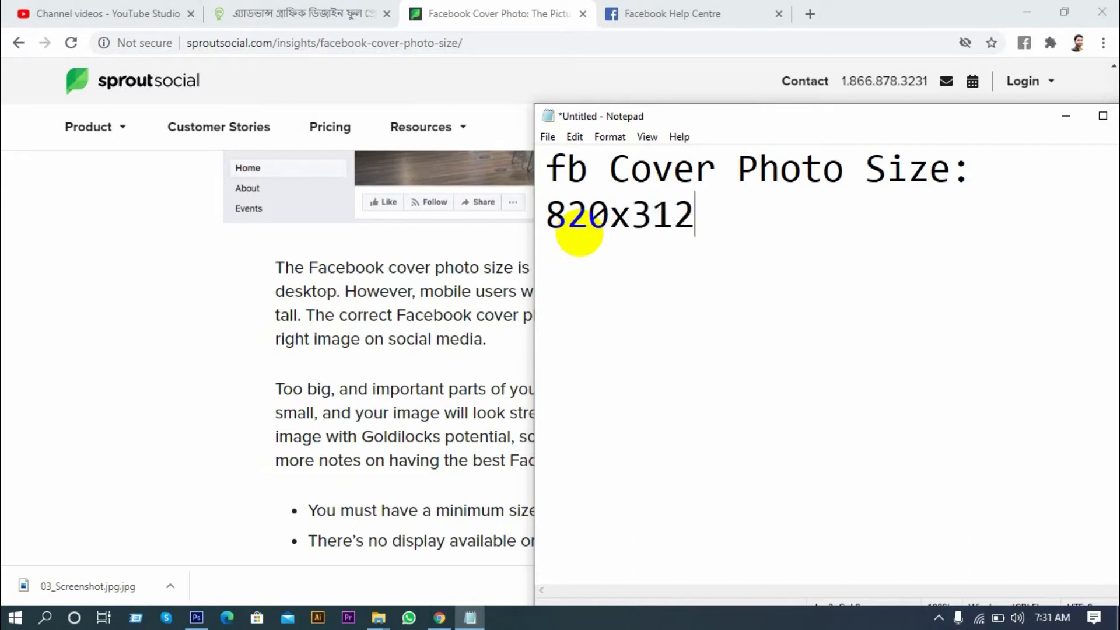
pyautogui.write('px')
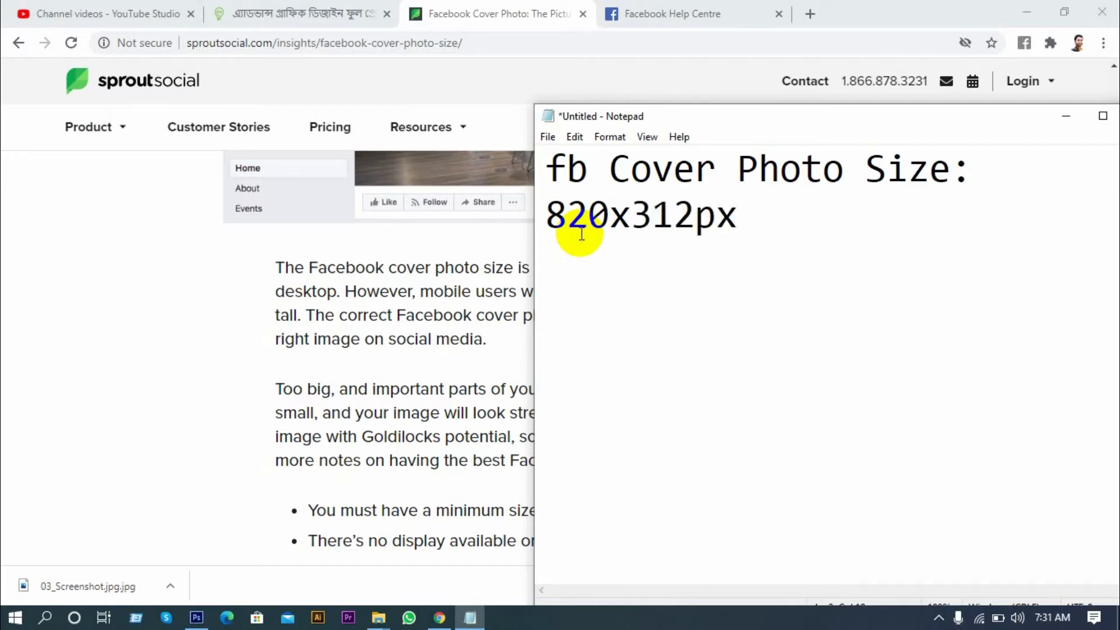
# - Label the two dimensions in the note by inserting "Width" before 820 and "Height" before 312
pyautogui.click(560, 218)
pyautogui.click(552, 218)
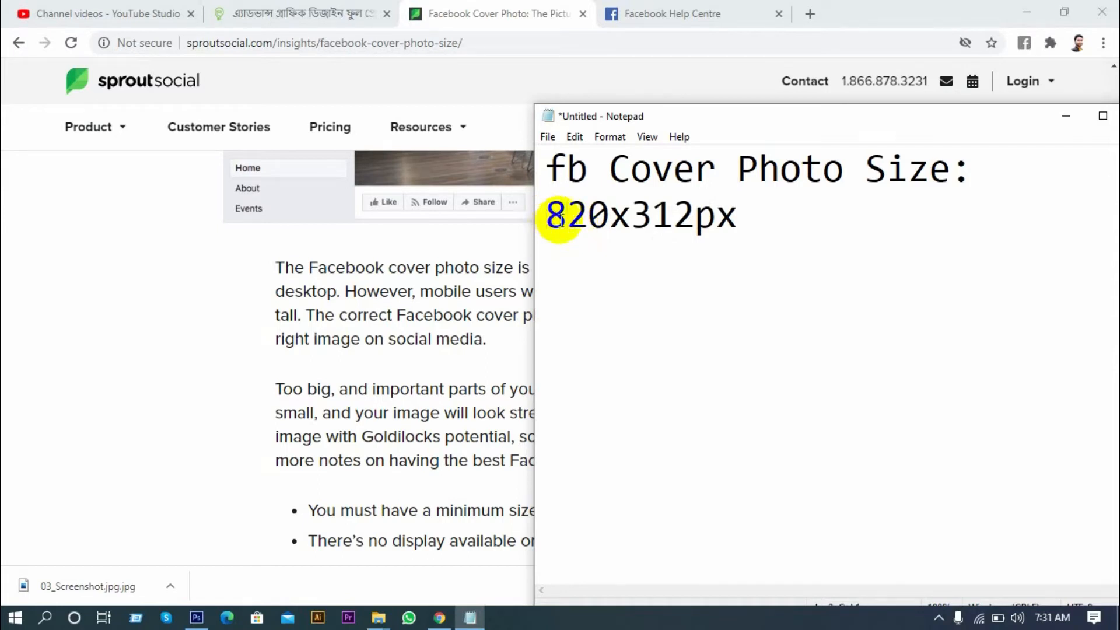
pyautogui.write('W')
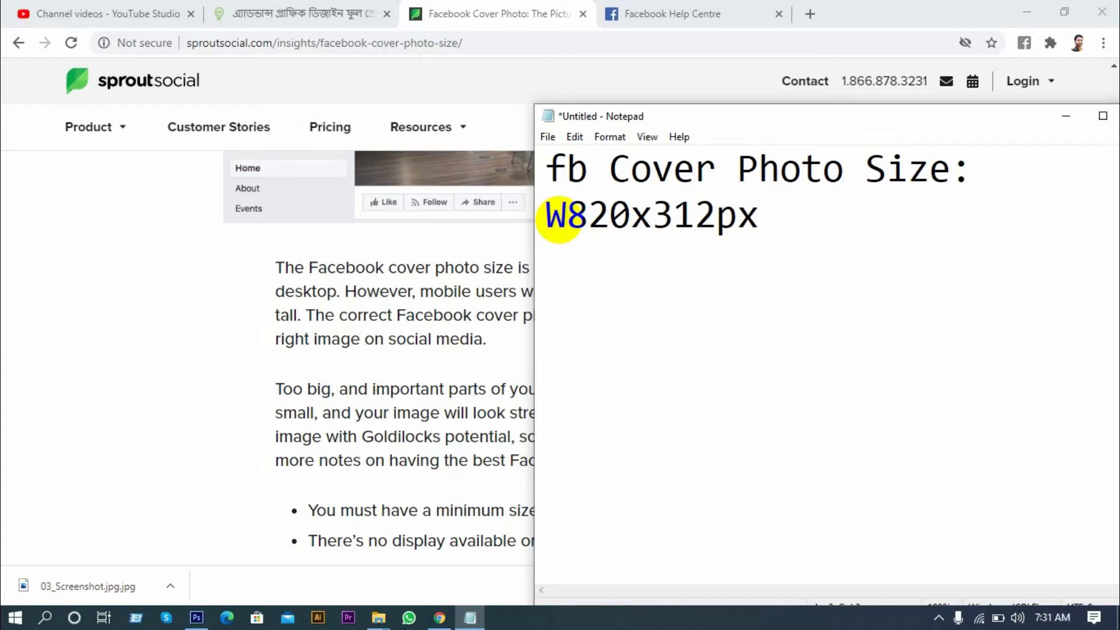
pyautogui.write('idth')
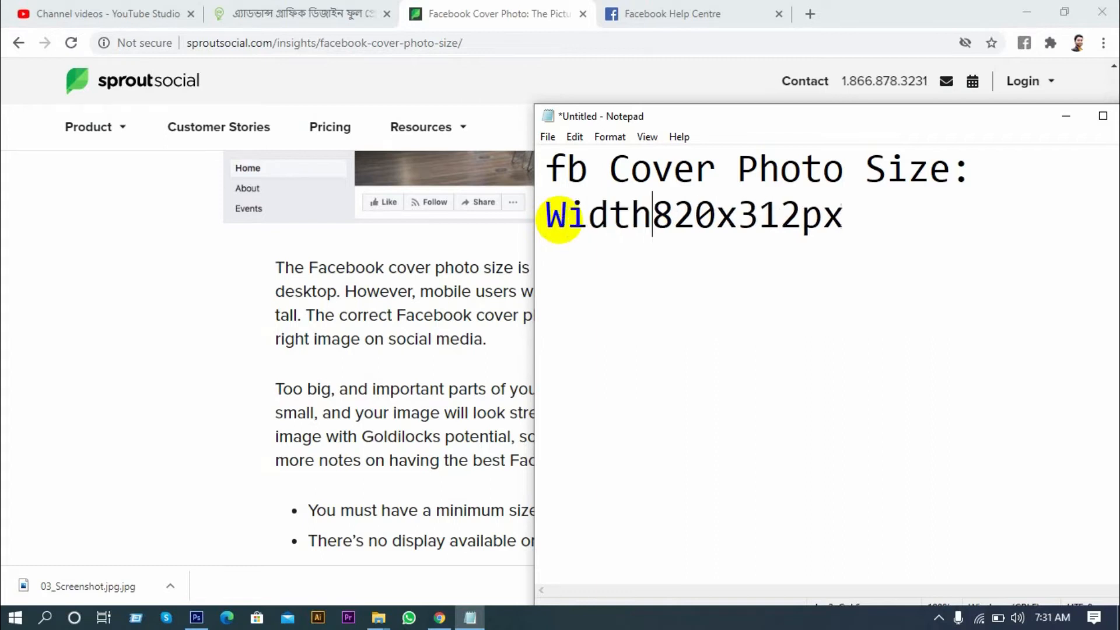
pyautogui.click(739, 210)
pyautogui.write('Heigght')
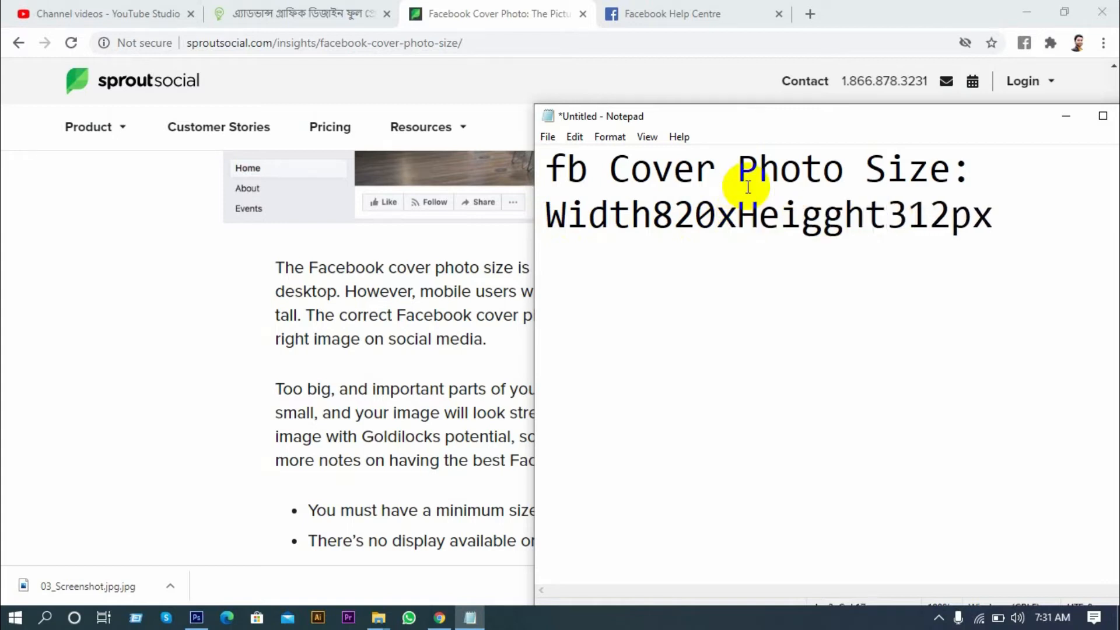
pyautogui.write('g')
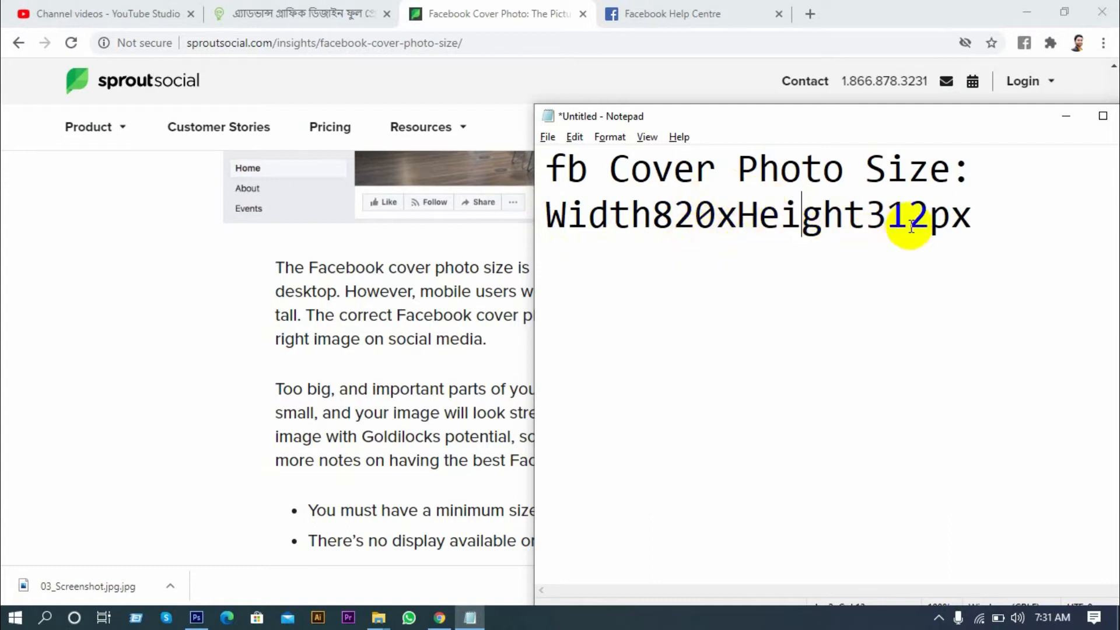
# - Remove the "Height" and "Width" labels from the dimensions line in the note
pyautogui.click(864, 213)
pyautogui.moveTo(864, 213); pyautogui.dragTo(741, 219)
pyautogui.press('BackSpace')
pyautogui.moveTo(652, 215); pyautogui.dragTo(541, 217)
pyautogui.press('BackSpace')
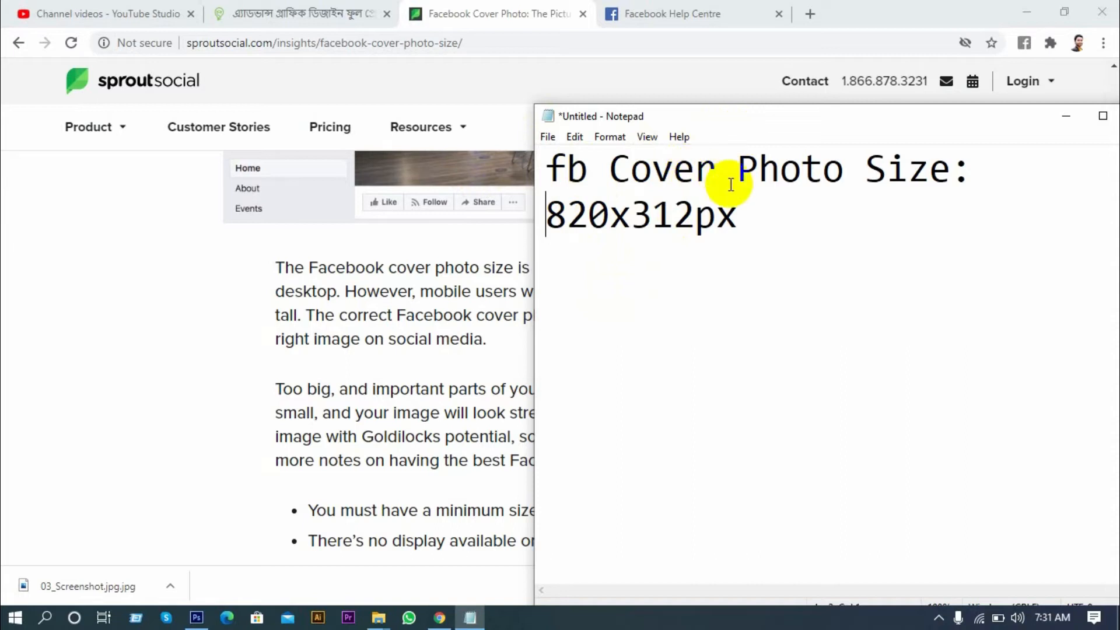
# - Move the note window fully onto the screen and make it narrower
pyautogui.moveTo(665, 122); pyautogui.dragTo(418, 112)
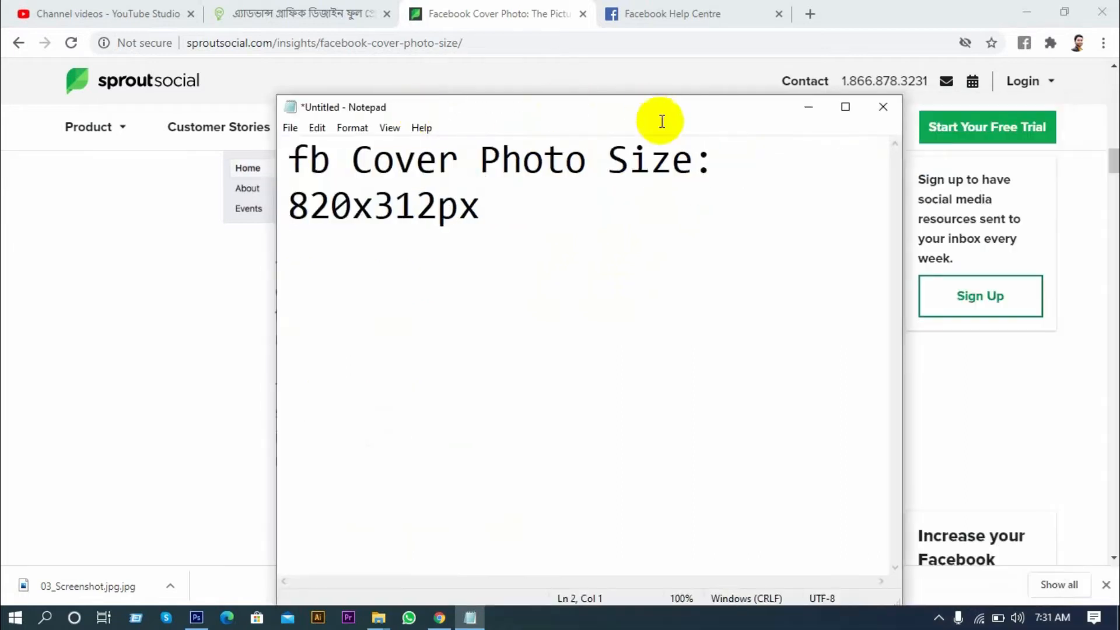
pyautogui.moveTo(282, 349); pyautogui.dragTo(517, 346)
pyautogui.moveTo(513, 305); pyautogui.dragTo(414, 309)
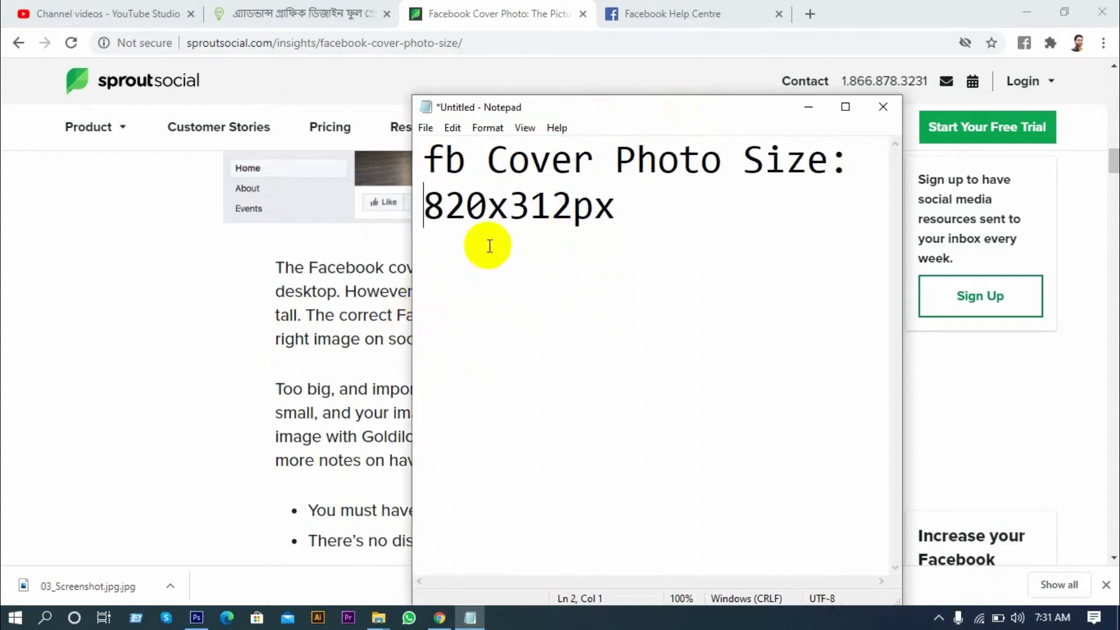
# - Minimize the note, review the Facebook Help Centre article's Page cover photo dimensions, and bring the note back up
pyautogui.click(808, 107)
pyautogui.click(703, 16)
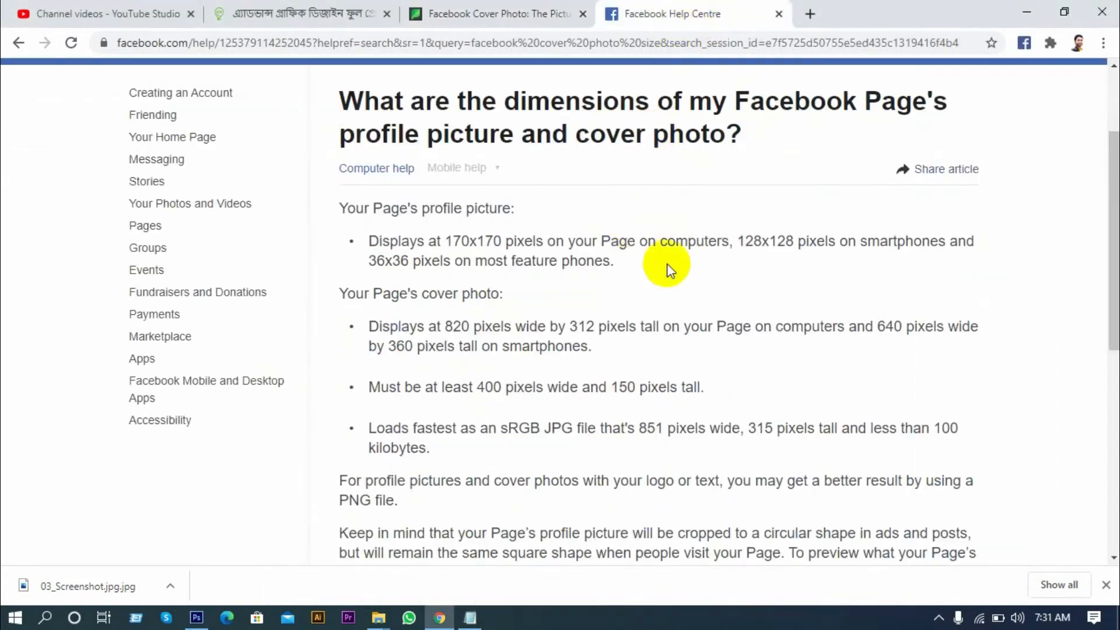
pyautogui.scroll(3, 555, 271)
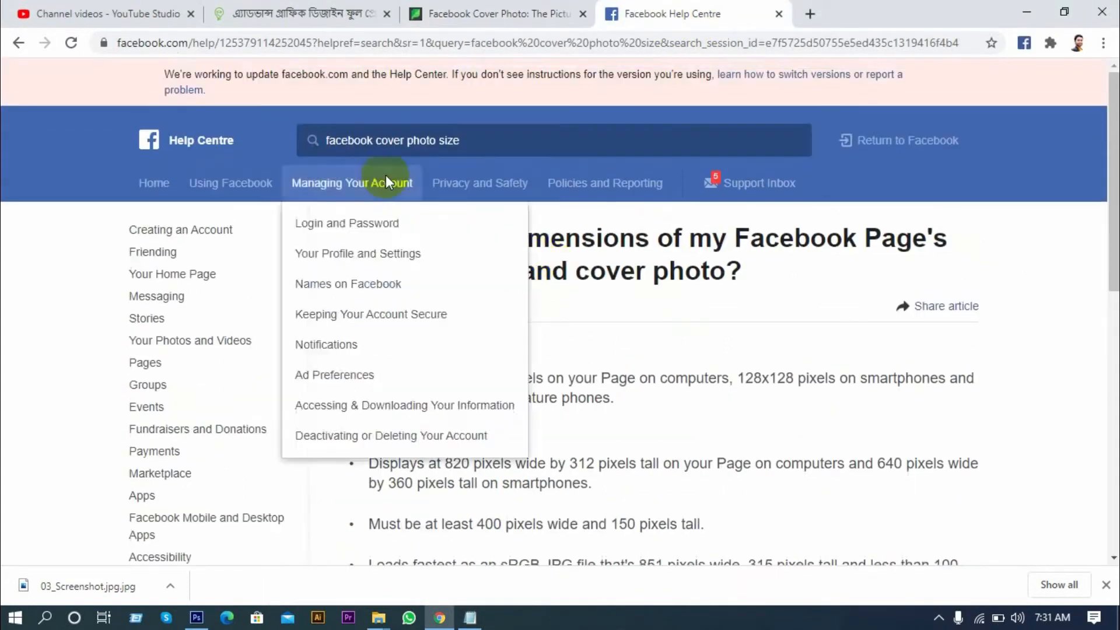
pyautogui.scroll(-2, 575, 263)
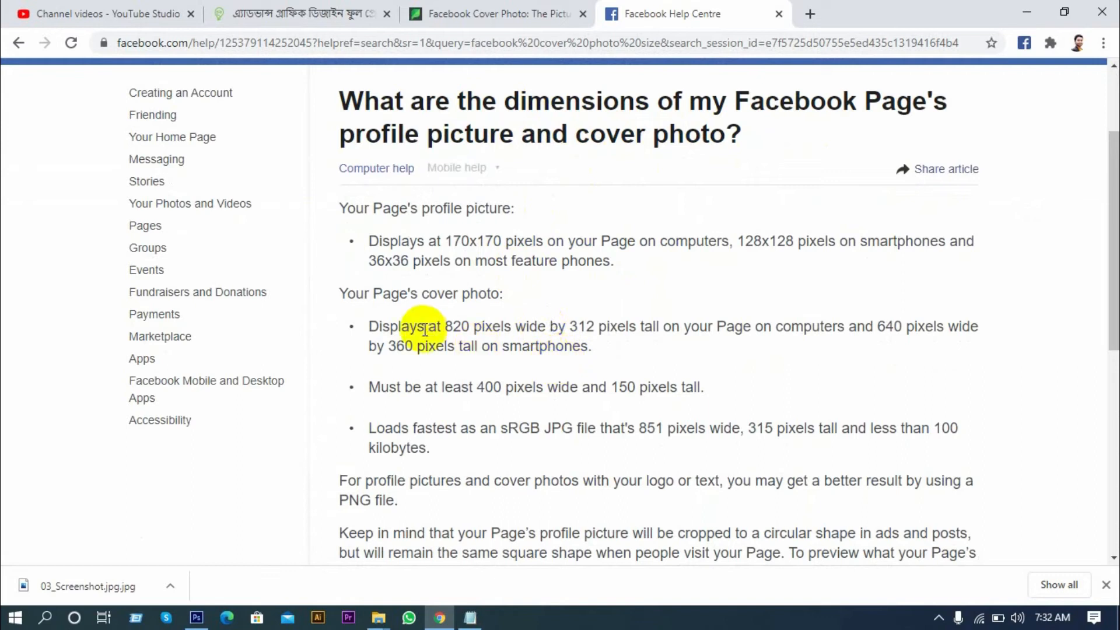
pyautogui.scroll(-1, 430, 302)
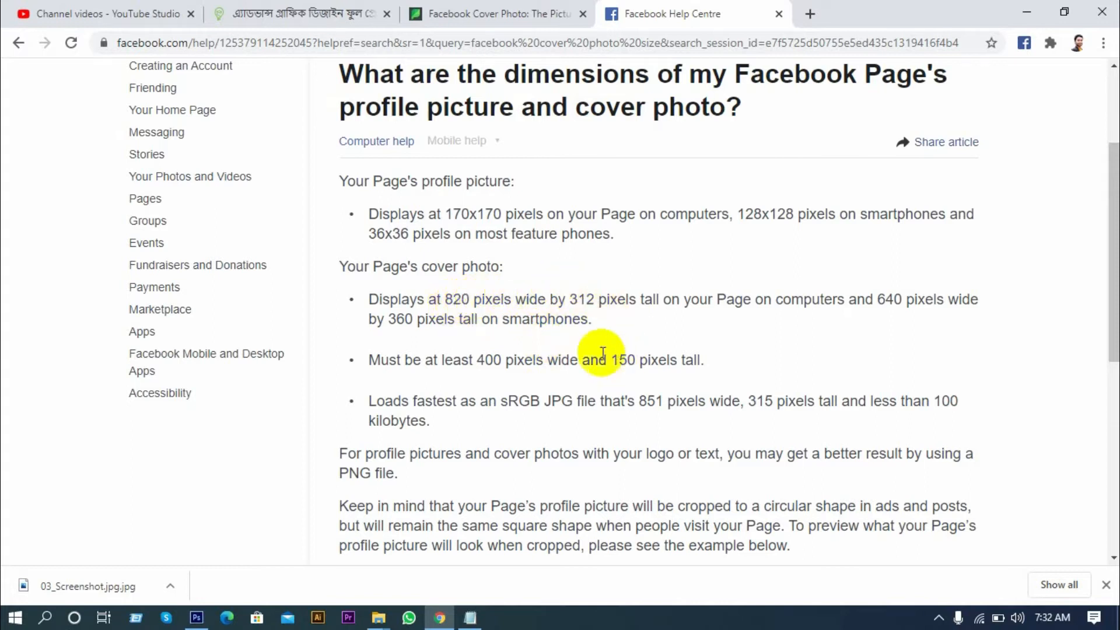
pyautogui.click(470, 617)
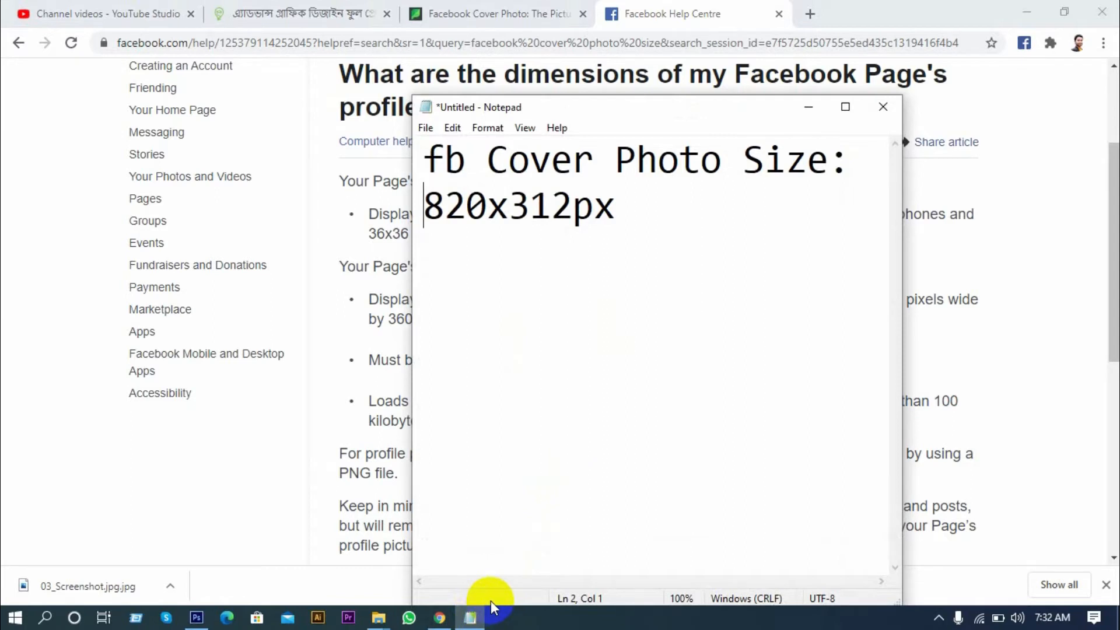
# - Insert "for Page:" before 820x312px on the note's second line
pyautogui.write('for ')
pyautogui.write('Page')
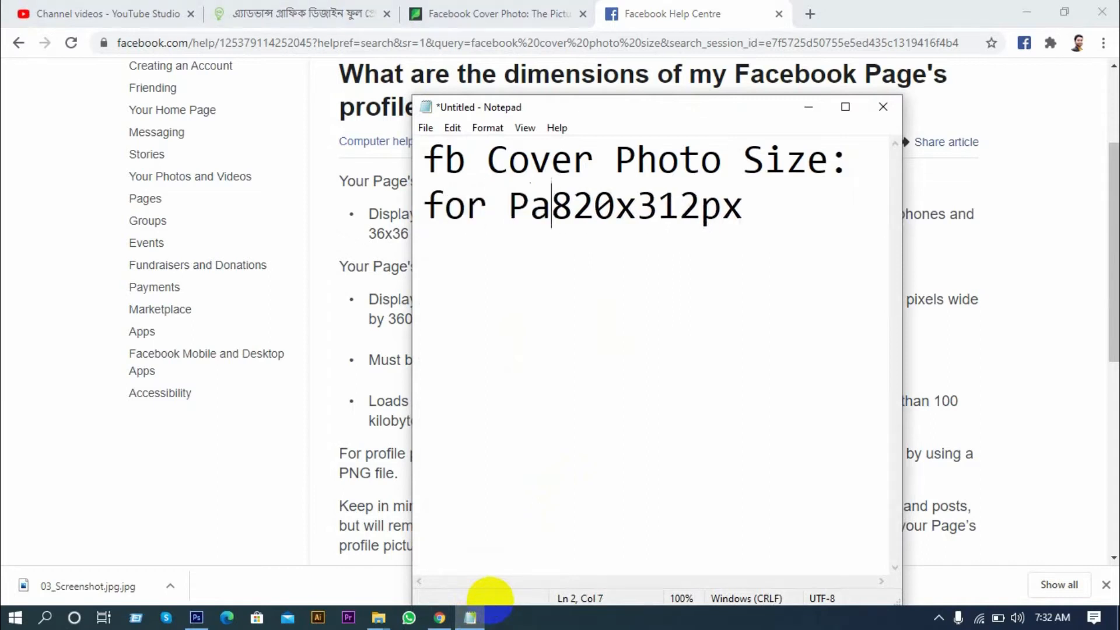
pyautogui.write(':')
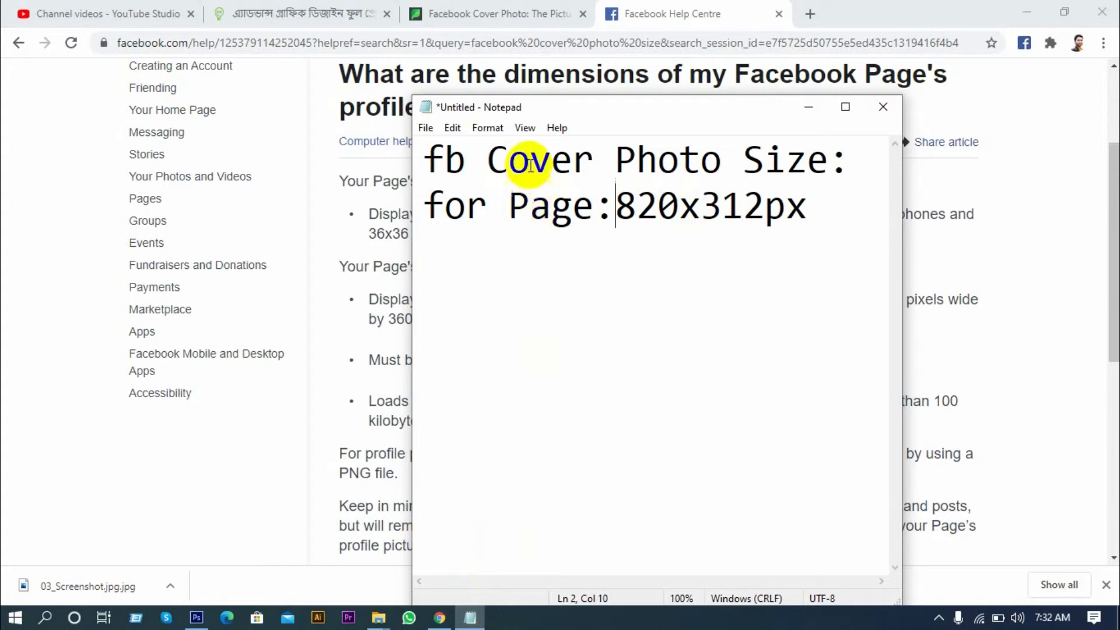
# - Move the note aside to read the article's cover photo dimensions, and move it back towards the middle of the screen
pyautogui.moveTo(568, 113); pyautogui.dragTo(799, 382)
pyautogui.scroll(-1, 526, 314)
pyautogui.scroll(-1, 525, 314)
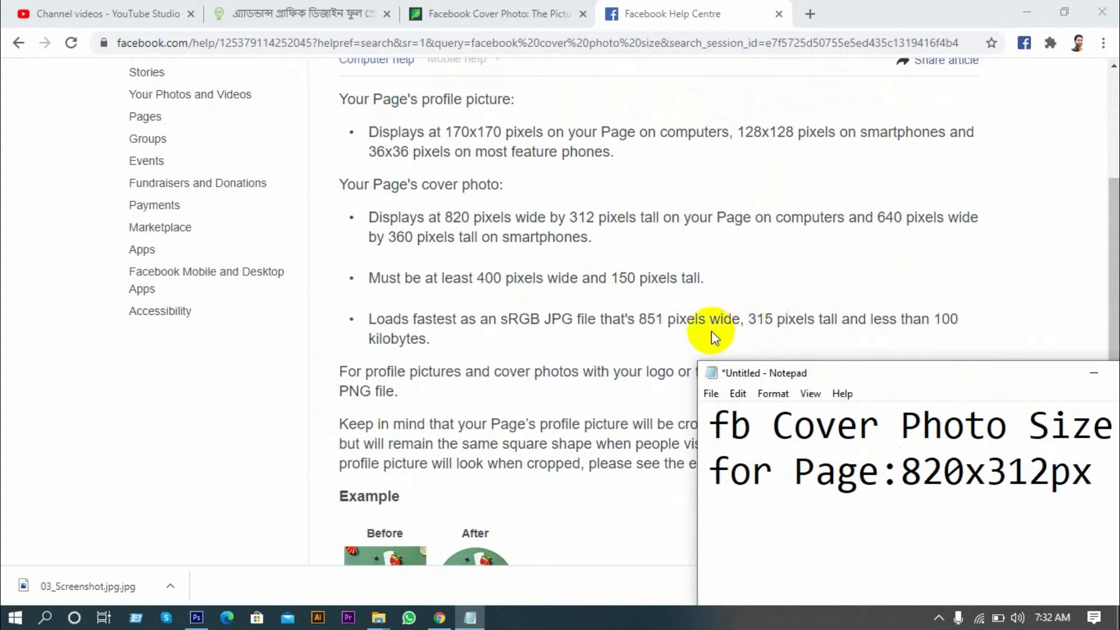
pyautogui.moveTo(839, 376); pyautogui.dragTo(665, 160)
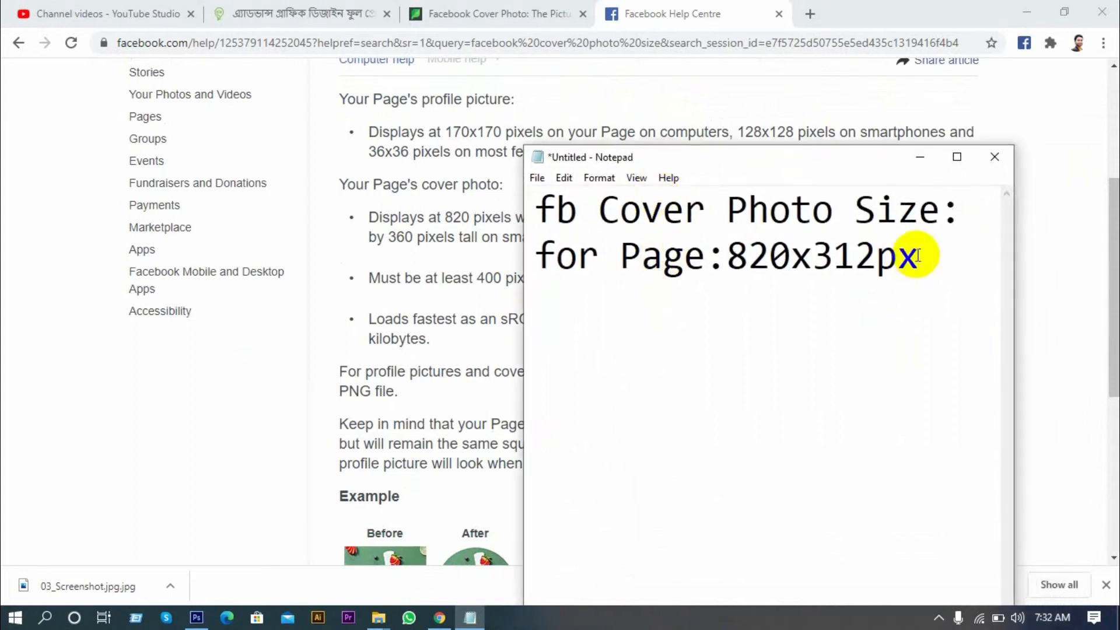
# - Add a third line reading "Profile Cover Size:" to the note
pyautogui.write('Pro')
pyautogui.write('le Co')
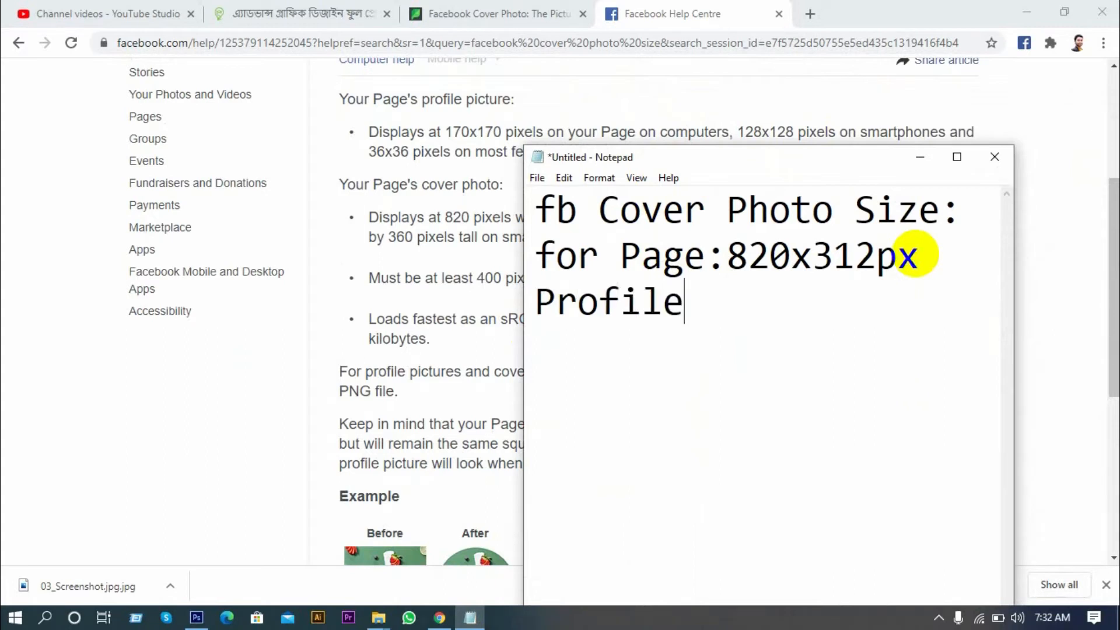
pyautogui.press('BackSpace')
pyautogui.press('BackSpace')
pyautogui.write('Cover ')
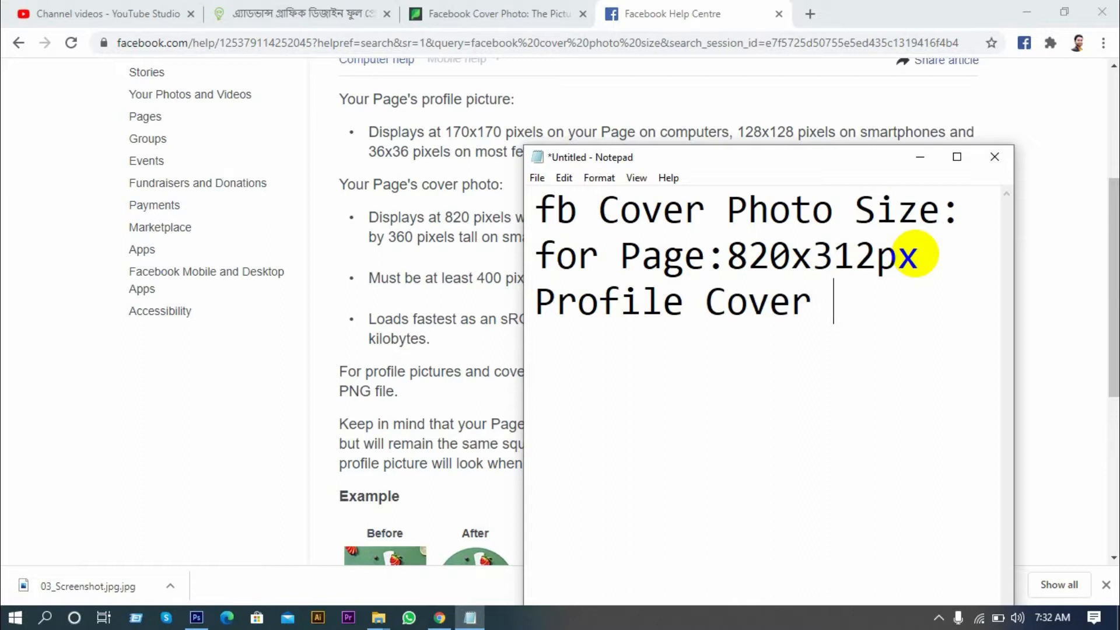
pyautogui.write('Size:')
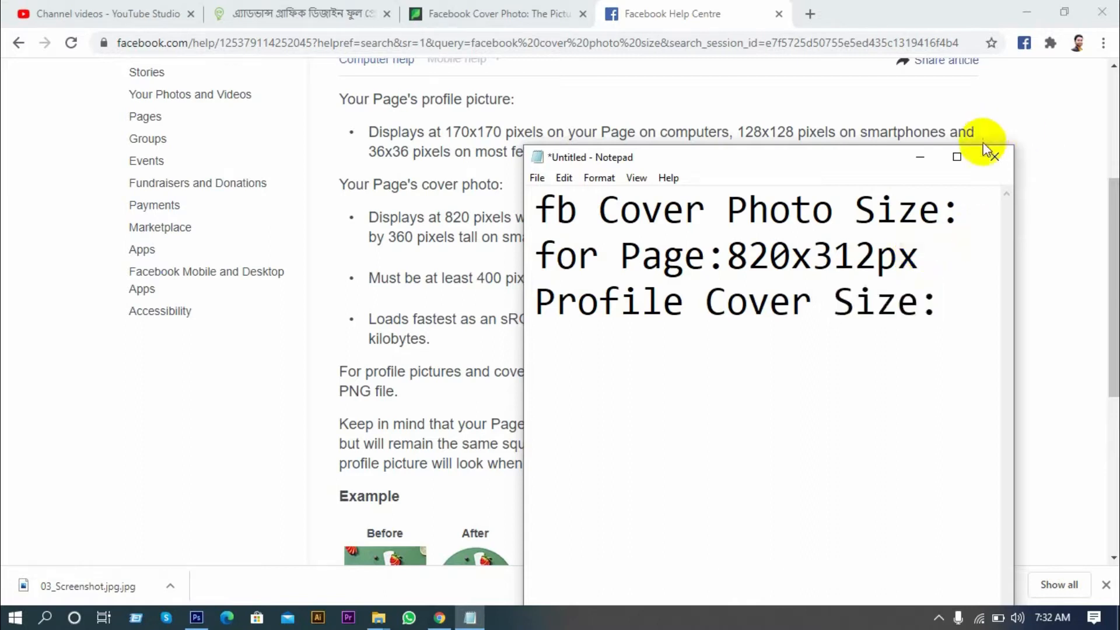
# - Widen the note window, enter 851x315px after "Profile Cover Size:", and reposition the window so it fits on the screen
pyautogui.moveTo(520, 338); pyautogui.dragTo(124, 348)
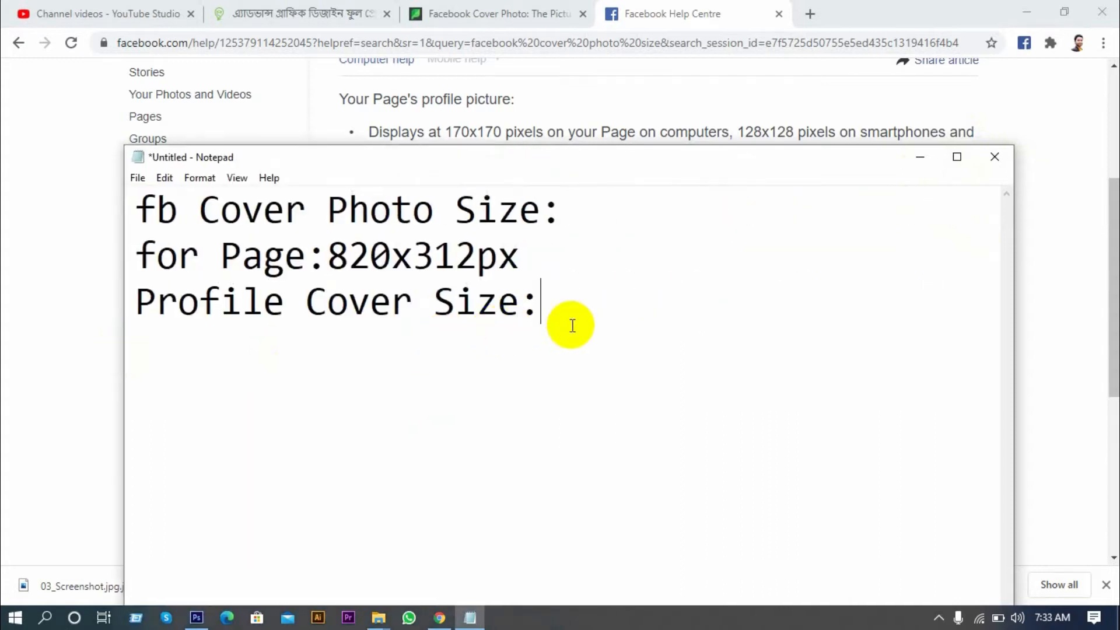
pyautogui.write('851')
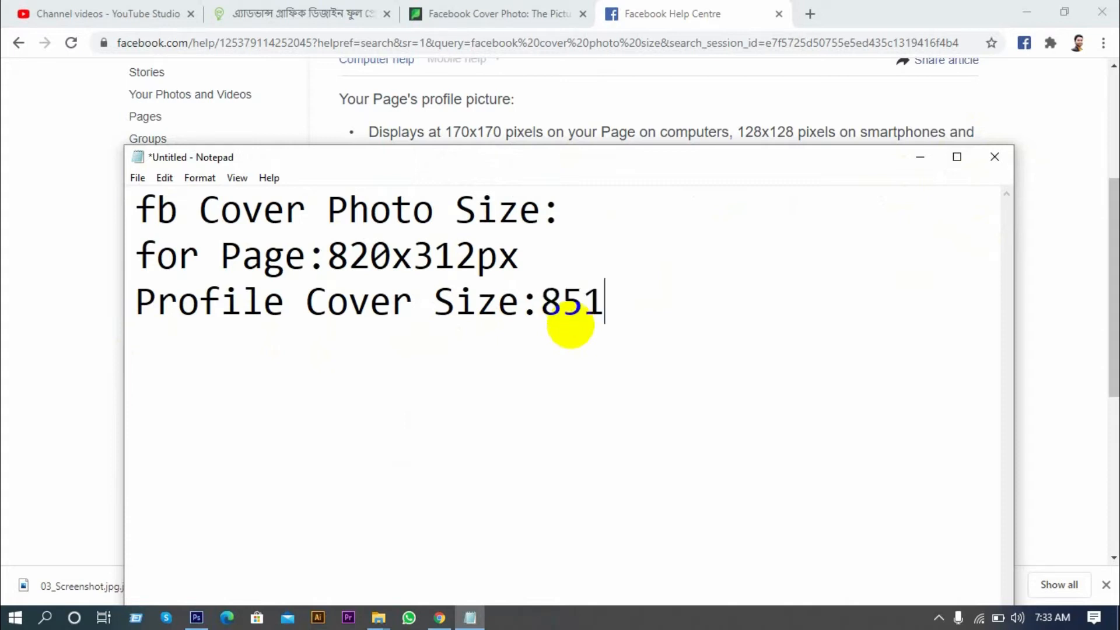
pyautogui.write('px')
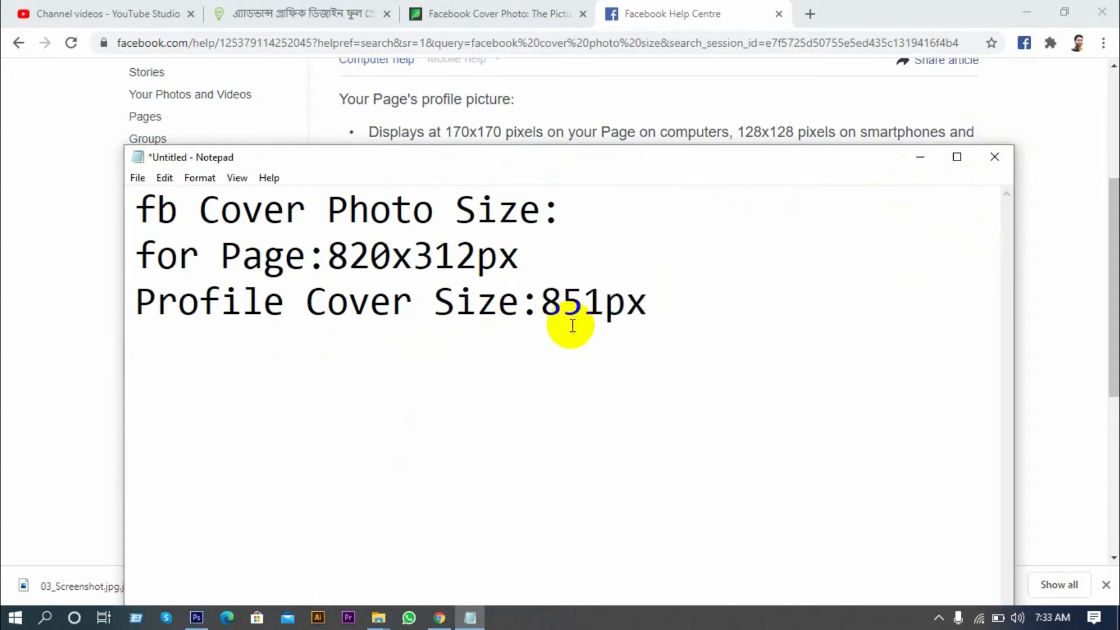
pyautogui.press('BackSpace')
pyautogui.press('BackSpace')
pyautogui.write('x315px')
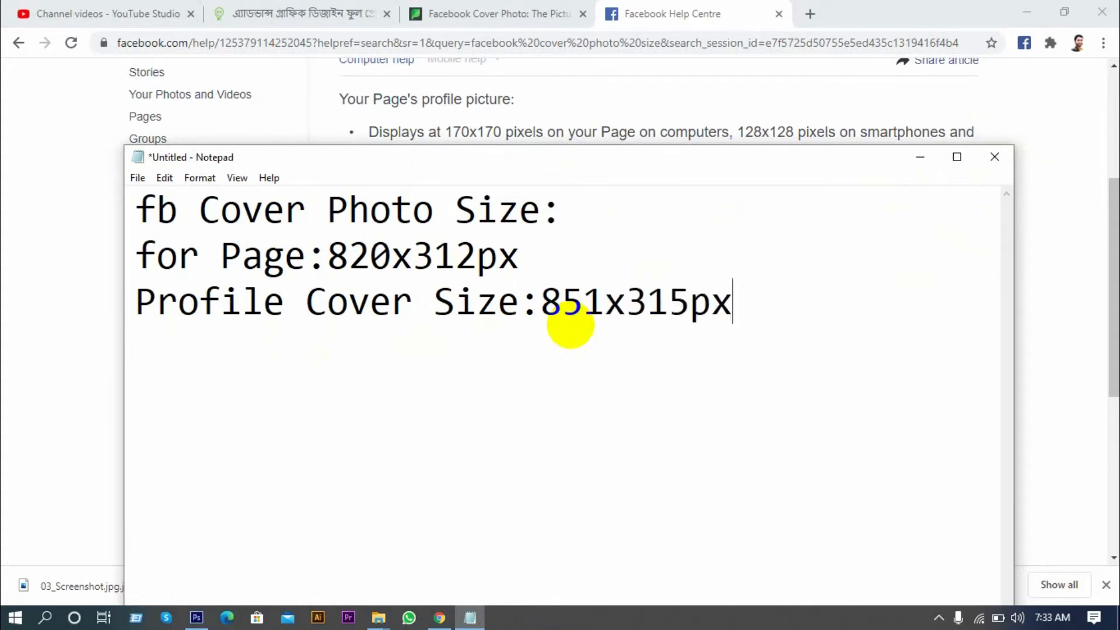
pyautogui.moveTo(435, 166); pyautogui.dragTo(519, 114)
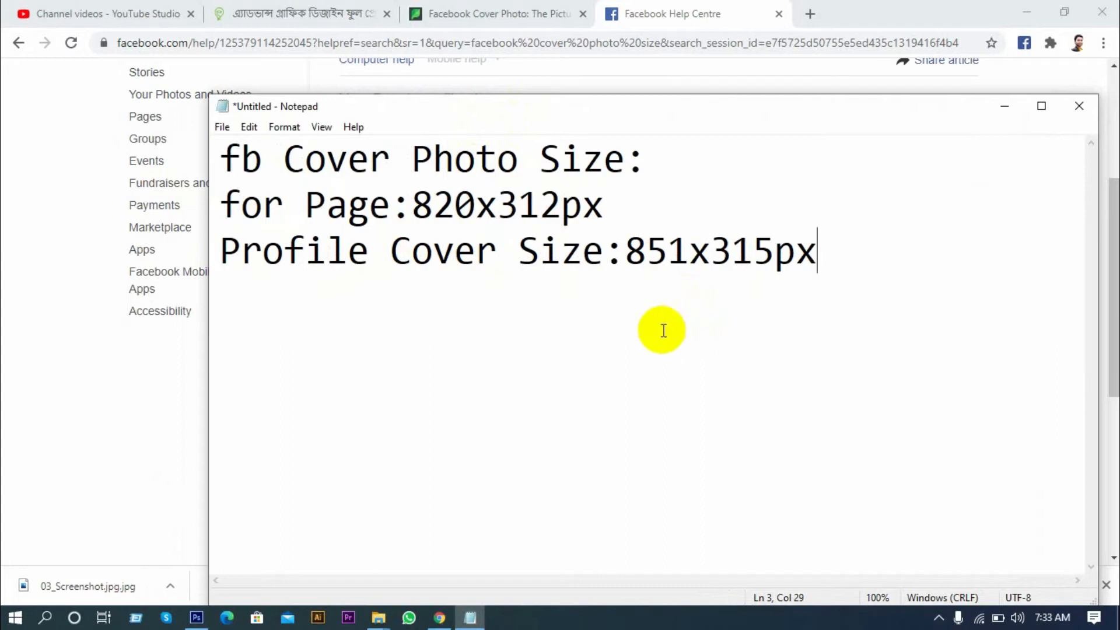
# - Minimize the note, go to facebook.com in the Help Centre tab, and open the account's own profile page
pyautogui.click(1006, 106)
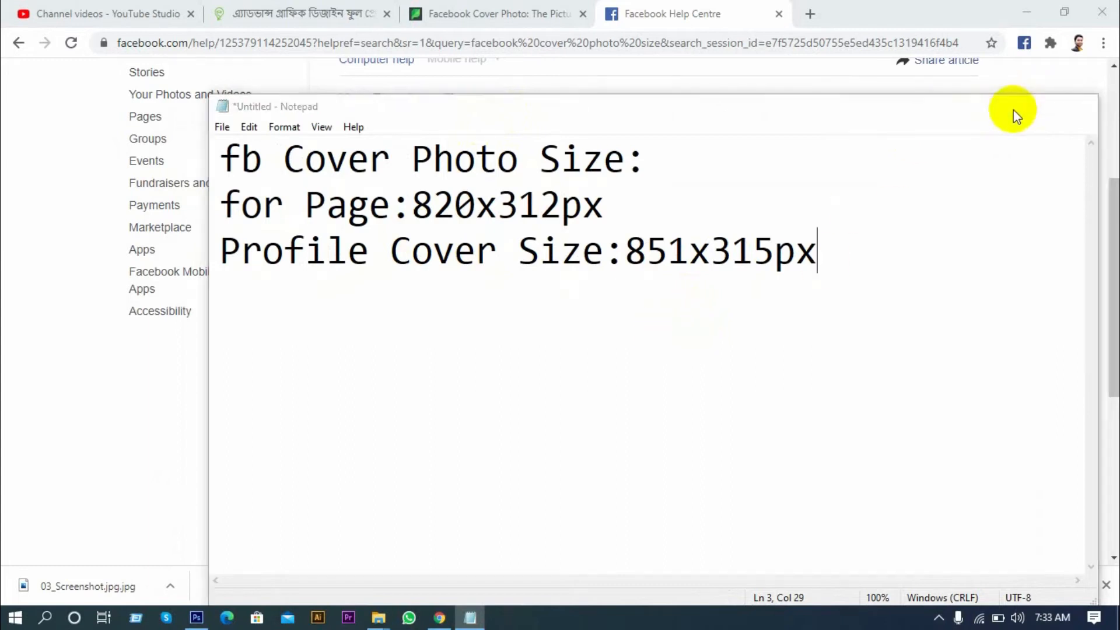
pyautogui.scroll(5, 636, 335)
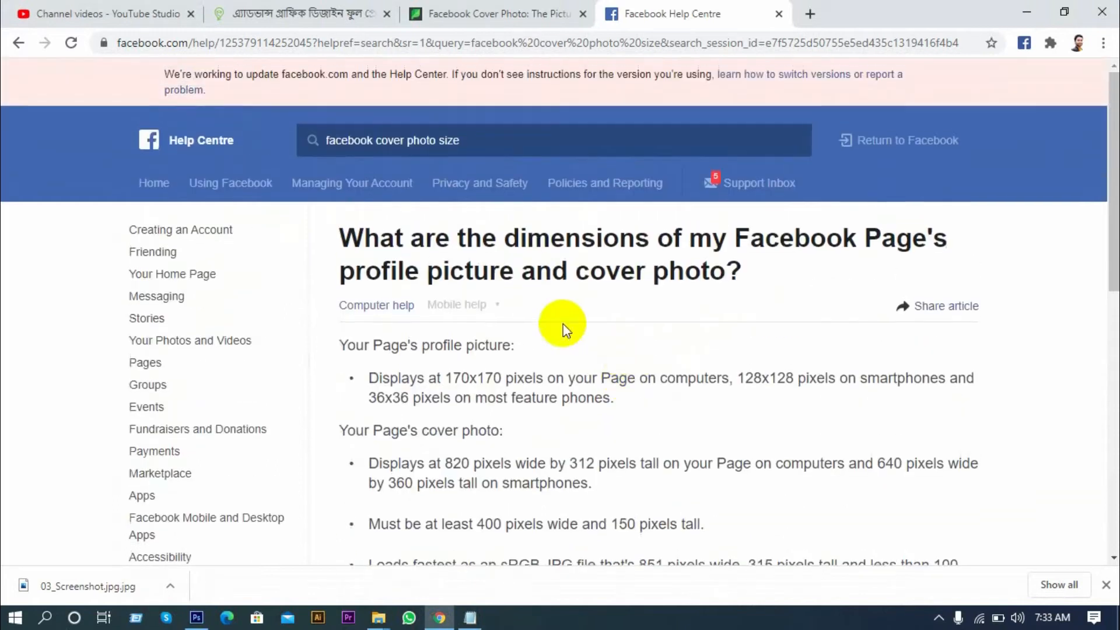
pyautogui.click(393, 52)
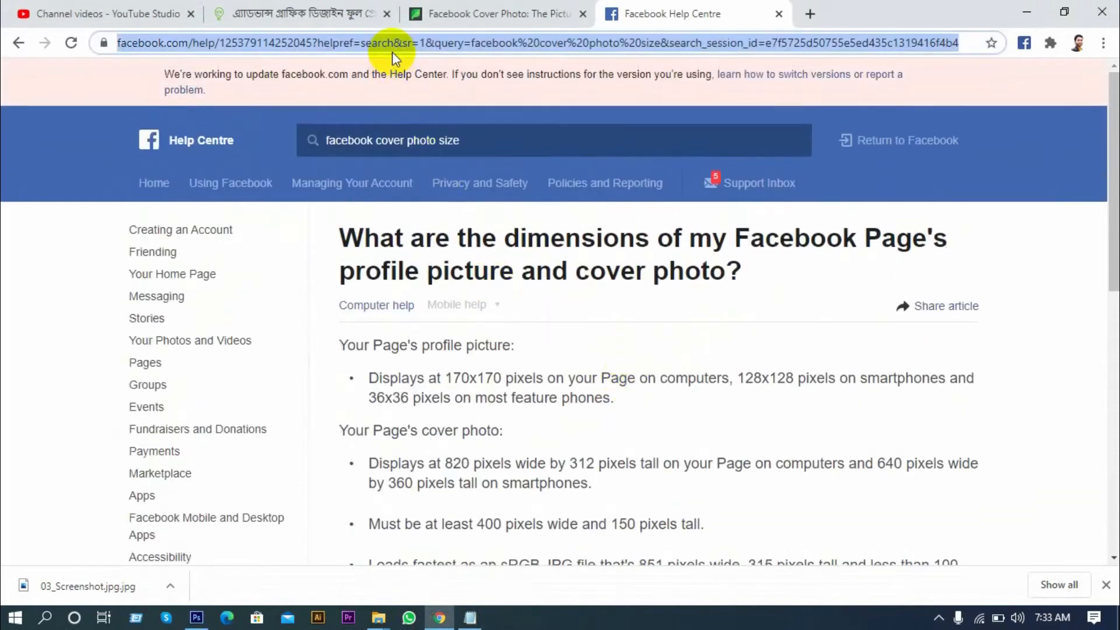
pyautogui.write('face')
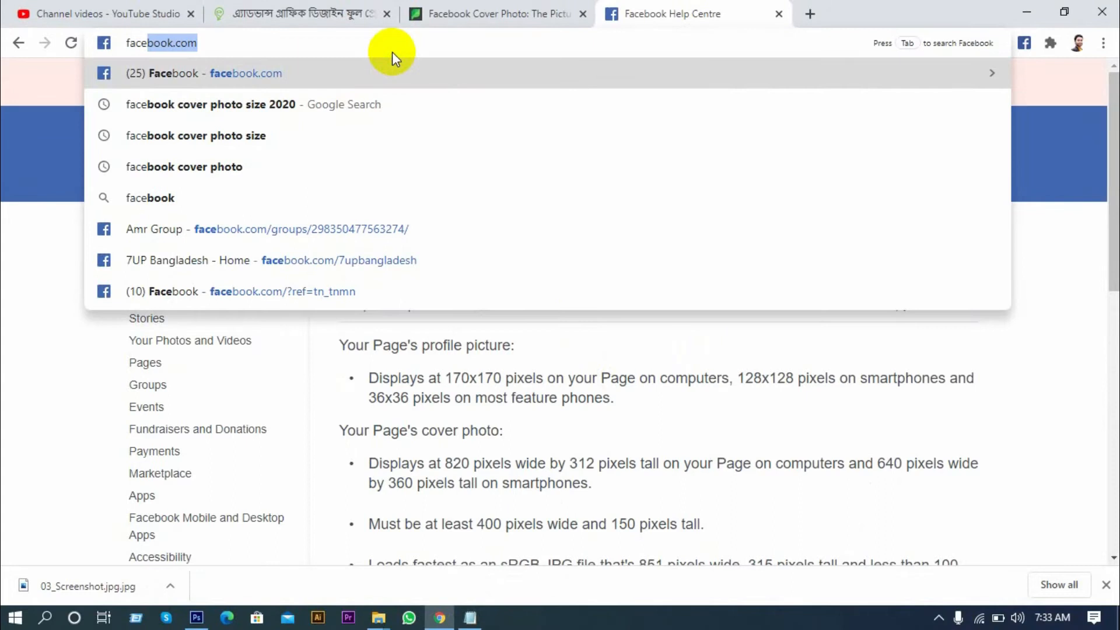
pyautogui.press('Return')
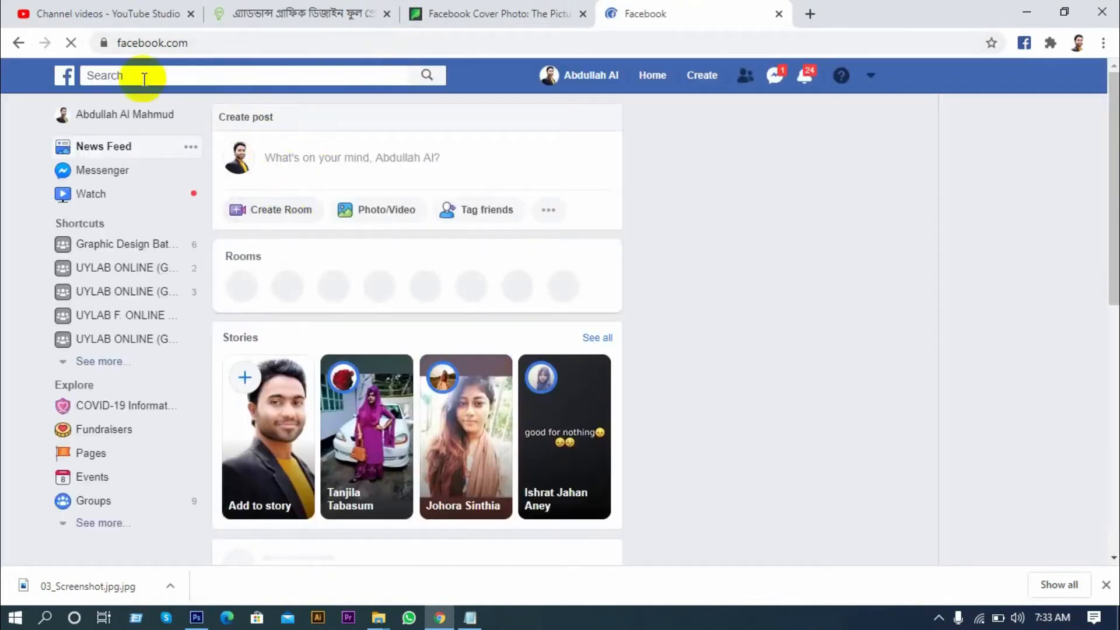
pyautogui.click(63, 121)
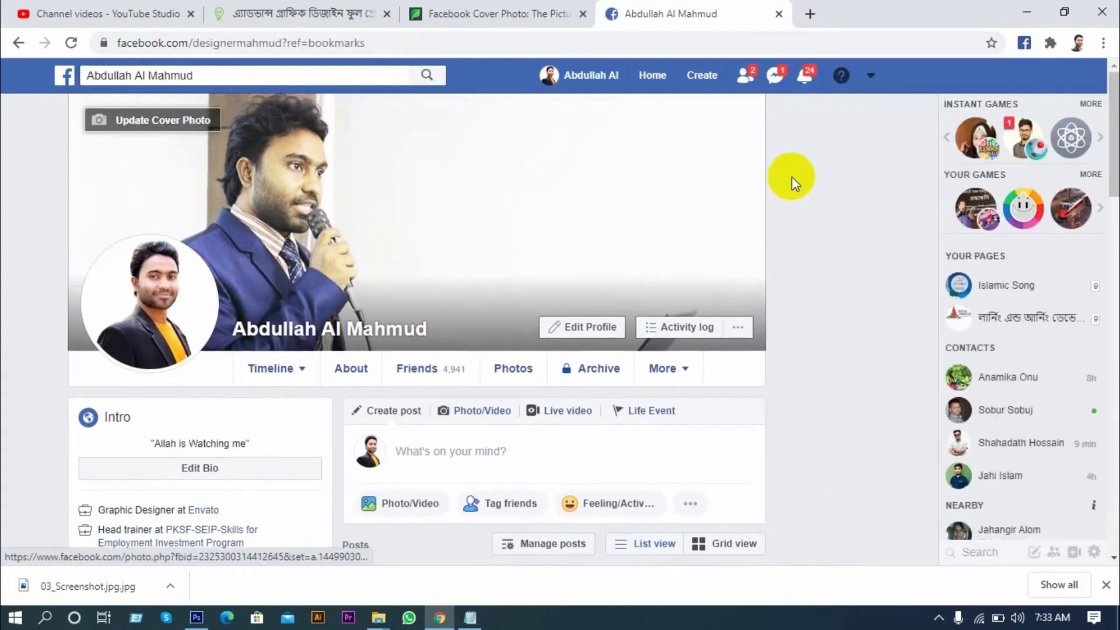
# - Inspect the profile page with the developer tools' element picker, and close the developer tools
pyautogui.rightClick(792, 176)
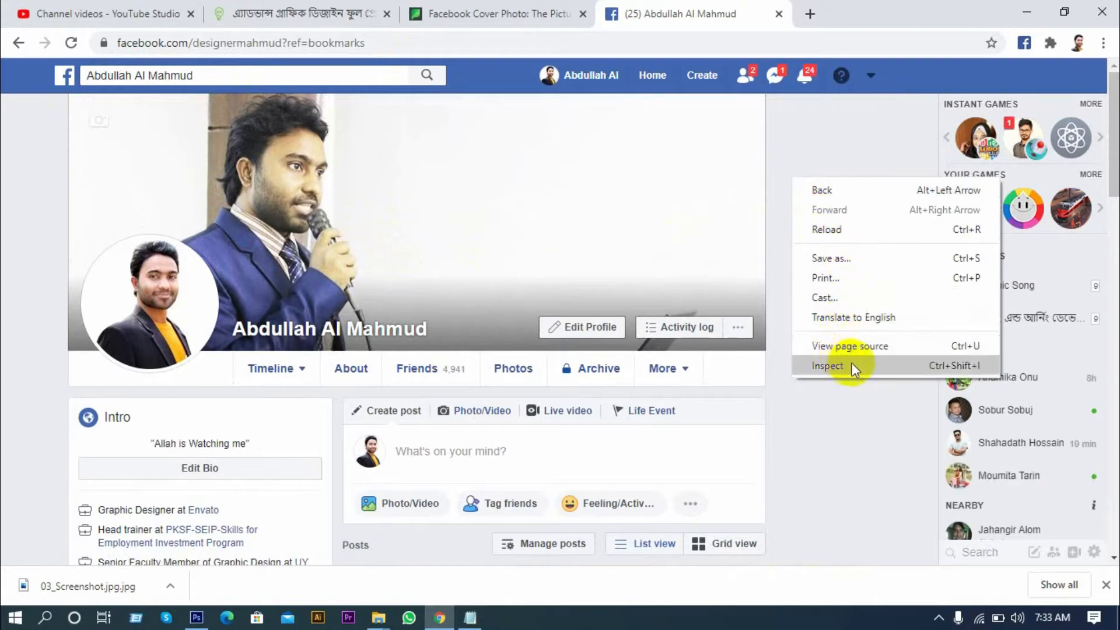
pyautogui.click(882, 365)
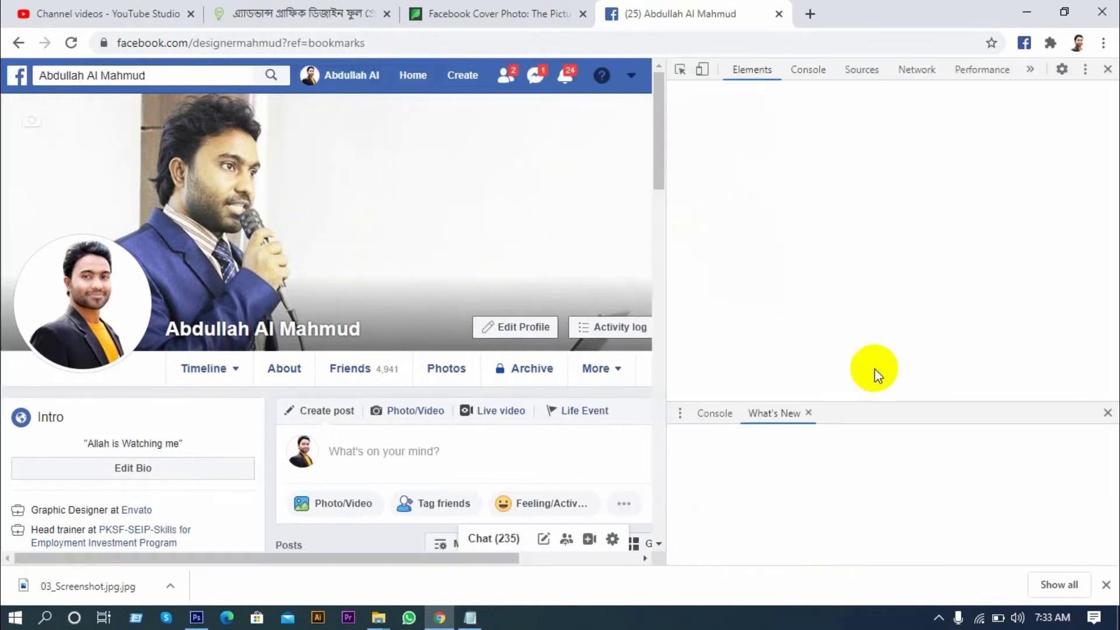
pyautogui.click(680, 70)
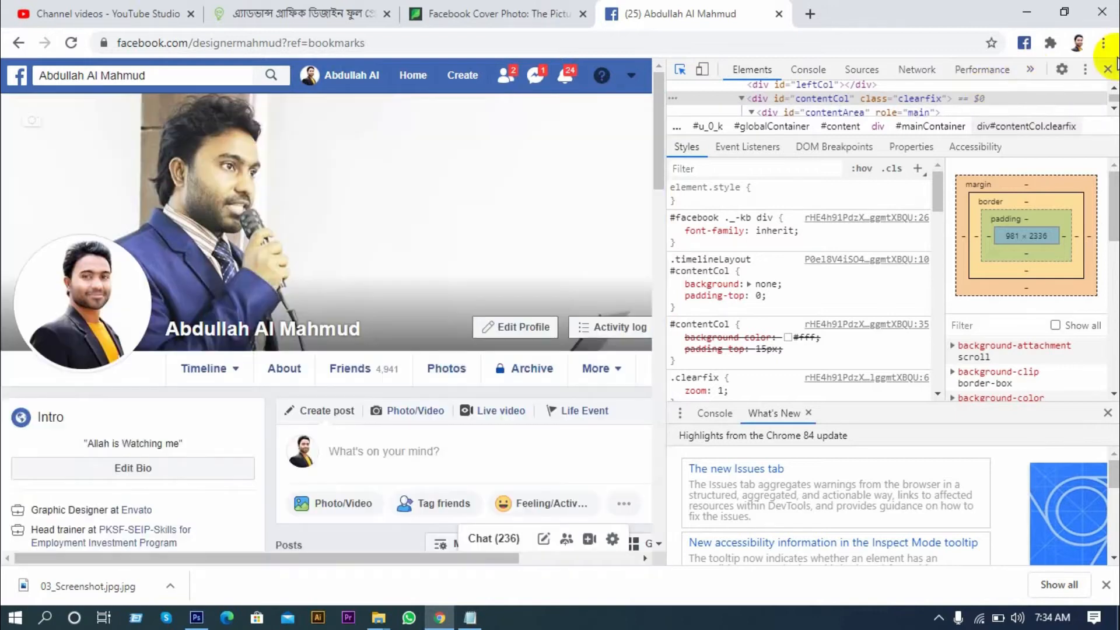
pyautogui.click(1105, 68)
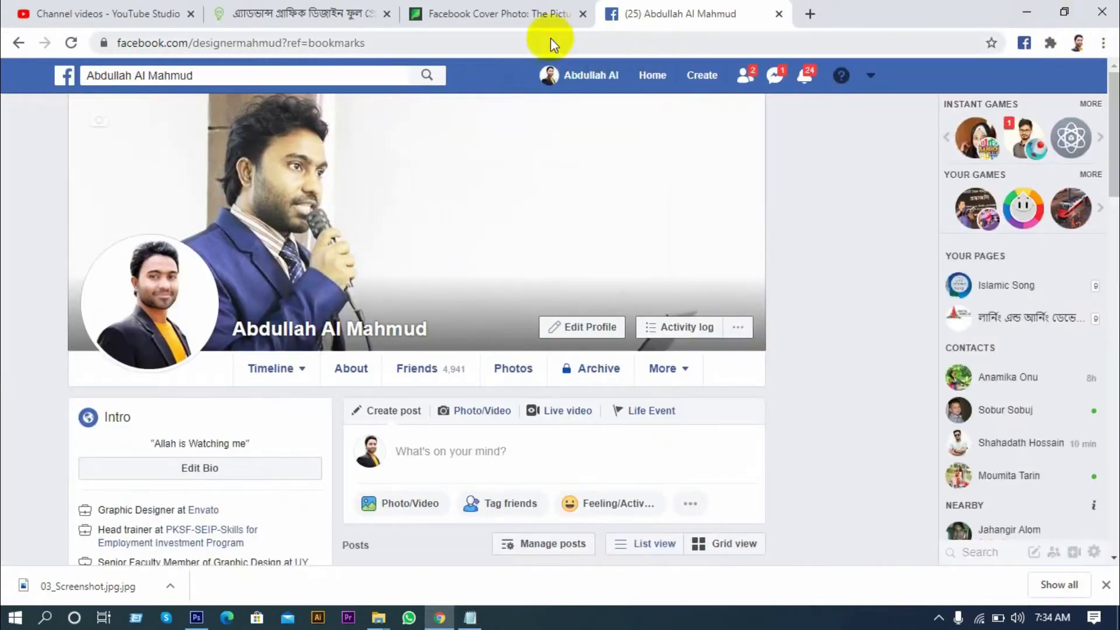
# - Check the cover photo size in the Sprout Social article and bring the Notepad note back up
pyautogui.click(545, 20)
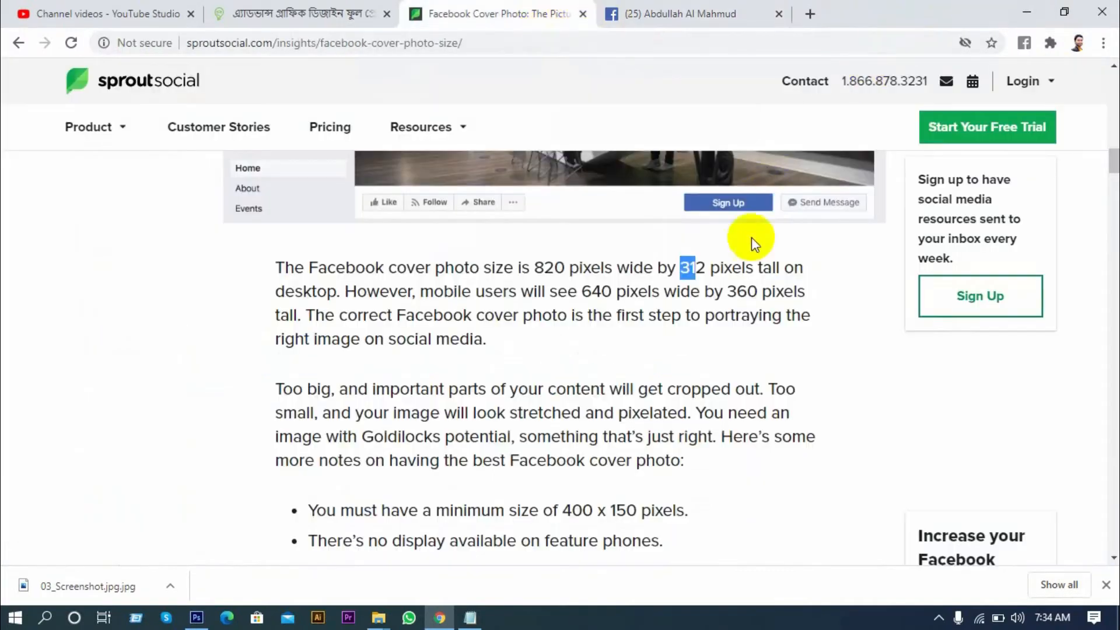
pyautogui.click(758, 279)
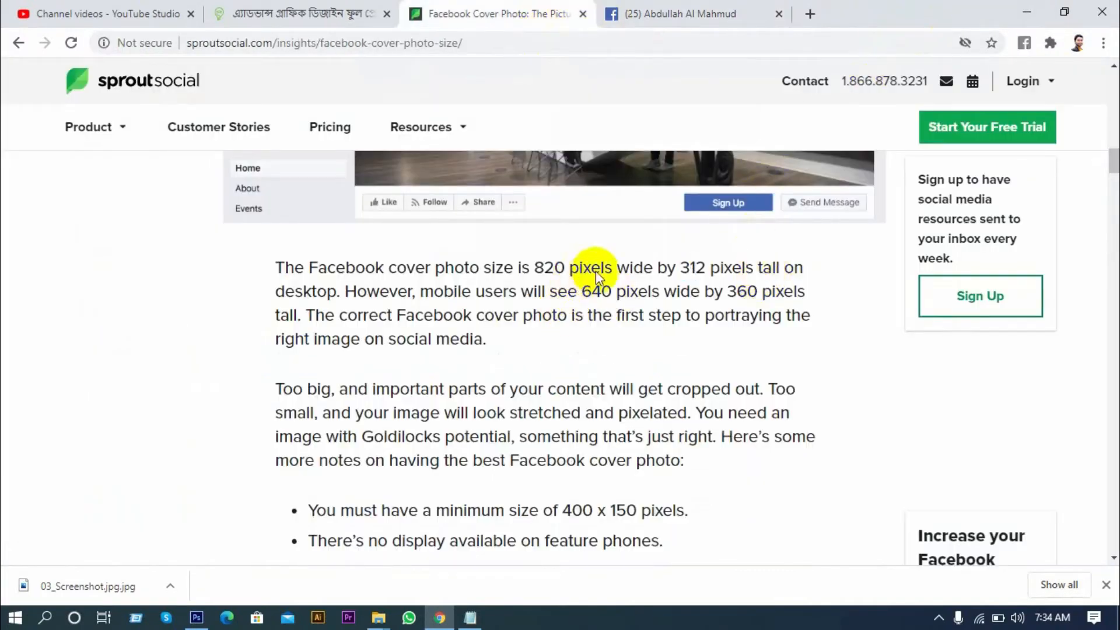
pyautogui.click(470, 618)
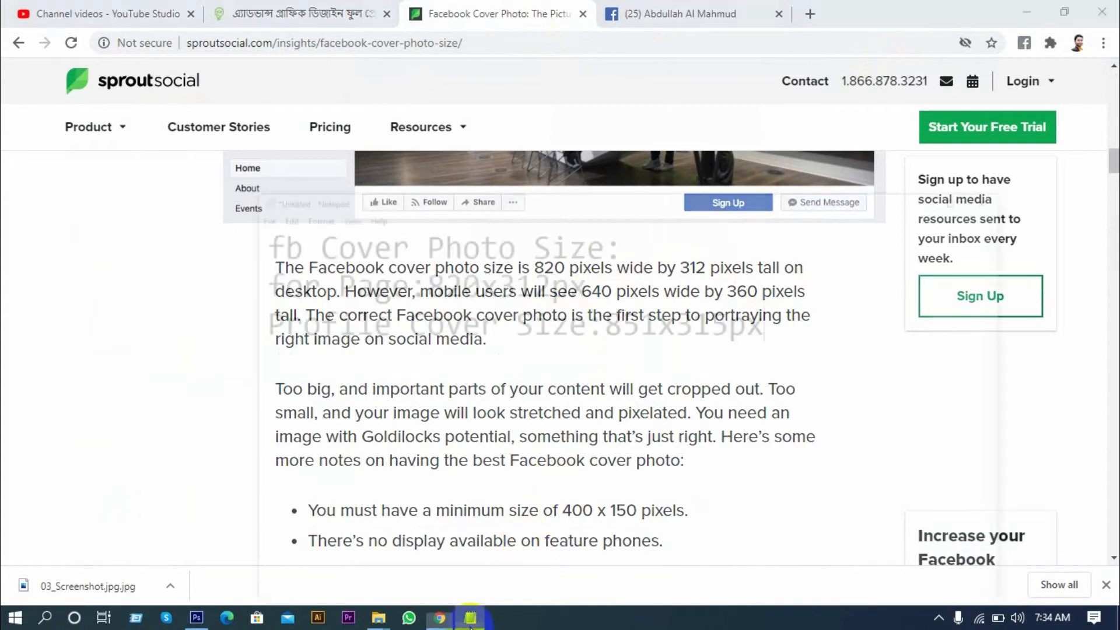
pyautogui.click(396, 374)
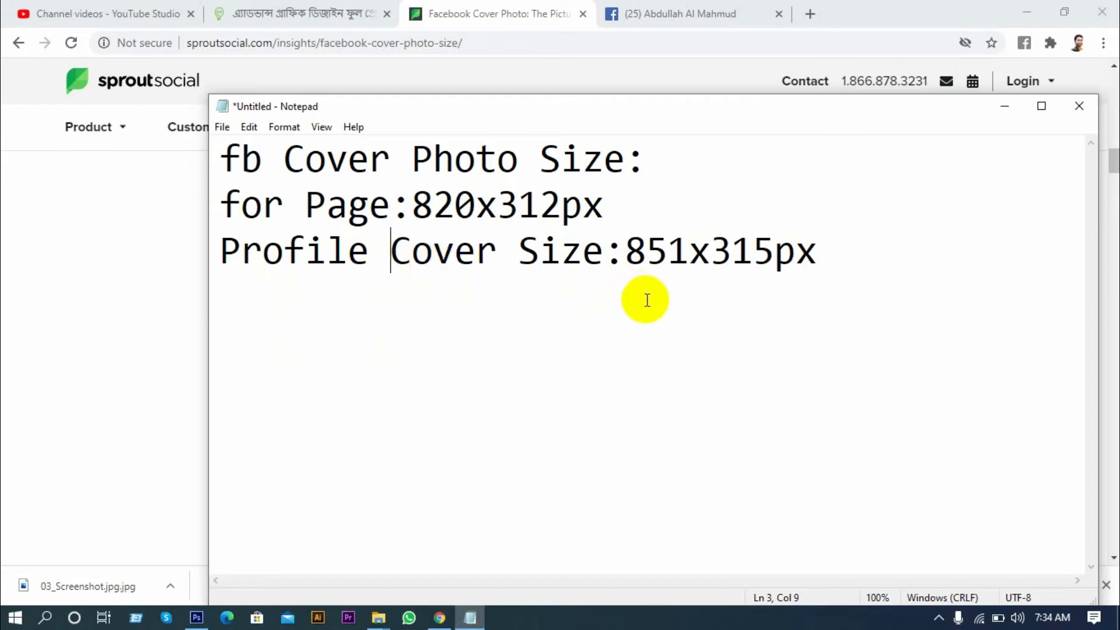
pyautogui.click(313, 369)
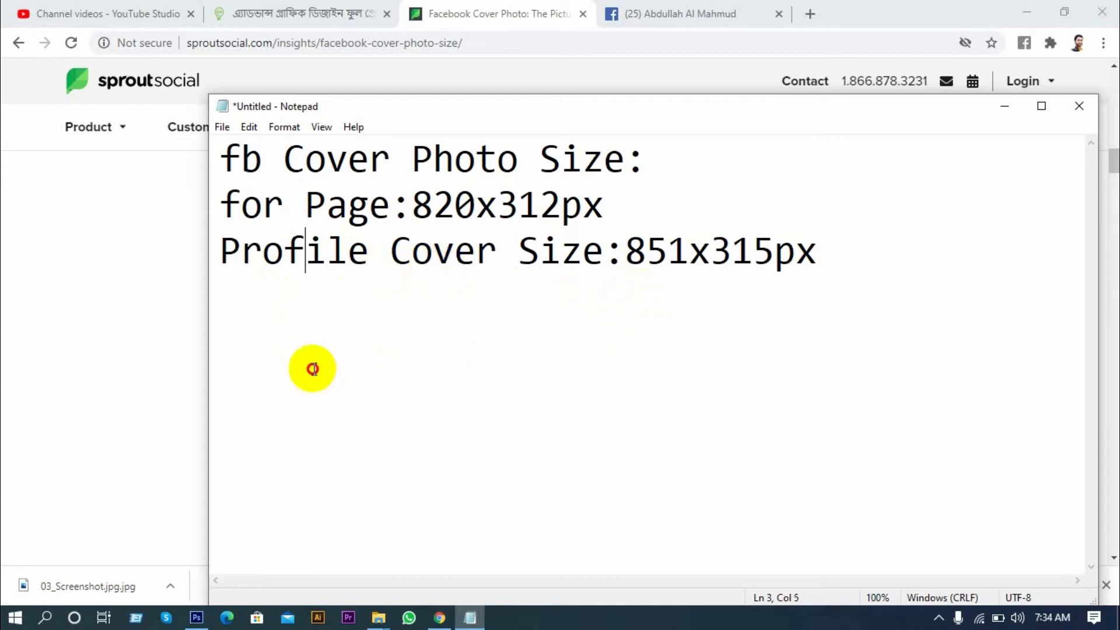
# - Add a line reading "Color Mode: RGB" below the profile cover size in the note
pyautogui.click(828, 260)
pyautogui.press('Return')
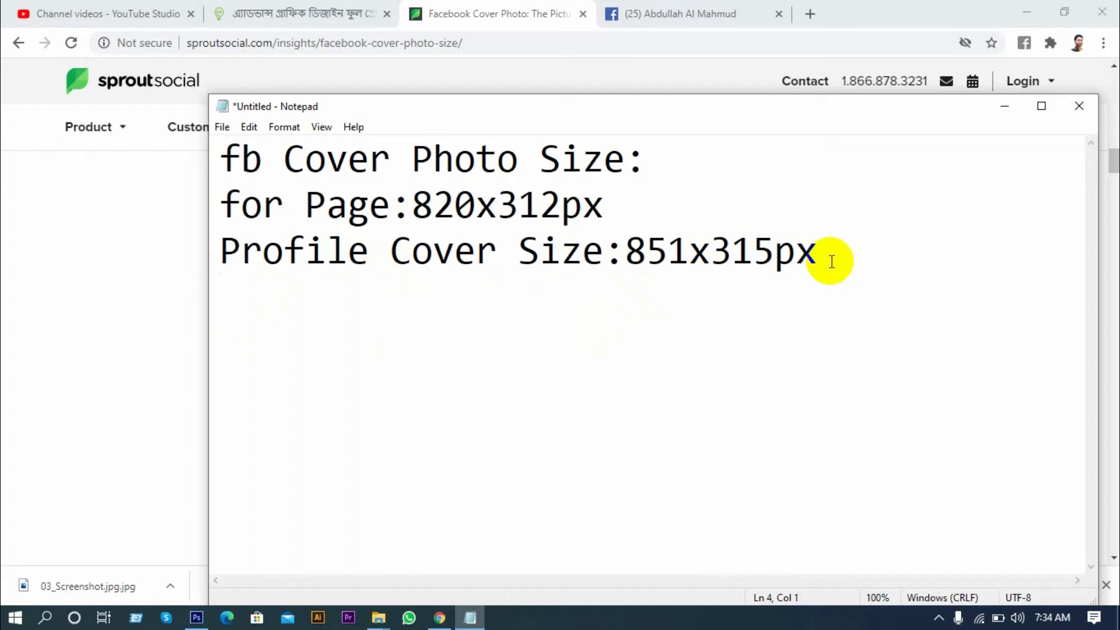
pyautogui.write('Colo')
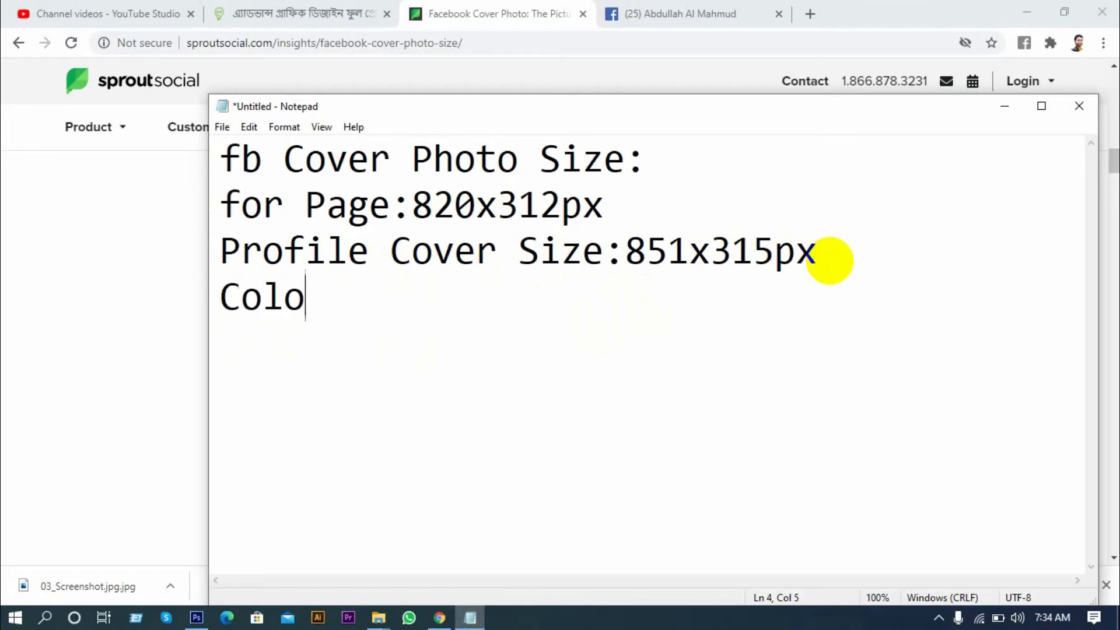
pyautogui.write('r Mode')
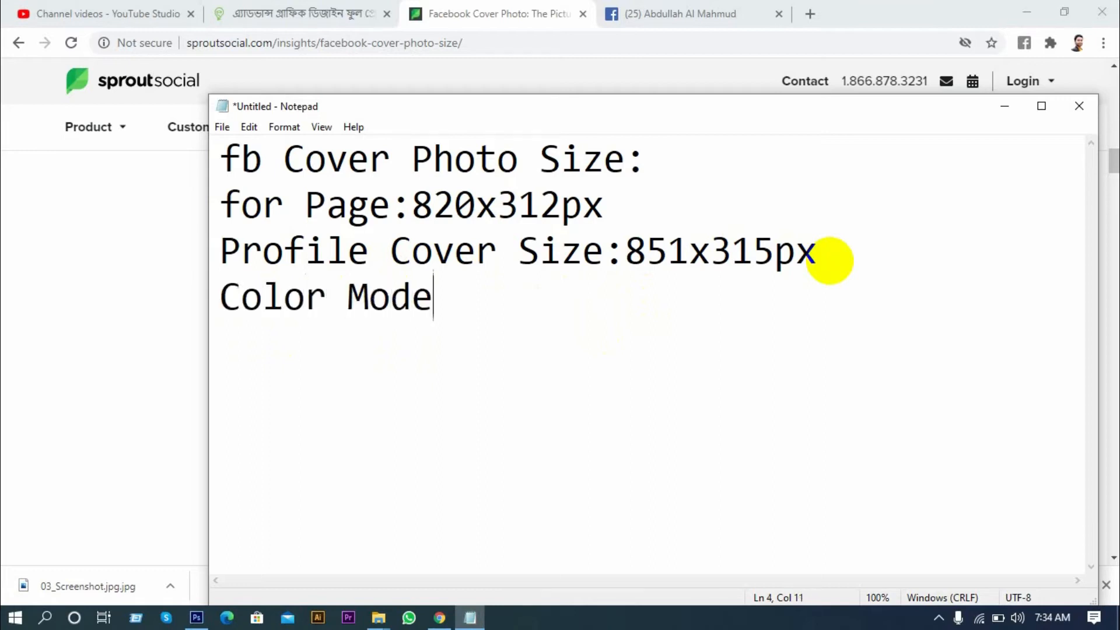
pyautogui.write(': RGB')
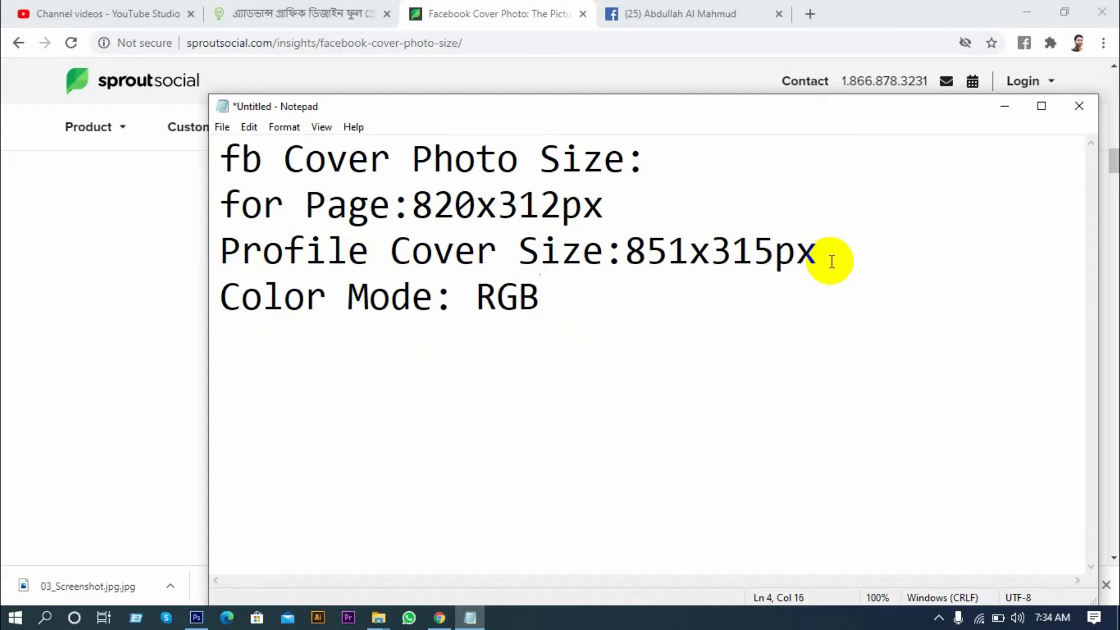
# - Add a final line reading "Resoulation:72DPI" to the note, with no space after the colon
pyautogui.press('Return')
pyautogui.write('Res')
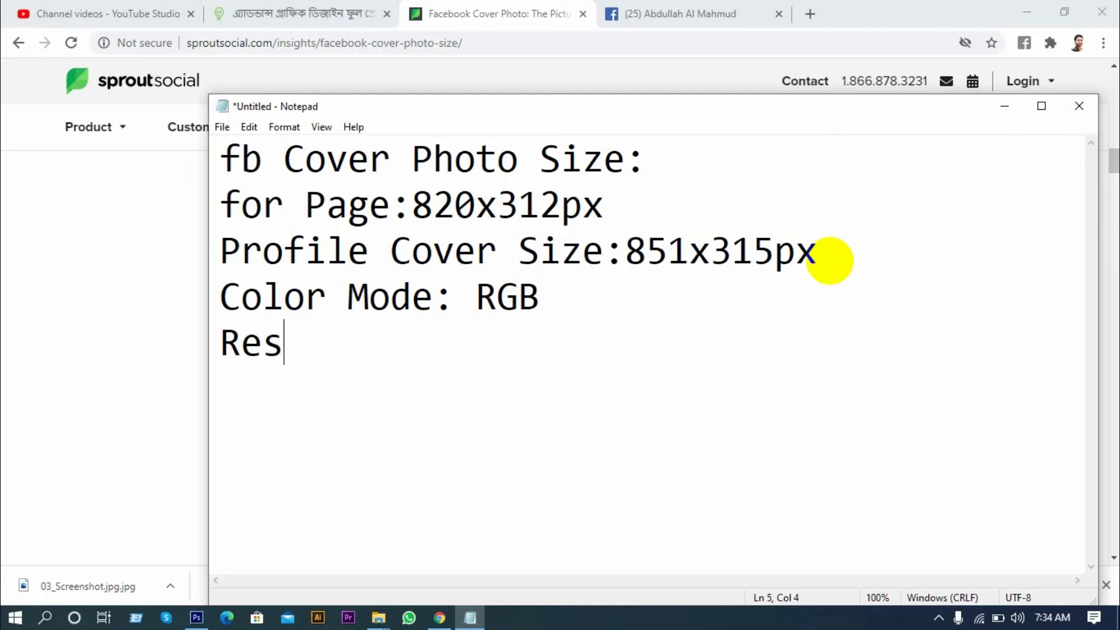
pyautogui.write('oulation: ')
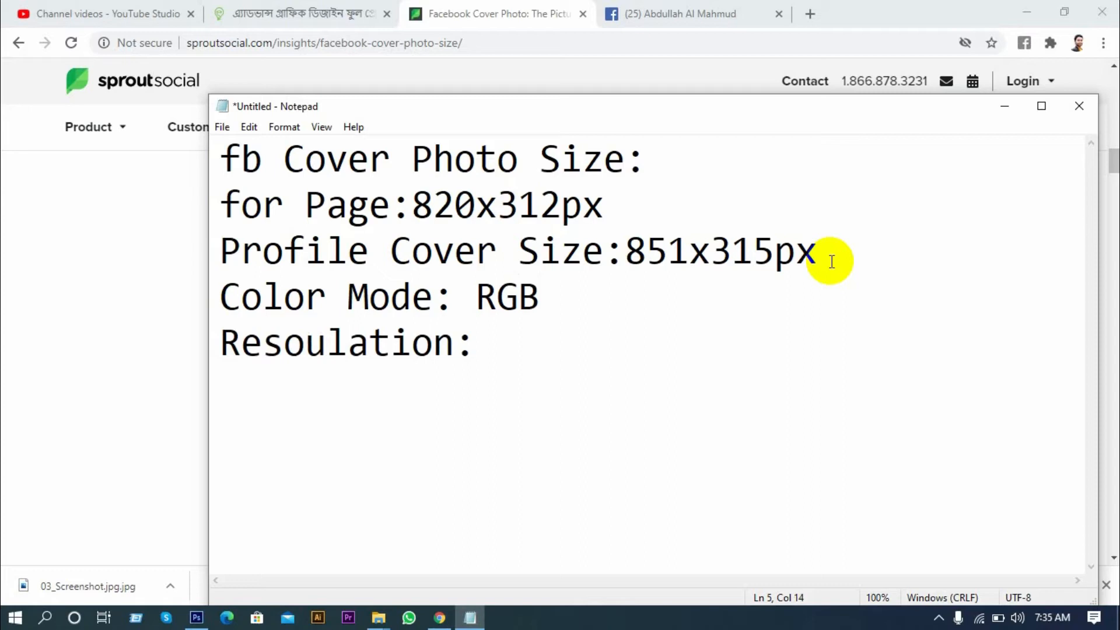
pyautogui.write('72DPI')
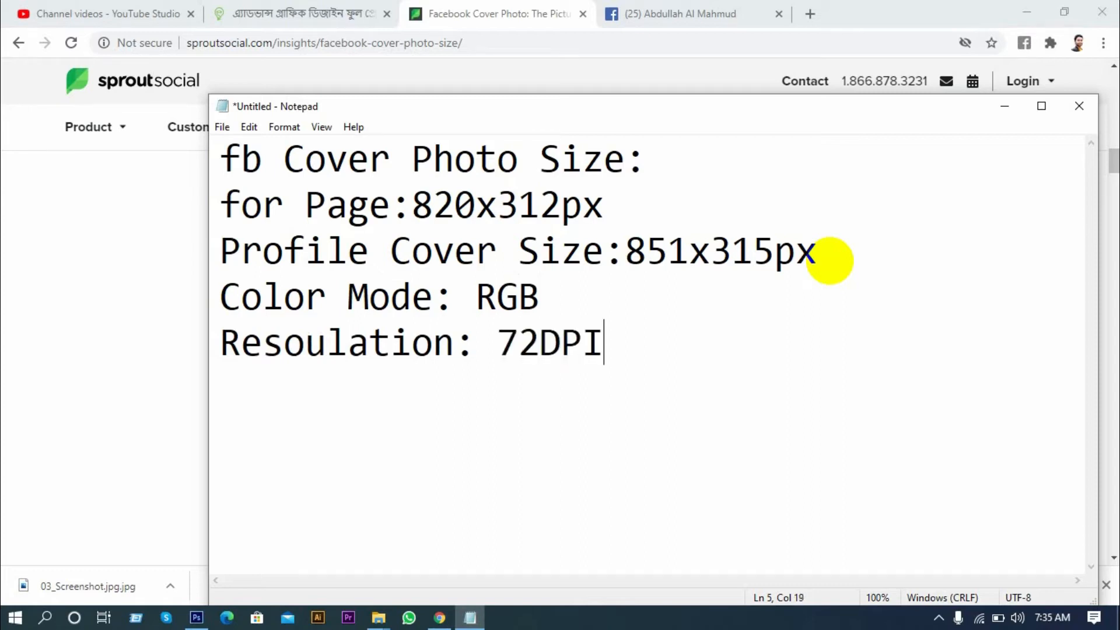
pyautogui.click(494, 356)
pyautogui.press('BackSpace')
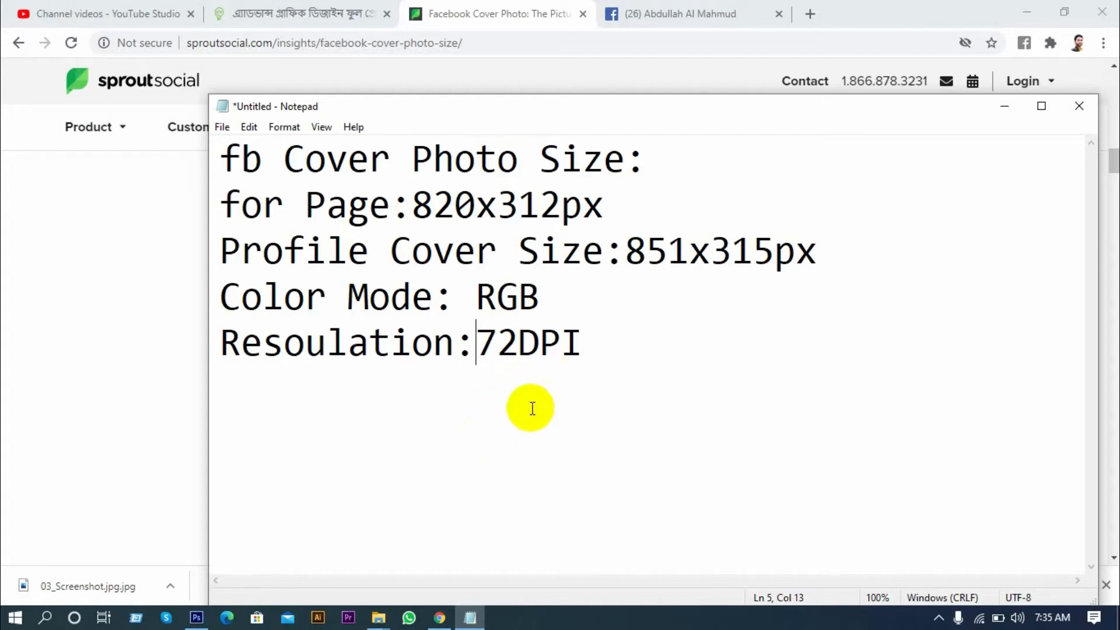
# - Start a new line reading "Twitter" in the note, separated by a blank line from the resolution line
pyautogui.click(581, 351)
pyautogui.press('Return')
pyautogui.press('Return')
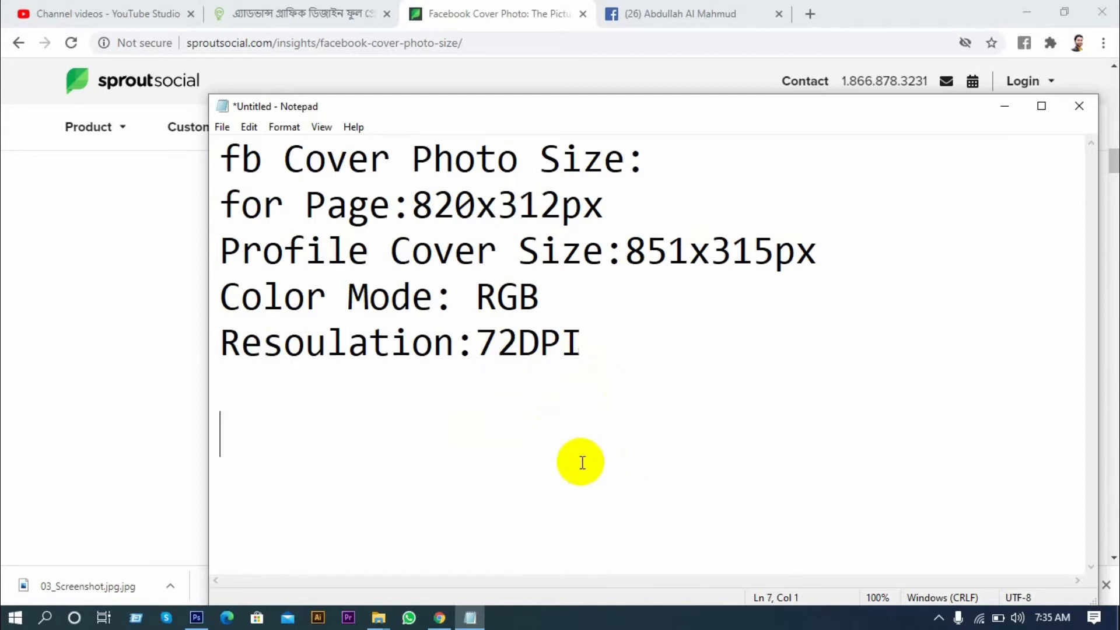
pyautogui.write('Twitter')
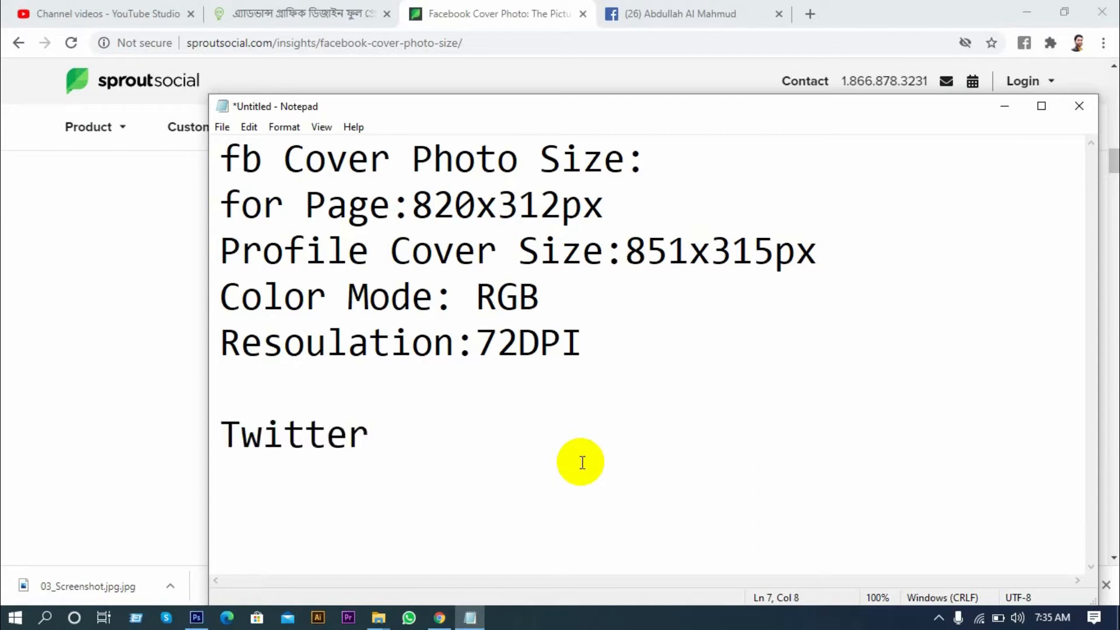
# - Close the Facebook profile page and search the web for "twitter cover photo size" in a new browser tab
pyautogui.click(790, 13)
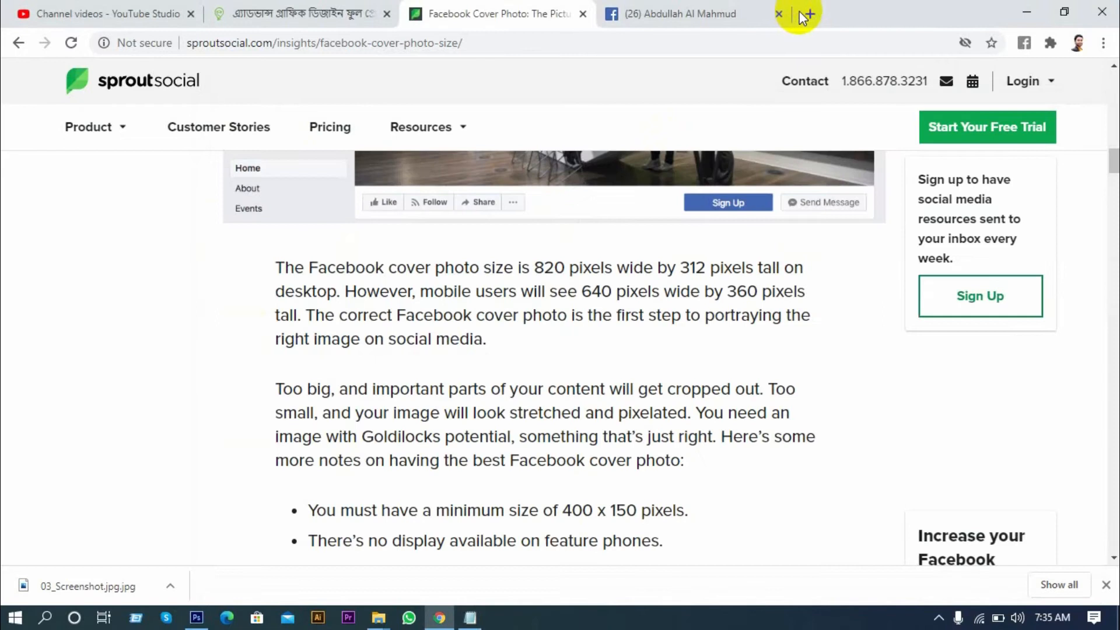
pyautogui.click(808, 13)
pyautogui.click(726, 14)
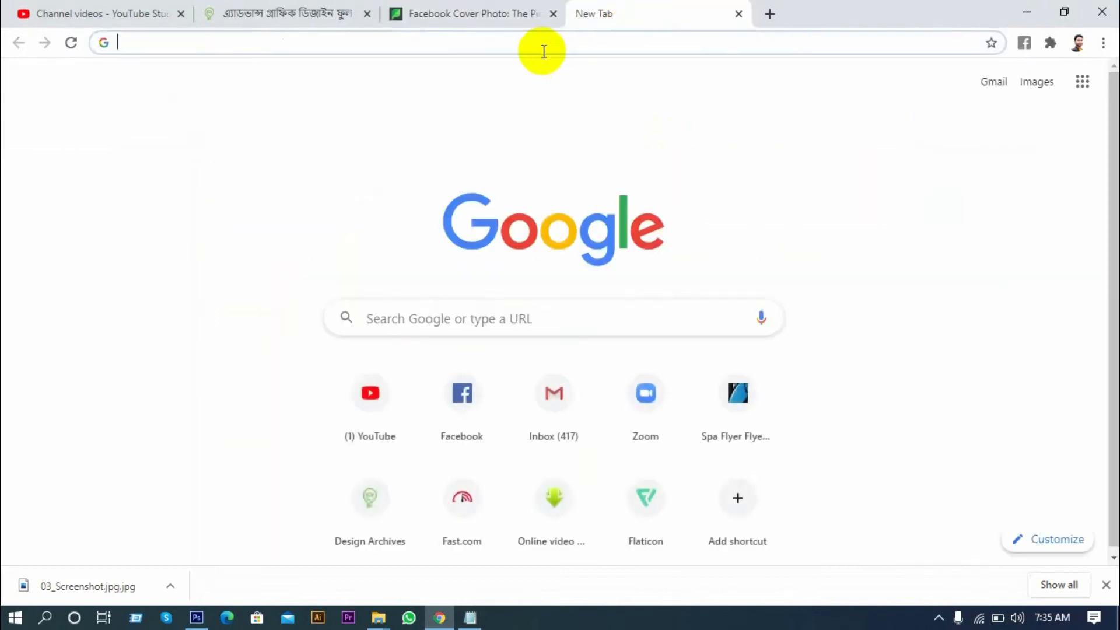
pyautogui.click(544, 51)
pyautogui.write('tw')
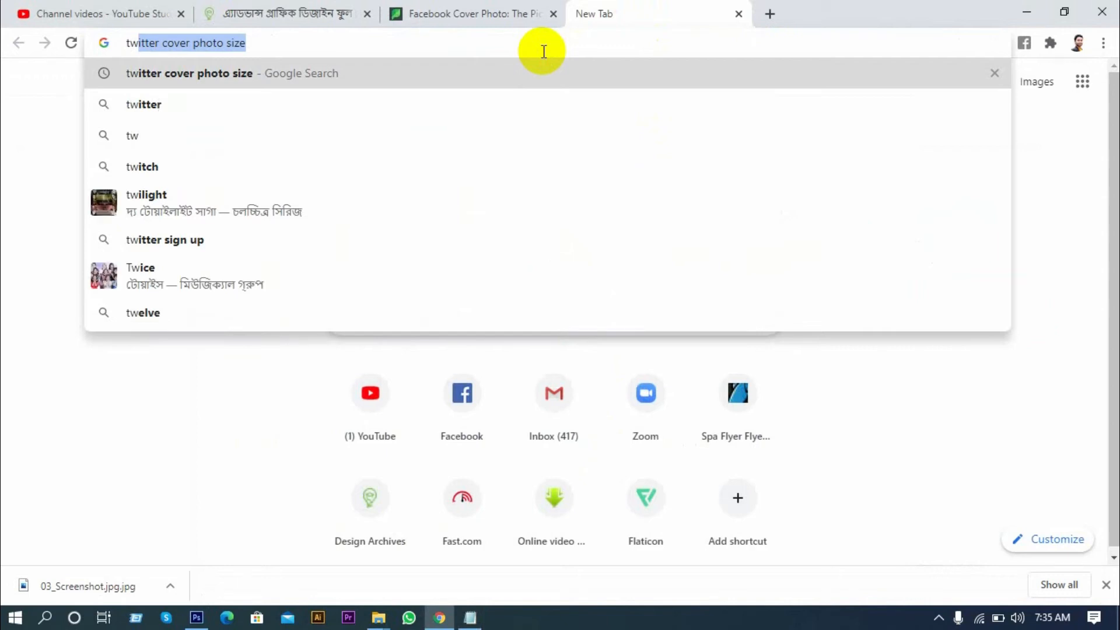
pyautogui.press('Return')
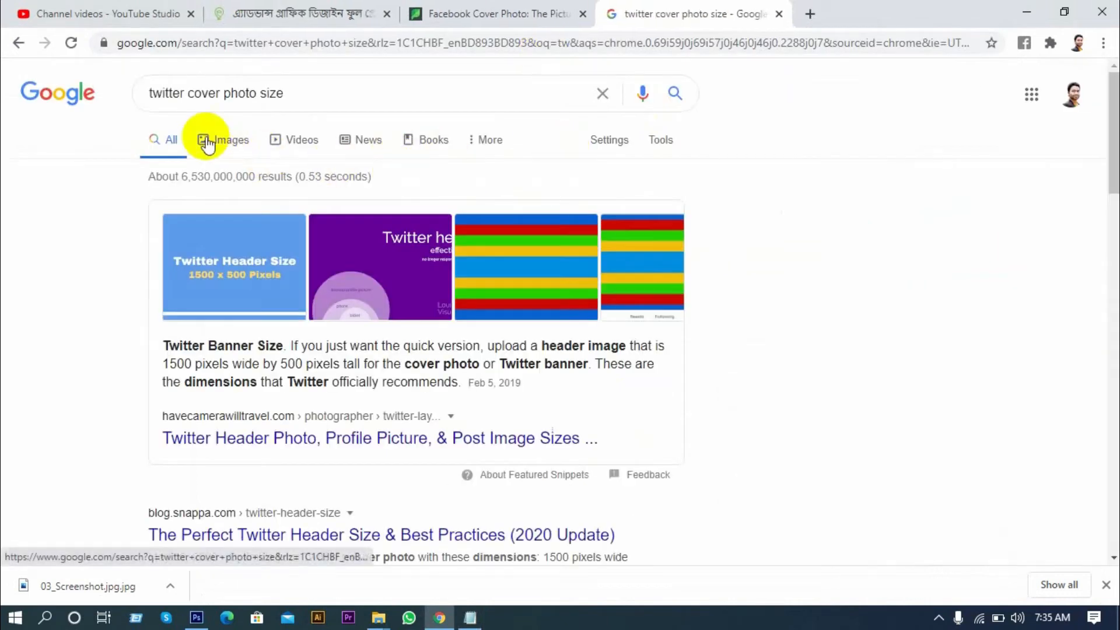
# - Open the Snappa article on the perfect Twitter header size and check its recommended header dimensions
pyautogui.scroll(-2, 196, 358)
pyautogui.scroll(-1, 203, 362)
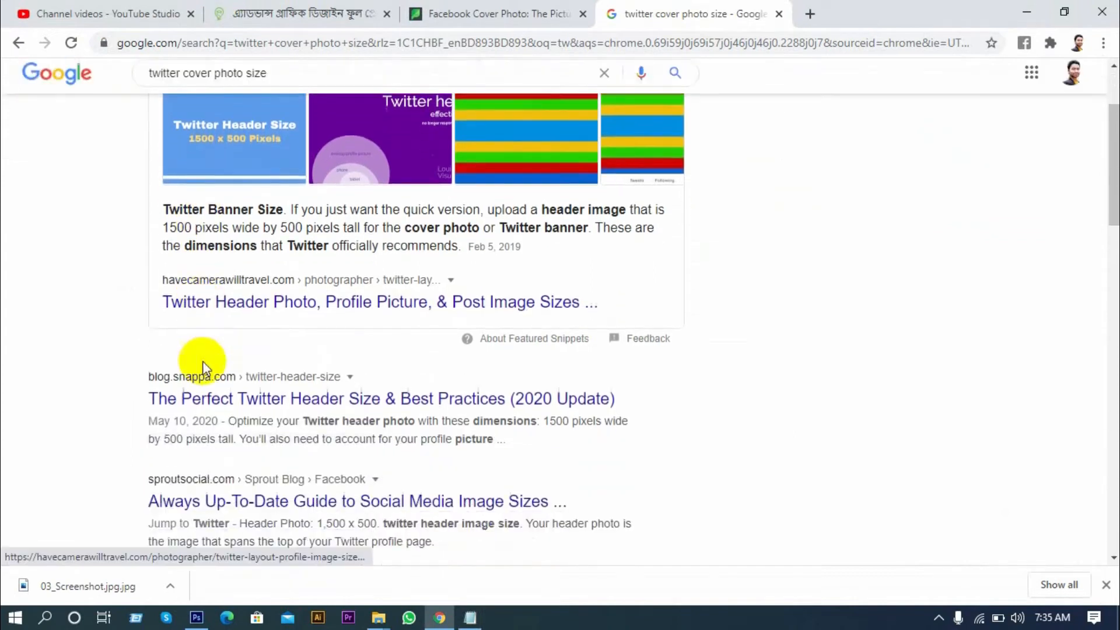
pyautogui.click(214, 402)
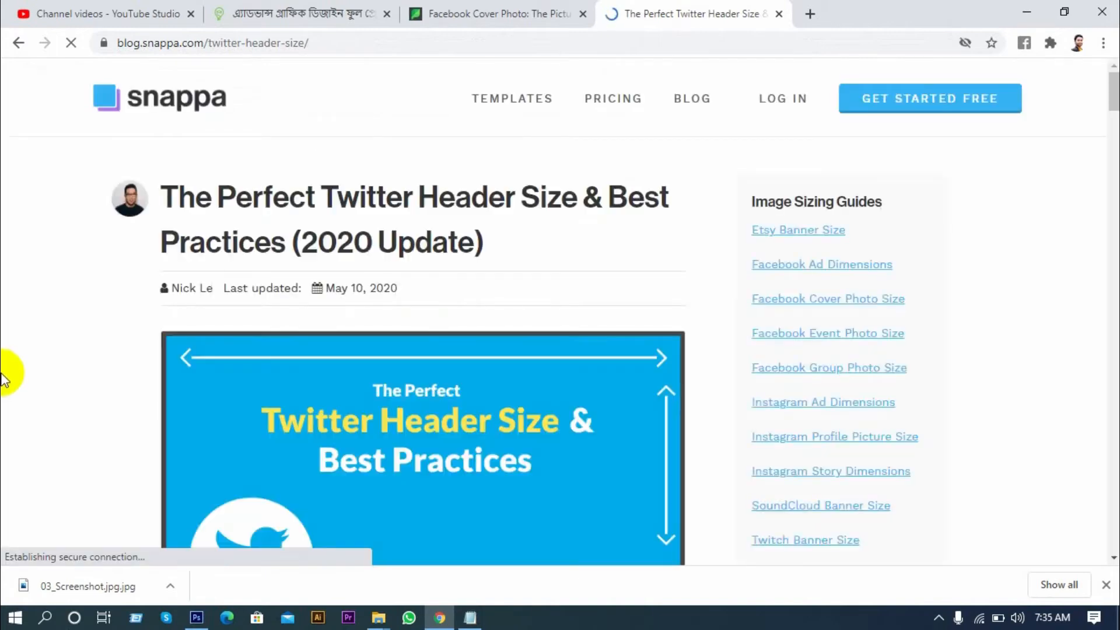
pyautogui.scroll(-5, 4, 378)
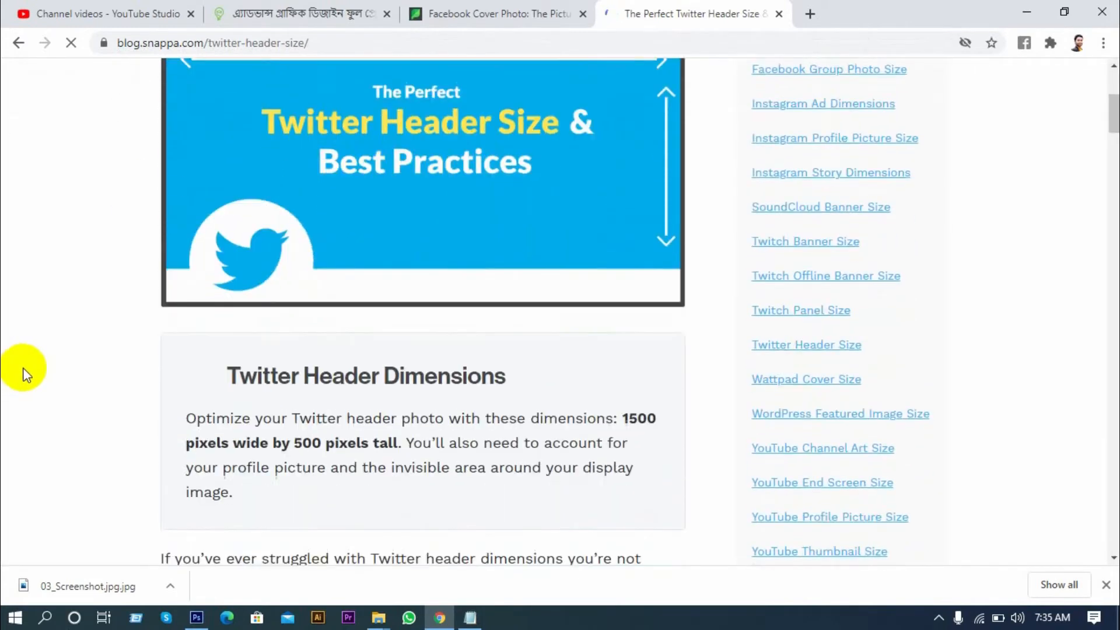
pyautogui.scroll(-3, 27, 374)
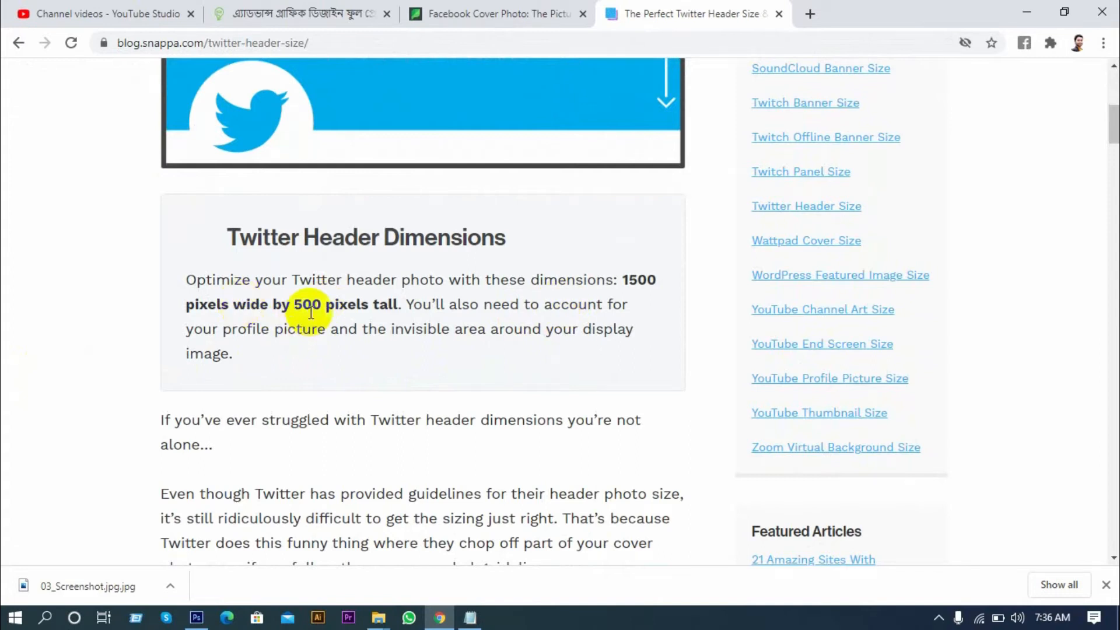
pyautogui.scroll(2, 308, 317)
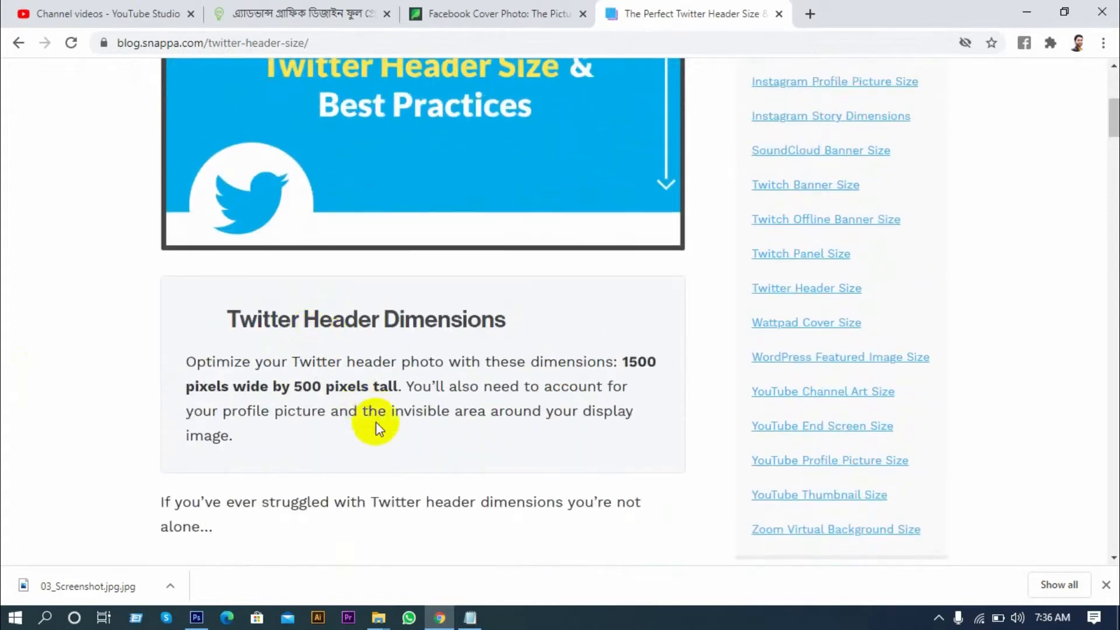
# - Complete the last note line as "Twitter Cover Photo Size:" and add "1500x500px" on the line below it
pyautogui.click(470, 618)
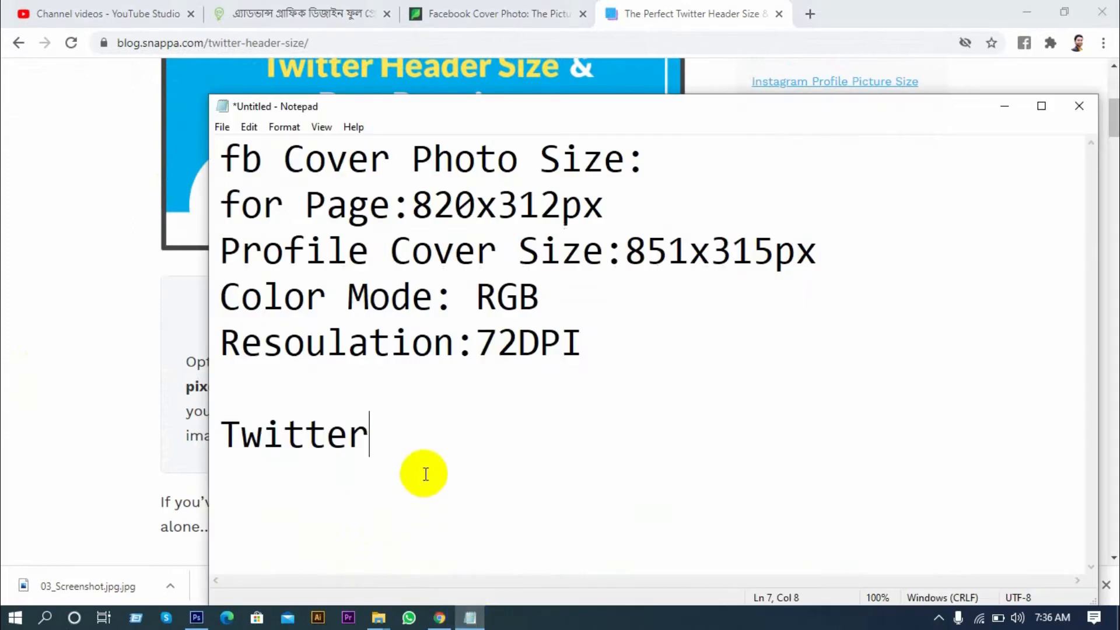
pyautogui.write('Co')
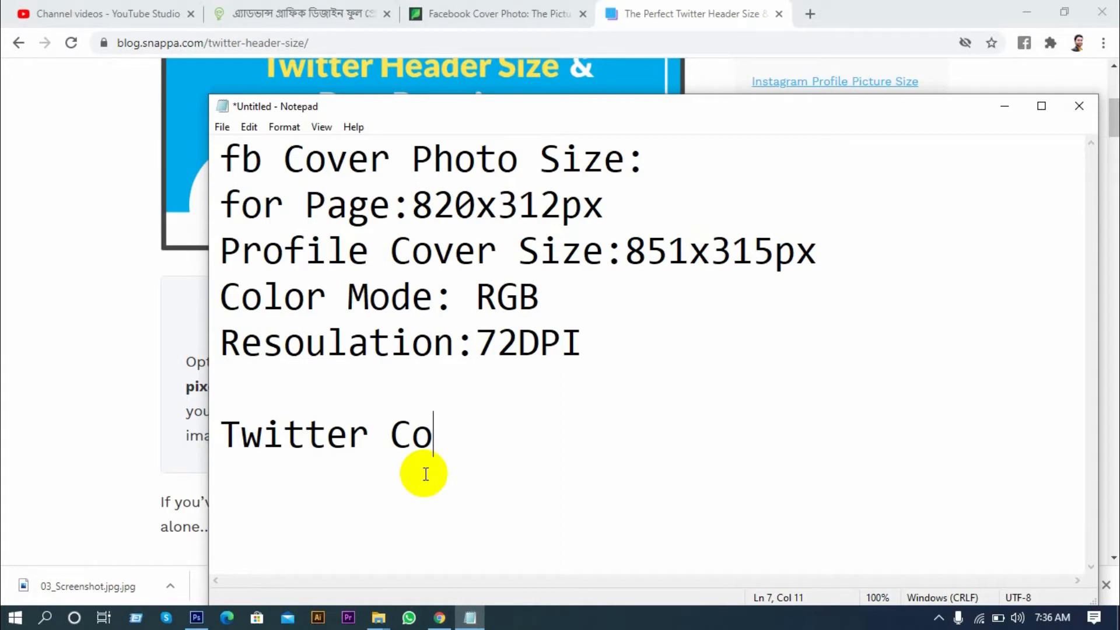
pyautogui.write('ve')
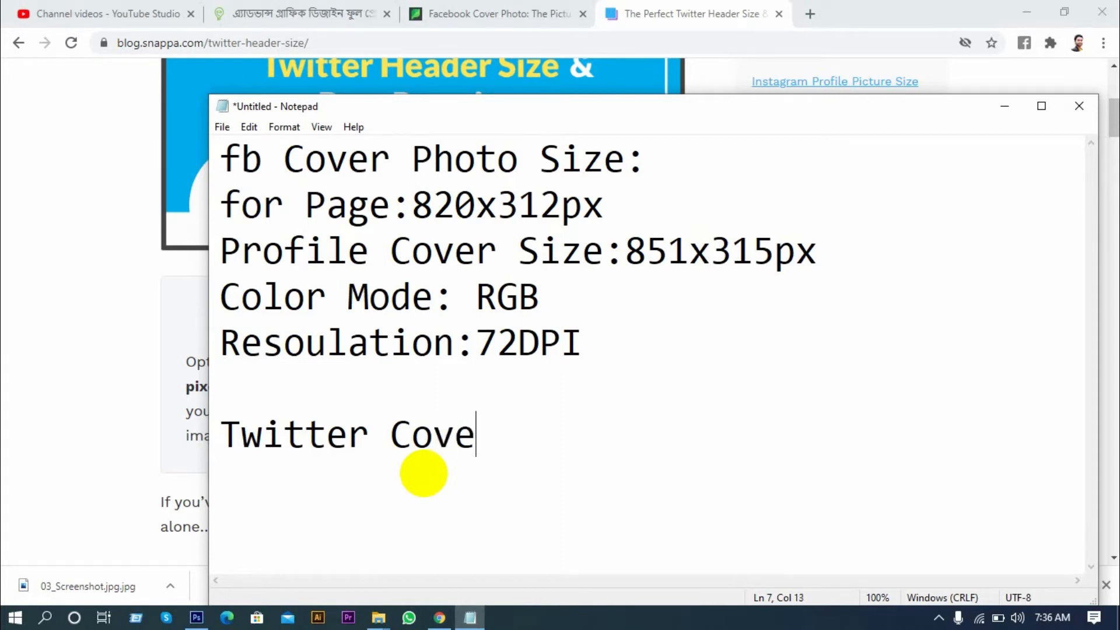
pyautogui.write('r Photo Size: ')
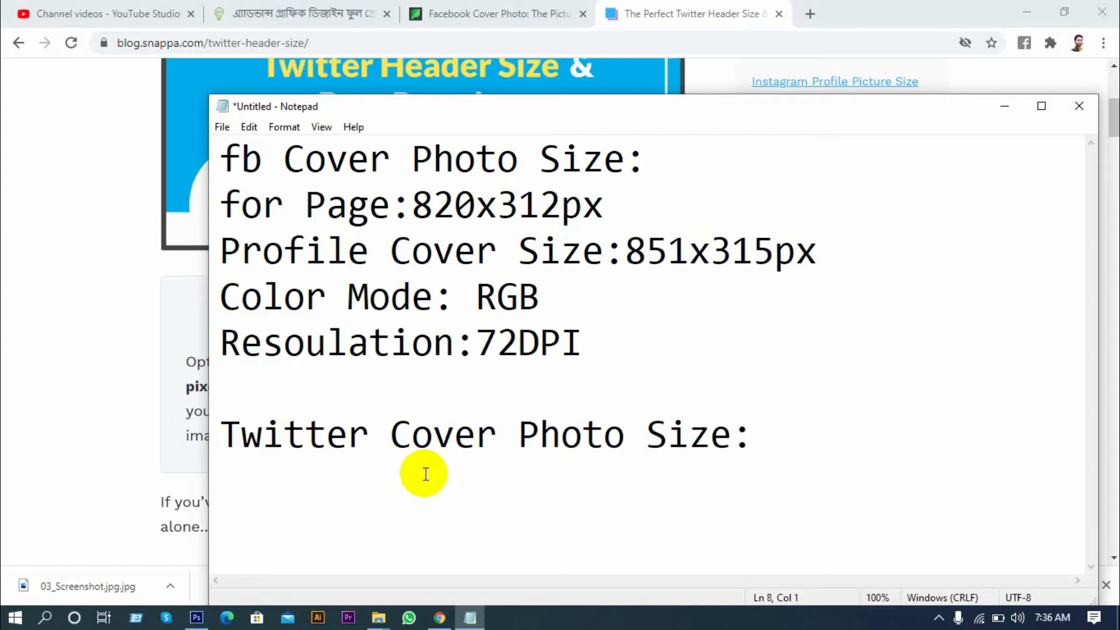
pyautogui.write('1500p')
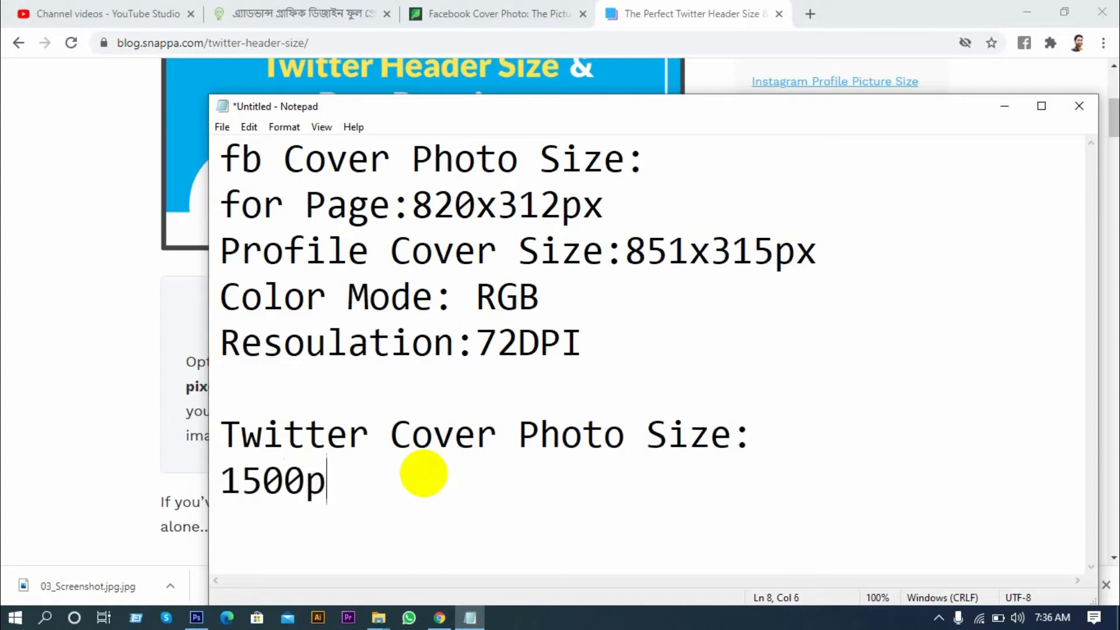
pyautogui.press('BackSpace')
pyautogui.write('x500p')
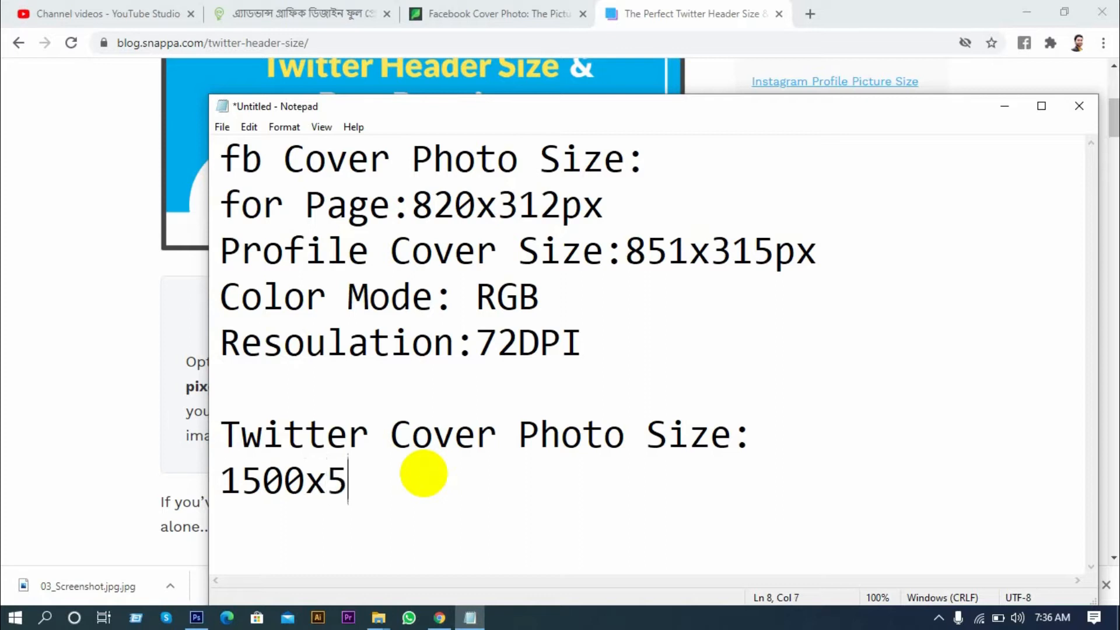
pyautogui.write('x')
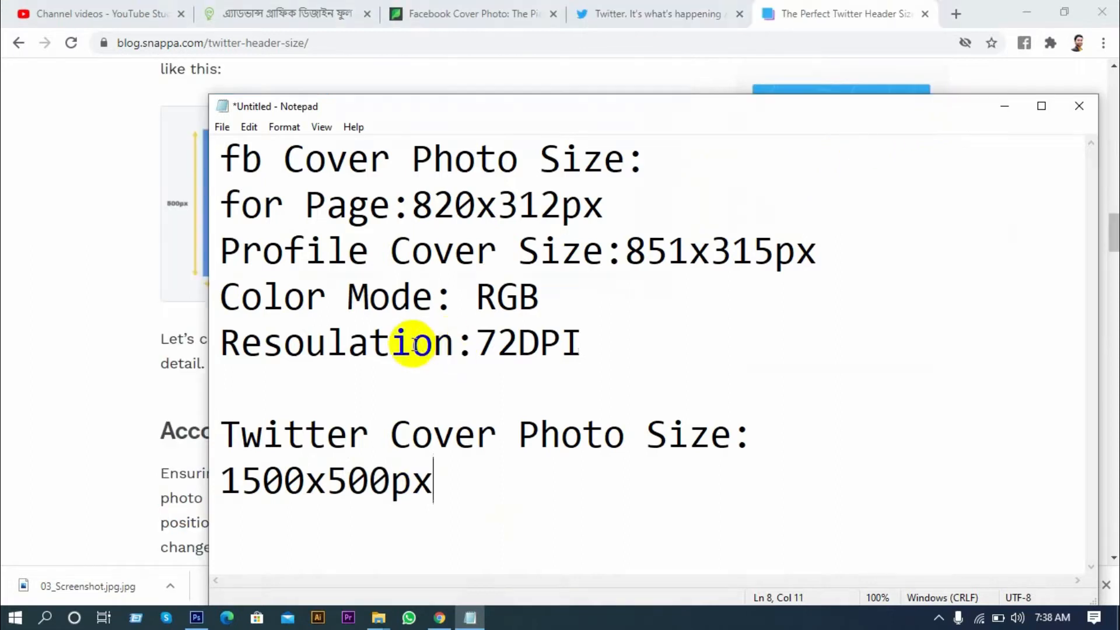
# - Copy the color mode and resolution lines from the Facebook section and paste them below the Twitter size
pyautogui.moveTo(580, 343); pyautogui.dragTo(228, 313)
pyautogui.hotkey('ctrl', 'c')
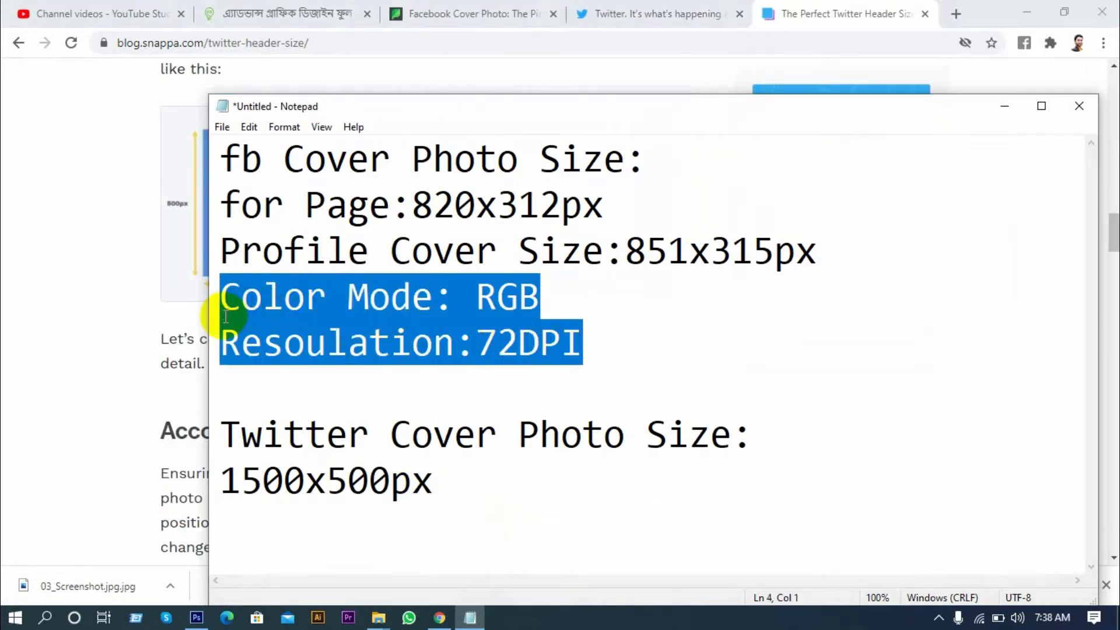
pyautogui.click(436, 476)
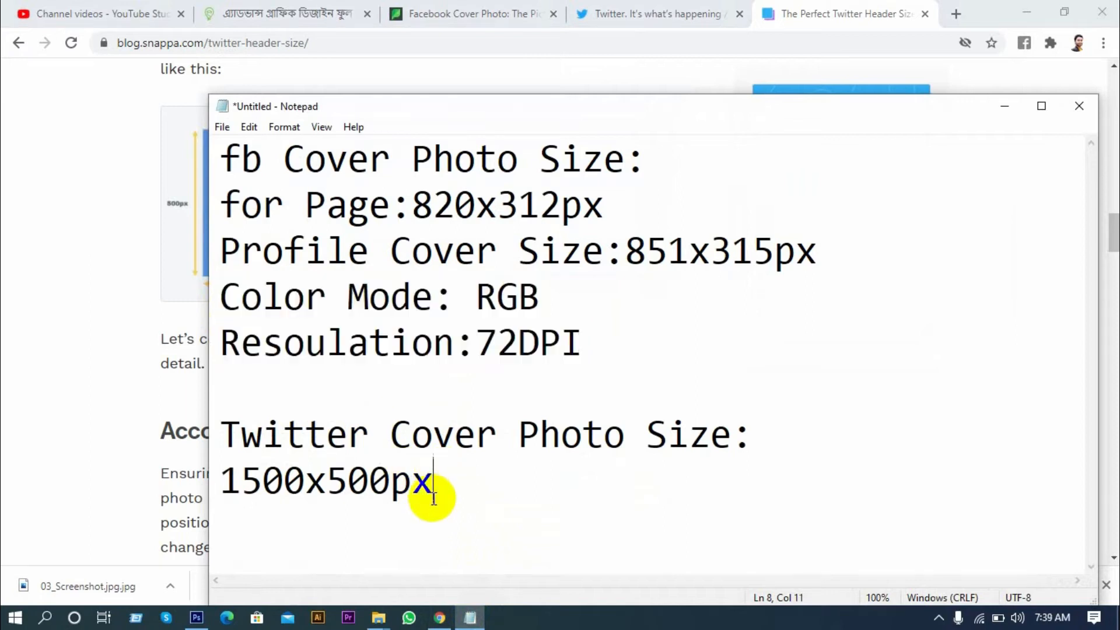
pyautogui.hotkey('ctrl', 'v')
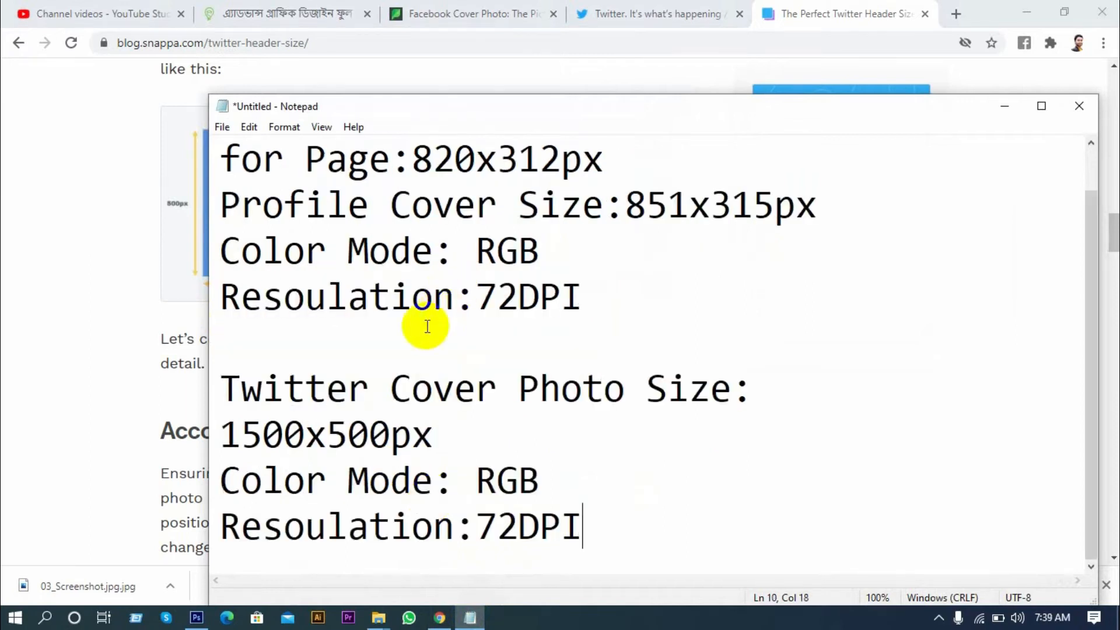
pyautogui.scroll(1, 469, 366)
pyautogui.scroll(-1, 462, 365)
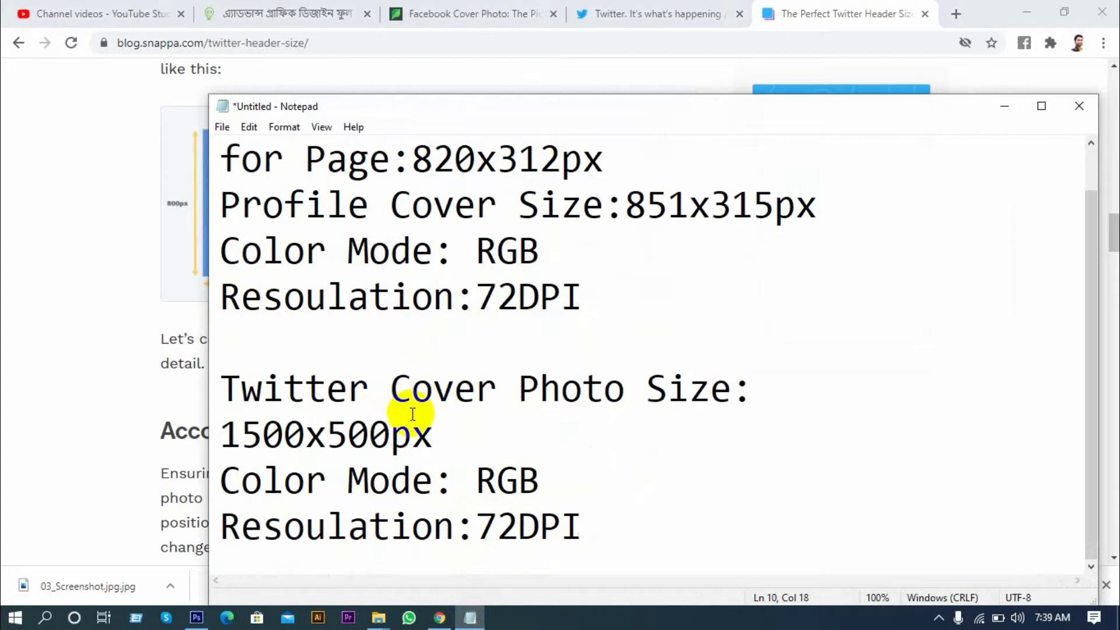
# - Prefix the "fb Cover Photo Size:" and "Twitter Cover Photo Size:" headings in the note with "#"
pyautogui.click(229, 156)
pyautogui.scroll(1, 236, 222)
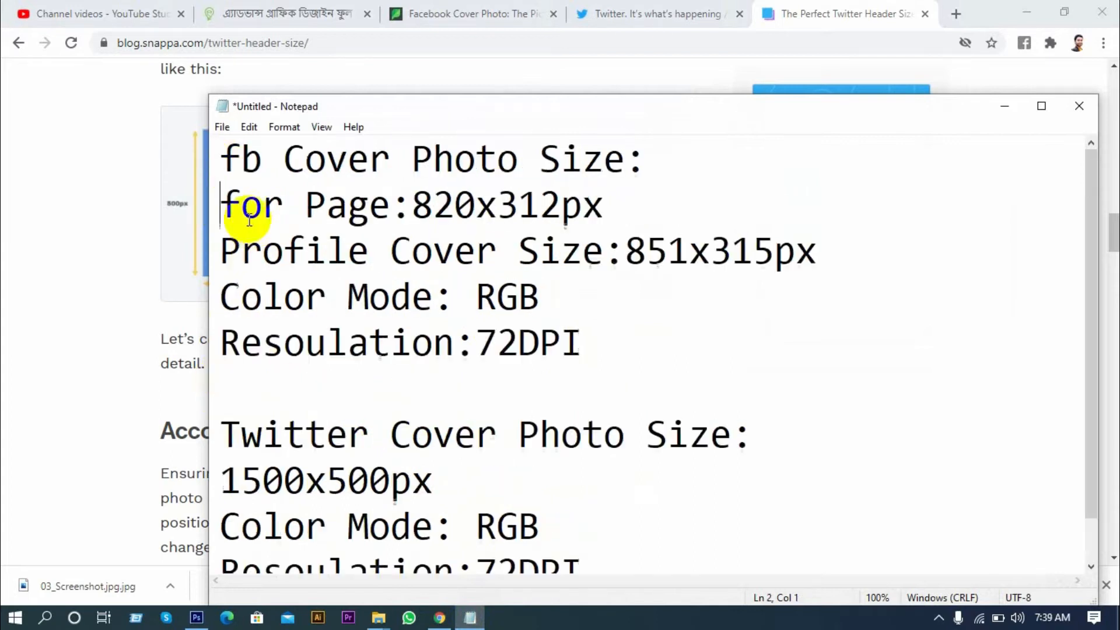
pyautogui.click(229, 155)
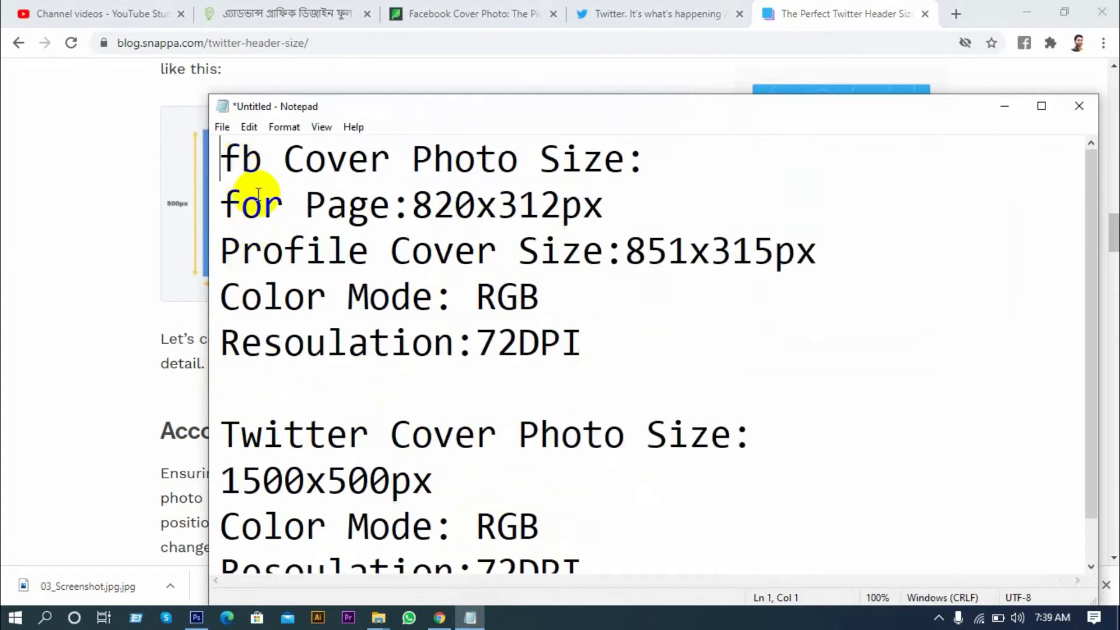
pyautogui.write('#')
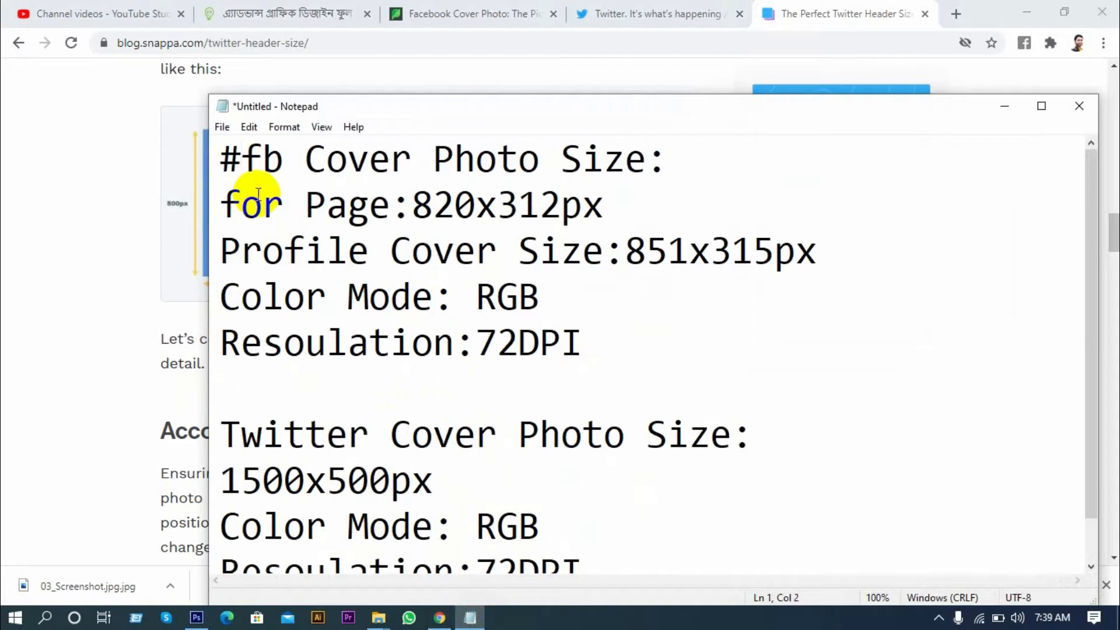
pyautogui.click(225, 431)
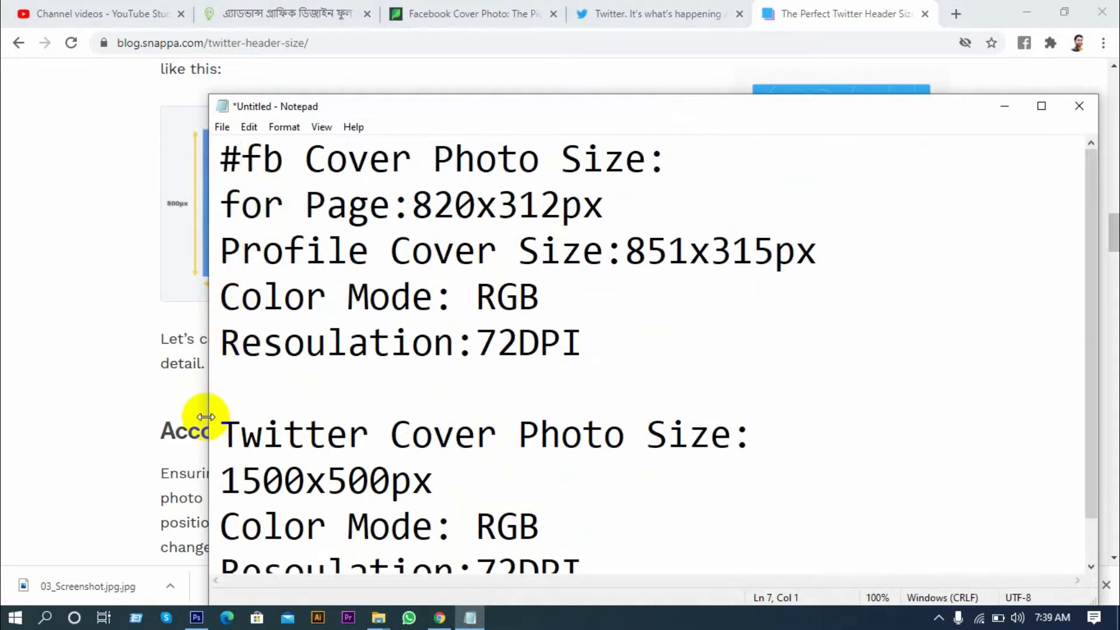
pyautogui.write('#')
pyautogui.scroll(-1, 408, 385)
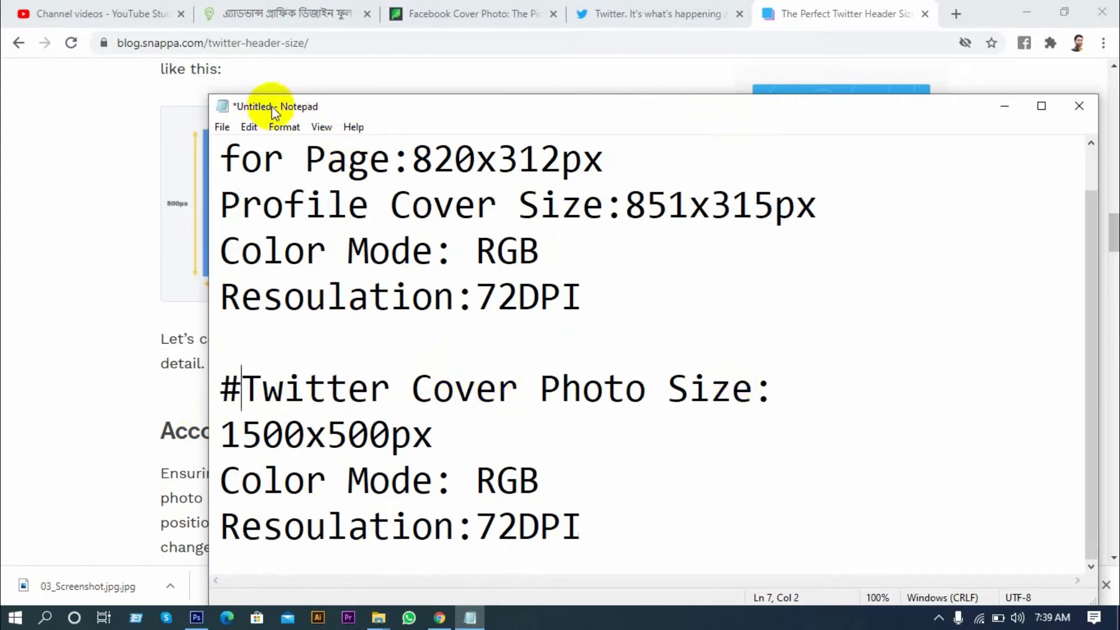
# - Minimize the note and search the web for "youtube cover photo size 2020" in a new browser tab
pyautogui.click(1002, 106)
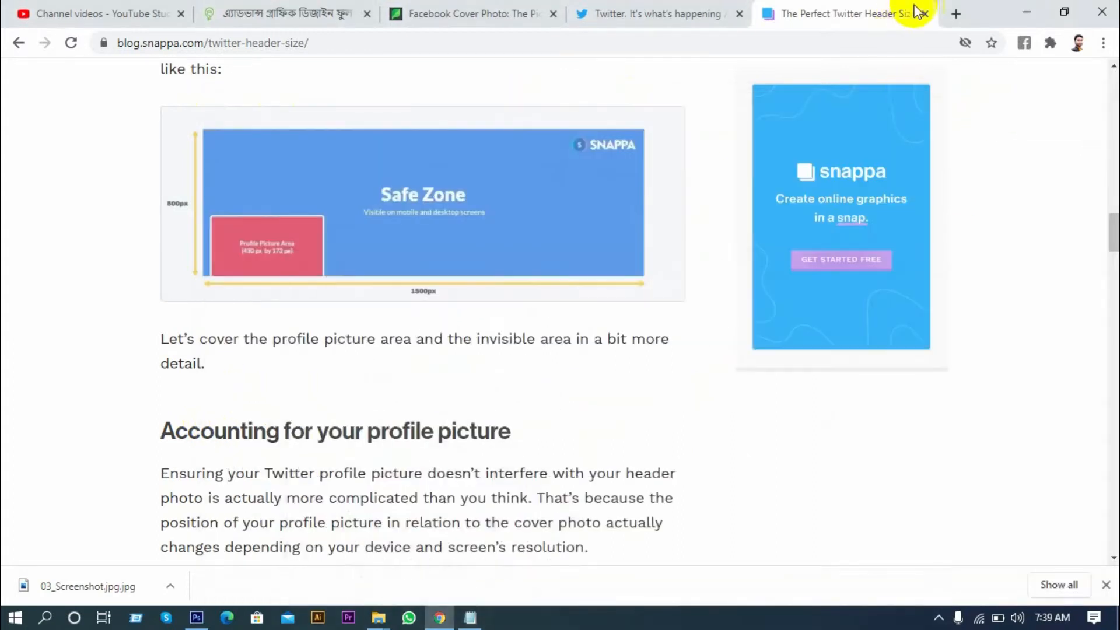
pyautogui.click(955, 14)
pyautogui.click(316, 44)
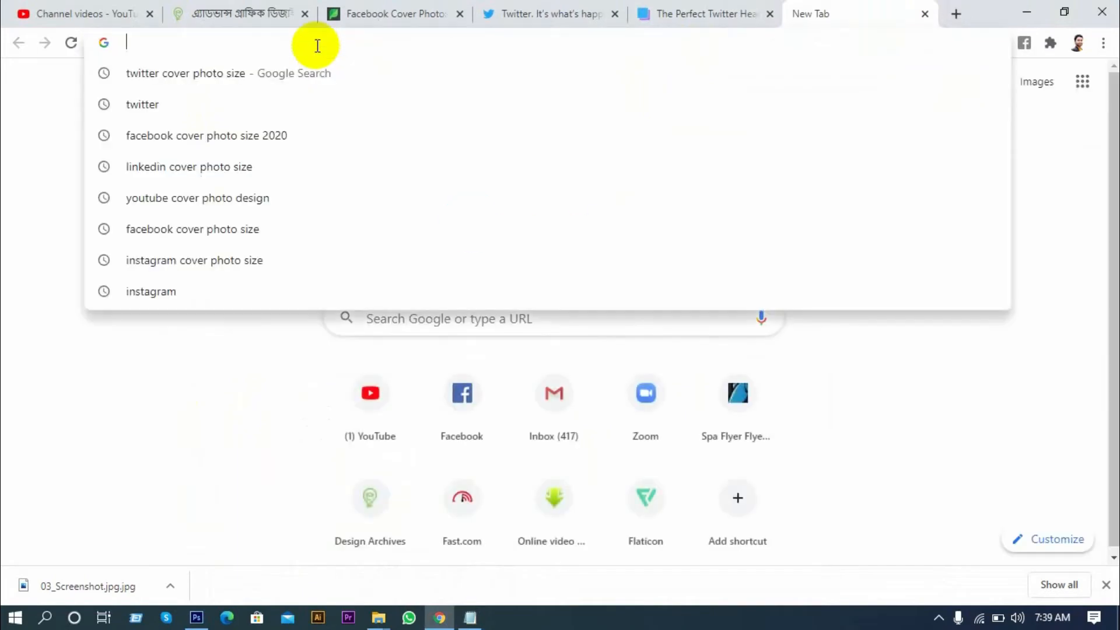
pyautogui.write('youtub')
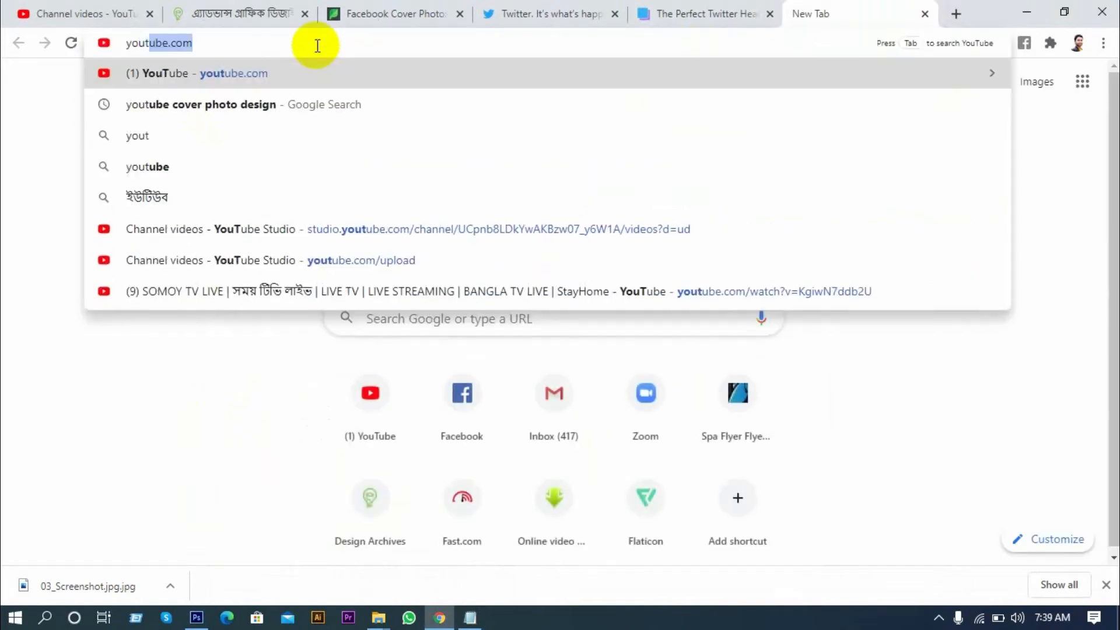
pyautogui.write('e')
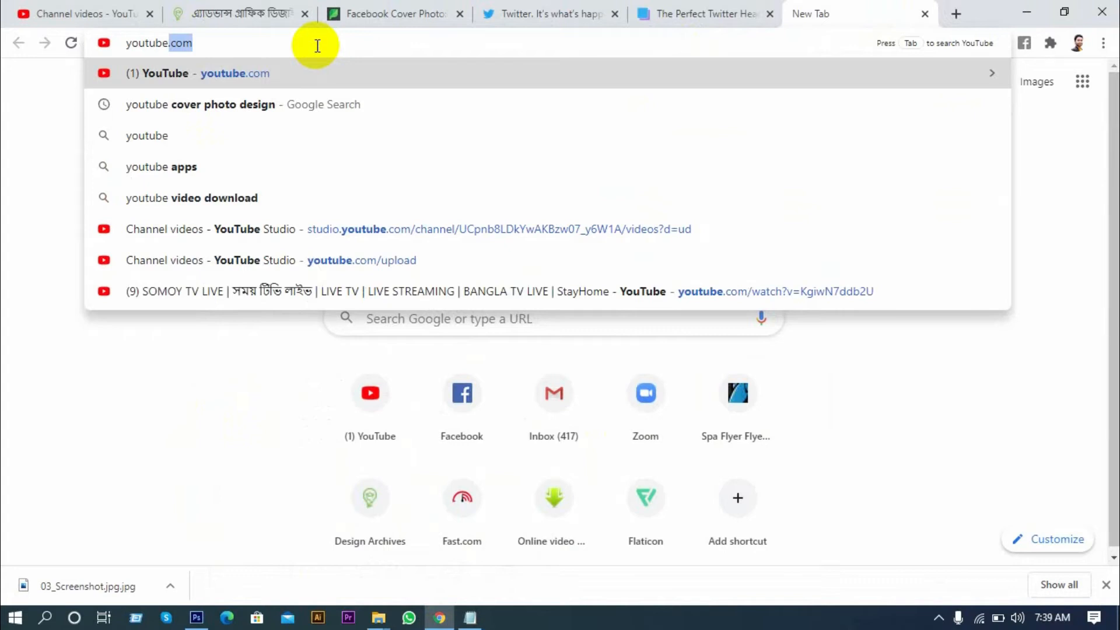
pyautogui.write(' cover')
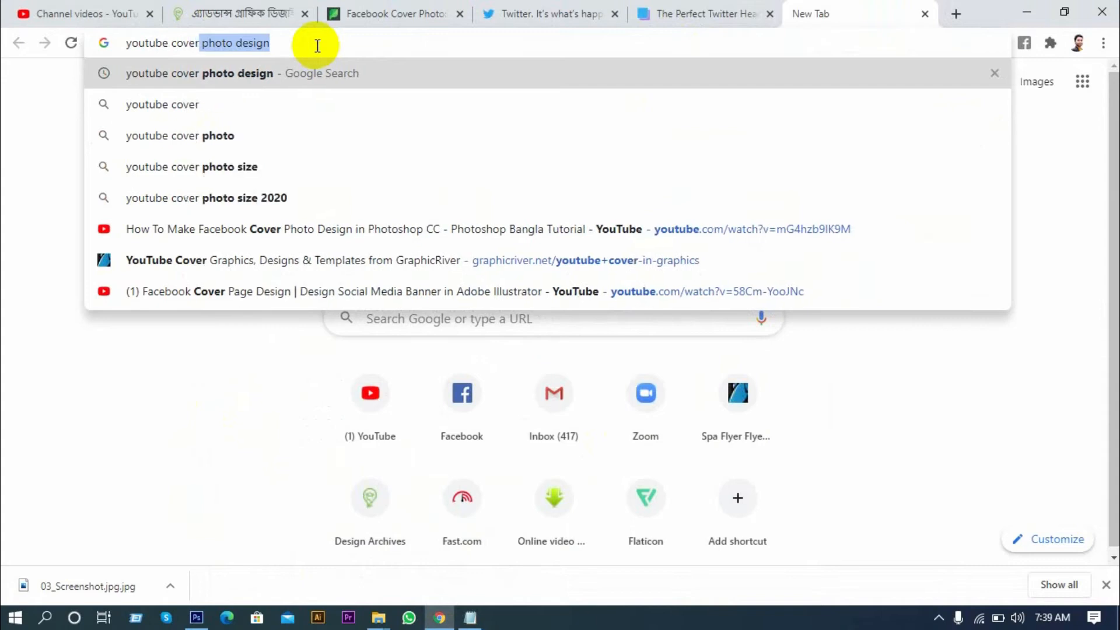
pyautogui.click(248, 196)
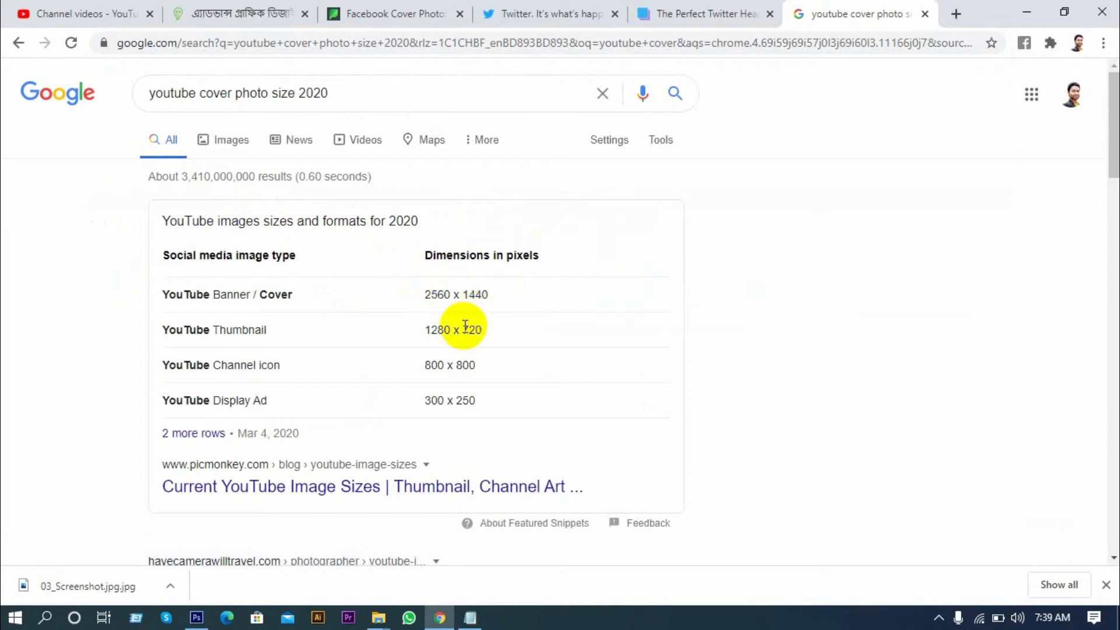
# - Look through the search results for the recommended YouTube banner and cover dimensions
pyautogui.scroll(-2, 444, 338)
pyautogui.scroll(-1, 419, 344)
pyautogui.scroll(-10, 443, 341)
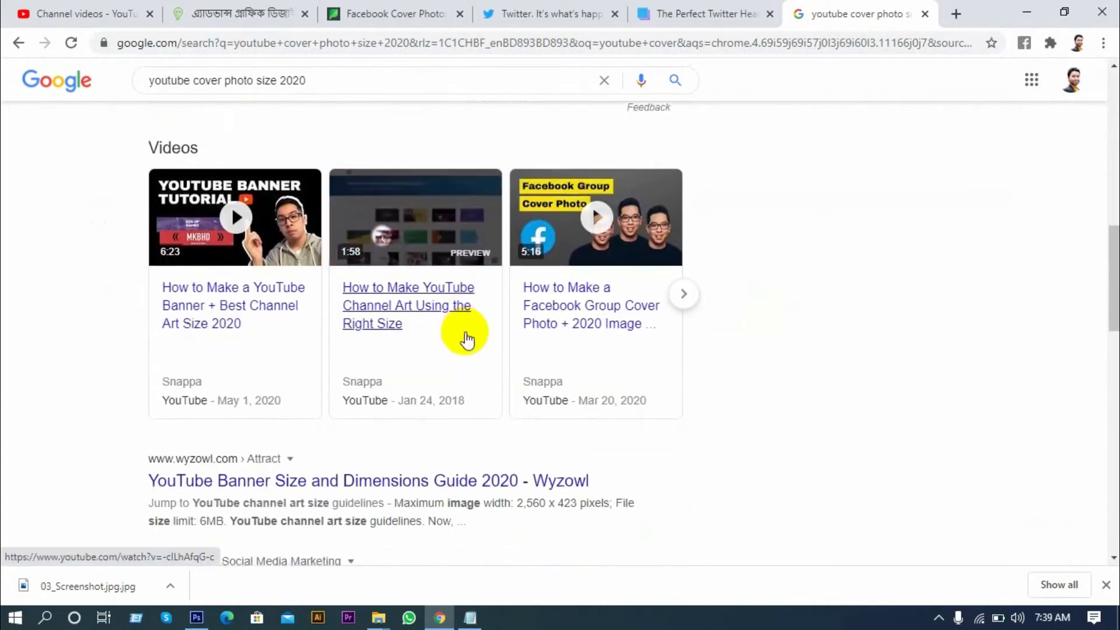
pyautogui.scroll(-1, 464, 334)
pyautogui.scroll(3, 466, 333)
pyautogui.scroll(7, 484, 388)
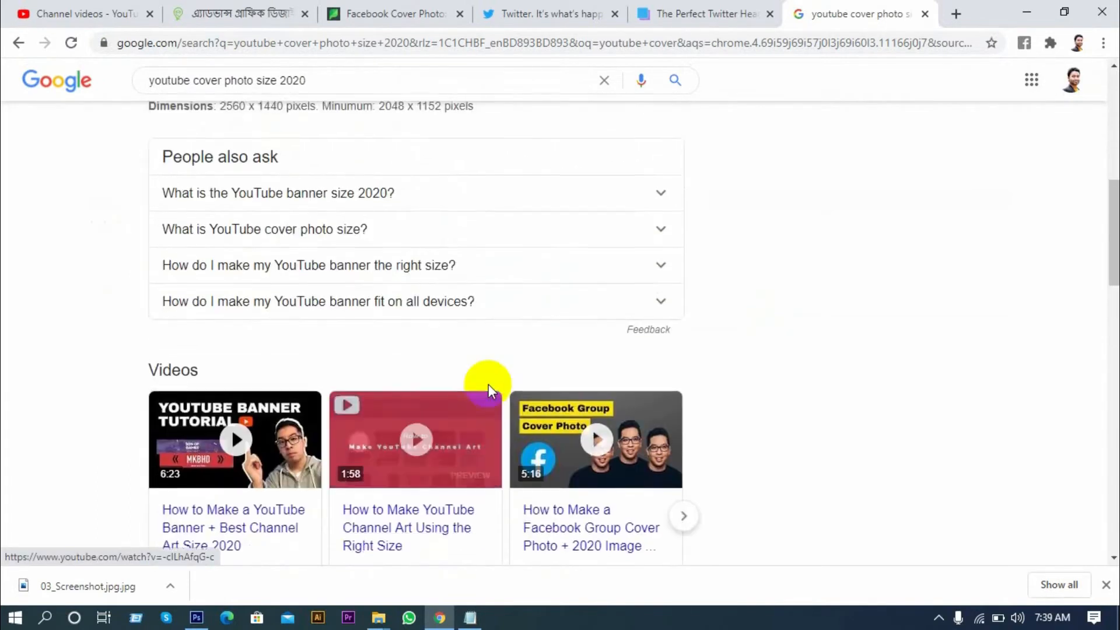
pyautogui.scroll(2, 490, 332)
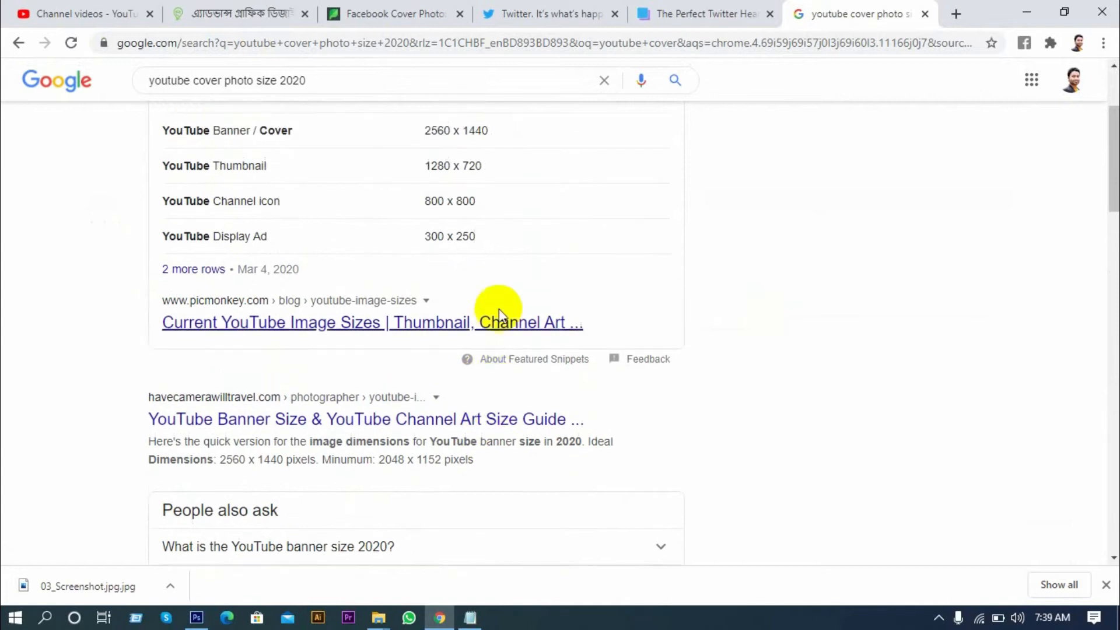
pyautogui.moveTo(494, 167); pyautogui.dragTo(422, 165)
pyautogui.scroll(-9, 434, 233)
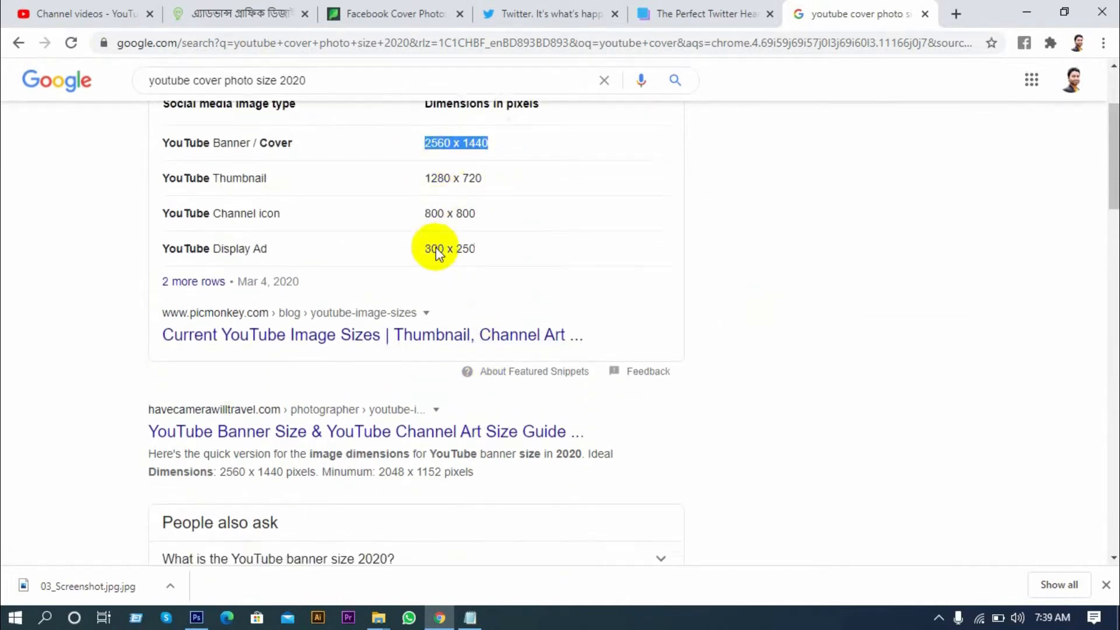
pyautogui.scroll(-4, 467, 351)
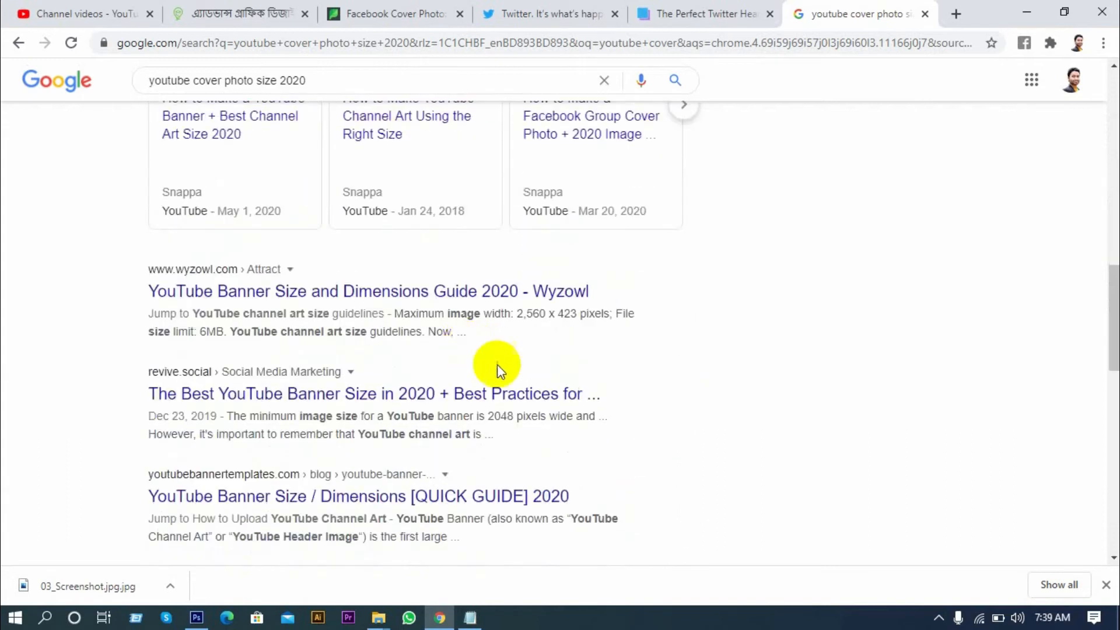
# - Open Wyzowl's "YouTube Banner Size and Dimensions Guide 2020" and read its YouTube banner size checklist
pyautogui.click(187, 297)
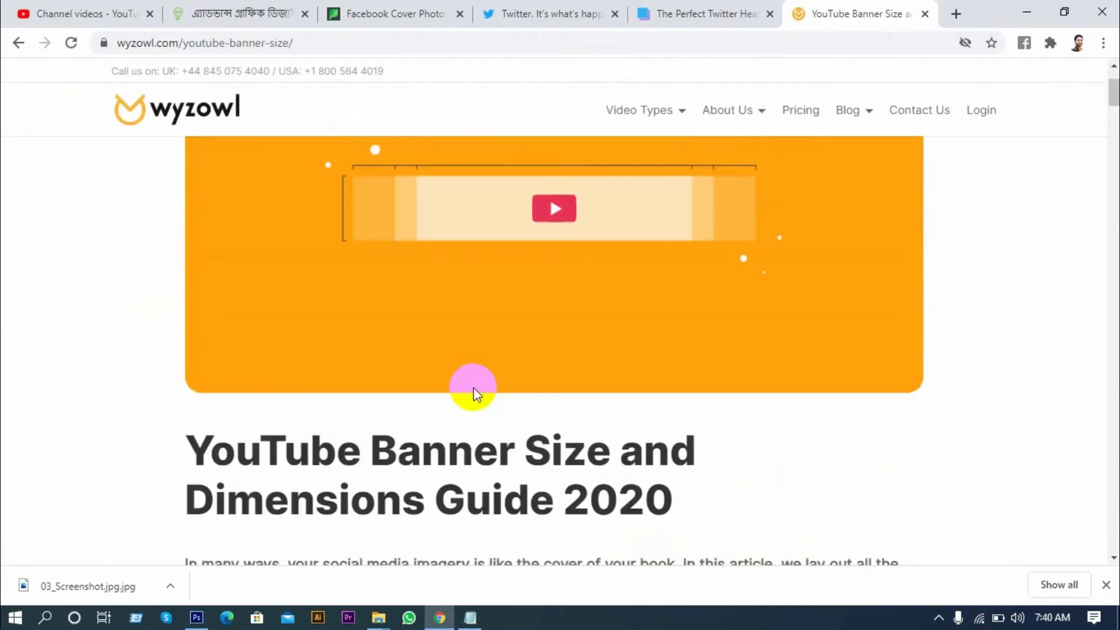
pyautogui.scroll(-8, 474, 387)
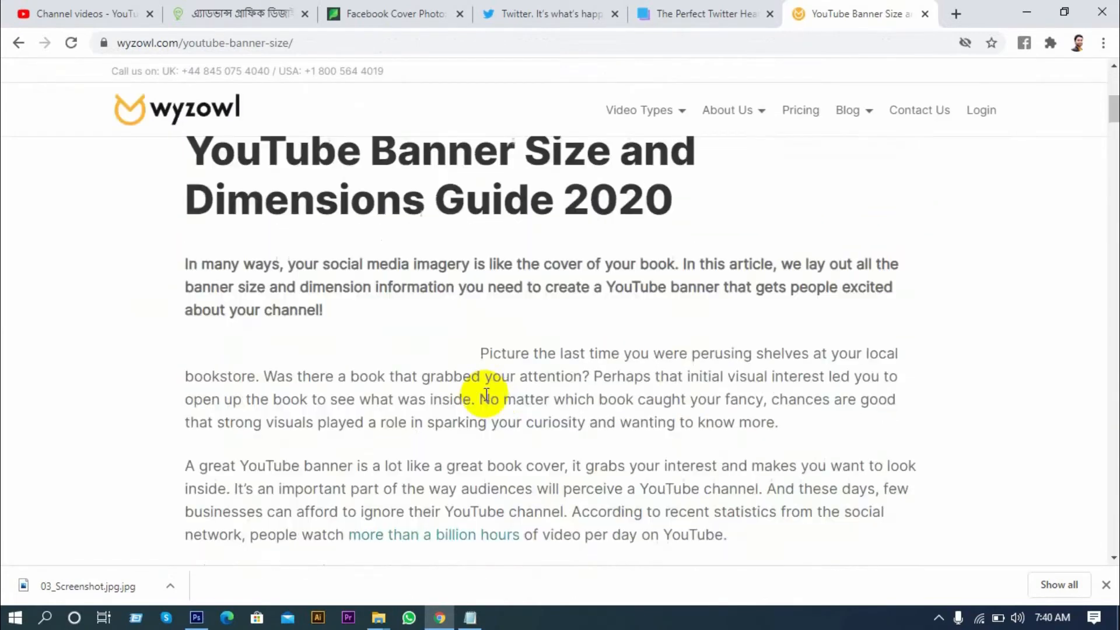
pyautogui.scroll(-10, 490, 397)
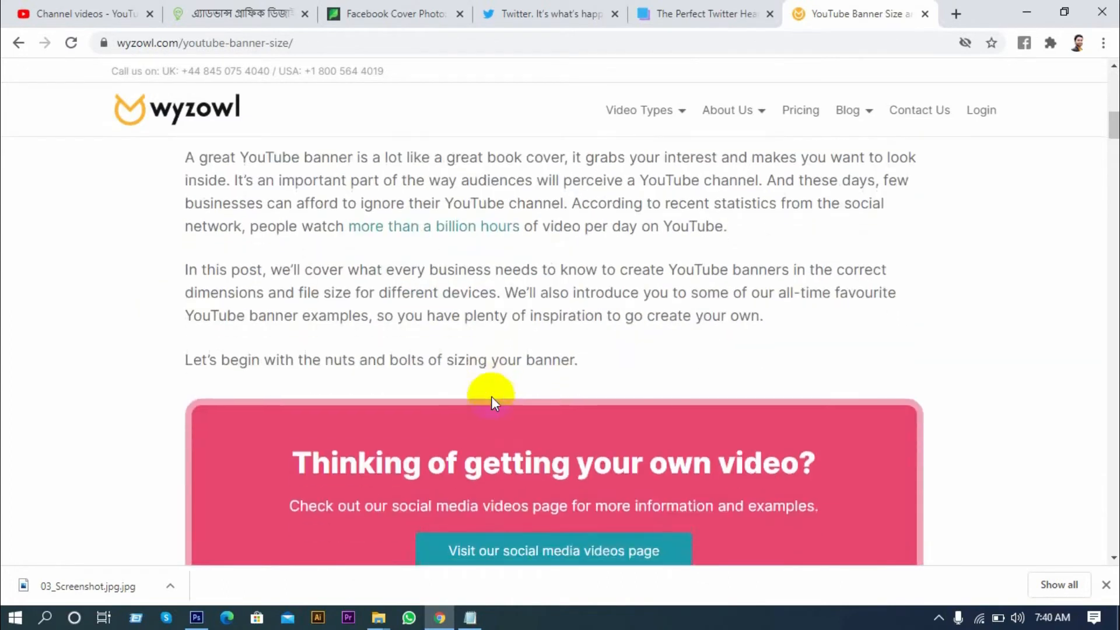
pyautogui.scroll(-5, 496, 396)
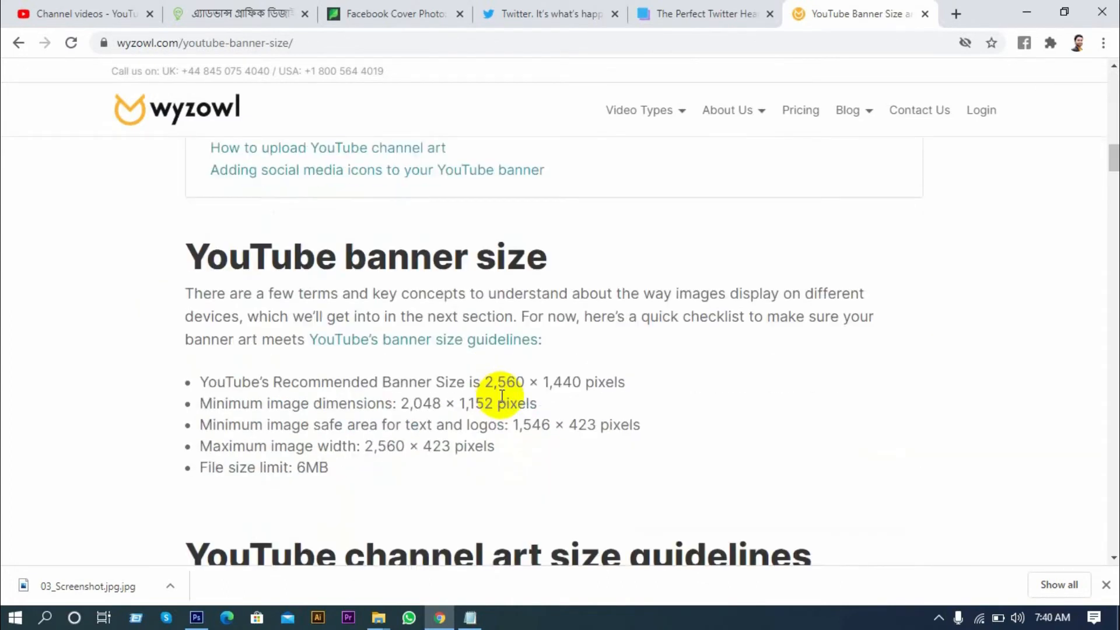
pyautogui.scroll(-1, 484, 400)
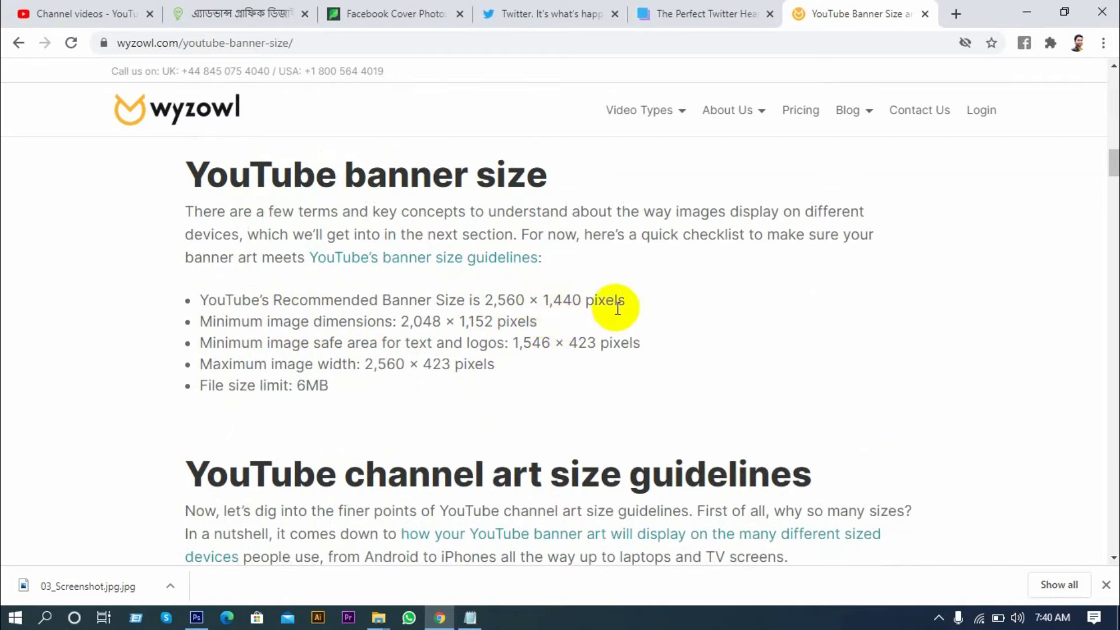
pyautogui.scroll(-3, 618, 303)
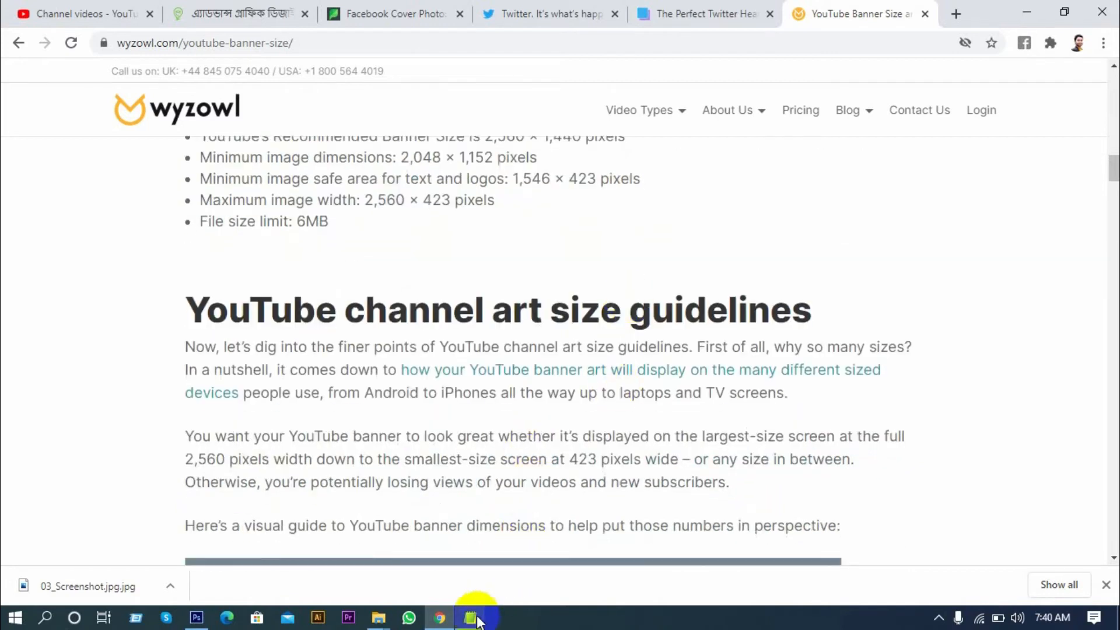
# - Switch to the Notepad note and add the heading "# Youtube Cover/Banner Size:" below the Twitter section, separated by a blank line
pyautogui.click(470, 617)
pyautogui.click(652, 521)
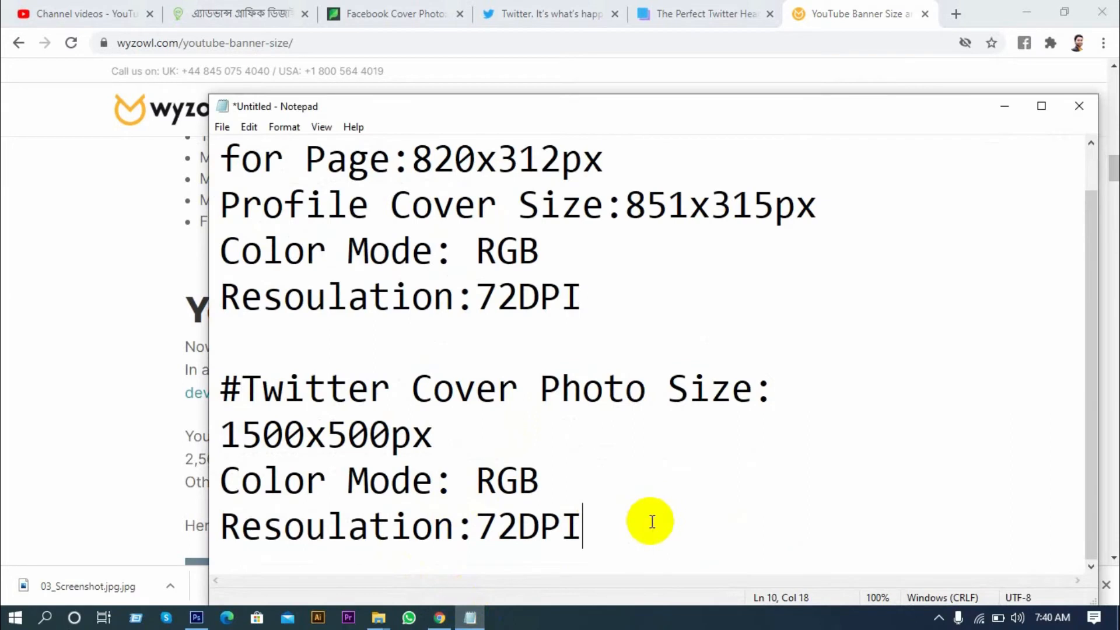
pyautogui.press('Return')
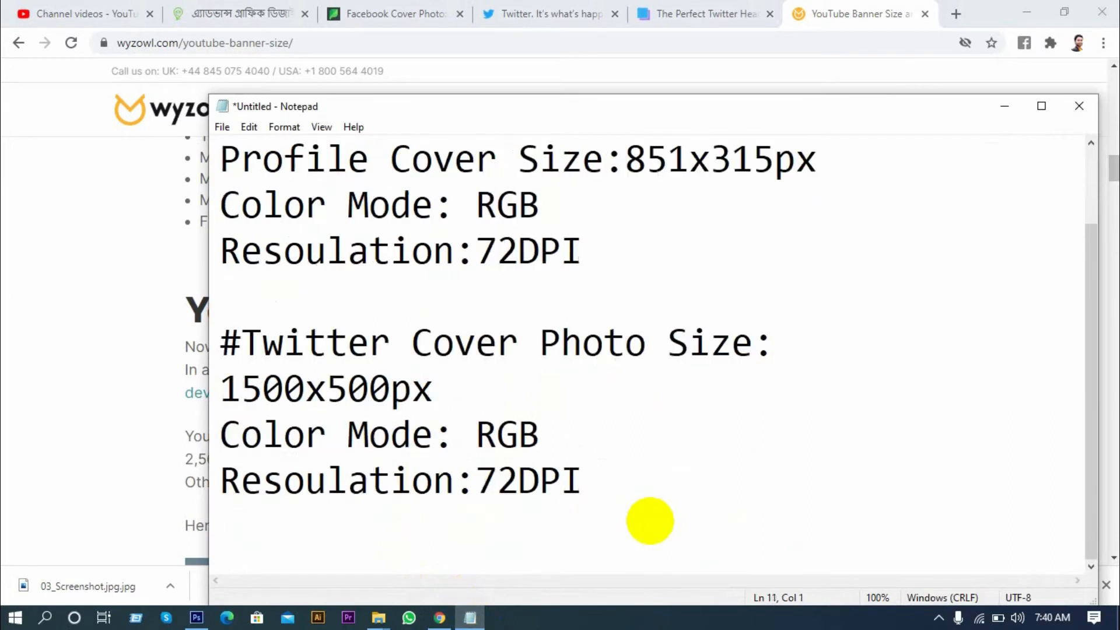
pyautogui.press('Return')
pyautogui.write('#')
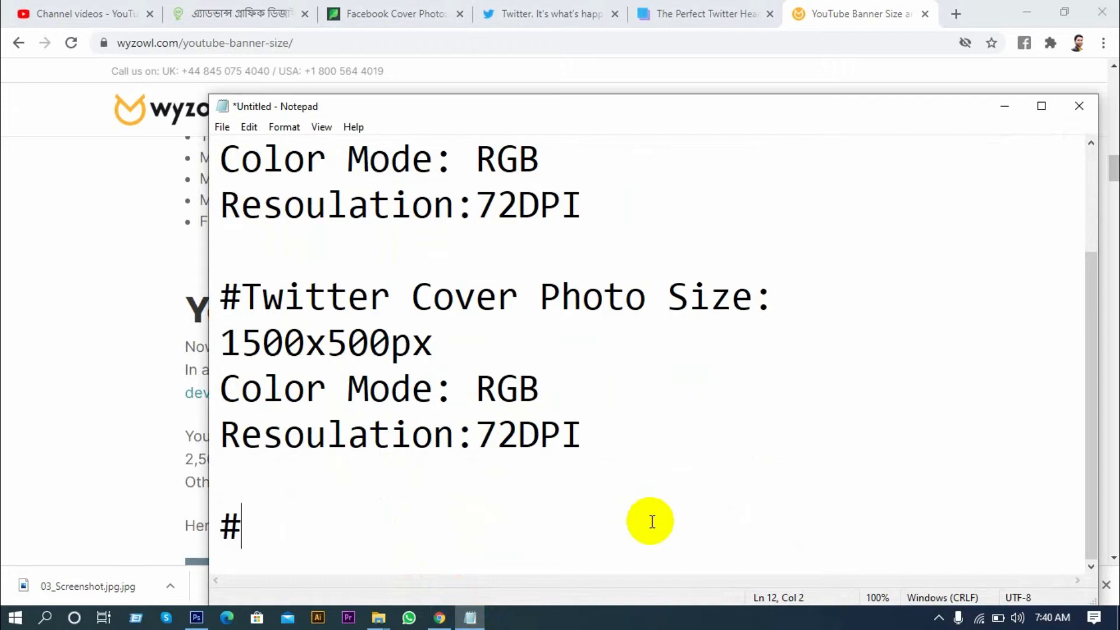
pyautogui.write(' Y')
pyautogui.press('BackSpace')
pyautogui.press('BackSpace')
pyautogui.write('Youtube ')
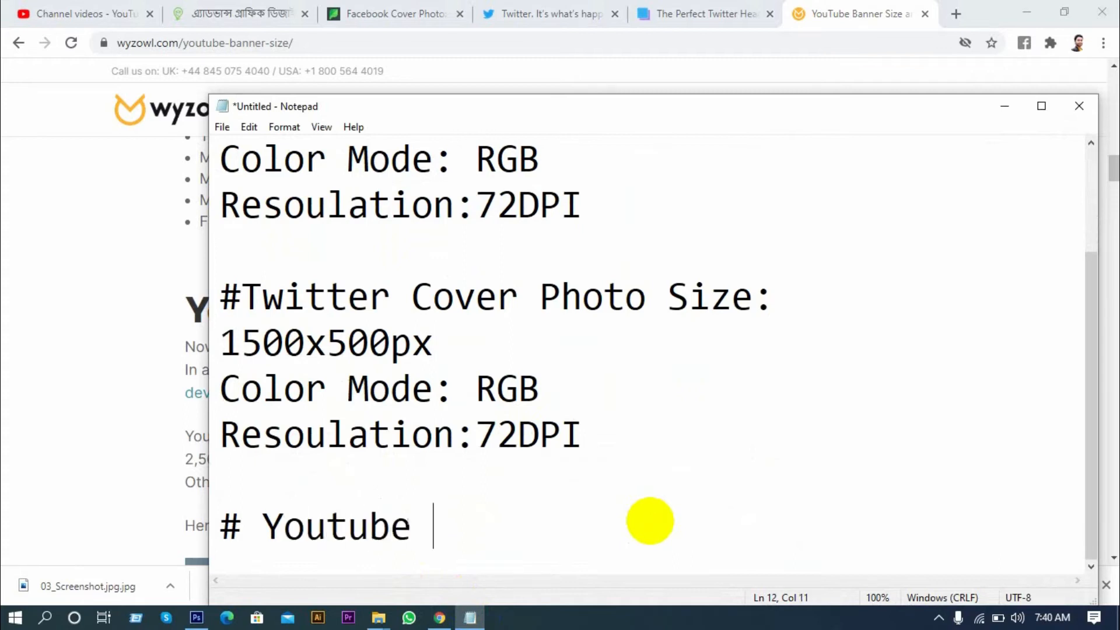
pyautogui.write('Cover')
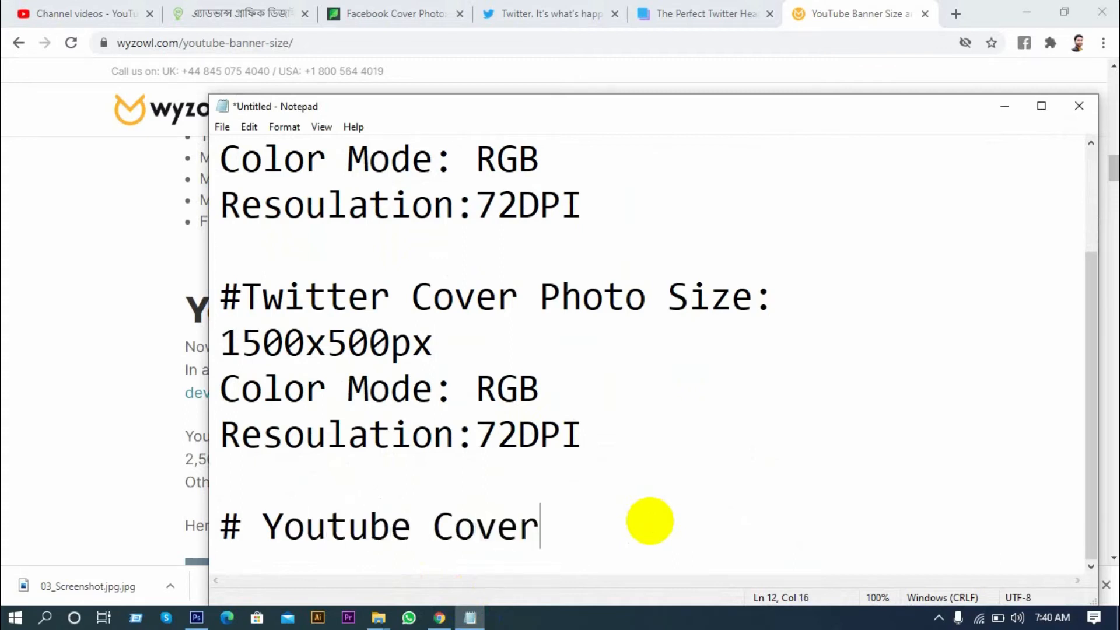
pyautogui.write('/Banner Size:')
# - Add "2560 x 1440px" on the line below the YouTube heading
pyautogui.press('Return')
pyautogui.write('2560 x 1440')
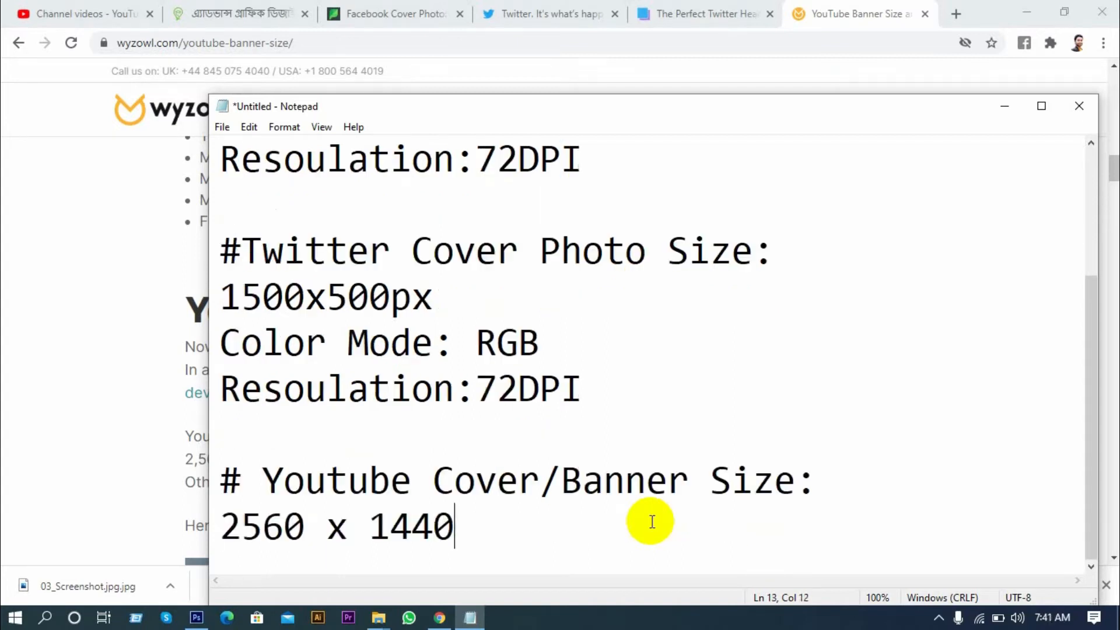
pyautogui.write('px')
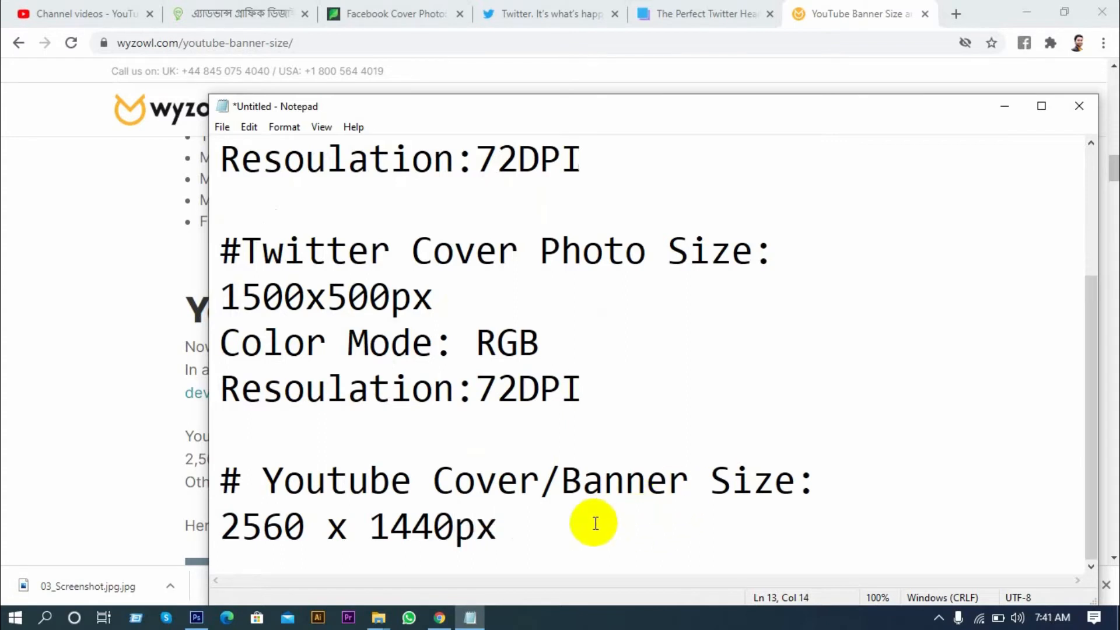
# - Copy the color mode and resolution lines from the Twitter section and paste them below the YouTube size
pyautogui.moveTo(590, 383); pyautogui.dragTo(225, 362)
pyautogui.hotkey('ctrl', 'c')
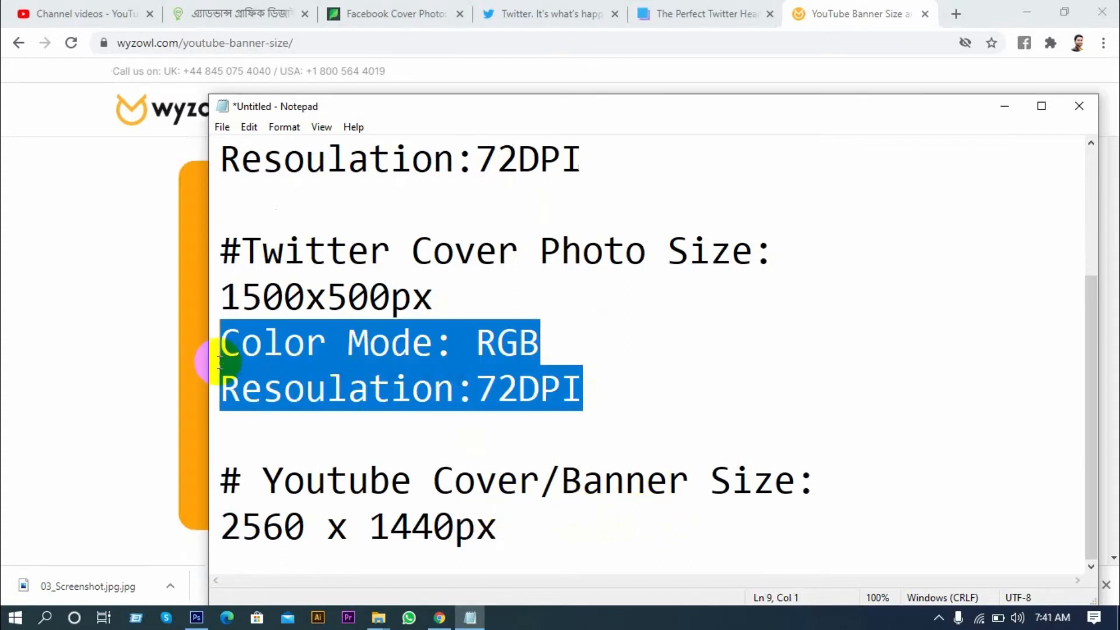
pyautogui.click(507, 536)
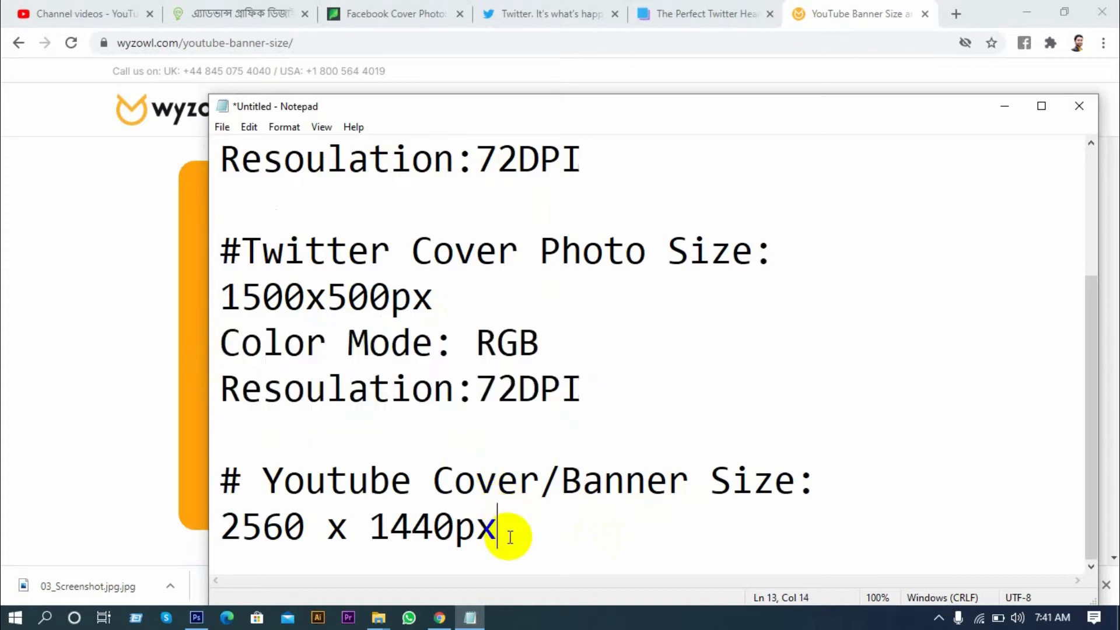
pyautogui.press('Return')
pyautogui.hotkey('ctrl', 'v')
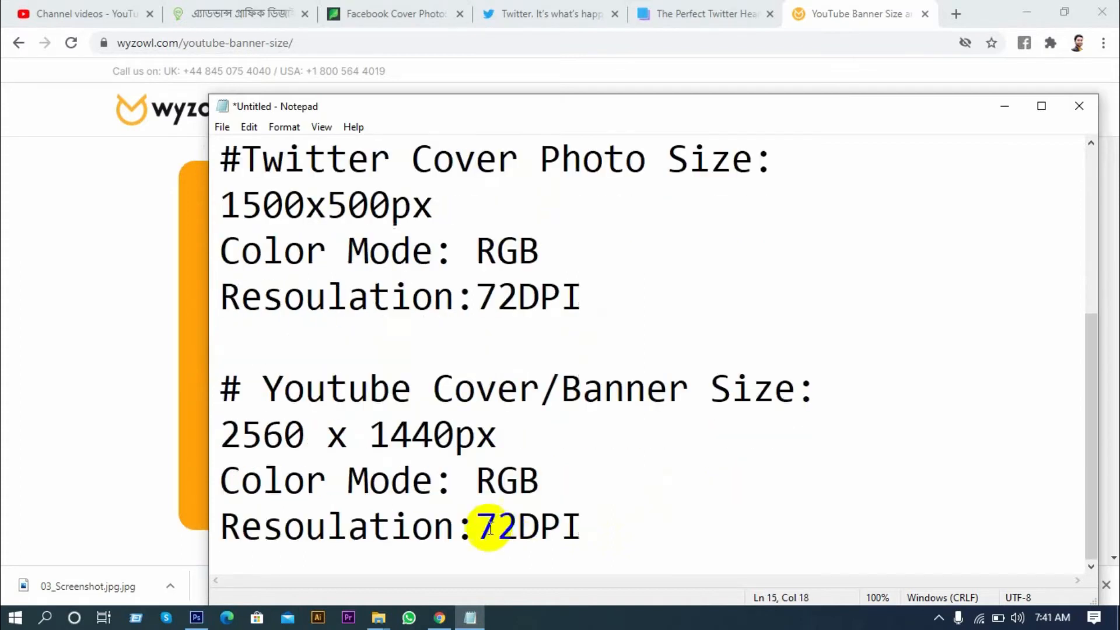
pyautogui.scroll(2, 530, 493)
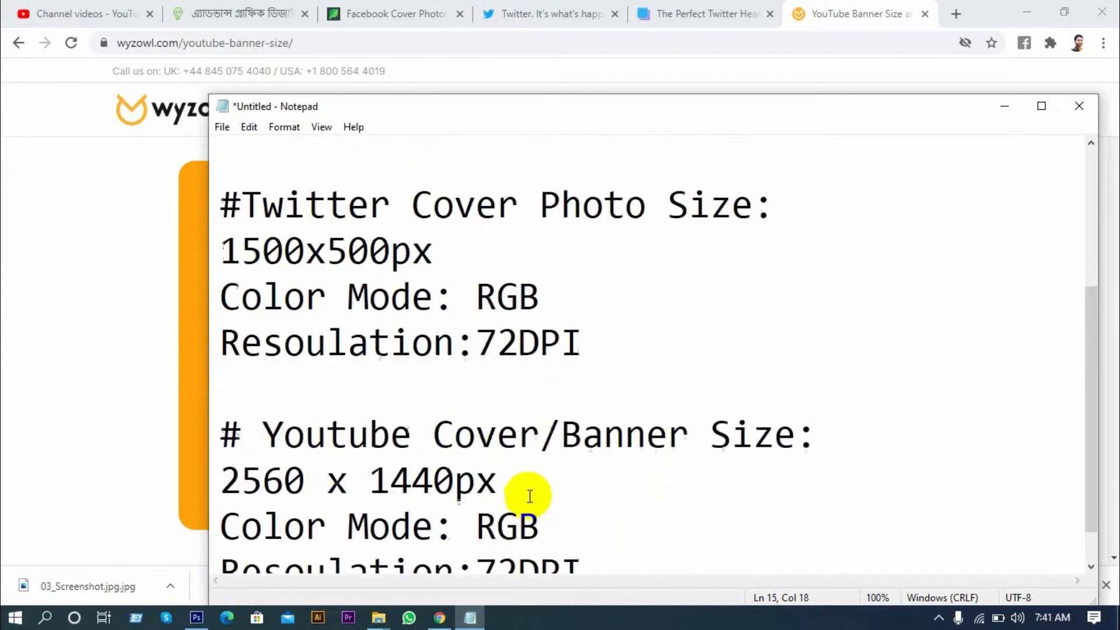
# - Minimize the note and search the web for "linkedin cover photo size" in a new browser tab
pyautogui.click(1001, 106)
pyautogui.click(957, 14)
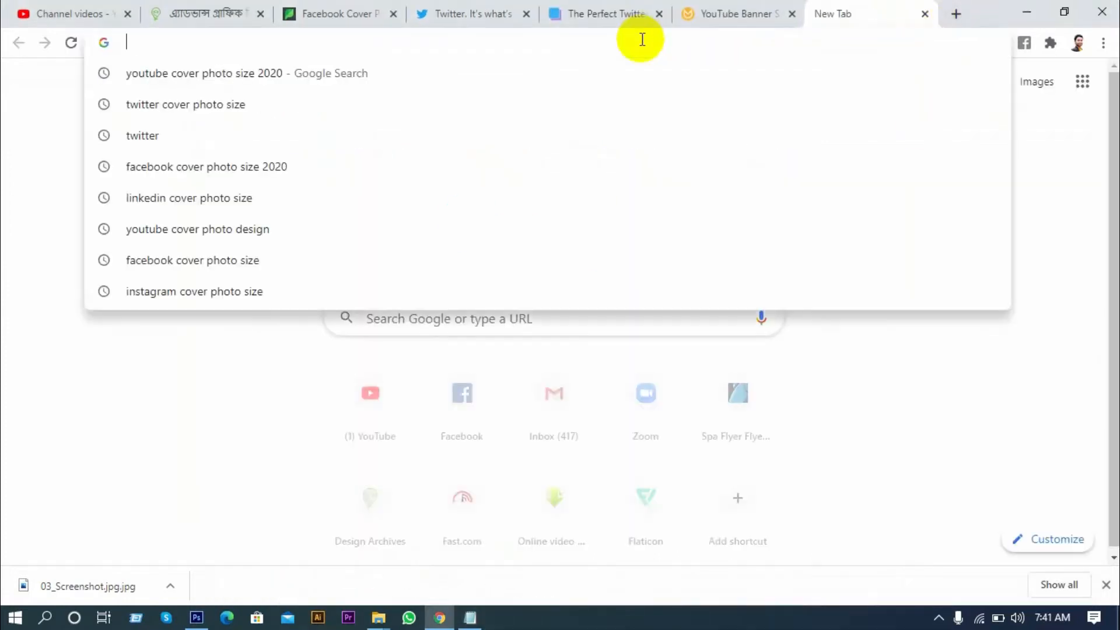
pyautogui.write('linkedin cover photo size')
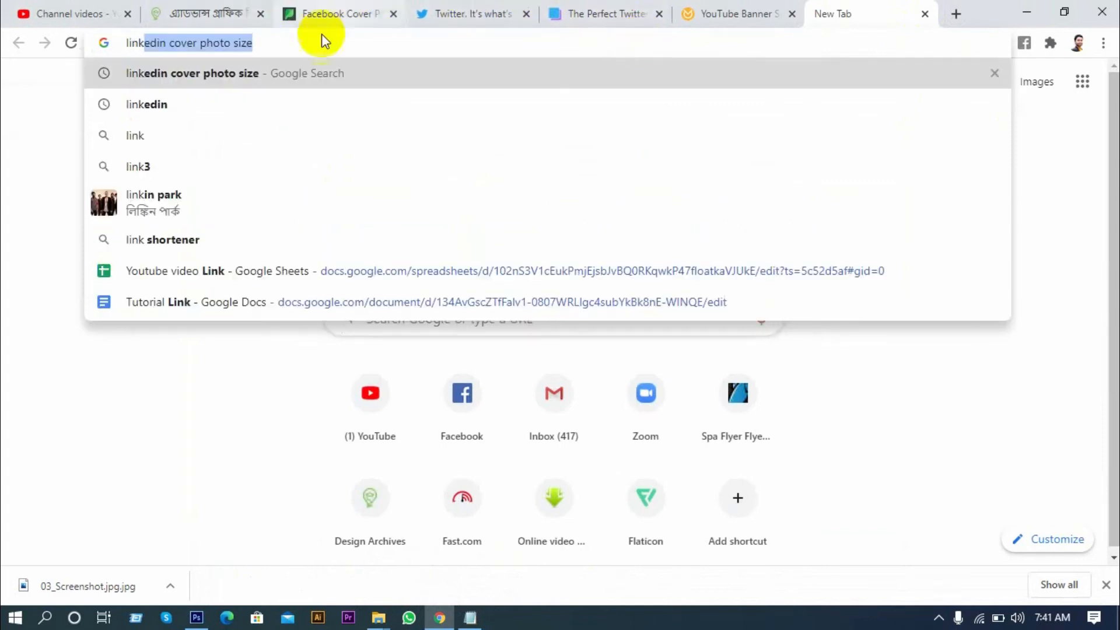
pyautogui.click(264, 74)
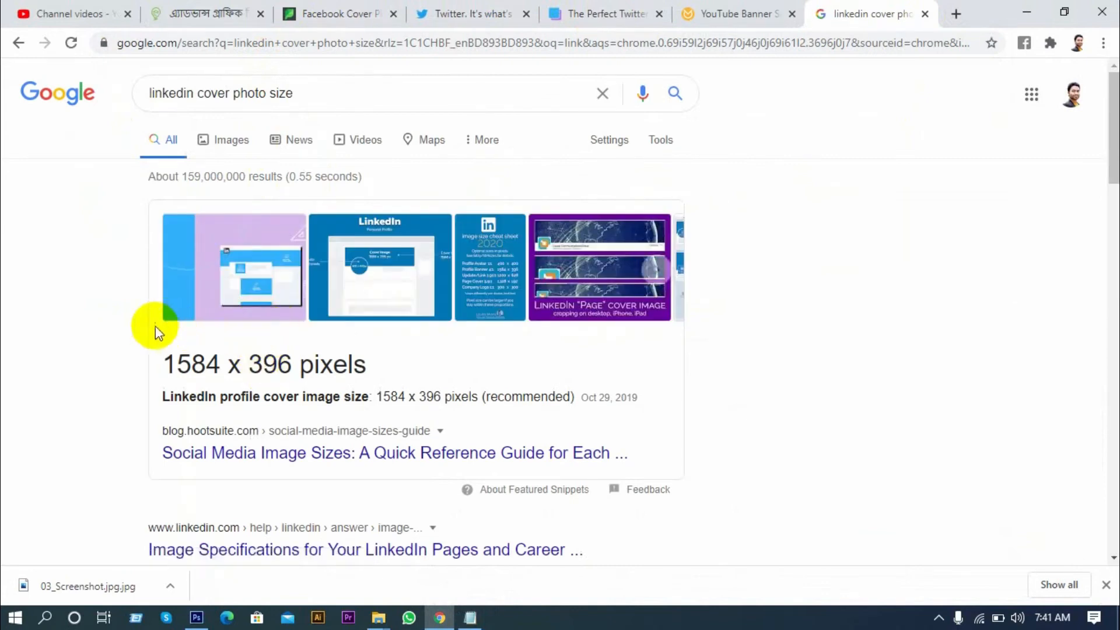
# - Copy the LinkedIn cover size "1584 x 396 pixels" from the featured search result
pyautogui.scroll(-1, 163, 368)
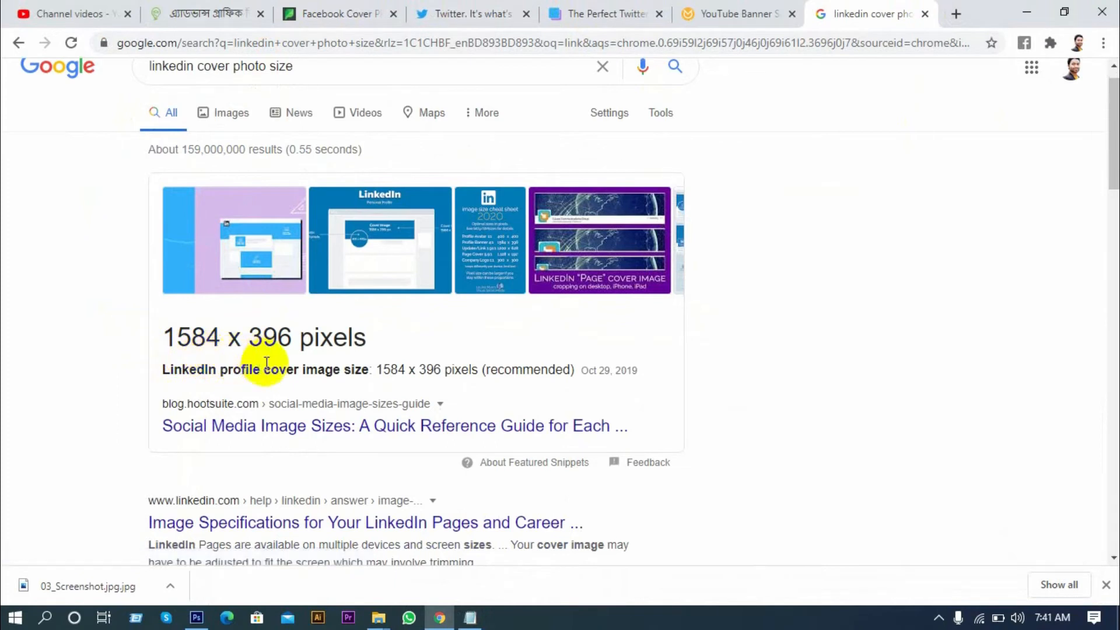
pyautogui.moveTo(159, 337); pyautogui.dragTo(364, 325)
pyautogui.hotkey('ctrl', 'c')
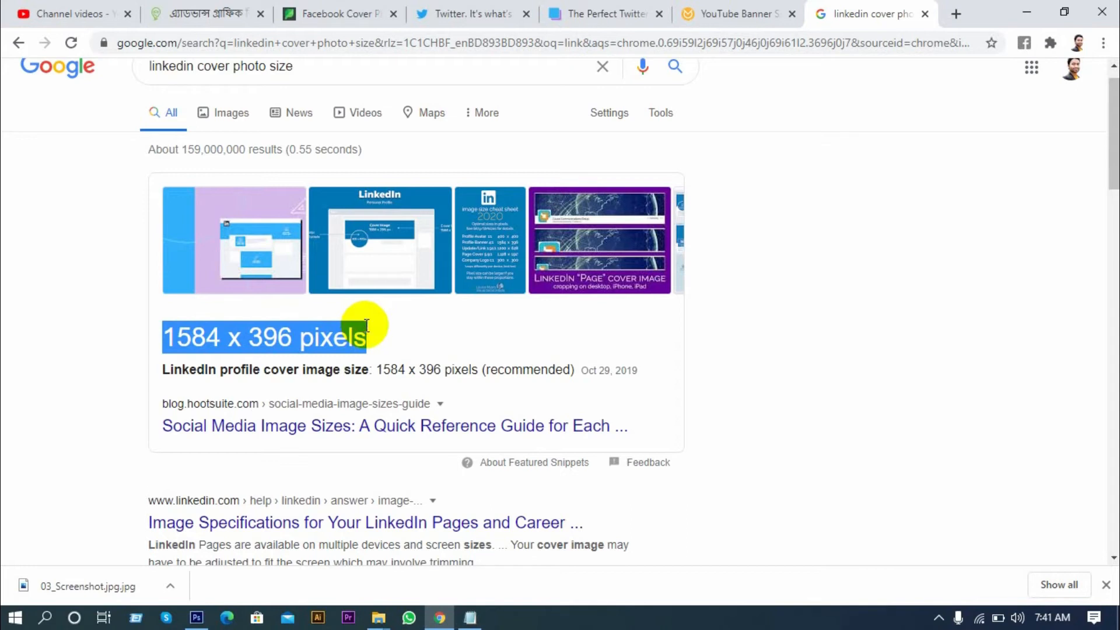
# - Open the "LinkedIn size guide - Canva's Design Wiki" page from the search results
pyautogui.click(67, 411)
pyautogui.scroll(-3, 108, 405)
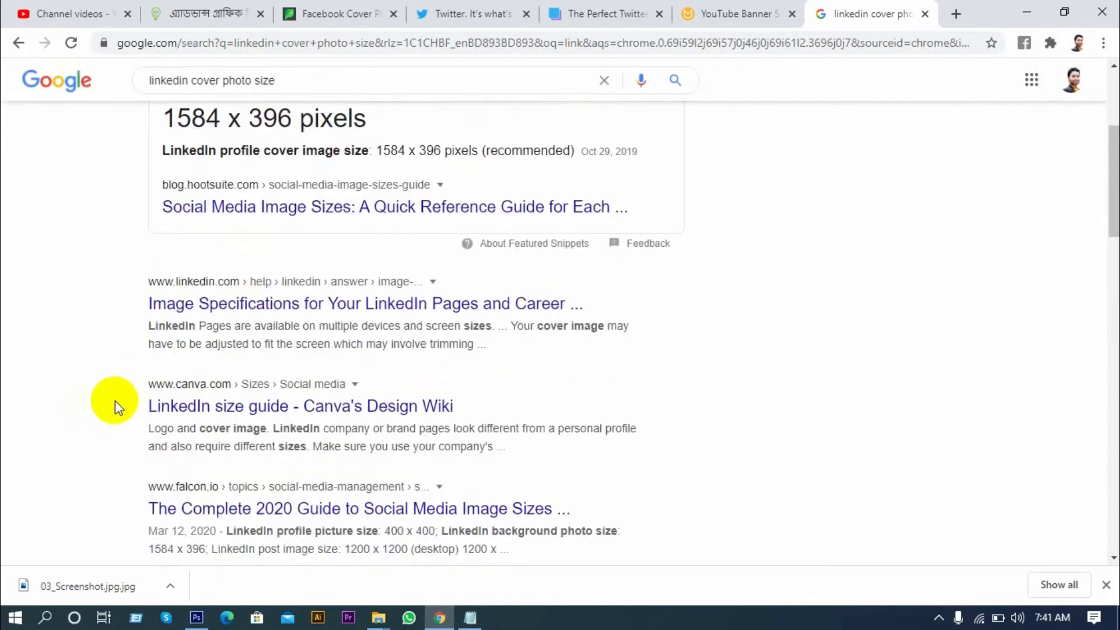
pyautogui.scroll(-1, 115, 401)
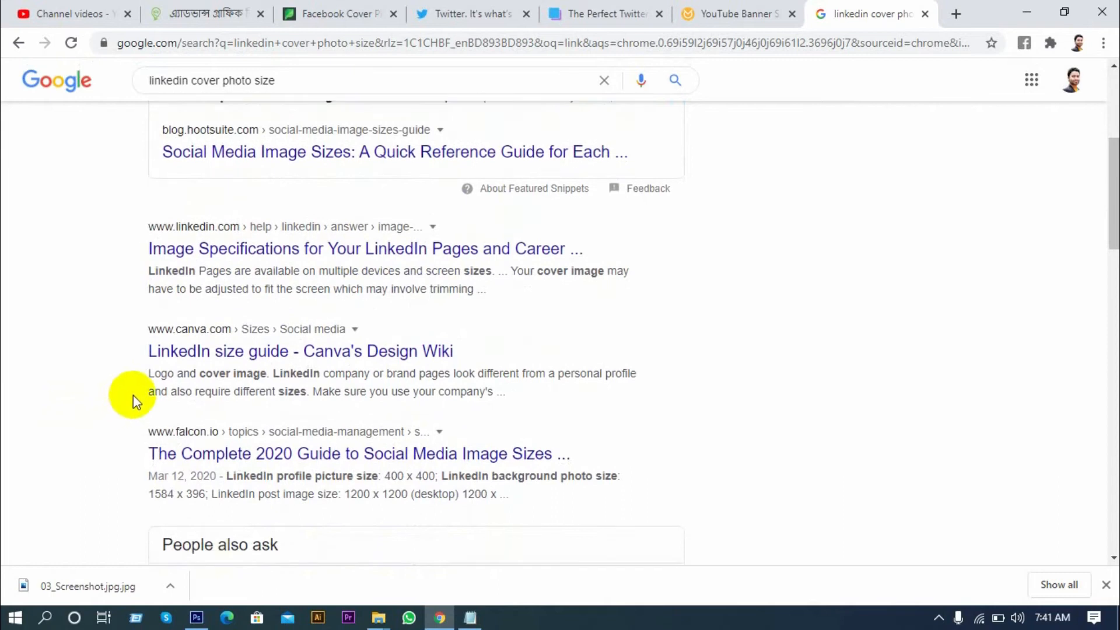
pyautogui.scroll(-1, 134, 401)
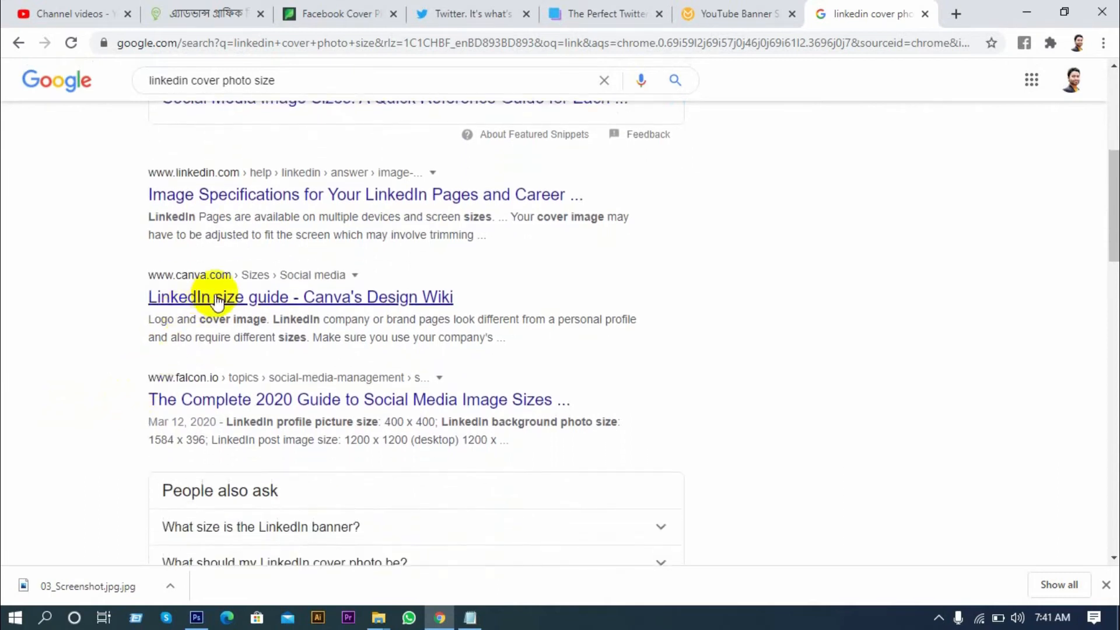
pyautogui.click(216, 298)
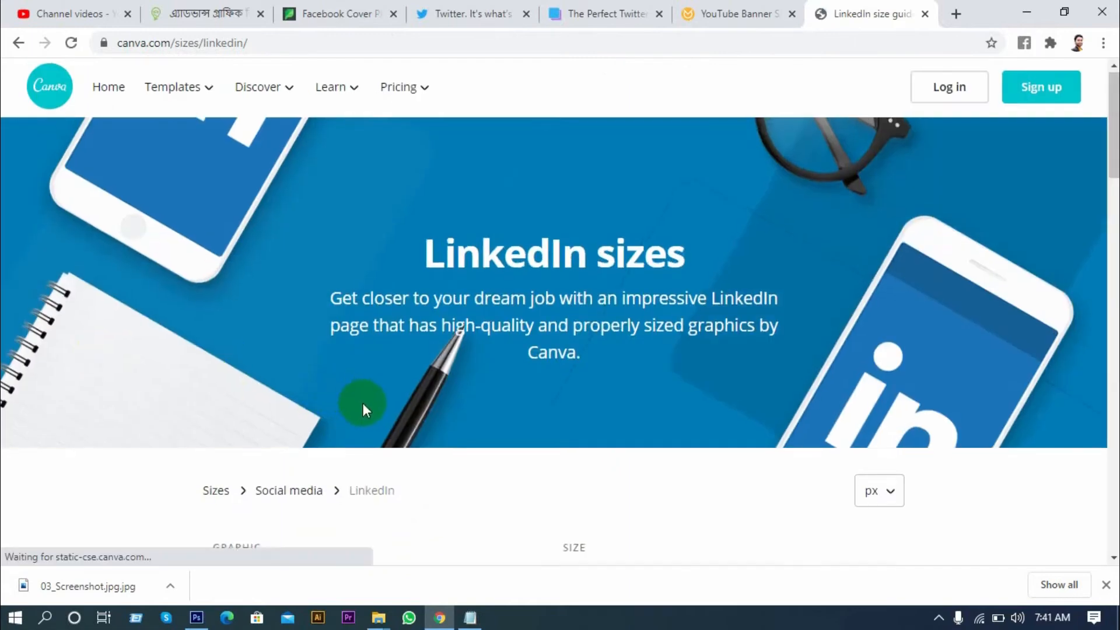
# - Examine the LinkedIn size table and the profile and background photo guidance on the Canva page
pyautogui.scroll(-2, 366, 405)
pyautogui.scroll(-4, 373, 402)
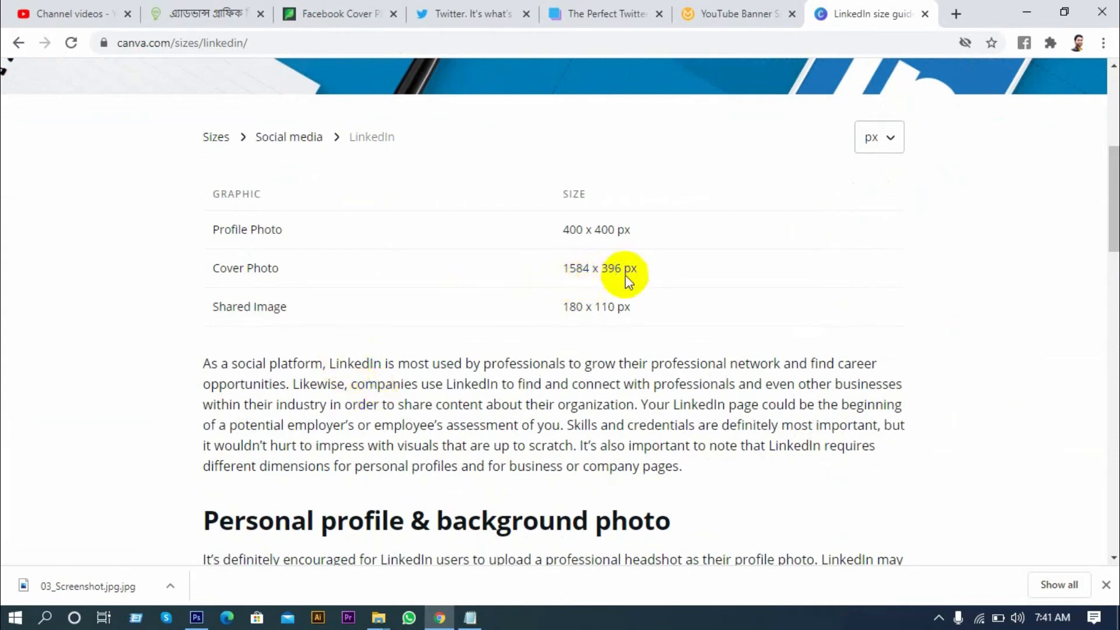
pyautogui.scroll(6, 641, 285)
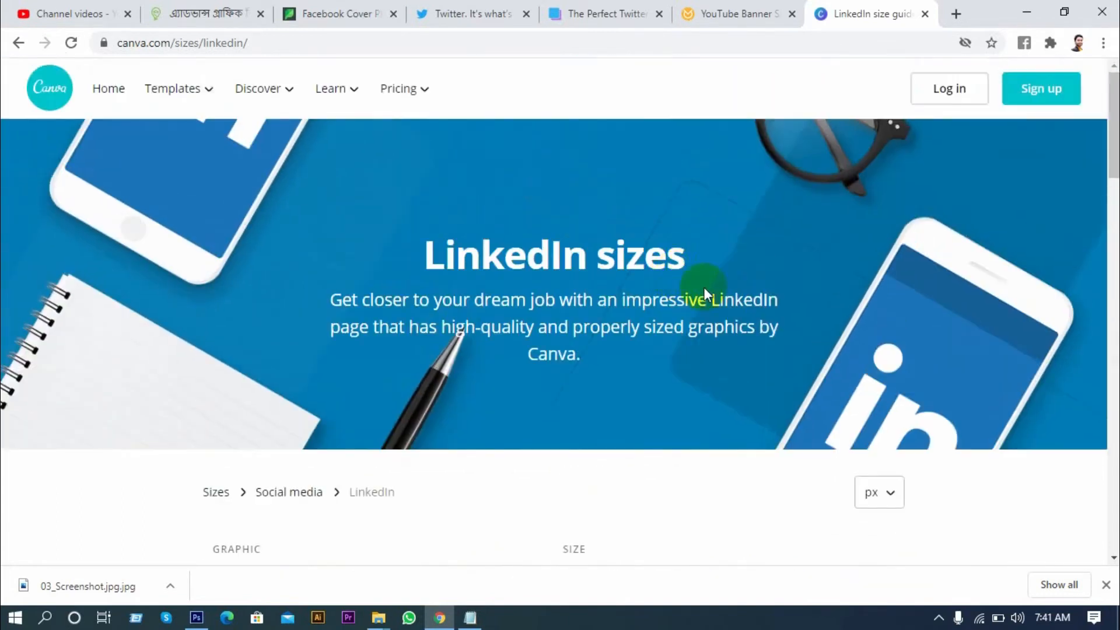
pyautogui.scroll(-9, 700, 297)
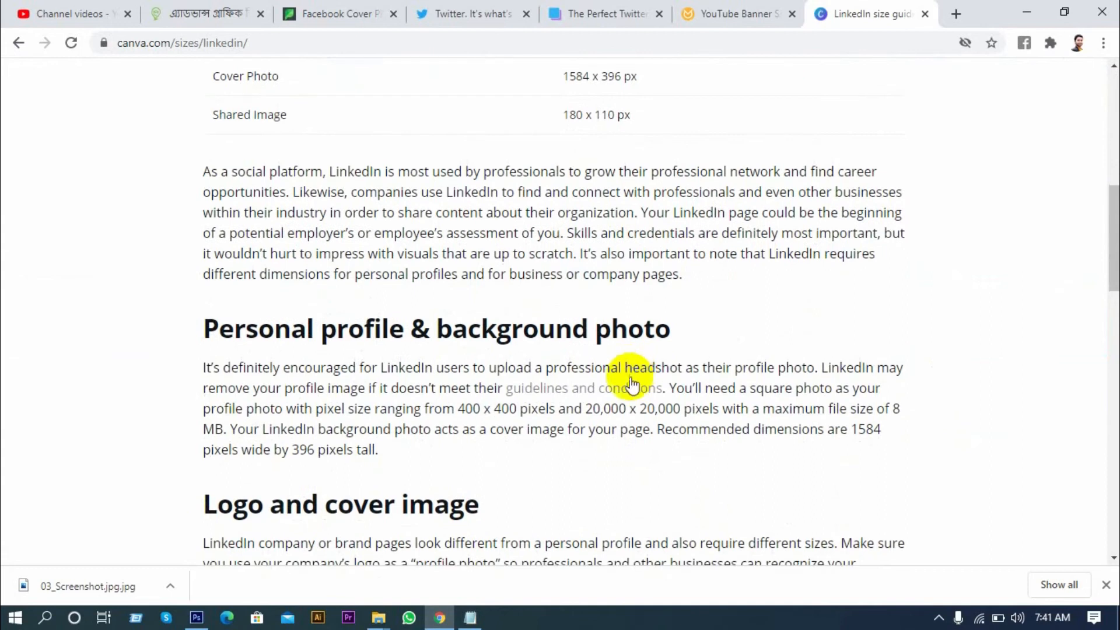
pyautogui.scroll(-3, 632, 385)
pyautogui.scroll(8, 637, 417)
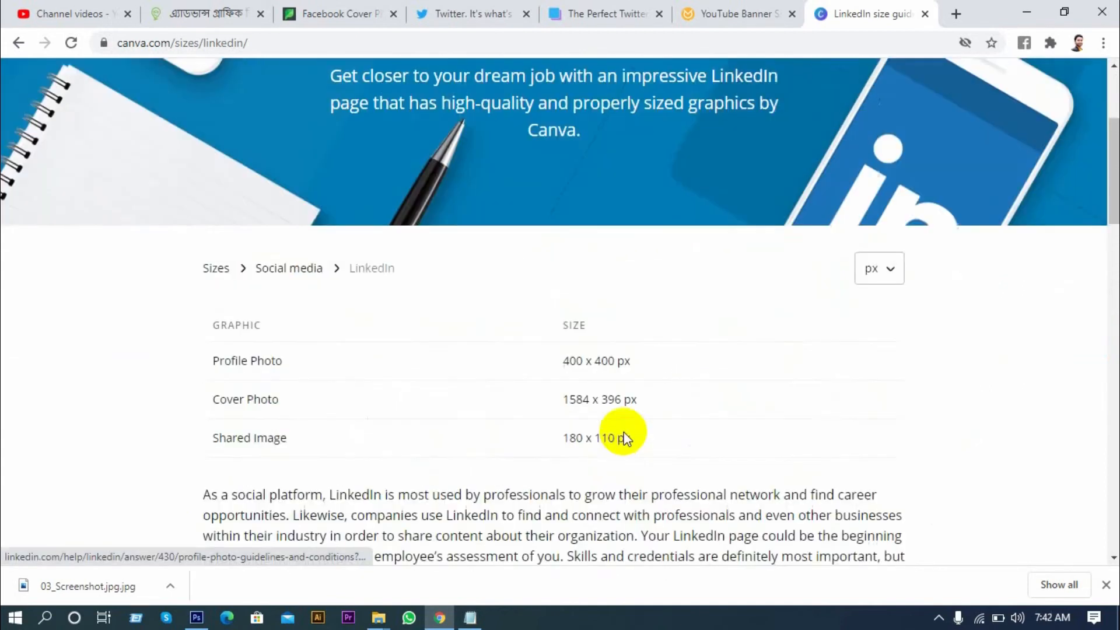
# - Leave the Canva page and paste "1584 x 396 pixels" into the Notepad note below the YouTube section
pyautogui.scroll(4, 622, 439)
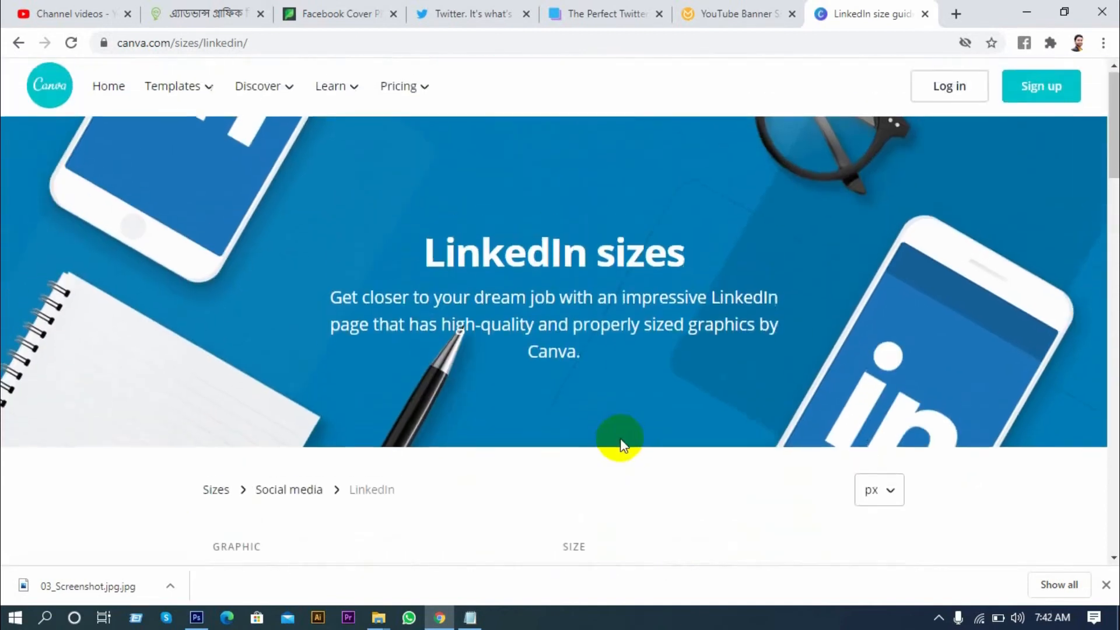
pyautogui.click(28, 42)
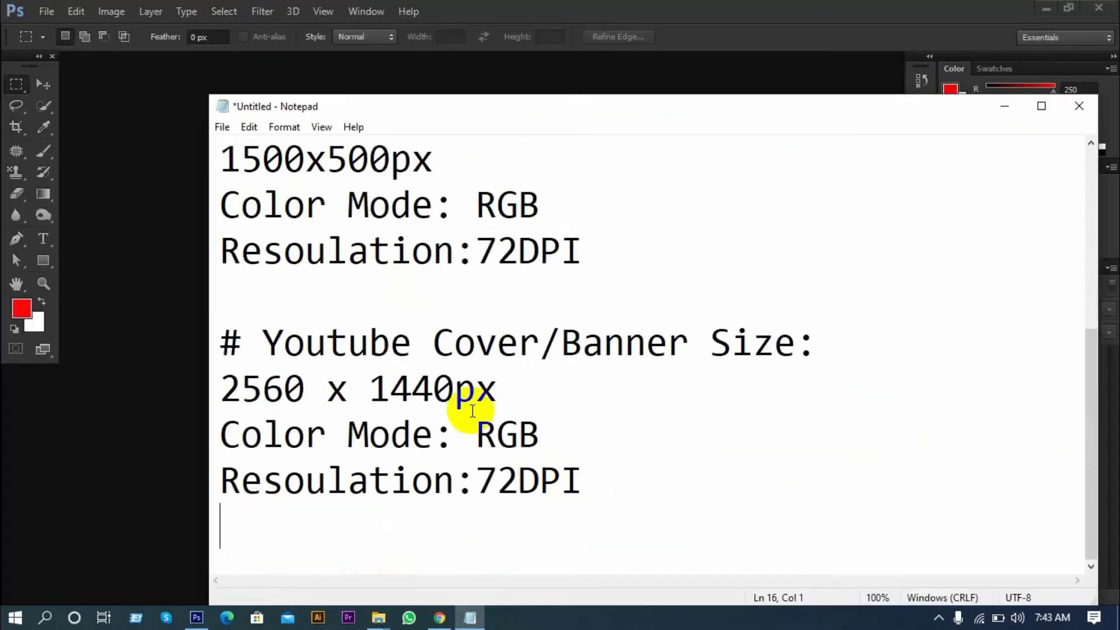
pyautogui.hotkey('ctrl', 'v')
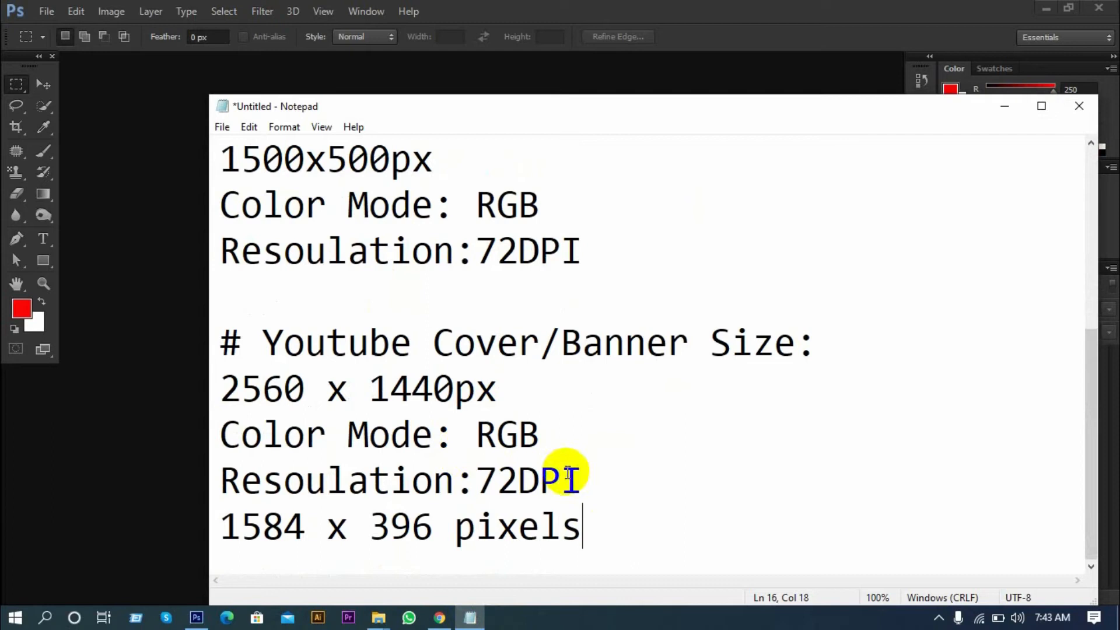
# - Insert a blank line and a heading line starting with "#" between the YouTube section and the LinkedIn size
pyautogui.click(595, 453)
pyautogui.click(590, 475)
pyautogui.press('Return')
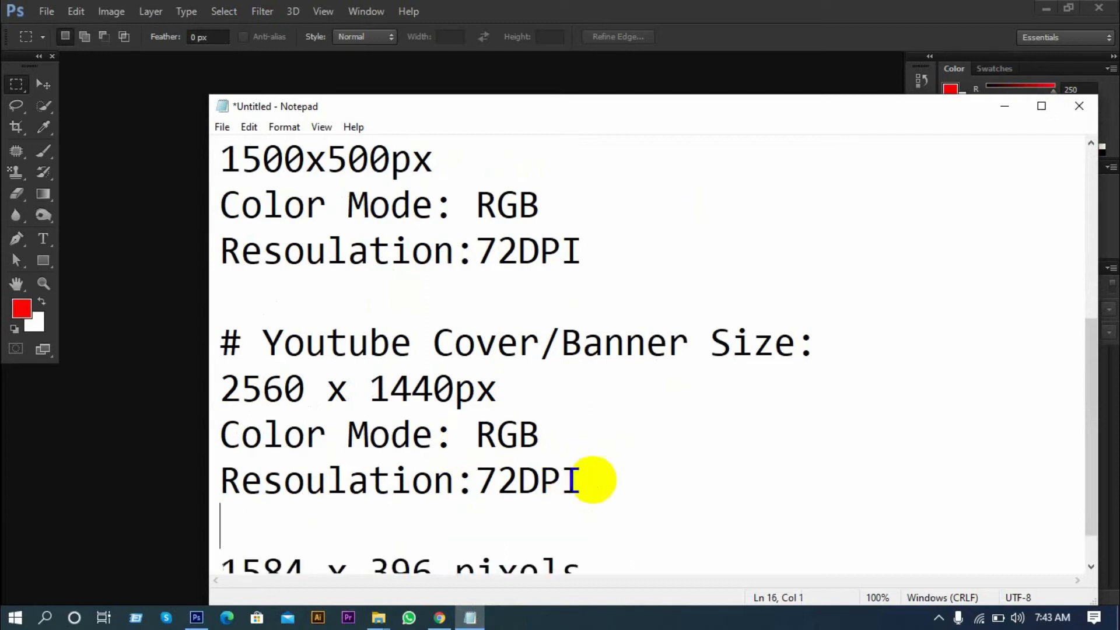
pyautogui.scroll(-1, 541, 455)
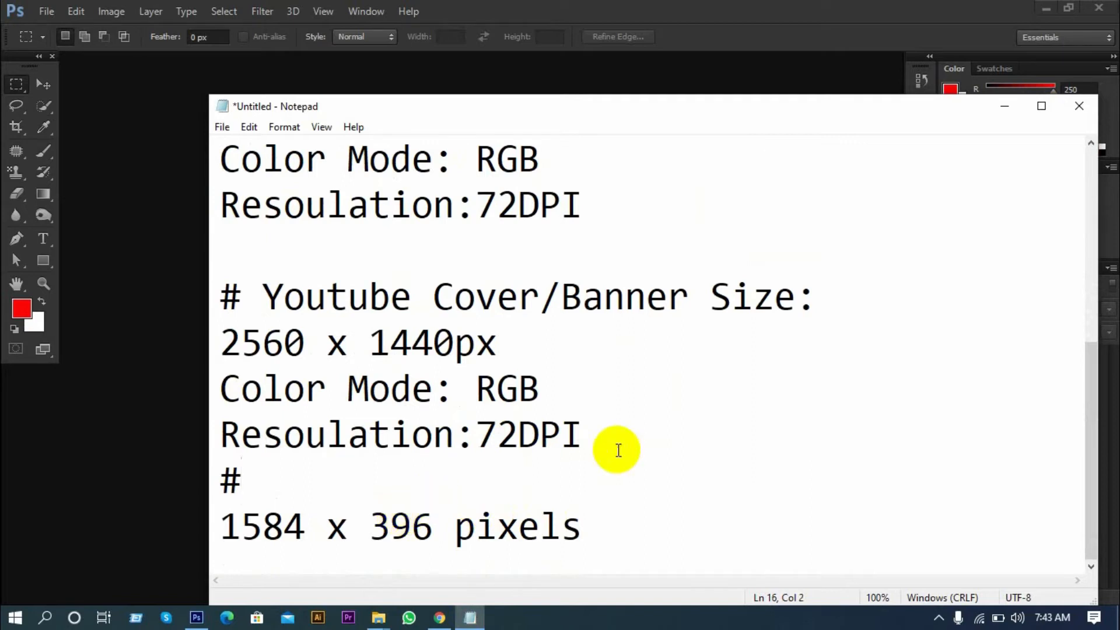
pyautogui.press('Return')
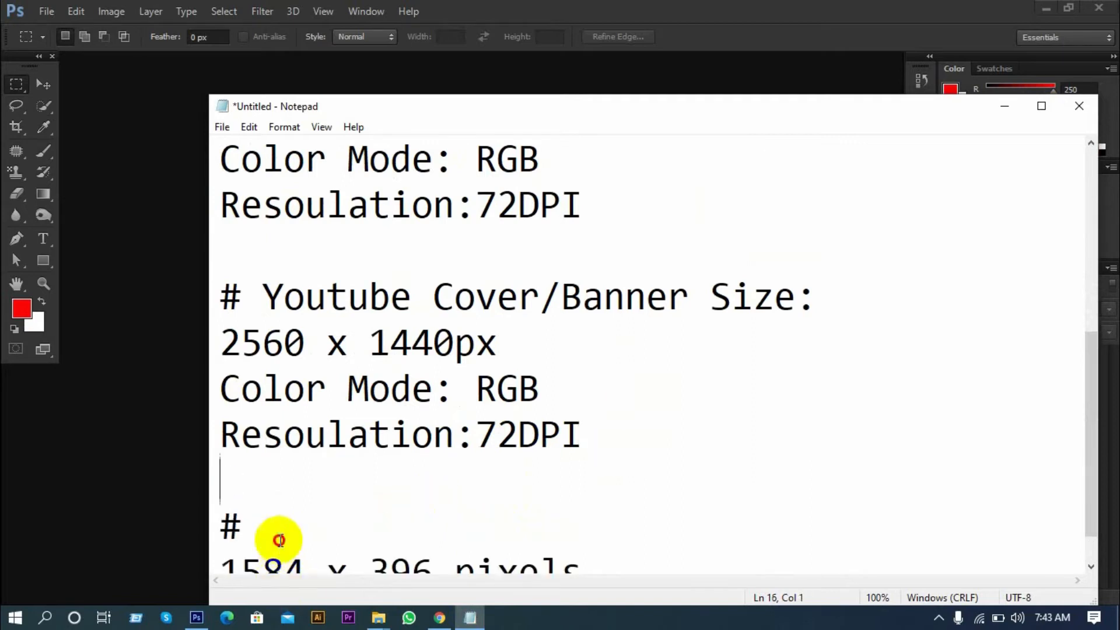
pyautogui.scroll(-1, 429, 499)
pyautogui.click(429, 499)
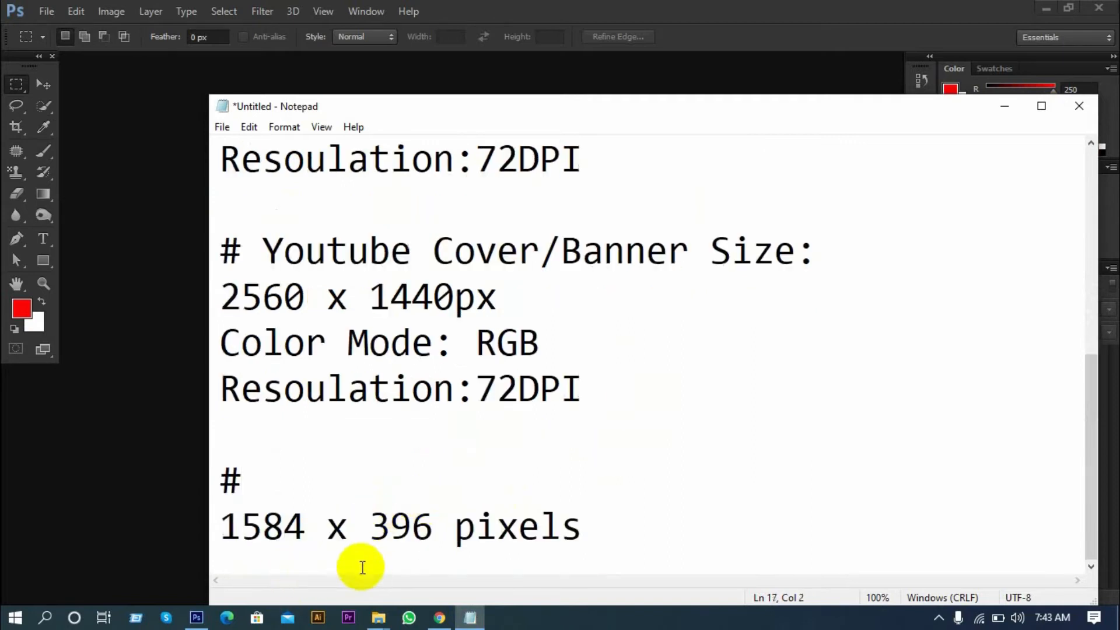
# - Switch to the browser and return to the "linkedin cover photo size" results to check the featured cover size
pyautogui.click(440, 619)
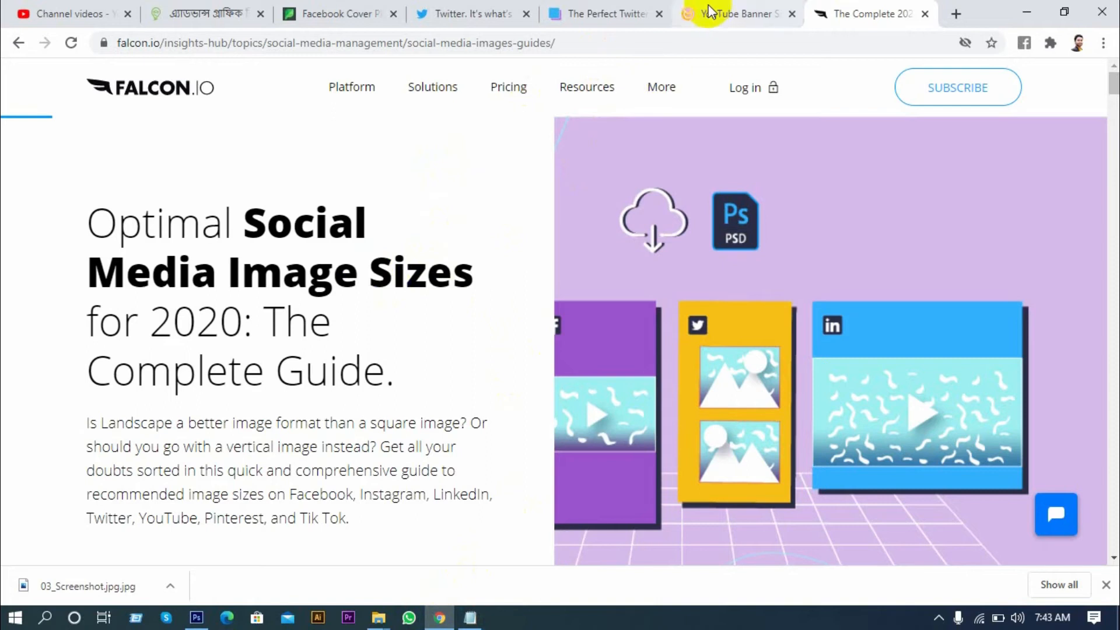
pyautogui.hotkey('alt', 'Left')
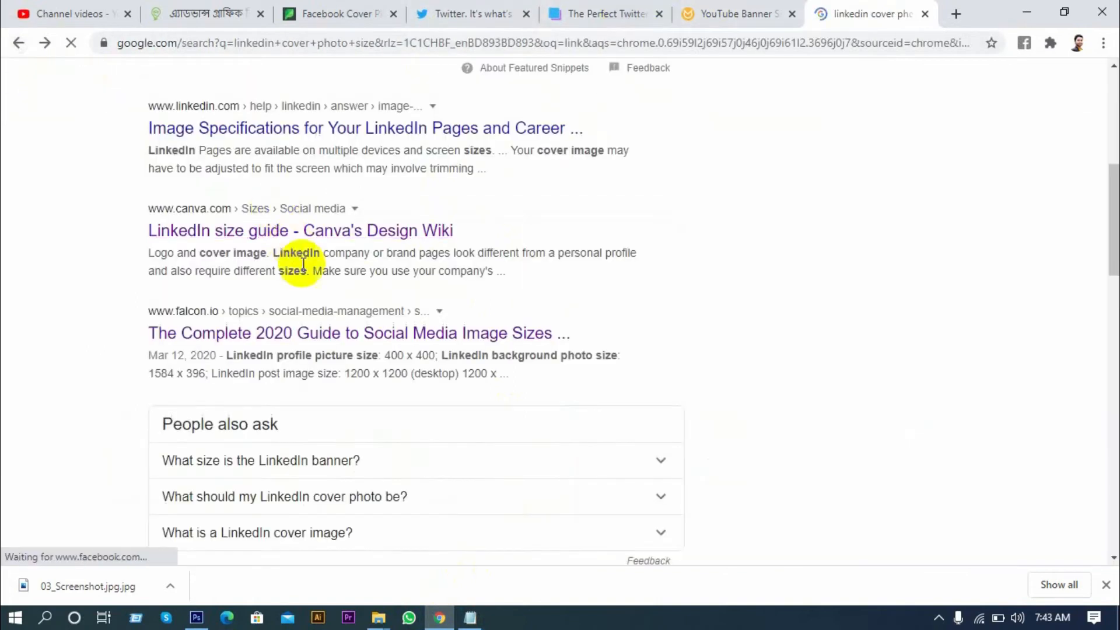
pyautogui.scroll(7, 302, 264)
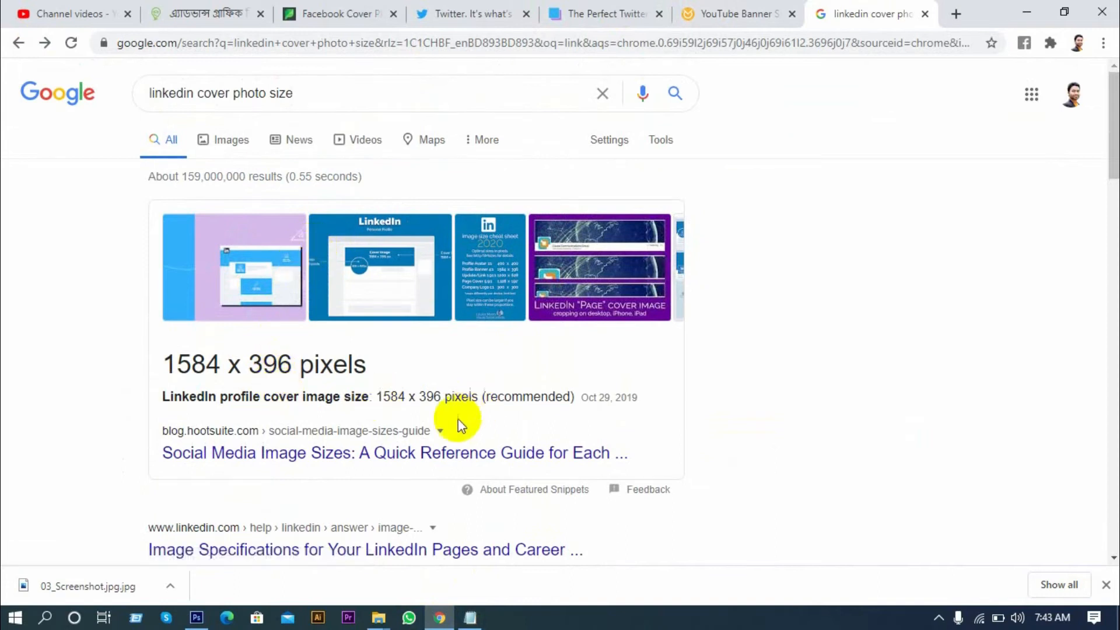
pyautogui.scroll(-2, 459, 423)
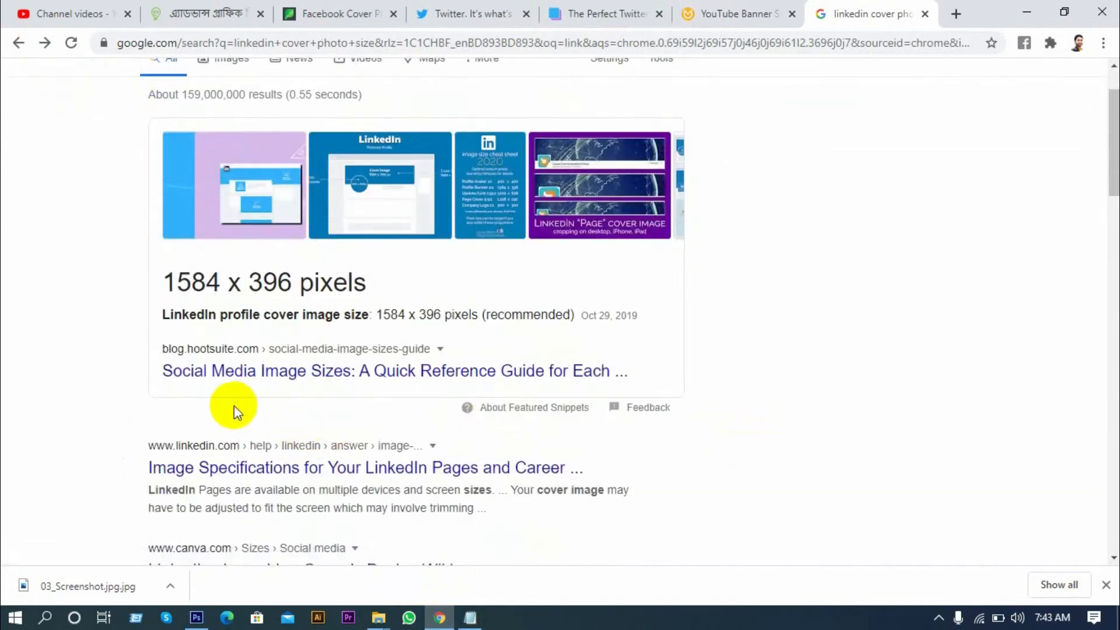
# - In the note, complete the heading "#Linkedin Cover Size:" and copy the YouTube section's "Color Mode: RGB" and "Resoulation:72DPI" lines below the LinkedIn size
pyautogui.click(473, 618)
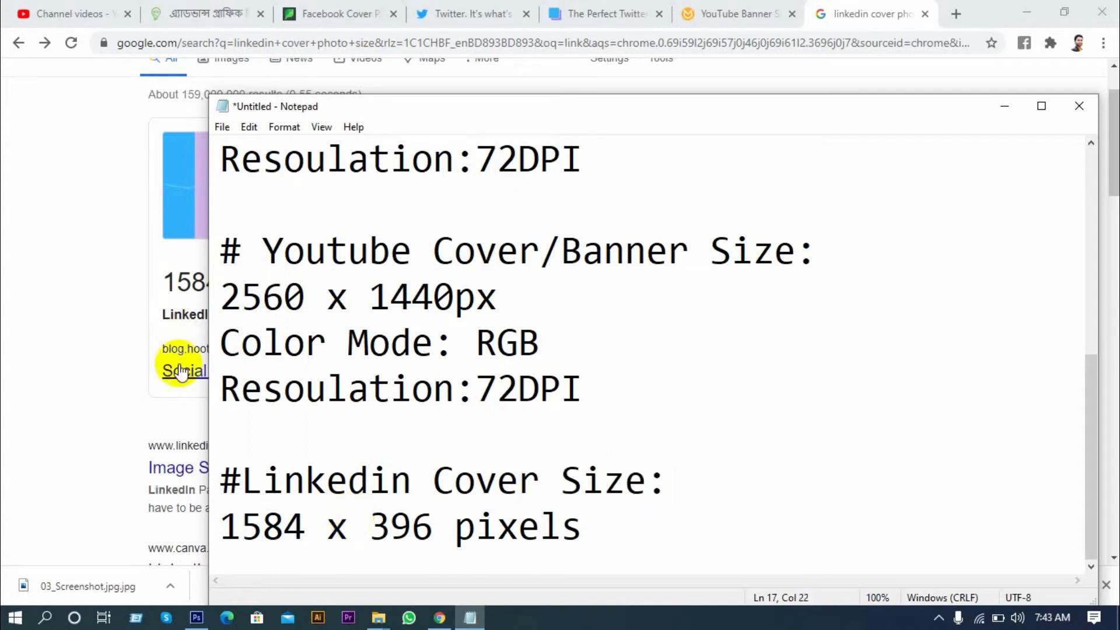
pyautogui.scroll(-1, 162, 369)
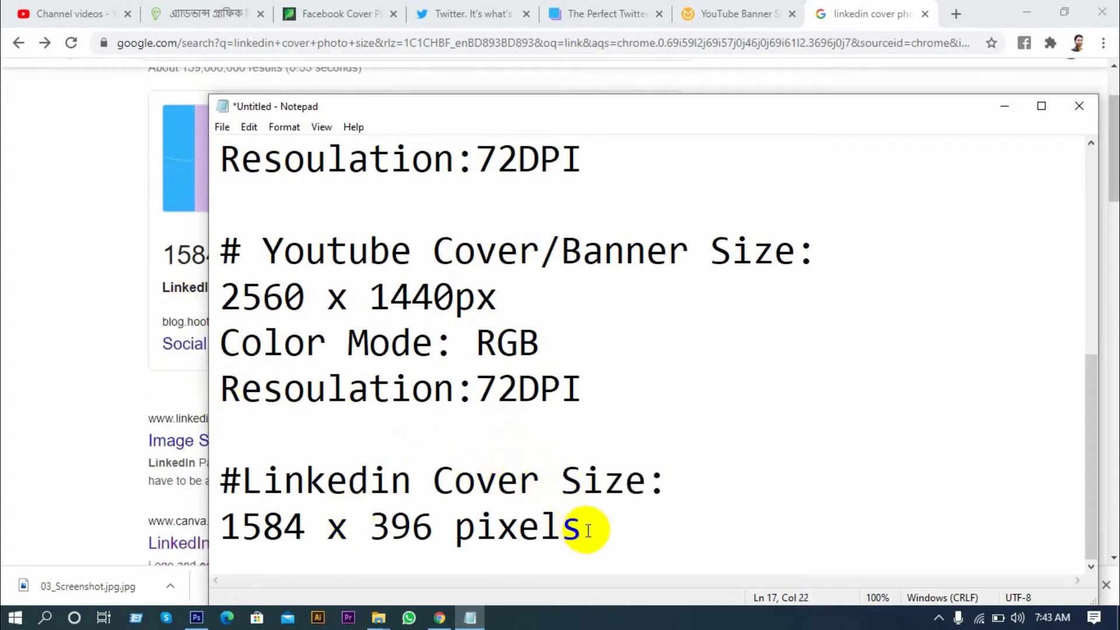
pyautogui.moveTo(581, 399); pyautogui.dragTo(228, 347)
pyautogui.hotkey('ctrl', 'c')
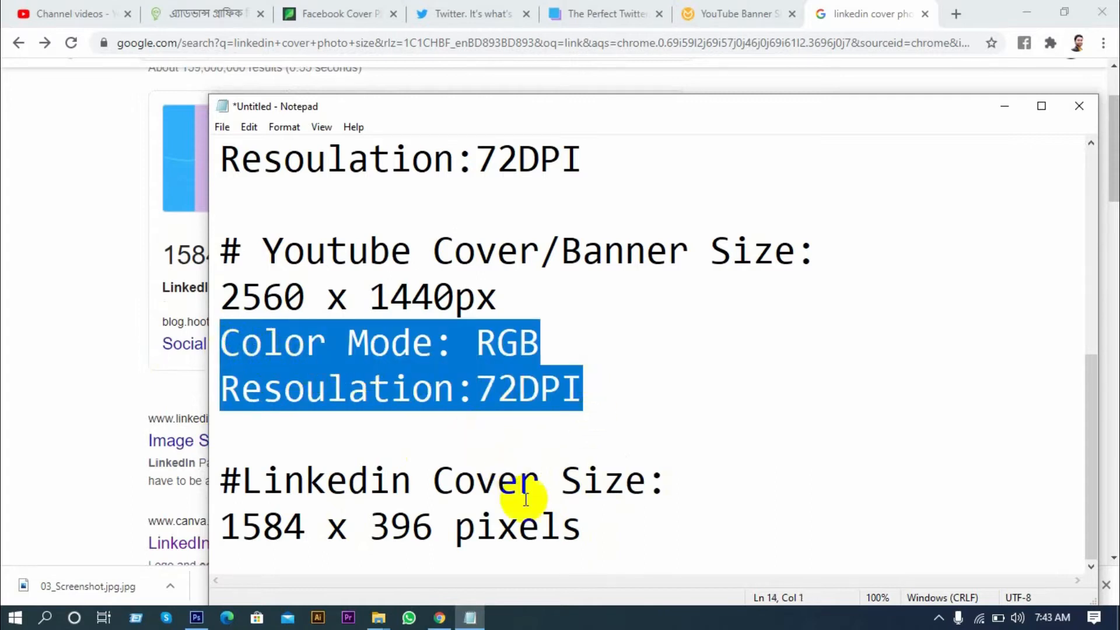
pyautogui.click(600, 525)
pyautogui.press('Return')
pyautogui.hotkey('ctrl', 'v')
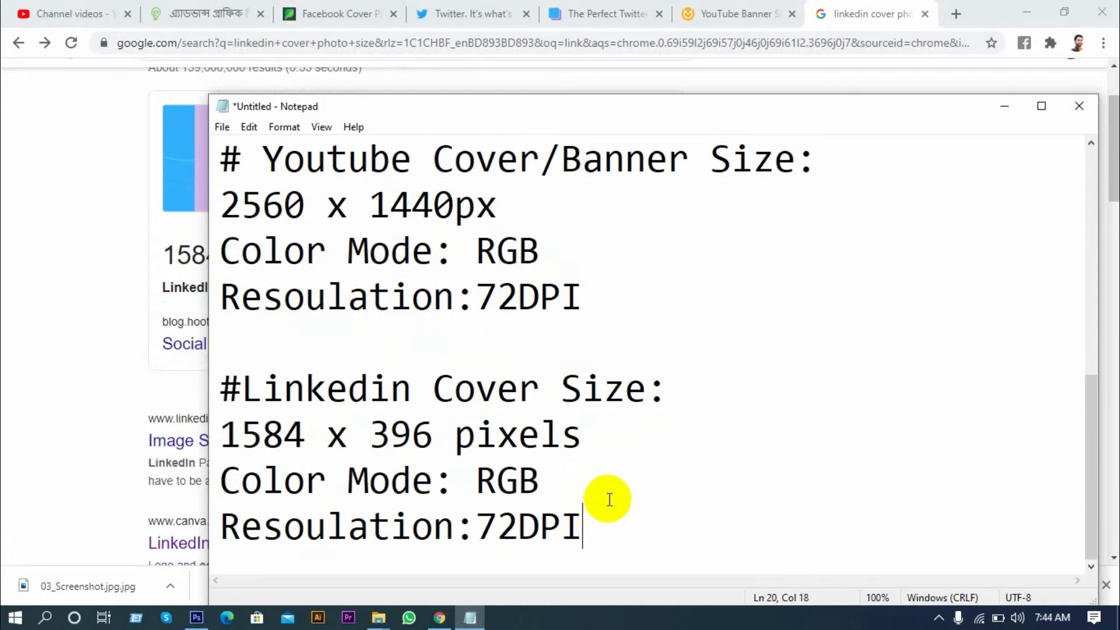
pyautogui.scroll(5, 606, 478)
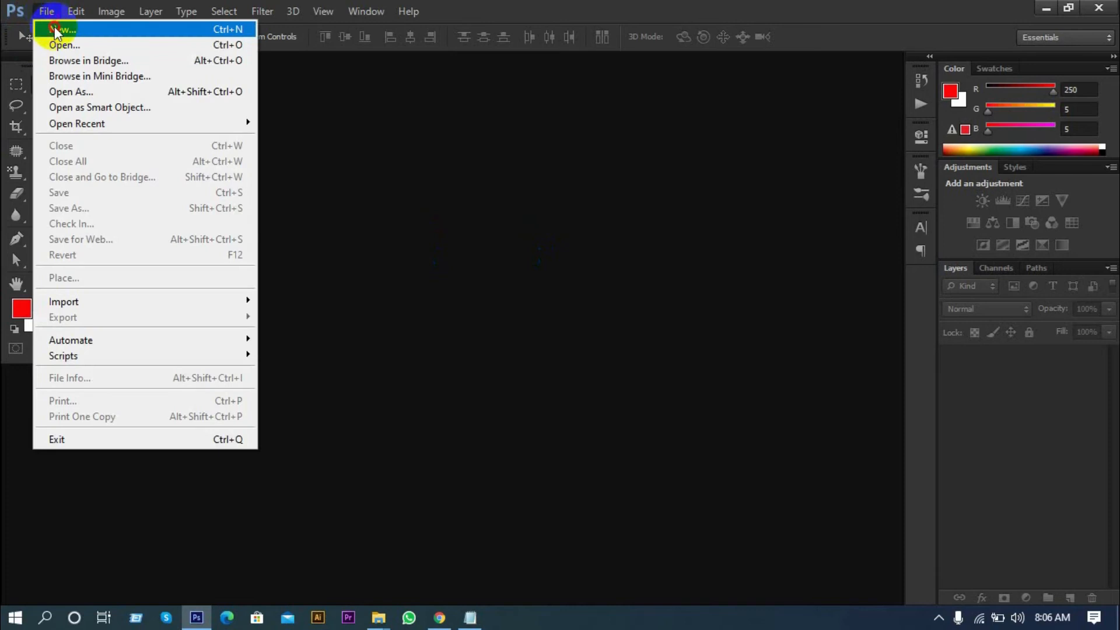
pyautogui.click(55, 29)
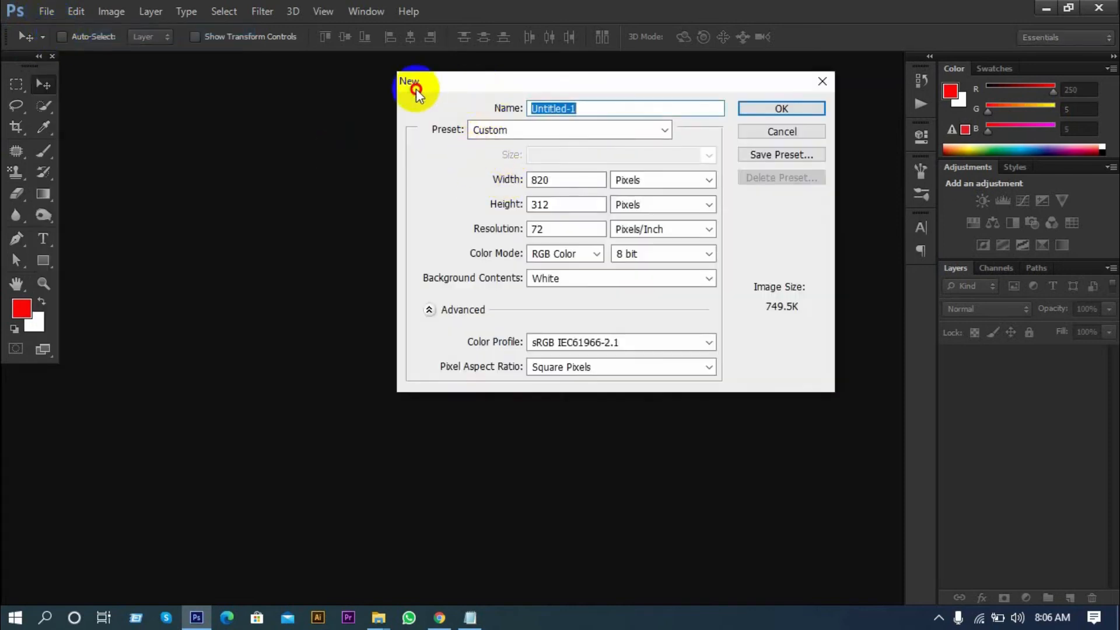
pyautogui.moveTo(426, 83); pyautogui.dragTo(398, 85)
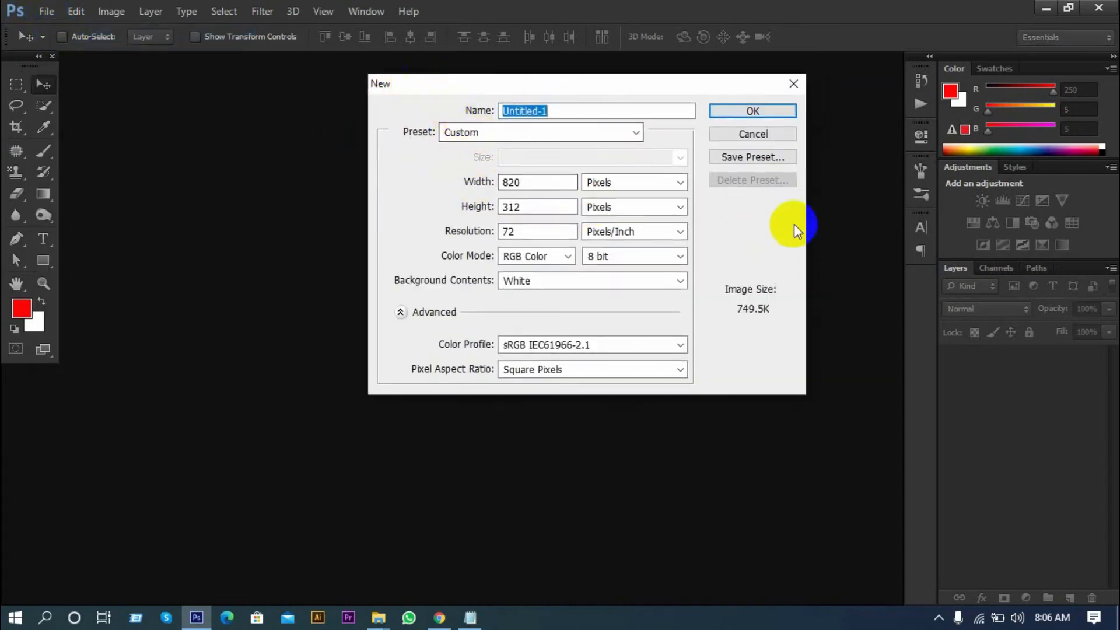
pyautogui.click(747, 134)
# - Create a white 820 x 312 pixel RGB document at 72 pixels/inch in Photoshop, checking the Facebook page cover specifications in the note
pyautogui.click(52, 13)
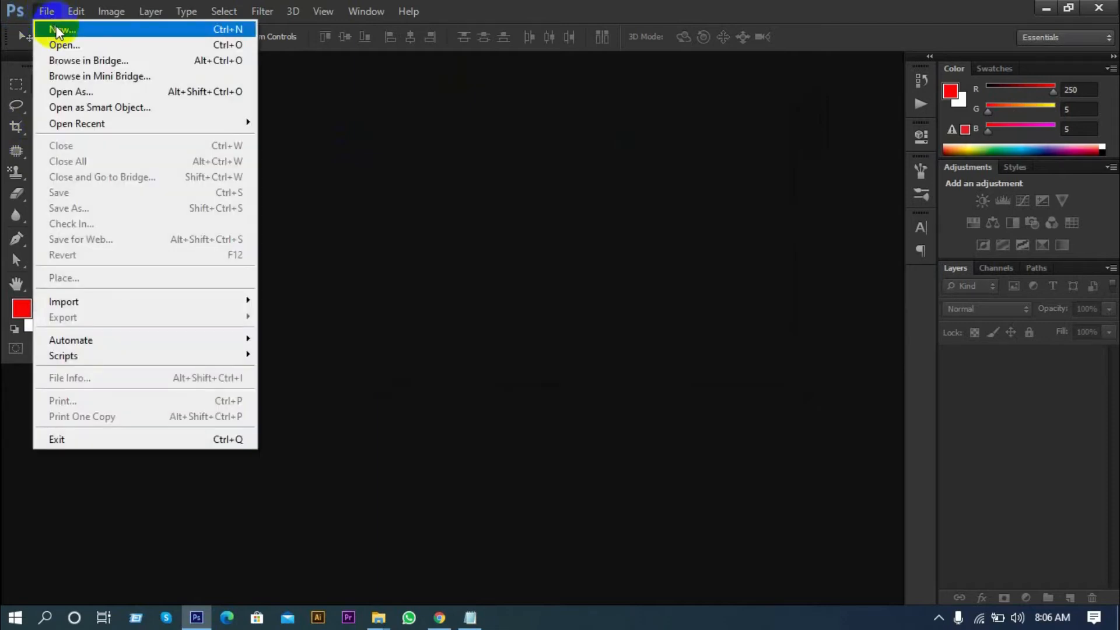
pyautogui.moveTo(63, 16)
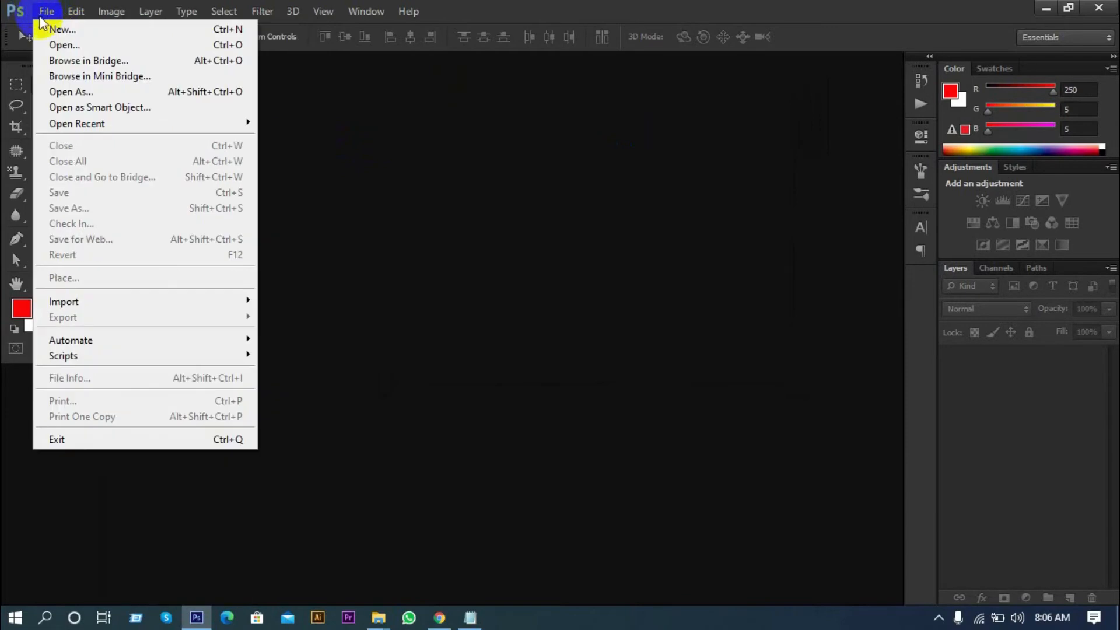
pyautogui.click(81, 29)
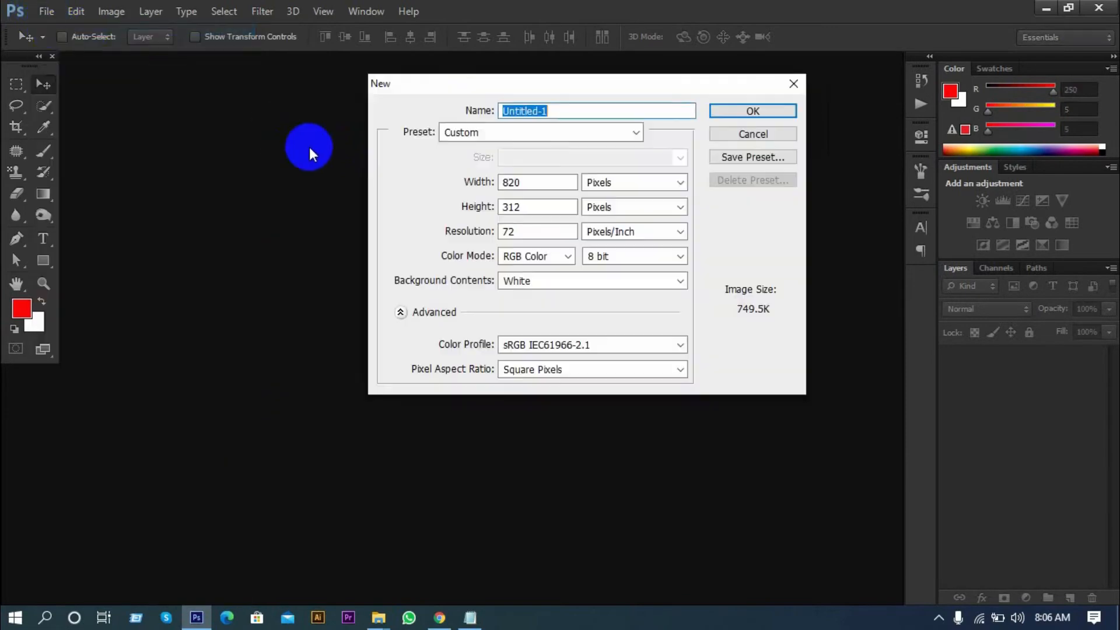
pyautogui.click(481, 617)
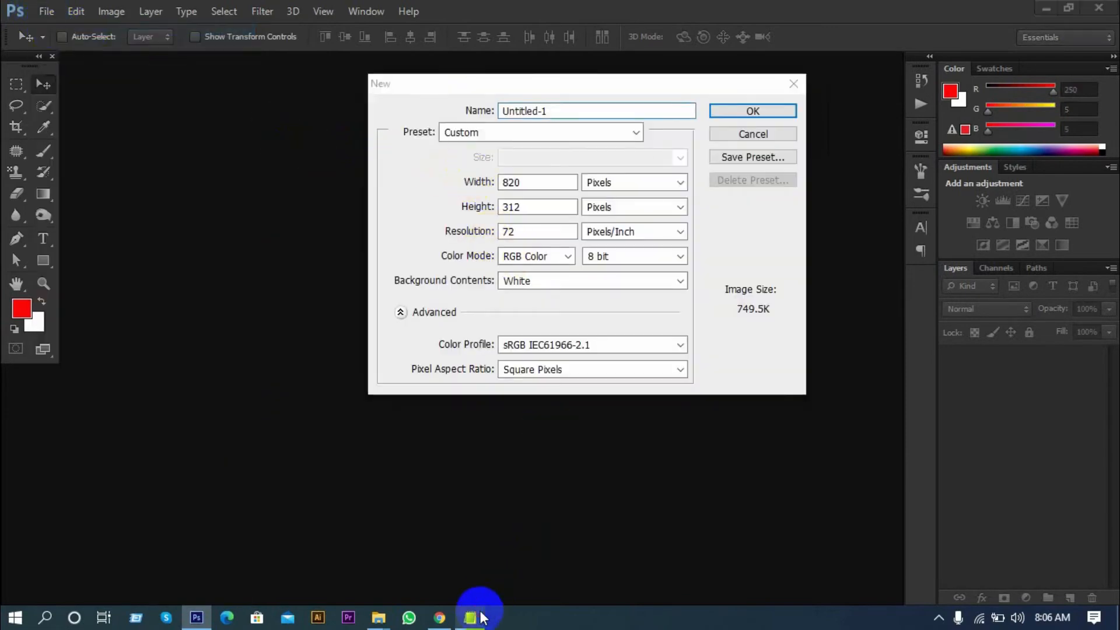
pyautogui.moveTo(310, 227); pyautogui.dragTo(499, 225)
pyautogui.moveTo(249, 322); pyautogui.dragTo(394, 317)
pyautogui.moveTo(374, 364); pyautogui.dragTo(499, 405)
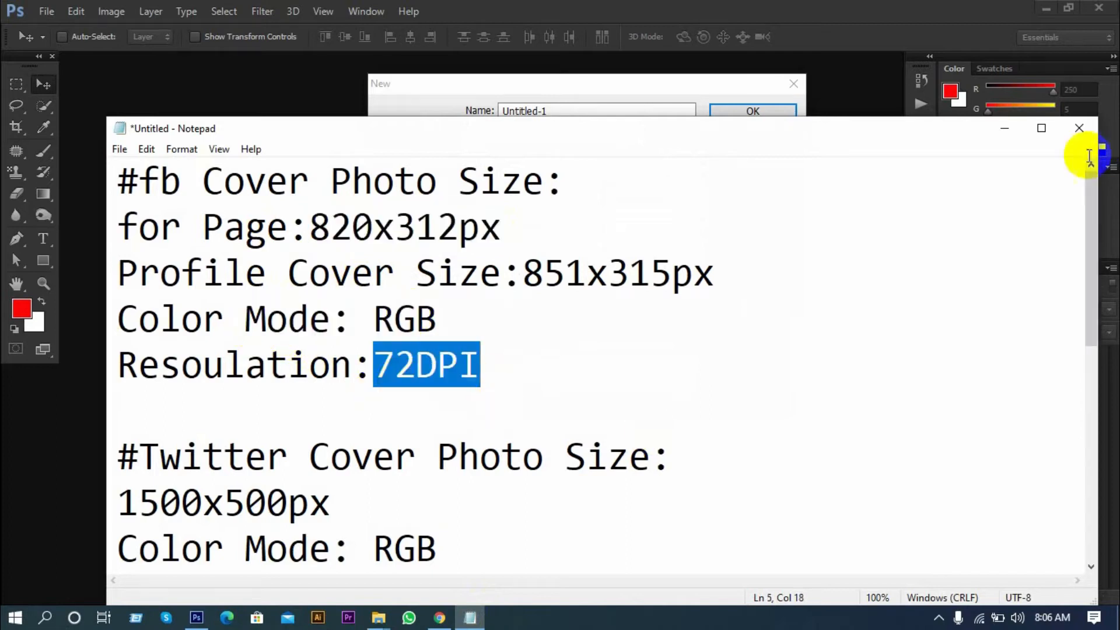
pyautogui.click(999, 127)
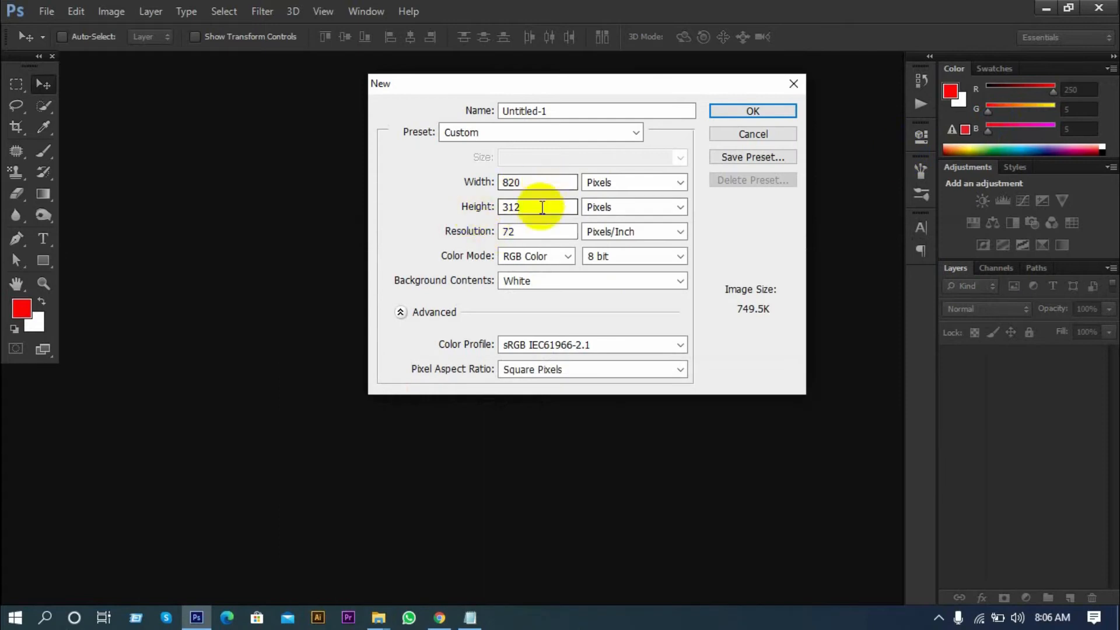
pyautogui.click(537, 187)
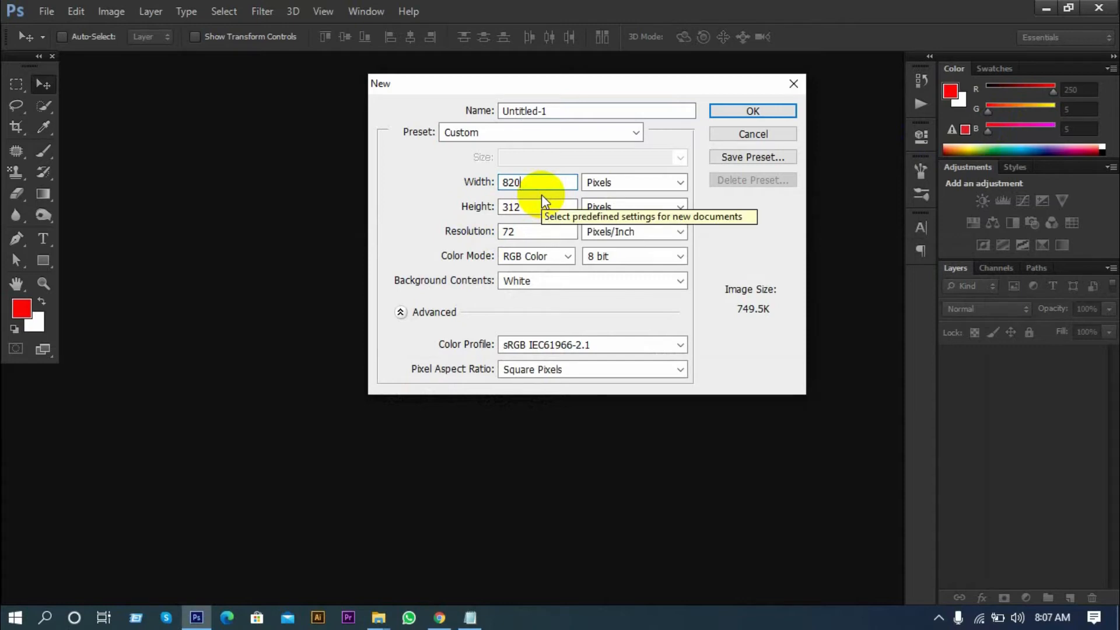
pyautogui.click(717, 112)
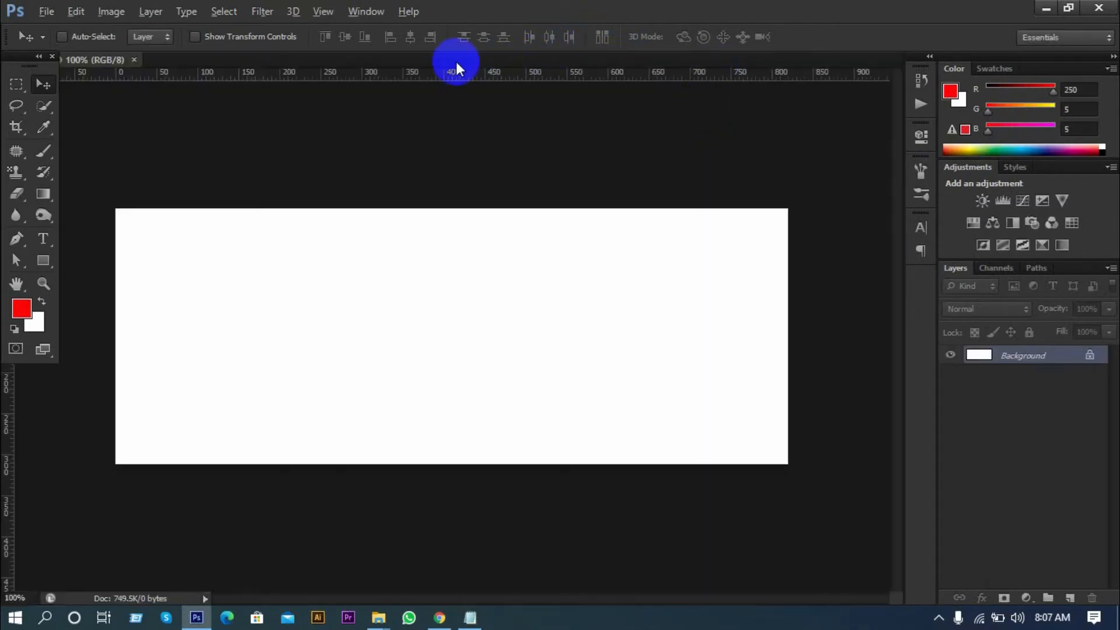
# - Place two horizontal and two vertical guides along the four edges of the white canvas
pyautogui.moveTo(455, 73); pyautogui.dragTo(490, 212)
pyautogui.scroll(-2, 499, 224)
pyautogui.moveTo(507, 75); pyautogui.dragTo(532, 441)
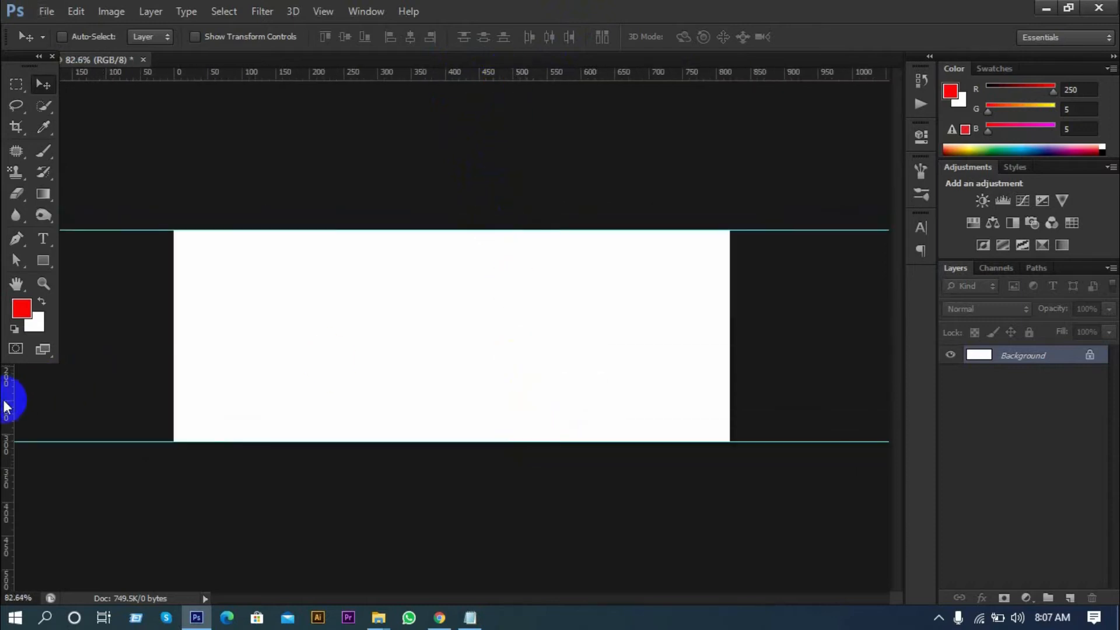
pyautogui.moveTo(12, 420); pyautogui.dragTo(173, 405)
pyautogui.moveTo(12, 433); pyautogui.dragTo(729, 426)
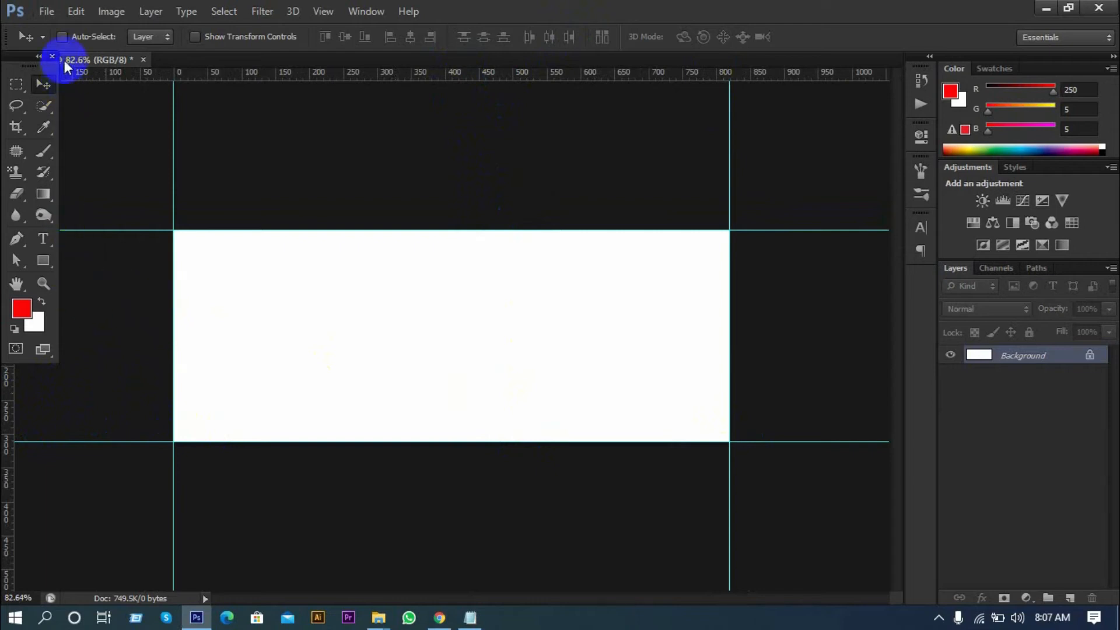
pyautogui.scroll(1, 394, 379)
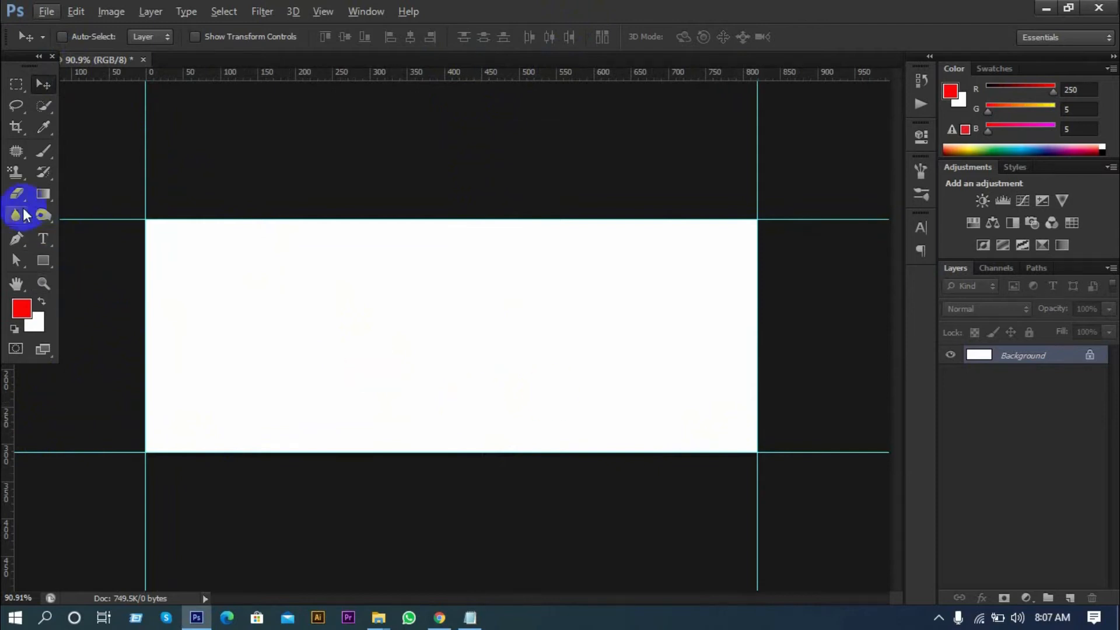
# - Draw a closed five-point Pen shape about 612 x 312 px, slanting from the canvas's upper edge down to its lower-left corner
pyautogui.click(16, 239)
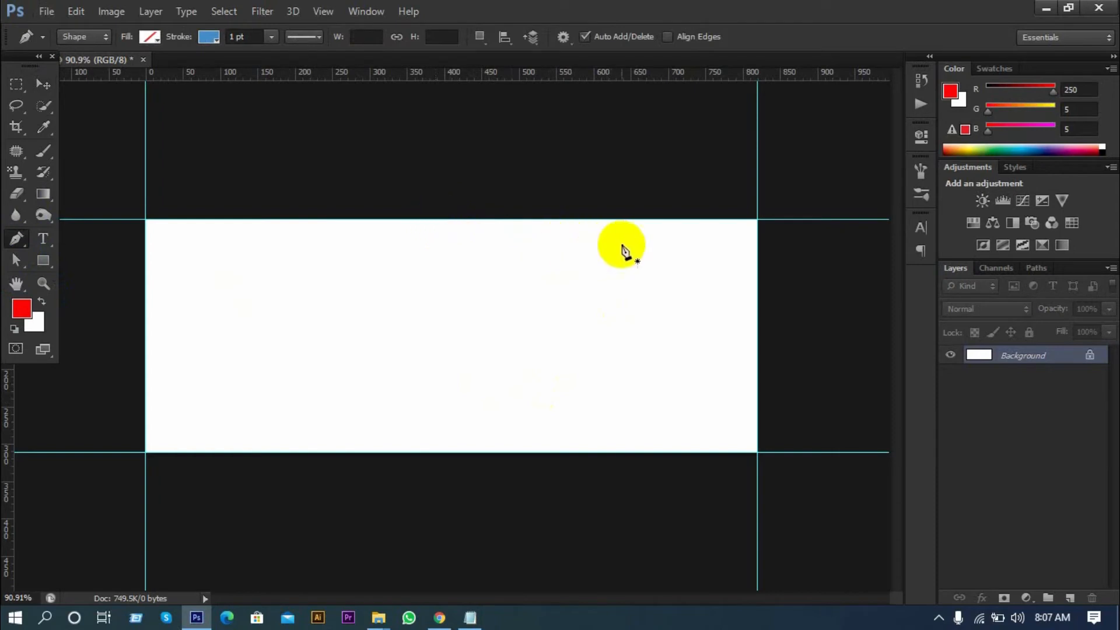
pyautogui.click(603, 220)
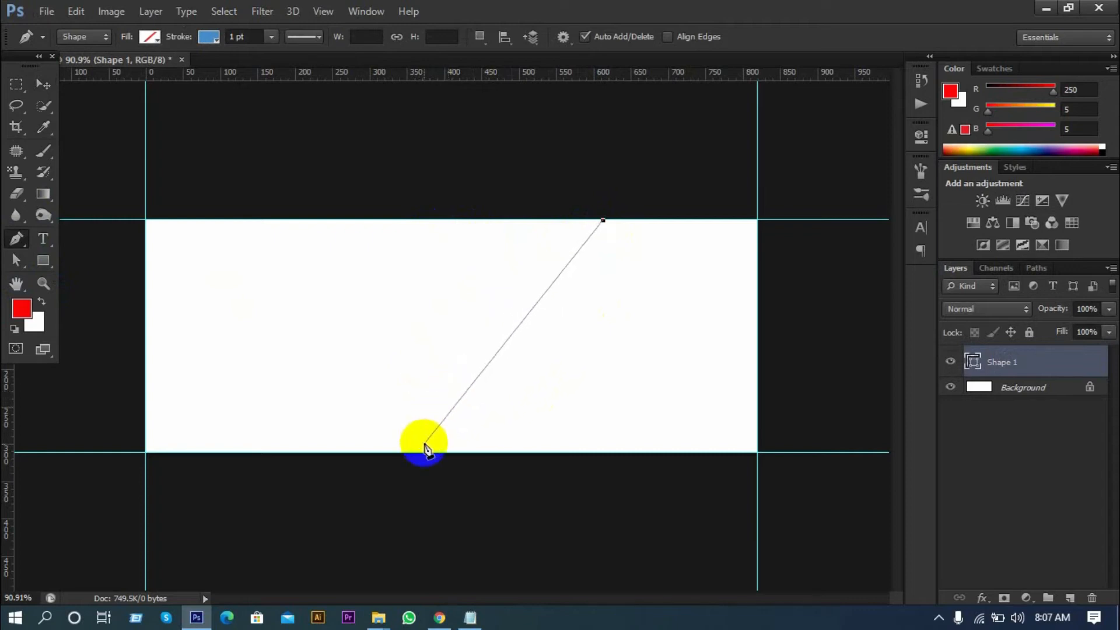
pyautogui.click(421, 454)
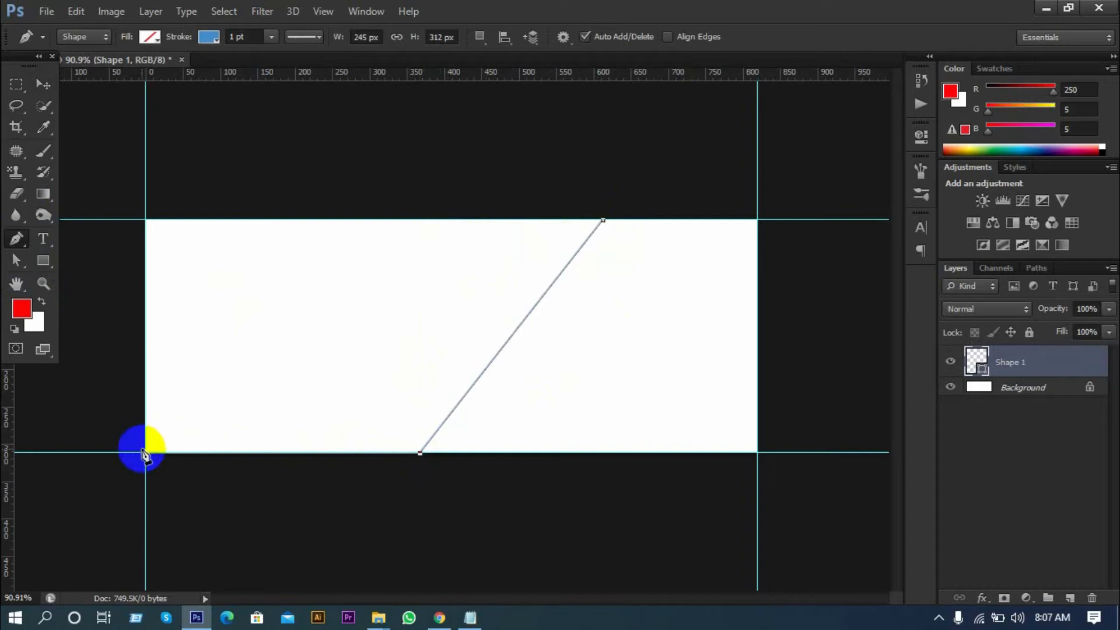
pyautogui.click(144, 454)
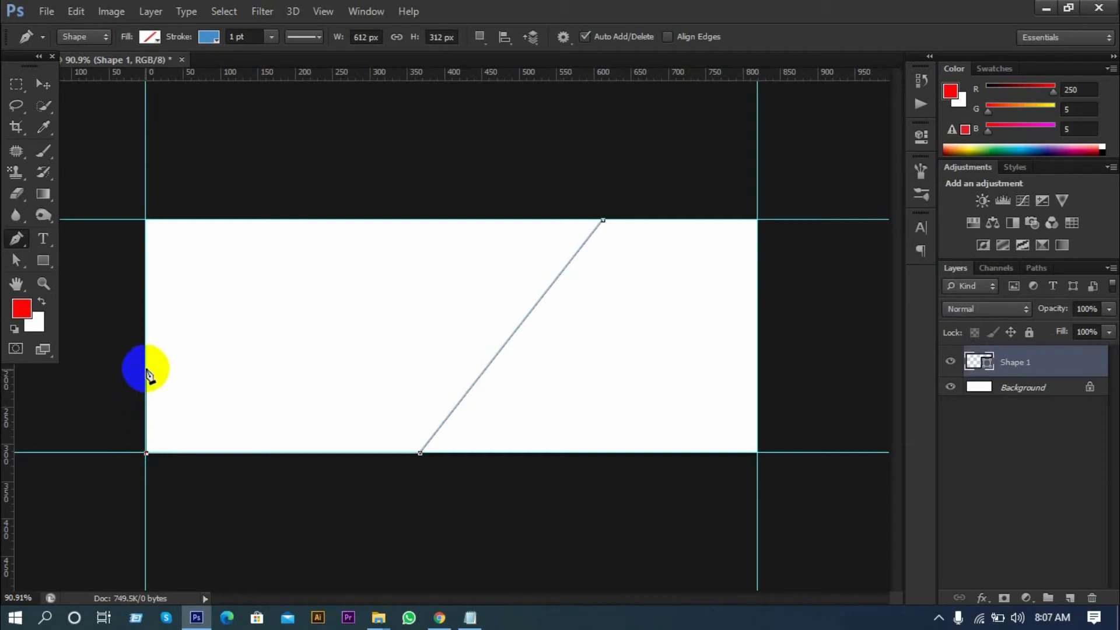
pyautogui.click(146, 369)
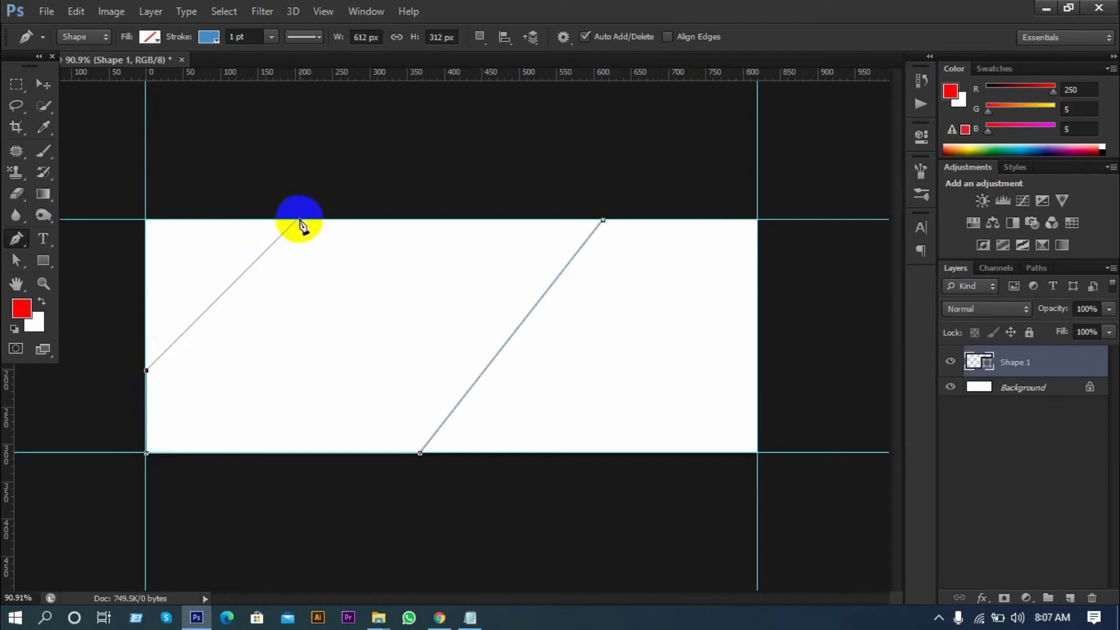
pyautogui.click(298, 221)
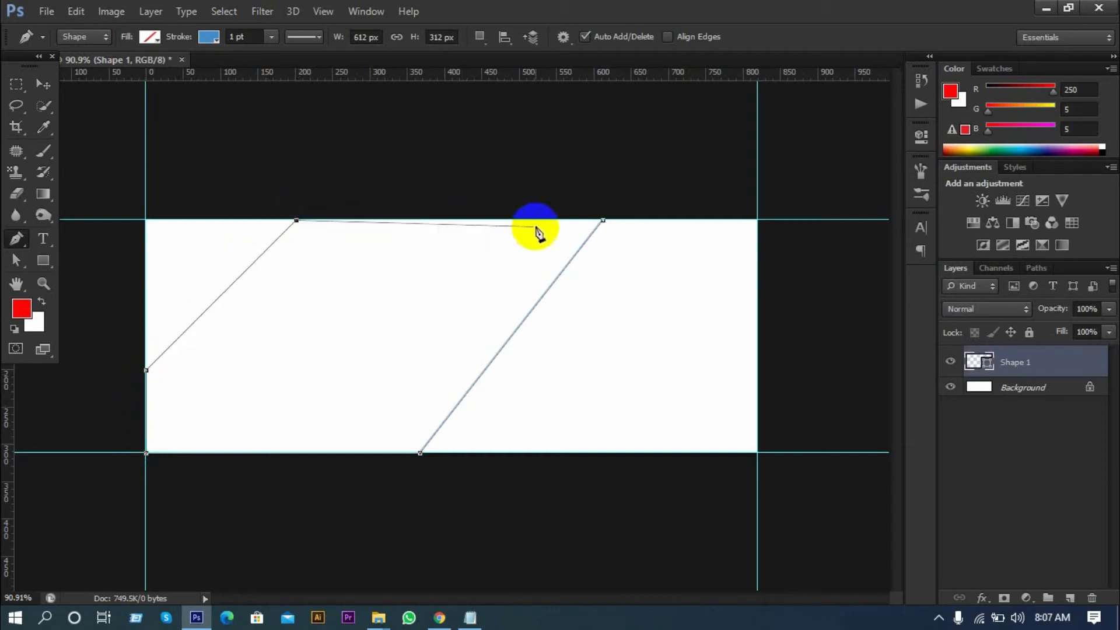
pyautogui.click(604, 221)
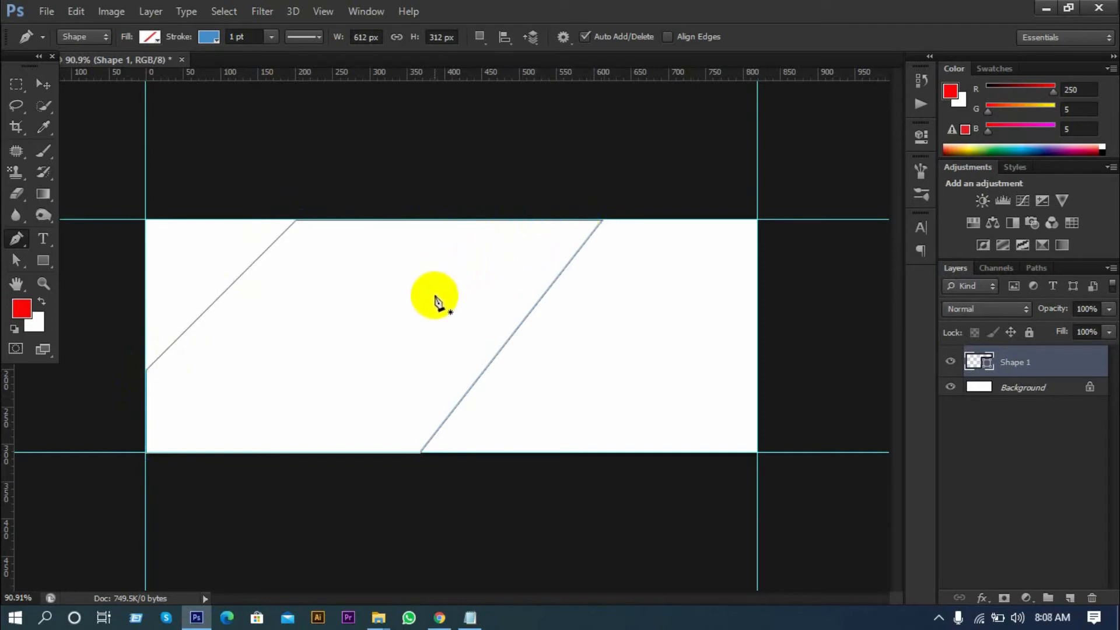
# - Remove the slanted shape's stroke and give it a dark brown fill
pyautogui.click(204, 39)
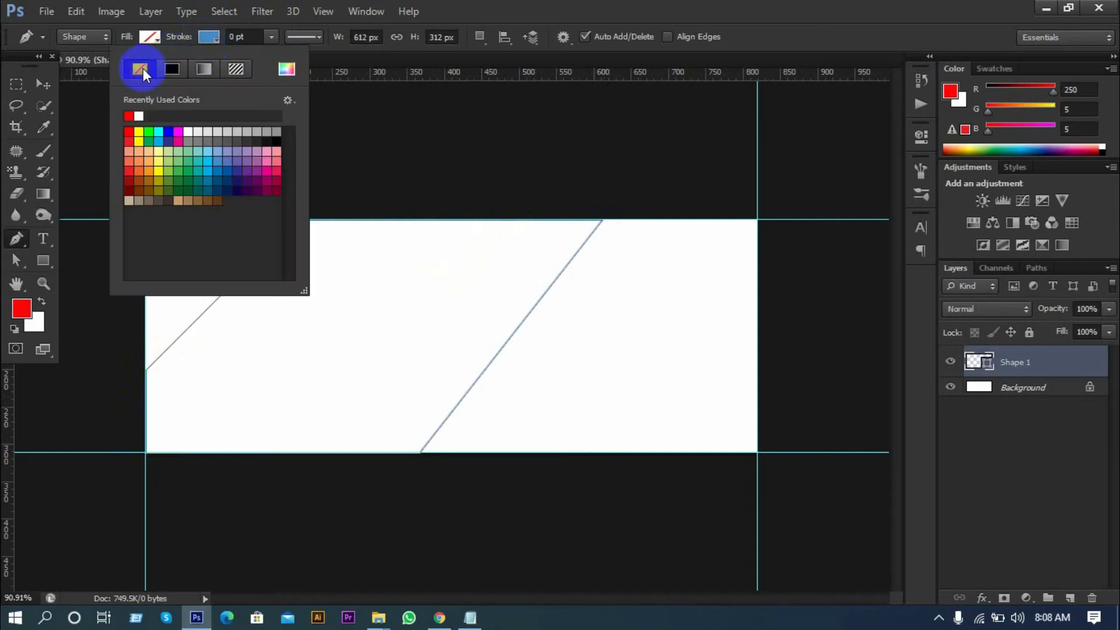
pyautogui.click(141, 68)
pyautogui.click(151, 37)
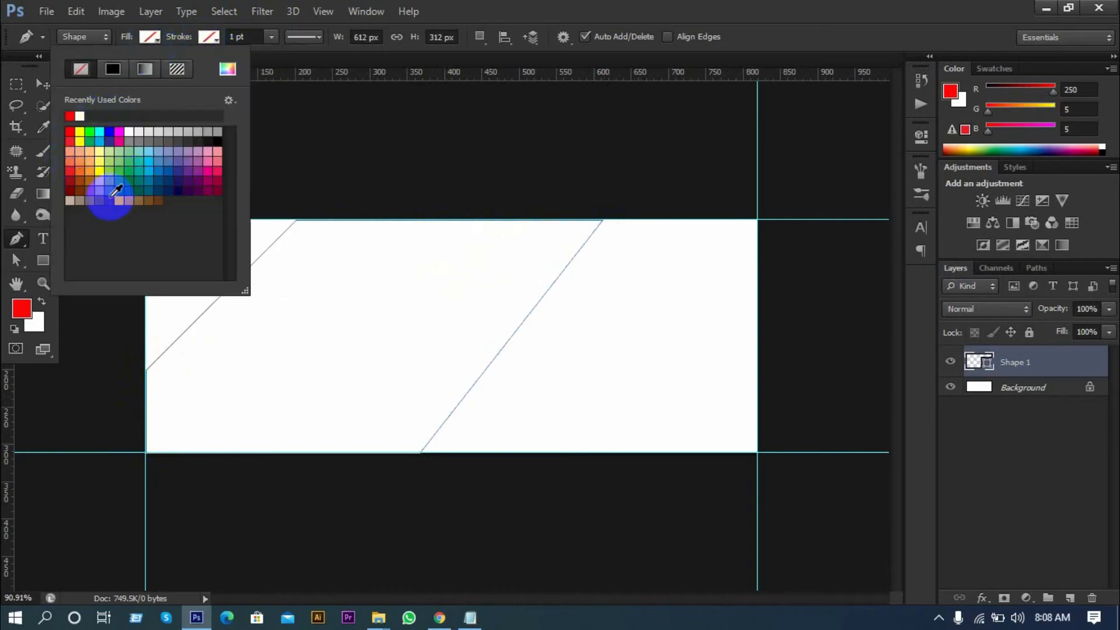
pyautogui.click(112, 196)
pyautogui.click(707, 6)
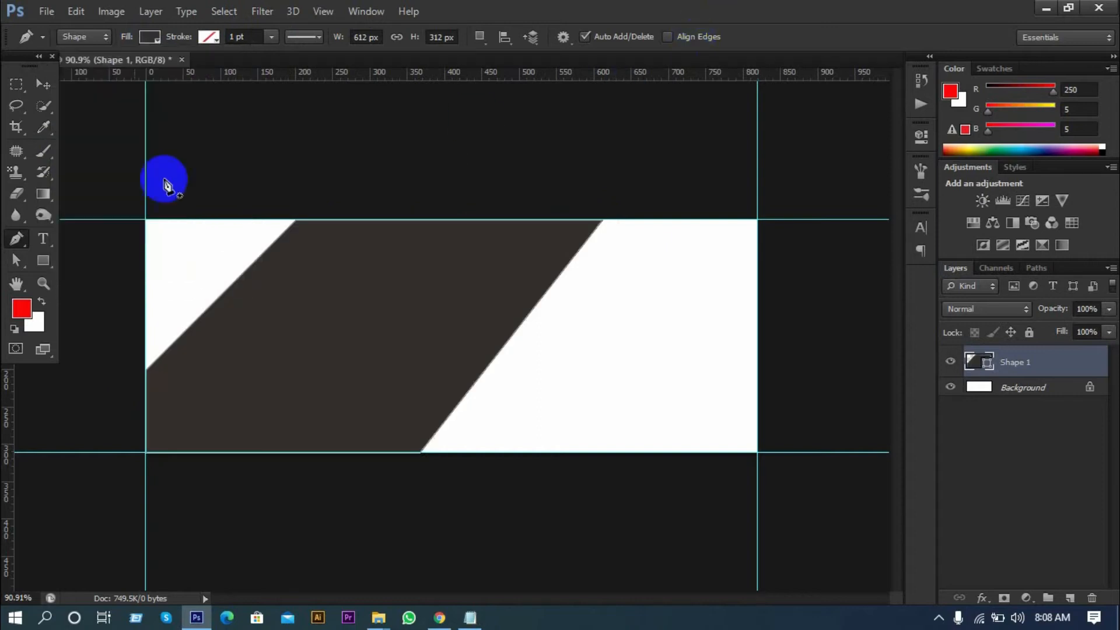
pyautogui.click(42, 83)
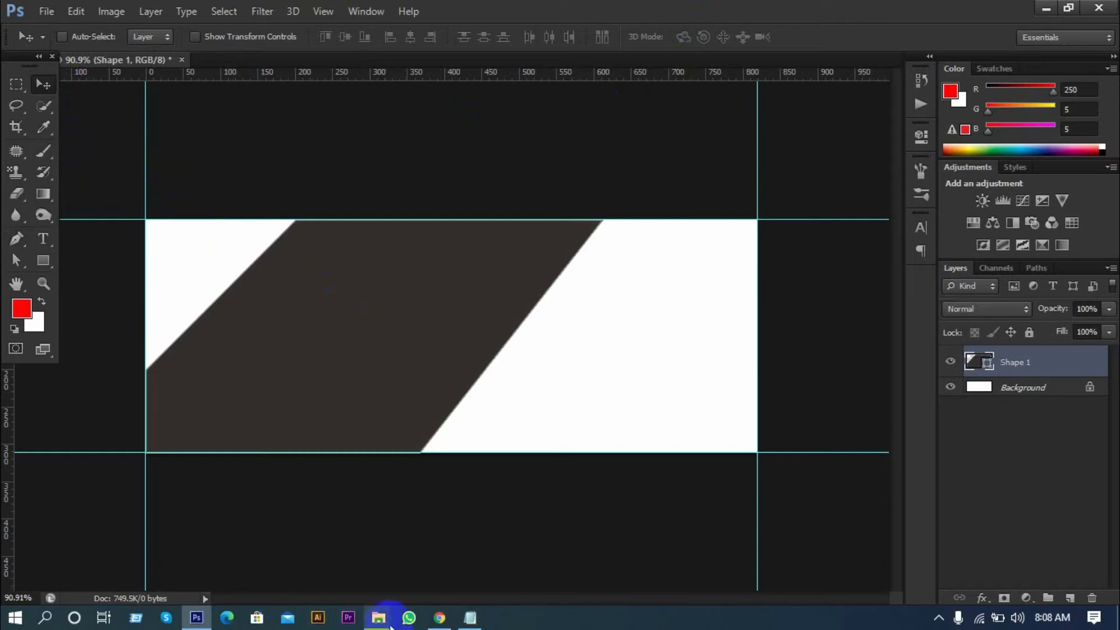
# - Find the New York city towers skyline wallpaper in the Robi image folder and place it in the Photoshop cover document
pyautogui.moveTo(390, 626)
pyautogui.click(381, 583)
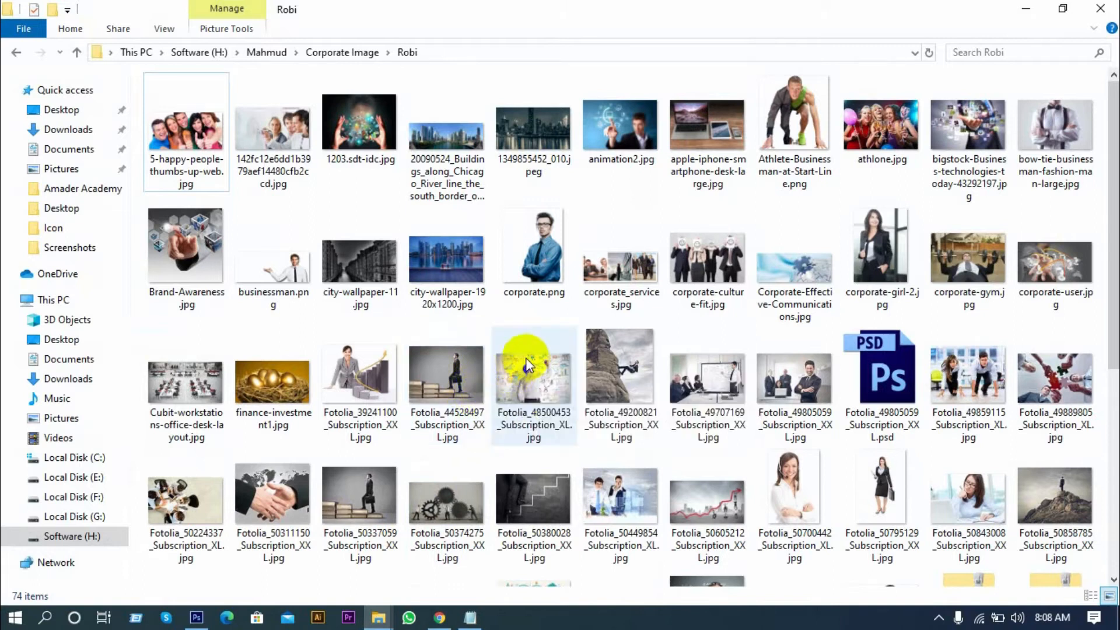
pyautogui.moveTo(528, 366)
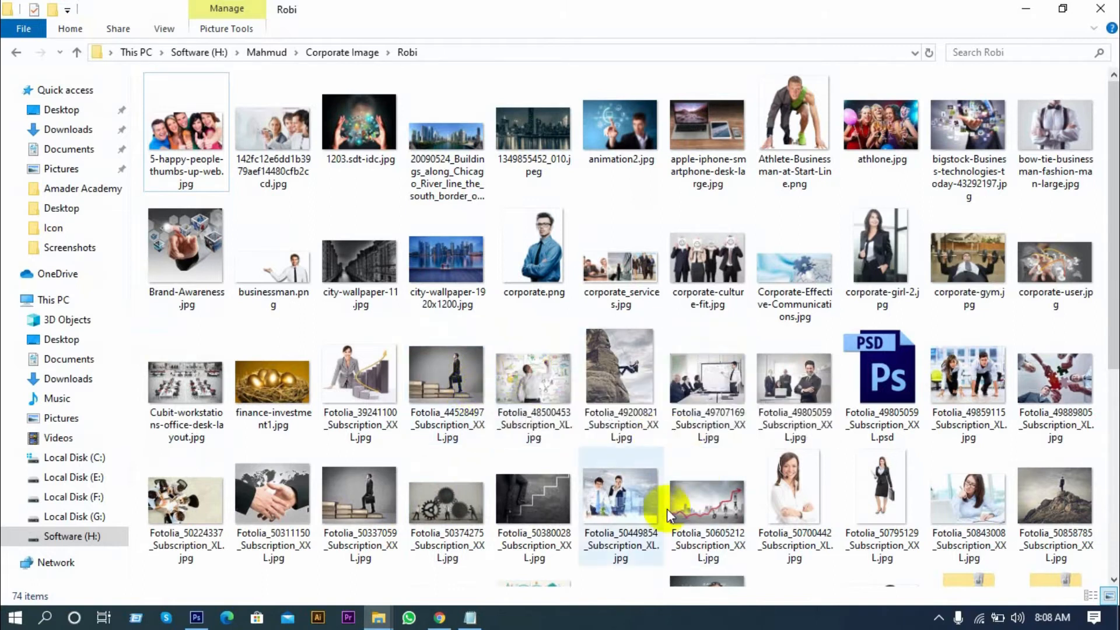
pyautogui.scroll(-3, 600, 528)
pyautogui.scroll(-1, 597, 524)
pyautogui.moveTo(449, 408); pyautogui.dragTo(371, 366)
# - Enlarge the skyline photo to about 645 x 404 px and position it so it covers the slanted shape
pyautogui.moveTo(445, 287); pyautogui.dragTo(349, 282)
pyautogui.moveTo(508, 243); pyautogui.dragTo(578, 201)
pyautogui.moveTo(597, 201); pyautogui.dragTo(600, 194)
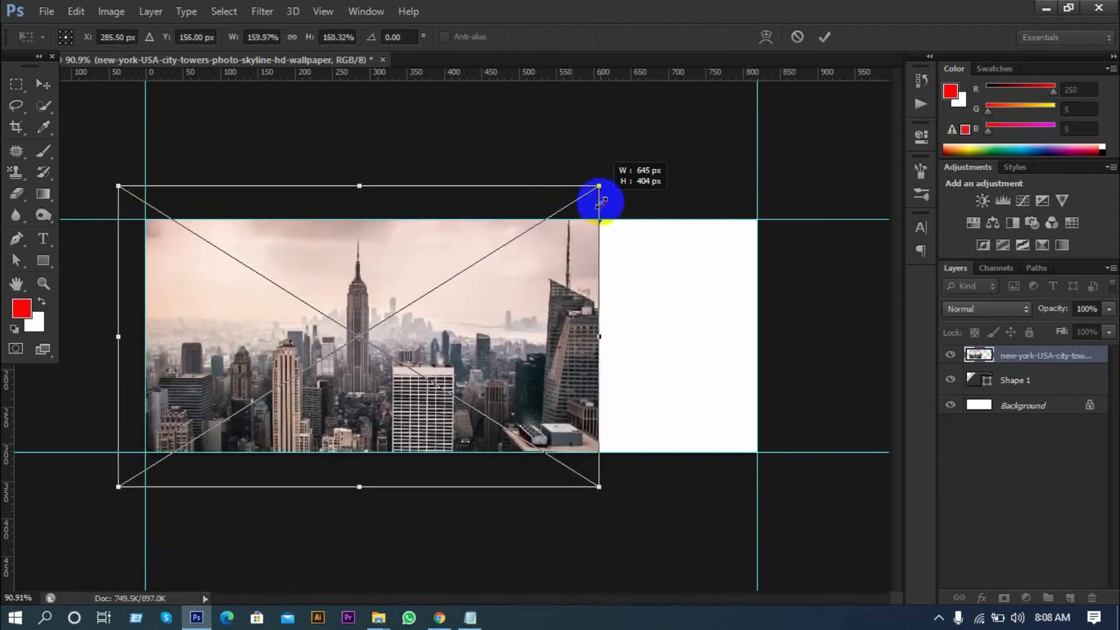
pyautogui.moveTo(482, 243); pyautogui.dragTo(492, 247)
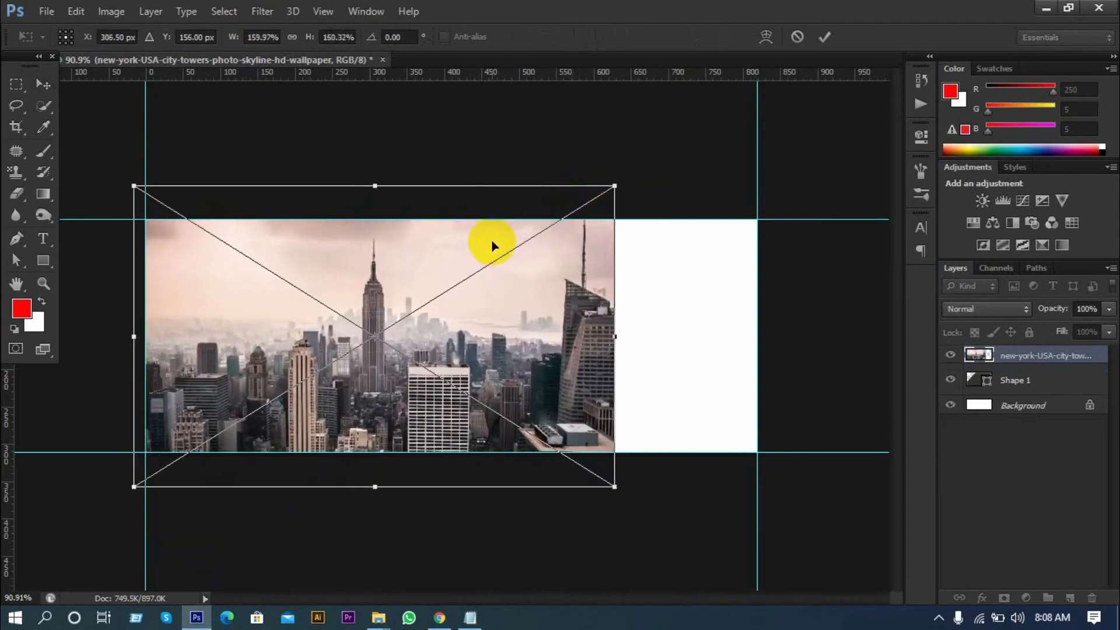
pyautogui.click(824, 37)
# - Clip the skyline photo to the slanted shape with a clipping mask
pyautogui.click(1003, 354)
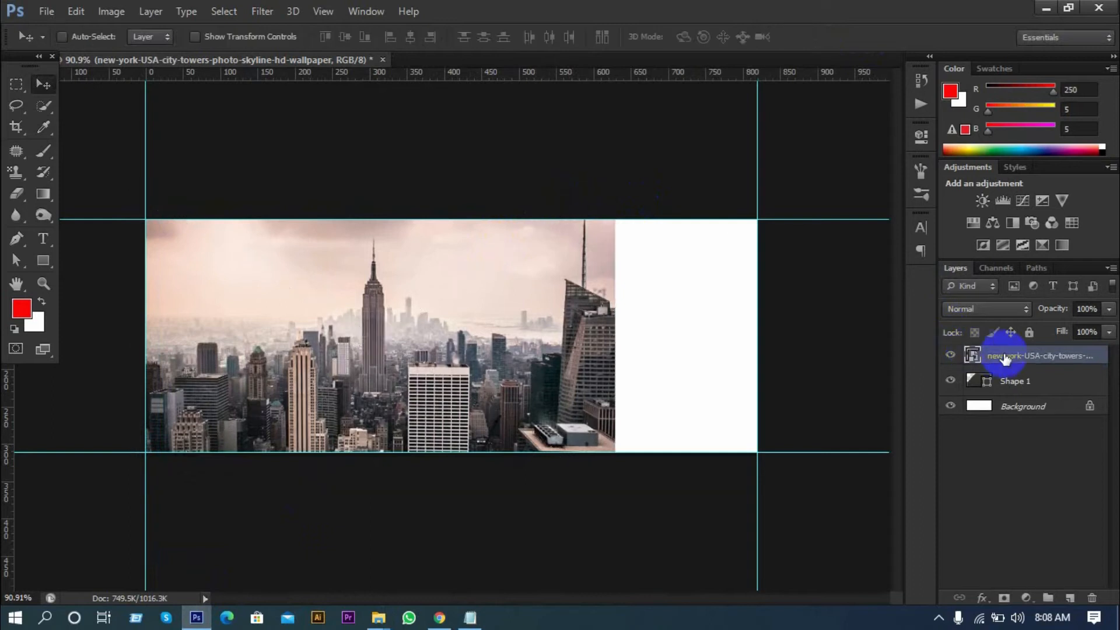
pyautogui.rightClick(1006, 356)
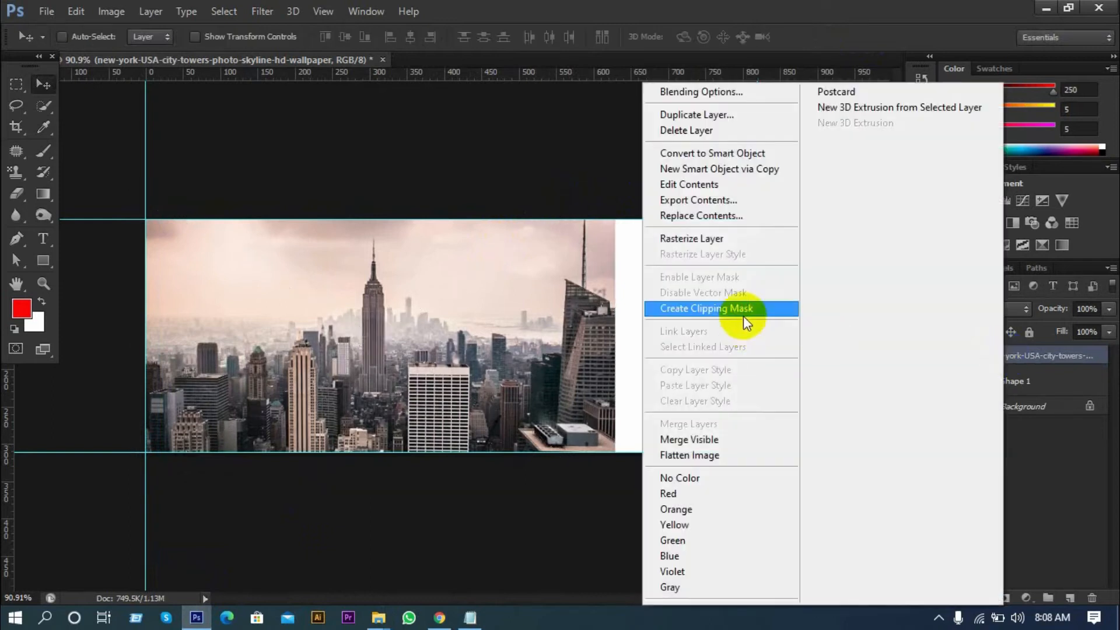
pyautogui.click(743, 309)
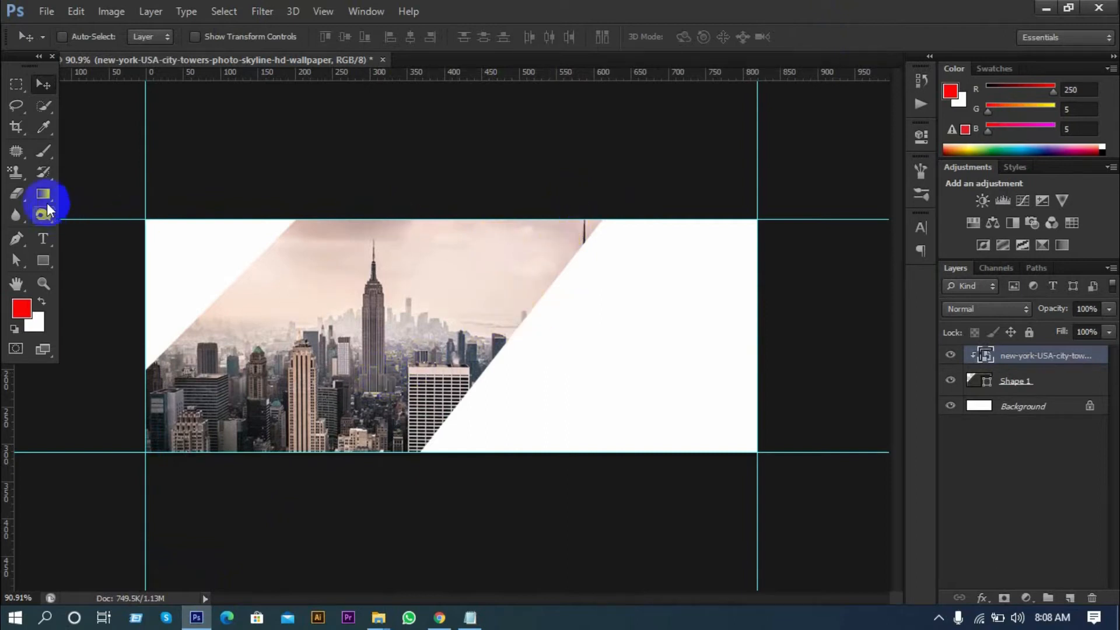
# - Shift Shape 1's upper-right anchor point 30 px to the right and nudge its upper-left anchor point slightly to the left
pyautogui.click(15, 261)
pyautogui.click(70, 255)
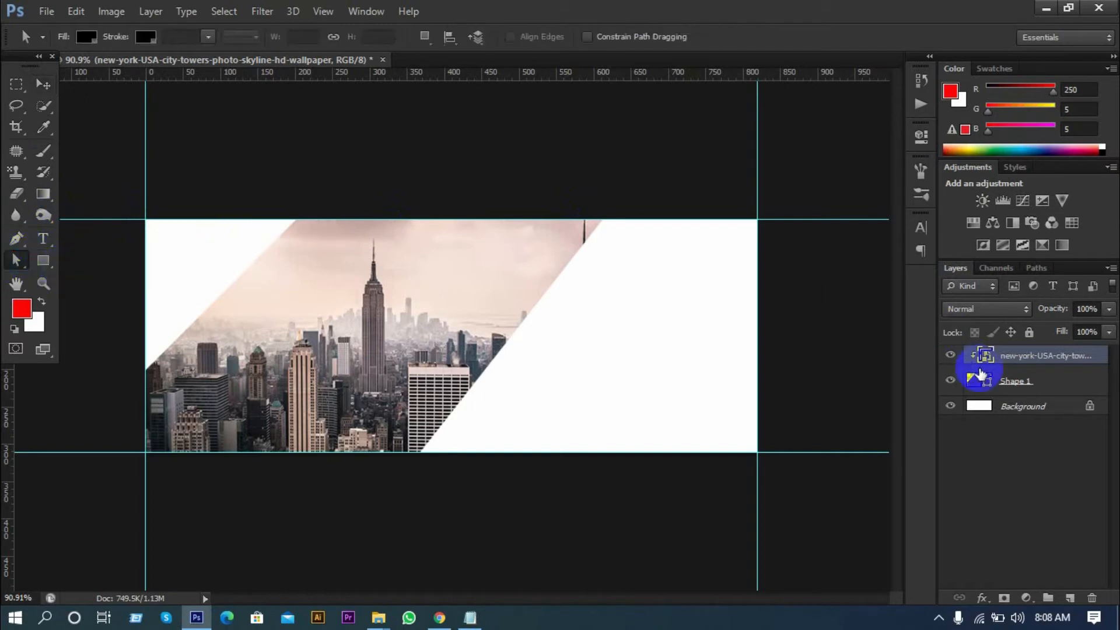
pyautogui.click(981, 376)
pyautogui.moveTo(596, 211); pyautogui.dragTo(612, 235)
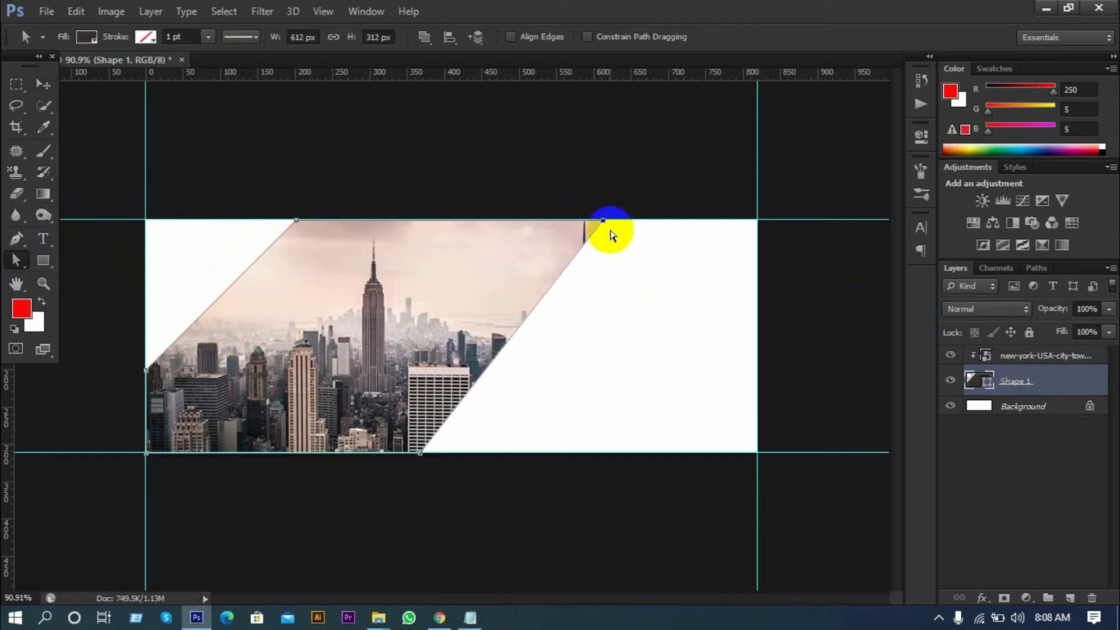
pyautogui.hotkey('shift', 'Right')
pyautogui.hotkey('shift', 'Right')
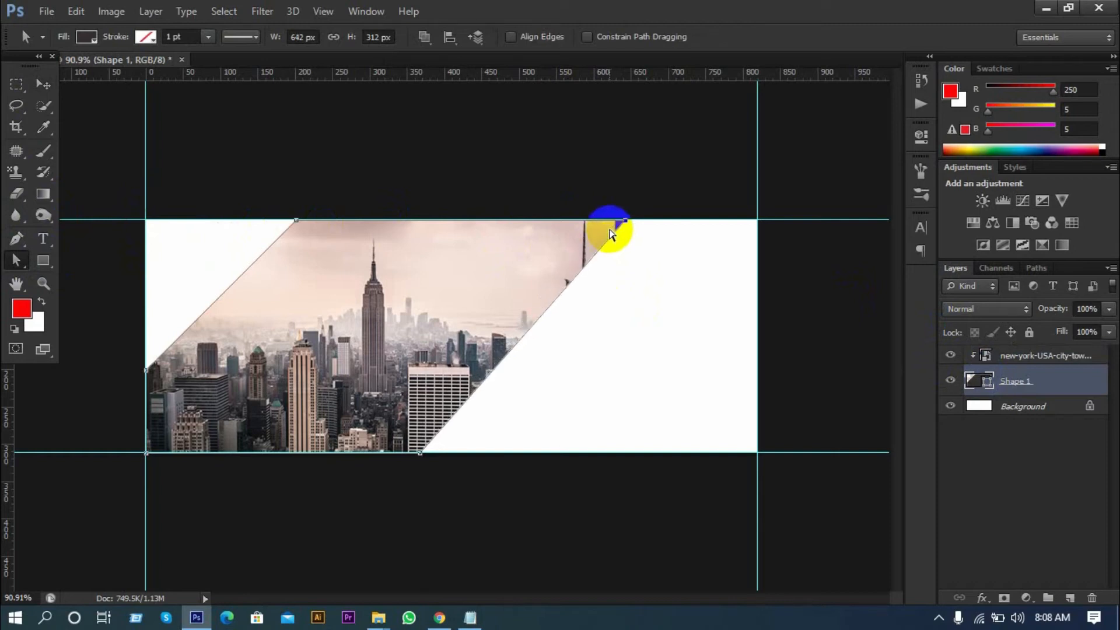
pyautogui.moveTo(345, 195); pyautogui.dragTo(281, 233)
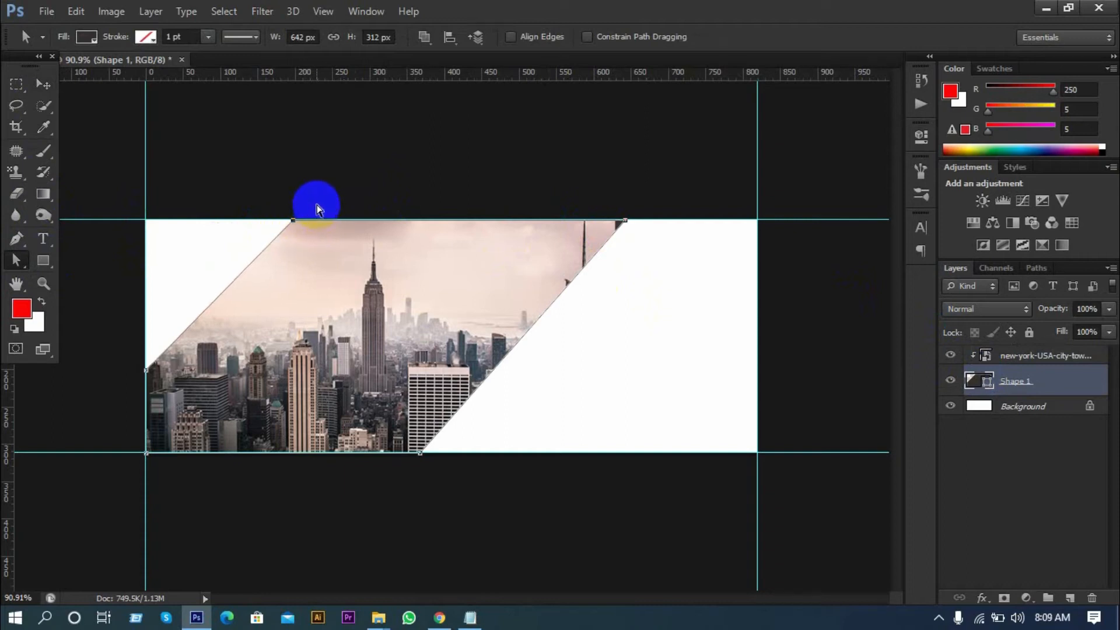
pyautogui.click(624, 221)
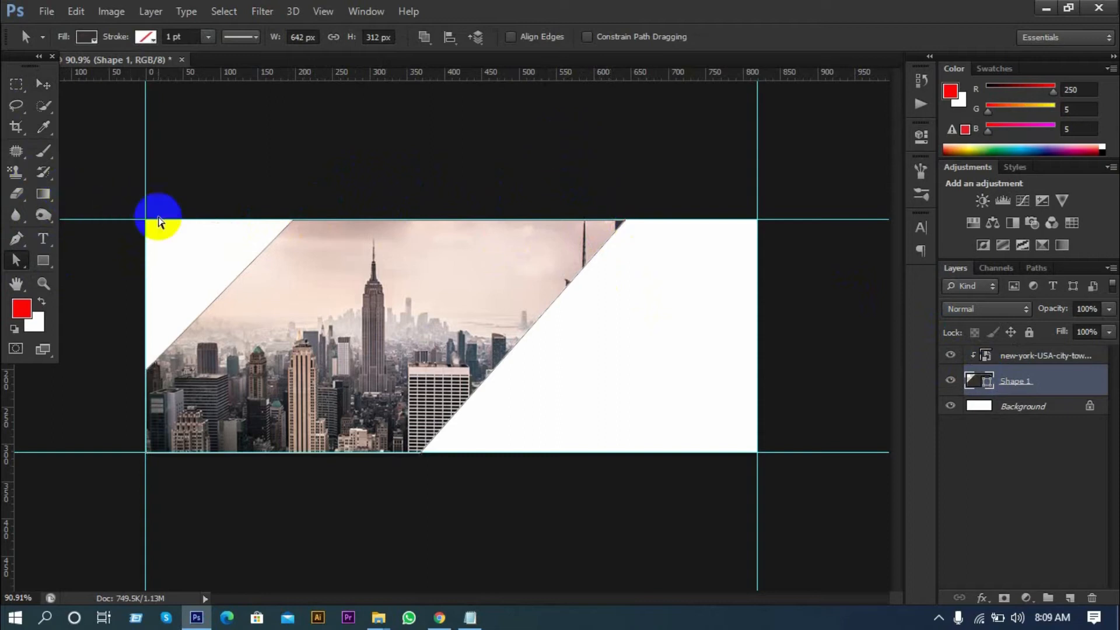
pyautogui.click(43, 84)
# - Draw a closed four-point Pen shape about 241 x 146 px over the canvas's upper-left corner, with its lower tip overlapping the skyline photo
pyautogui.scroll(-4, 491, 261)
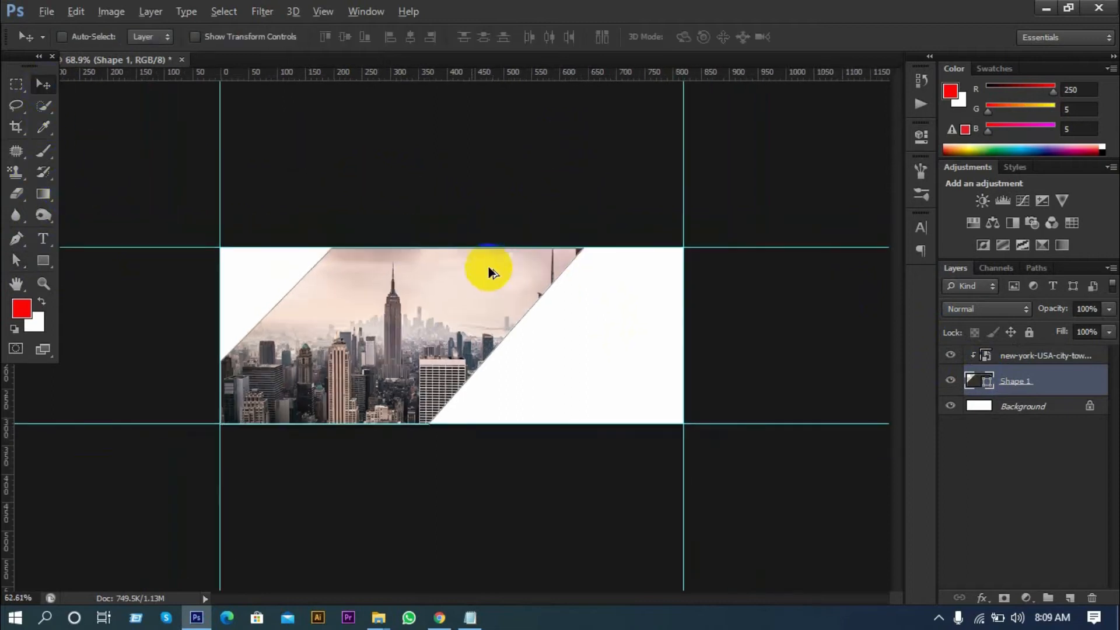
pyautogui.scroll(1, 330, 496)
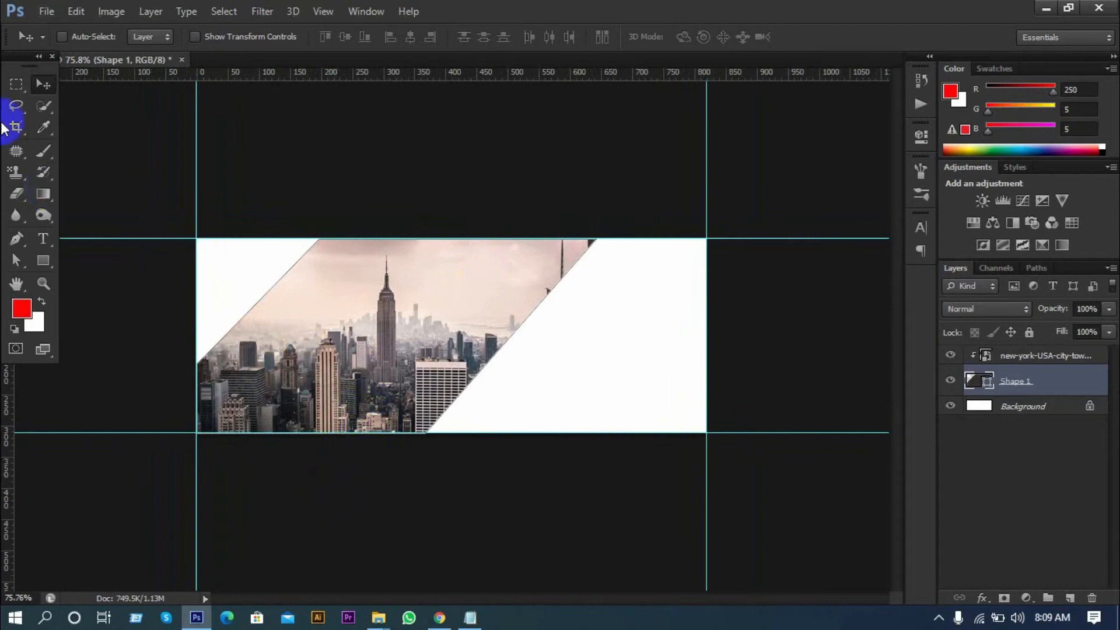
pyautogui.click(16, 238)
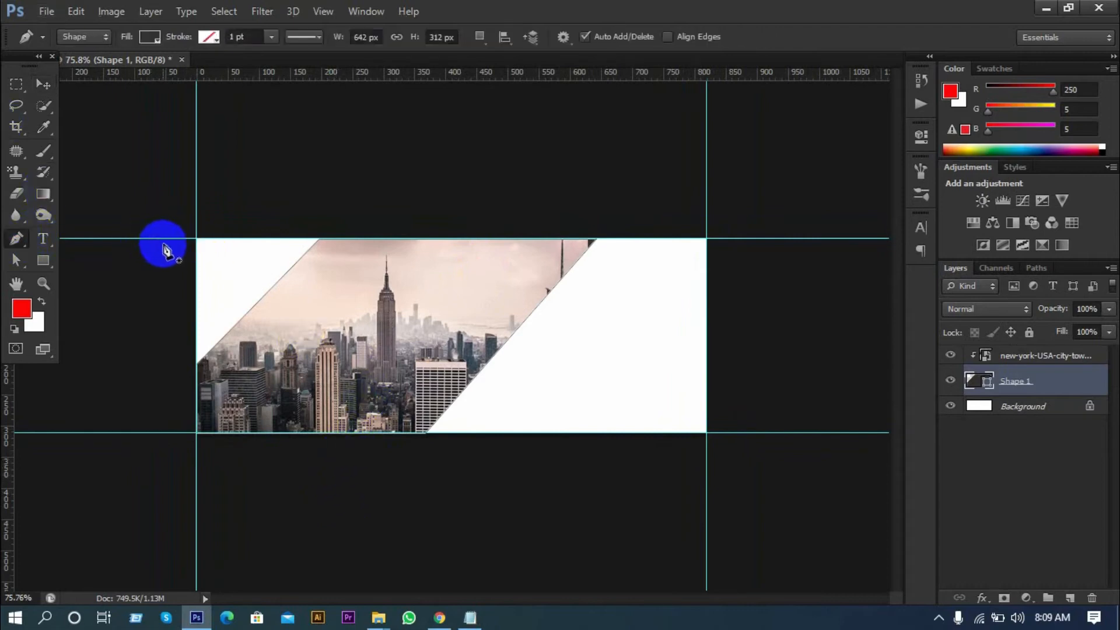
pyautogui.click(207, 275)
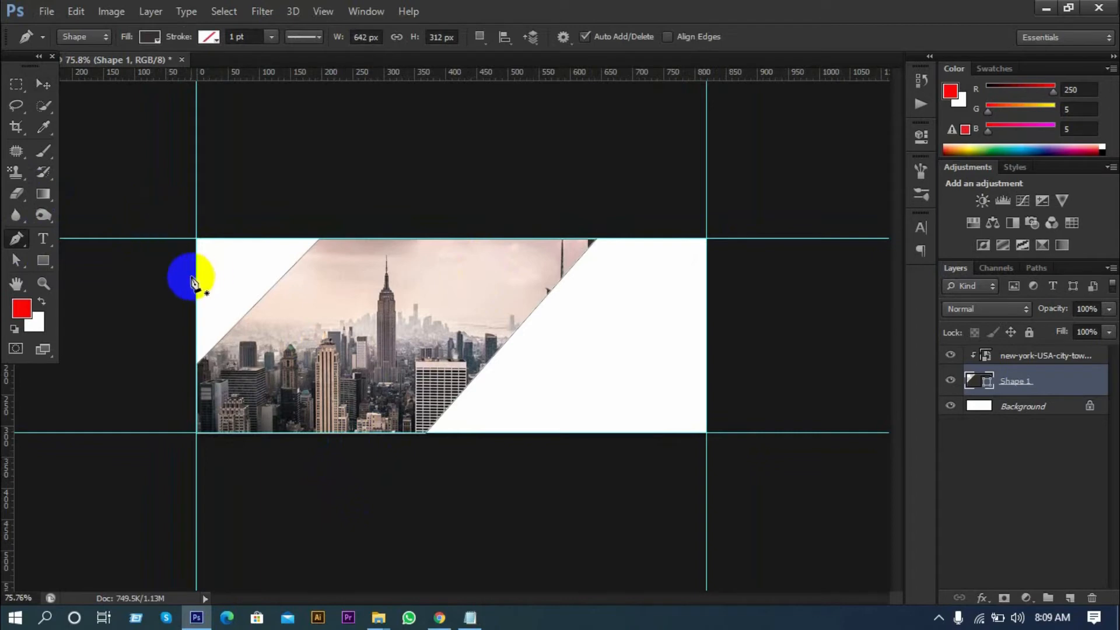
pyautogui.click(199, 271)
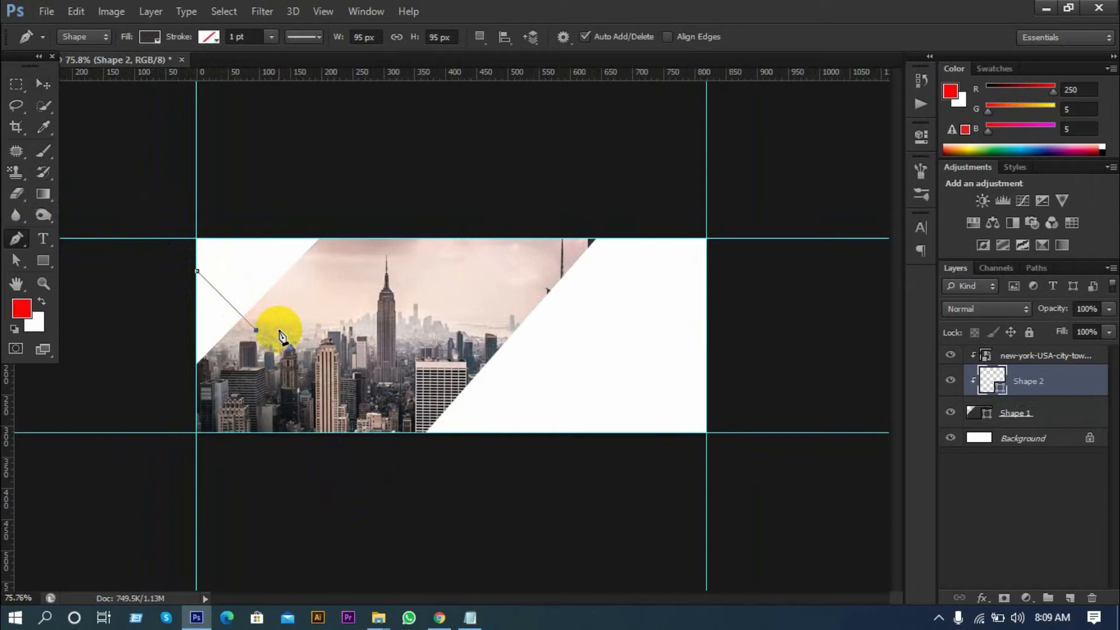
pyautogui.click(292, 241)
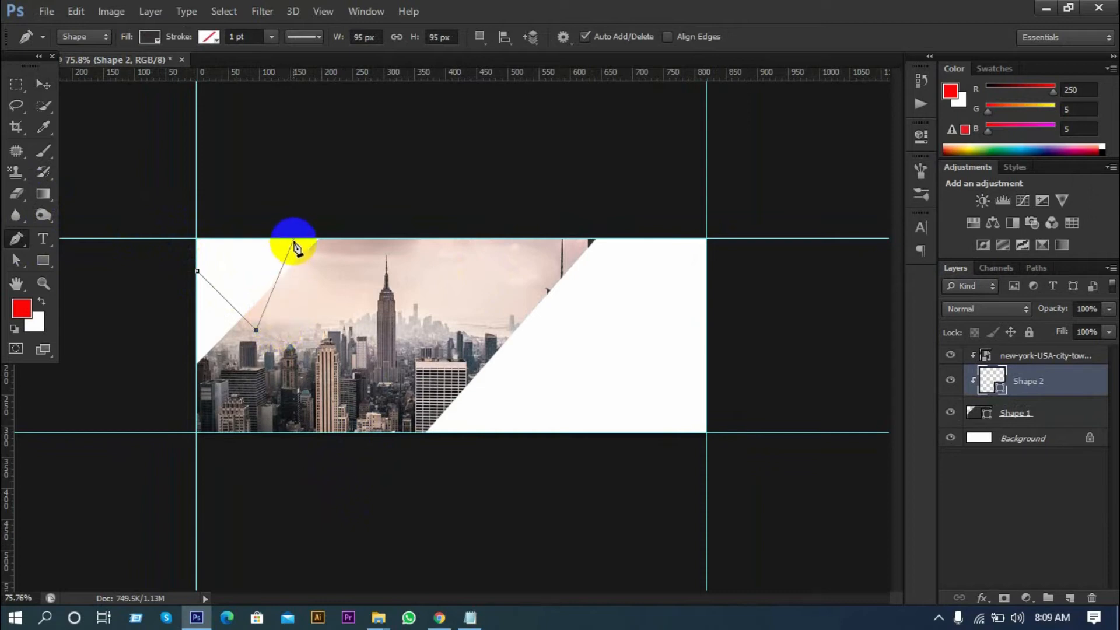
pyautogui.moveTo(295, 243); pyautogui.dragTo(348, 241)
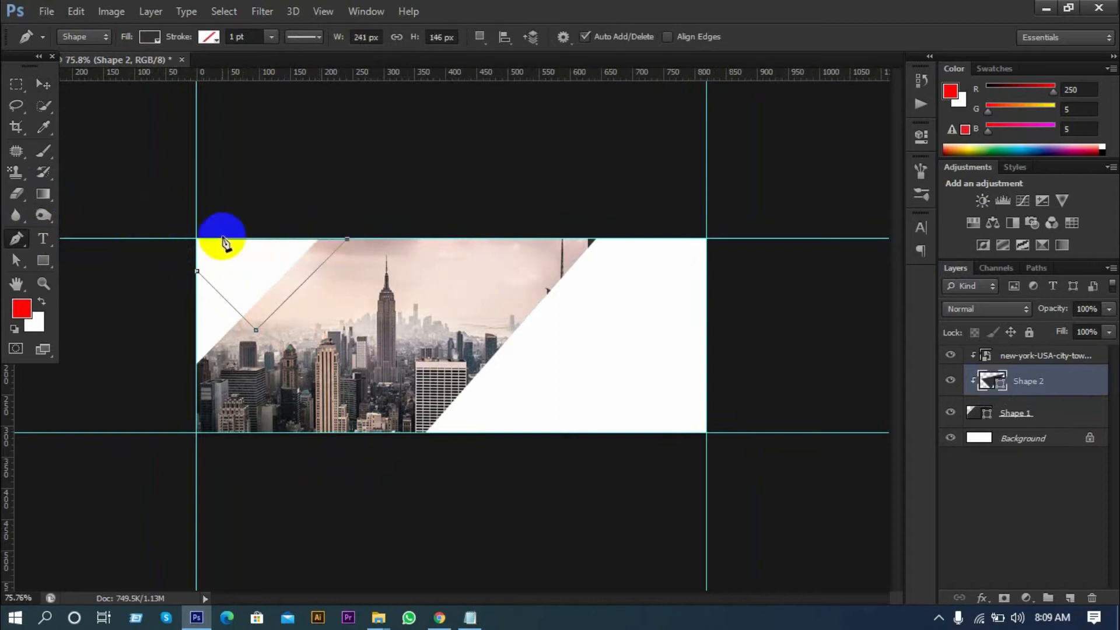
pyautogui.click(197, 241)
pyautogui.click(197, 272)
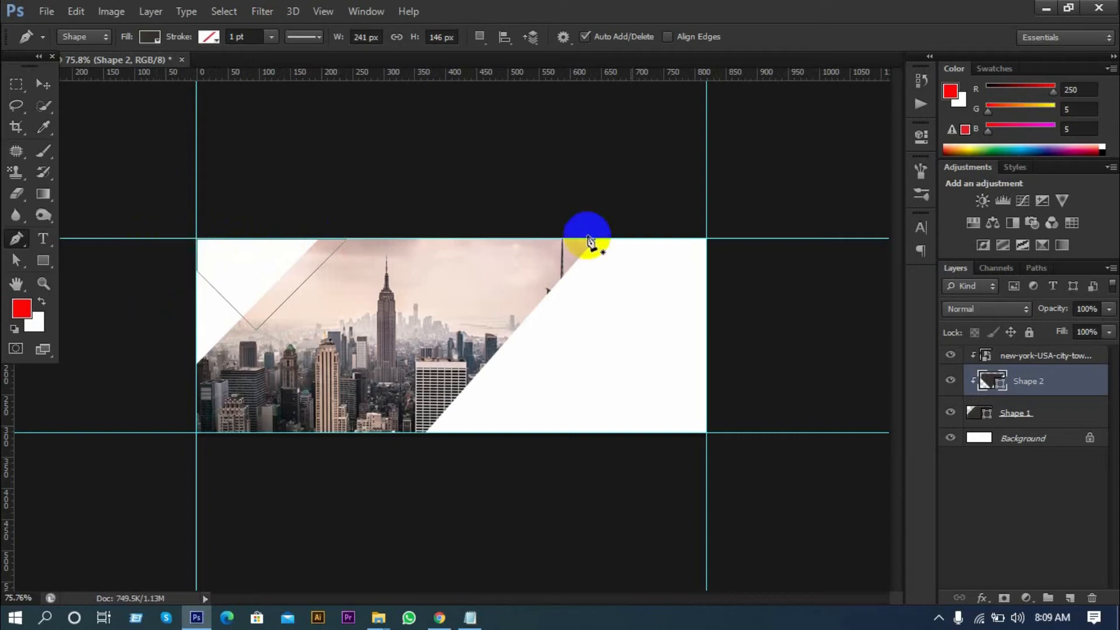
# - Move the Shape 2 layer above the skyline photo layer and change its fill color to #2f2f2f
pyautogui.moveTo(1017, 379); pyautogui.dragTo(1009, 343)
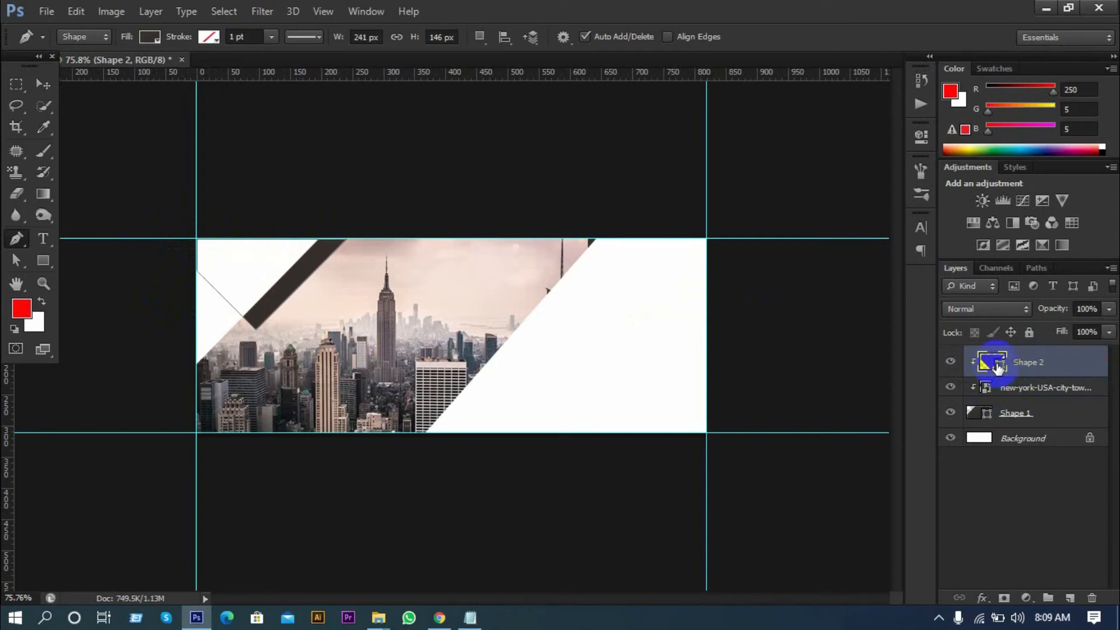
pyautogui.doubleClick(999, 365)
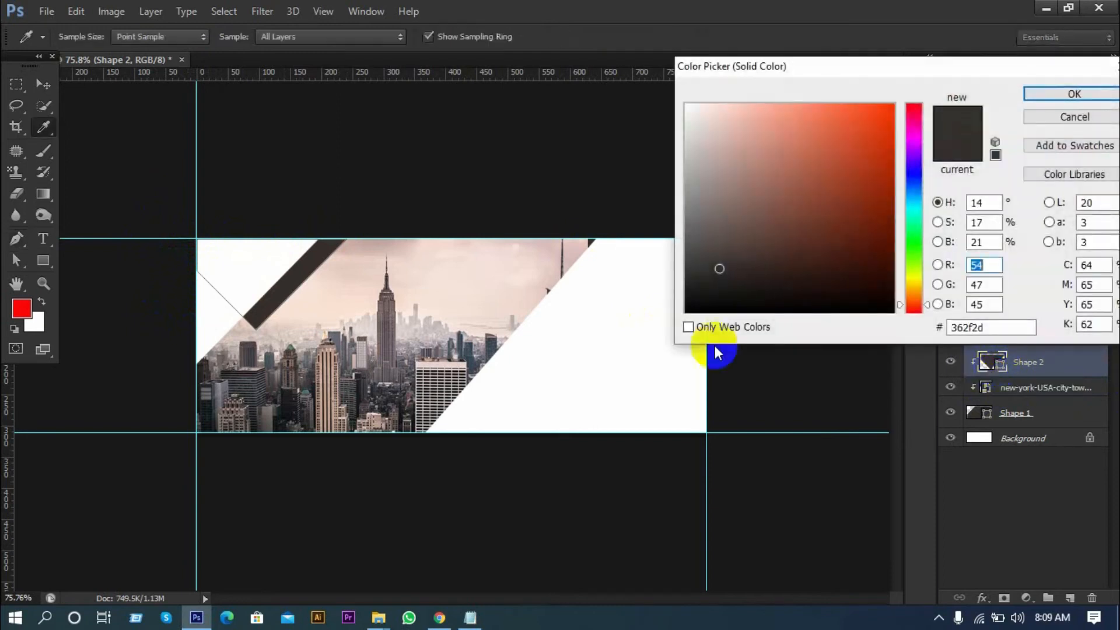
pyautogui.moveTo(700, 274); pyautogui.dragTo(683, 274)
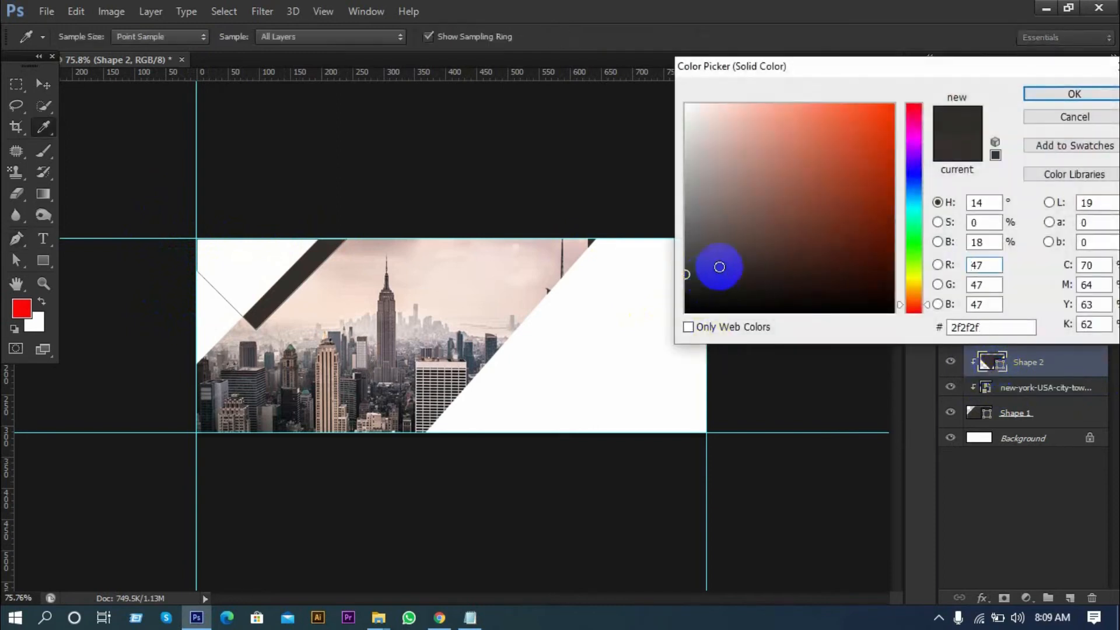
pyautogui.click(1046, 95)
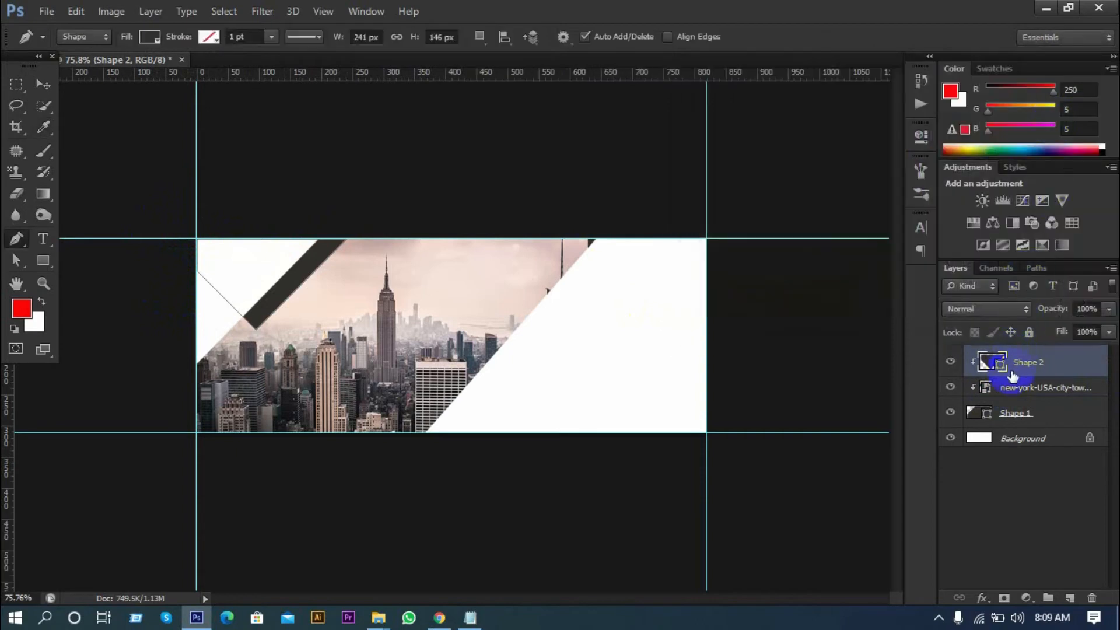
# - Release Shape 2 from its clipping mask and change its fill color to #191919
pyautogui.rightClick(1041, 365)
pyautogui.click(720, 274)
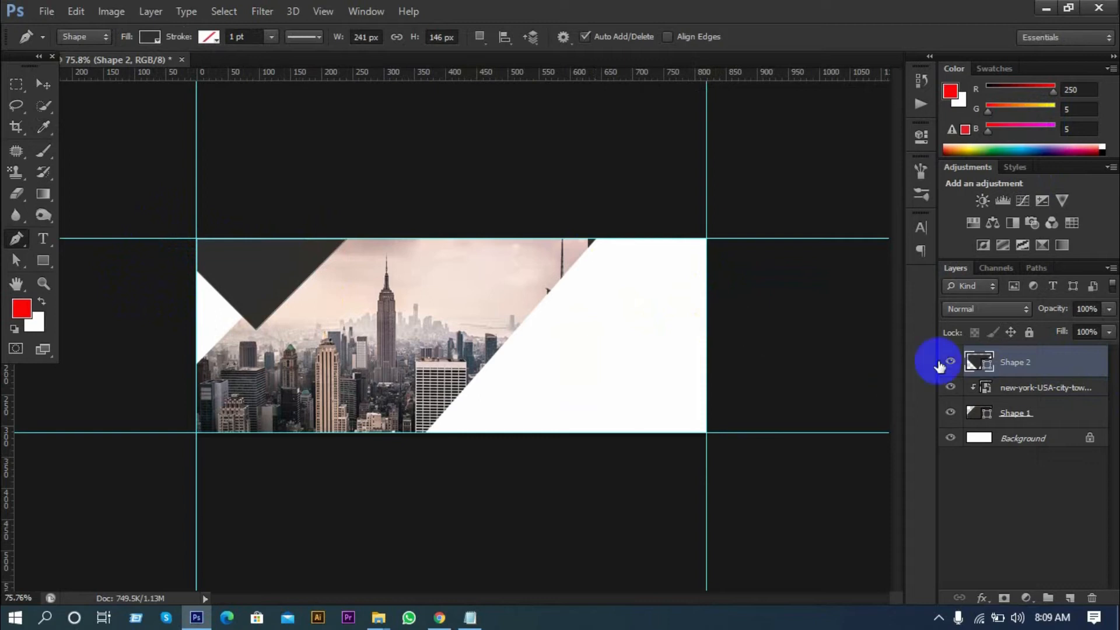
pyautogui.doubleClick(978, 362)
pyautogui.click(673, 296)
pyautogui.moveTo(672, 296); pyautogui.dragTo(669, 292)
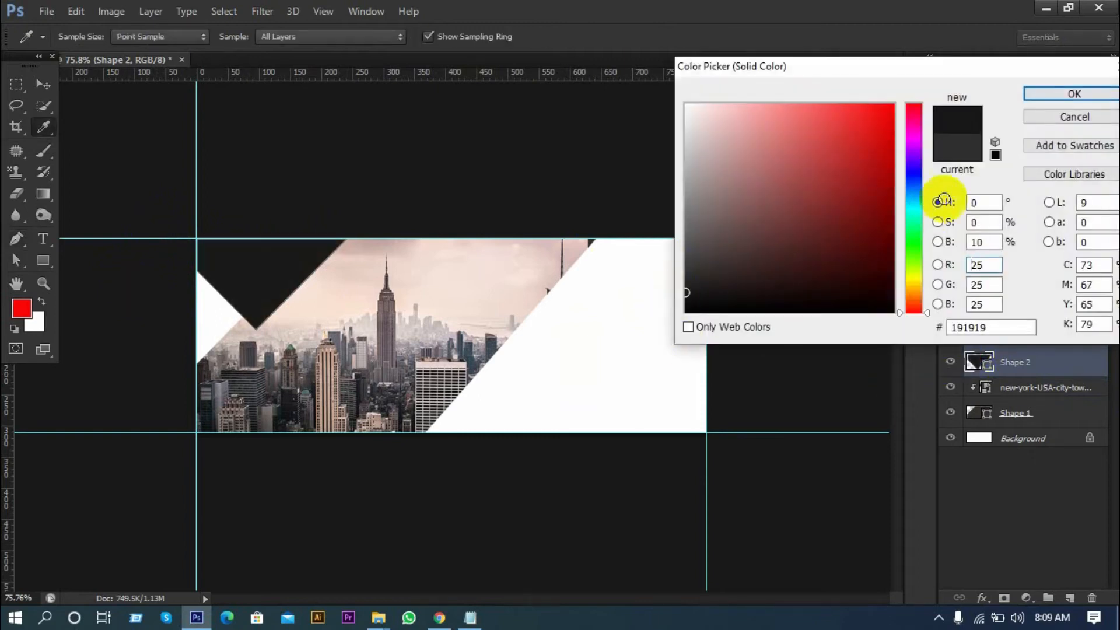
pyautogui.click(1044, 93)
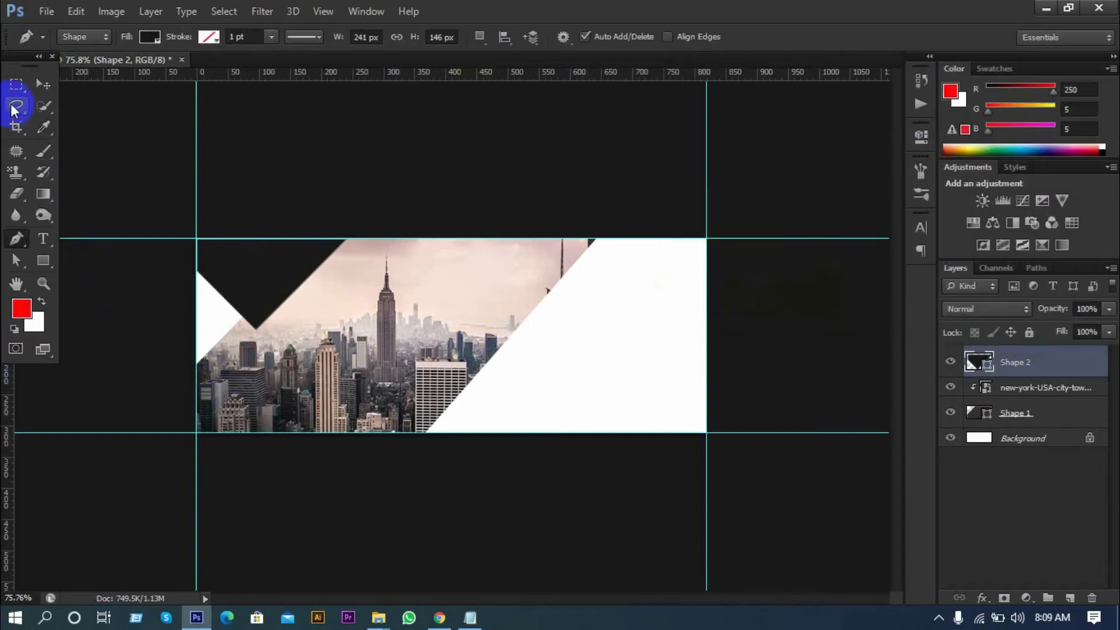
pyautogui.click(42, 84)
# - Draw a closed three-point Pen shape about 103 x 190 px on the canvas's left edge, with its tip overlapping the dark Shape 2
pyautogui.scroll(2, 121, 405)
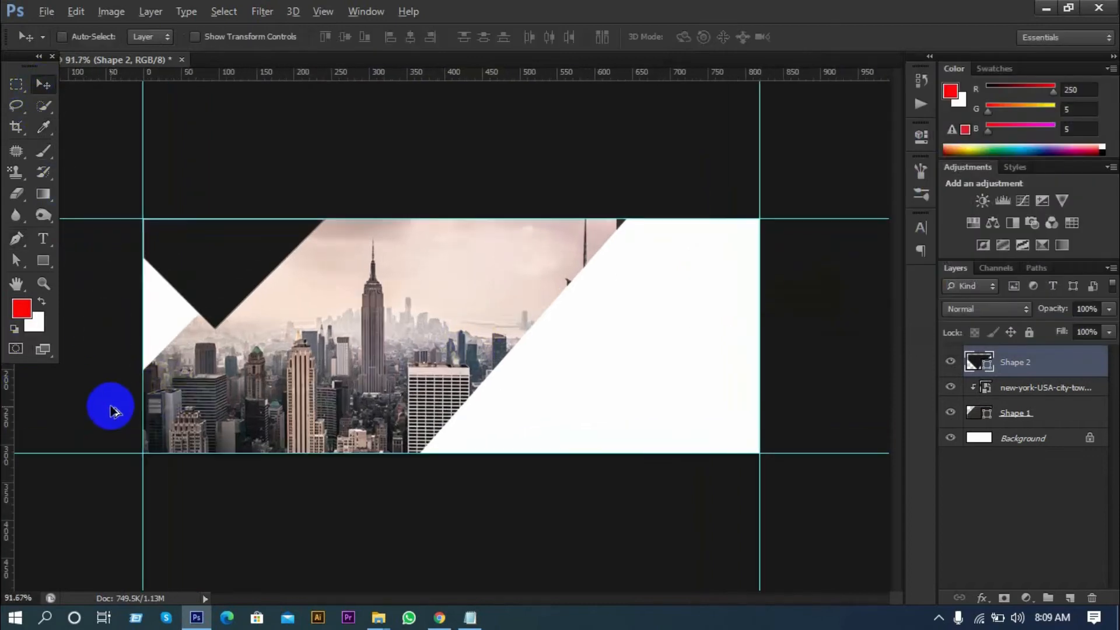
pyautogui.scroll(-1, 151, 384)
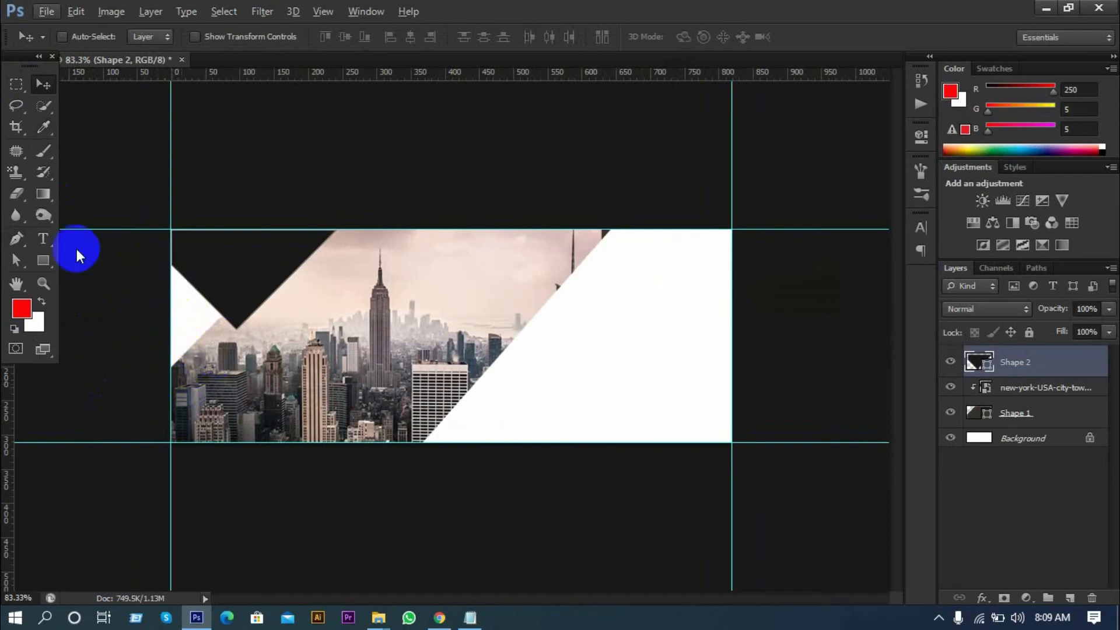
pyautogui.click(17, 237)
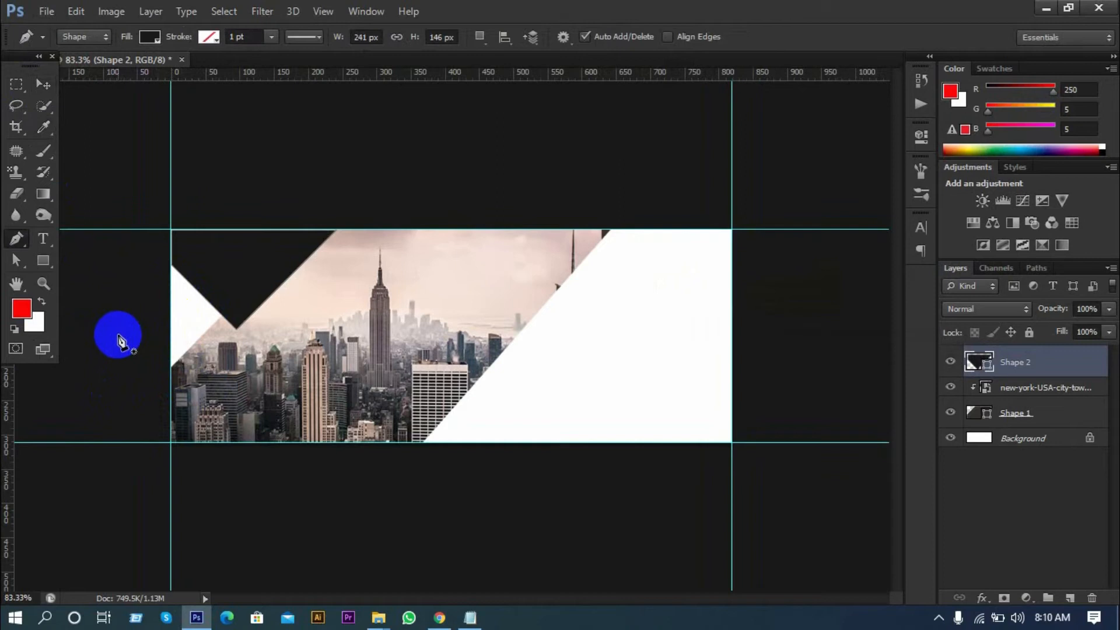
pyautogui.click(171, 370)
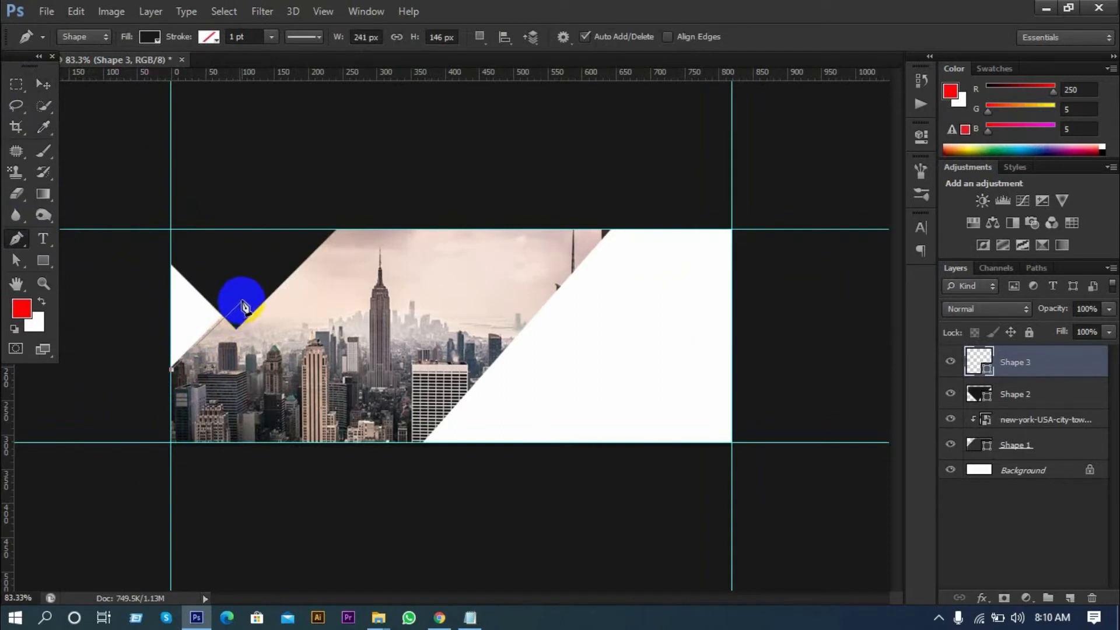
pyautogui.click(242, 301)
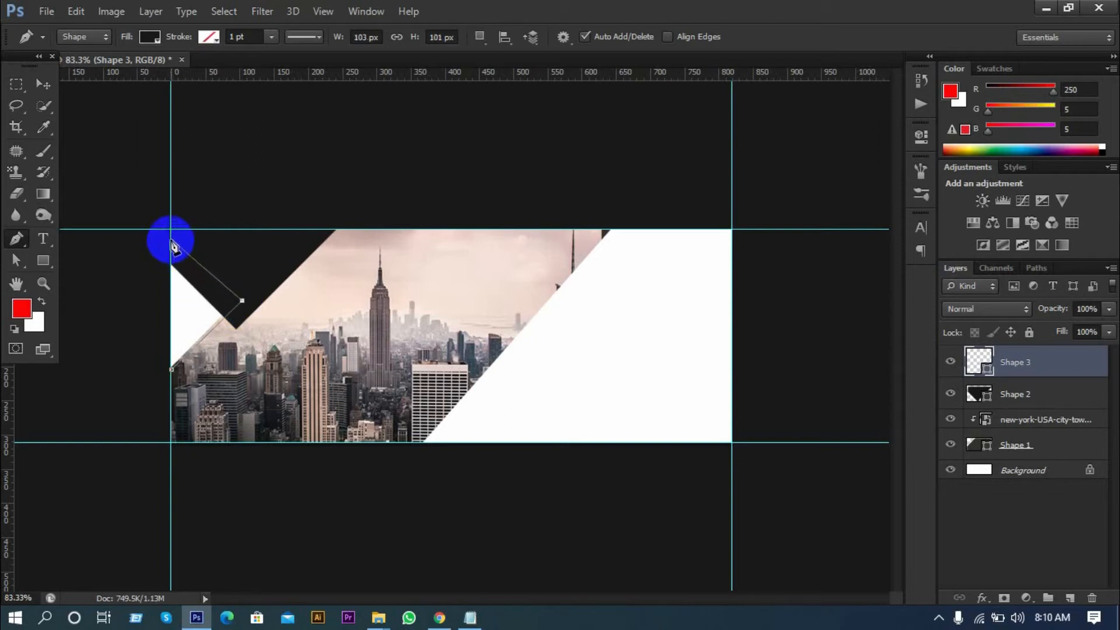
pyautogui.click(172, 241)
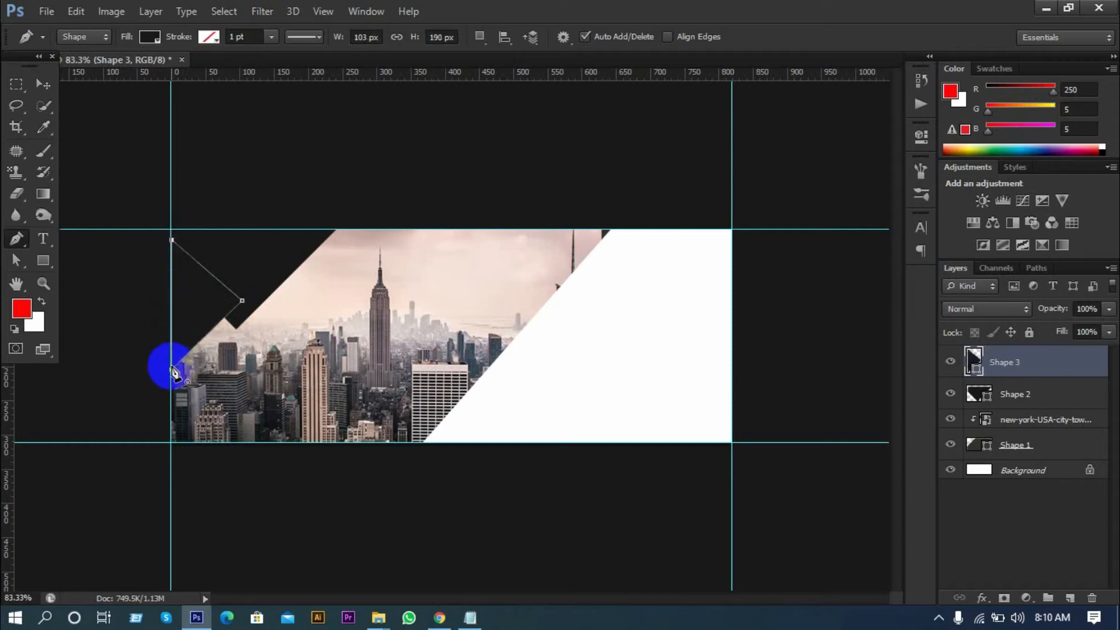
pyautogui.click(172, 371)
# - Change the fill color of Shape 3 to orange #d97500
pyautogui.click(970, 359)
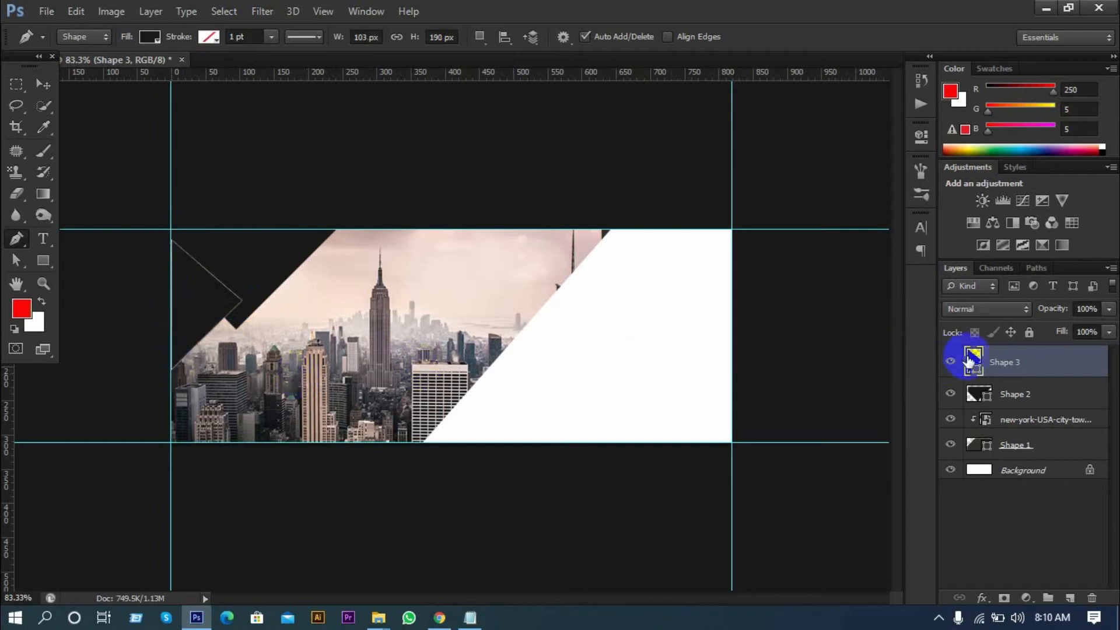
pyautogui.doubleClick(971, 362)
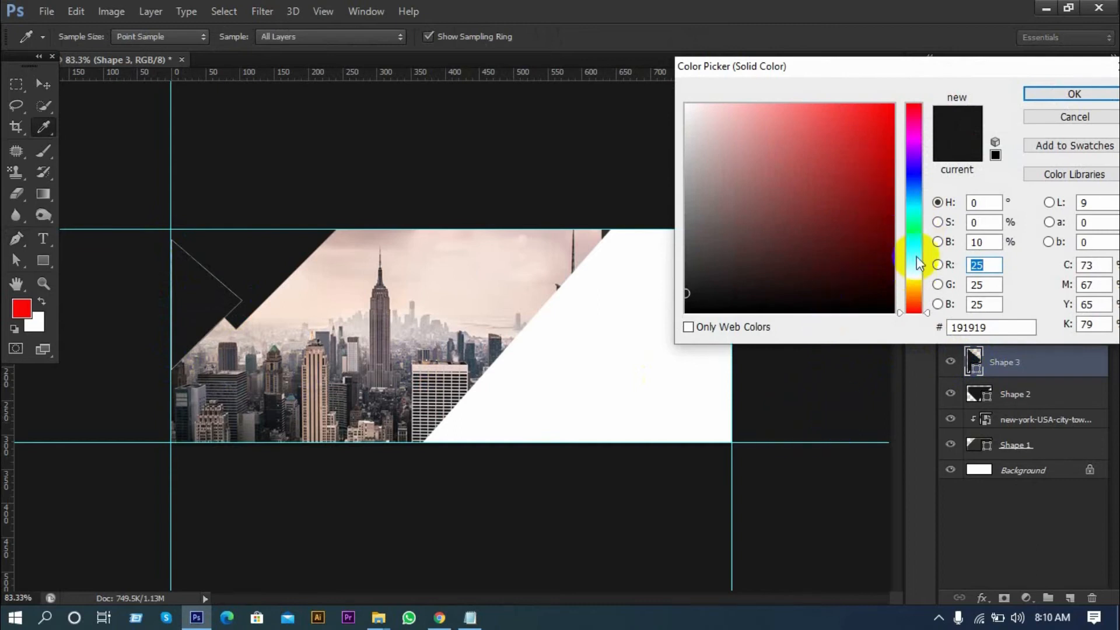
pyautogui.click(916, 285)
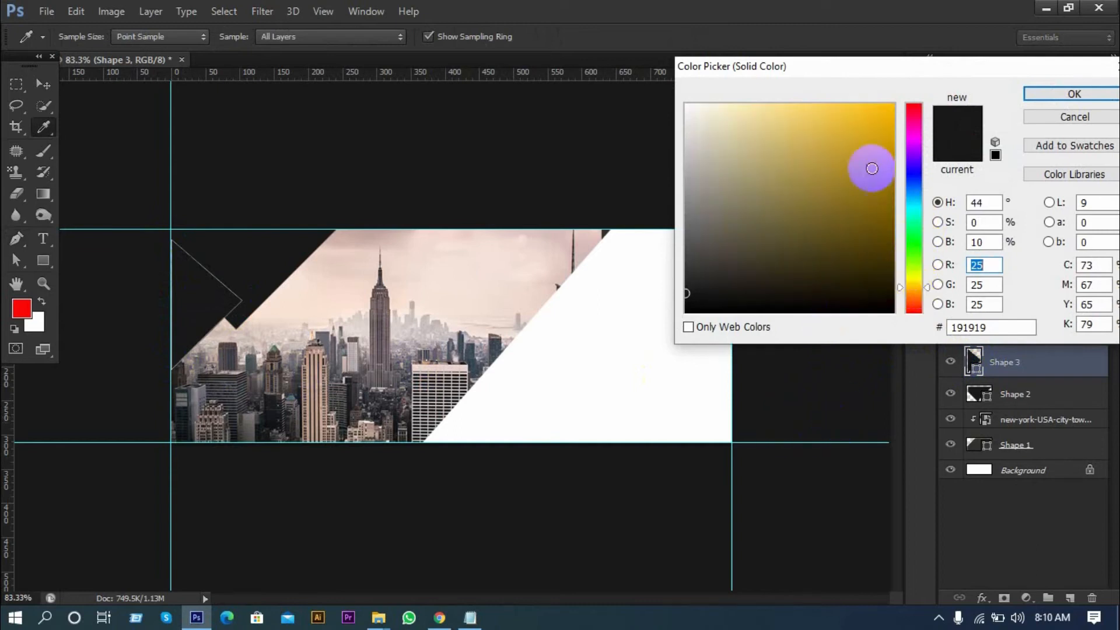
pyautogui.moveTo(869, 168); pyautogui.dragTo(905, 134)
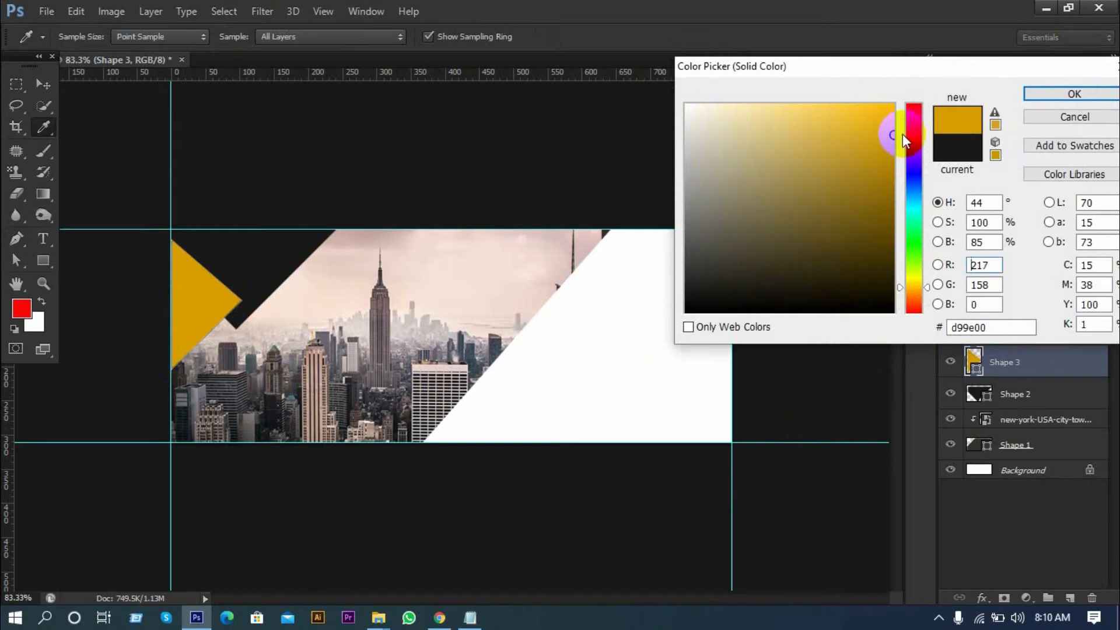
pyautogui.moveTo(917, 290); pyautogui.dragTo(917, 294)
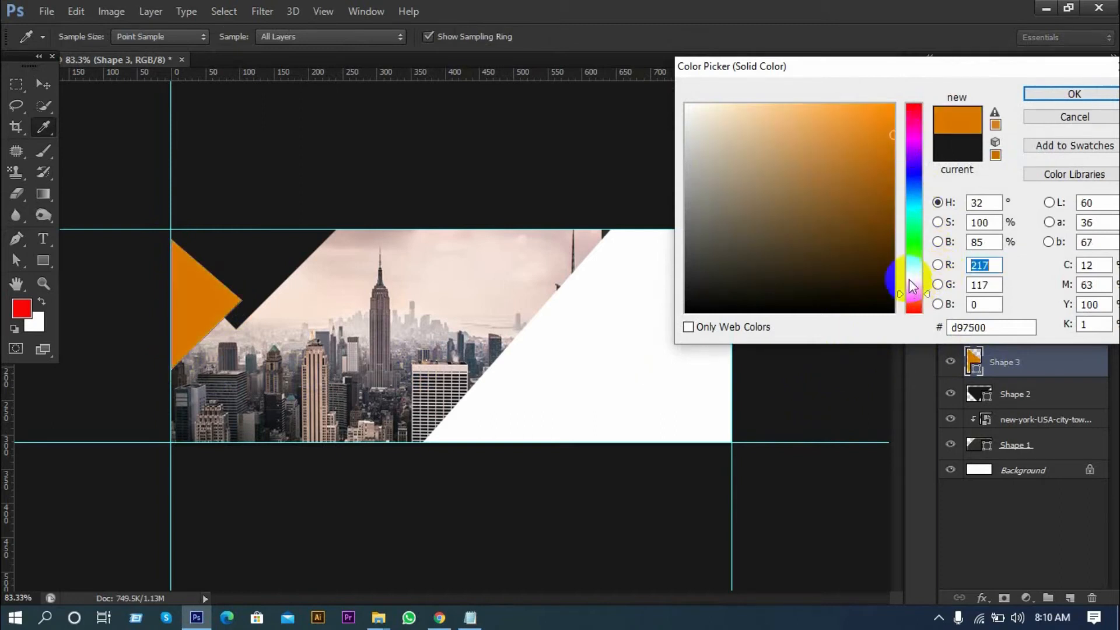
pyautogui.click(1030, 97)
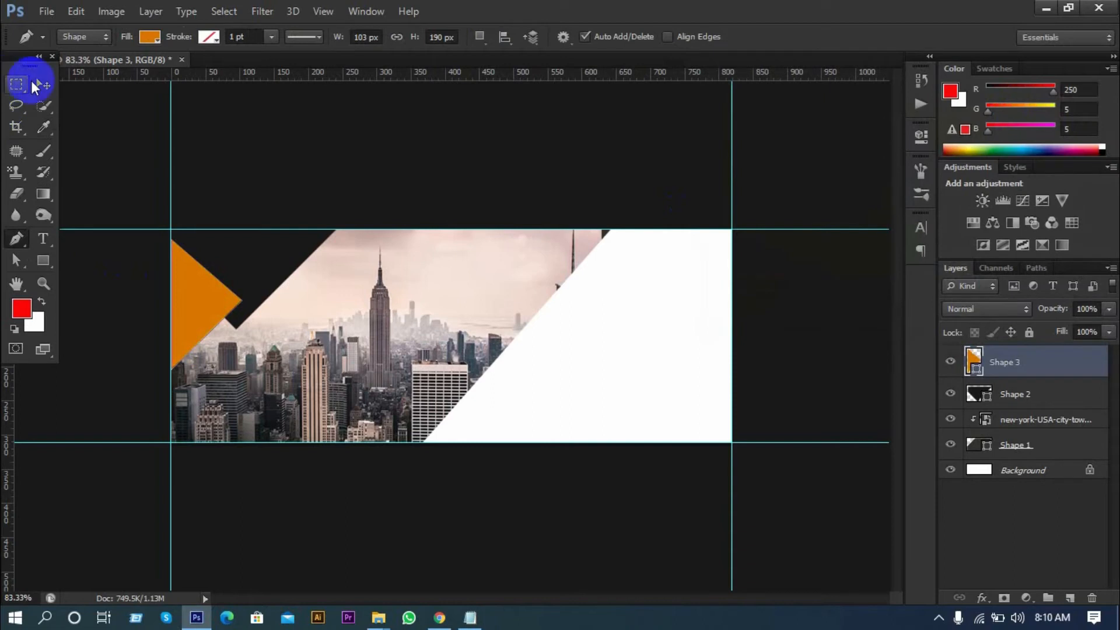
pyautogui.click(43, 84)
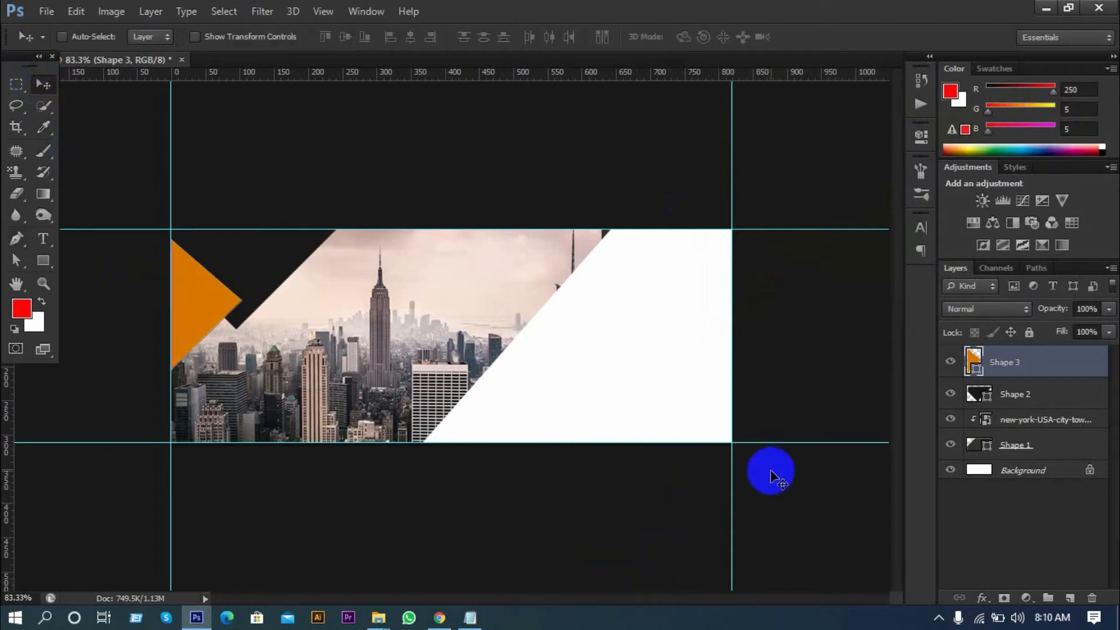
# - Change the fill color of Shape 3 to red #d90000
pyautogui.doubleClick(973, 359)
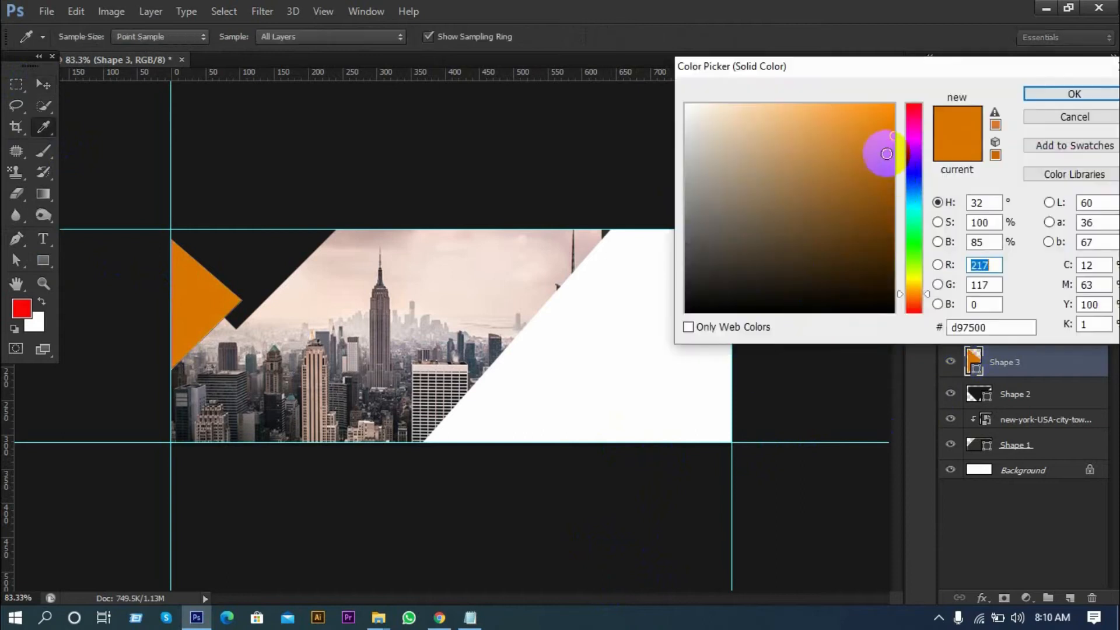
pyautogui.click(912, 115)
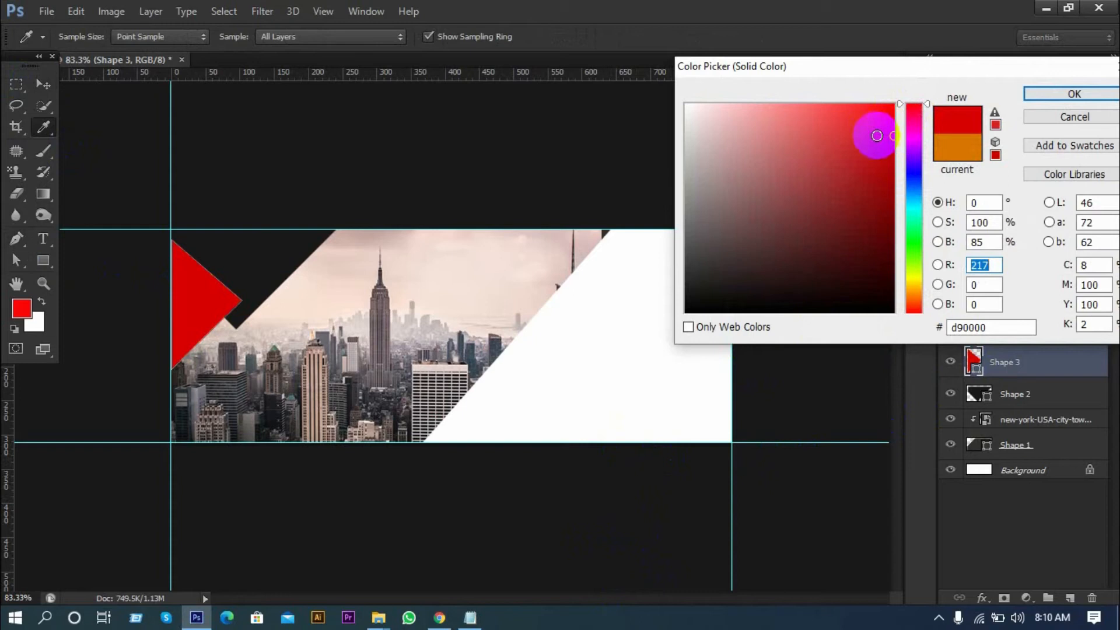
pyautogui.click(1041, 98)
# - Duplicate the red triangle, rotate the copy 90° and place it against the canvas's upper edge, over the skyline photo's upper-right corner
pyautogui.press('v')
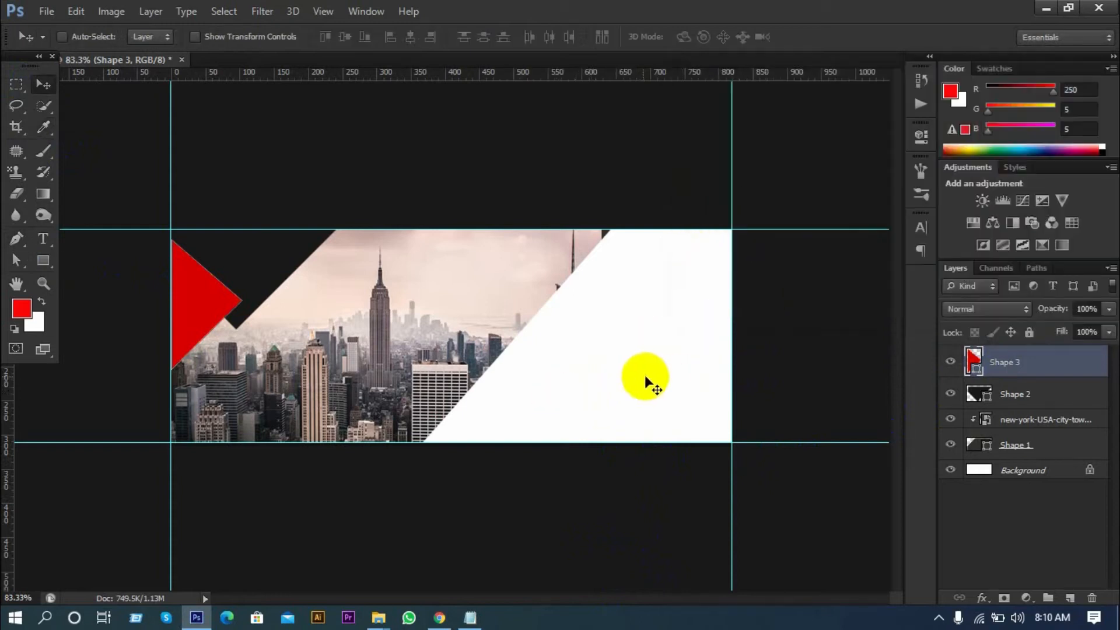
pyautogui.moveTo(178, 318); pyautogui.dragTo(595, 300)
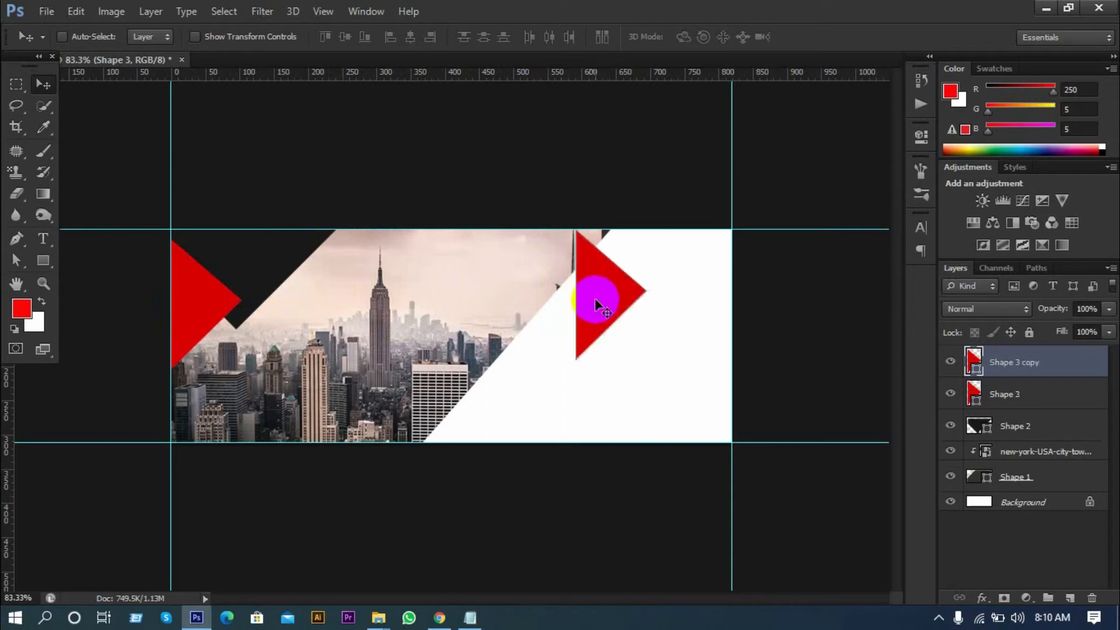
pyautogui.hotkey('ctrl', 't')
pyautogui.moveTo(698, 264); pyautogui.dragTo(724, 369)
pyautogui.moveTo(610, 295); pyautogui.dragTo(617, 260)
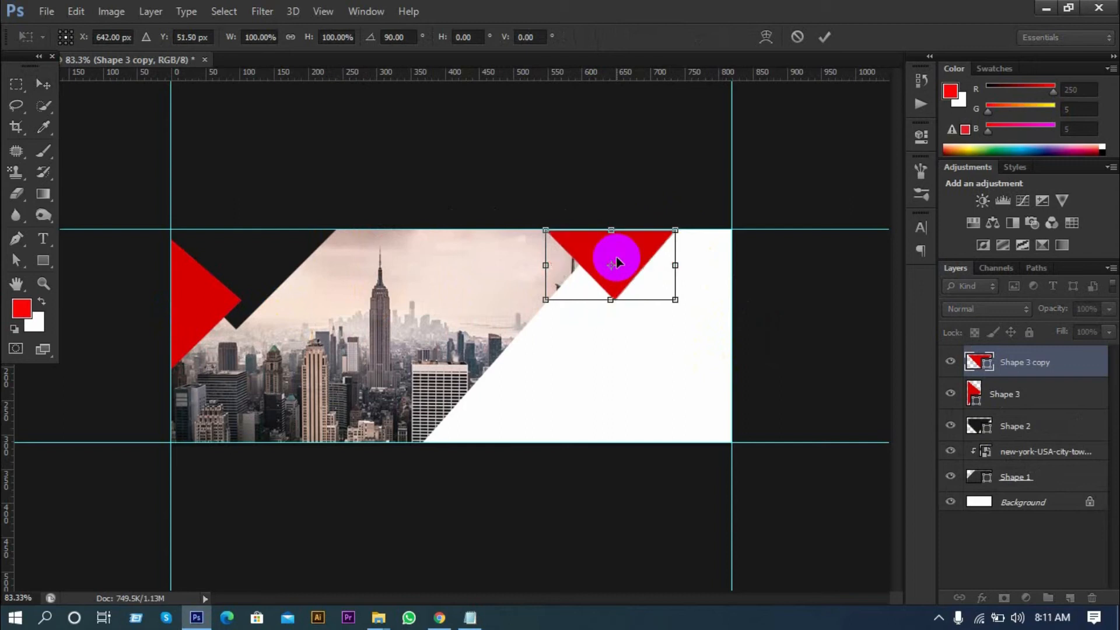
pyautogui.click(816, 43)
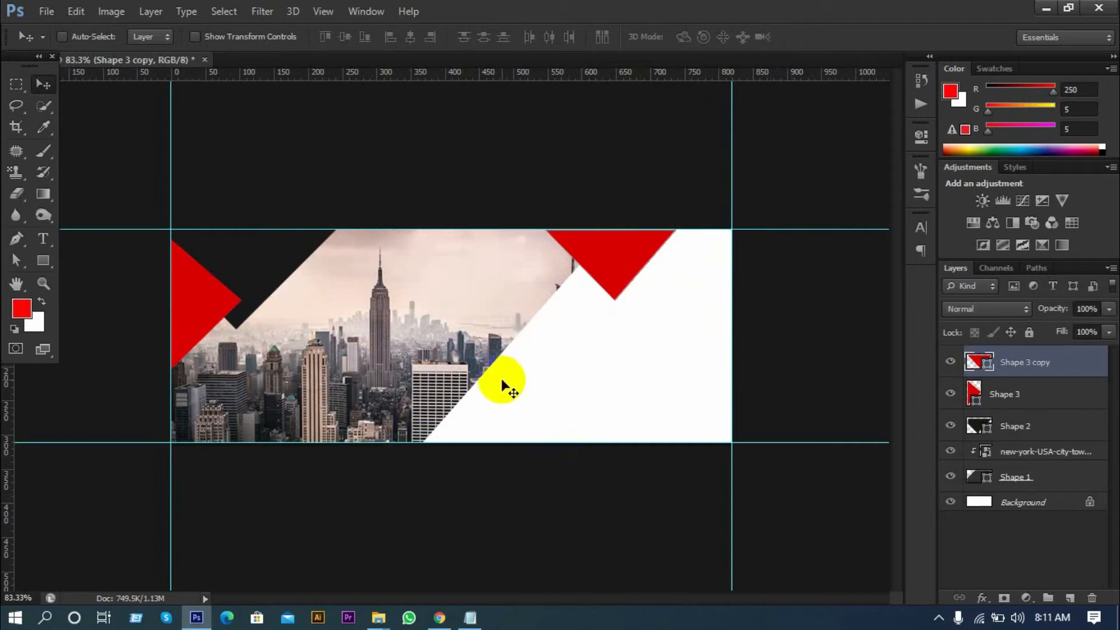
# - Draw a closed five-point Pen shape about 422 x 312 px covering the canvas's right side, following the skyline photo's slanted edge
pyautogui.click(18, 239)
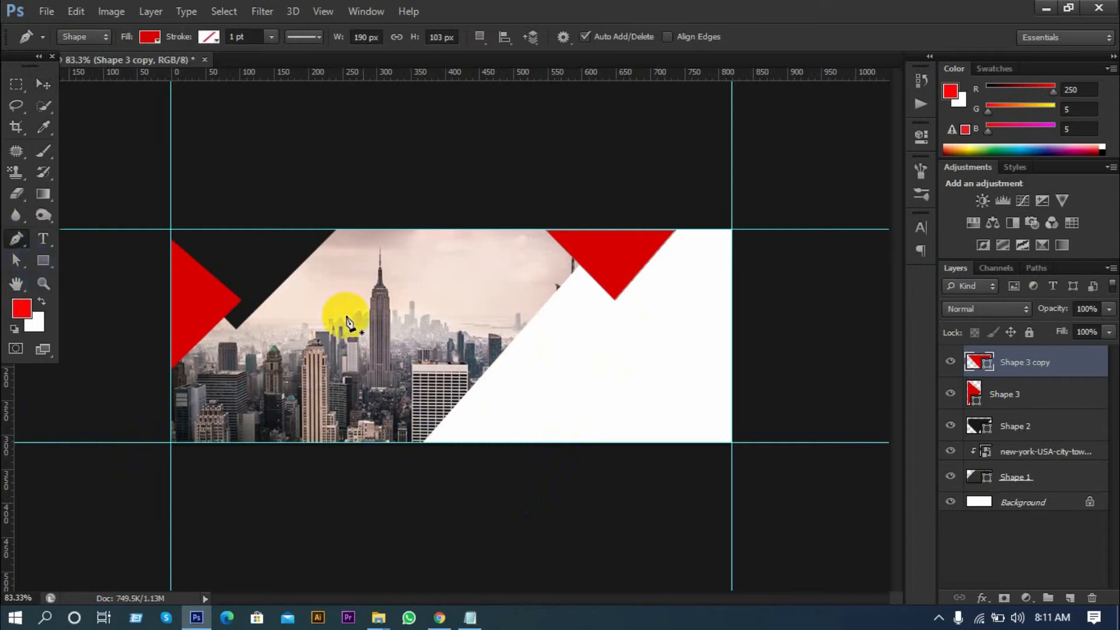
pyautogui.click(611, 231)
pyautogui.click(502, 339)
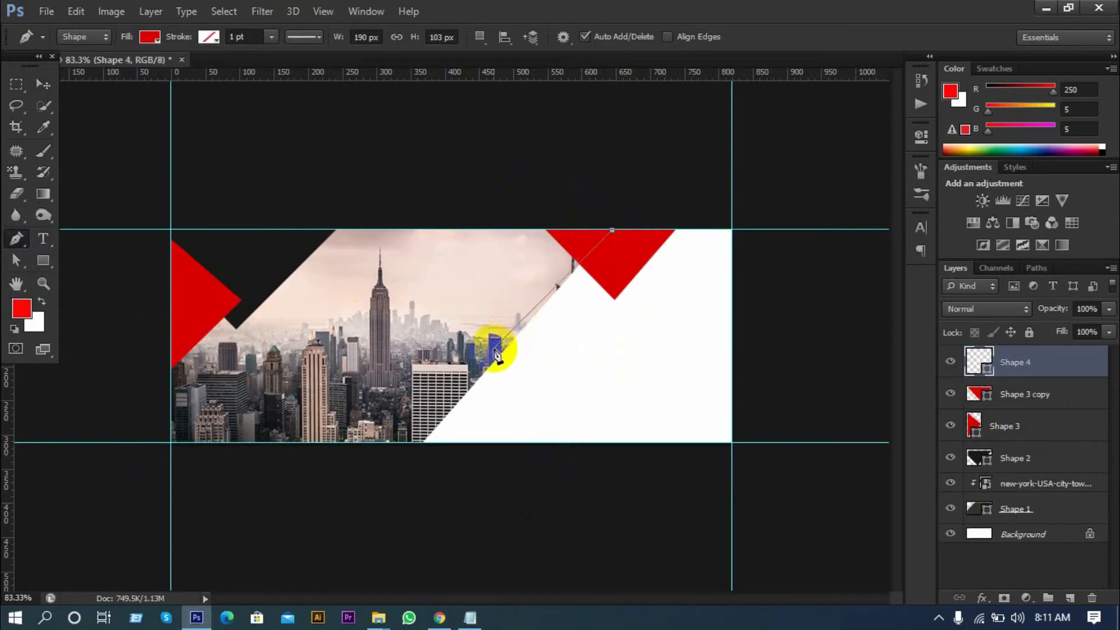
pyautogui.click(493, 338)
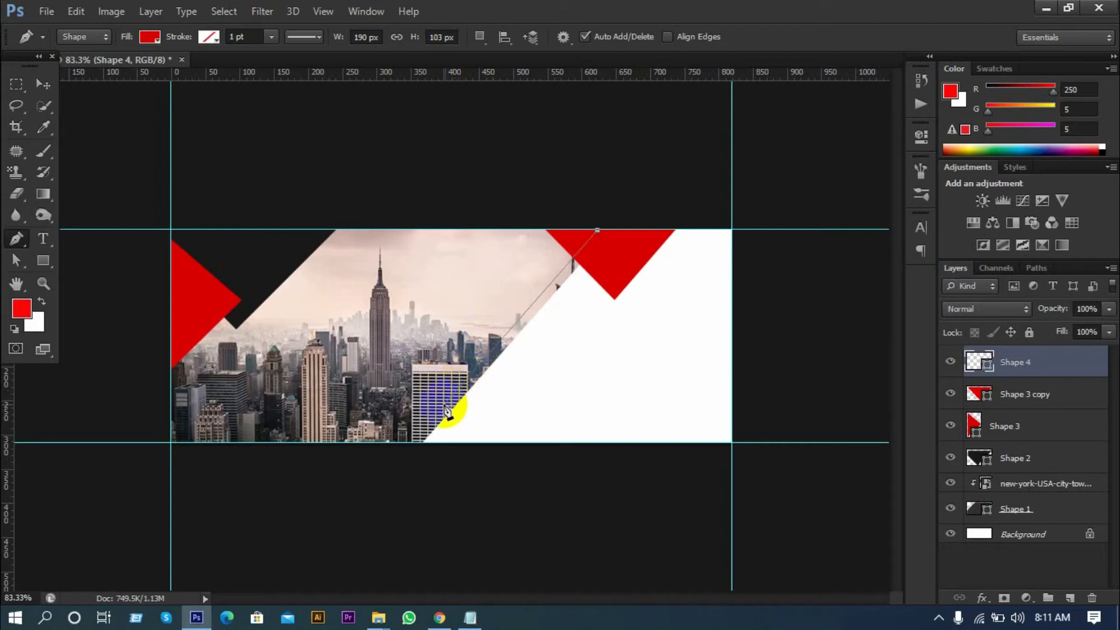
pyautogui.moveTo(444, 405); pyautogui.dragTo(494, 446)
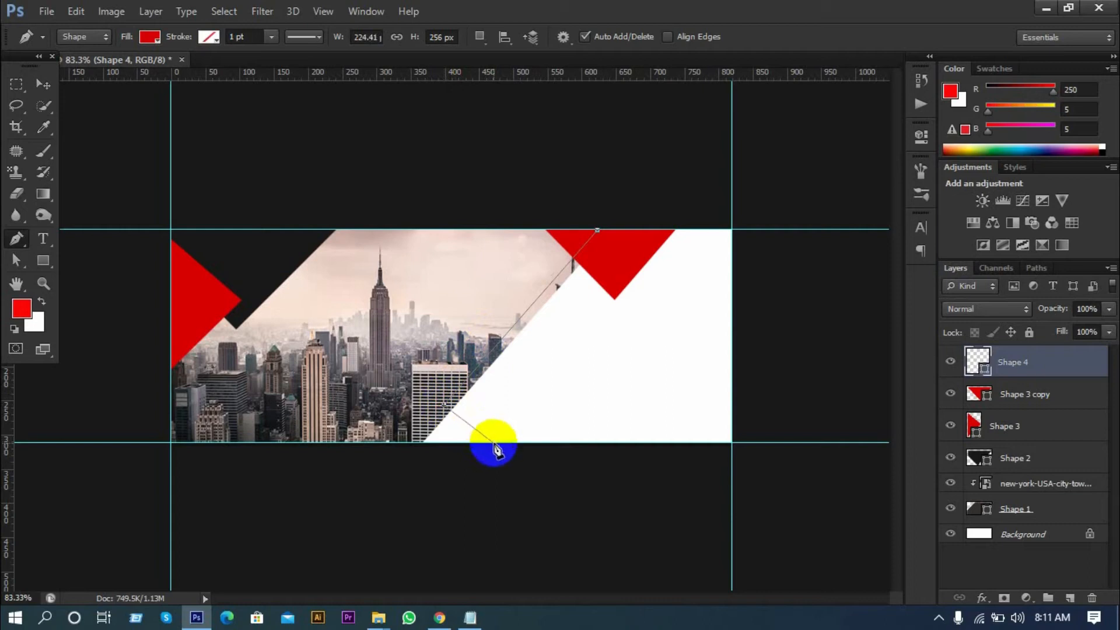
pyautogui.click(496, 445)
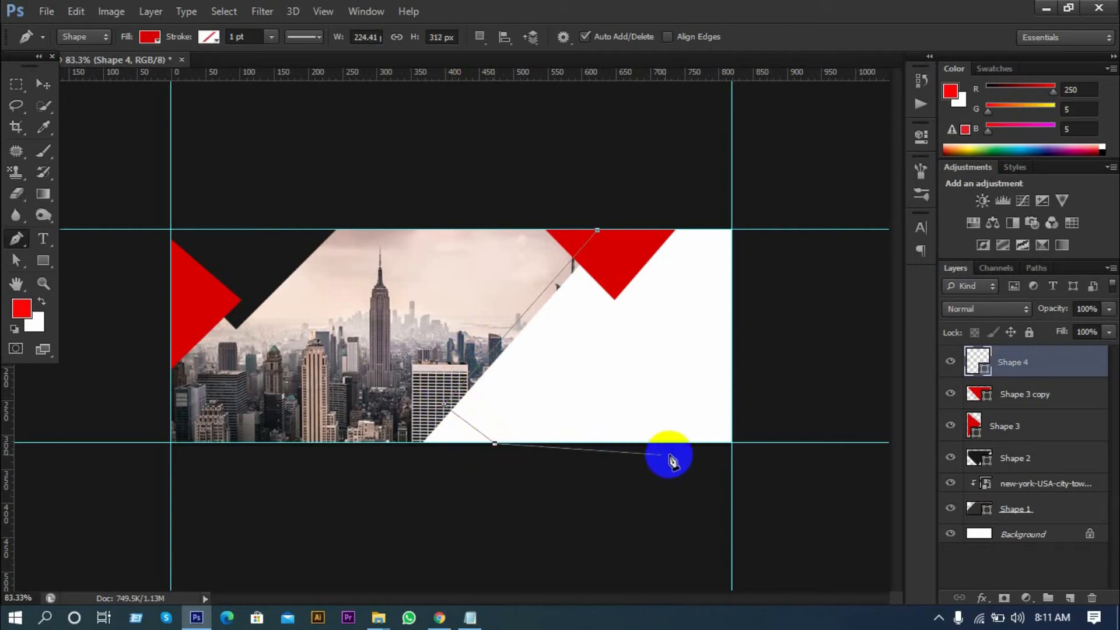
pyautogui.click(732, 444)
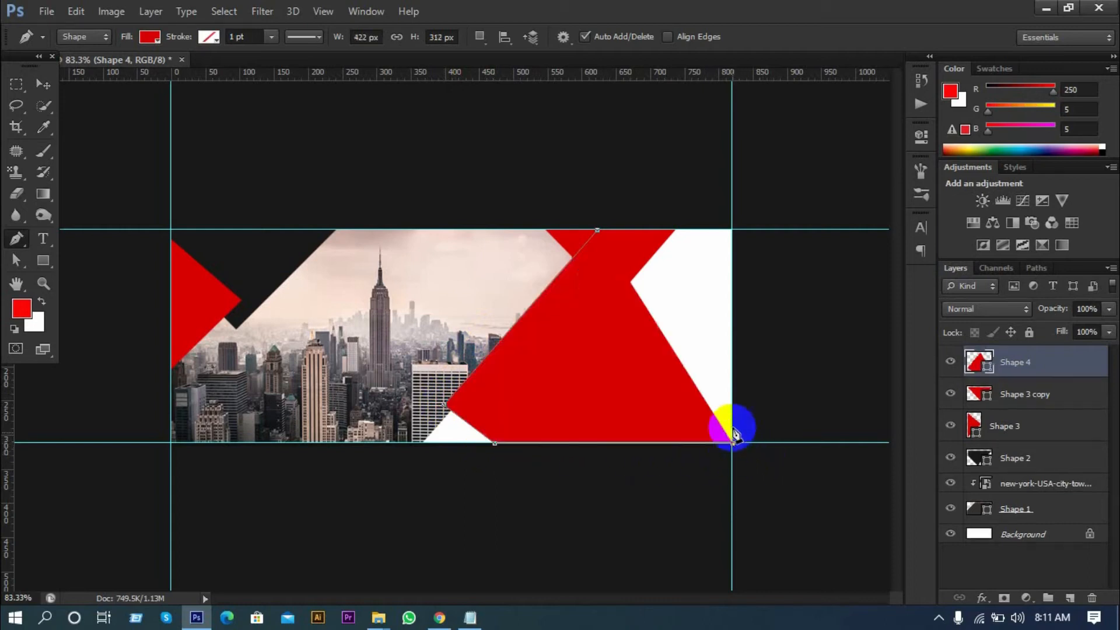
pyautogui.click(733, 229)
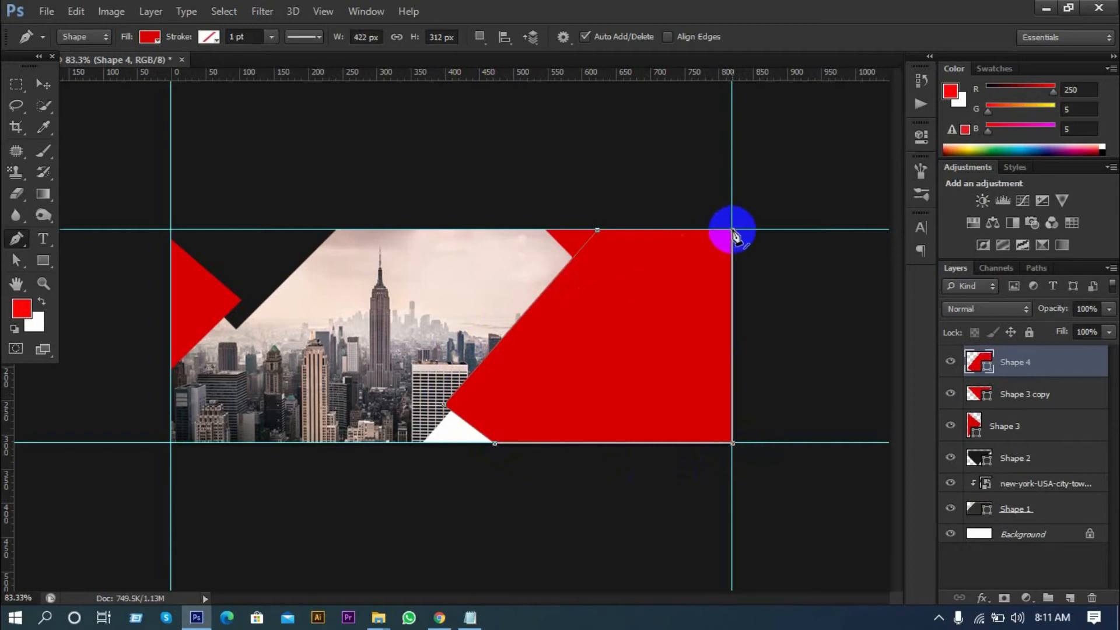
pyautogui.click(596, 230)
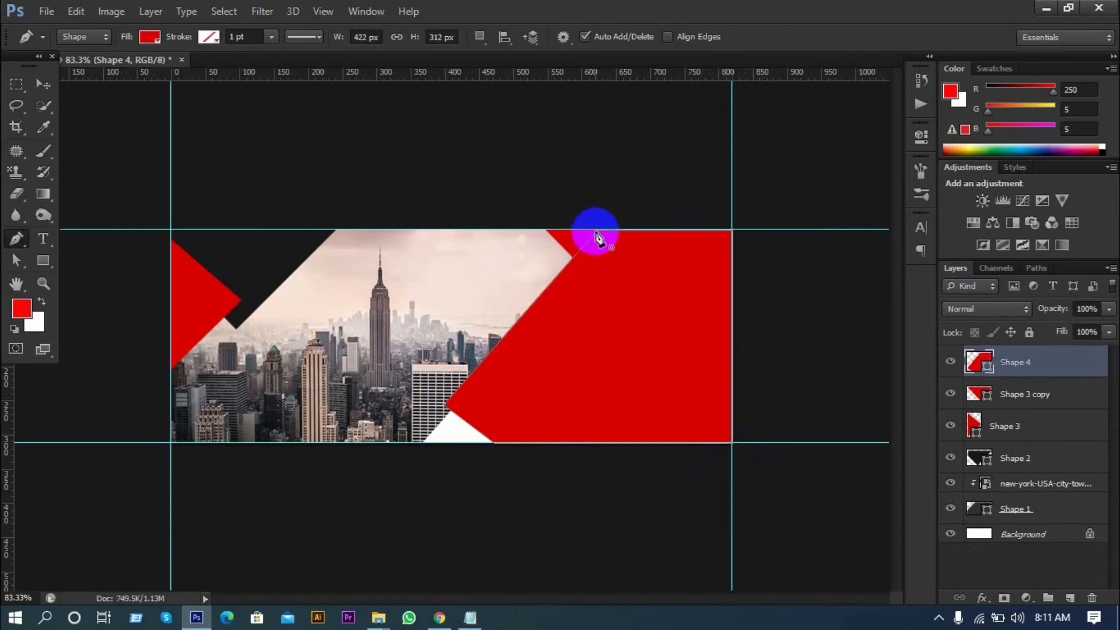
# - Move the Shape 4 layer below Shape 3 copy and change its fill color to #131313
pyautogui.moveTo(1030, 365); pyautogui.dragTo(974, 412)
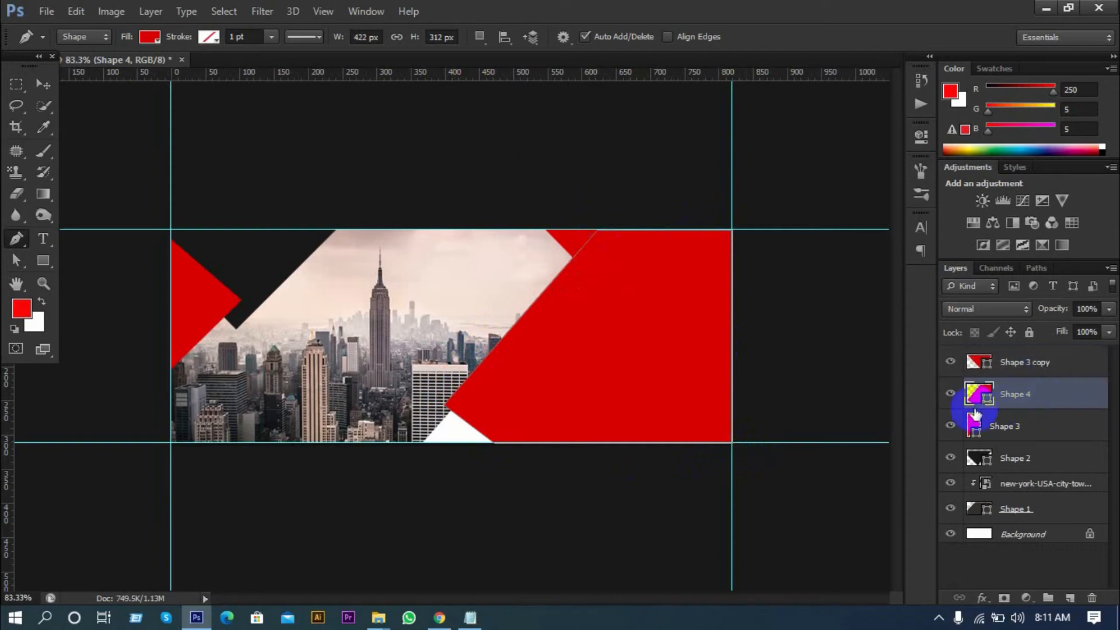
pyautogui.doubleClick(975, 400)
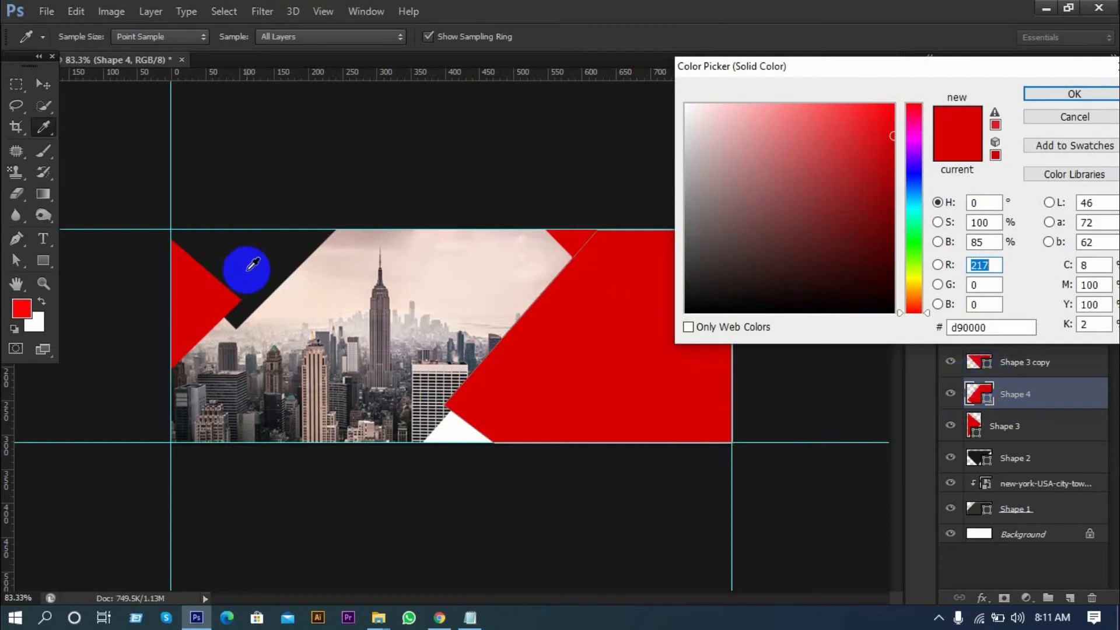
pyautogui.click(253, 266)
pyautogui.click(681, 302)
pyautogui.moveTo(681, 302); pyautogui.dragTo(683, 299)
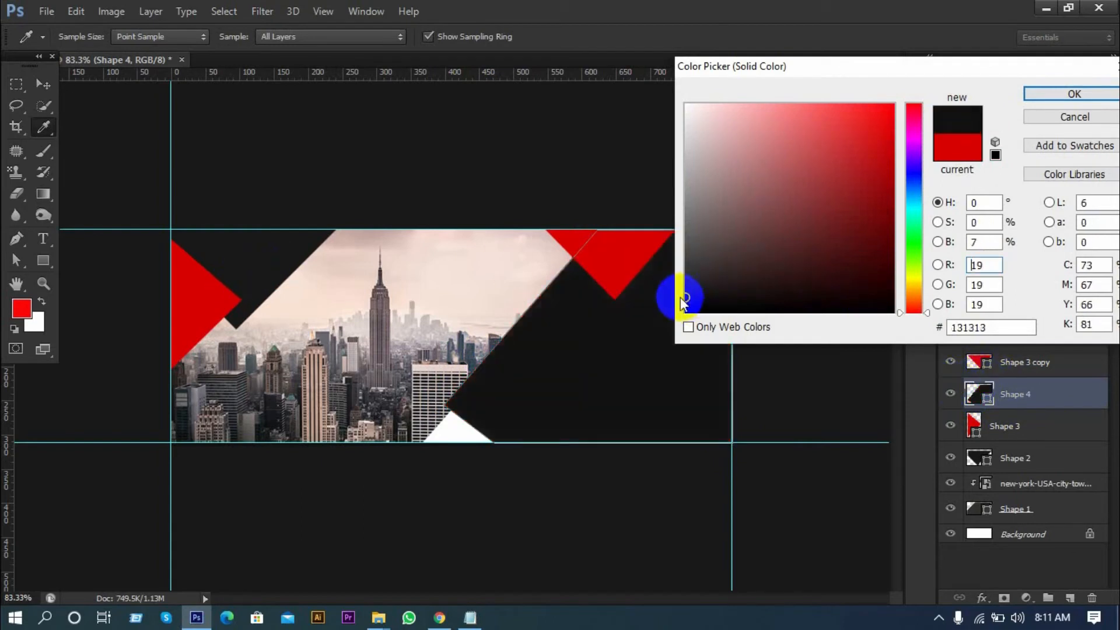
pyautogui.click(1038, 95)
pyautogui.click(45, 86)
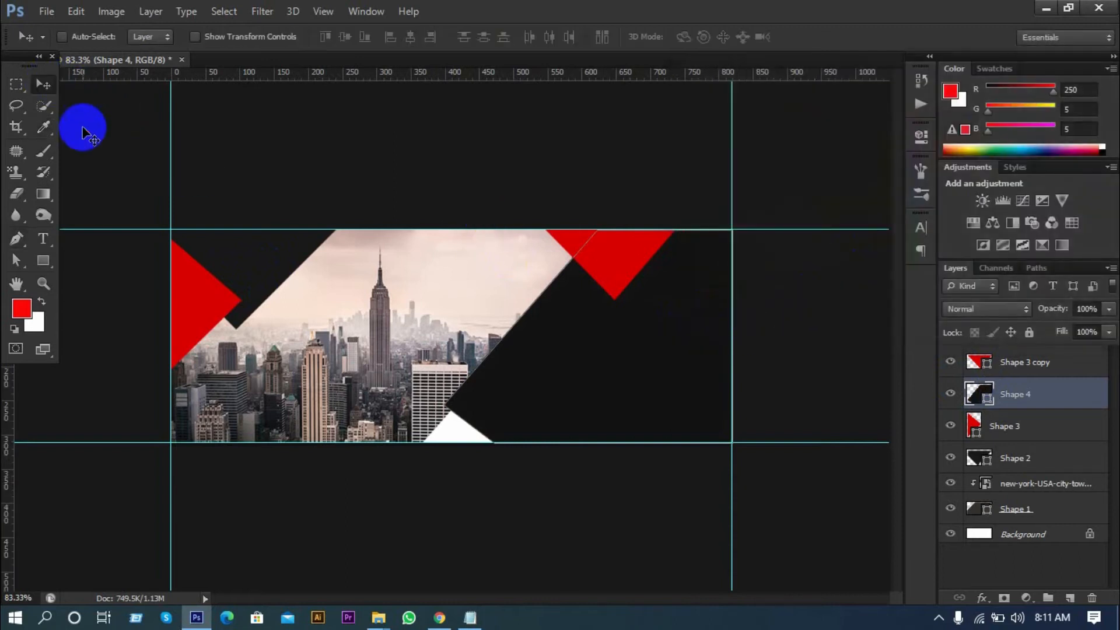
# - Match Shape 4's fill color to the black shape in the canvas's upper-left corner by sampling it
pyautogui.scroll(2, 160, 300)
pyautogui.doubleClick(983, 395)
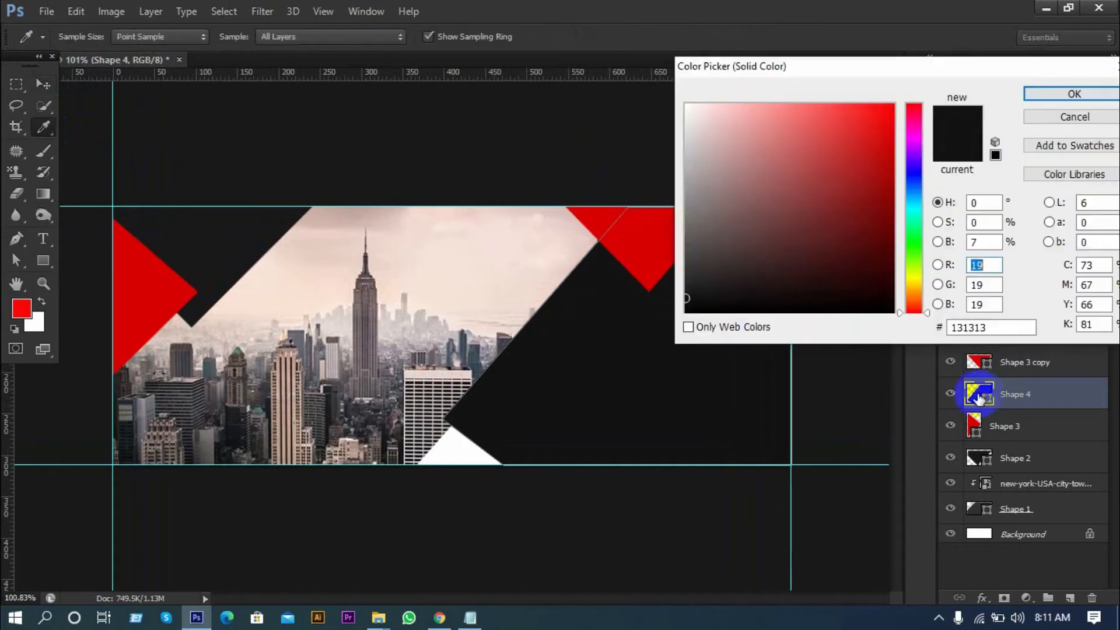
pyautogui.click(1096, 128)
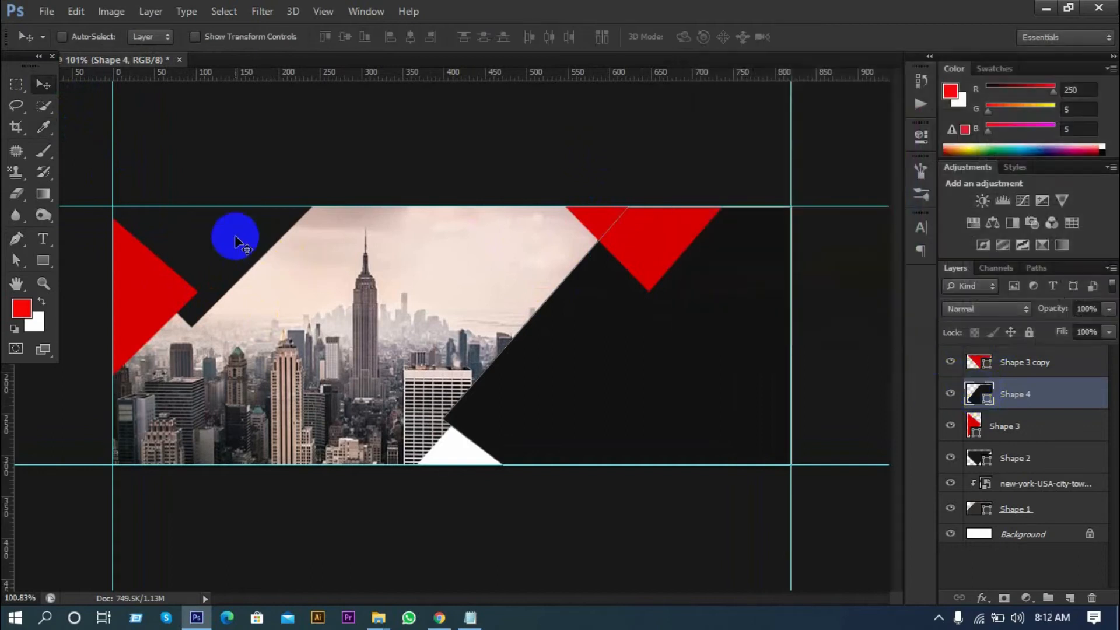
pyautogui.doubleClick(971, 396)
pyautogui.click(219, 242)
pyautogui.click(499, 228)
pyautogui.click(1047, 93)
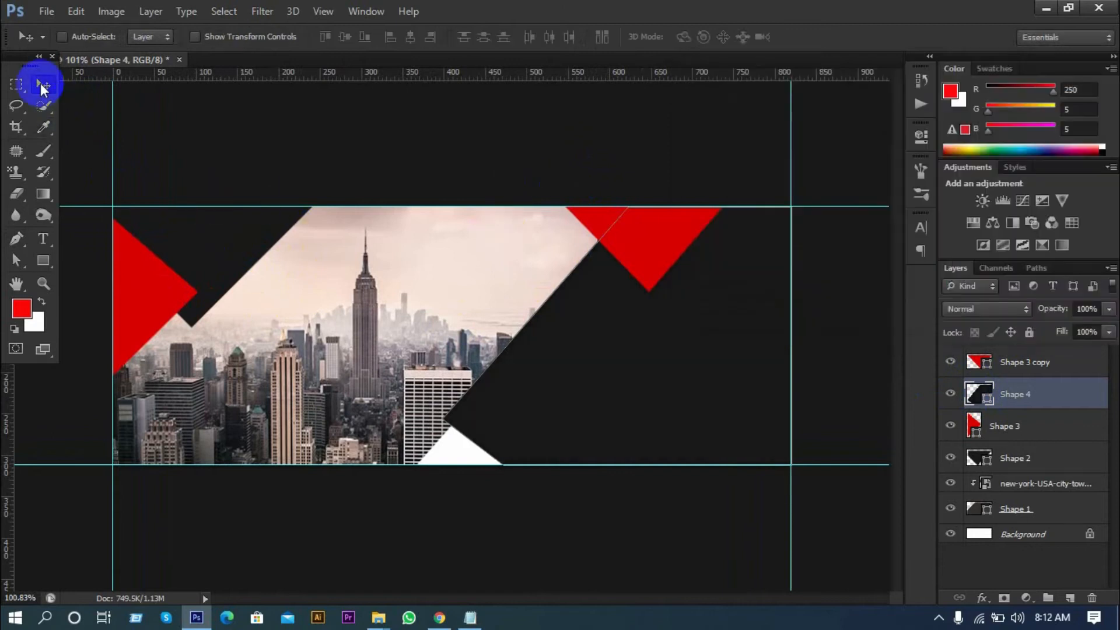
# - Set the area around the canvas to Light Gray
pyautogui.scroll(-1, 711, 274)
pyautogui.scroll(-1, 711, 274)
pyautogui.rightClick(473, 131)
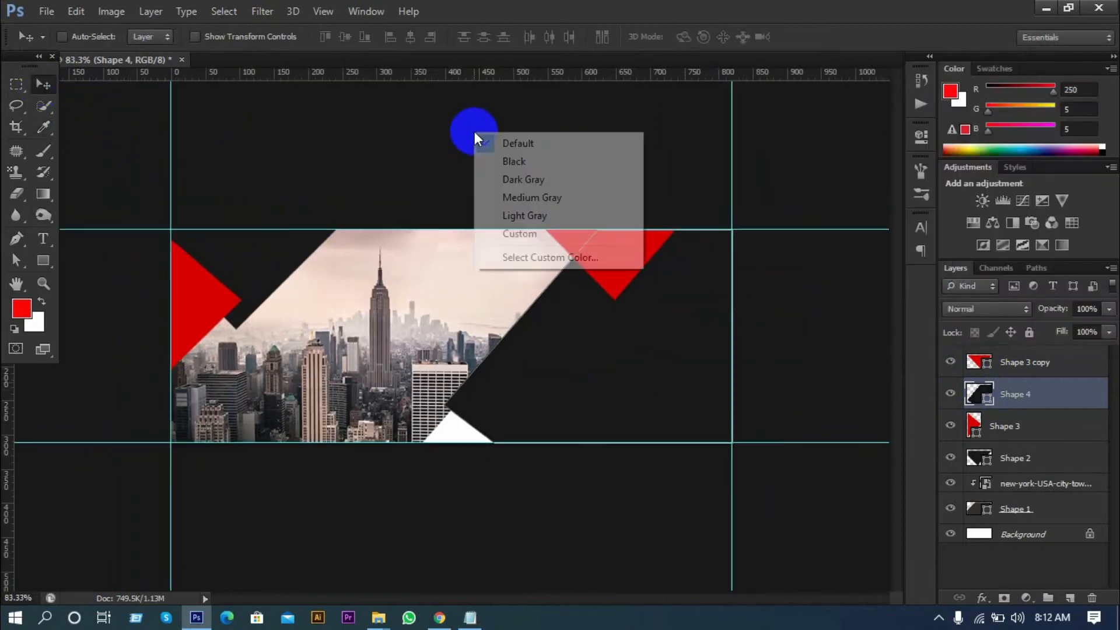
pyautogui.click(510, 217)
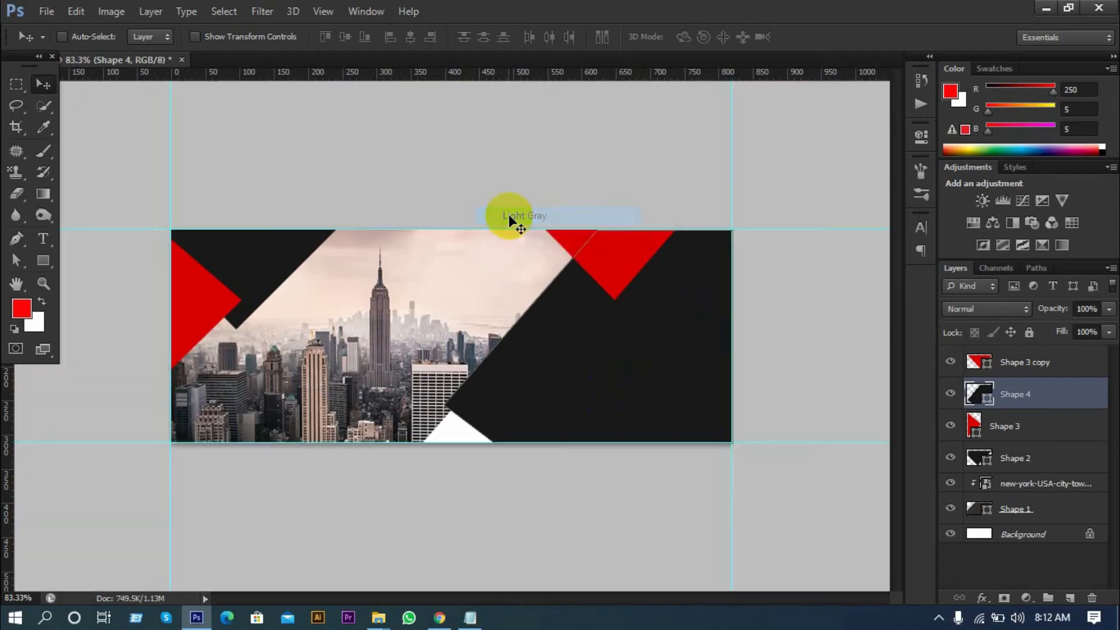
pyautogui.scroll(1, 313, 444)
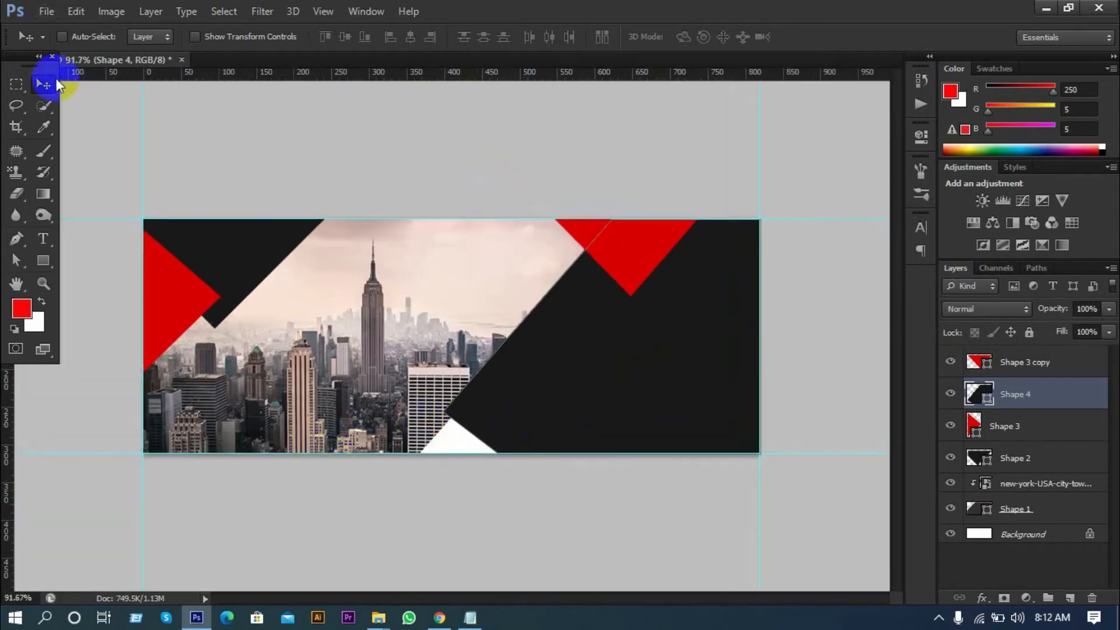
# - Duplicate the upper red triangle (Shape 3 copy), turn the copy upside down and place it on the canvas's lower edge over the white gap
pyautogui.click(985, 364)
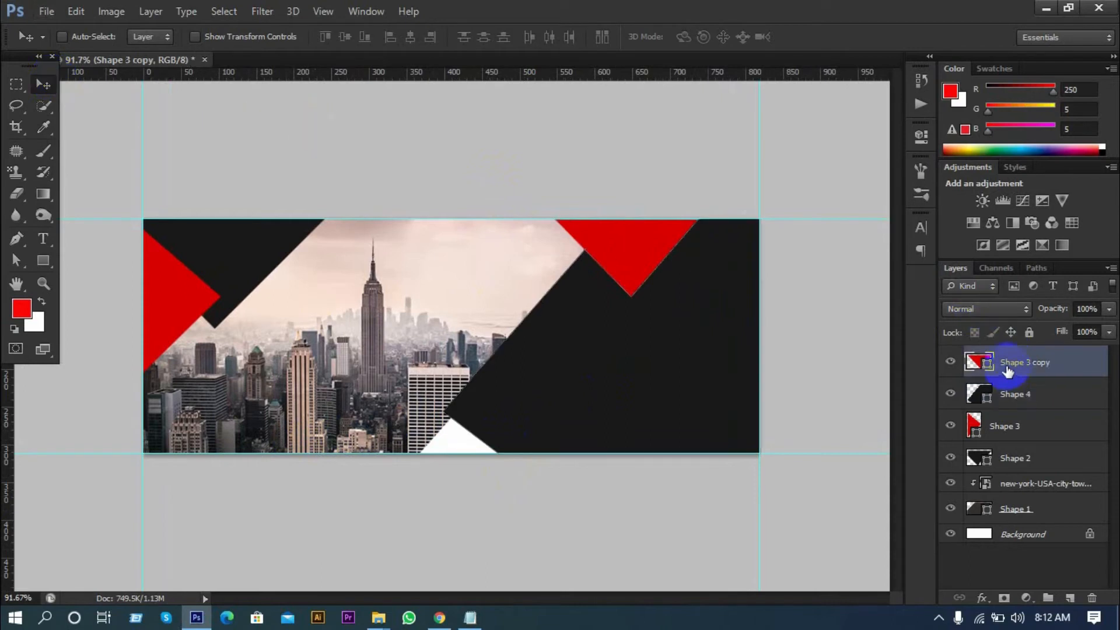
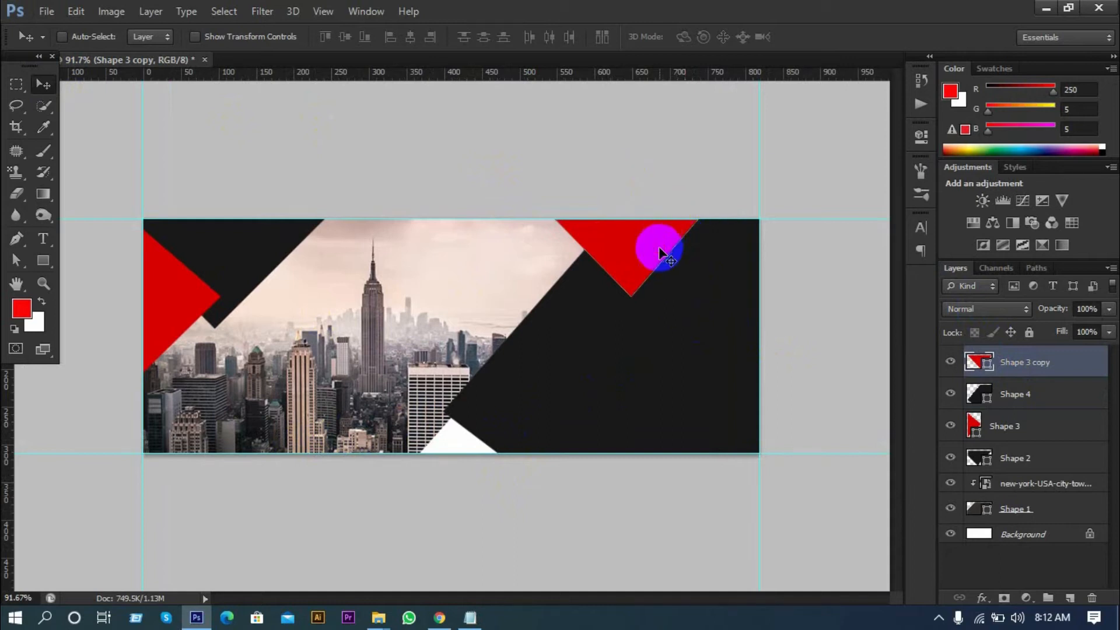
pyautogui.moveTo(614, 242); pyautogui.dragTo(518, 396)
pyautogui.hotkey('ctrl', 't')
pyautogui.moveTo(597, 365); pyautogui.dragTo(338, 525)
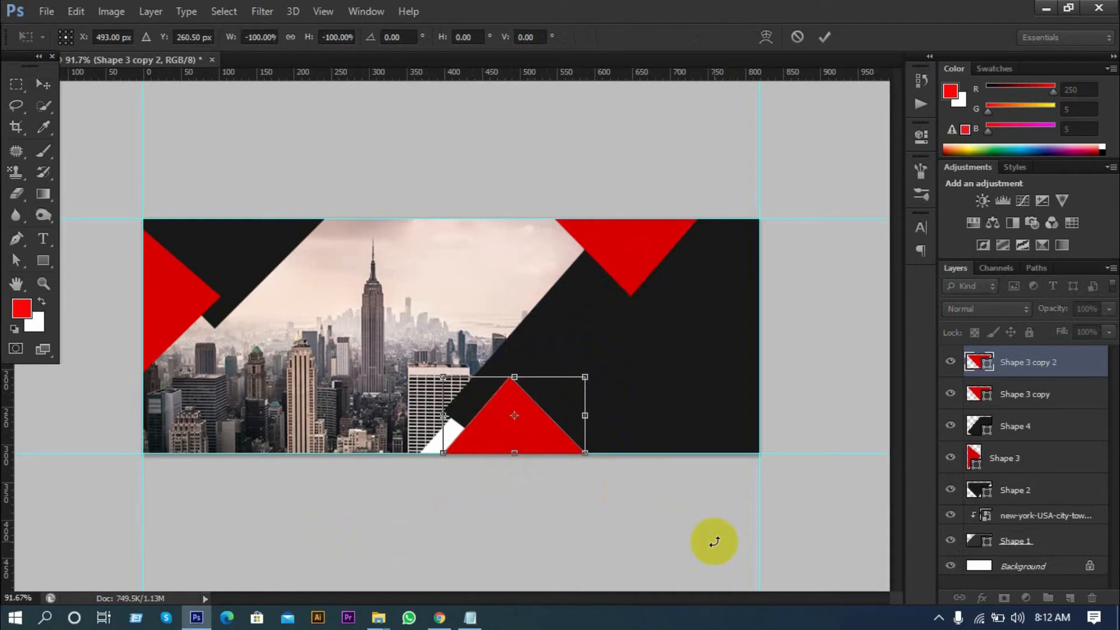
pyautogui.hotkey('shift', 'Left')
pyautogui.hotkey('shift', 'Left')
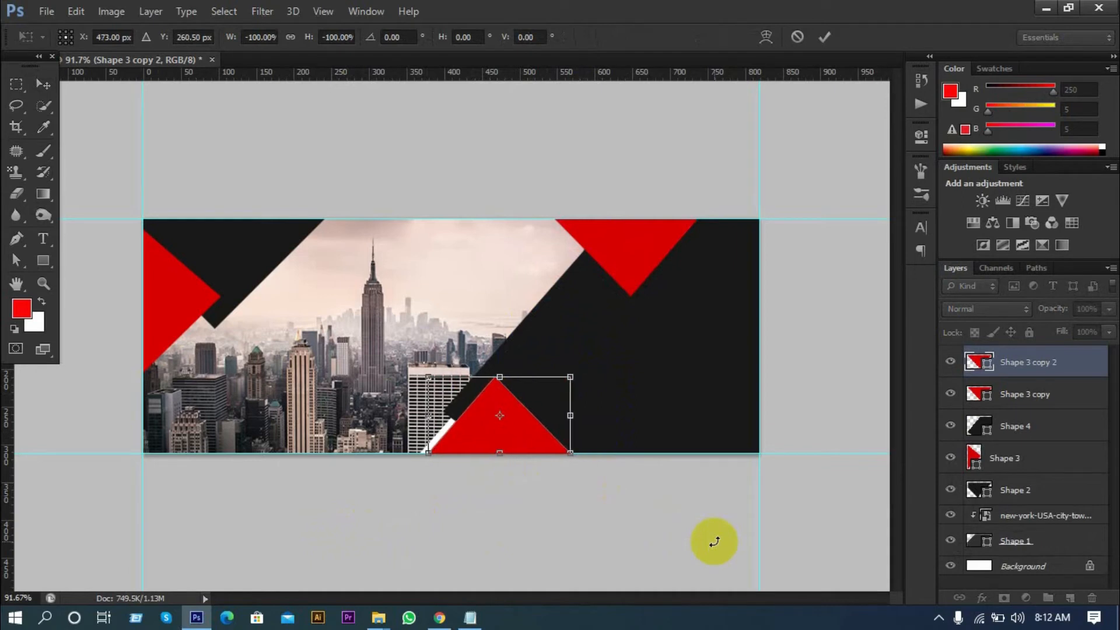
pyautogui.hotkey('shift', 'Left')
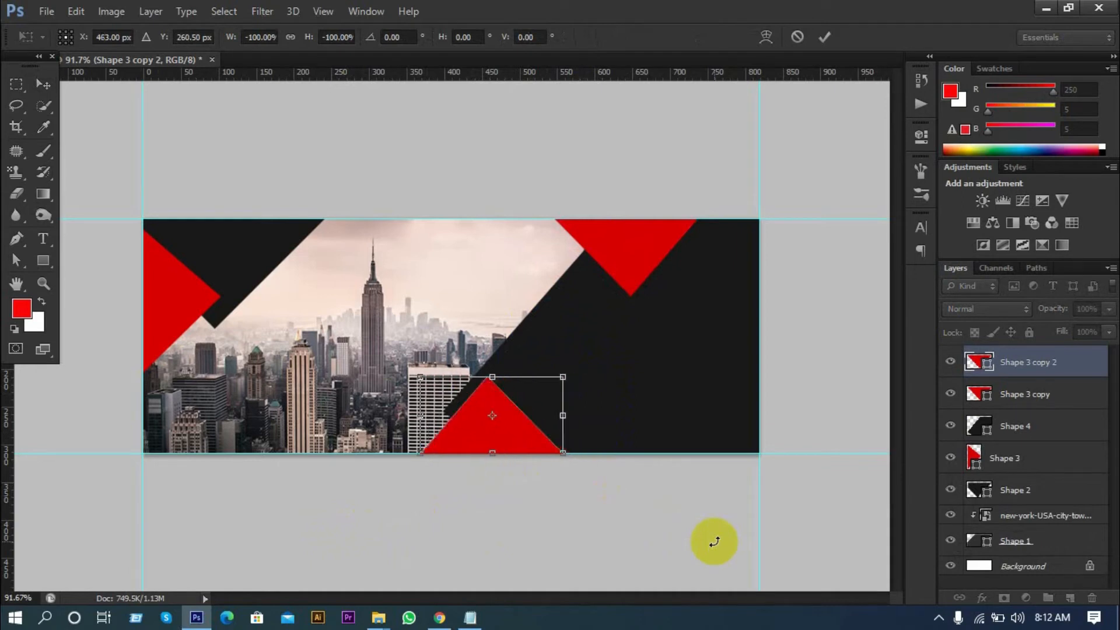
pyautogui.click(824, 37)
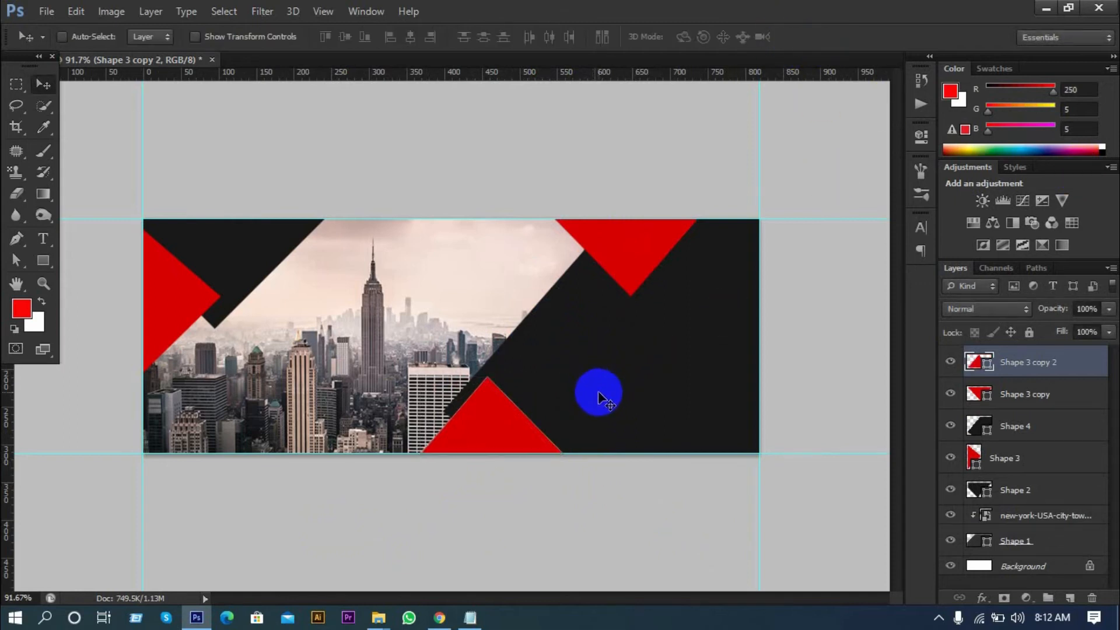
# - Duplicate the lower red triangle, rotate the copy -90° and place it against the canvas's right edge in the lower corner
pyautogui.moveTo(509, 431); pyautogui.dragTo(695, 427)
pyautogui.hotkey('ctrl', 't')
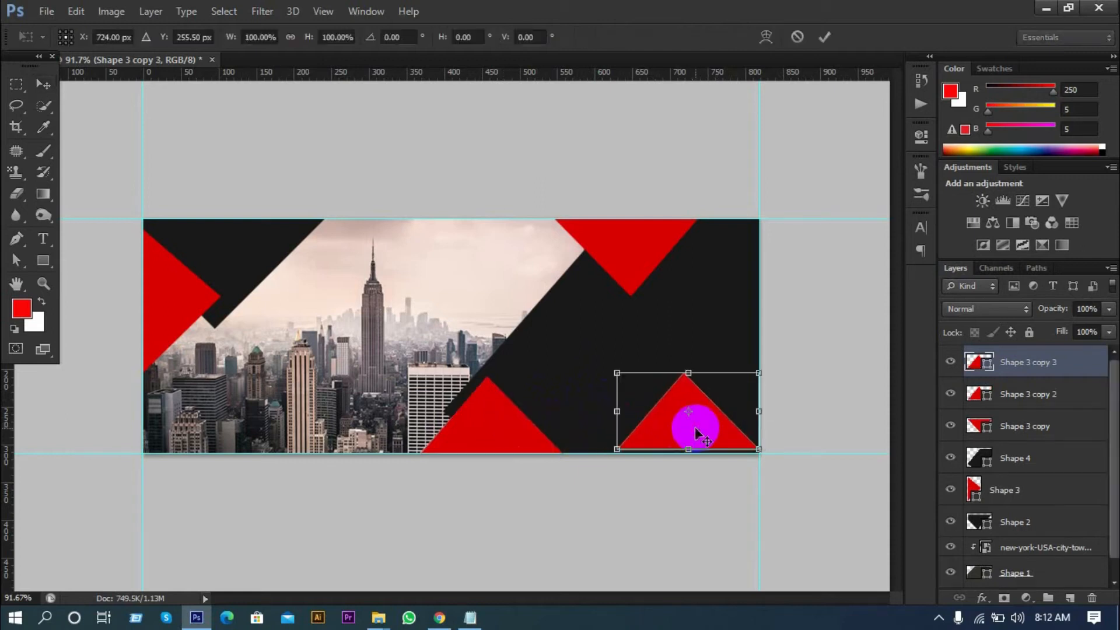
pyautogui.moveTo(608, 373); pyautogui.dragTo(638, 451)
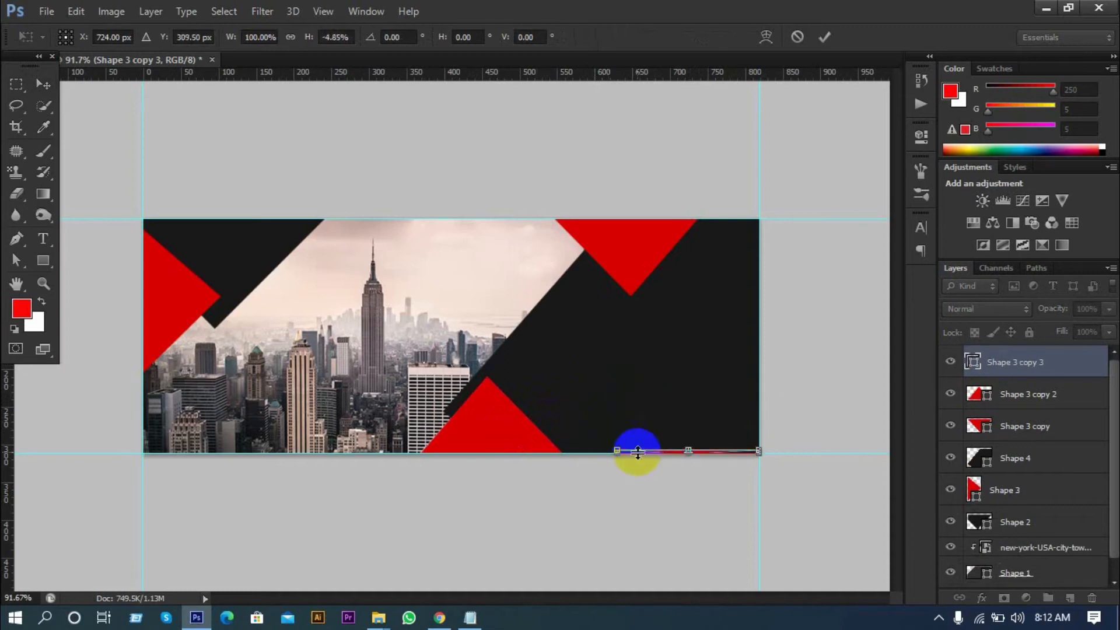
pyautogui.hotkey('ctrl', 'z')
pyautogui.moveTo(606, 369); pyautogui.dragTo(660, 470)
pyautogui.moveTo(716, 423); pyautogui.dragTo(739, 400)
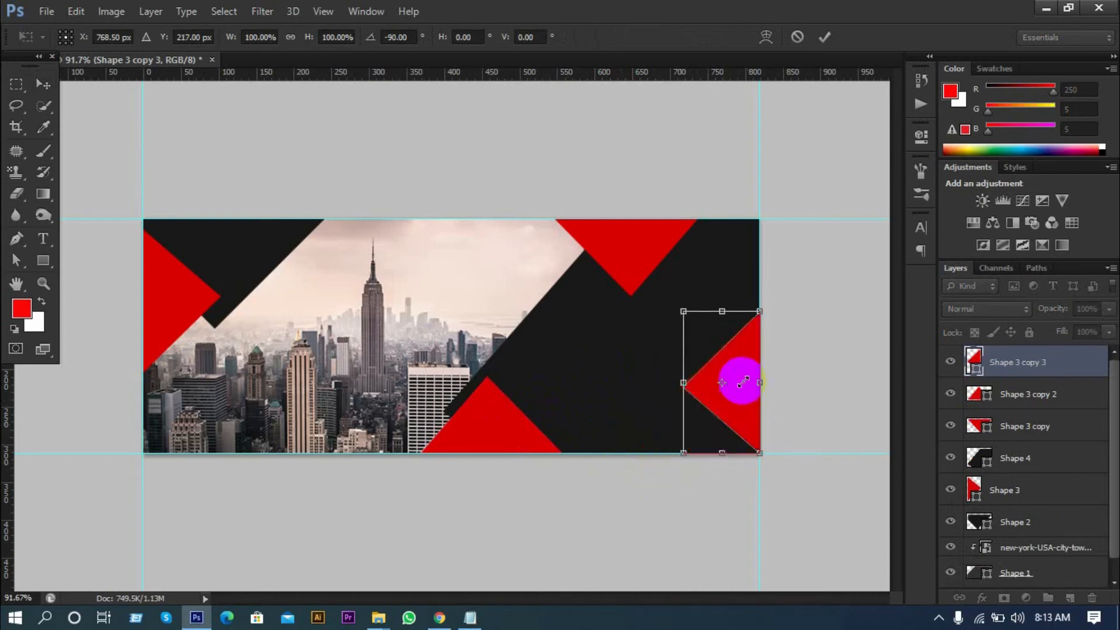
pyautogui.click(823, 37)
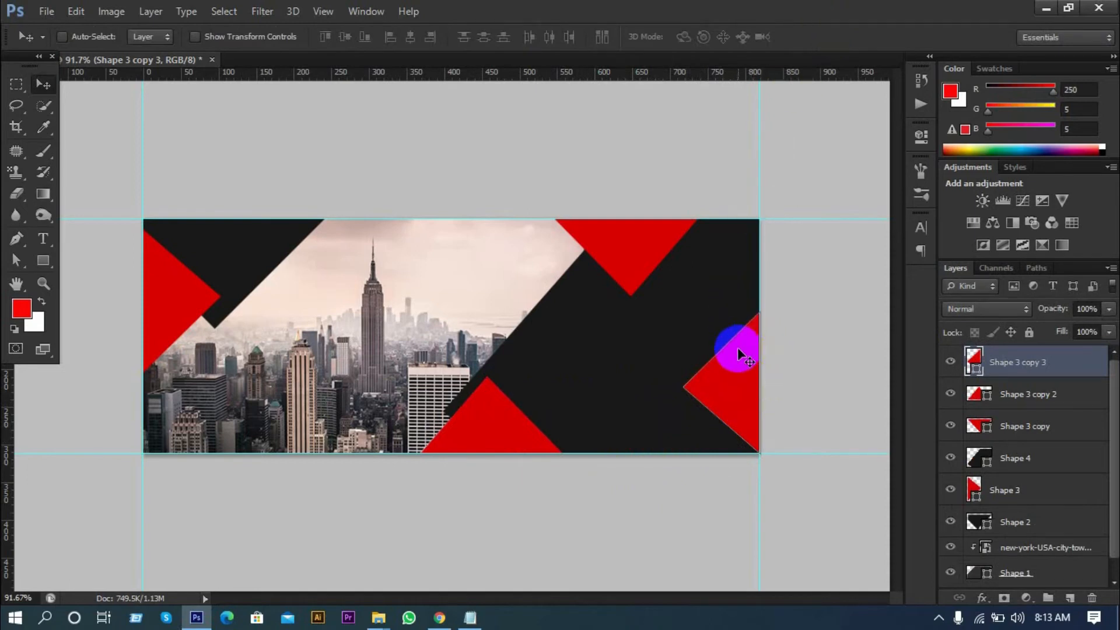
# - Move the two right-edge points of the Shape 3 copy 3 triangle toward each other, reducing its height to 110 px
pyautogui.click(16, 260)
pyautogui.moveTo(773, 304); pyautogui.dragTo(751, 326)
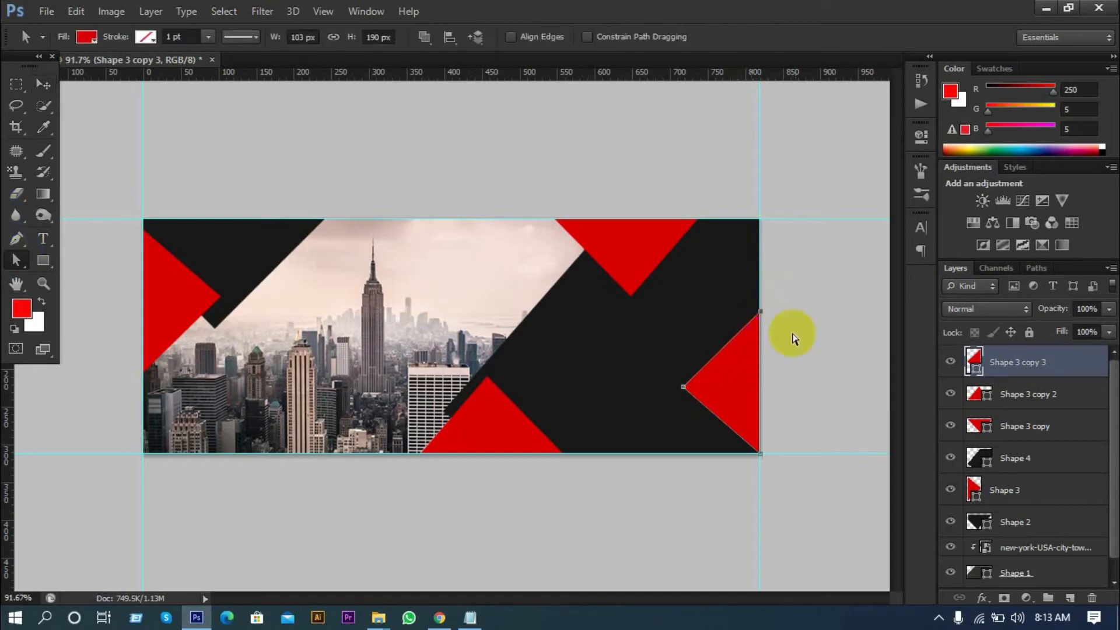
pyautogui.hotkey('shift', 'Down')
pyautogui.hotkey('shift', 'Down')
pyautogui.hotkey('shift', 'Down')
pyautogui.hotkey('shift', 'Down')
pyautogui.hotkey('shift', 'Down')
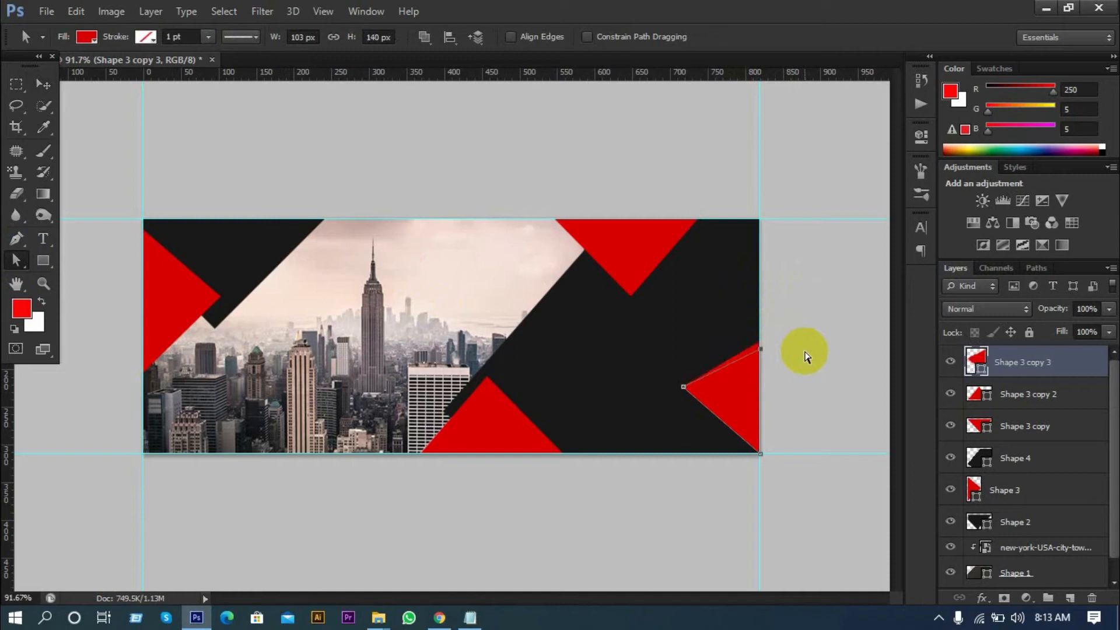
pyautogui.moveTo(782, 440); pyautogui.dragTo(741, 471)
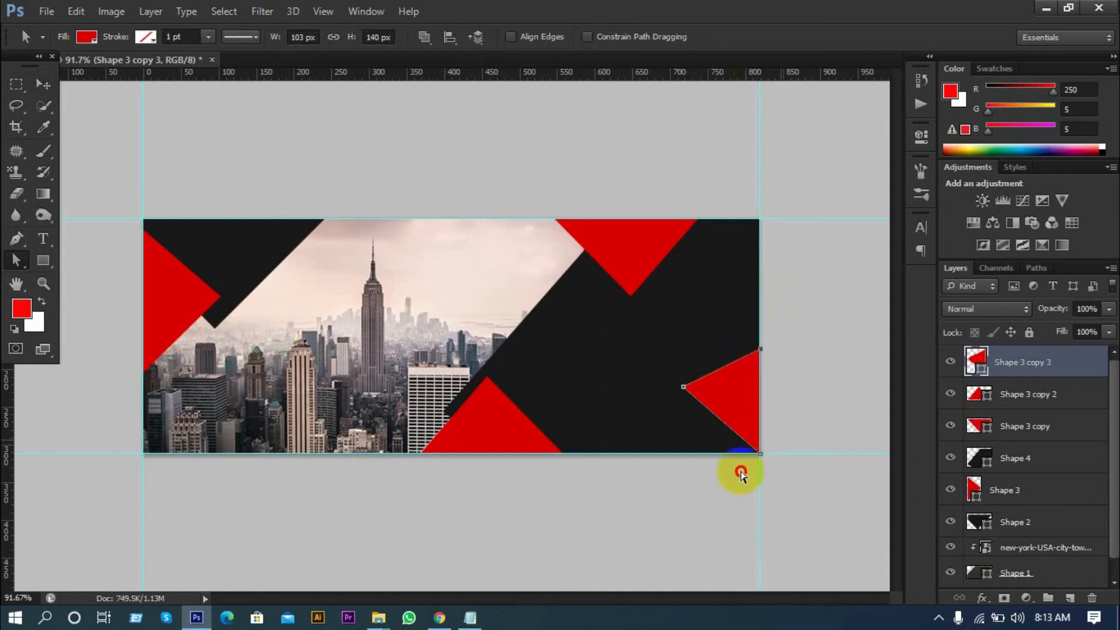
pyautogui.hotkey('shift', 'Up')
pyautogui.hotkey('shift', 'Up')
pyautogui.hotkey('shift', 'Up')
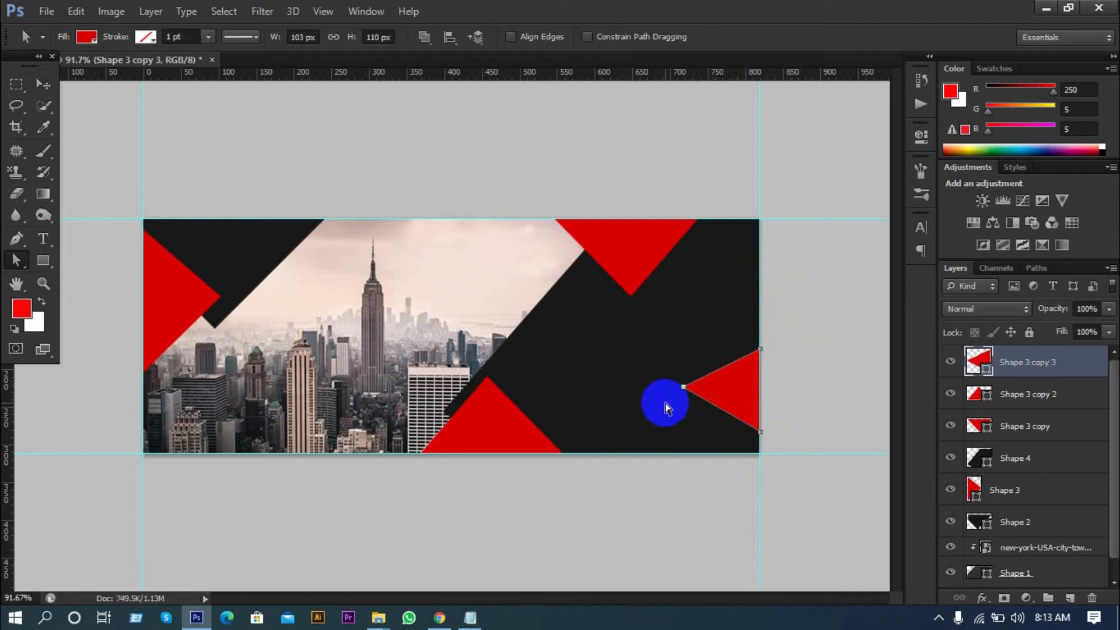
# - Move the left tip of the right-edge red triangle inward, reducing the triangle's width to 53 px
pyautogui.hotkey('shift', 'Right')
pyautogui.hotkey('shift', 'Right')
pyautogui.hotkey('shift', 'Right')
pyautogui.hotkey('shift', 'Right')
pyautogui.hotkey('shift', 'Right')
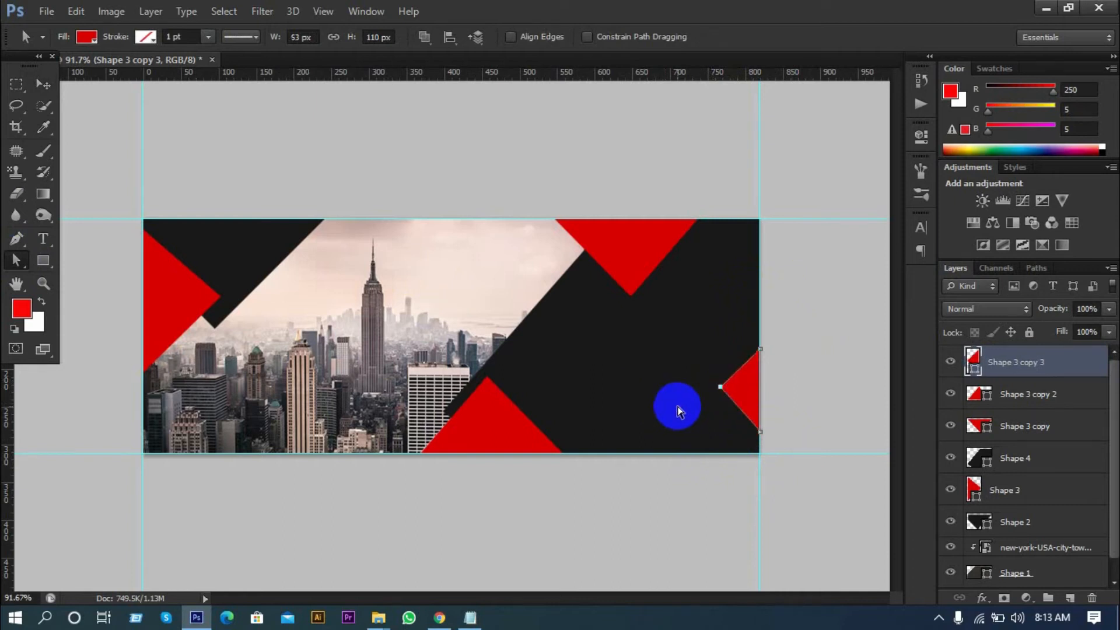
# - Move the reduced red triangle down the right edge into the canvas's lower-right corner
pyautogui.click(41, 83)
pyautogui.hotkey('shift', 'Down')
pyautogui.hotkey('shift', 'Down')
pyautogui.hotkey('shift', 'Down')
pyautogui.hotkey('shift', 'Down')
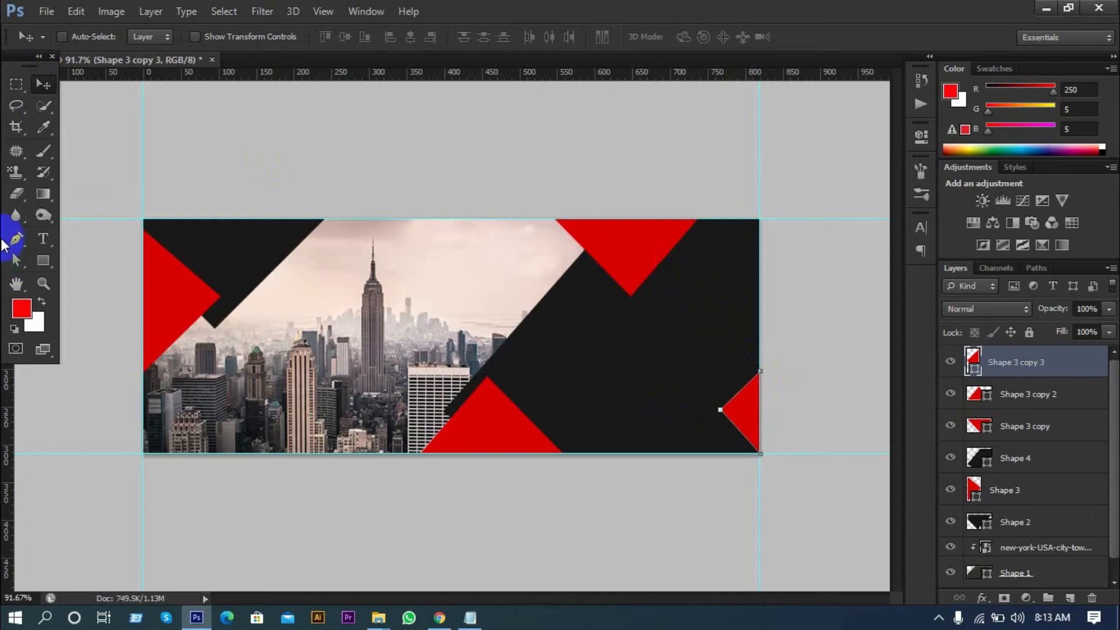
# - Reshape the upper red triangle (Shape 3 copy) to 170 x 83 px by moving its tip up and both upper corners inward
pyautogui.click(15, 260)
pyautogui.click(656, 315)
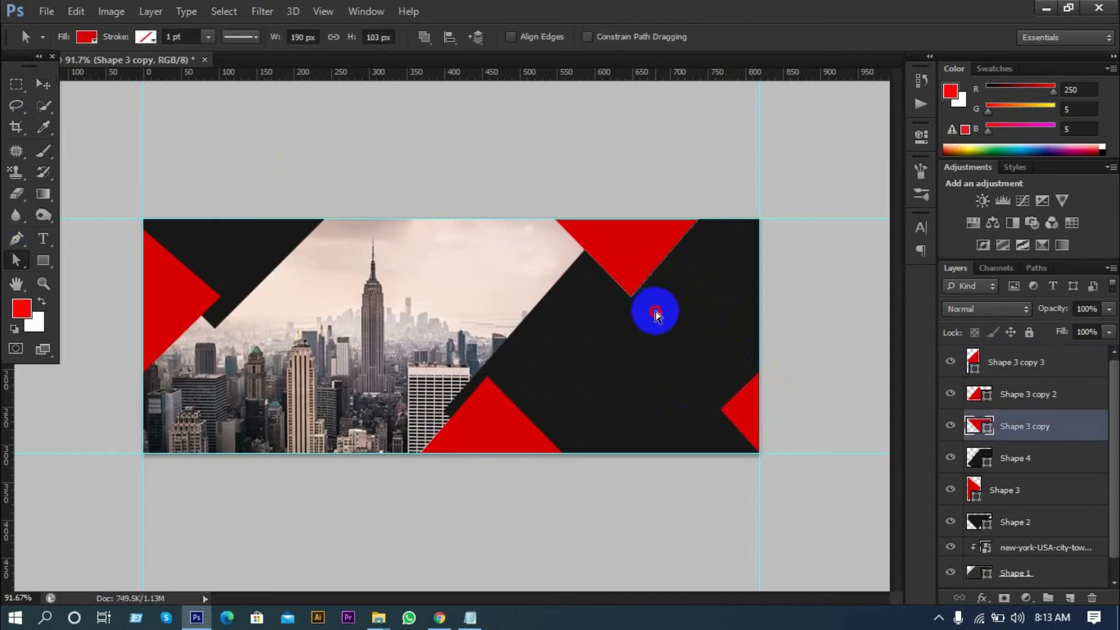
pyautogui.click(620, 274)
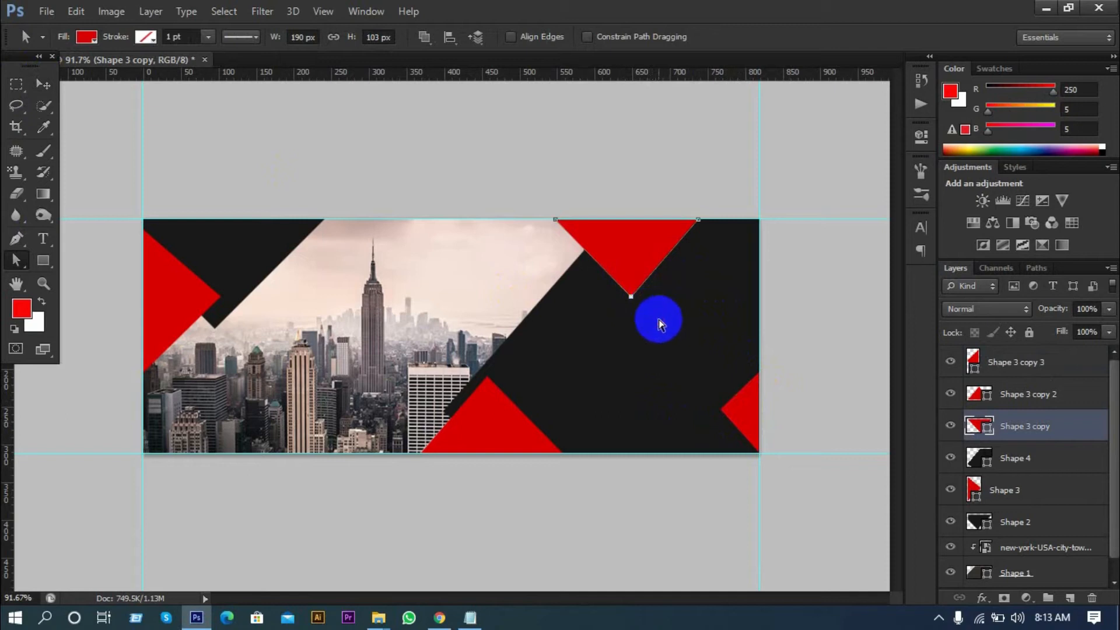
pyautogui.hotkey('shift', 'Up')
pyautogui.hotkey('shift', 'Up')
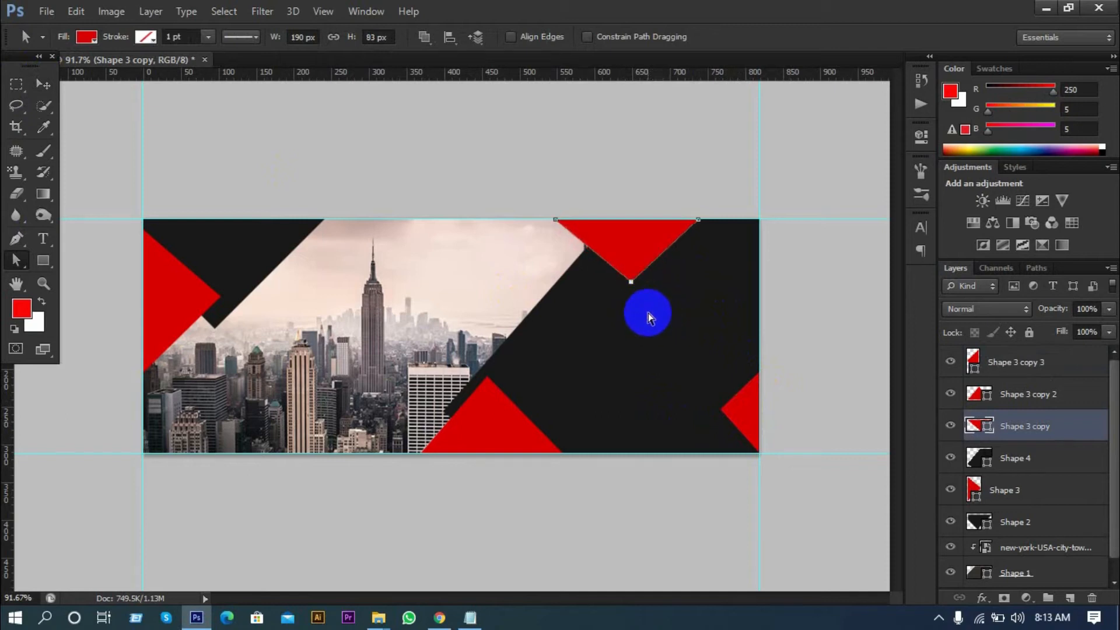
pyautogui.click(683, 229)
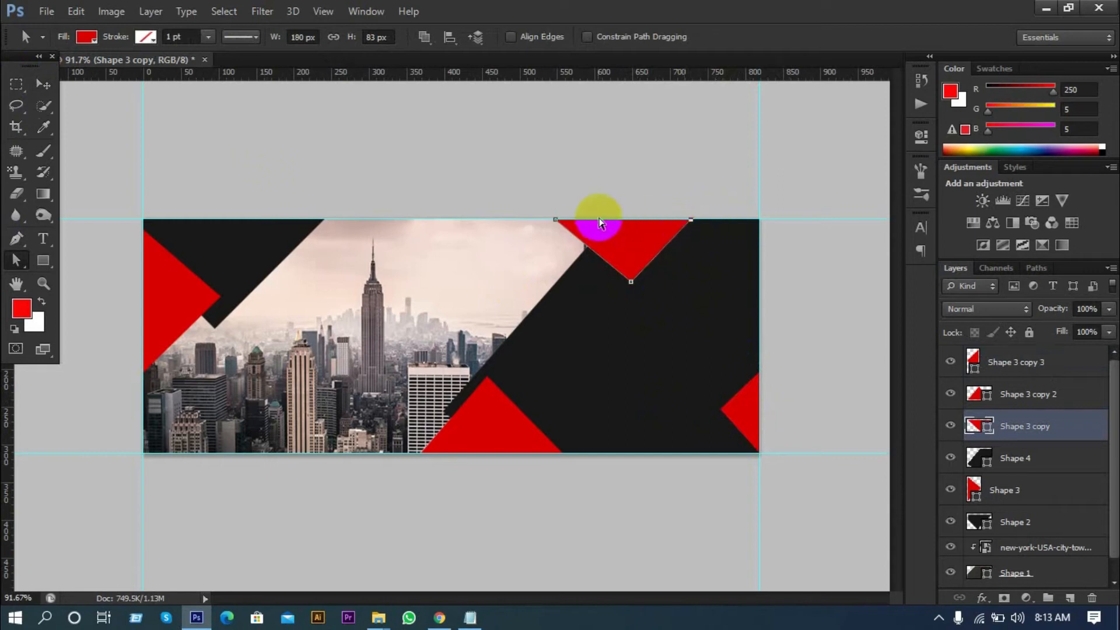
pyautogui.click(530, 236)
pyautogui.hotkey('shift', 'Right')
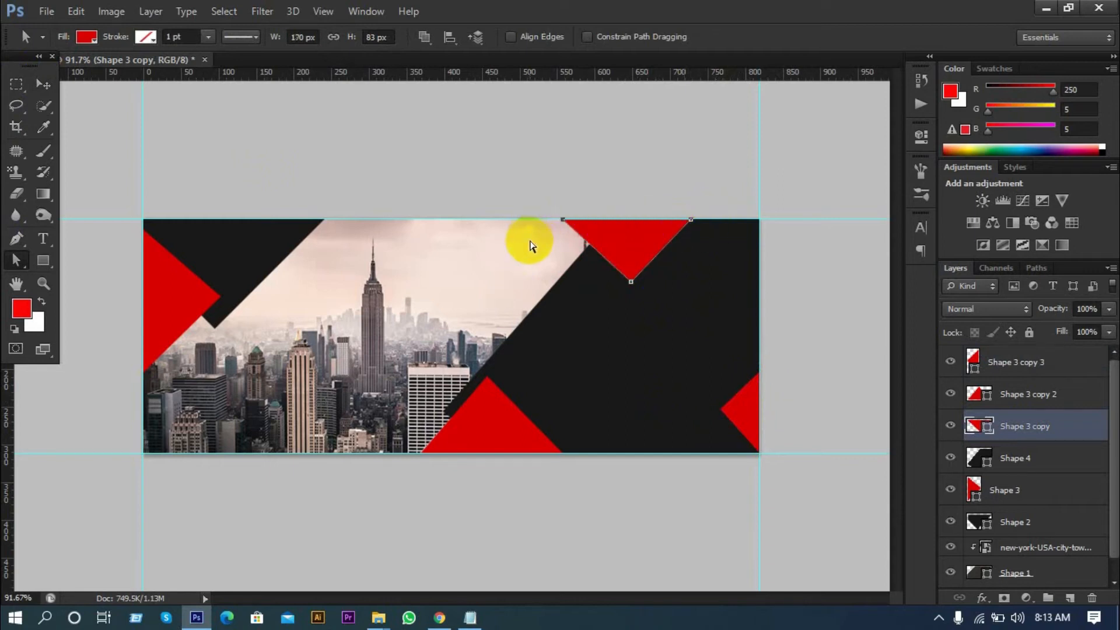
pyautogui.click(864, 229)
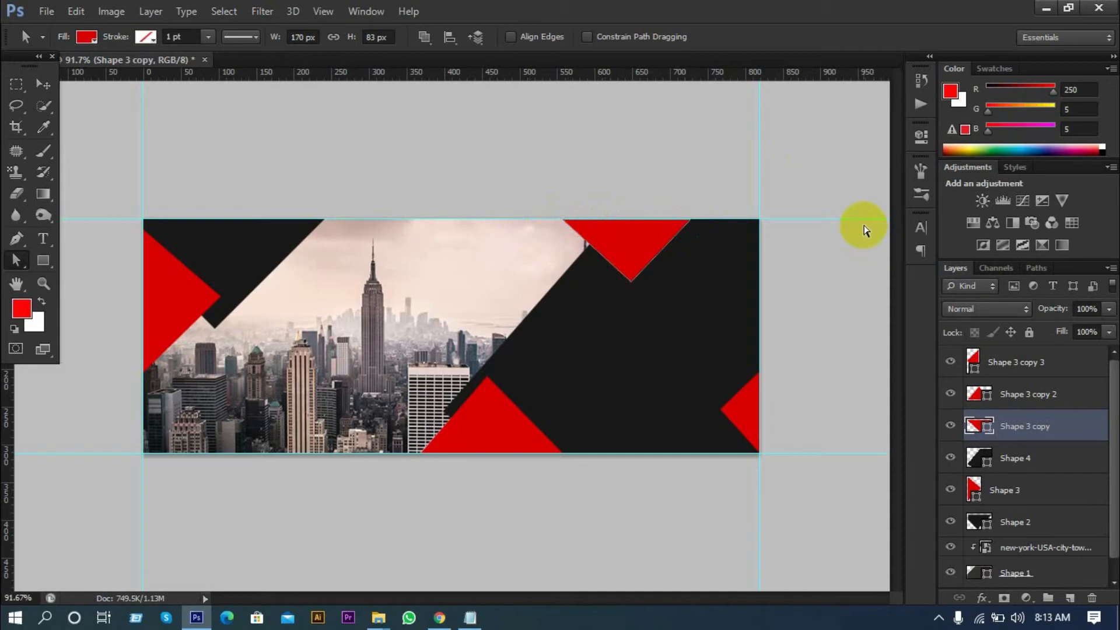
# - Raise the upper triangle's tip to a height of 63 px and move its upper-left corner inward to a width of about 161 px
pyautogui.click(630, 257)
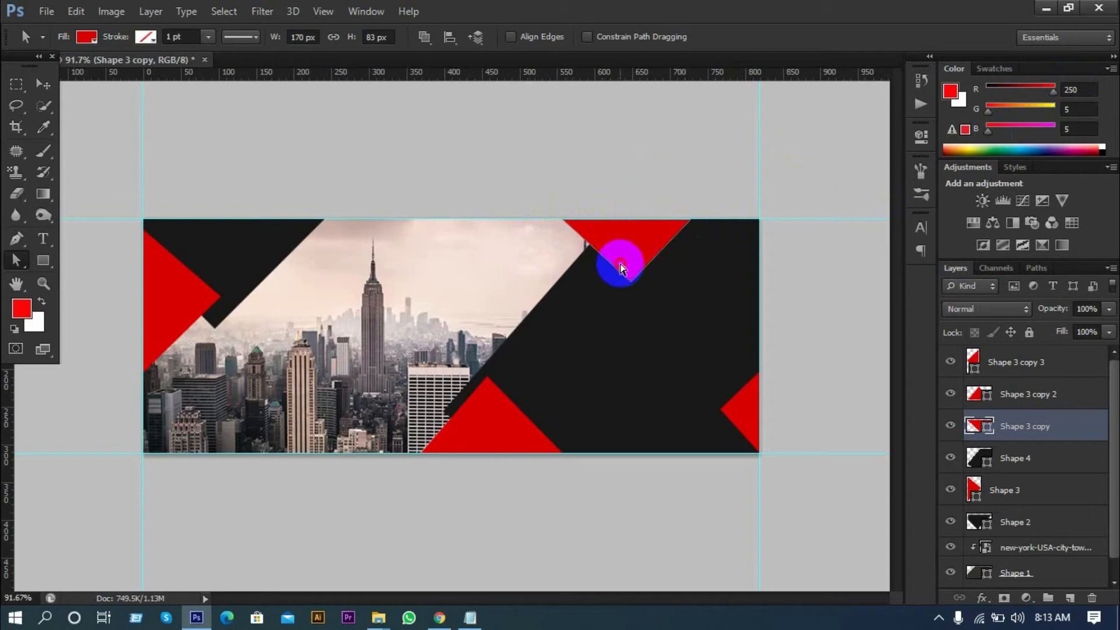
pyautogui.hotkey('shift', 'Up')
pyautogui.hotkey('shift', 'Up')
pyautogui.moveTo(552, 201); pyautogui.dragTo(579, 225)
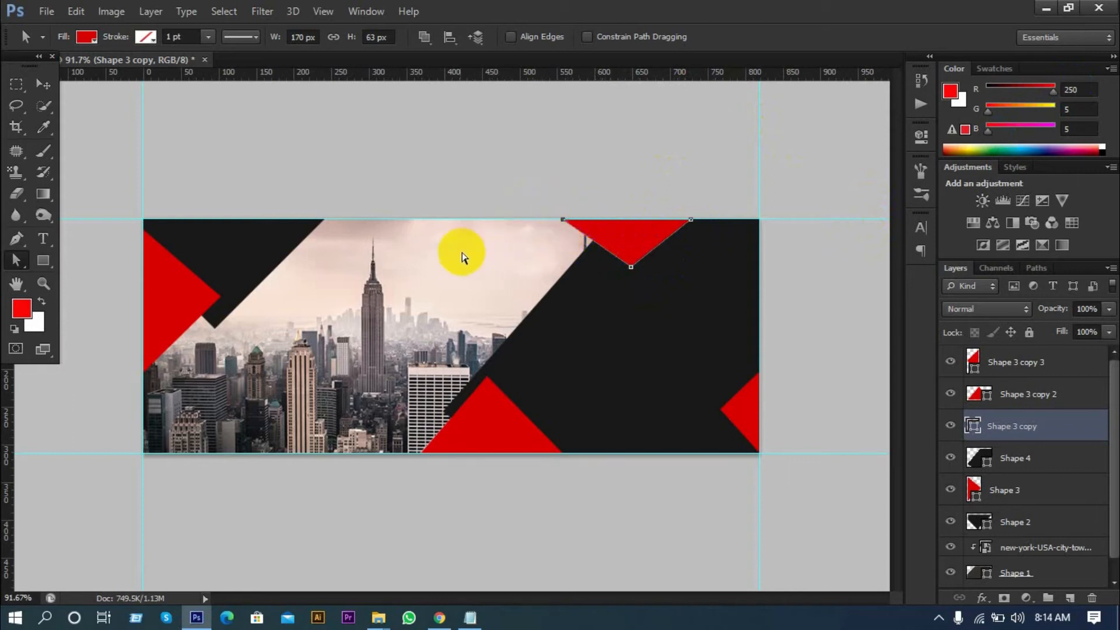
pyautogui.press('Right')
pyautogui.press('Right')
pyautogui.press('Right')
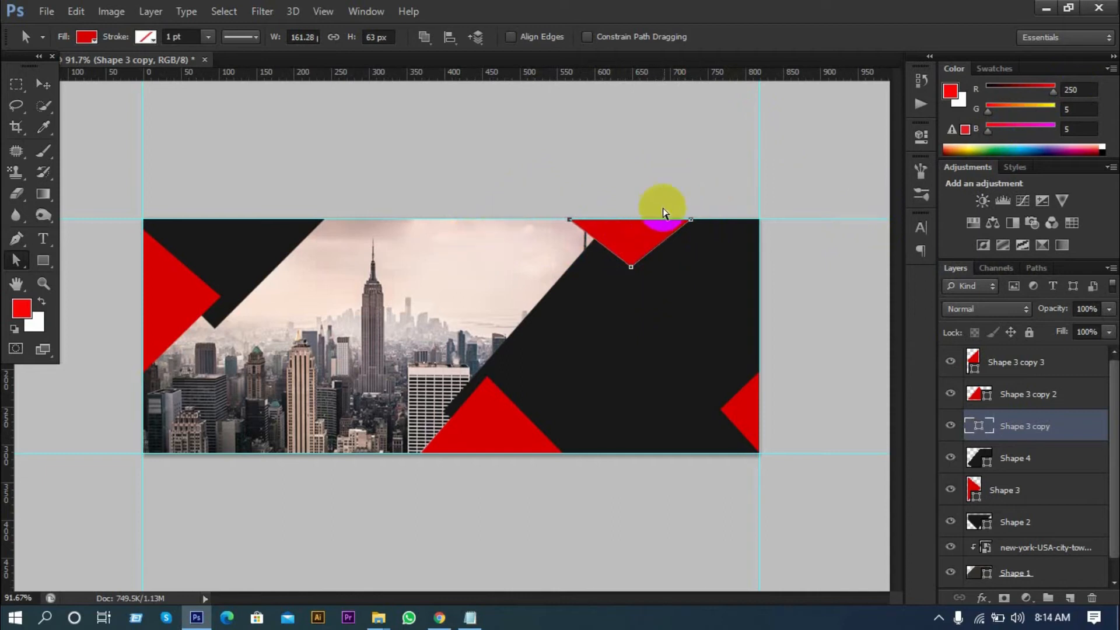
# - Move both upper corners of the Shape 3 copy triangle farther inward, narrowing it to about 120 px
pyautogui.moveTo(675, 205); pyautogui.dragTo(722, 245)
pyautogui.hotkey('shift', 'Left')
pyautogui.hotkey('shift', 'Left')
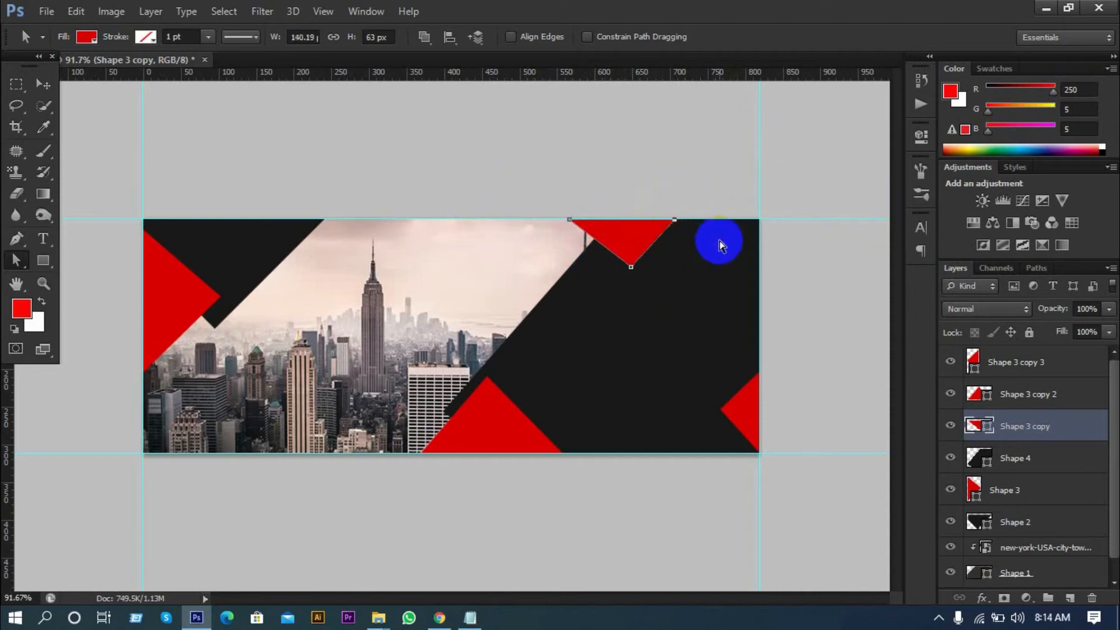
pyautogui.moveTo(580, 197); pyautogui.dragTo(558, 233)
pyautogui.hotkey('shift', 'Right')
pyautogui.hotkey('shift', 'Right')
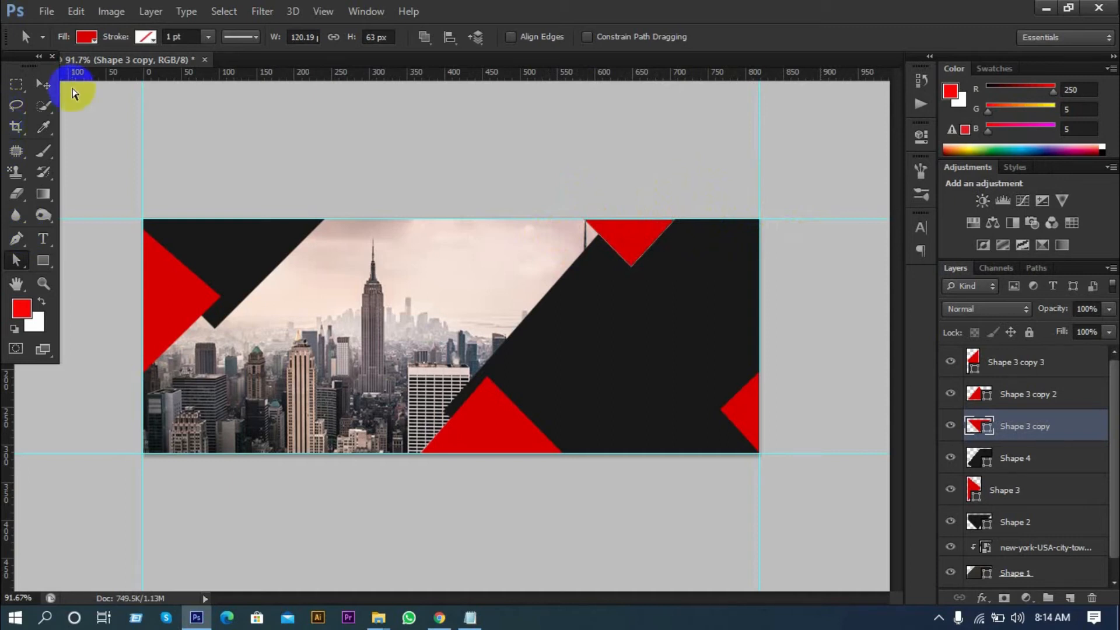
pyautogui.press('v')
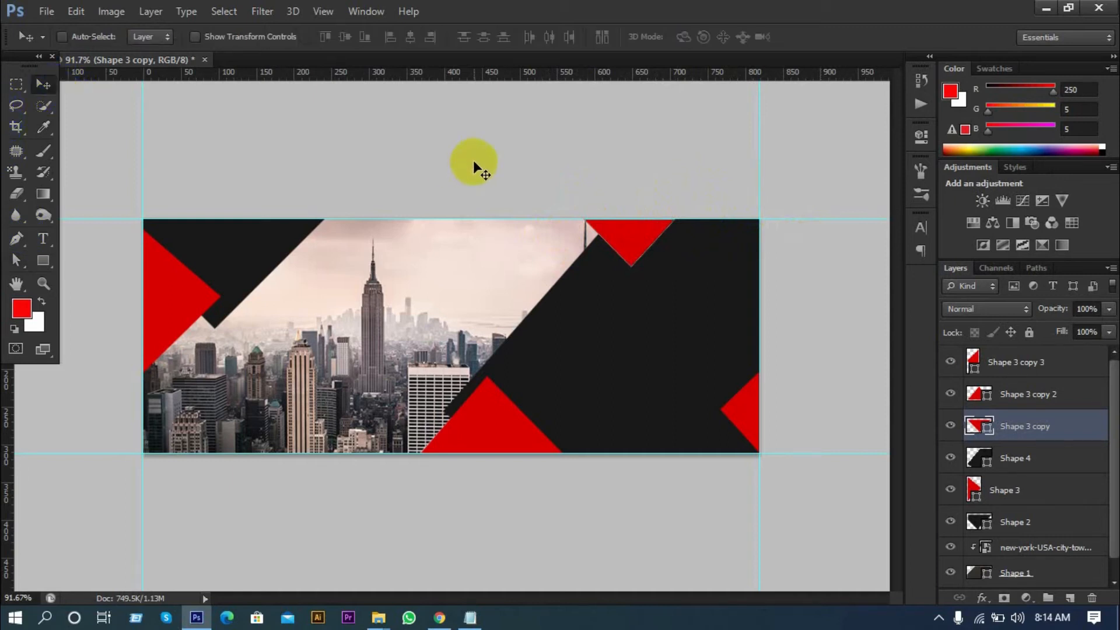
pyautogui.click(586, 388)
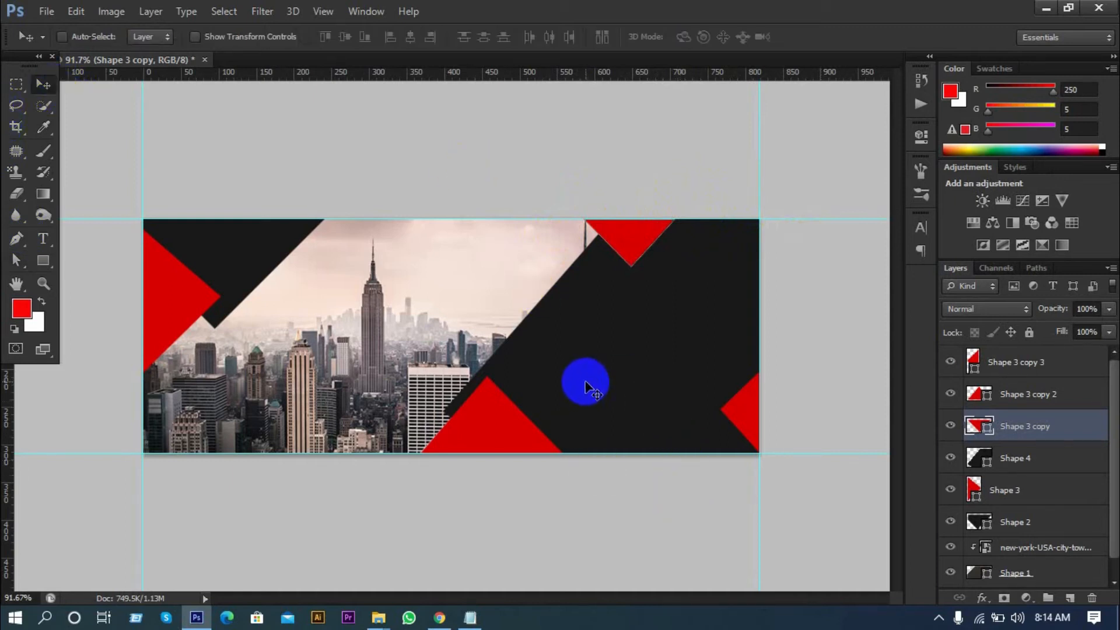
pyautogui.scroll(2, 562, 353)
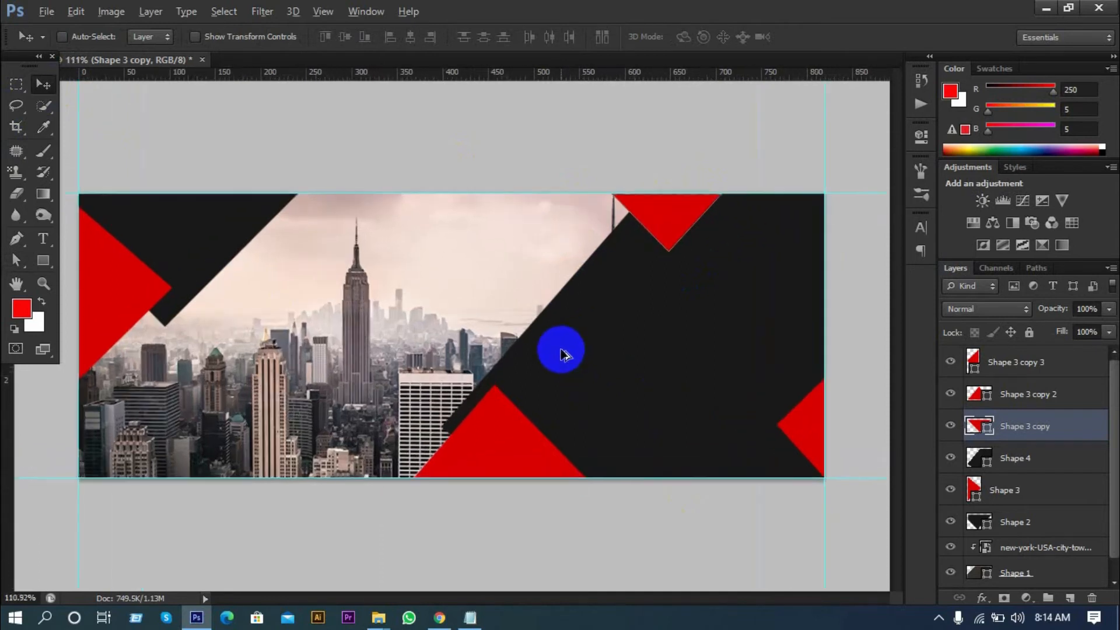
pyautogui.scroll(1, 561, 353)
pyautogui.scroll(1, 845, 326)
pyautogui.moveTo(659, 302); pyautogui.dragTo(648, 289)
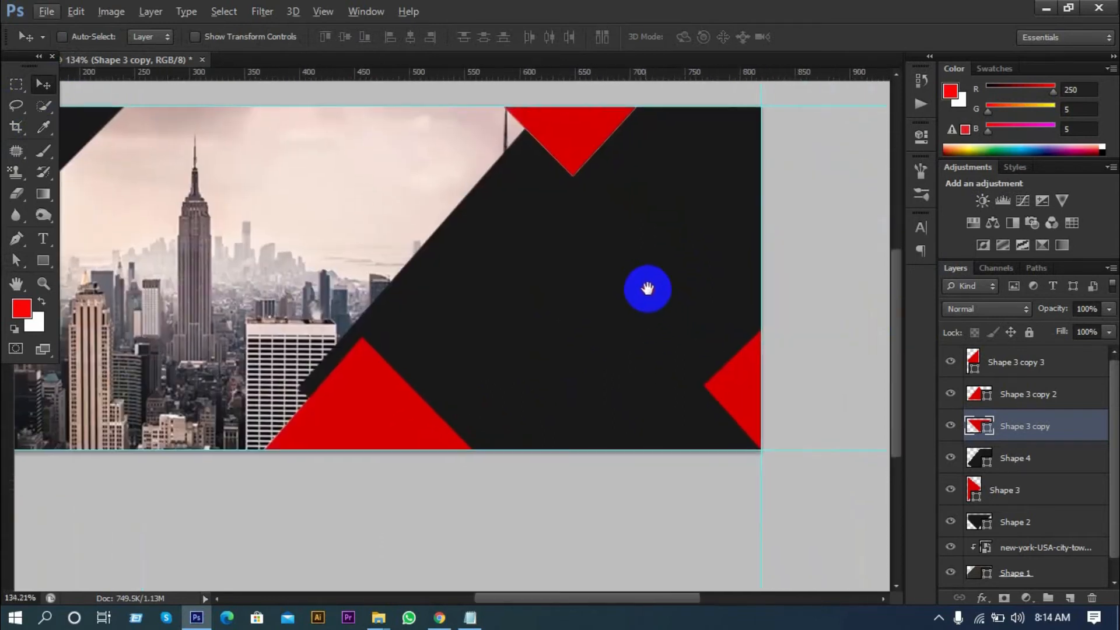
pyautogui.scroll(-1, 437, 373)
pyautogui.click(986, 427)
pyautogui.doubleClick(986, 427)
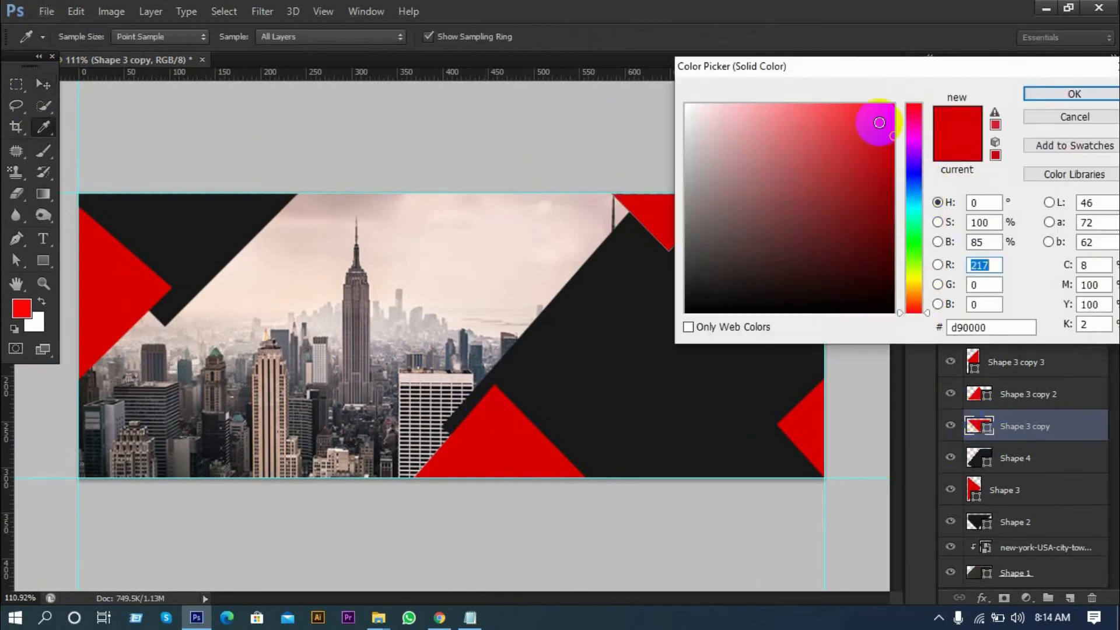
pyautogui.click(915, 301)
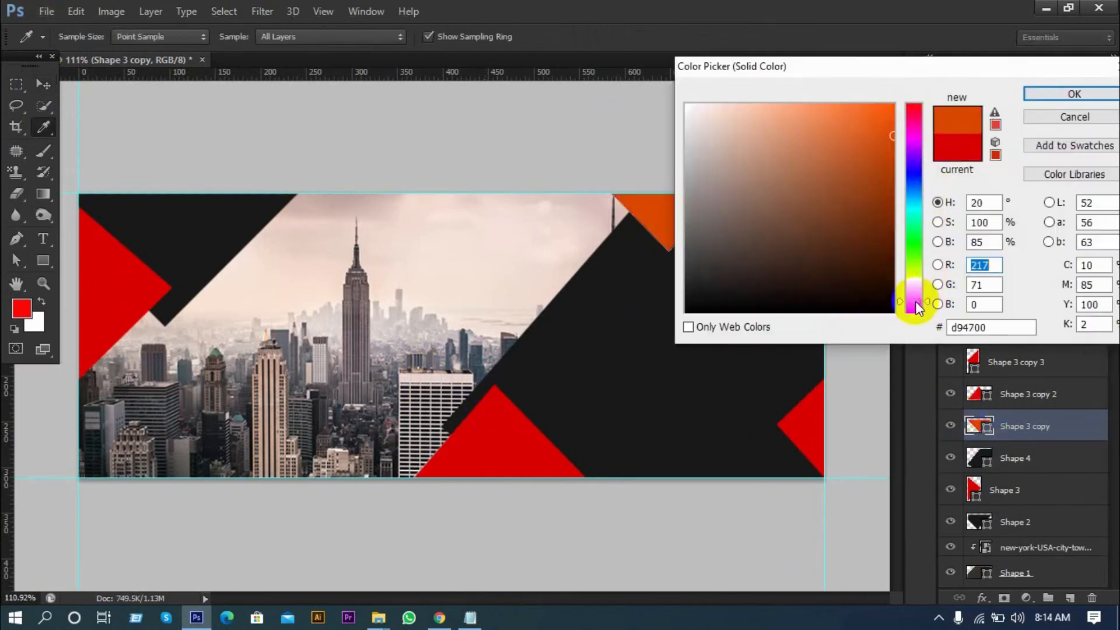
pyautogui.click(888, 113)
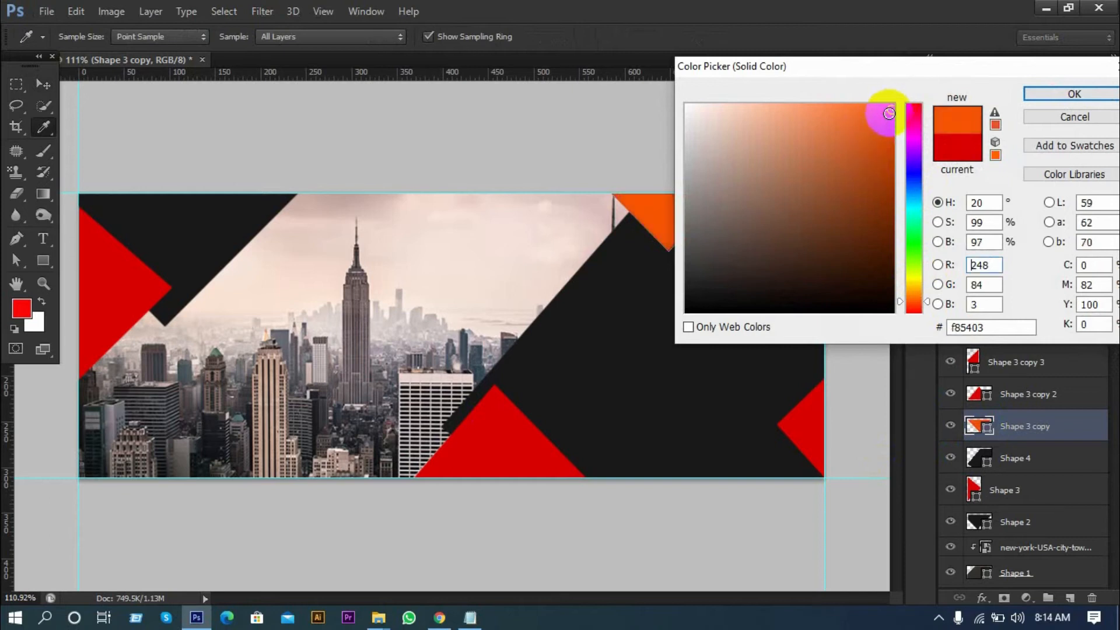
pyautogui.click(1031, 118)
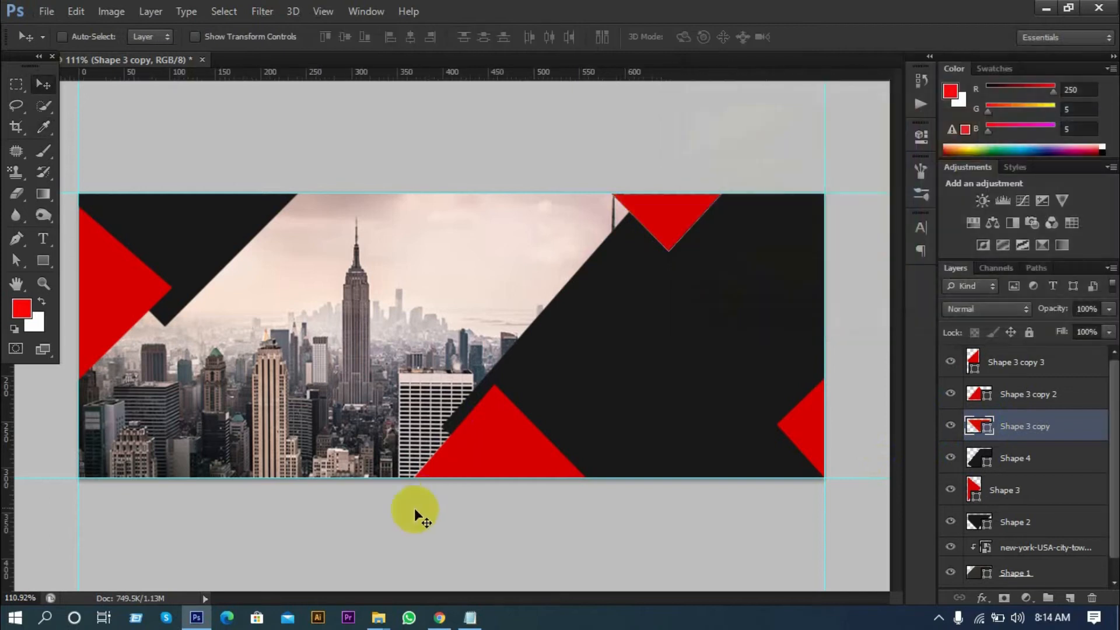
# - Turn on layer auto-selection and recolor the bottom-center red triangle (Shape 3 copy 2) to orange-red d92e00
pyautogui.click(62, 37)
pyautogui.click(456, 438)
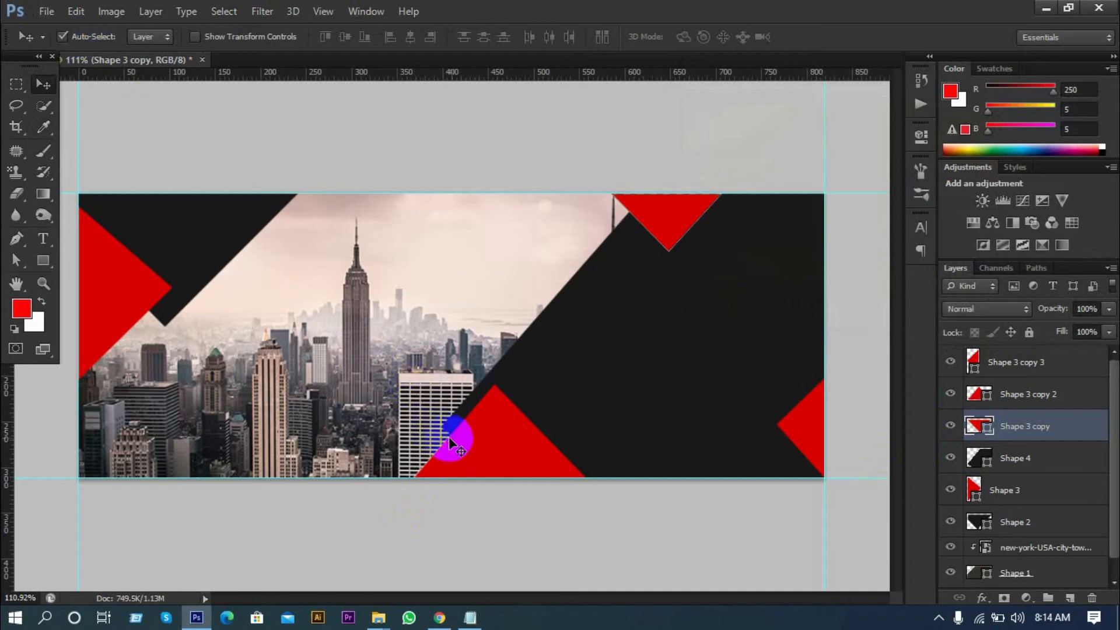
pyautogui.doubleClick(972, 394)
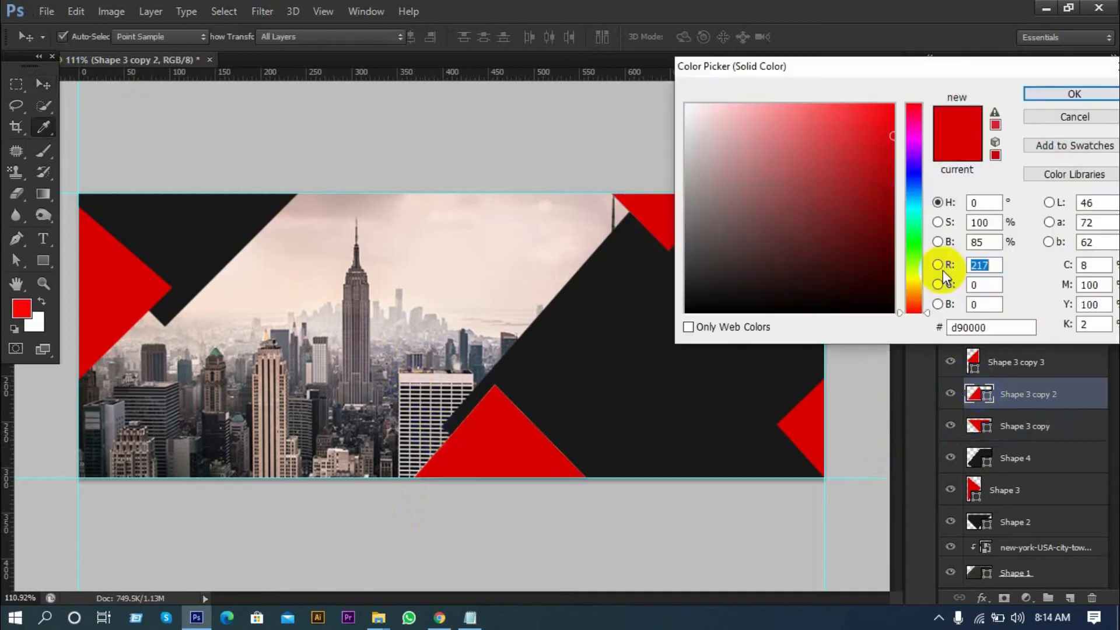
pyautogui.click(915, 297)
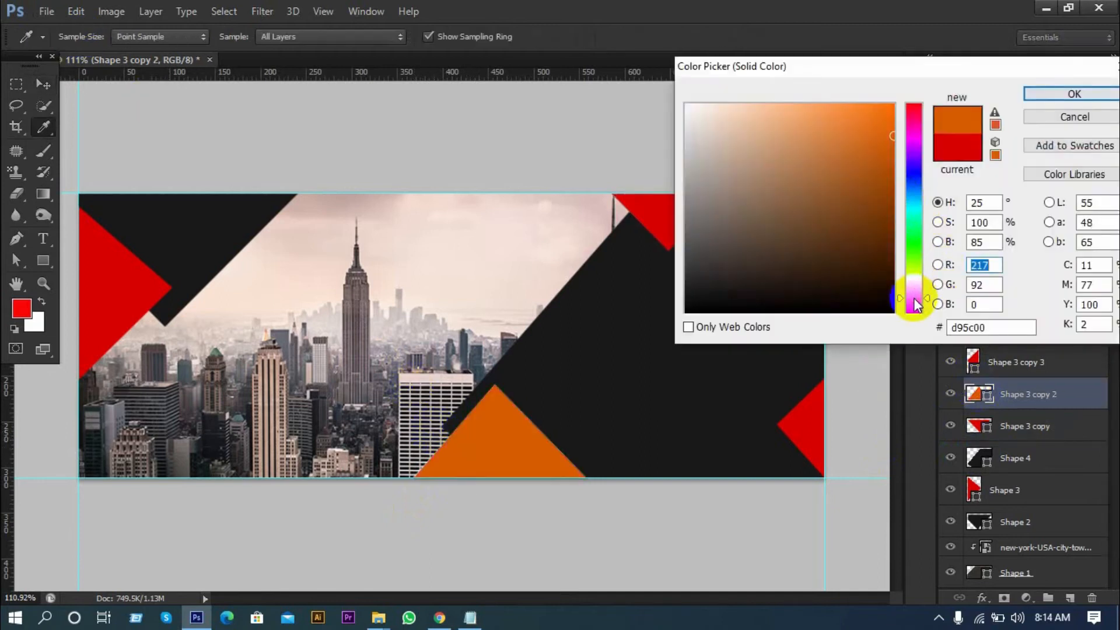
pyautogui.moveTo(914, 299); pyautogui.dragTo(916, 310)
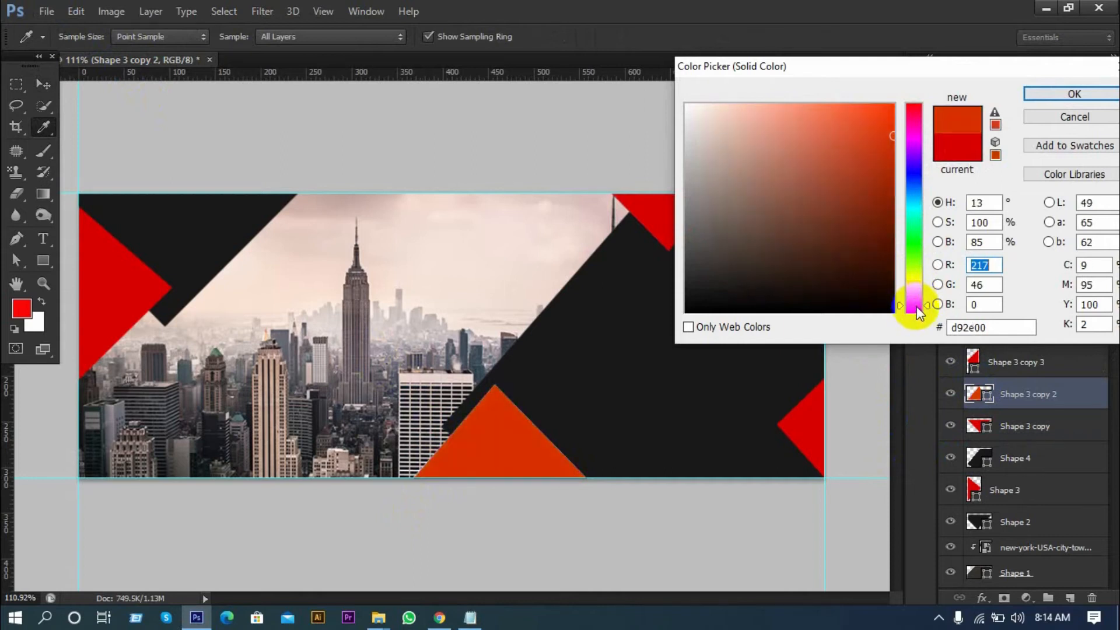
pyautogui.click(1047, 96)
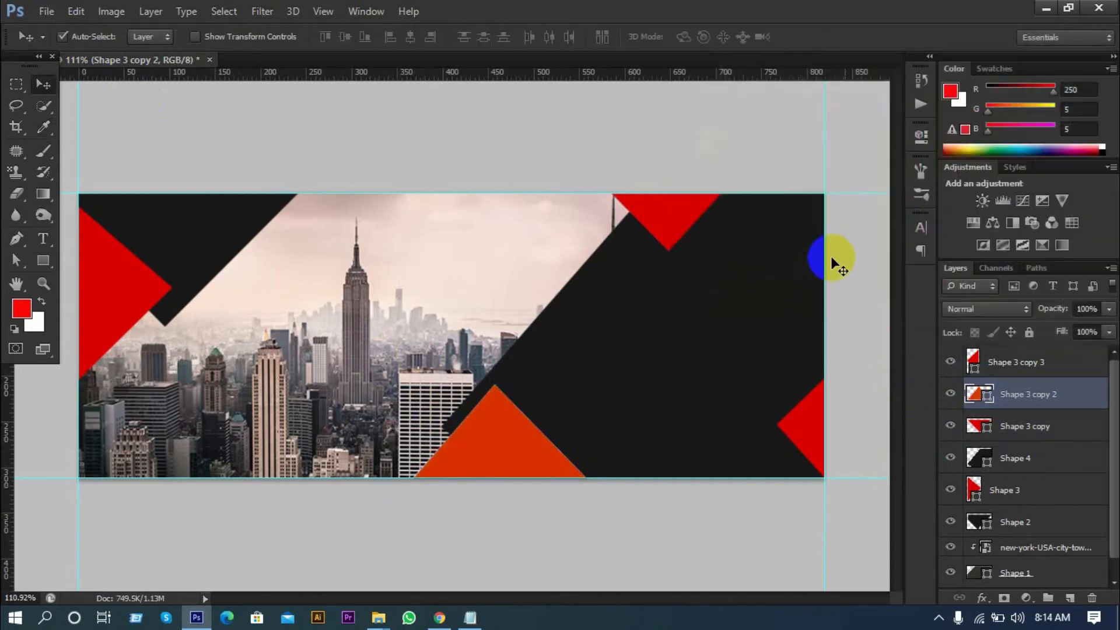
pyautogui.click(864, 247)
# - Recolor the lower-right corner triangle (Shape 3 copy 3) to d92e00 by sampling the orange-red bottom triangle
pyautogui.scroll(-3, 482, 518)
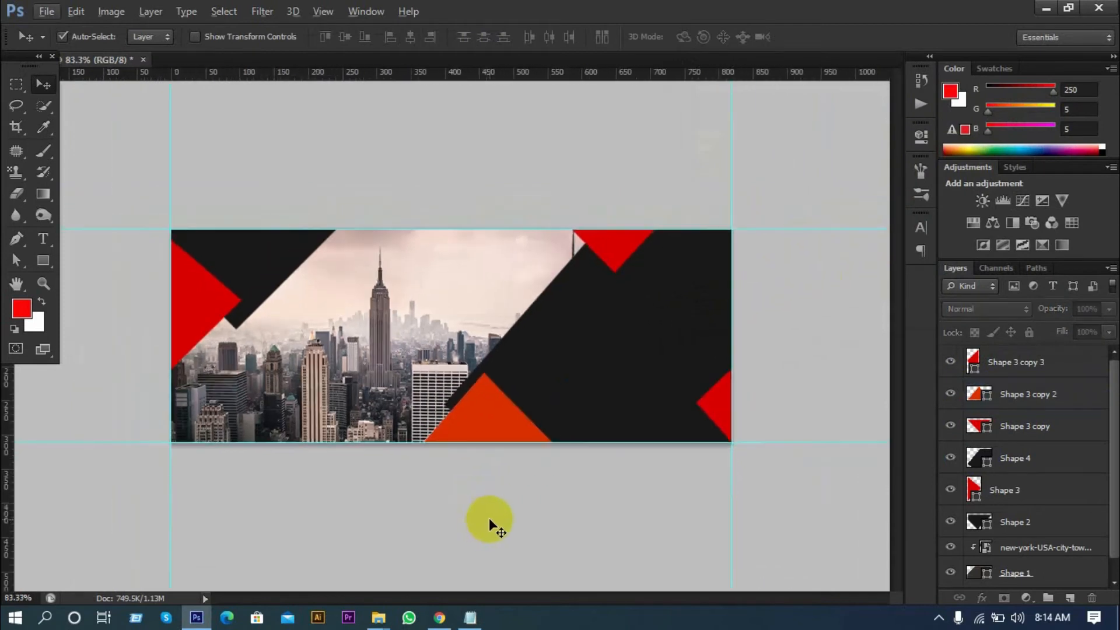
pyautogui.scroll(1, 460, 522)
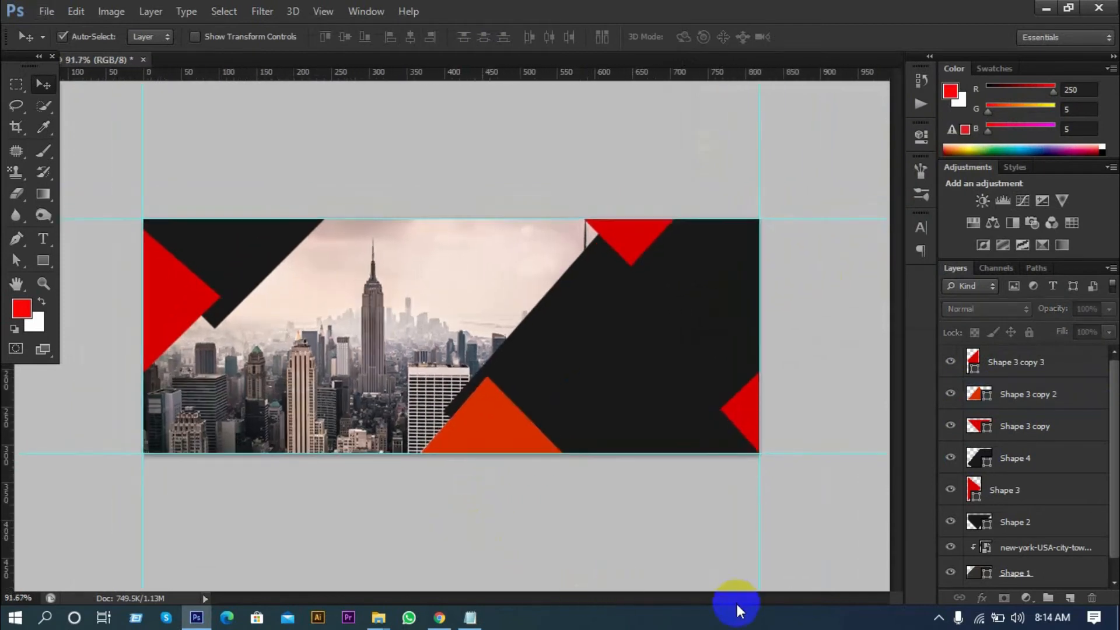
pyautogui.click(737, 411)
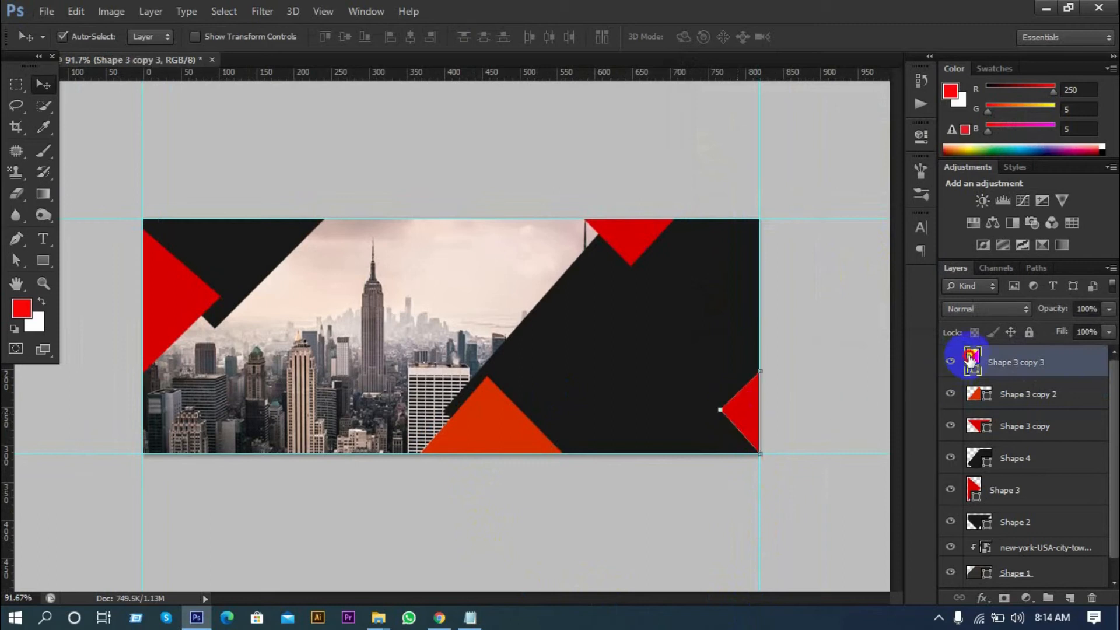
pyautogui.doubleClick(970, 360)
pyautogui.click(475, 425)
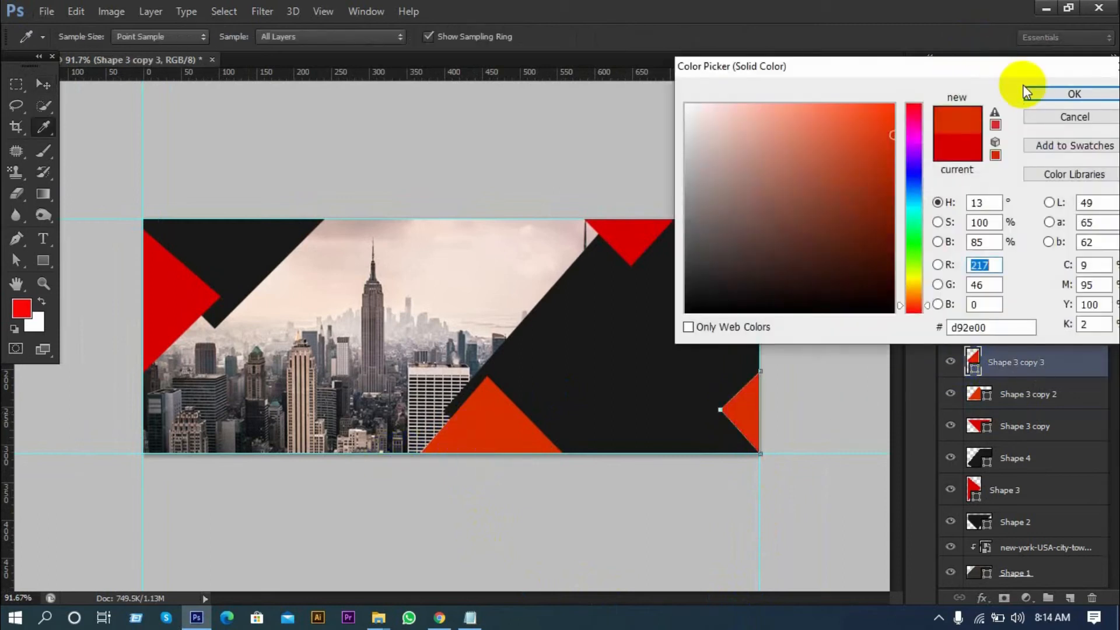
pyautogui.click(1026, 92)
pyautogui.click(750, 295)
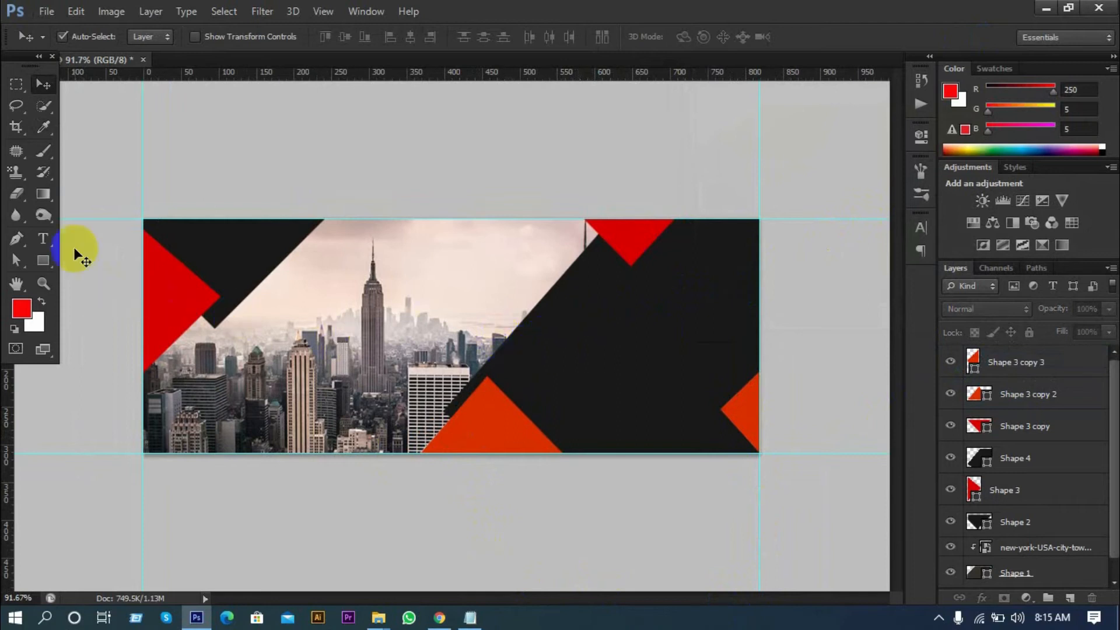
# - Activate the Horizontal Type tool for adding text to the cover
pyautogui.click(42, 239)
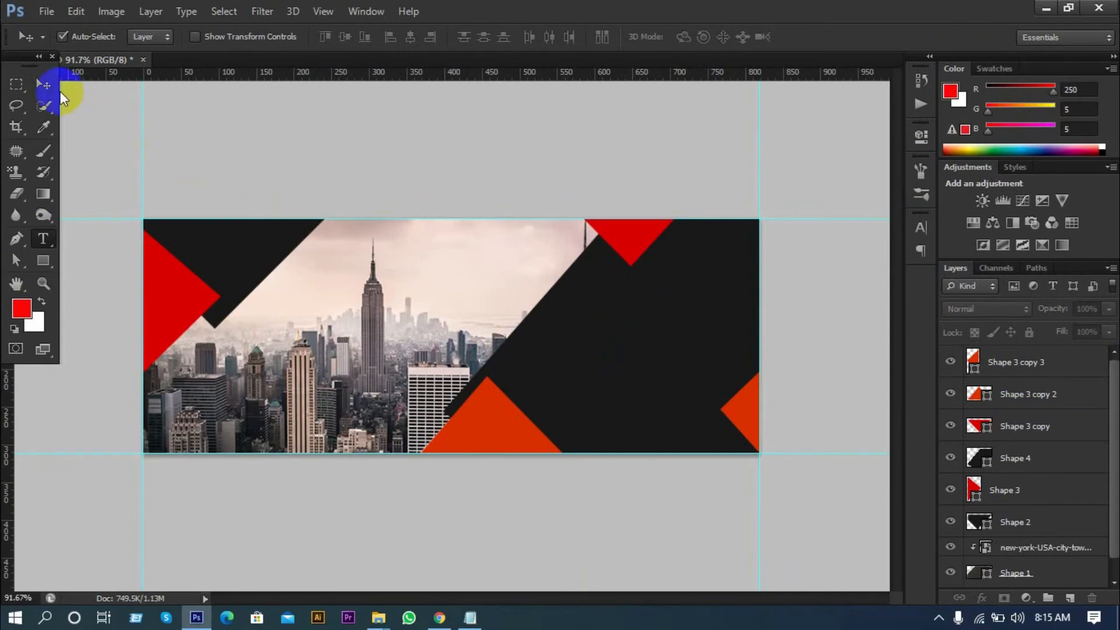
# - Duplicate the Shape 1 layer above the New York city photo and clip the photo back to the original Shape 1
pyautogui.press('v')
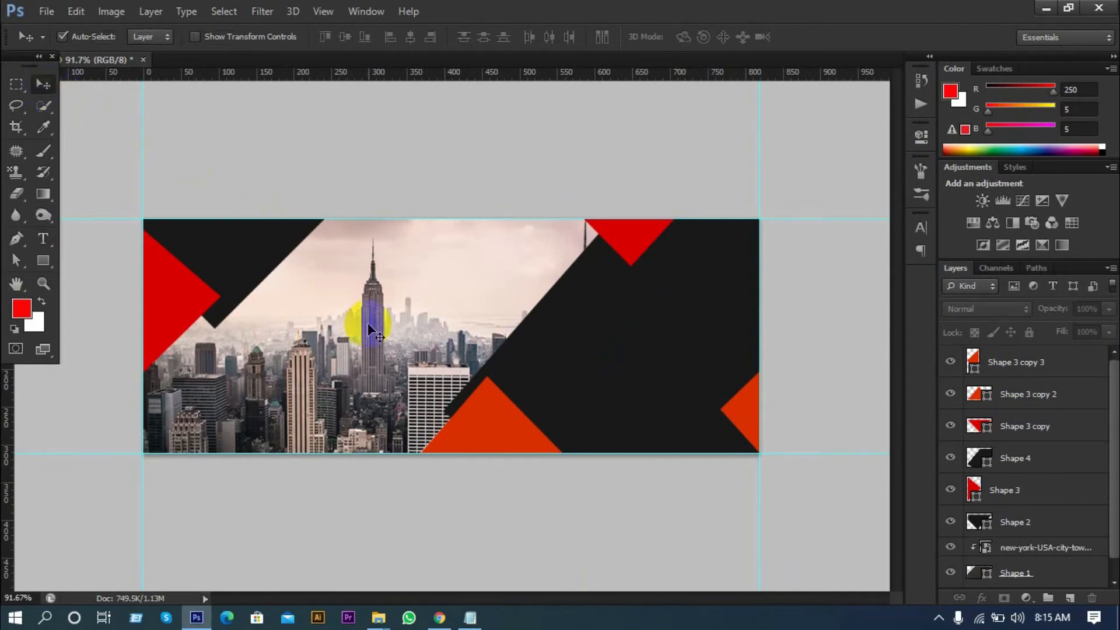
pyautogui.click(368, 324)
pyautogui.scroll(-1, 1025, 558)
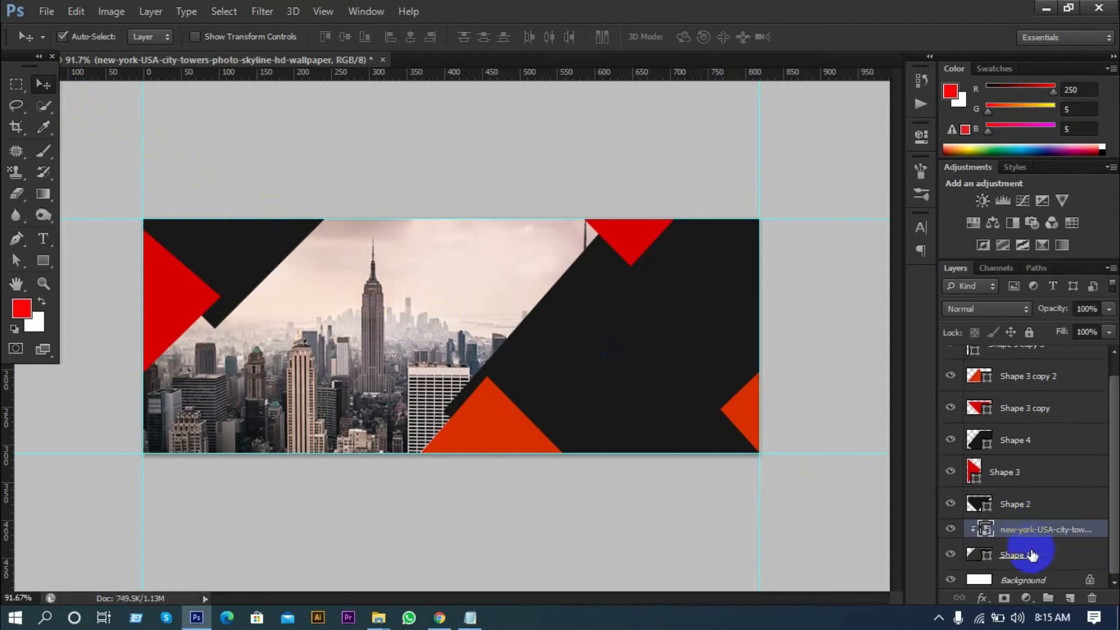
pyautogui.click(1029, 555)
pyautogui.moveTo(1031, 555); pyautogui.dragTo(1025, 534)
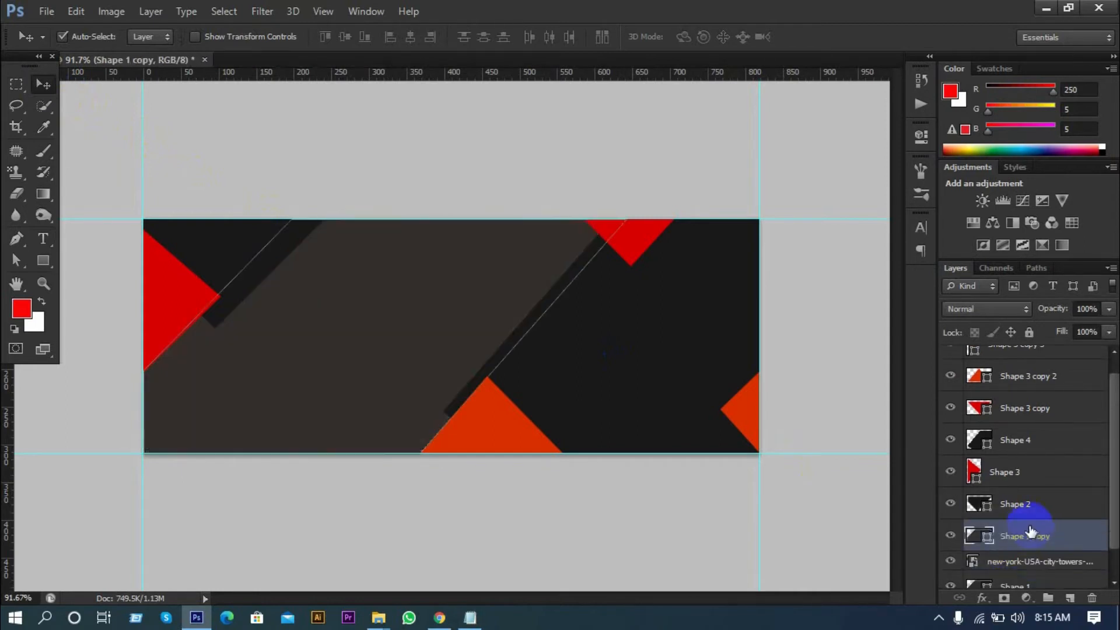
pyautogui.rightClick(1007, 563)
pyautogui.click(823, 263)
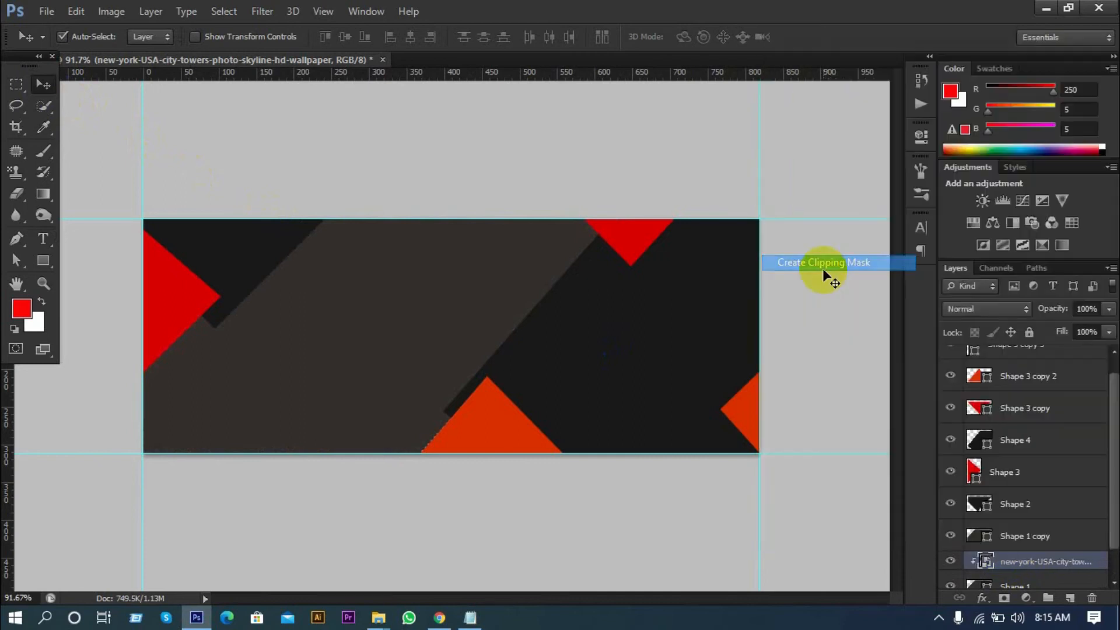
# - Change the fill colour of Shape 1 copy to vivid blue 3800ef
pyautogui.click(986, 537)
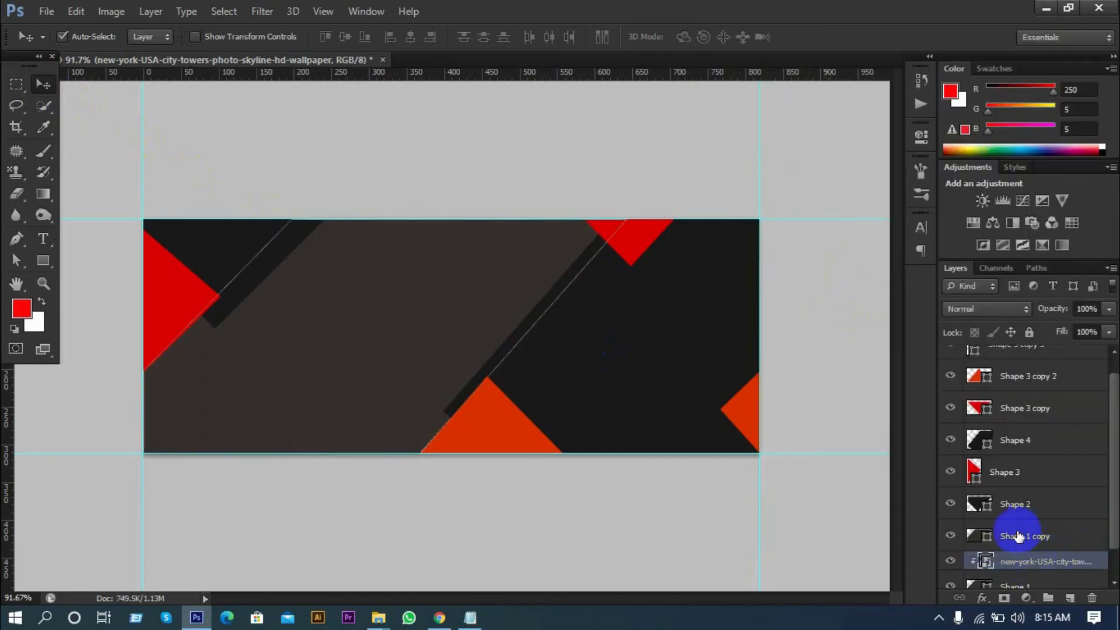
pyautogui.doubleClick(982, 536)
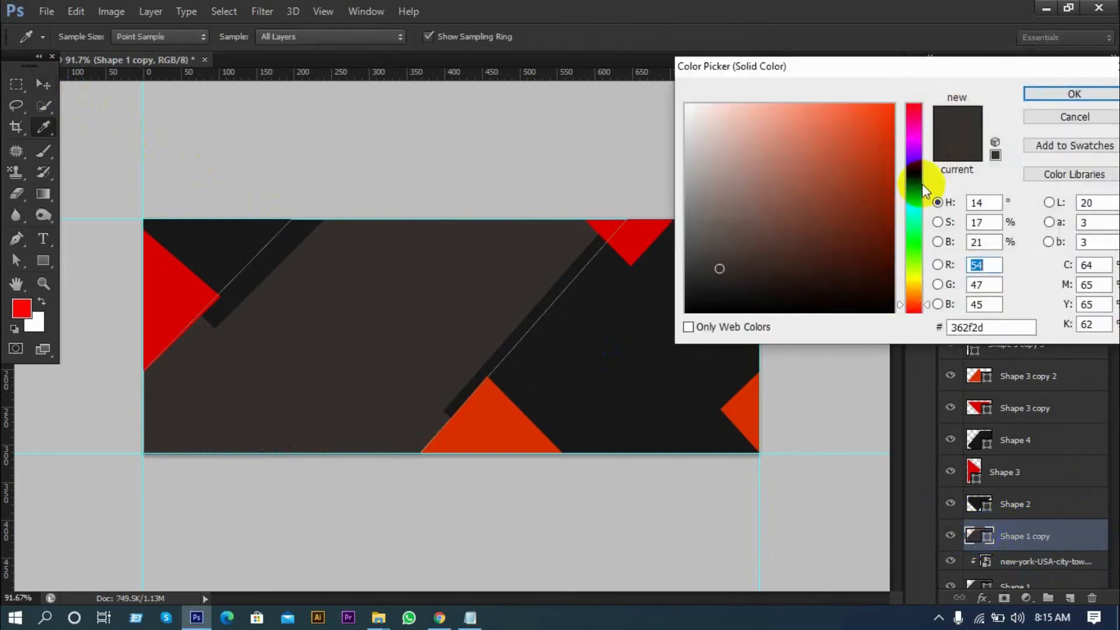
pyautogui.moveTo(914, 191)
pyautogui.mouseDown()
pyautogui.moveTo(919, 178)
pyautogui.moveTo(887, 145)
pyautogui.moveTo(892, 117)
pyautogui.moveTo(914, 165)
pyautogui.mouseUp()
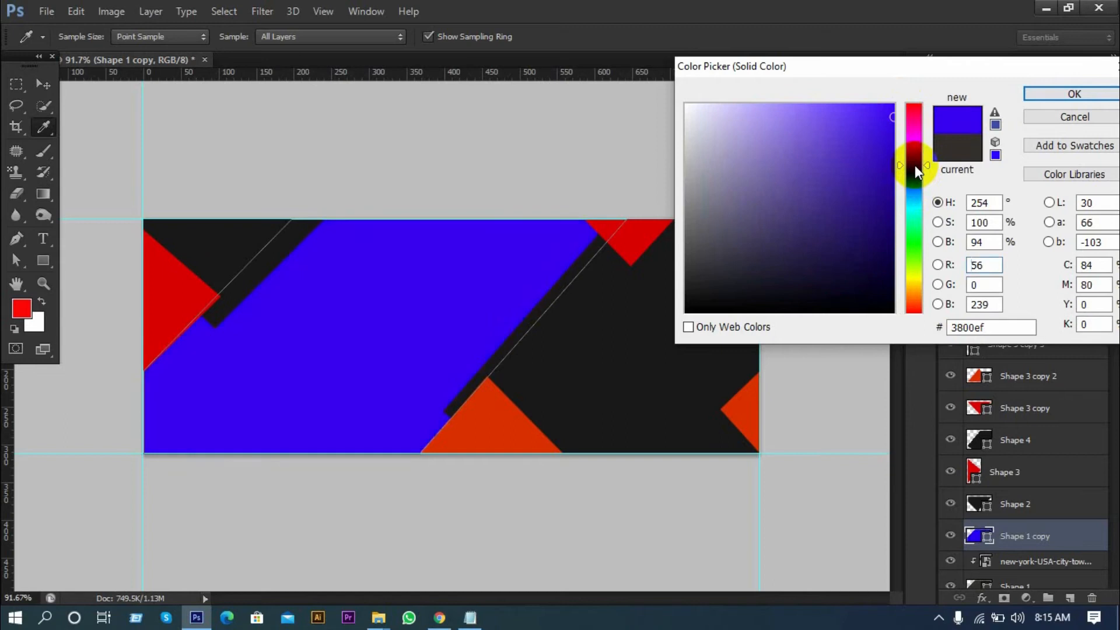
pyautogui.click(1029, 94)
# - Lower the opacity of Shape 1 copy to 22% so it tints the city photo
pyautogui.click(1109, 309)
pyautogui.moveTo(1069, 327); pyautogui.dragTo(1046, 331)
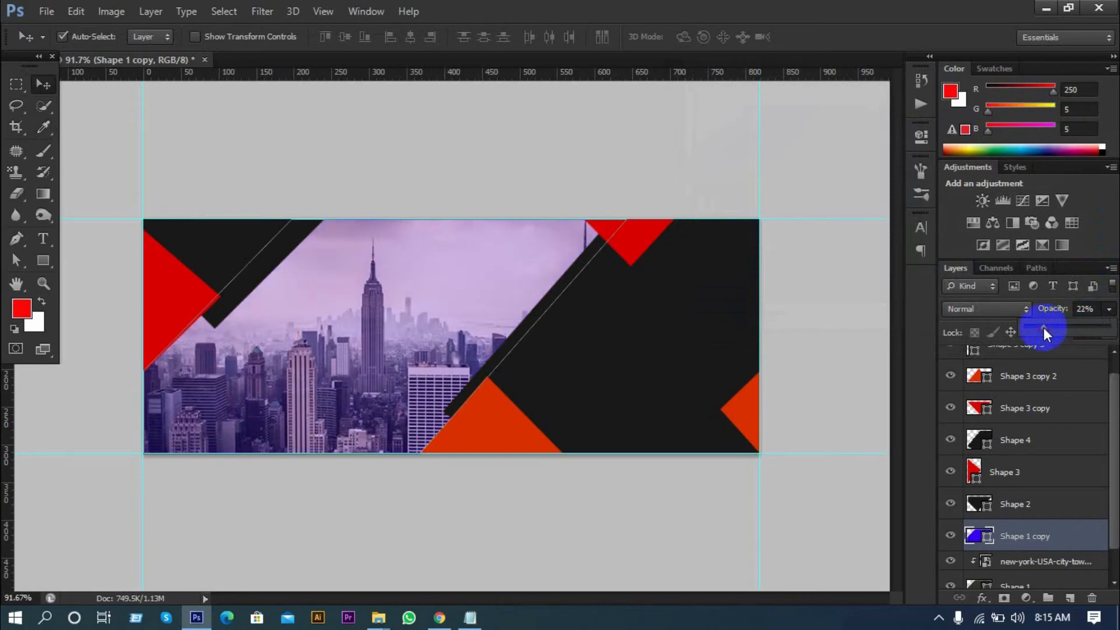
pyautogui.click(835, 330)
pyautogui.click(547, 492)
pyautogui.scroll(1, 547, 492)
pyautogui.scroll(-1, 551, 491)
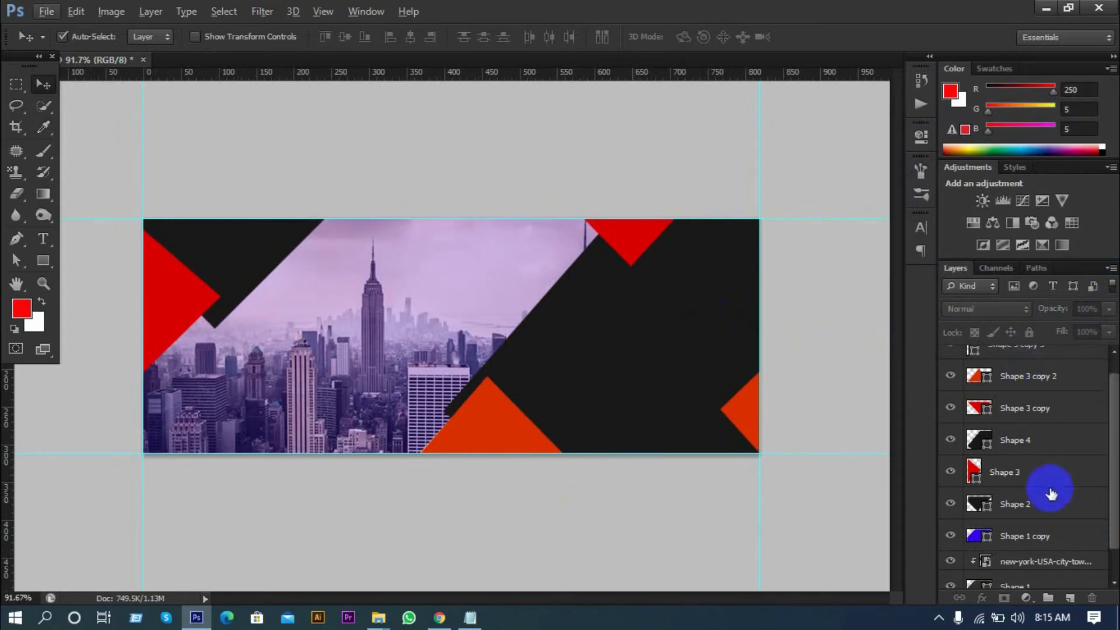
# - Darken the fill of Shape 1 copy to navy 18084e and set the layer's opacity to 38%
pyautogui.click(1034, 531)
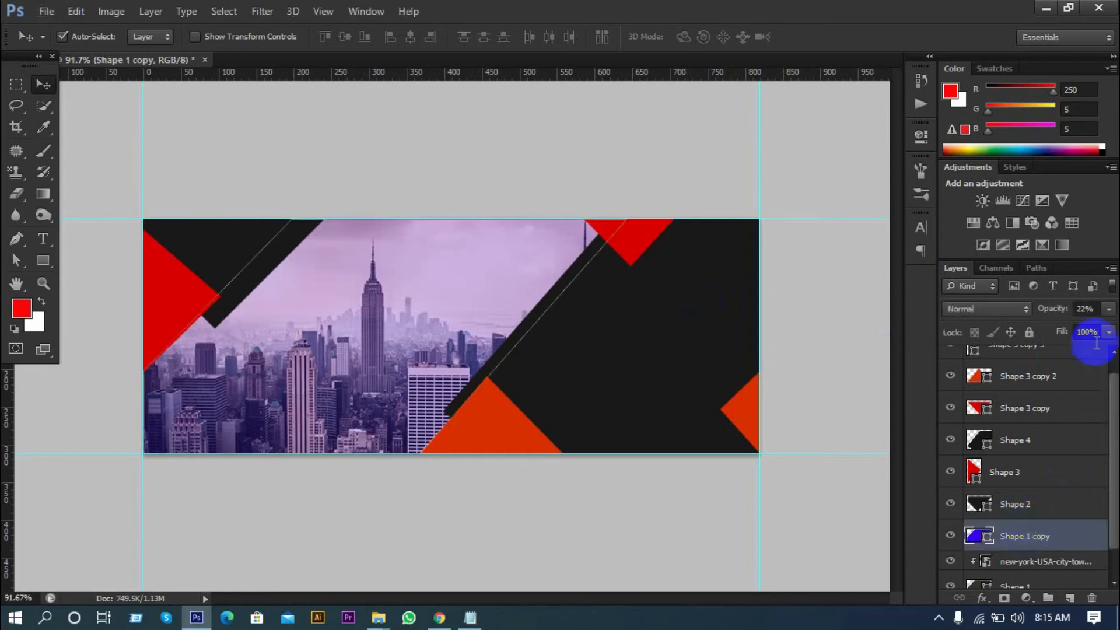
pyautogui.doubleClick(973, 536)
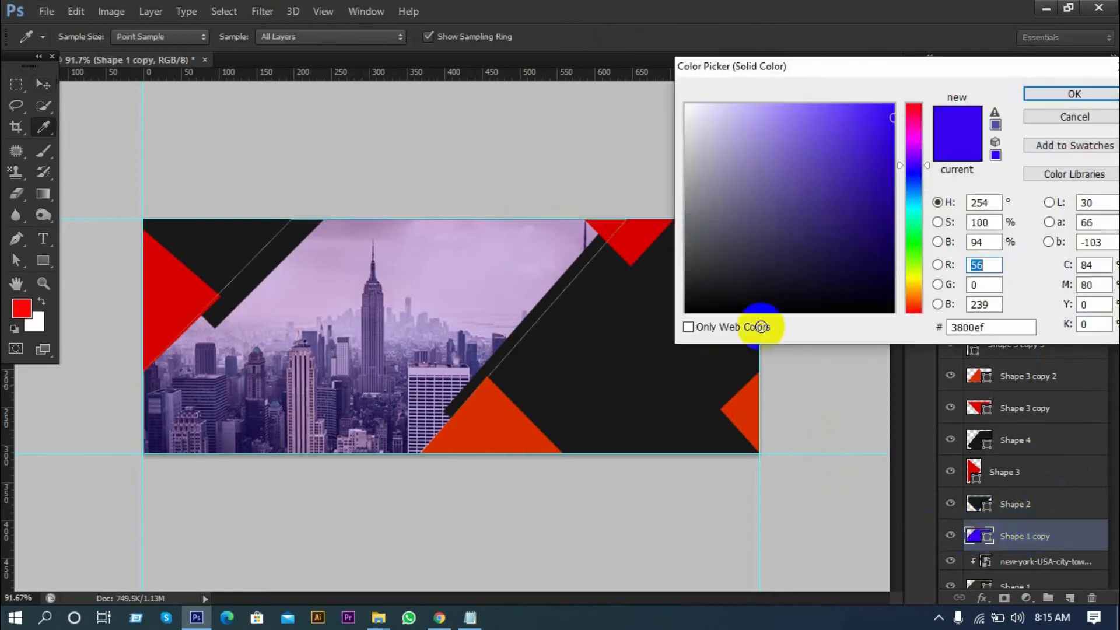
pyautogui.click(671, 300)
pyautogui.moveTo(688, 291); pyautogui.dragTo(677, 163)
pyautogui.moveTo(785, 309)
pyautogui.mouseDown()
pyautogui.moveTo(833, 288)
pyautogui.moveTo(839, 268)
pyautogui.moveTo(840, 298)
pyautogui.moveTo(832, 288)
pyautogui.moveTo(873, 249)
pyautogui.mouseUp()
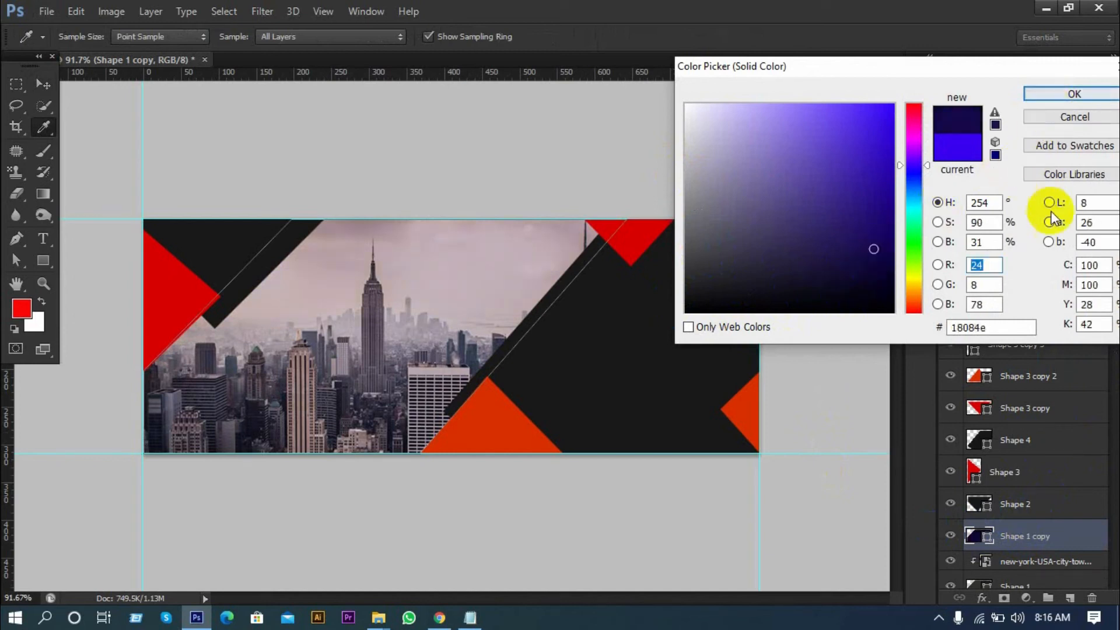
pyautogui.click(1053, 93)
pyautogui.moveTo(1105, 309); pyautogui.dragTo(1059, 331)
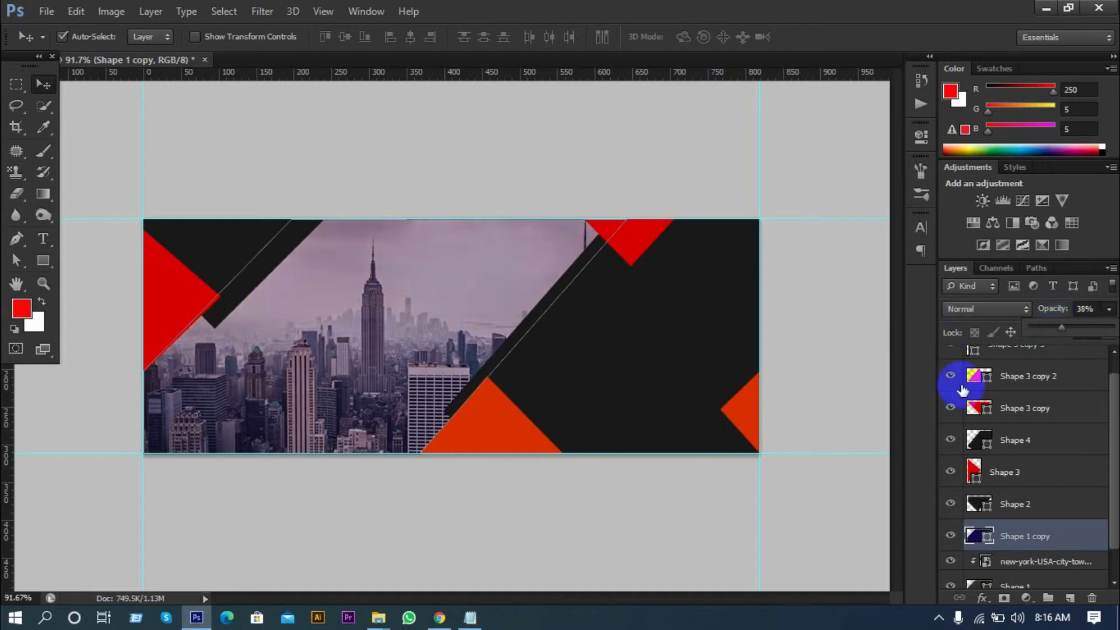
# - Group Shape 1 copy, the city photo and Shape 1, and name the group "Image here"
pyautogui.scroll(-1, 1012, 542)
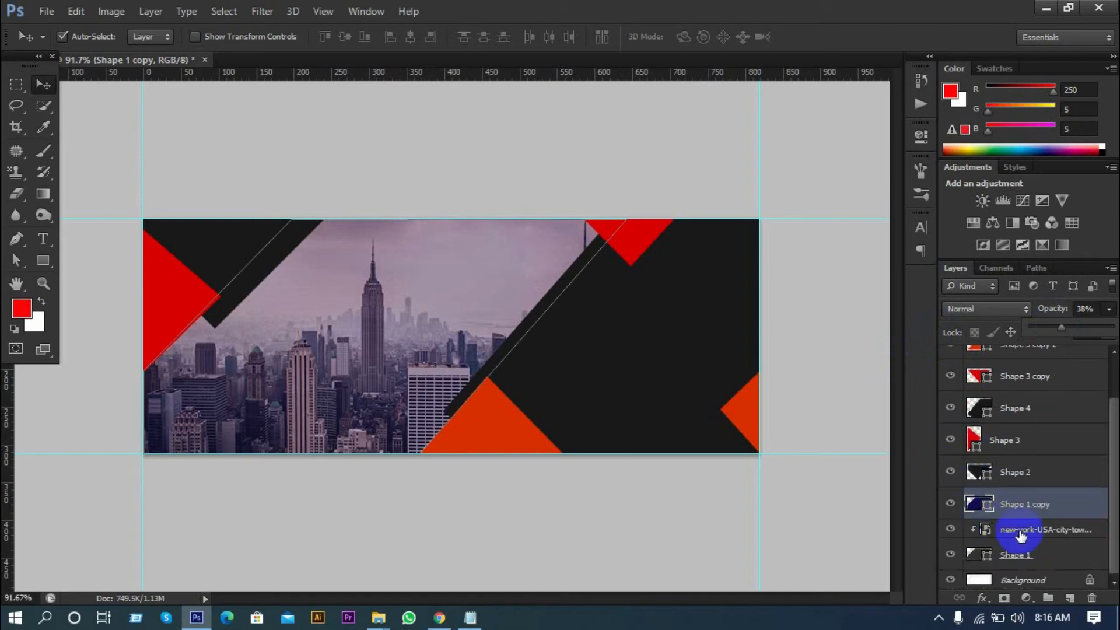
pyautogui.keyDown('shift'); pyautogui.click(1017, 555); pyautogui.keyUp('shift')
pyautogui.hotkey('ctrl', 'g')
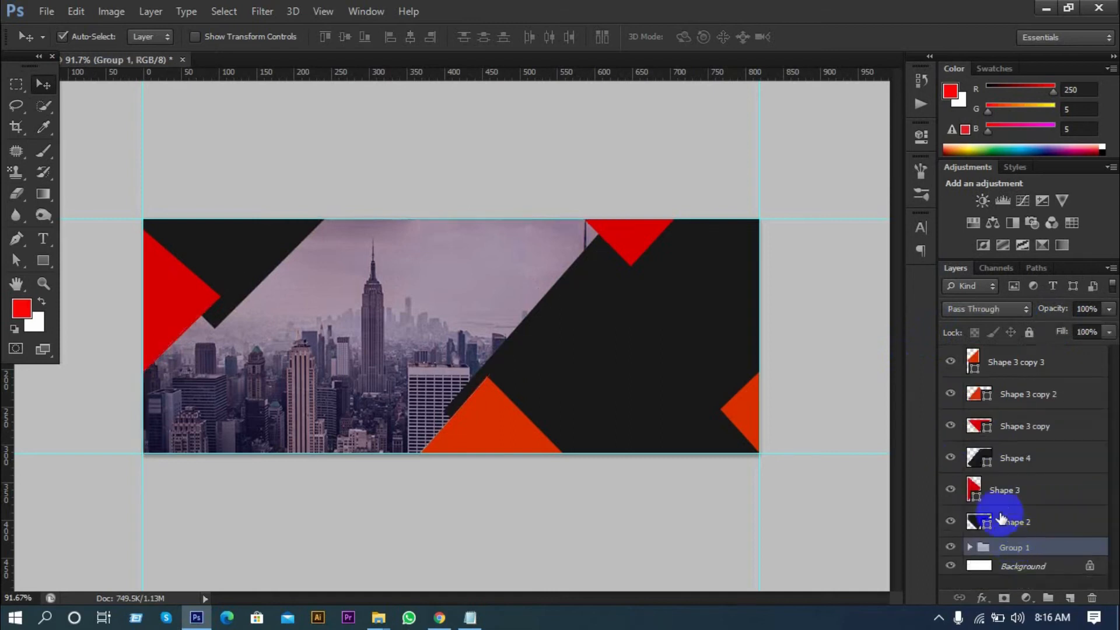
pyautogui.click(950, 547)
pyautogui.click(950, 547)
pyautogui.doubleClick(1013, 549)
pyautogui.press('BackSpace')
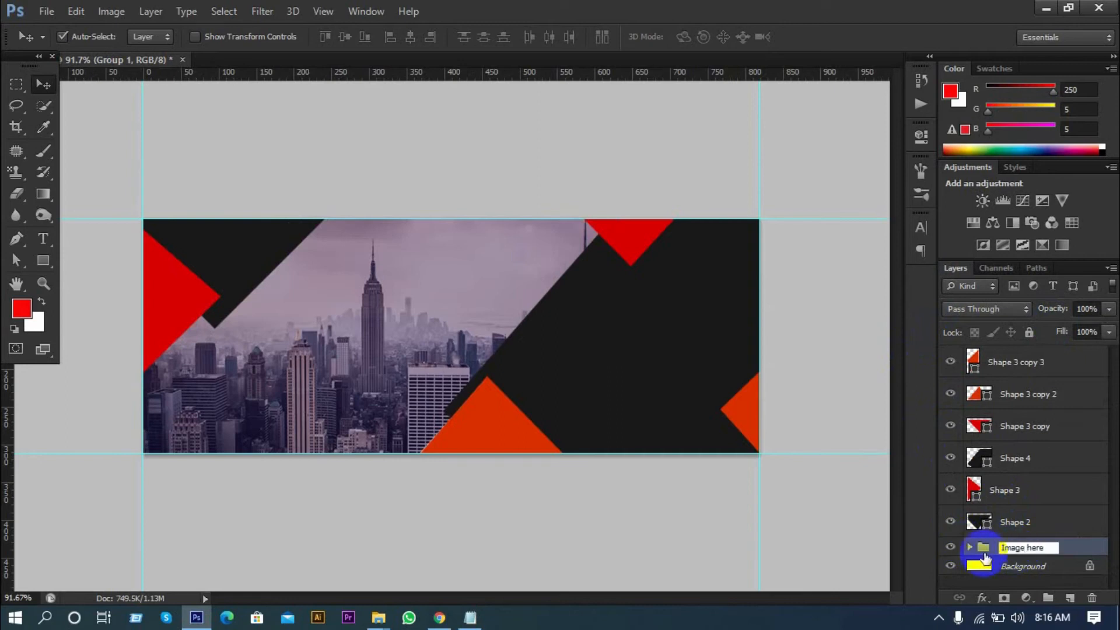
pyautogui.click(1000, 566)
# - Group all layers from Shape 2 up to Shape 3 copy 3 and name the group "Design here"
pyautogui.click(1041, 521)
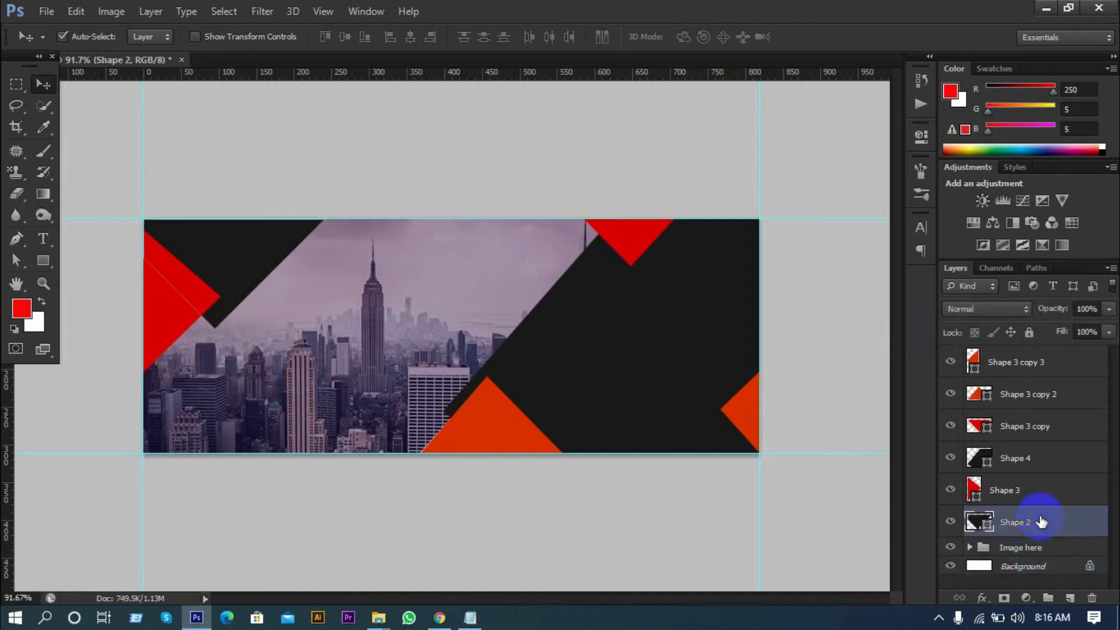
pyautogui.keyDown('shift'); pyautogui.click(1056, 375); pyautogui.keyUp('shift')
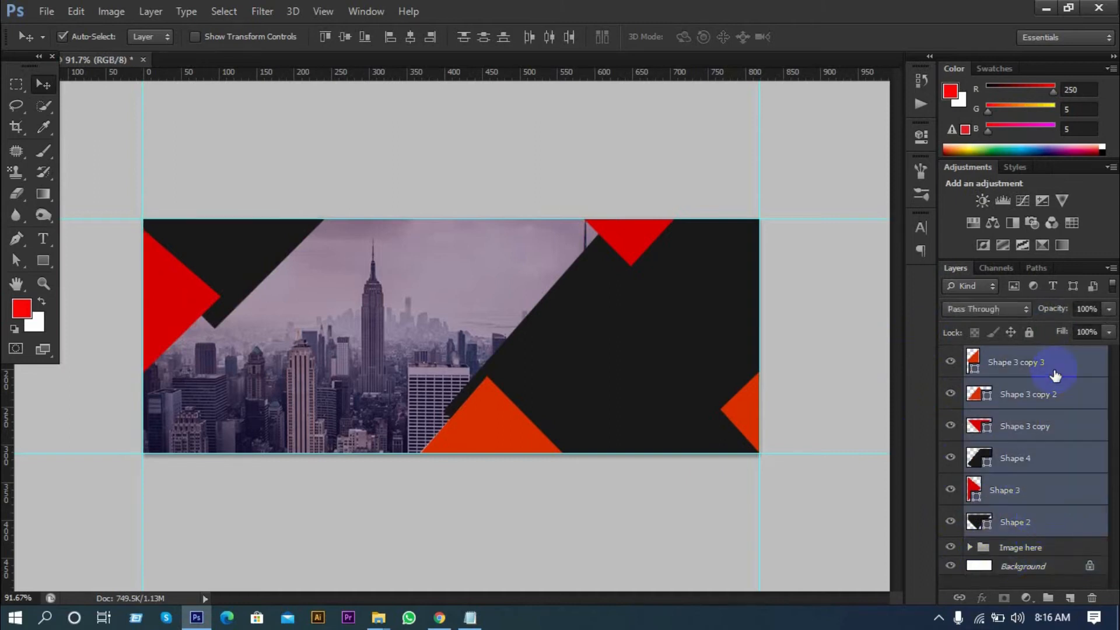
pyautogui.hotkey('ctrl', 'g')
pyautogui.doubleClick(1010, 354)
pyautogui.write('Design here')
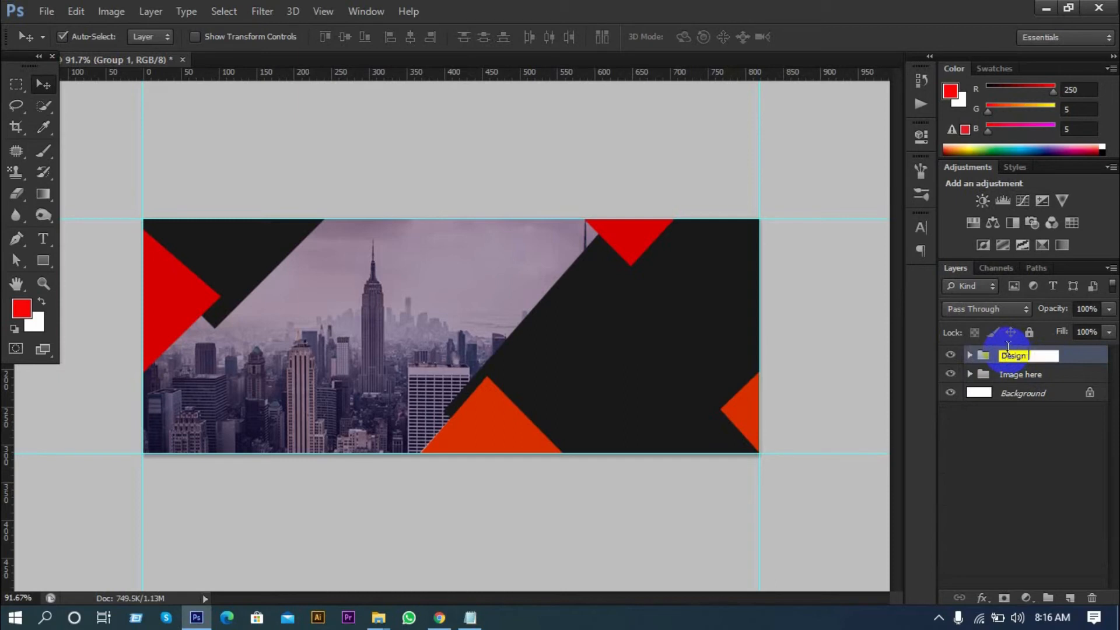
pyautogui.click(1018, 393)
# - Draw an 820 by 312 px rectangle without a stroke over the whole canvas, directly above the Background layer
pyautogui.click(43, 260)
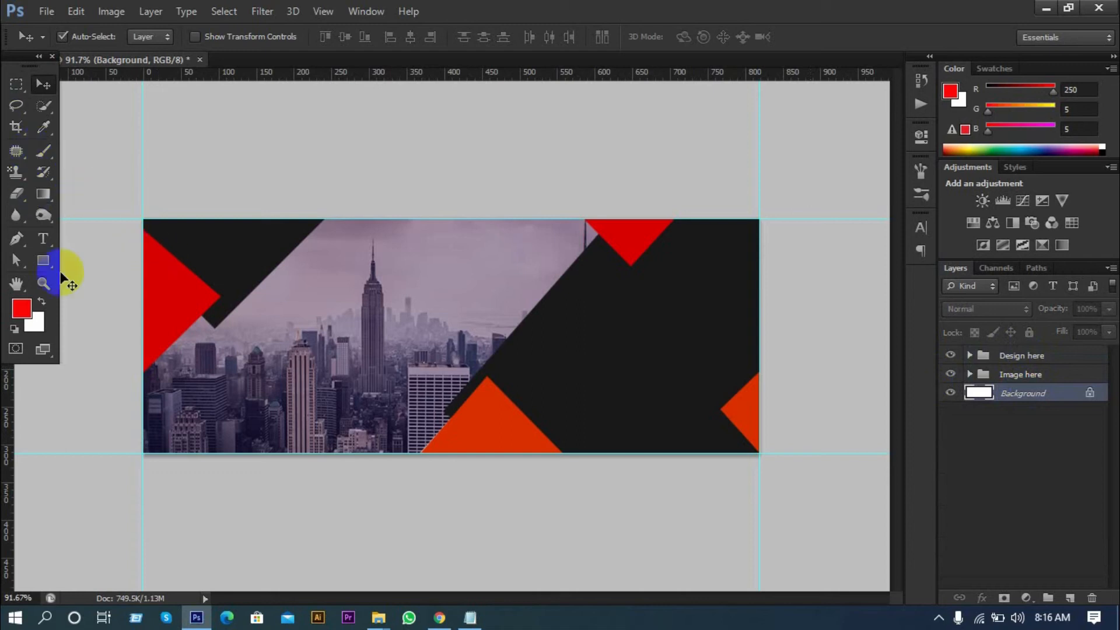
pyautogui.moveTo(145, 220); pyautogui.dragTo(761, 448)
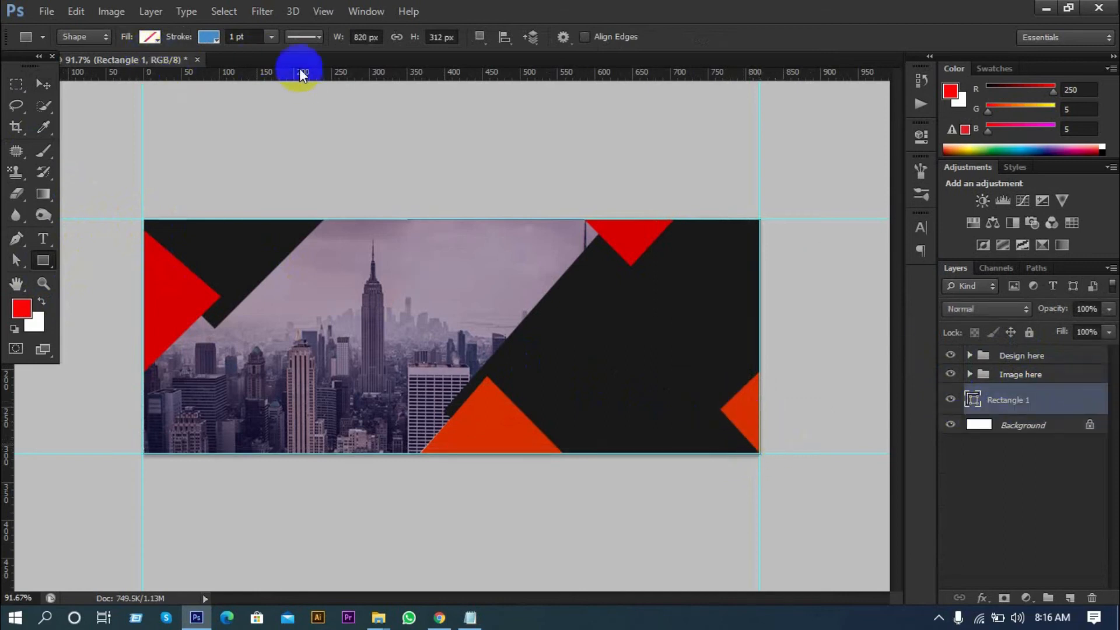
pyautogui.click(150, 36)
pyautogui.click(141, 69)
pyautogui.click(149, 38)
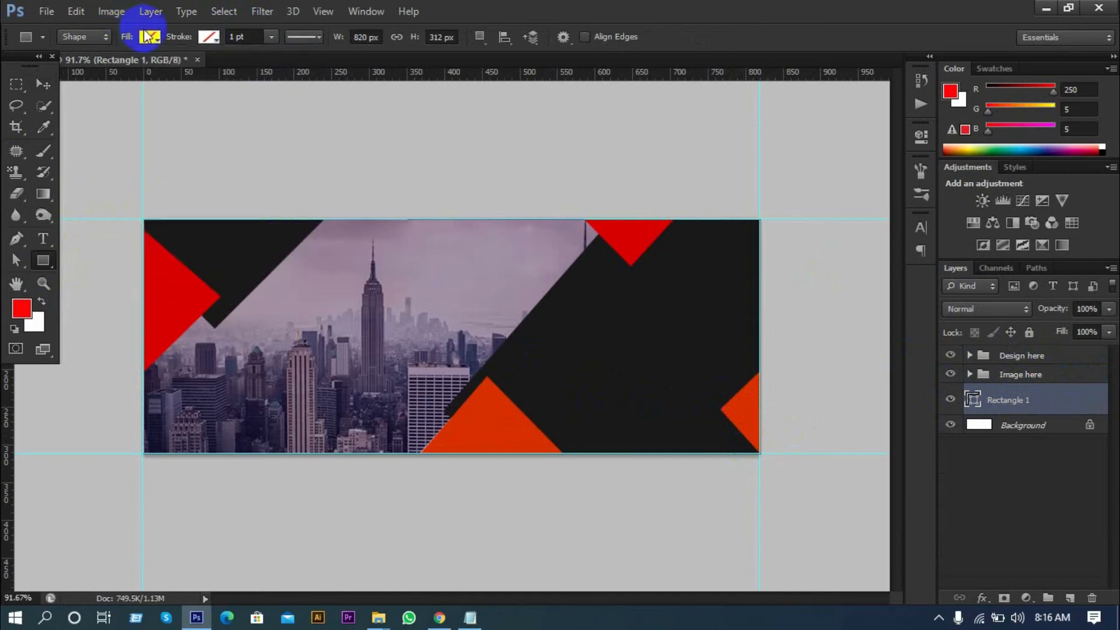
pyautogui.click(150, 38)
pyautogui.click(89, 115)
pyautogui.click(43, 90)
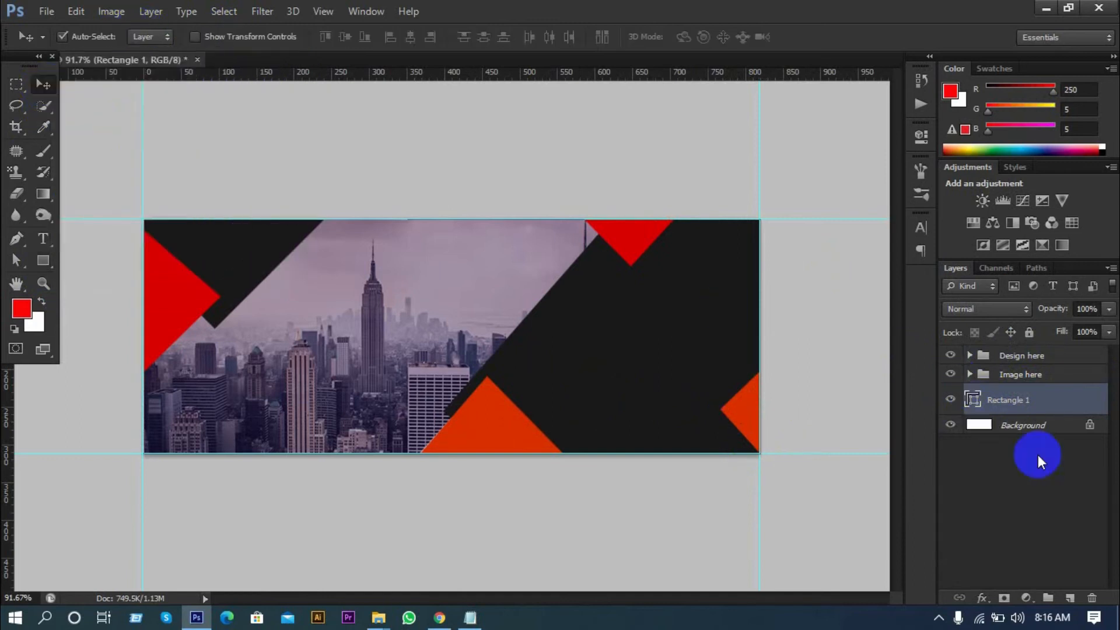
# - Delete the Background layer and place Rectangle 1 in a collapsed group named "Bg"
pyautogui.click(1034, 430)
pyautogui.press('Delete')
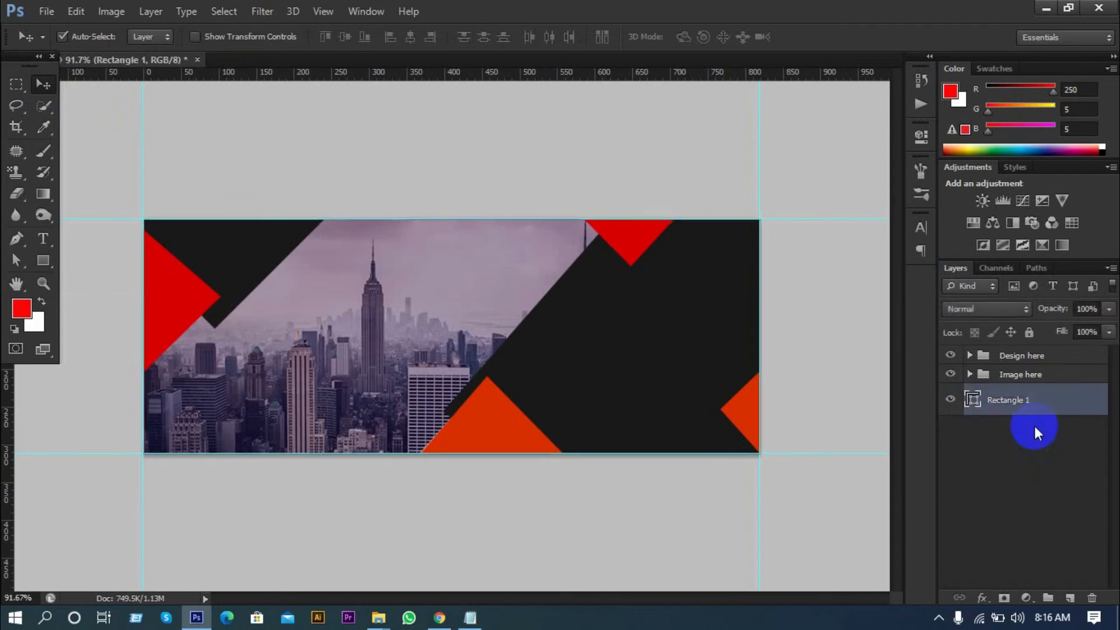
pyautogui.hotkey('ctrl', 'g')
pyautogui.doubleClick(1011, 394)
pyautogui.write('B')
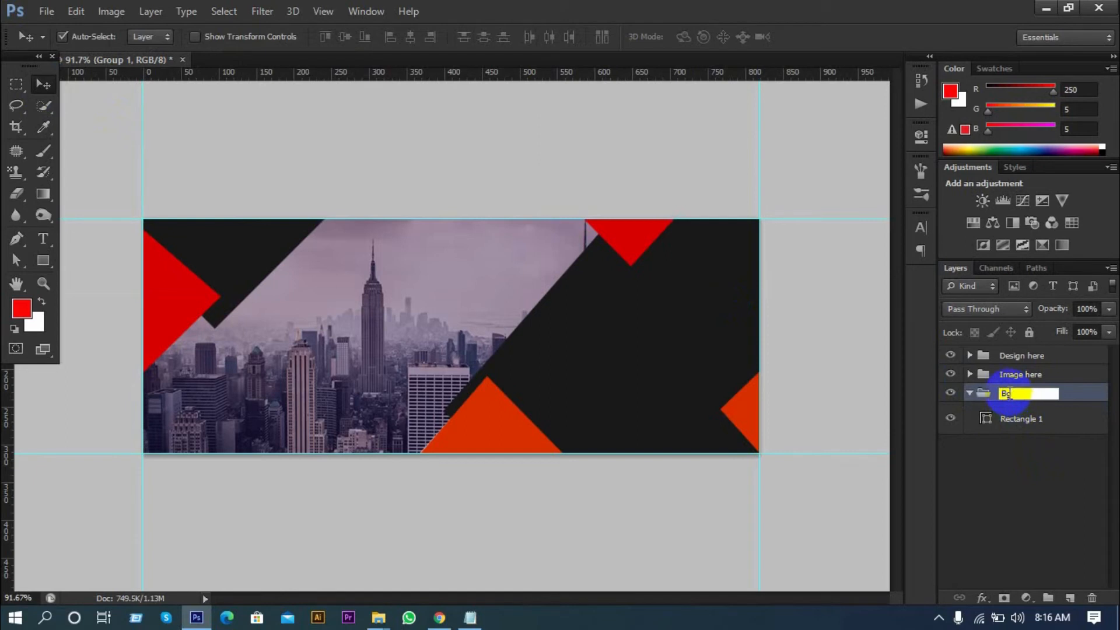
pyautogui.write('g')
pyautogui.click(969, 393)
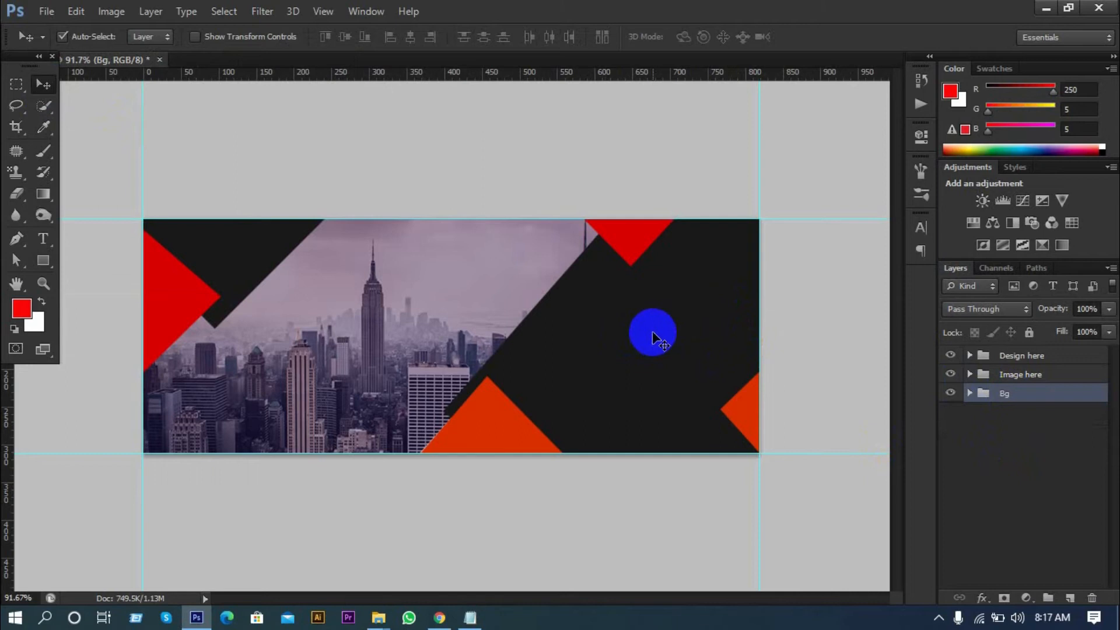
# - Add the text "your" in white (ffffff) on the dark area of the banner and move its layer above all groups
pyautogui.click(43, 238)
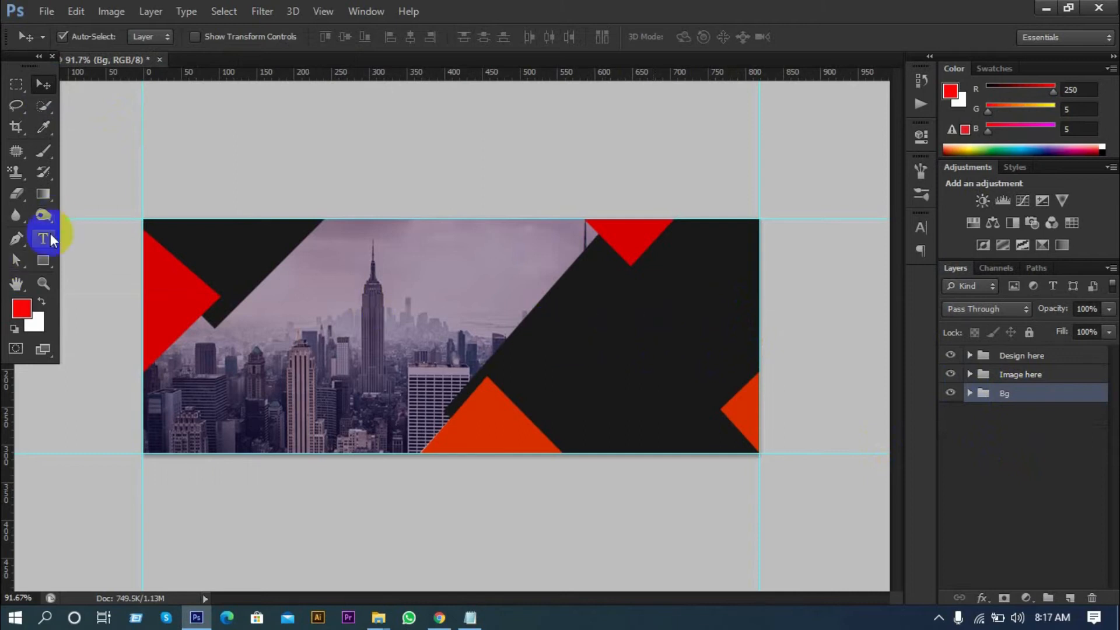
pyautogui.click(577, 308)
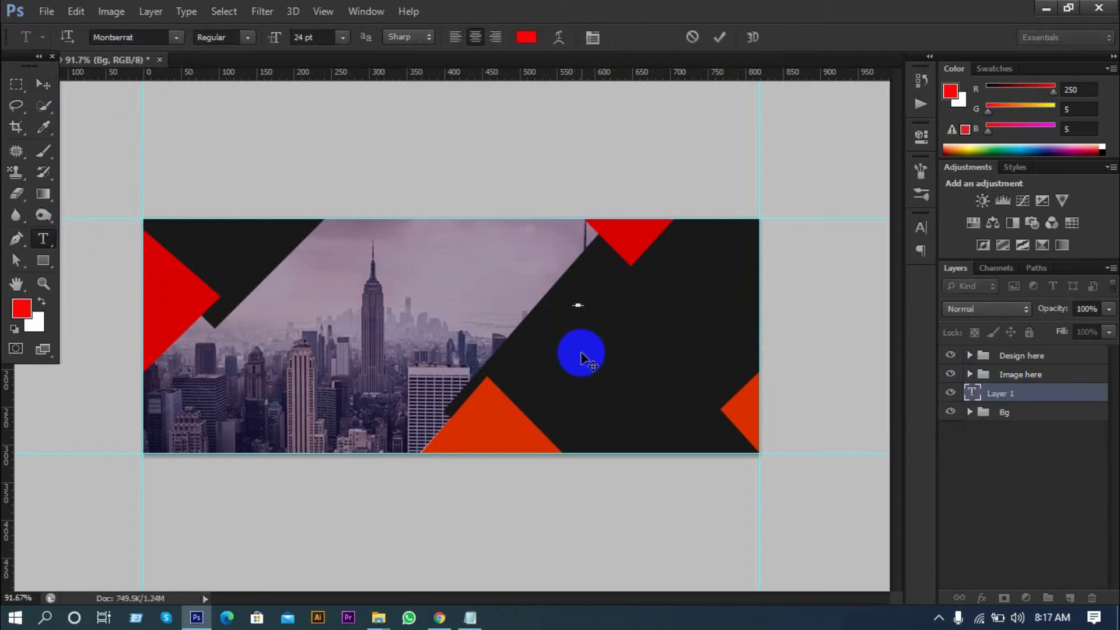
pyautogui.click(527, 38)
pyautogui.moveTo(694, 113); pyautogui.dragTo(617, 87)
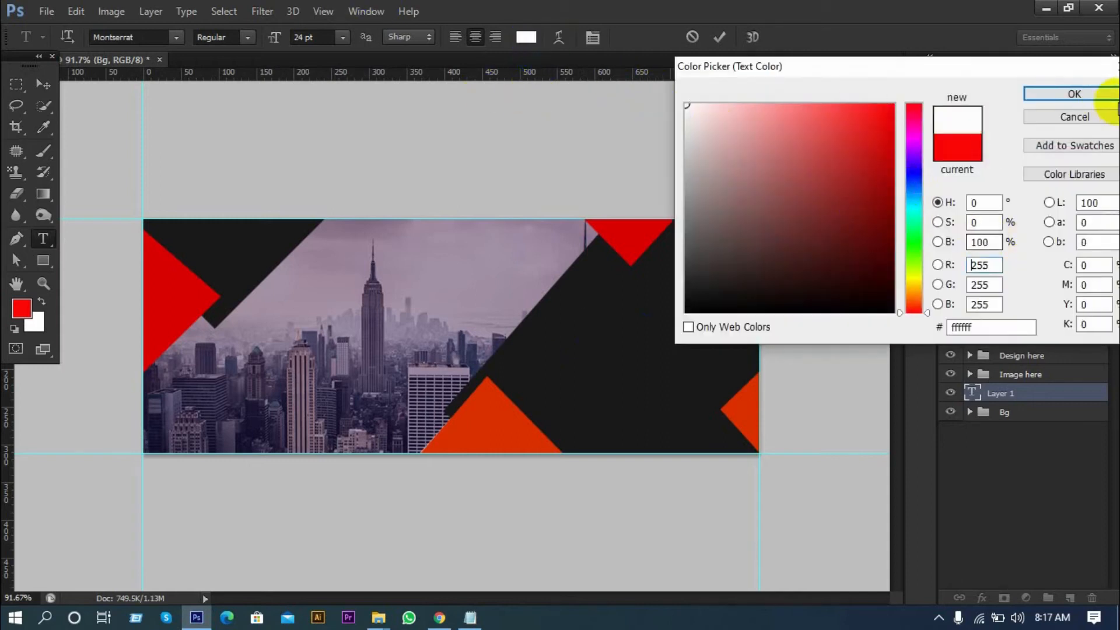
pyautogui.click(1115, 98)
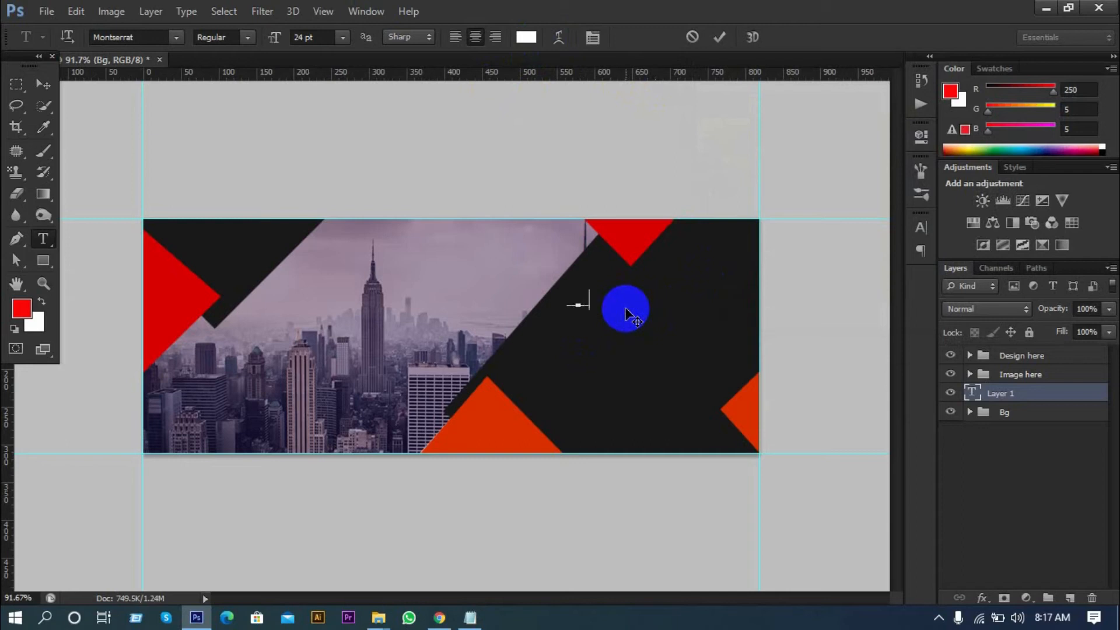
pyautogui.moveTo(1043, 393); pyautogui.dragTo(1044, 348)
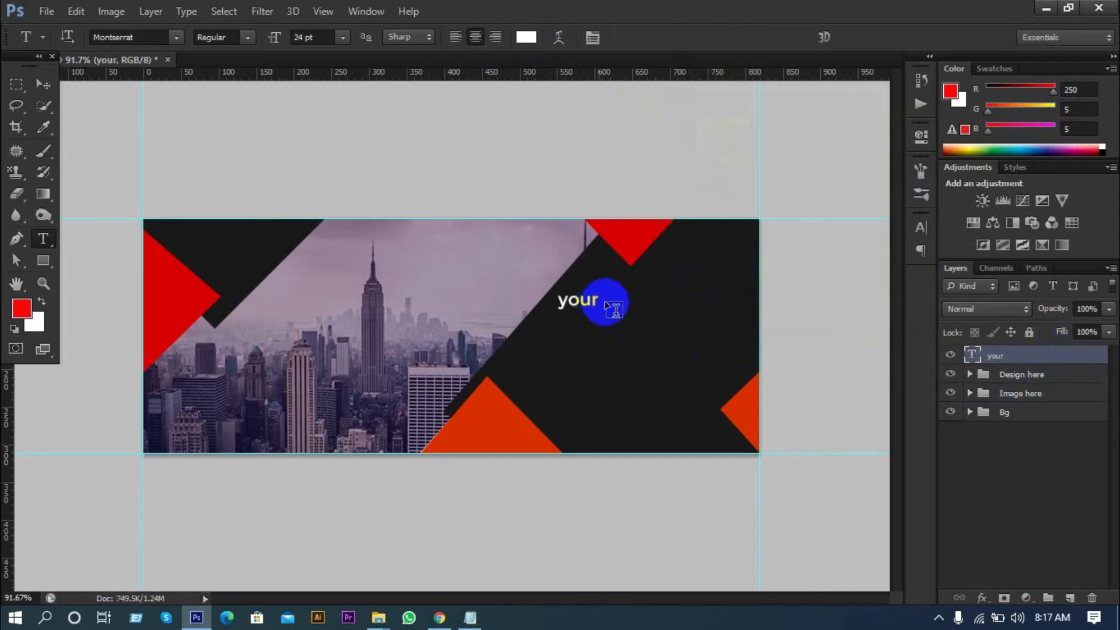
# - Replace the word "your" on the banner with the text "YOUR BUSINESS HEADLINE"
pyautogui.click(598, 300)
pyautogui.click(720, 37)
pyautogui.press('Delete')
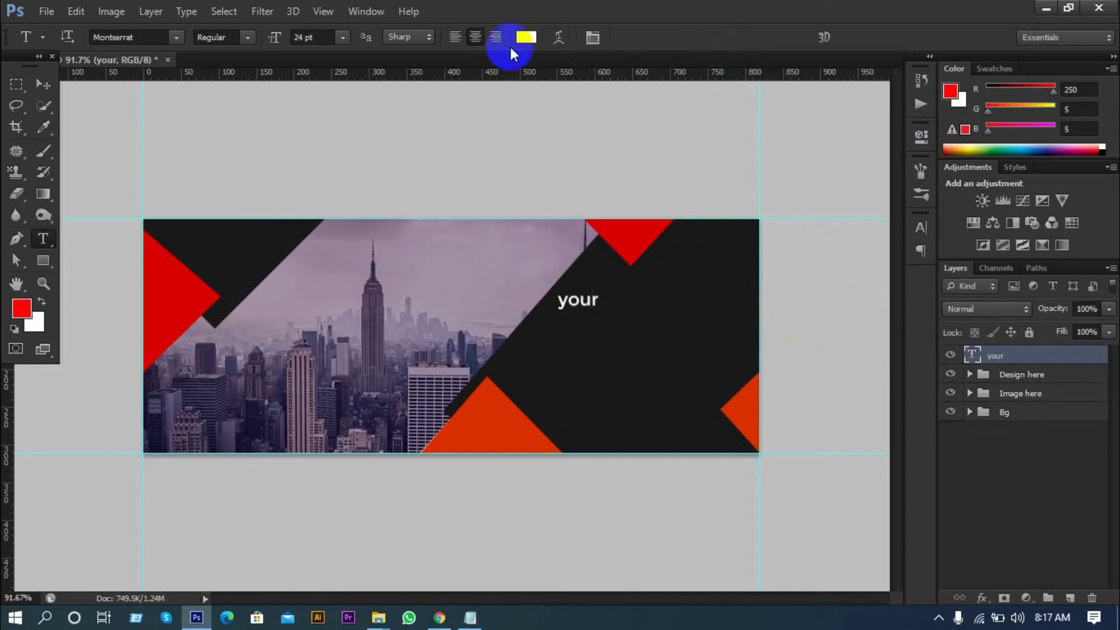
pyautogui.click(587, 290)
pyautogui.doubleClick(587, 289)
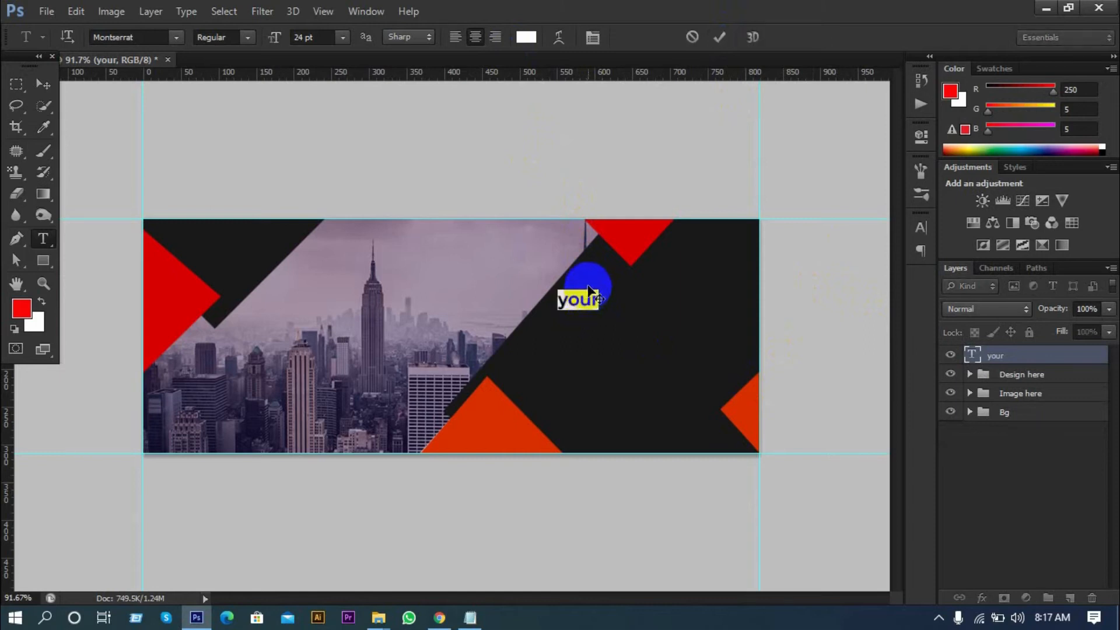
pyautogui.write('your bu')
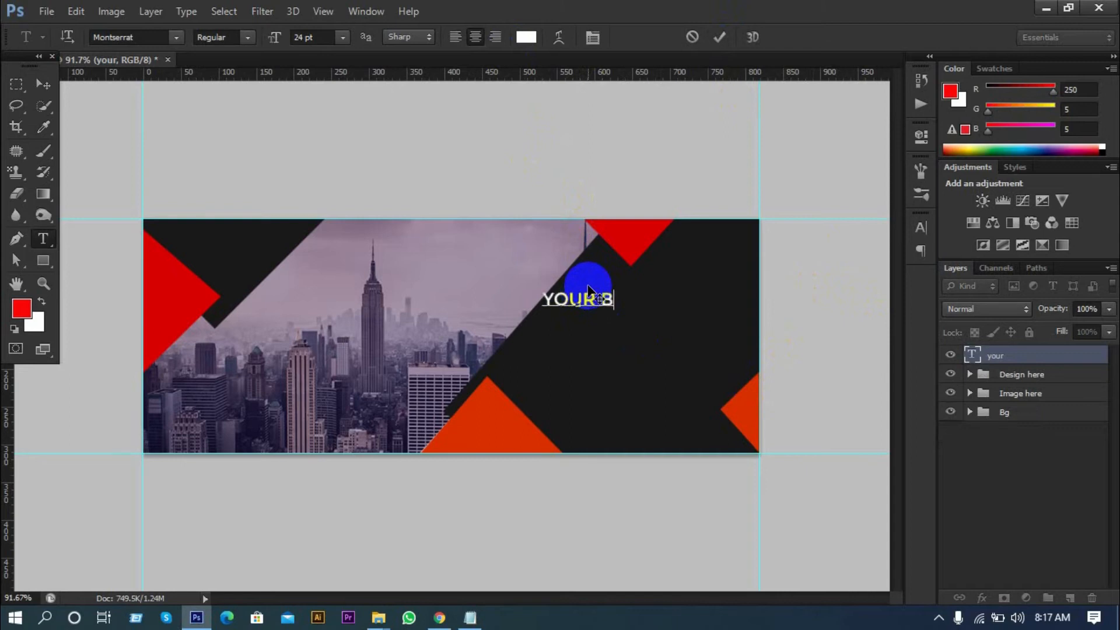
pyautogui.write('siness')
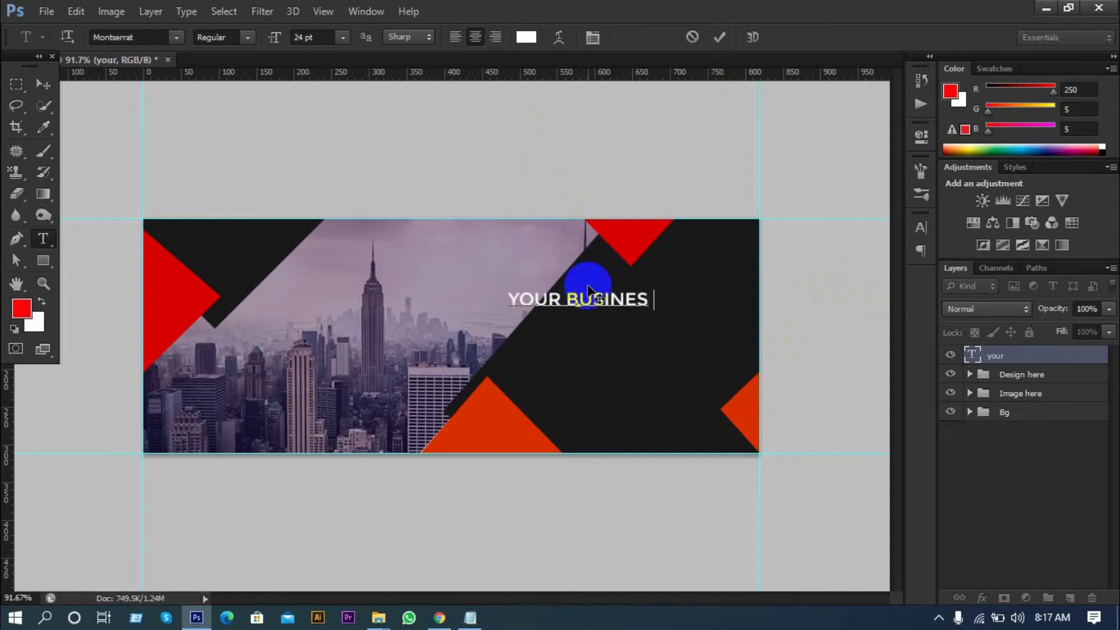
pyautogui.write(' headli')
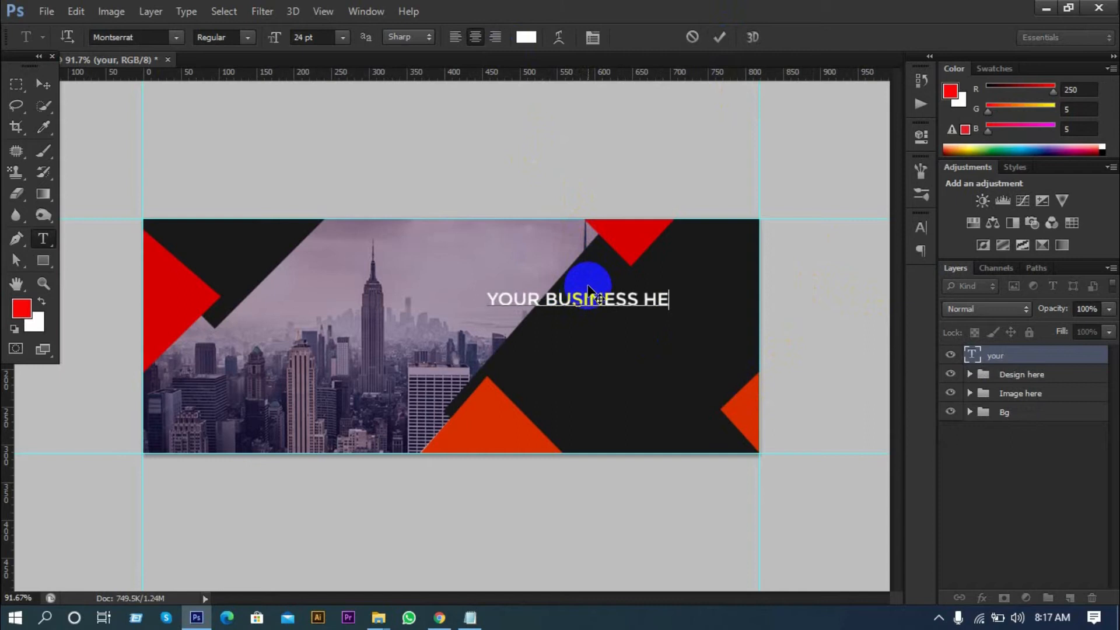
pyautogui.write('ne')
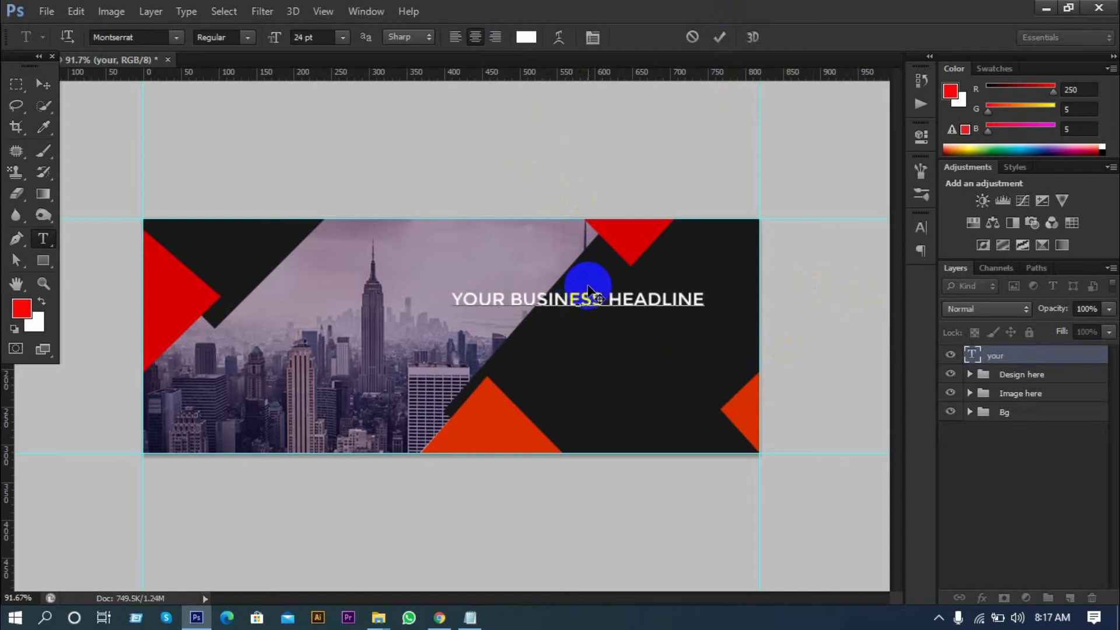
# - Move the headline onto the banner's dark area and reduce its font size to 20 pt
pyautogui.moveTo(624, 338); pyautogui.dragTo(724, 348)
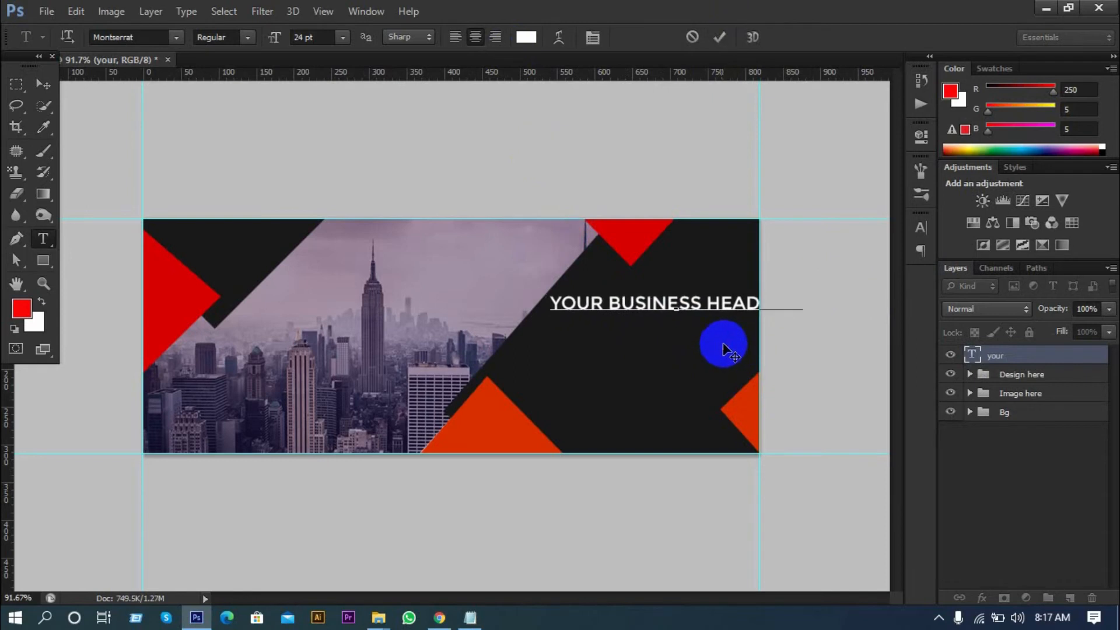
pyautogui.click(678, 315)
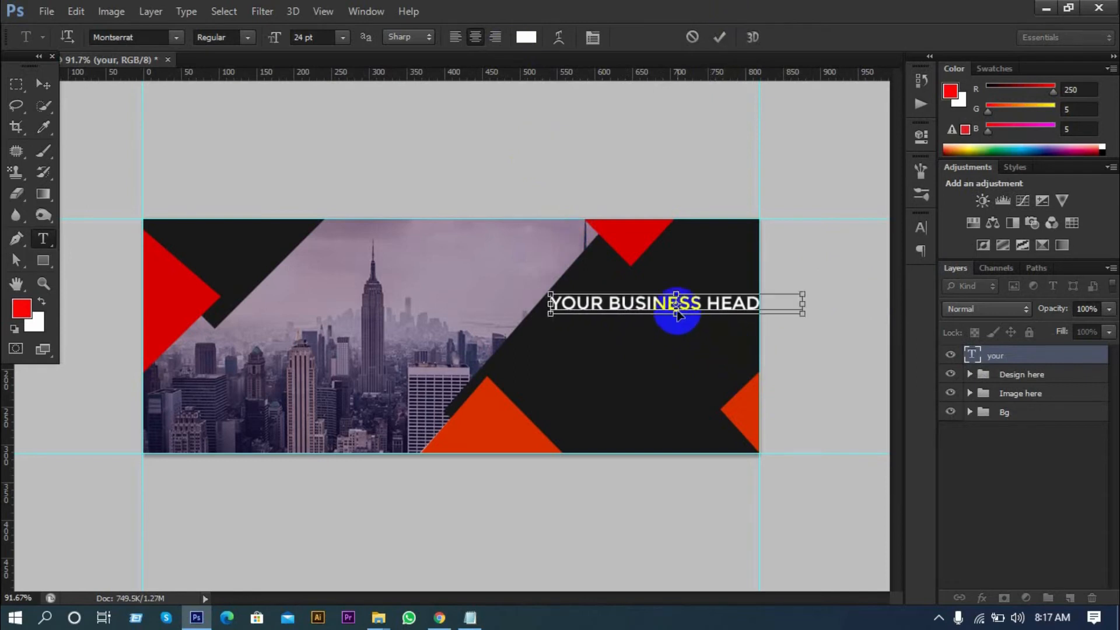
pyautogui.hotkey('ctrl', 'a')
pyautogui.hotkey('ctrl', 'shift', ',')
pyautogui.hotkey('ctrl', 'shift', ',')
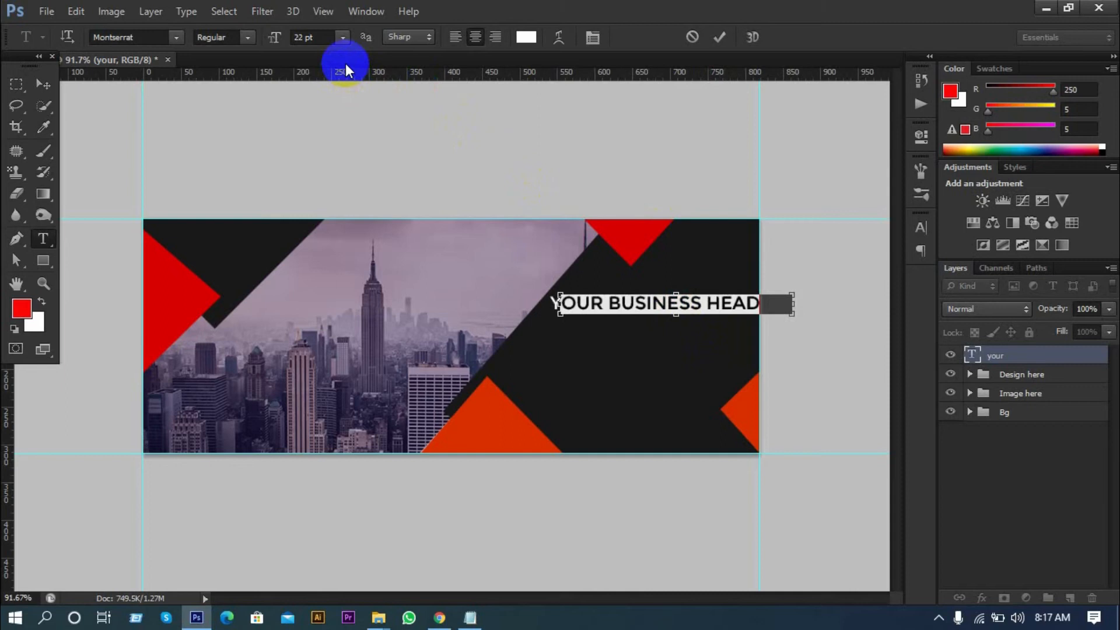
pyautogui.click(668, 349)
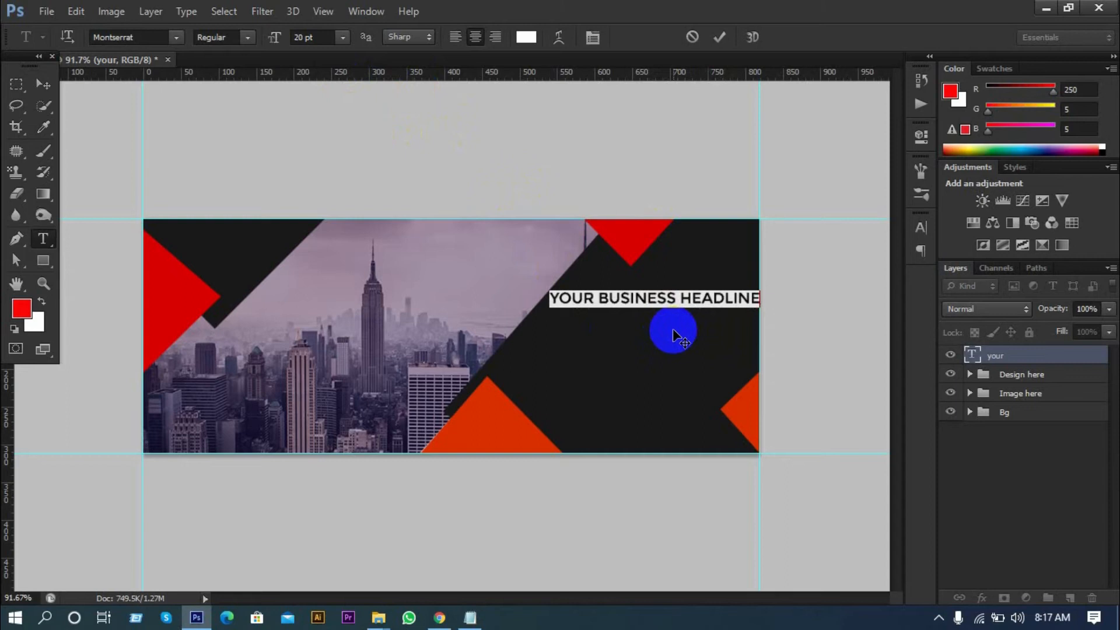
# - Put "HEADLINE" on a second line and right-align the text within the dark area below the red triangle
pyautogui.click(702, 294)
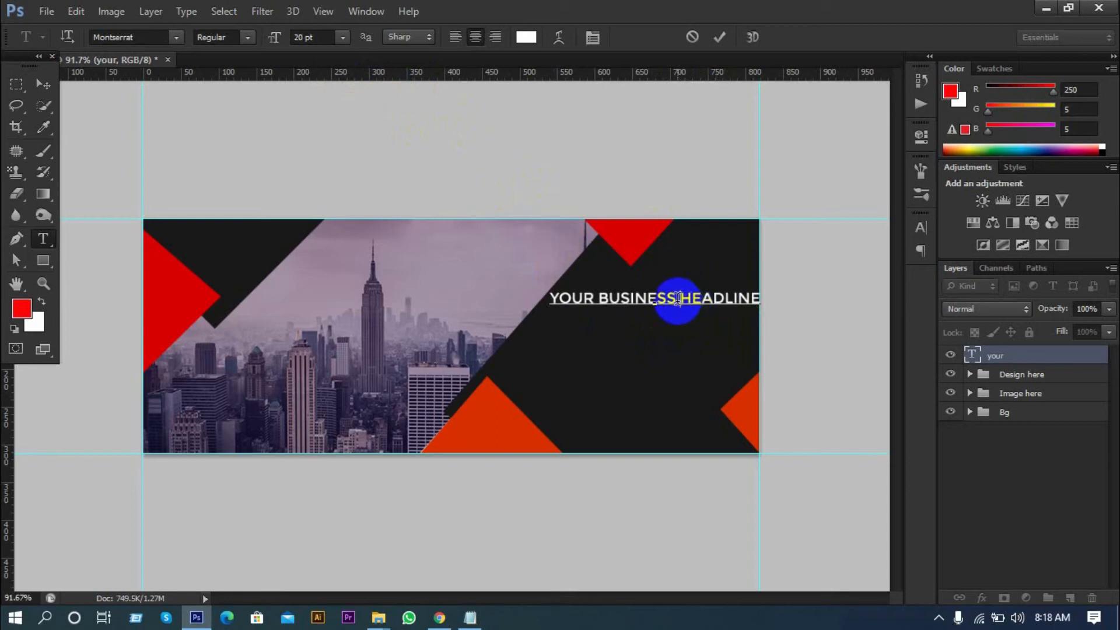
pyautogui.press('Return')
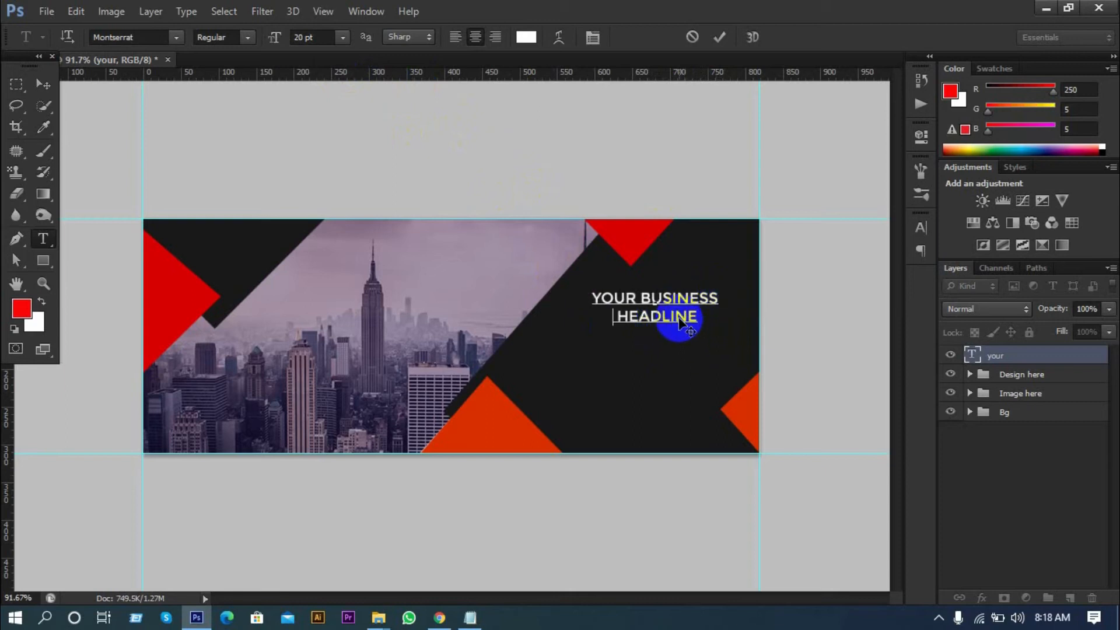
pyautogui.hotkey('ctrl', 'a')
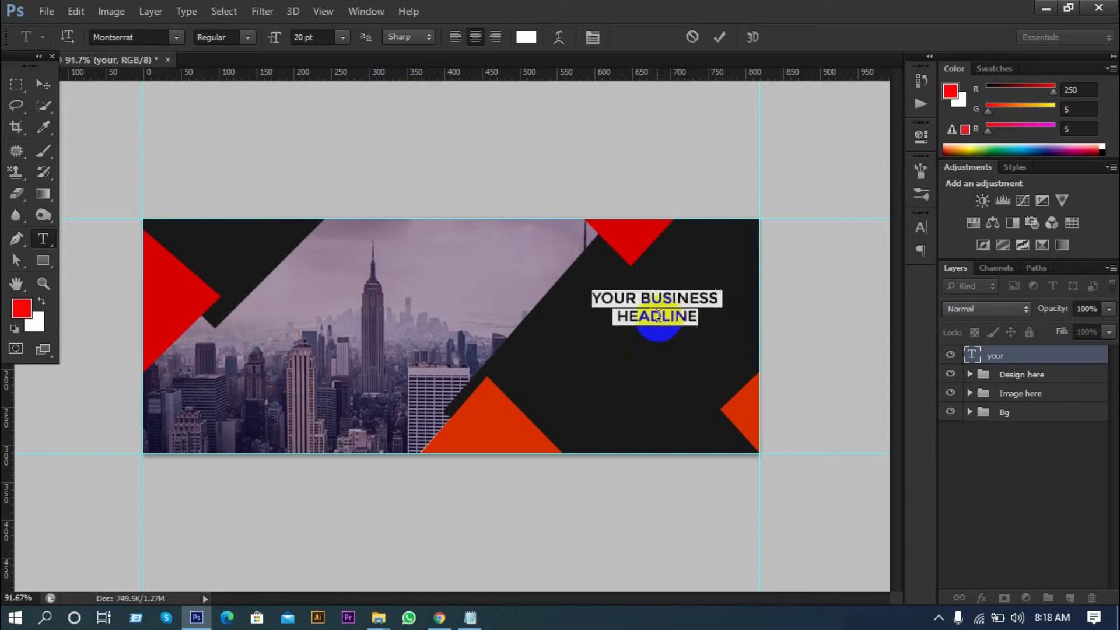
pyautogui.click(492, 37)
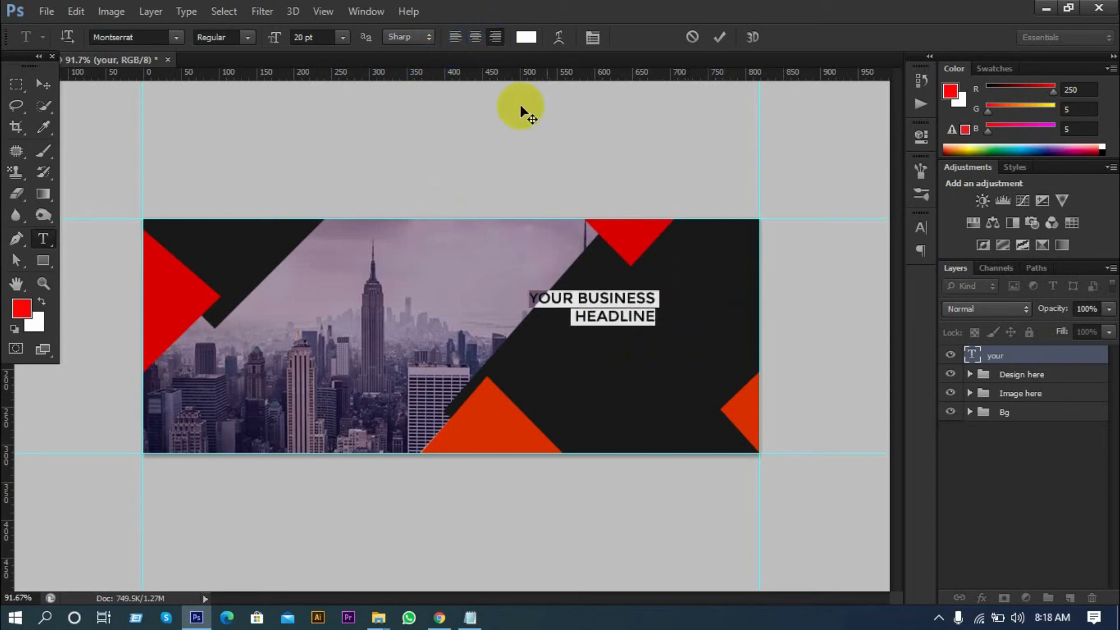
pyautogui.moveTo(695, 367); pyautogui.dragTo(702, 376)
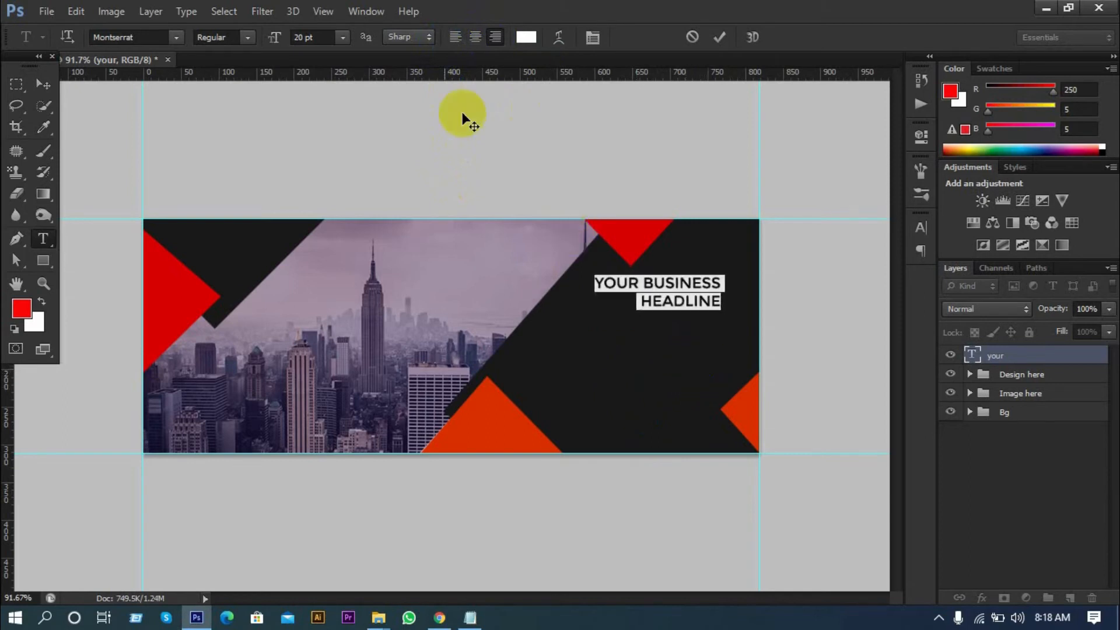
# - Set the font size of the whole two-line headline to 24 pt
pyautogui.click(320, 39)
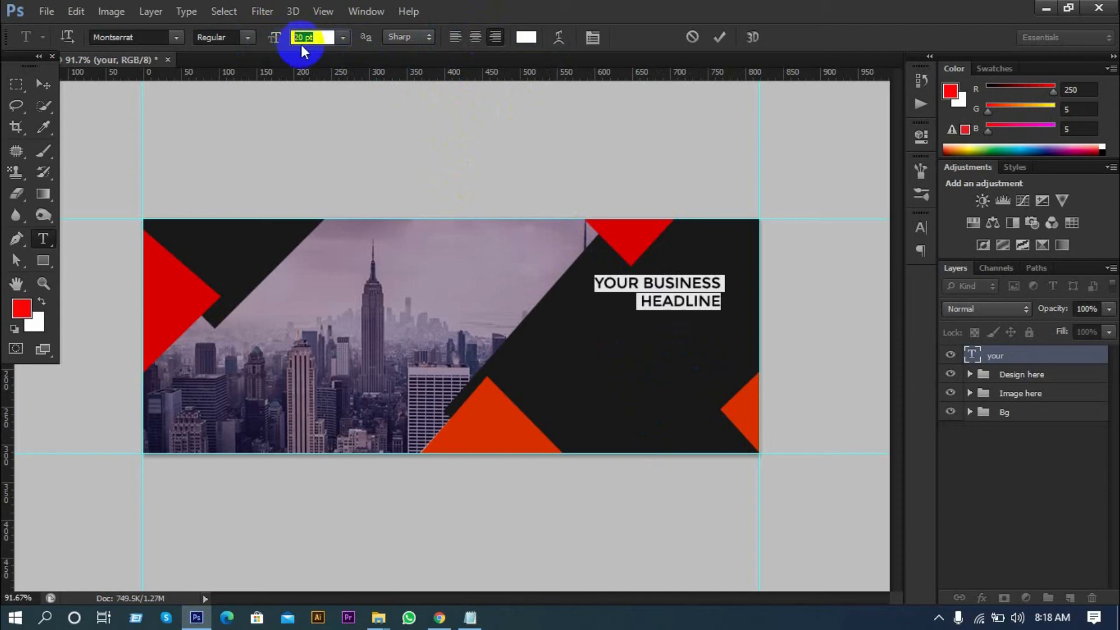
pyautogui.press('Up')
pyautogui.press('Up')
pyautogui.press('Up')
pyautogui.press('Up')
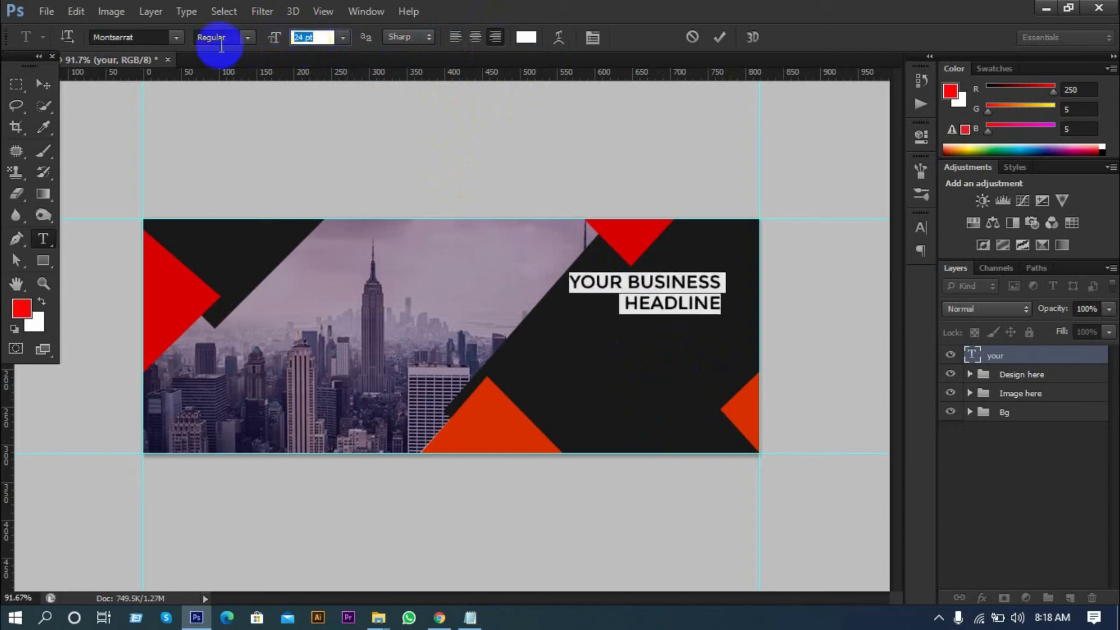
# - Set the headline's font to Poppins Bold and shift the text slightly closer to the banner's right edge
pyautogui.click(160, 39)
pyautogui.write('Poppins')
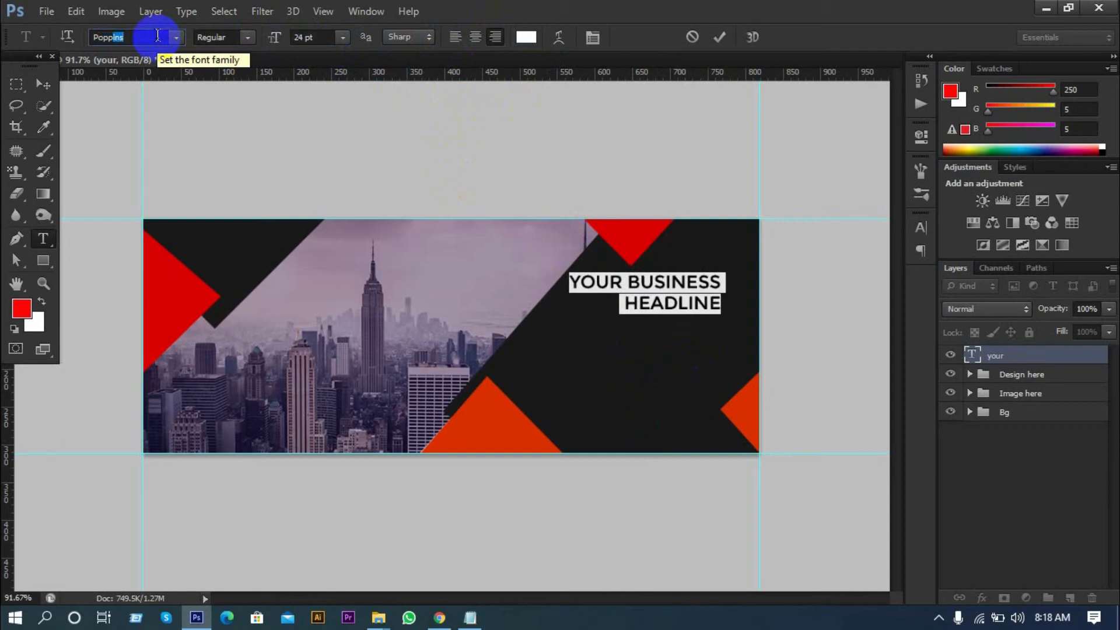
pyautogui.press('Return')
pyautogui.press('Return')
pyautogui.hotkey('ctrl', 'z')
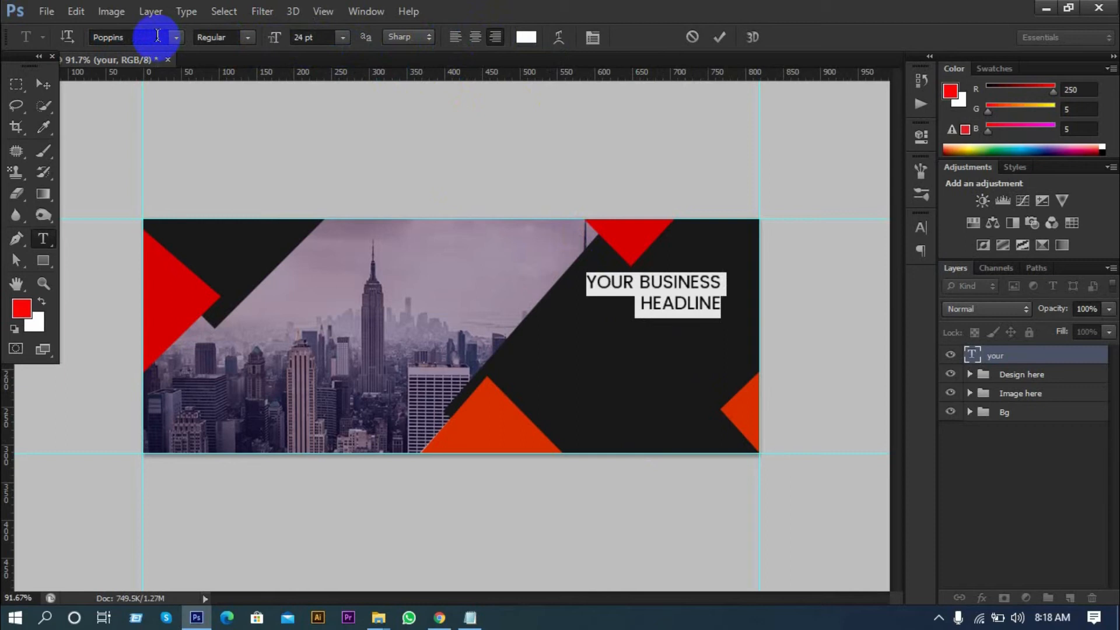
pyautogui.click(247, 38)
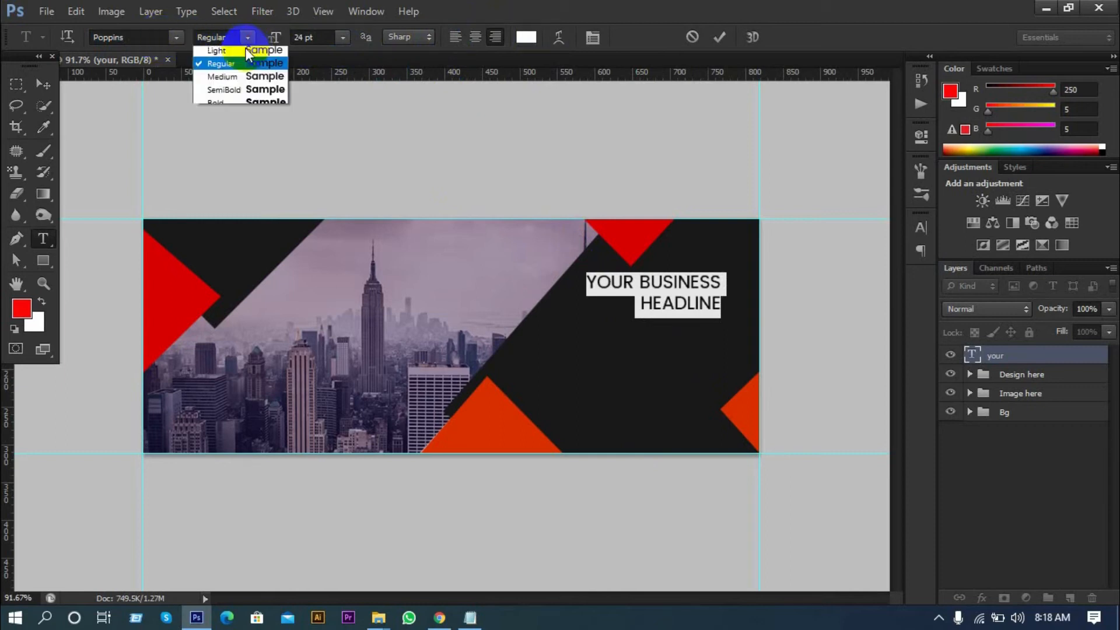
pyautogui.click(231, 107)
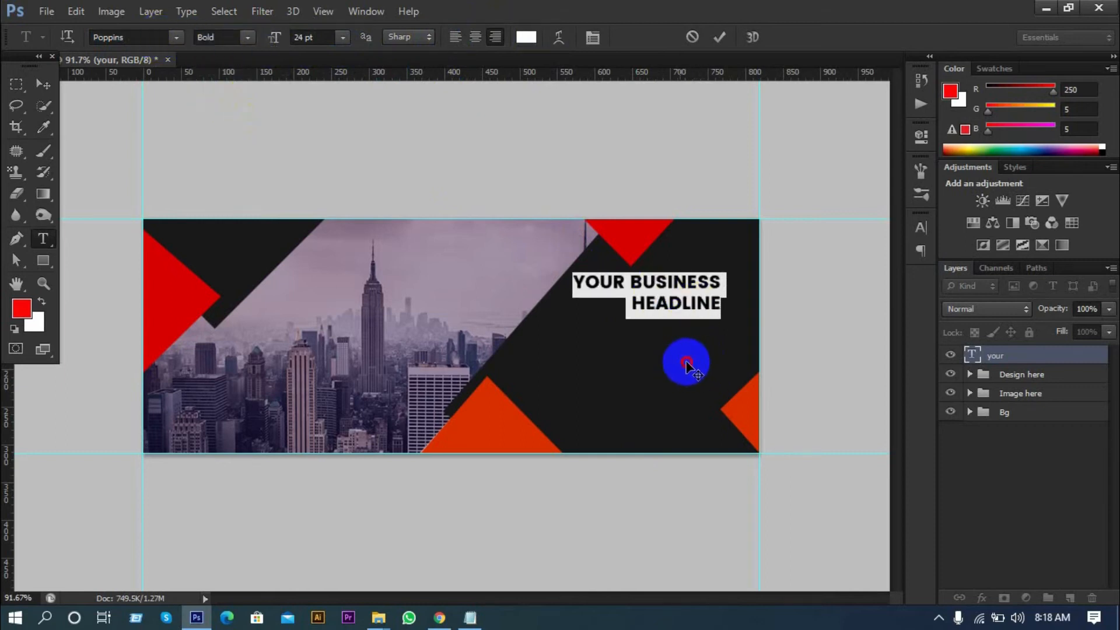
pyautogui.moveTo(680, 360); pyautogui.dragTo(697, 365)
# - Try the Montserrat font on the headline and undo the font change
pyautogui.click(123, 37)
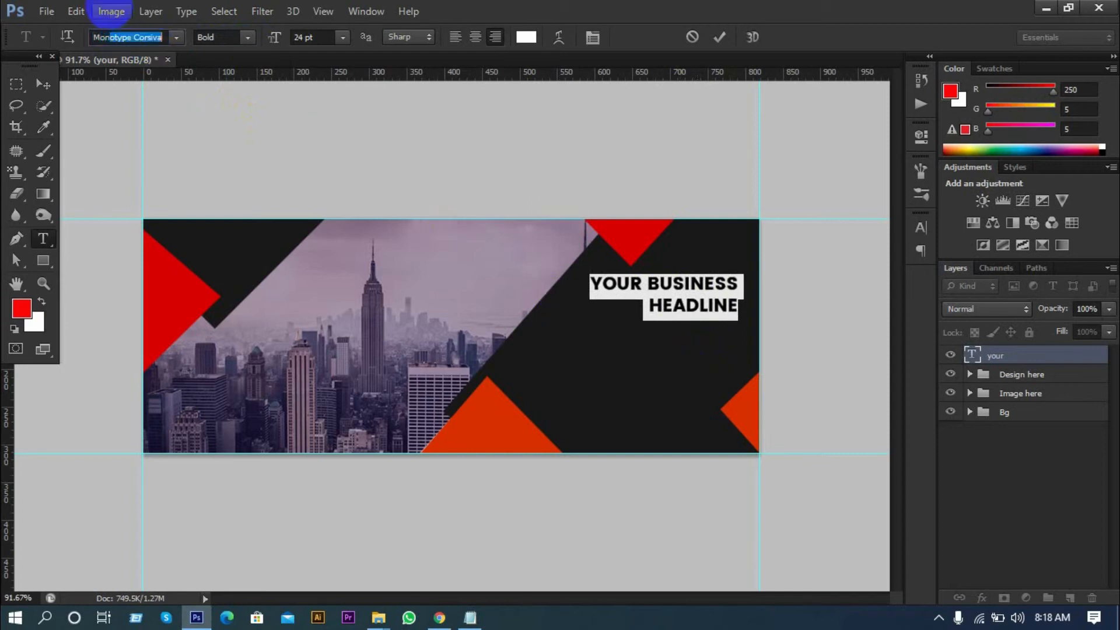
pyautogui.write('tserrat')
pyautogui.press('Return')
pyautogui.hotkey('ctrl', 'z')
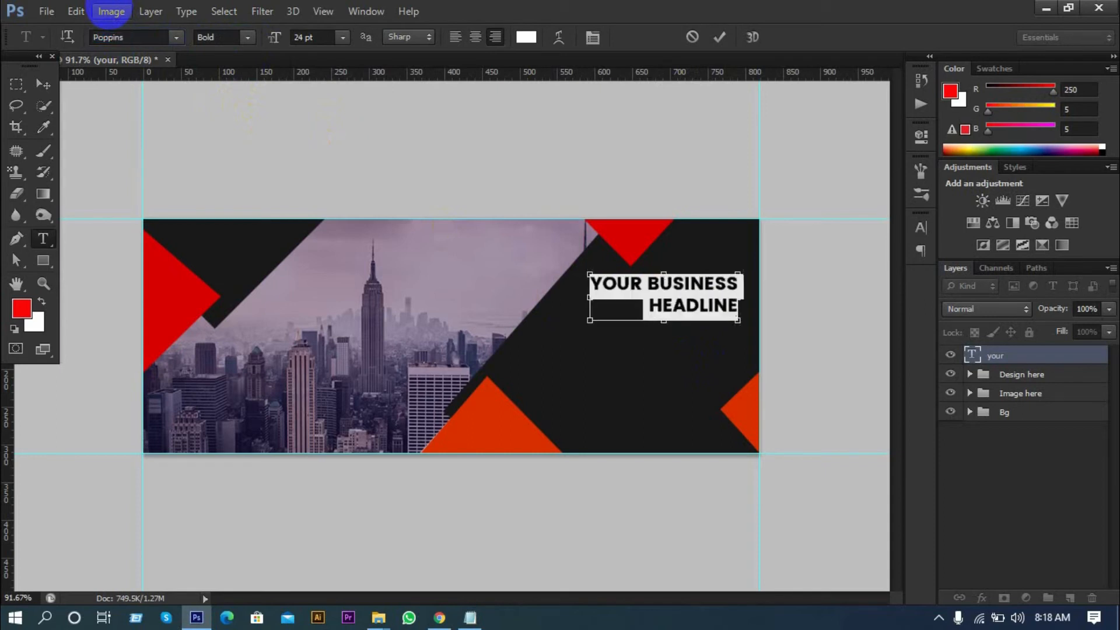
# - Enlarge the headline to 28 pt, nudge it closer to the banner's right edge and commit the text
pyautogui.moveTo(319, 38); pyautogui.dragTo(288, 44)
pyautogui.scroll(3, 300, 37)
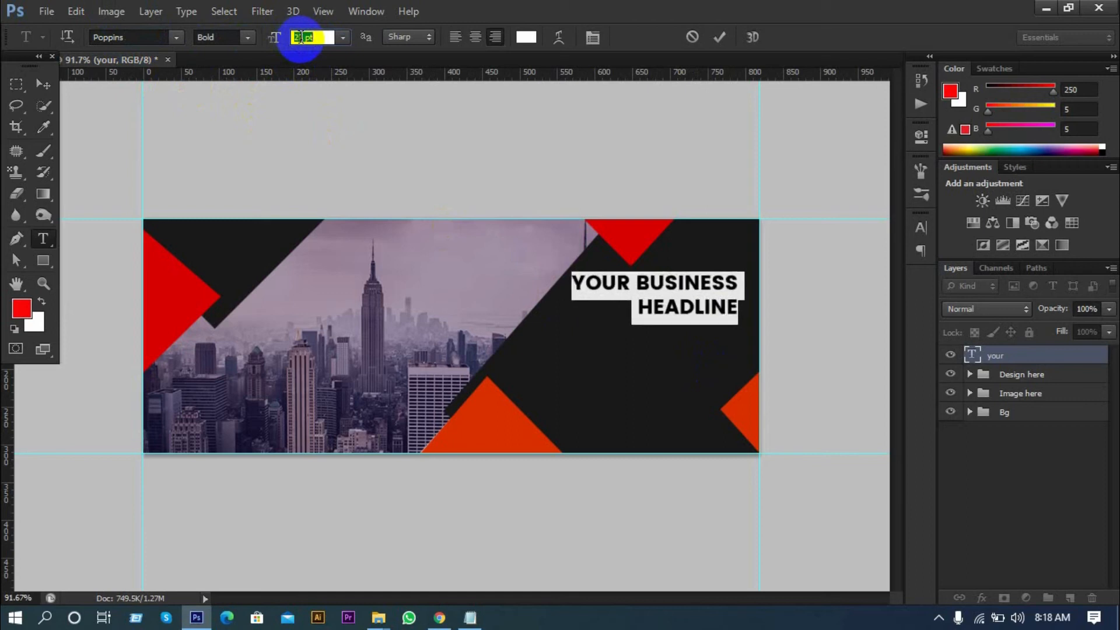
pyautogui.scroll(1, 299, 37)
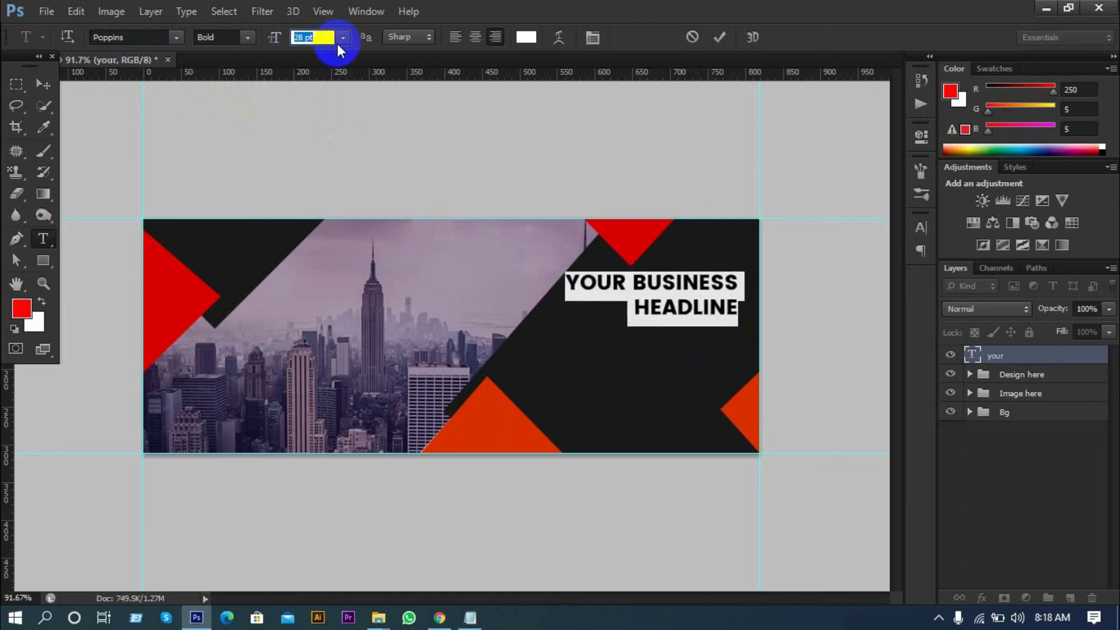
pyautogui.moveTo(608, 362); pyautogui.dragTo(617, 364)
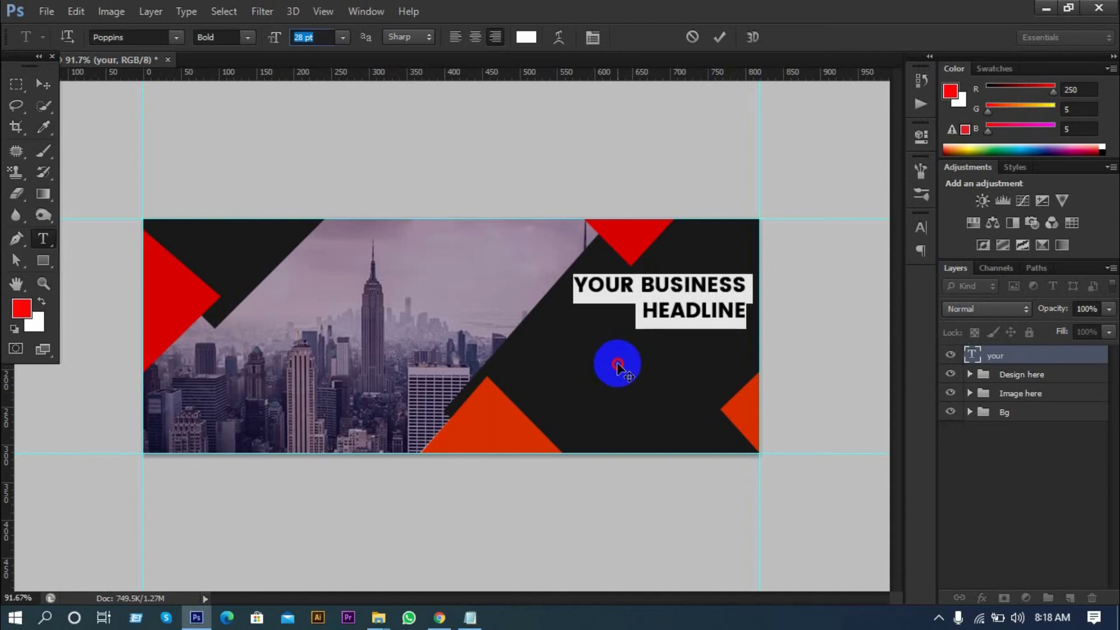
pyautogui.click(718, 37)
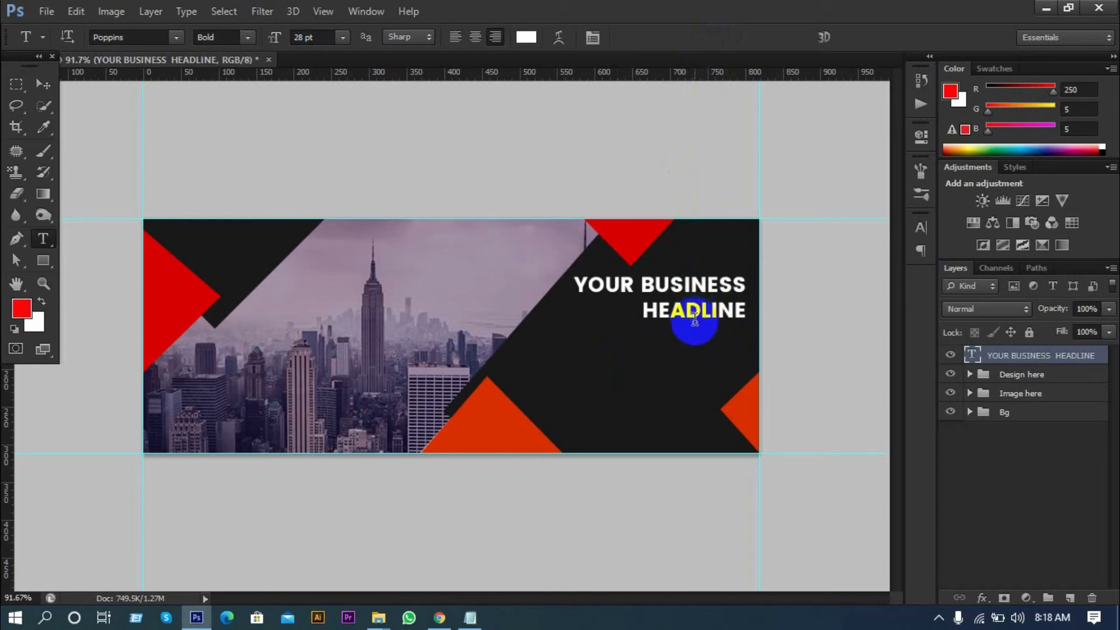
# - Recolour only the word "HEADLINE" with the red (d90000) sampled from the upper triangle and commit the text
pyautogui.moveTo(745, 310); pyautogui.dragTo(620, 318)
pyautogui.click(526, 38)
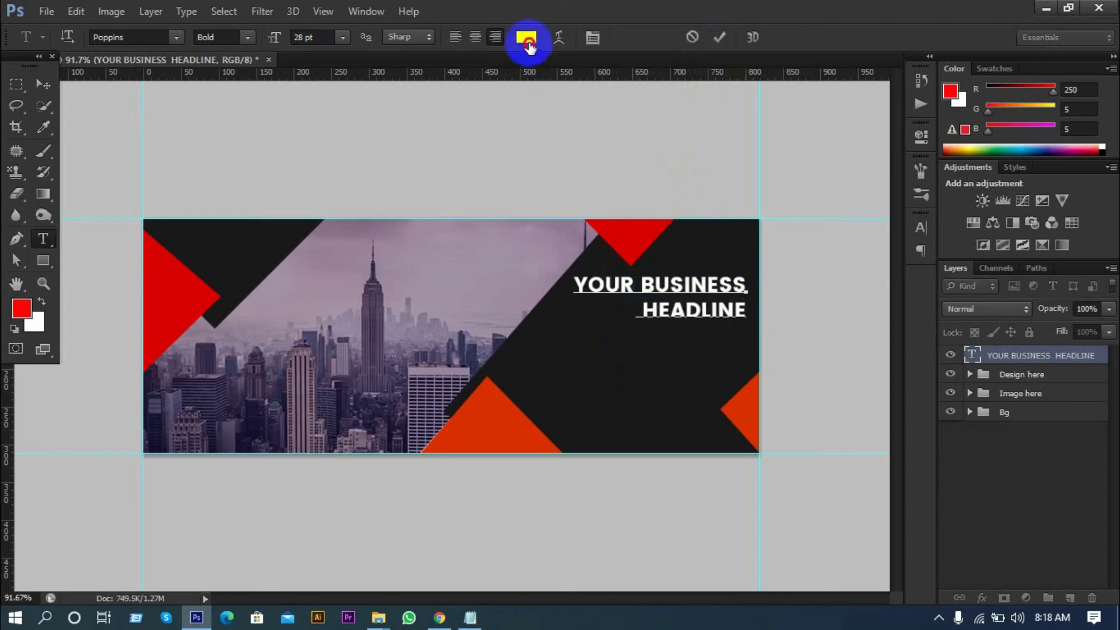
pyautogui.click(627, 232)
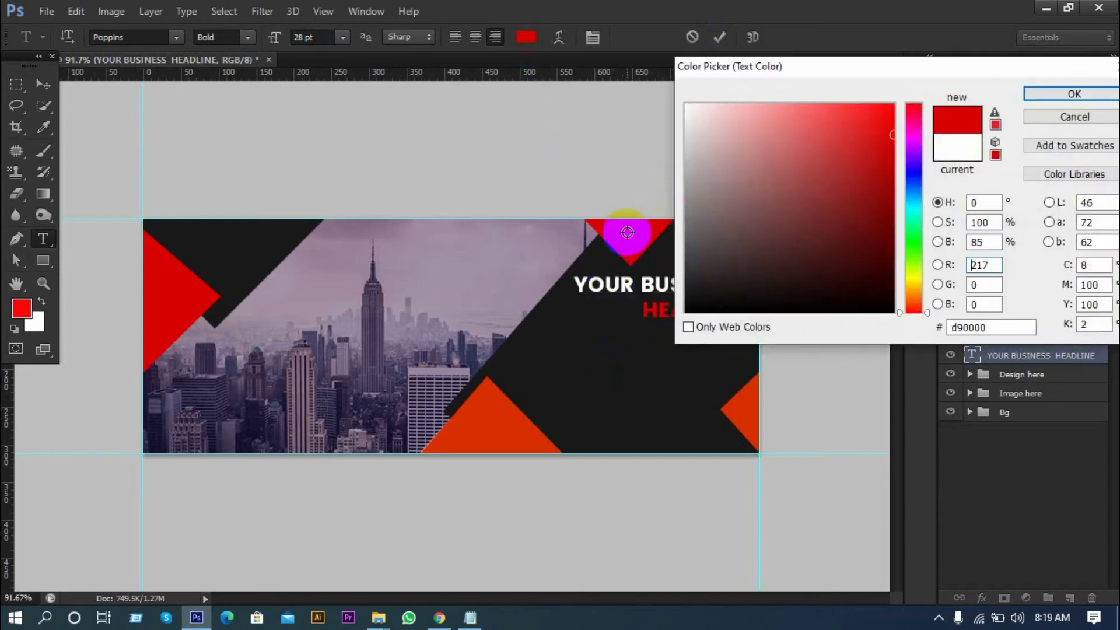
pyautogui.click(1047, 93)
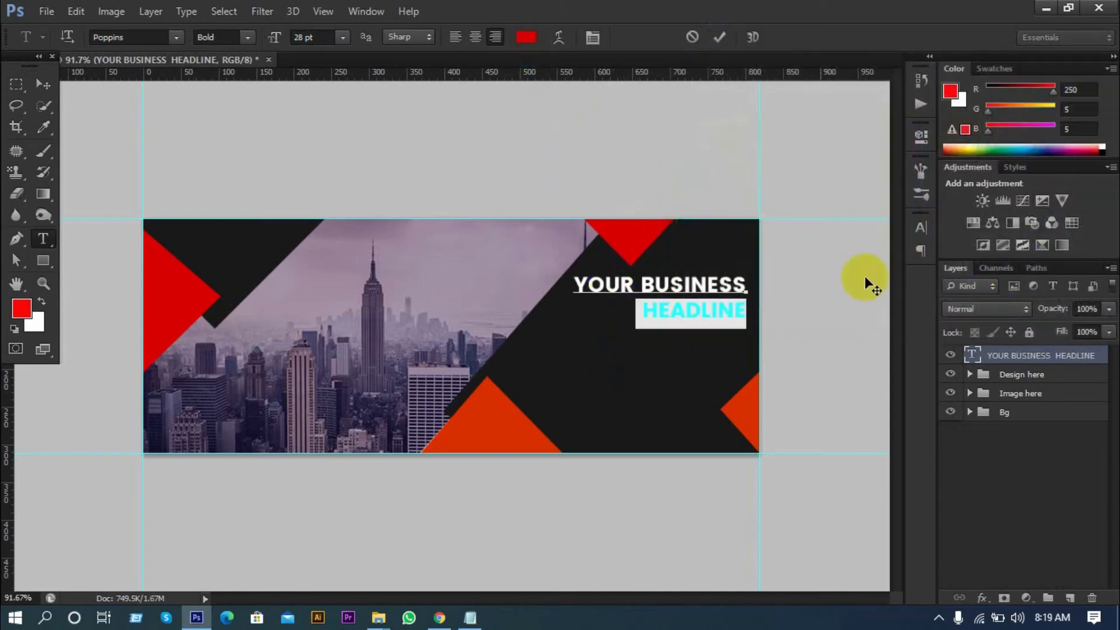
pyautogui.click(719, 38)
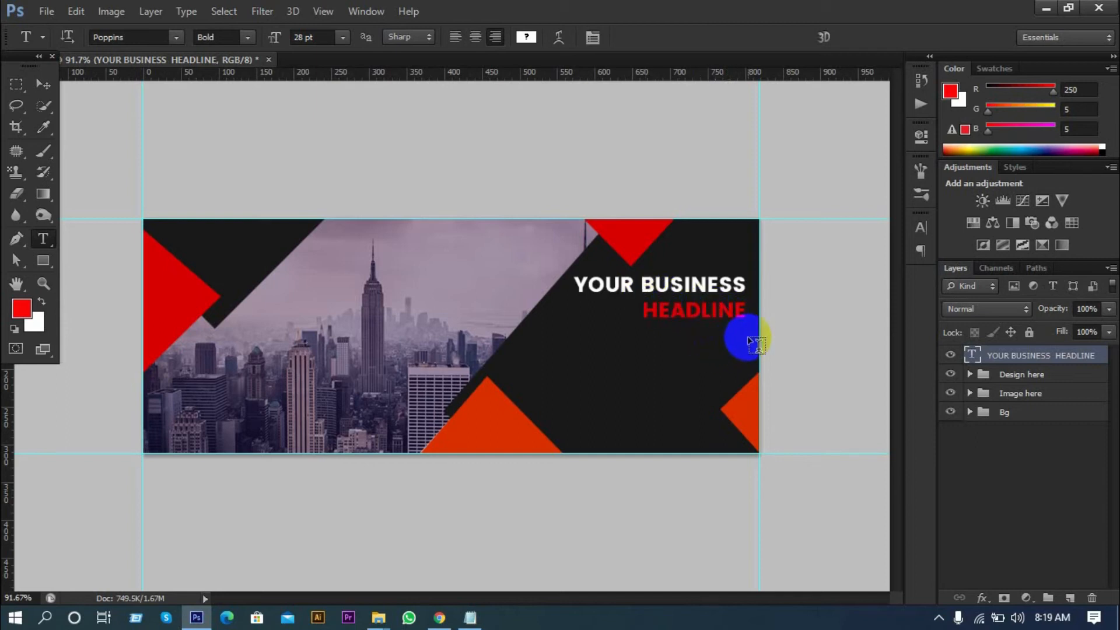
# - Draw a paragraph text box below the headline and set its font to Lato Regular at 10 pt
pyautogui.moveTo(744, 337); pyautogui.dragTo(532, 386)
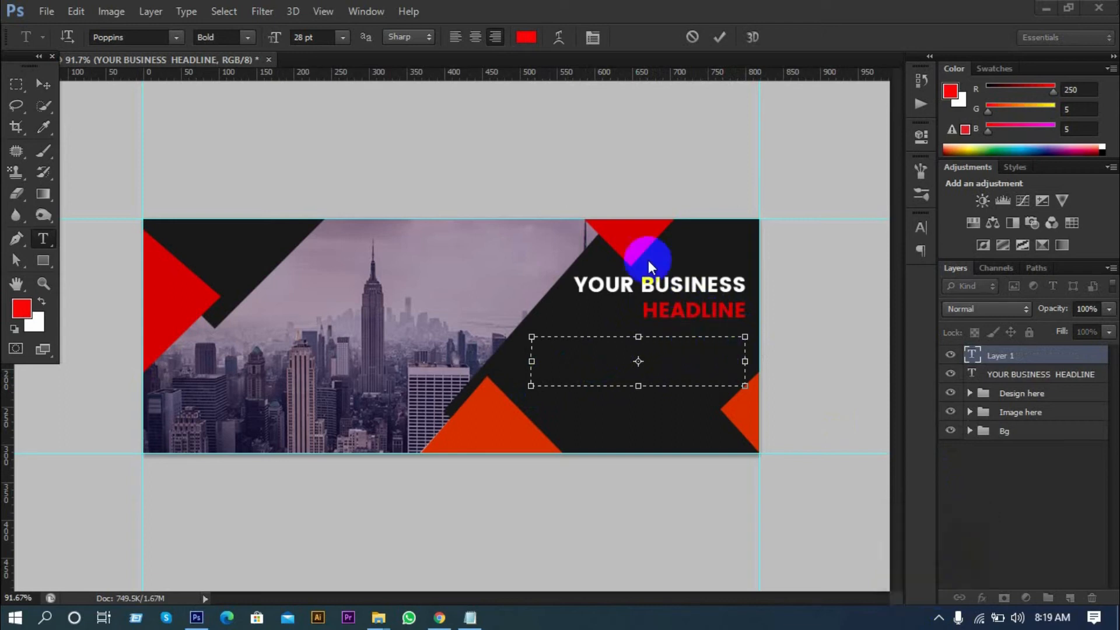
pyautogui.click(339, 37)
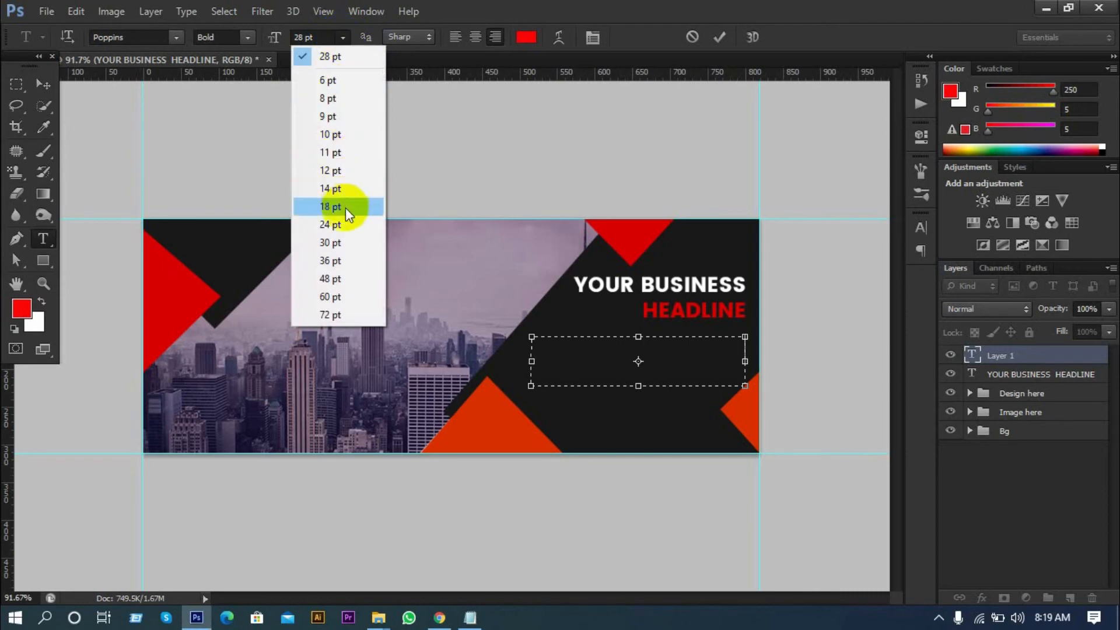
pyautogui.click(334, 136)
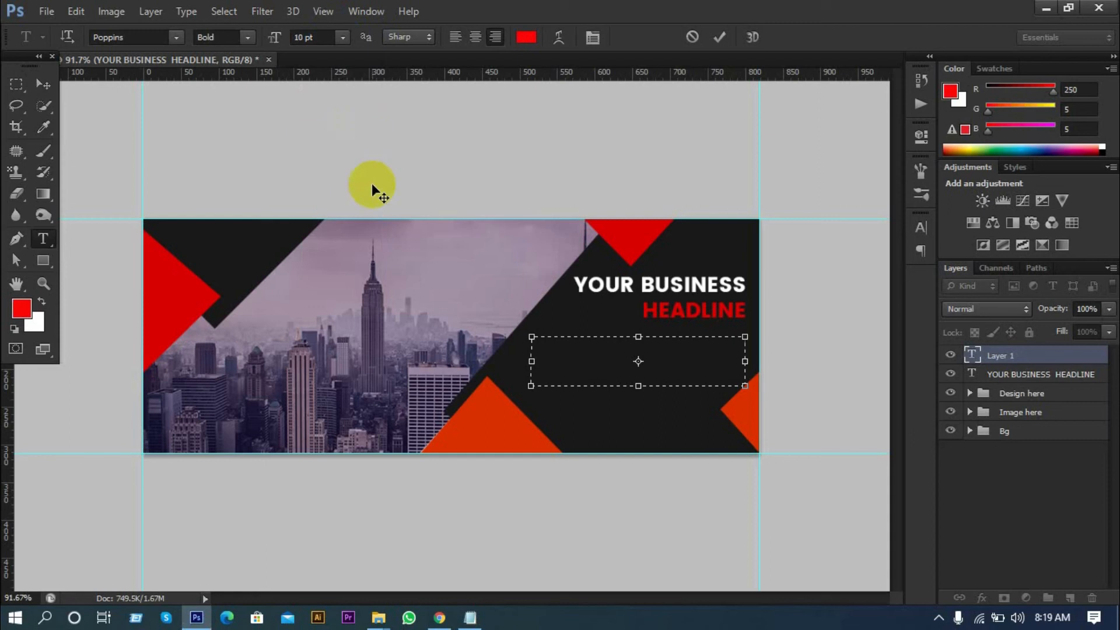
pyautogui.click(235, 36)
pyautogui.click(237, 68)
pyautogui.click(155, 35)
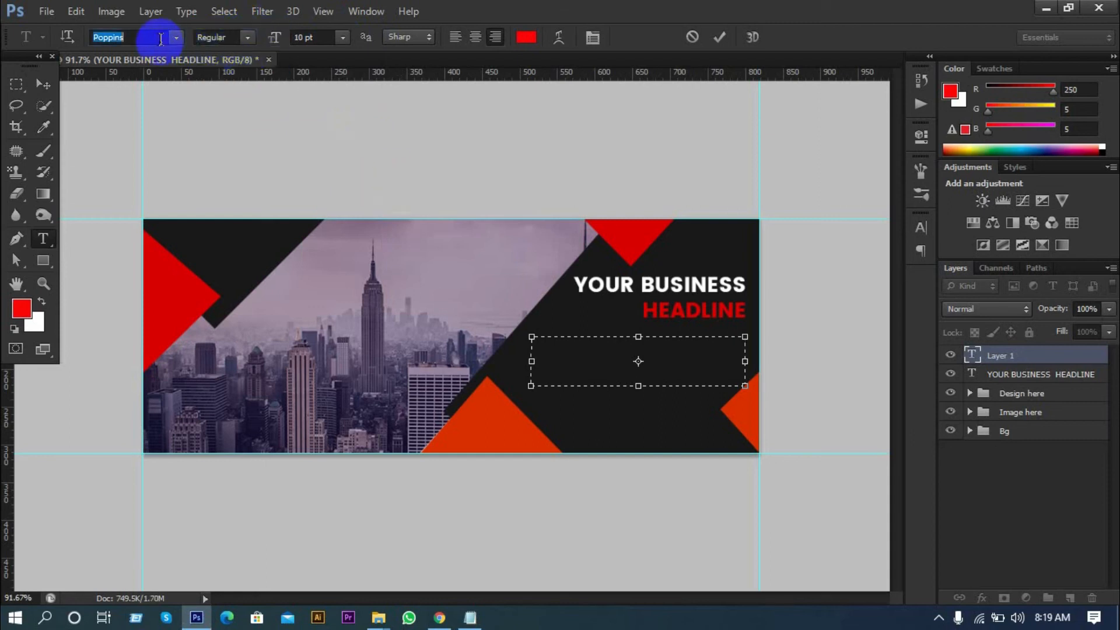
pyautogui.write('Lato')
pyautogui.press('Return')
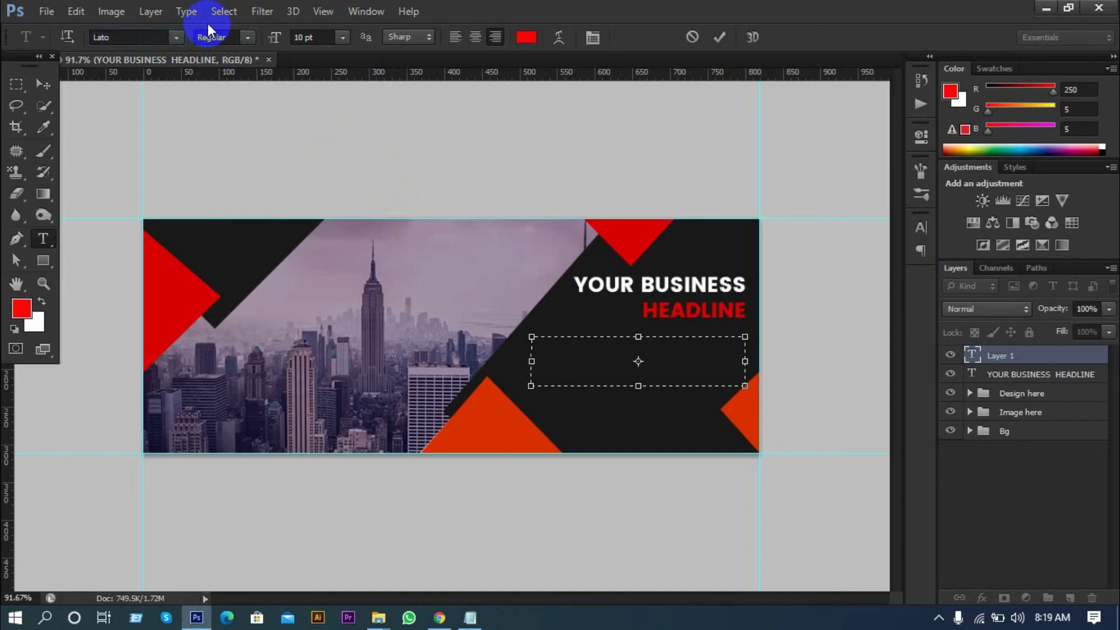
# - Set the paragraph's text colour to white (ffffff), fill the box with Lorem Ipsum placeholder text and commit it
pyautogui.click(526, 37)
pyautogui.click(665, 294)
pyautogui.click(663, 287)
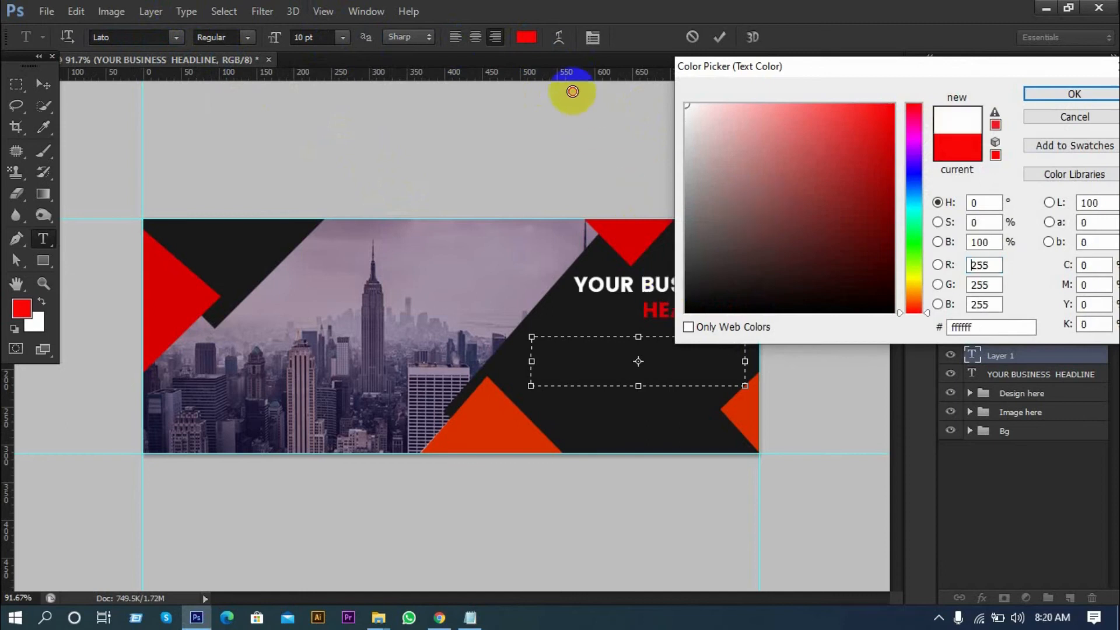
pyautogui.click(1019, 95)
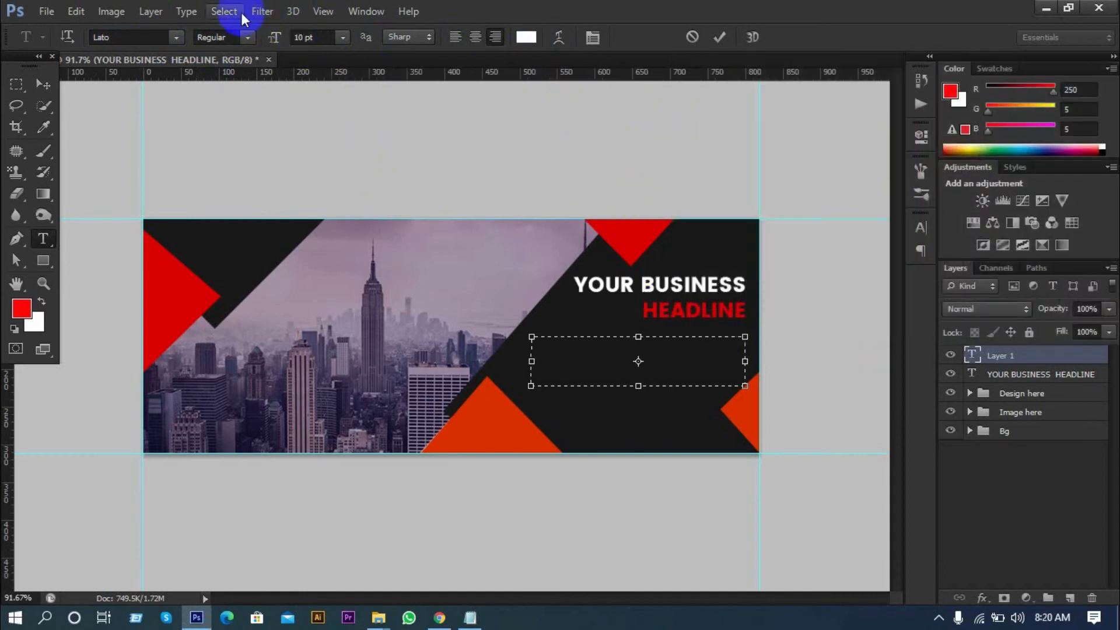
pyautogui.click(187, 11)
pyautogui.click(250, 305)
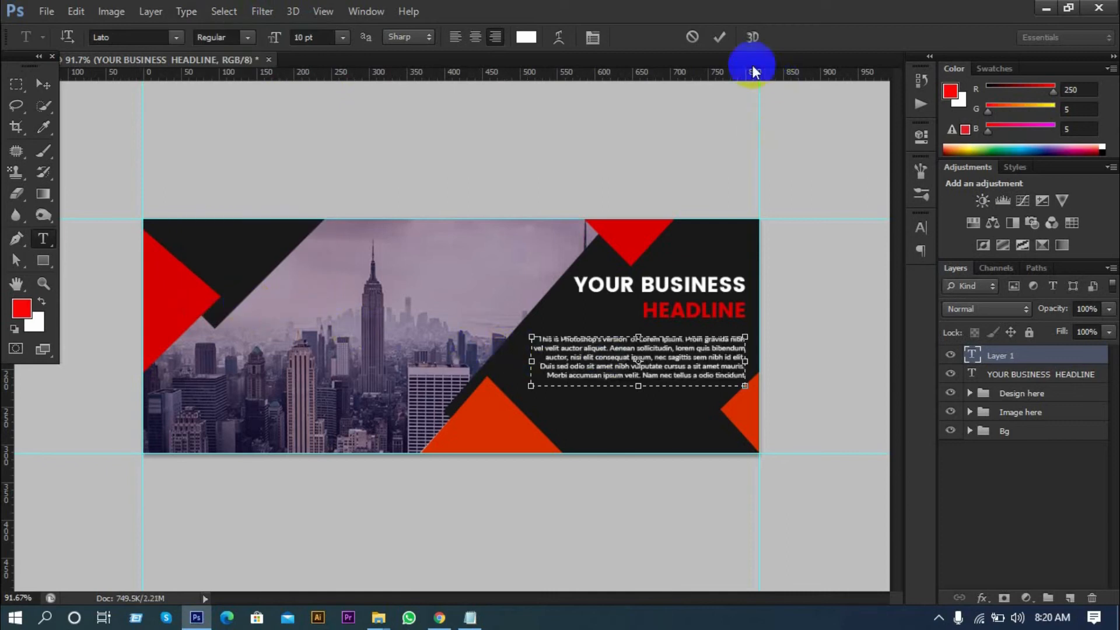
pyautogui.click(719, 37)
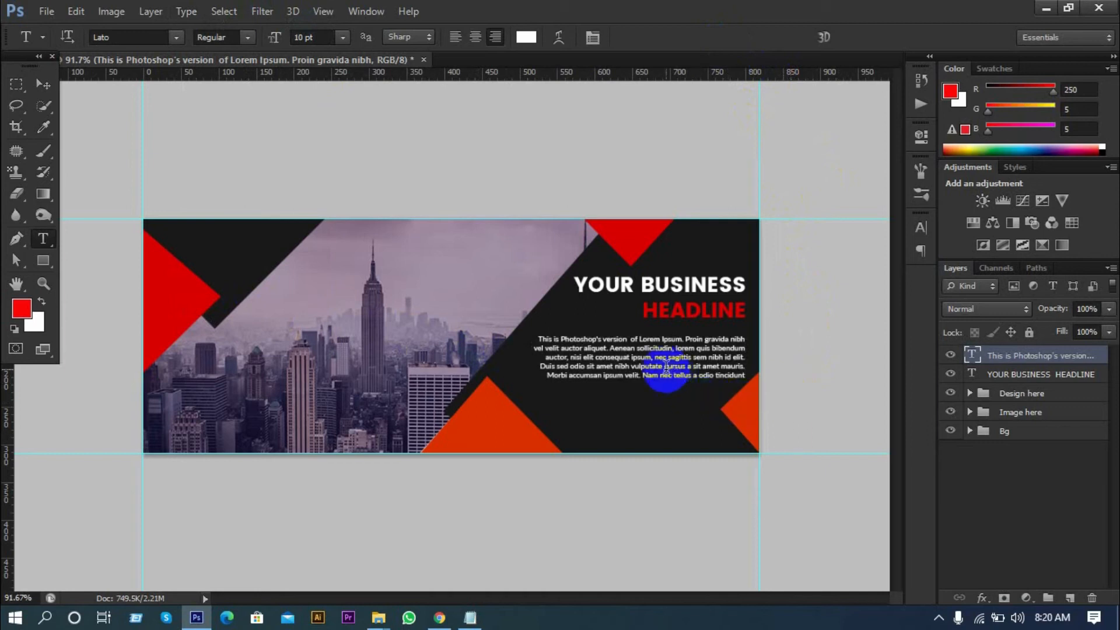
# - Trim the placeholder paragraph to three lines, shorten its text box to fit and commit the text
pyautogui.moveTo(666, 366); pyautogui.dragTo(693, 390)
pyautogui.press('BackSpace')
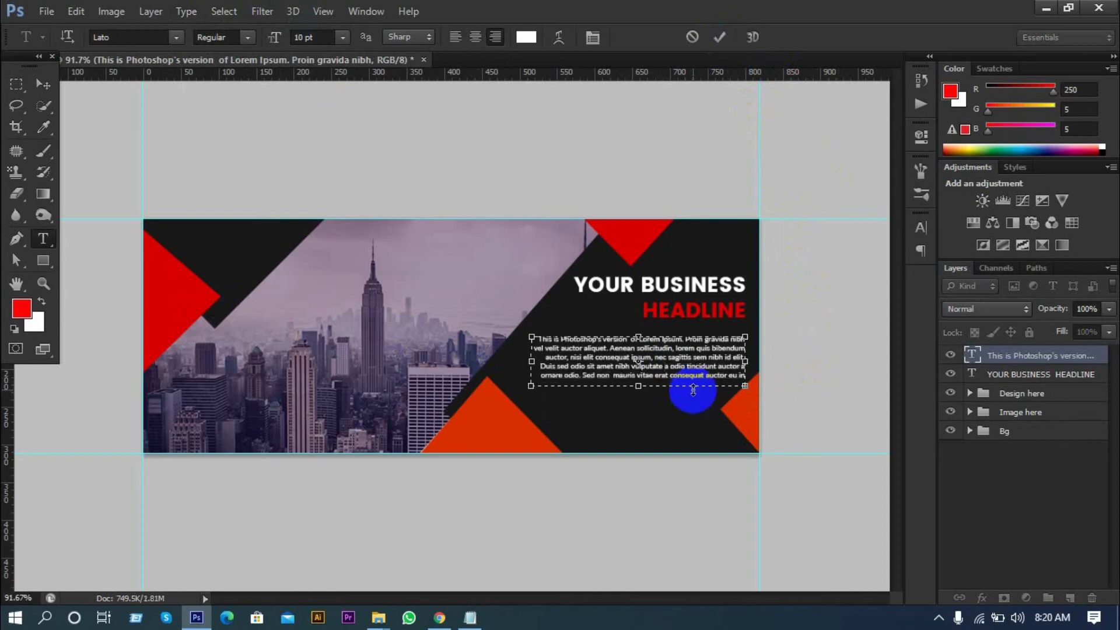
pyautogui.press('BackSpace')
pyautogui.moveTo(663, 357); pyautogui.dragTo(681, 389)
pyautogui.press('BackSpace')
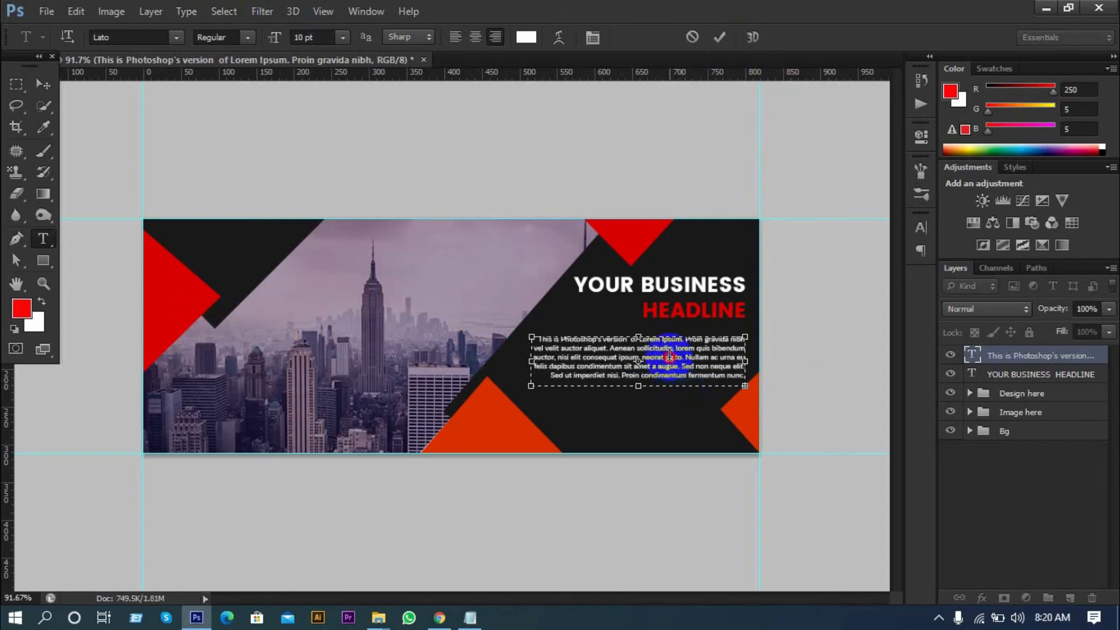
pyautogui.press('BackSpace')
pyautogui.moveTo(677, 356); pyautogui.dragTo(694, 399)
pyautogui.press('BackSpace')
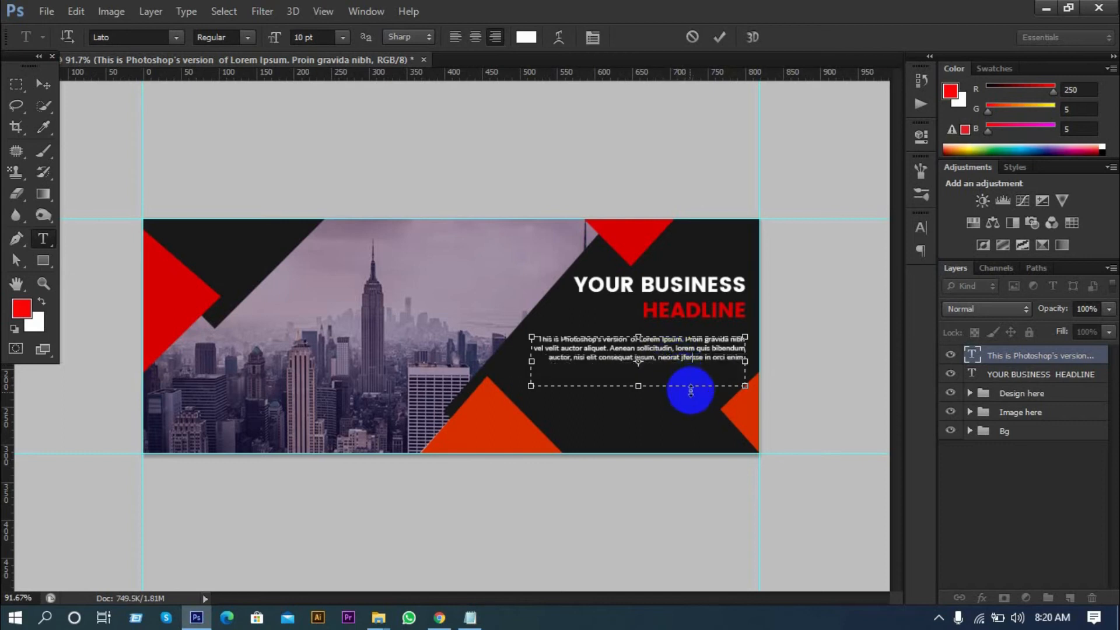
pyautogui.moveTo(640, 385); pyautogui.dragTo(648, 371)
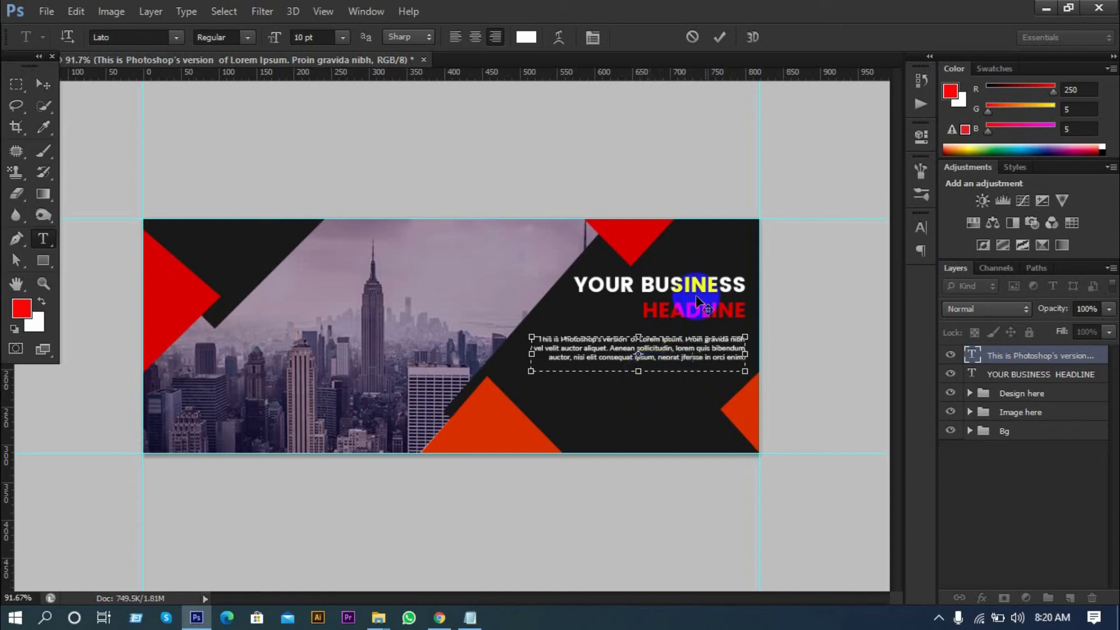
pyautogui.click(720, 44)
# - Nudge the paragraph text up so it sits closer beneath the headline
pyautogui.click(974, 365)
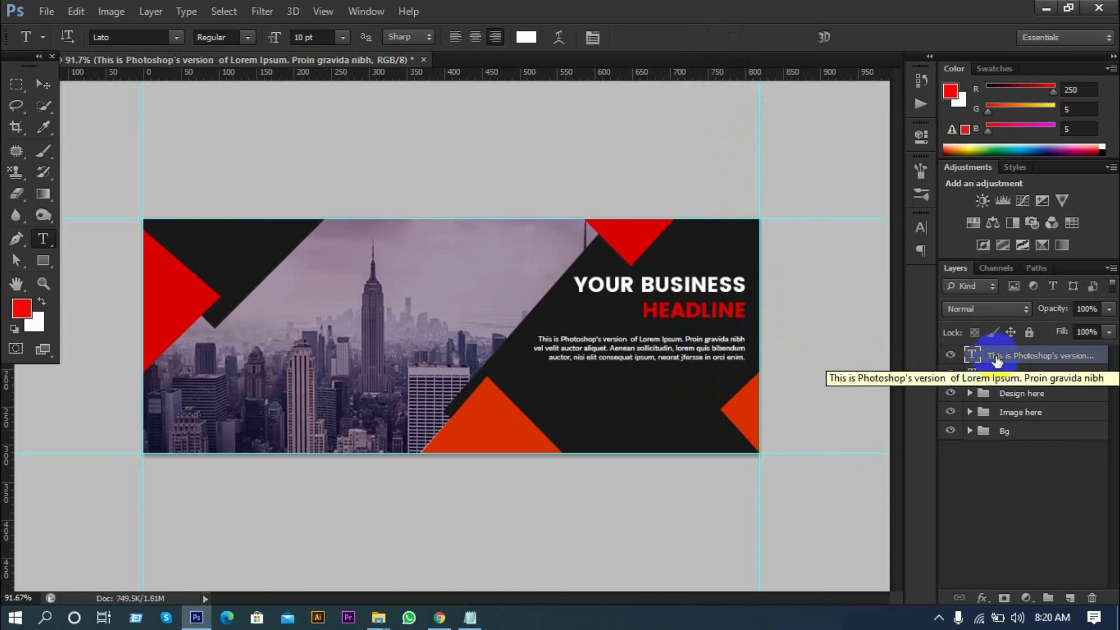
pyautogui.click(47, 86)
pyautogui.press('Up')
pyautogui.press('Up')
pyautogui.press('Up')
pyautogui.press('Up')
pyautogui.press('Up')
pyautogui.press('Up')
pyautogui.press('Up')
pyautogui.press('Up')
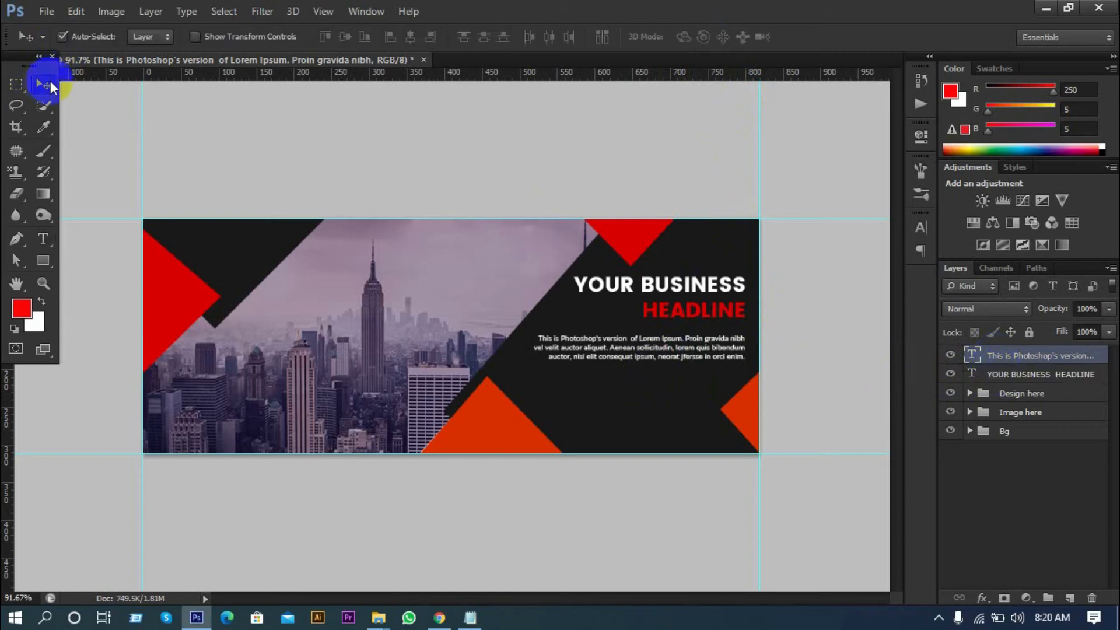
pyautogui.press('Up')
pyautogui.press('Up')
pyautogui.press('Up')
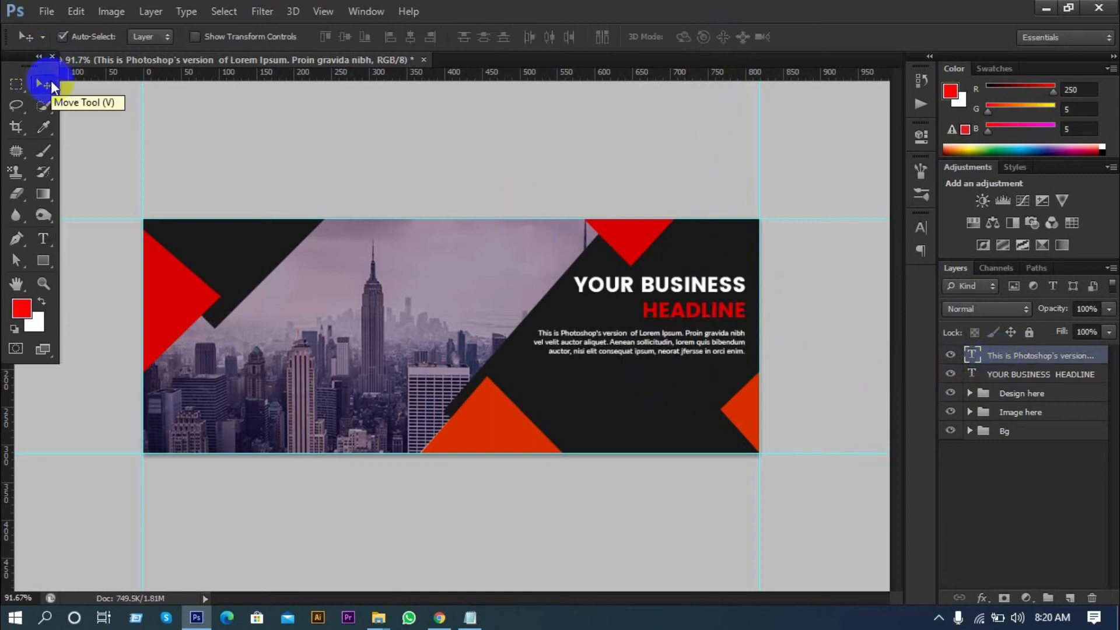
# - Select the paragraph and headline layers together and shift them slightly up on the banner
pyautogui.click(942, 345)
pyautogui.keyDown('shift'); pyautogui.click(1006, 379); pyautogui.keyUp('shift')
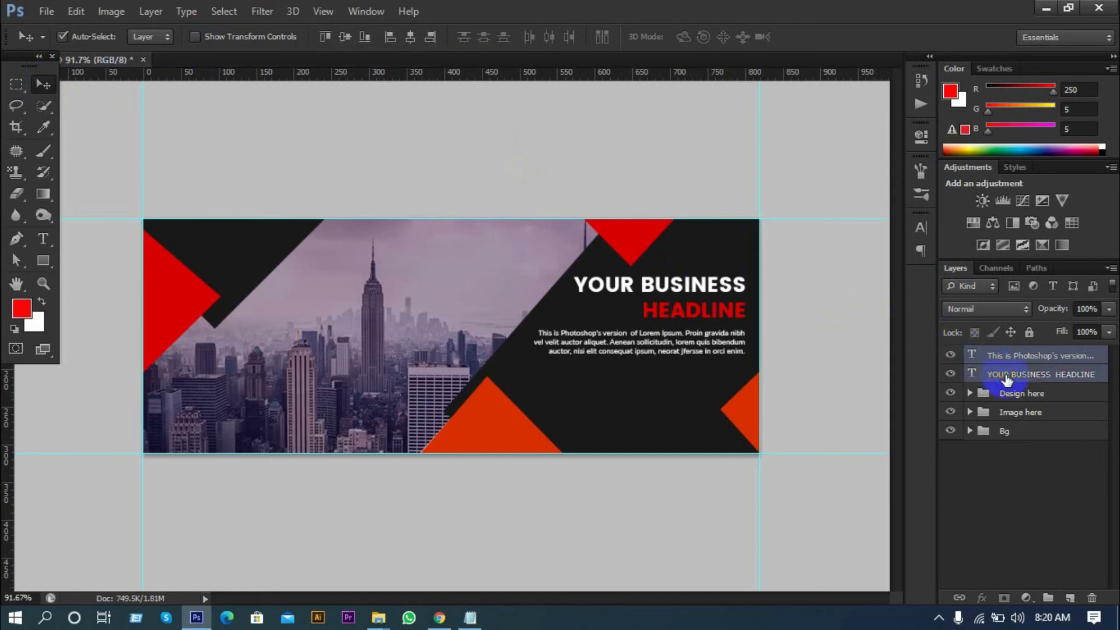
pyautogui.hotkey('shift', 'Up')
pyautogui.press('Down')
pyautogui.press('Down')
pyautogui.press('Down')
pyautogui.press('Down')
pyautogui.press('Down')
pyautogui.press('Down')
pyautogui.press('Down')
pyautogui.press('Down')
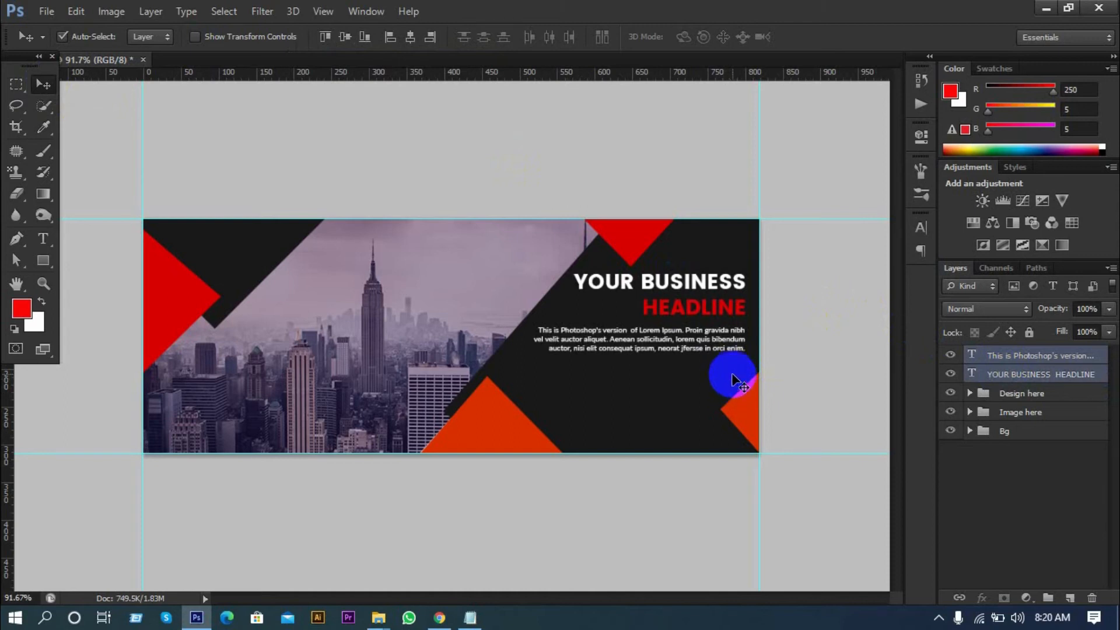
# - Draw an unfilled rectangle of about 233 × 28 px with a 1 pt white stroke below the paragraph
pyautogui.scroll(2, 712, 391)
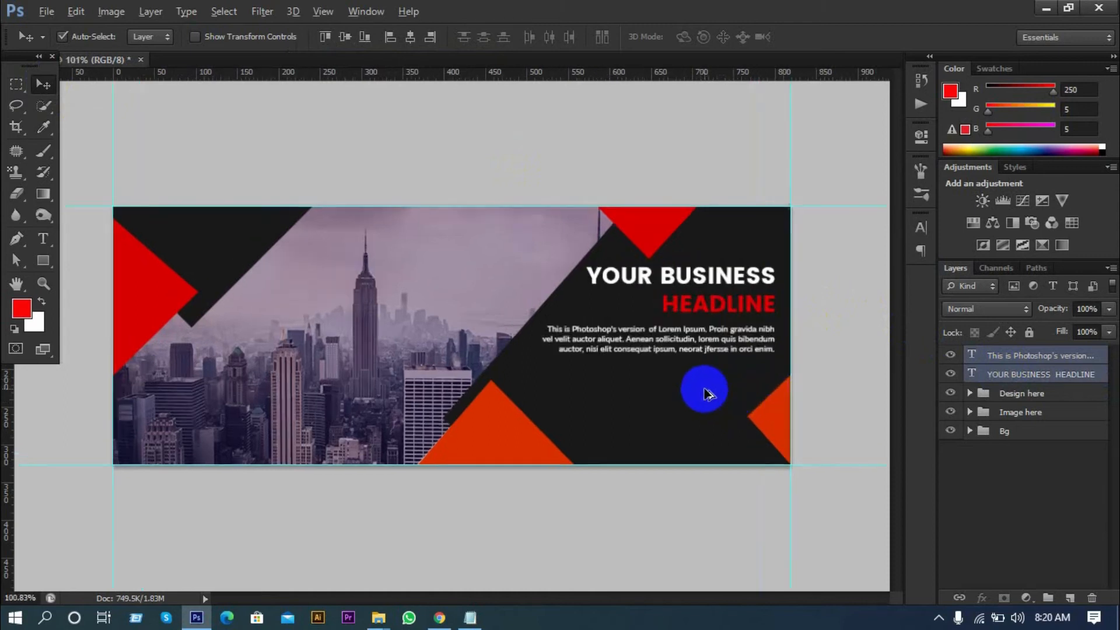
pyautogui.scroll(1, 774, 438)
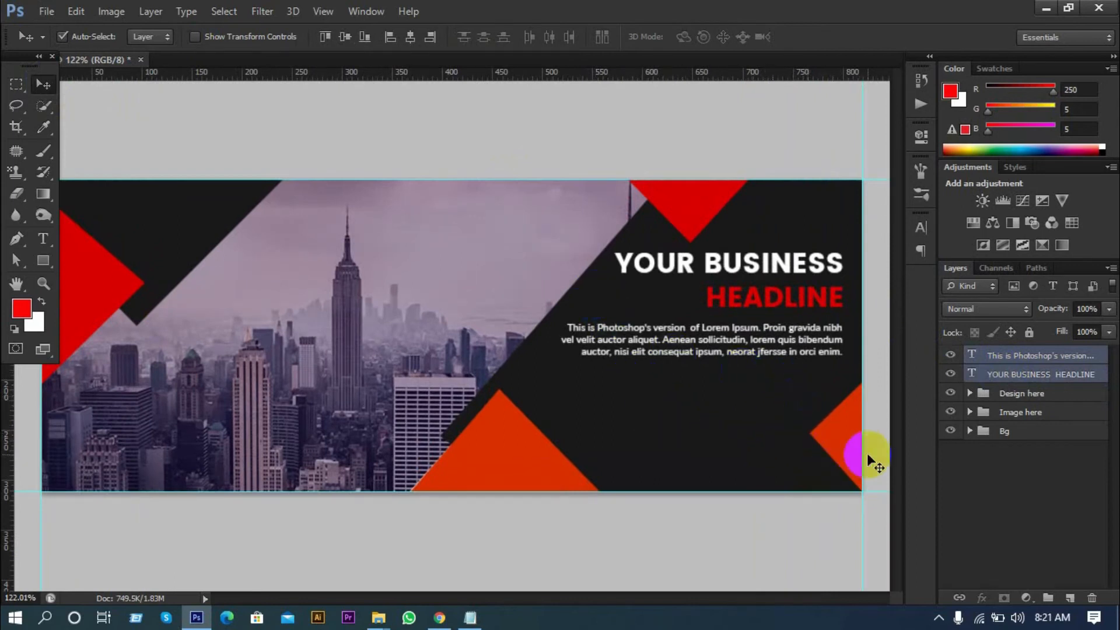
pyautogui.click(38, 259)
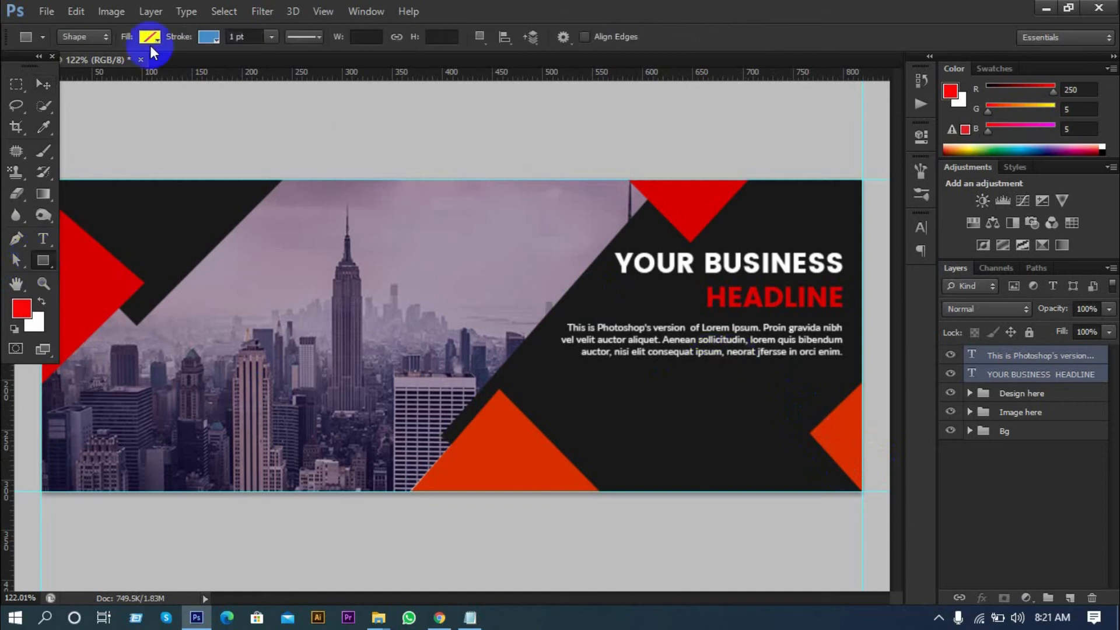
pyautogui.click(209, 37)
pyautogui.click(129, 115)
pyautogui.click(615, 13)
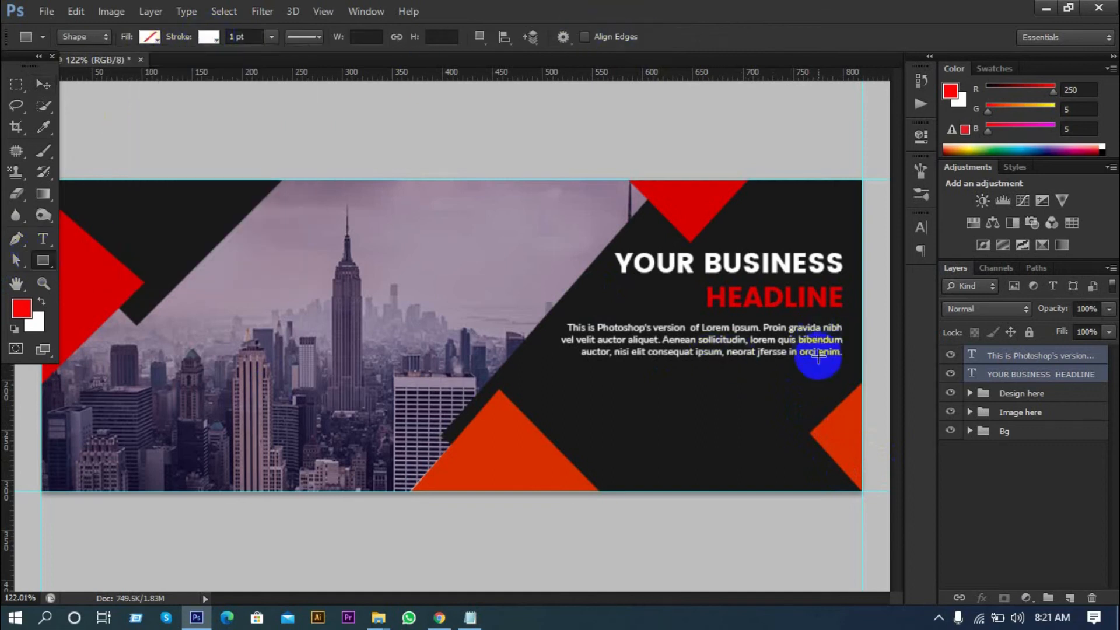
pyautogui.moveTo(684, 402); pyautogui.dragTo(608, 398)
pyautogui.press('space')
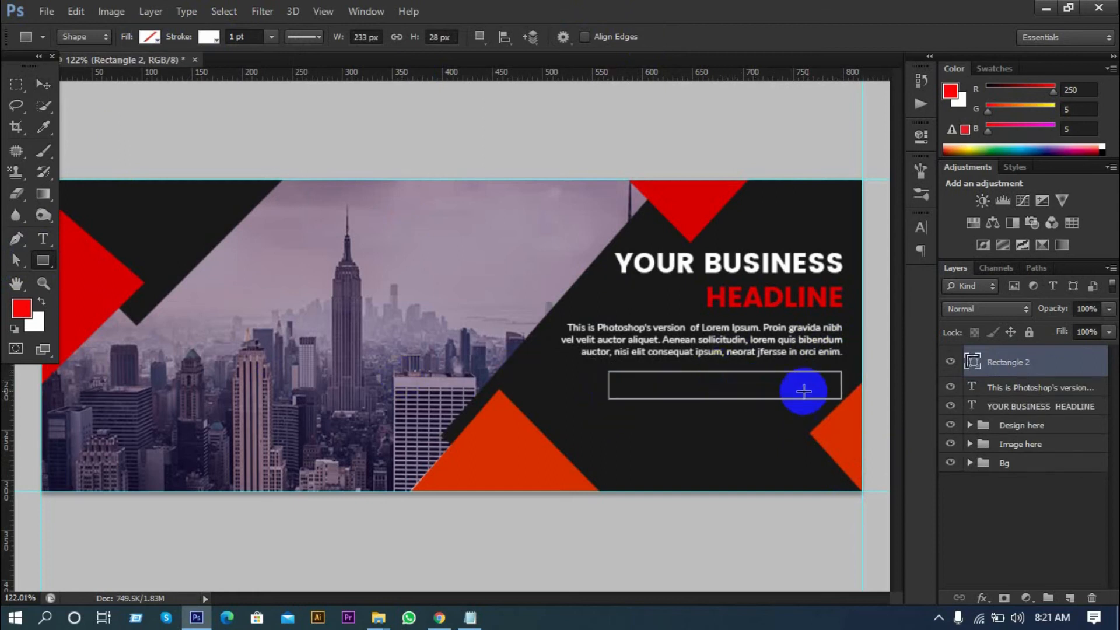
# - Start a new text line in Poppins Regular at 10 pt and place it inside the right end of the outlined rectangle
pyautogui.scroll(2, 884, 408)
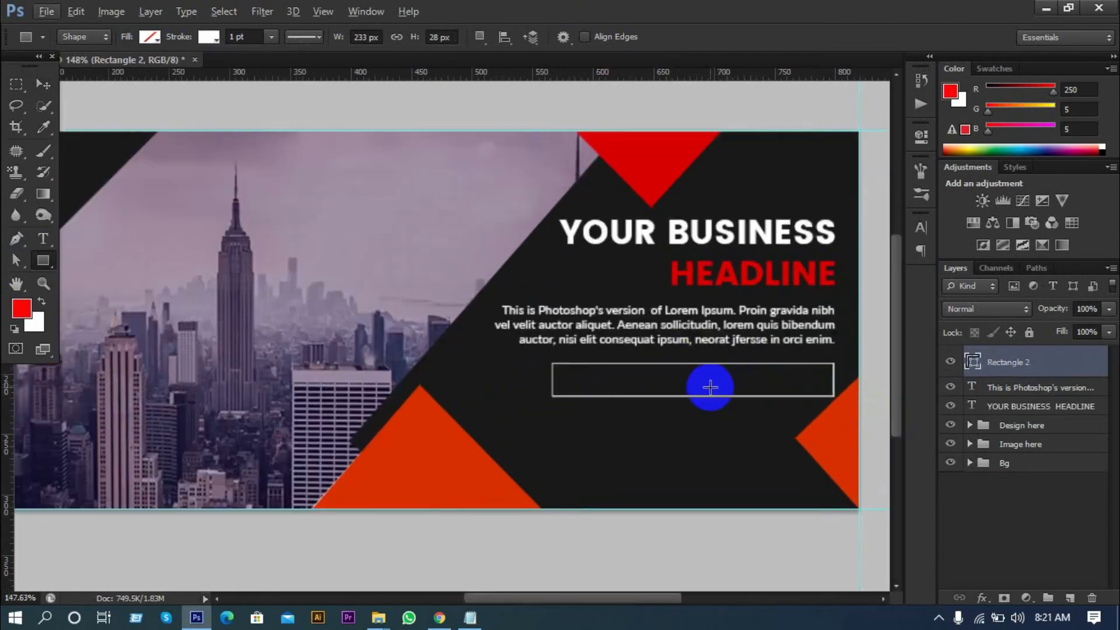
pyautogui.click(43, 238)
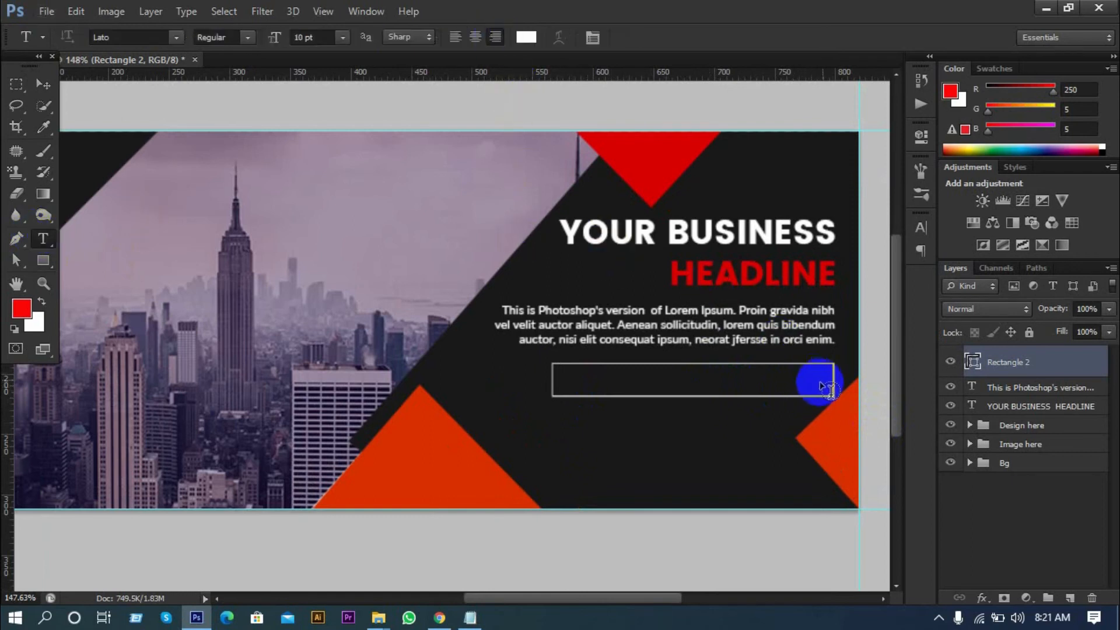
pyautogui.click(818, 274)
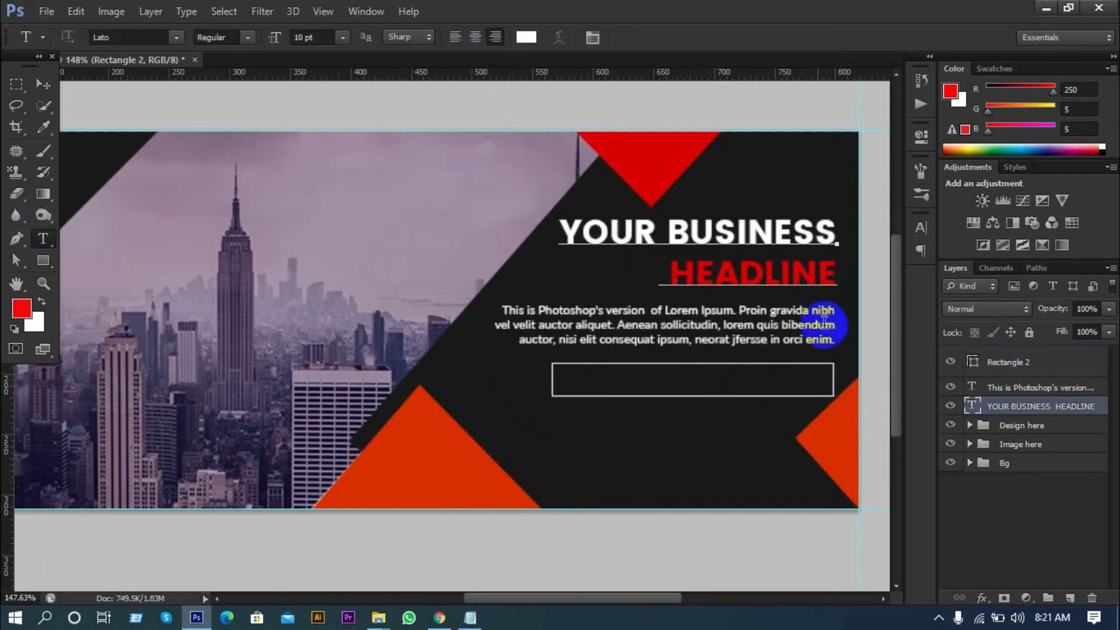
pyautogui.click(719, 37)
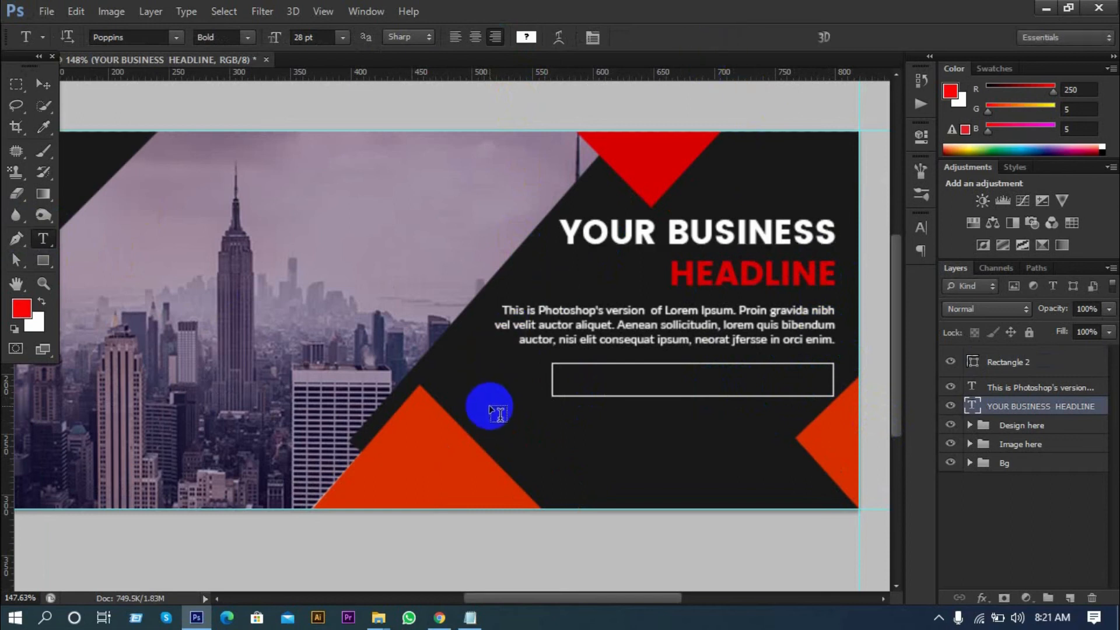
pyautogui.click(519, 461)
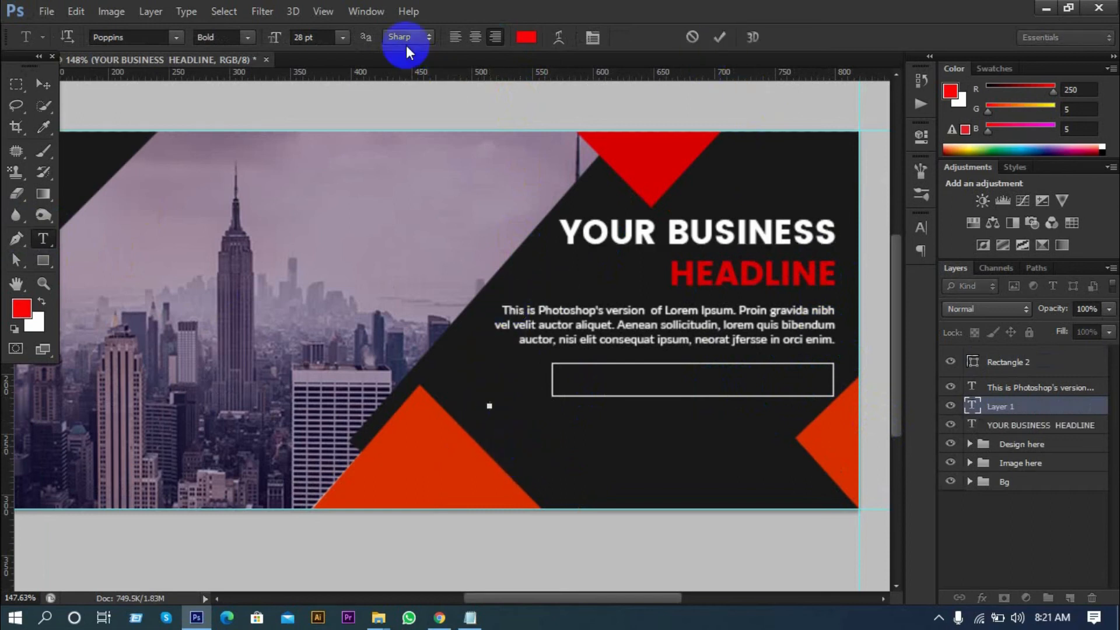
pyautogui.click(331, 39)
pyautogui.click(342, 37)
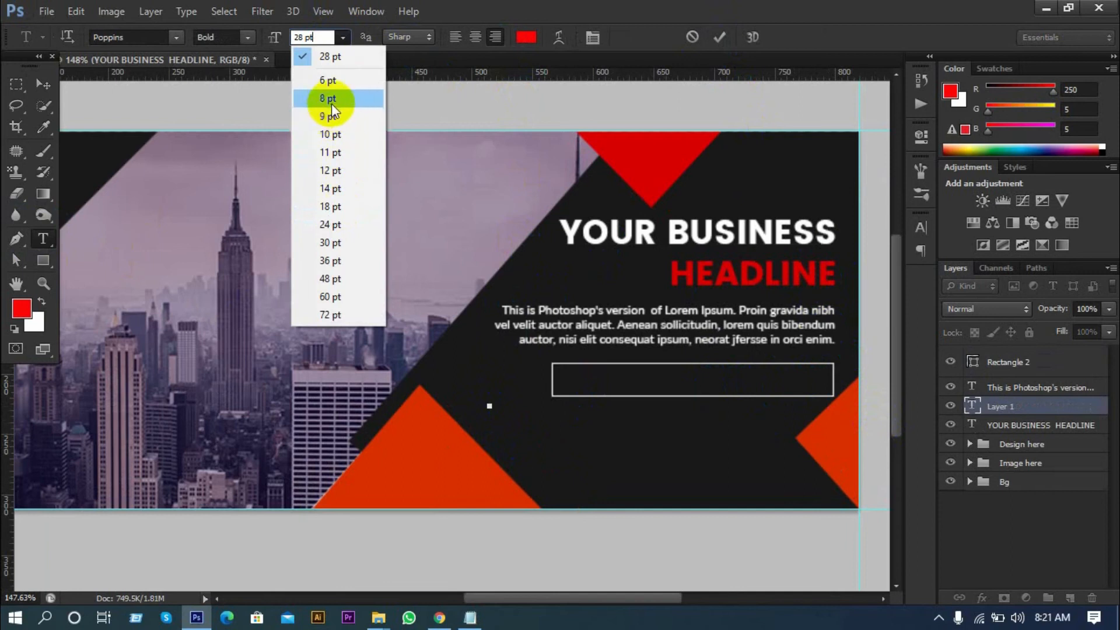
pyautogui.click(329, 134)
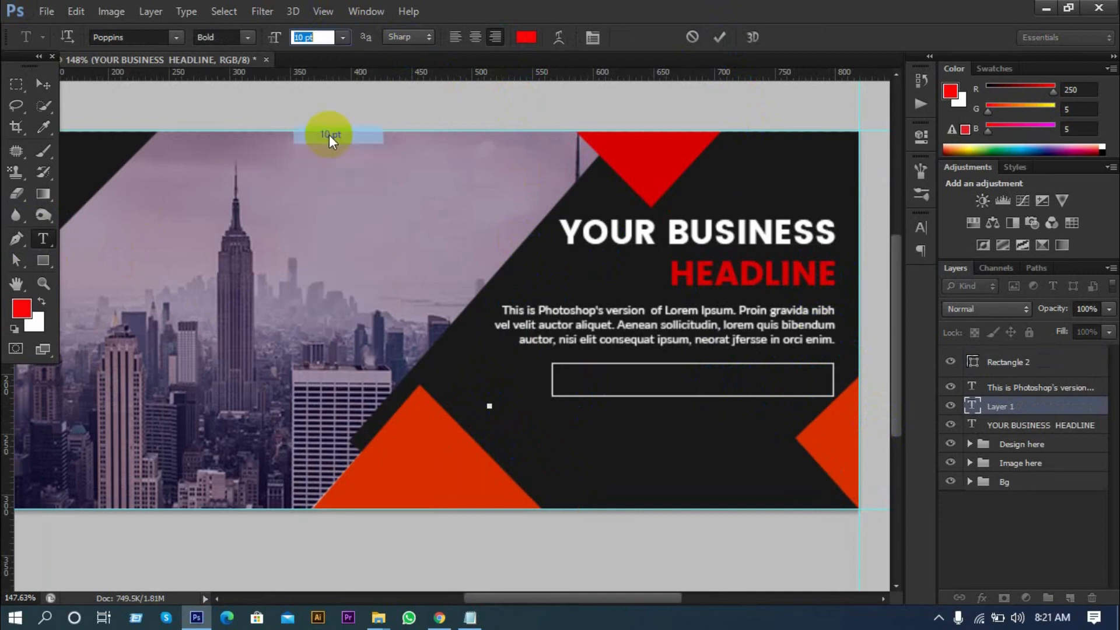
pyautogui.click(254, 42)
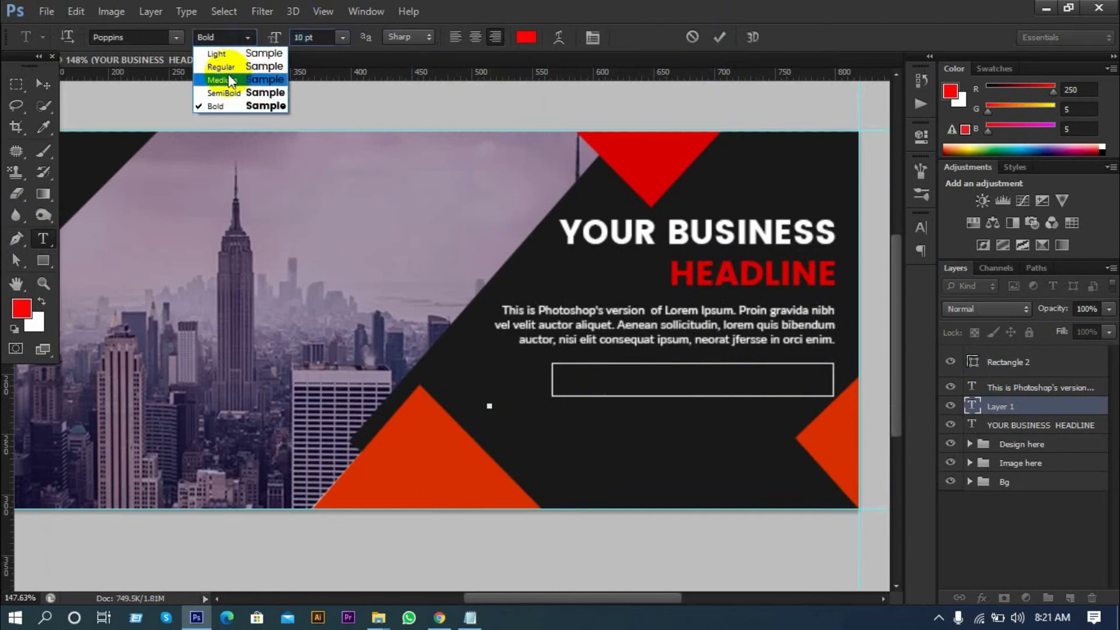
pyautogui.press('Escape')
pyautogui.click(240, 63)
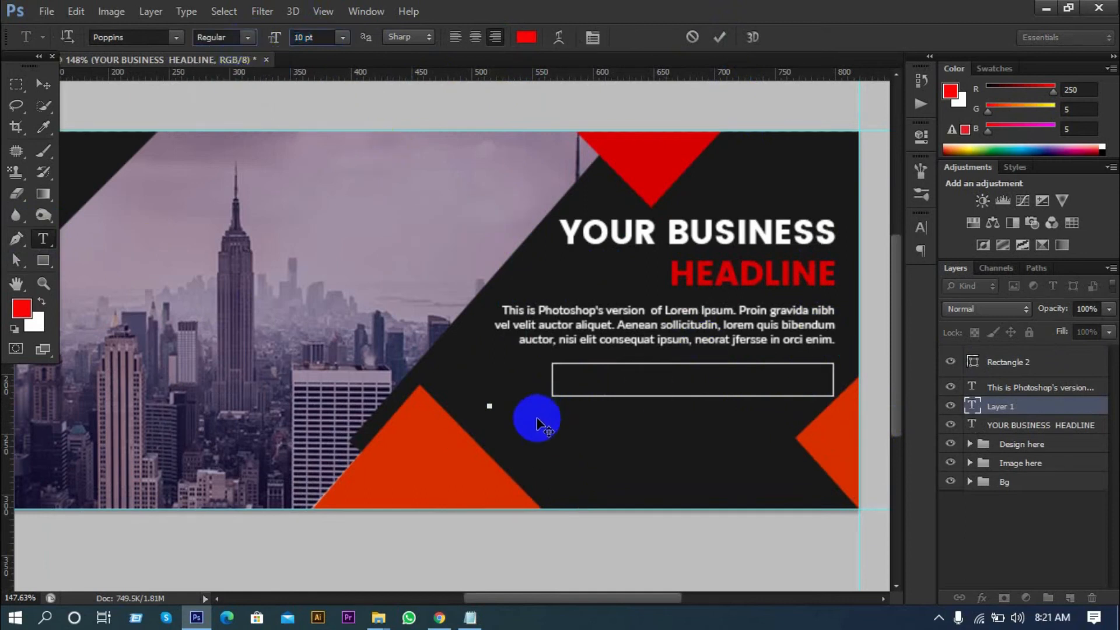
pyautogui.click(837, 407)
pyautogui.moveTo(853, 410); pyautogui.dragTo(870, 405)
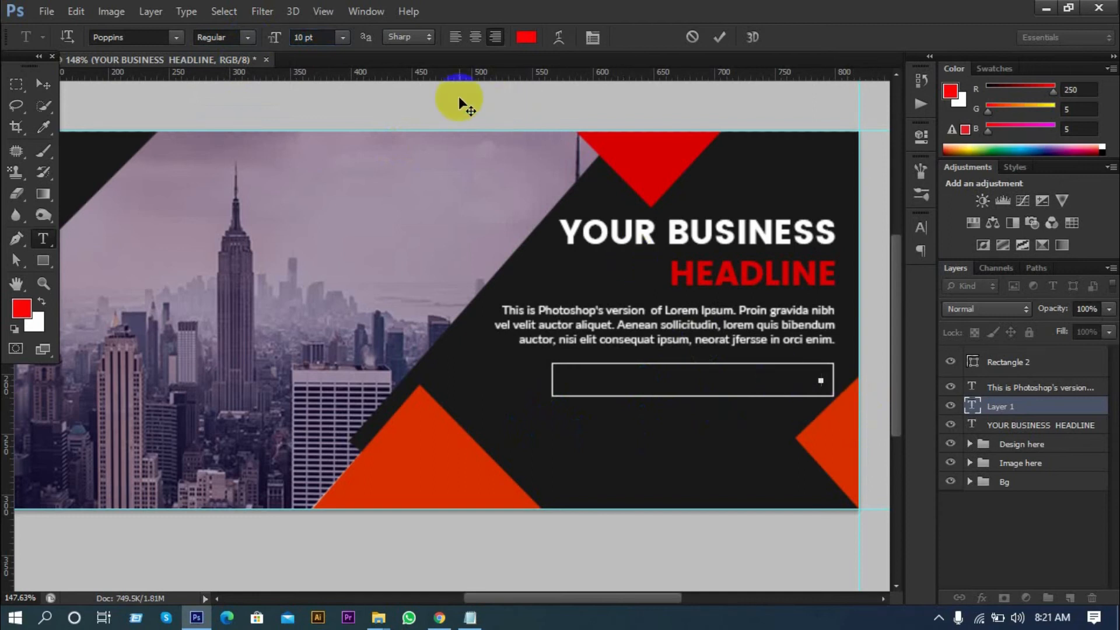
# - Set the new web-address text colour to white
pyautogui.click(518, 39)
pyautogui.moveTo(686, 106); pyautogui.dragTo(652, 95)
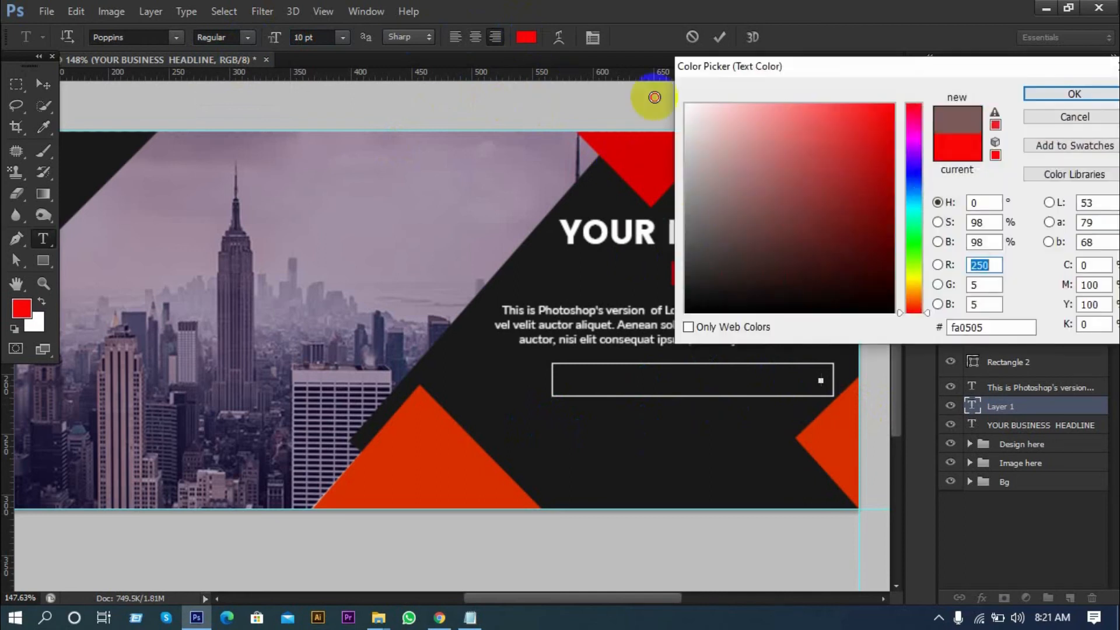
pyautogui.click(1025, 99)
pyautogui.moveTo(839, 418); pyautogui.dragTo(831, 418)
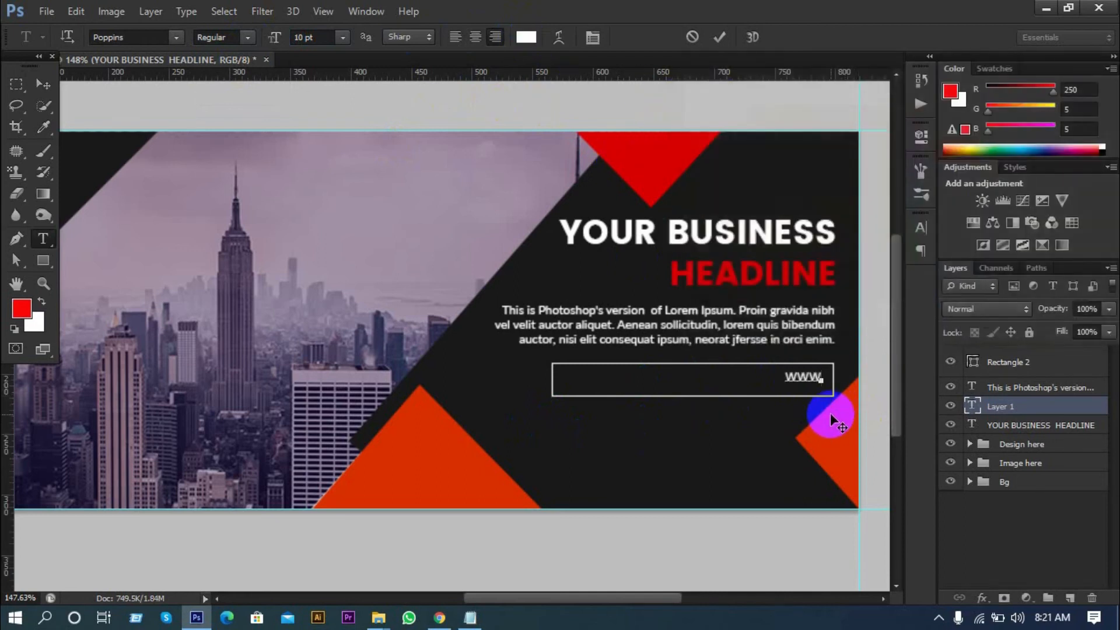
pyautogui.write('.YOUR')
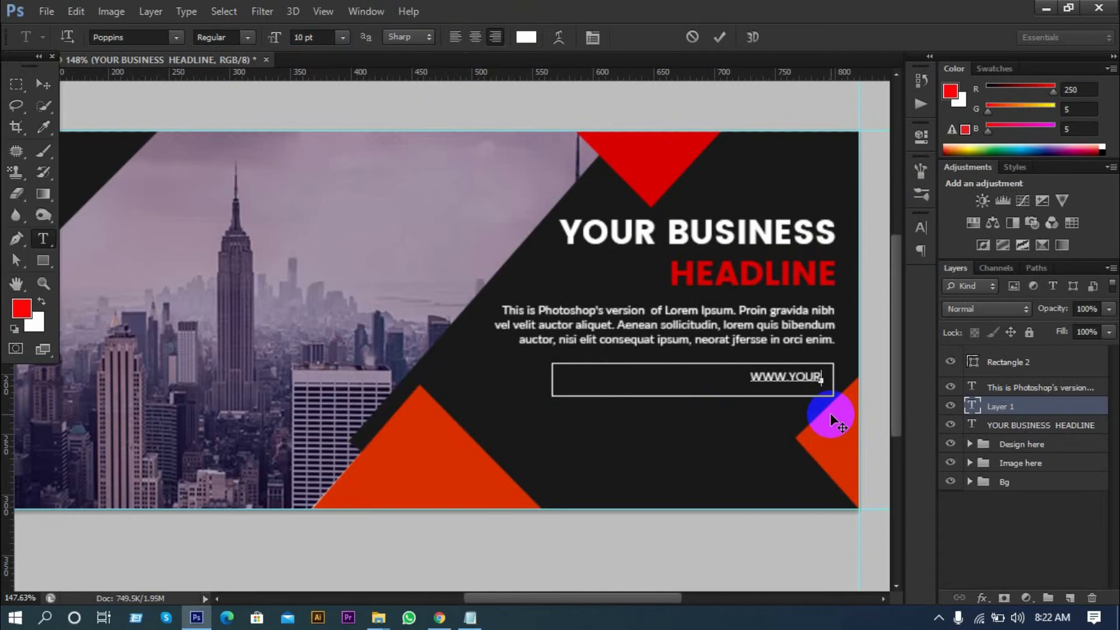
pyautogui.press('BackSpace')
pyautogui.press('BackSpace')
pyautogui.press('BackSpace')
pyautogui.press('BackSpace')
pyautogui.press('BackSpace')
pyautogui.press('BackSpace')
pyautogui.press('BackSpace')
pyautogui.press('BackSpace')
pyautogui.write('www.you')
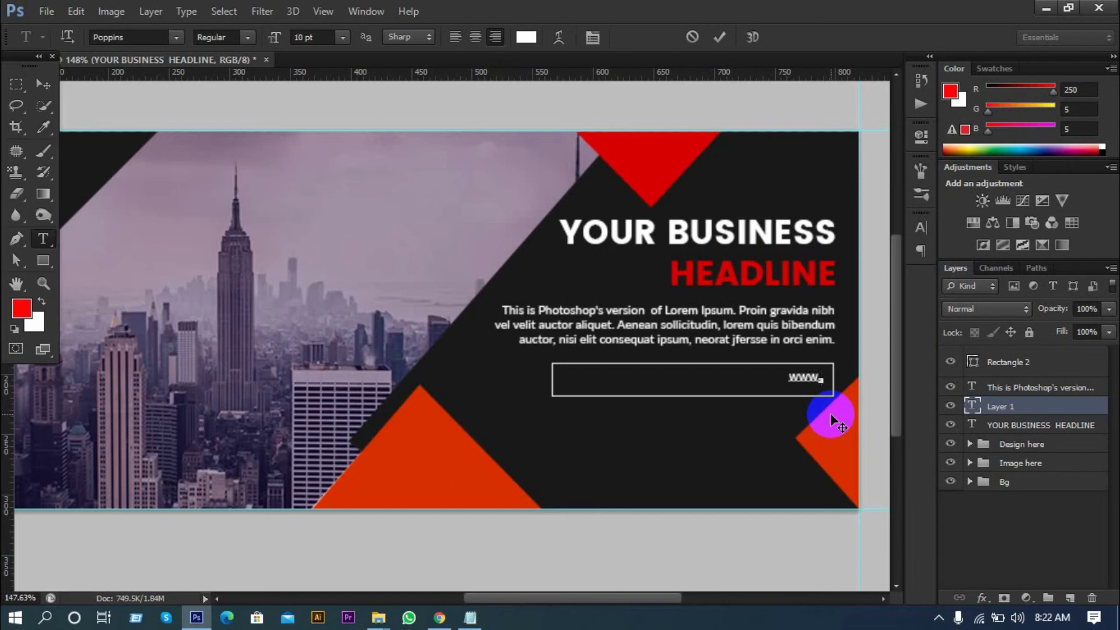
pyautogui.write('ebsite.com')
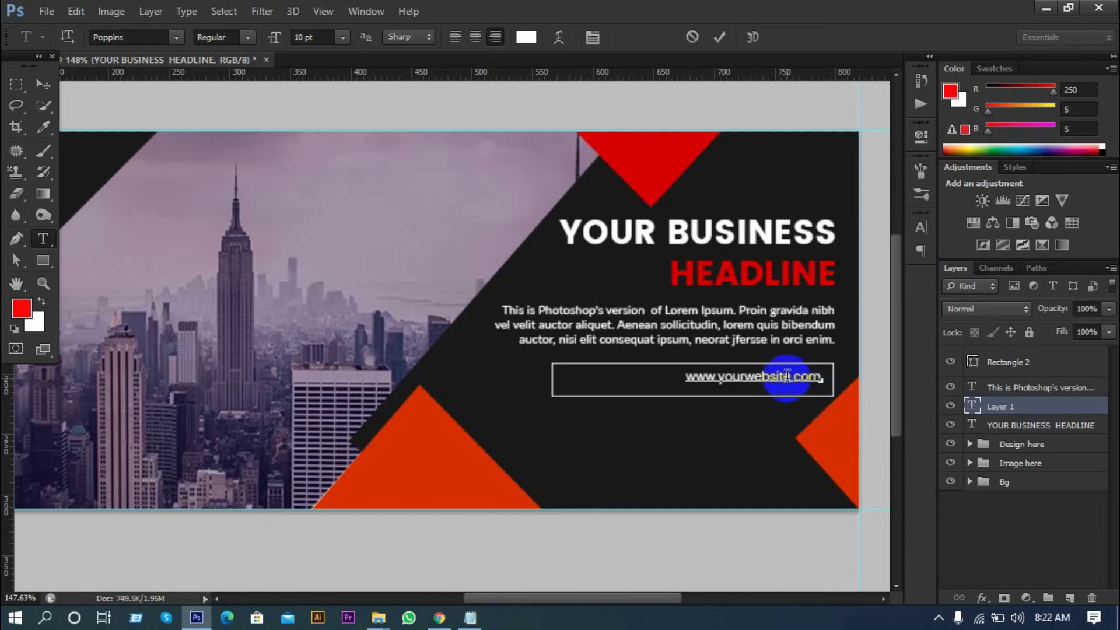
pyautogui.write('name')
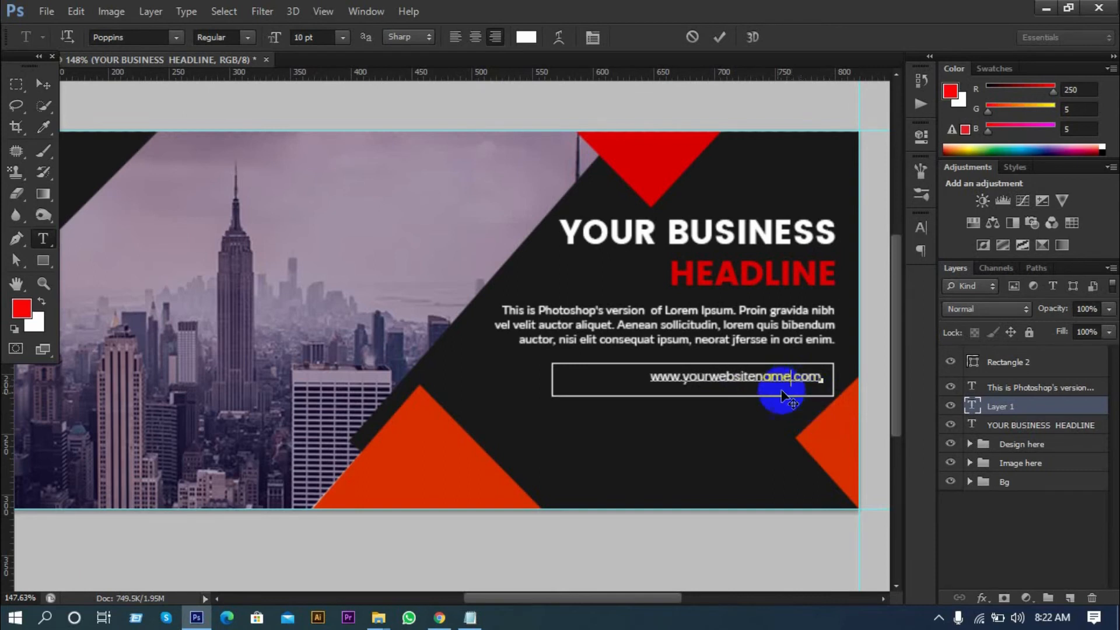
pyautogui.click(43, 85)
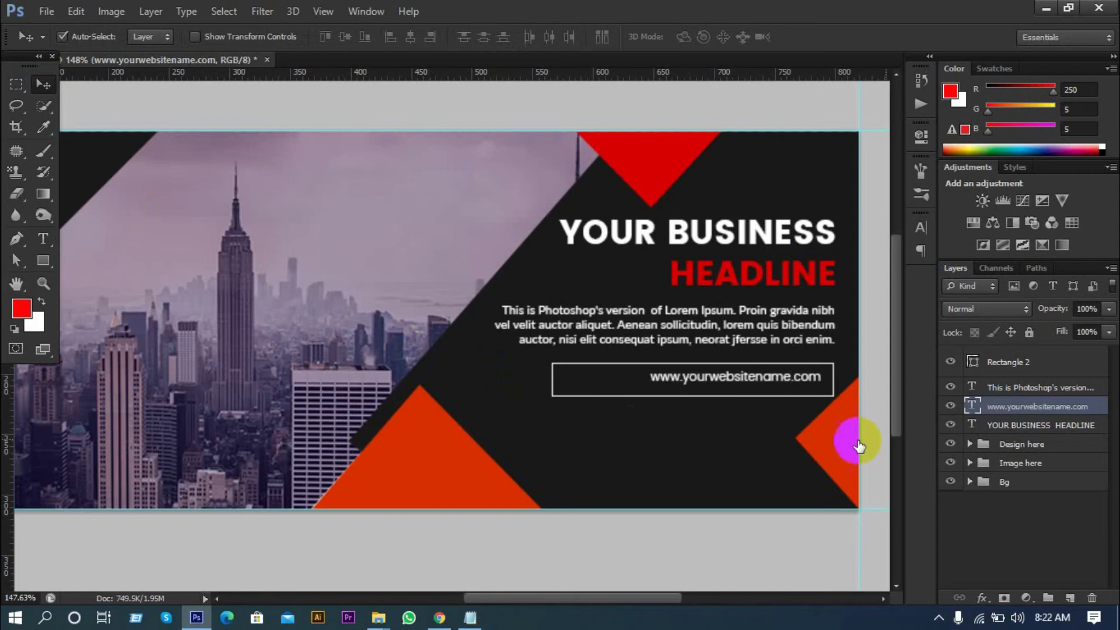
# - Narrow the outlined rectangle from its left edge to about 73% width so it fits closely around the web address
pyautogui.click(1029, 444)
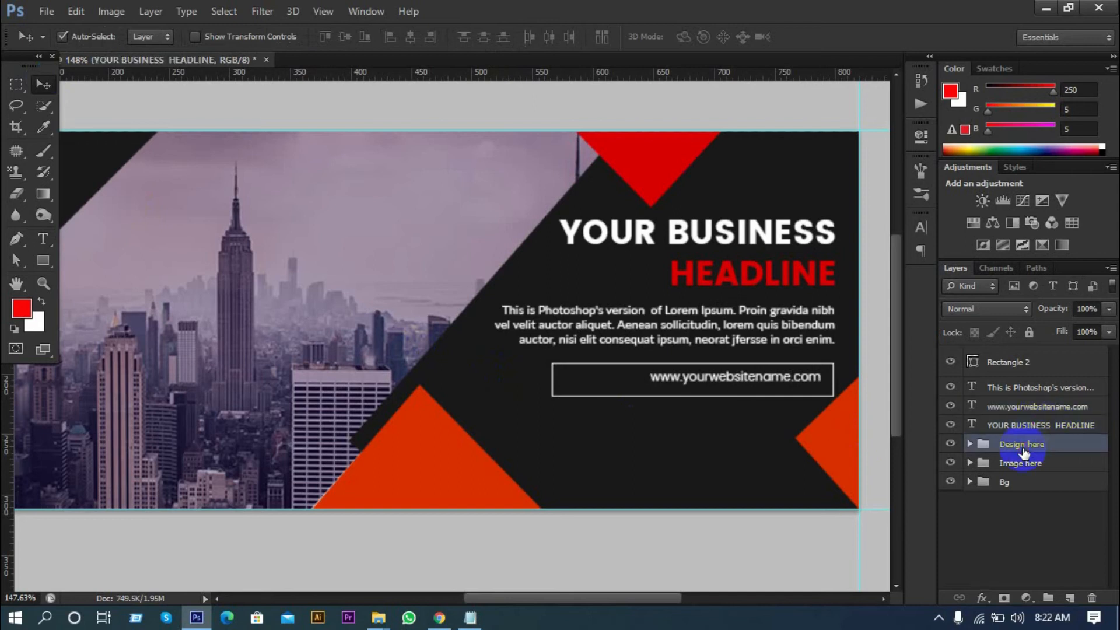
pyautogui.click(997, 362)
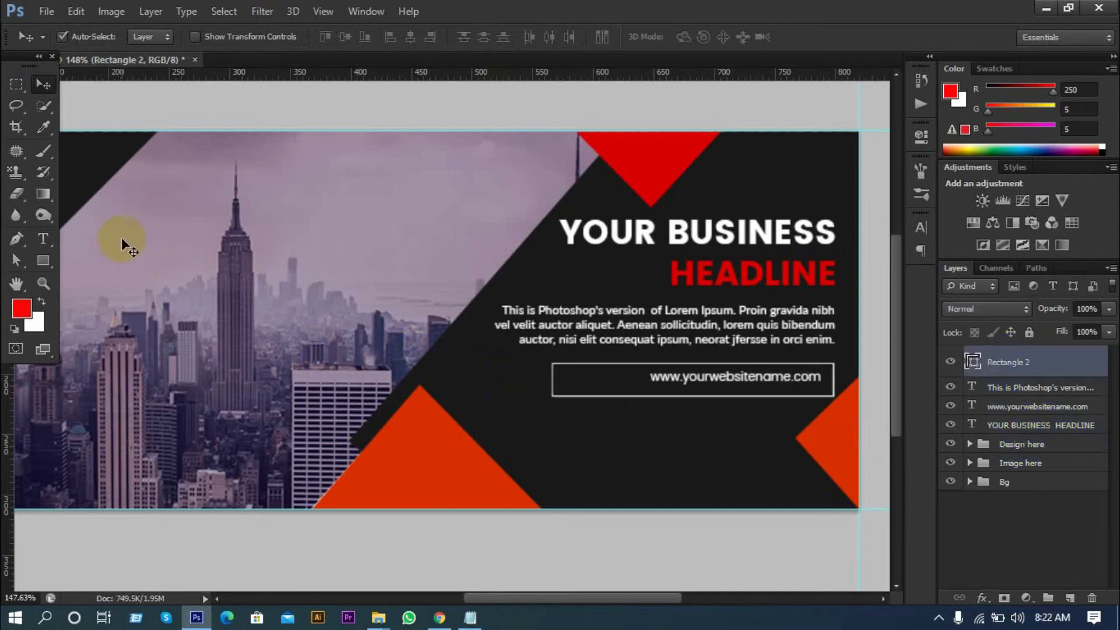
pyautogui.hotkey('ctrl', 't')
pyautogui.moveTo(551, 379); pyautogui.dragTo(628, 379)
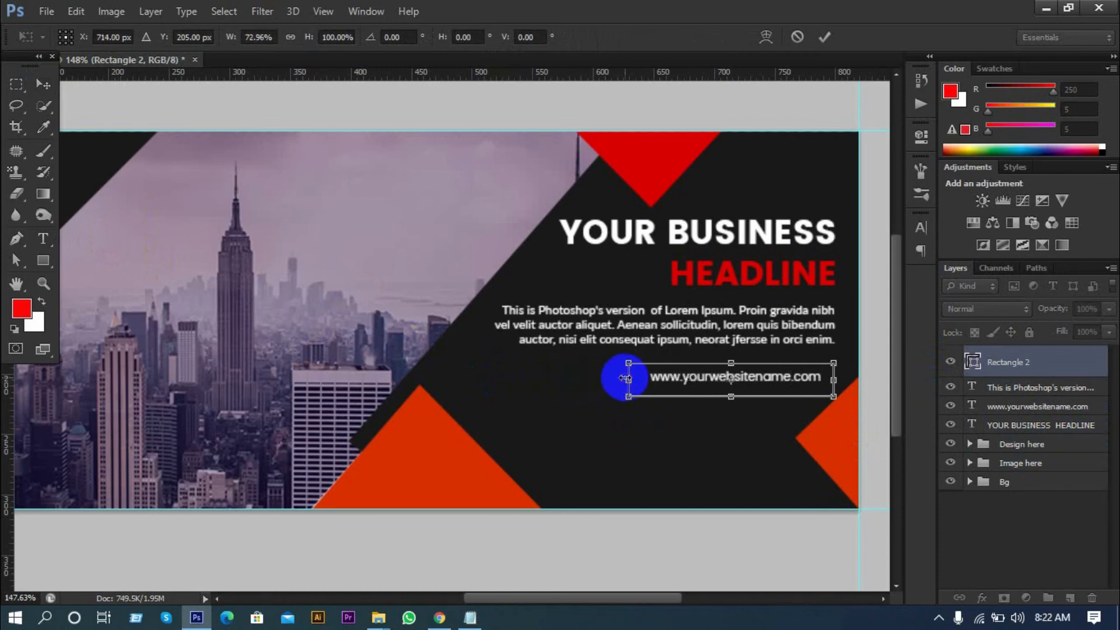
pyautogui.click(823, 41)
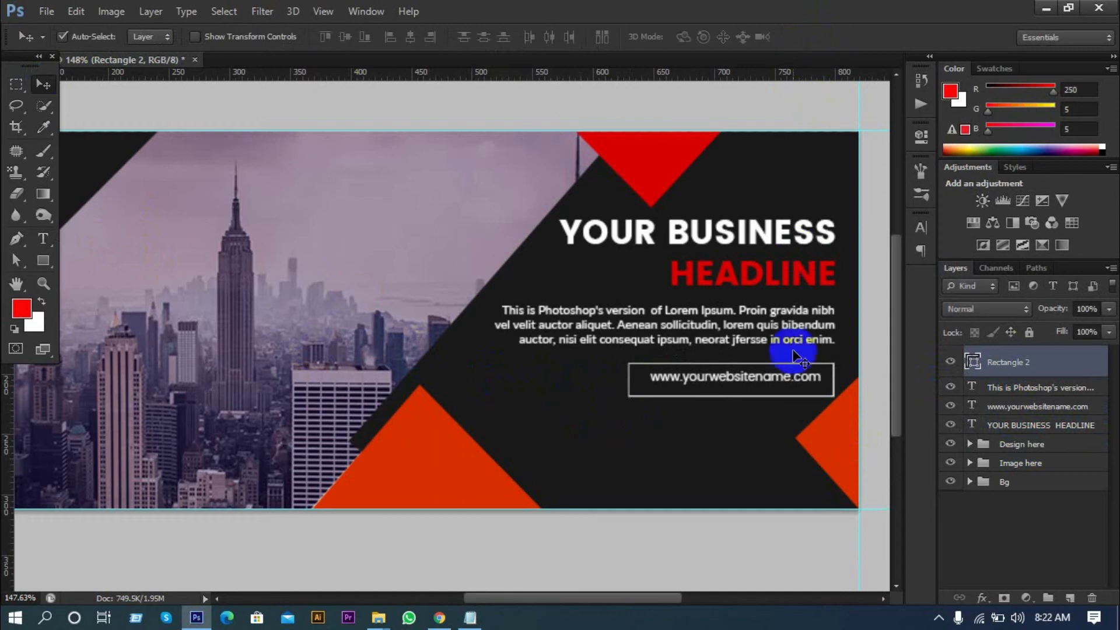
# - Select the outlined rectangle and web-address text layers together and align their vertical centres
pyautogui.keyDown('shift'); pyautogui.click(991, 388); pyautogui.keyUp('shift')
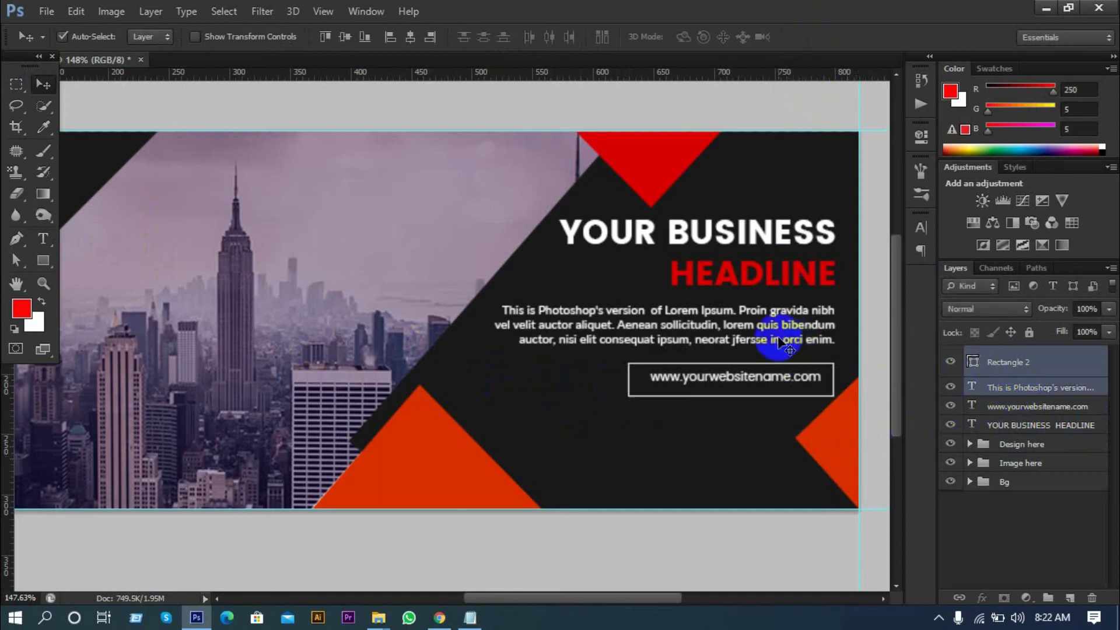
pyautogui.click(1012, 363)
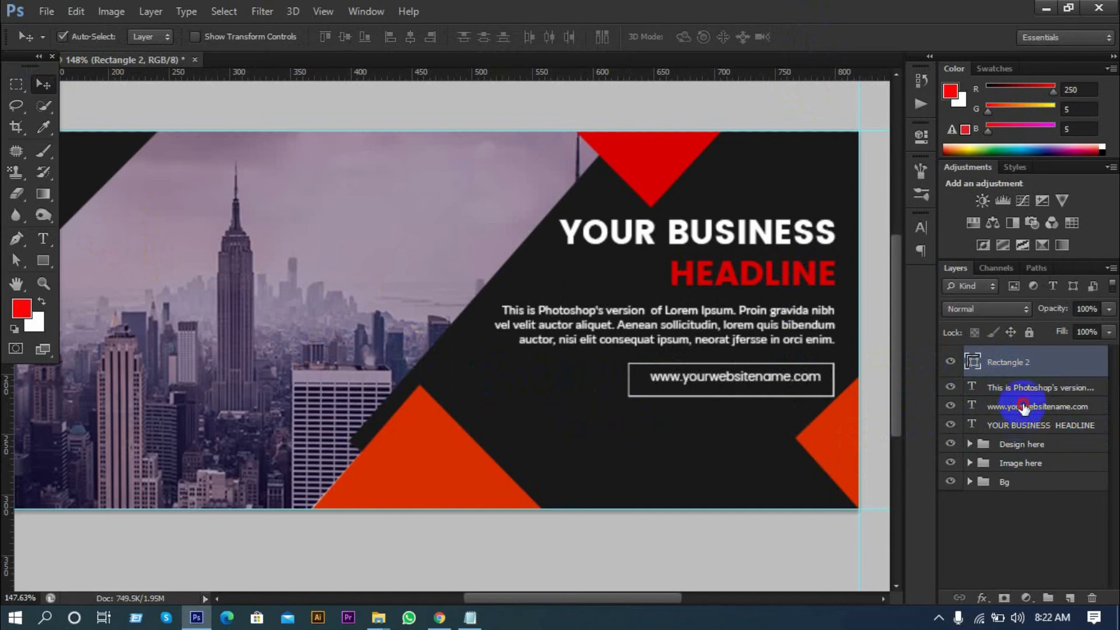
pyautogui.click(1023, 407)
pyautogui.keyDown('ctrl'); pyautogui.click(1031, 372); pyautogui.keyUp('ctrl')
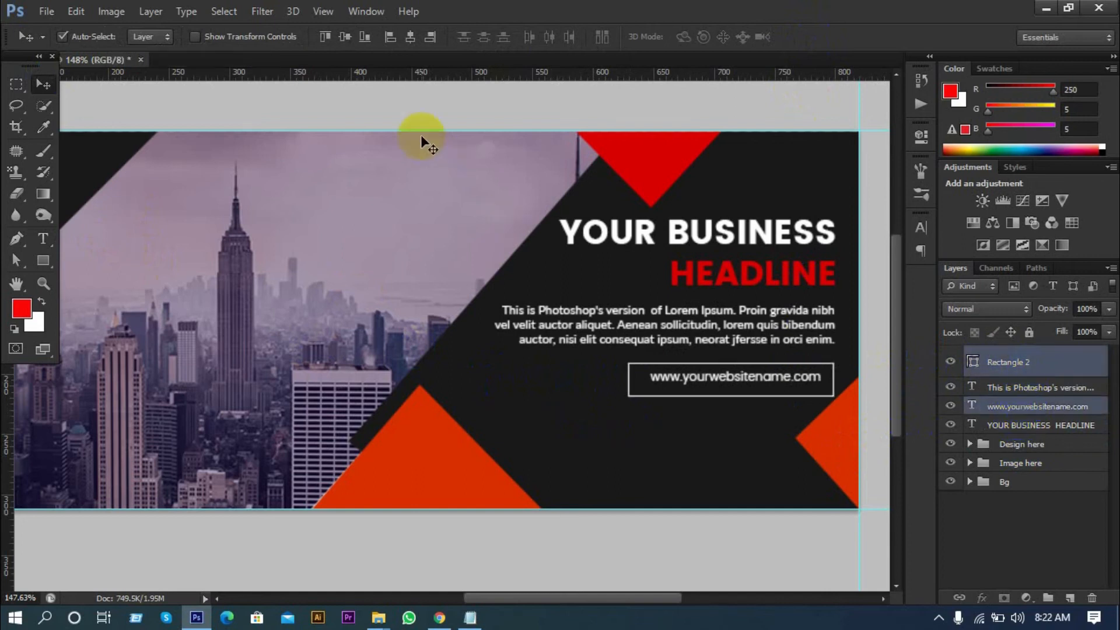
pyautogui.click(346, 40)
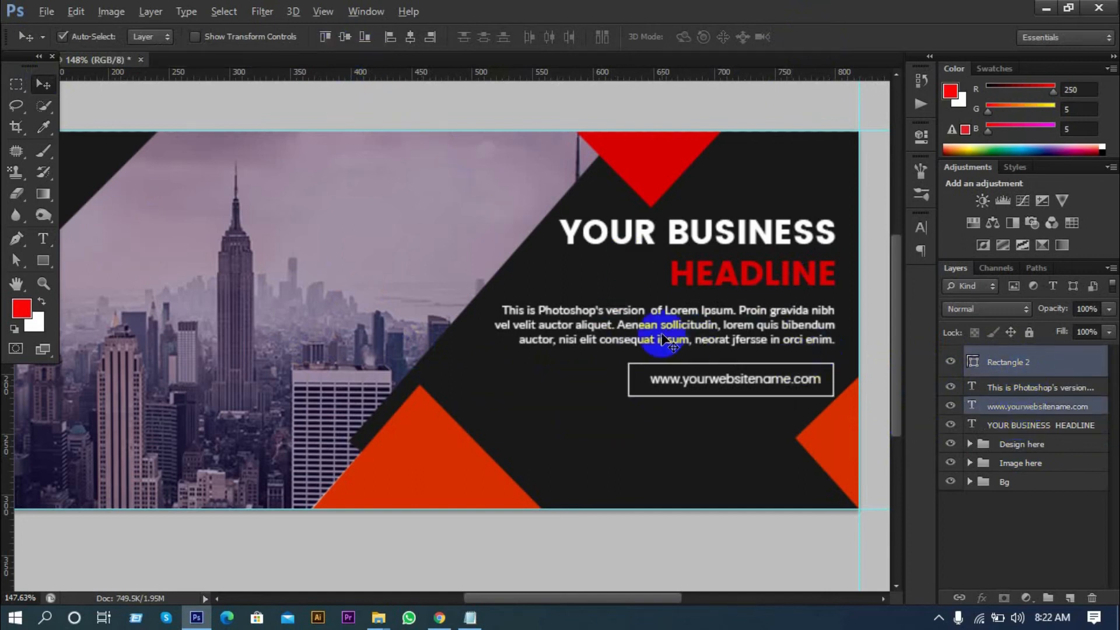
# - Group the outlined rectangle and web-address text layers and name the group Web Text
pyautogui.scroll(-2, 663, 339)
pyautogui.scroll(-1, 550, 427)
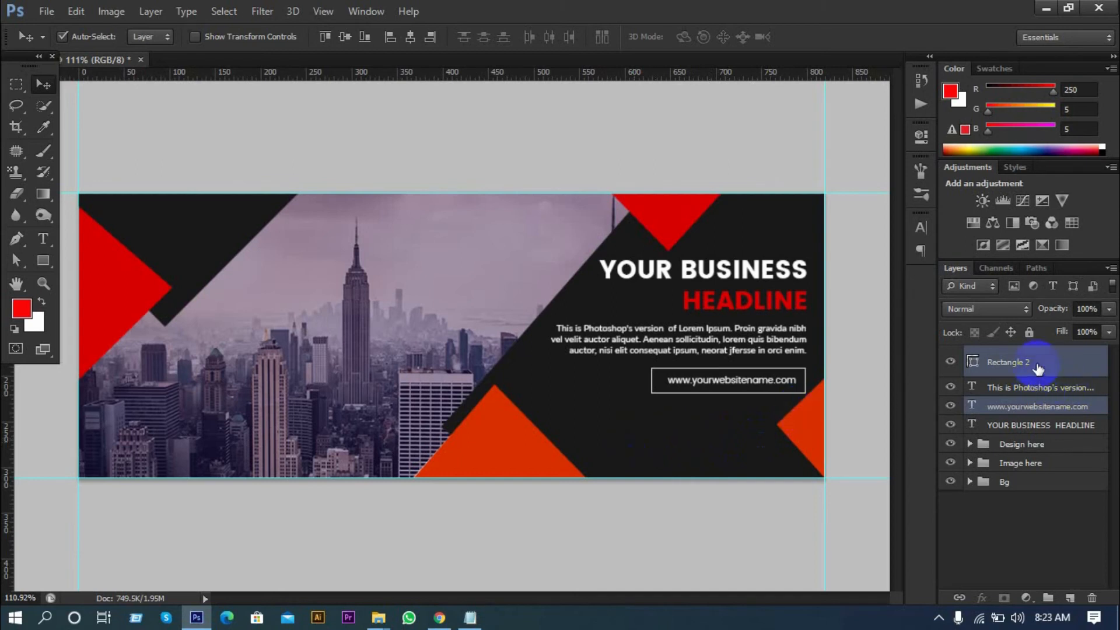
pyautogui.hotkey('ctrl', 'g')
pyautogui.doubleClick(1015, 355)
pyautogui.write('Web Tex')
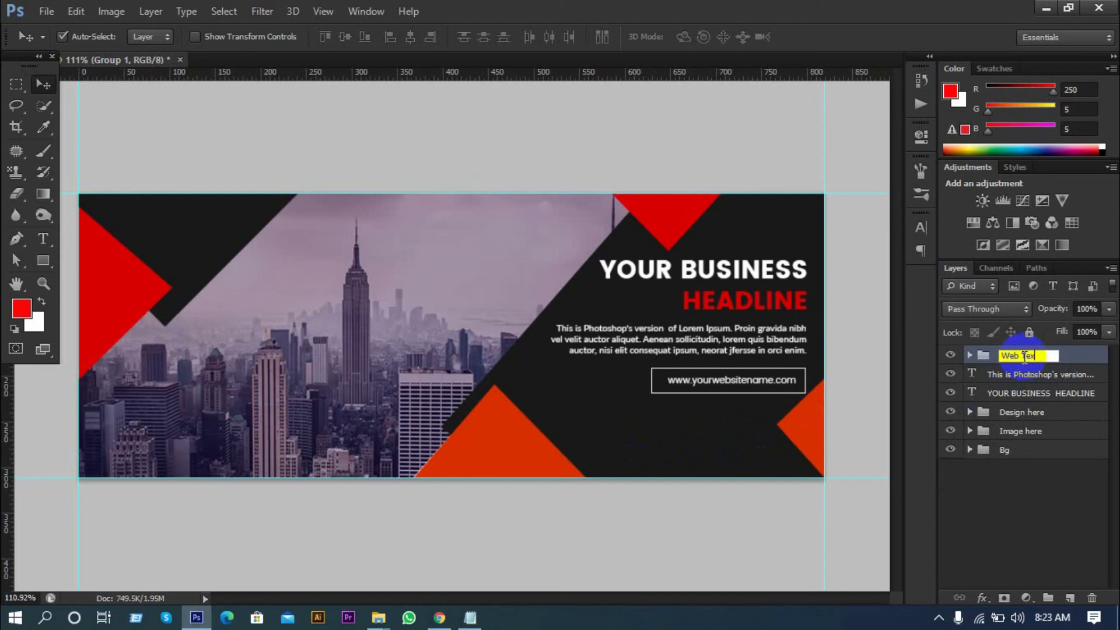
pyautogui.write('t')
# - Group the paragraph and headline text layers and name the group Business Headline
pyautogui.click(1003, 375)
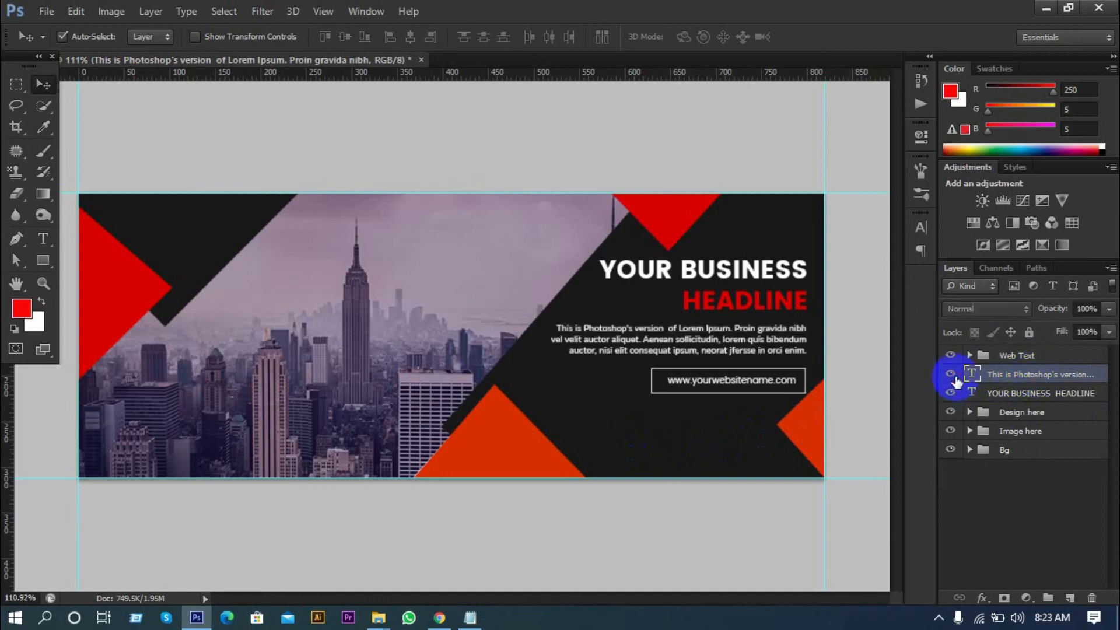
pyautogui.keyDown('shift'); pyautogui.click(1008, 394); pyautogui.keyUp('shift')
pyautogui.hotkey('ctrl', 'g')
pyautogui.doubleClick(1013, 375)
pyautogui.write('Business')
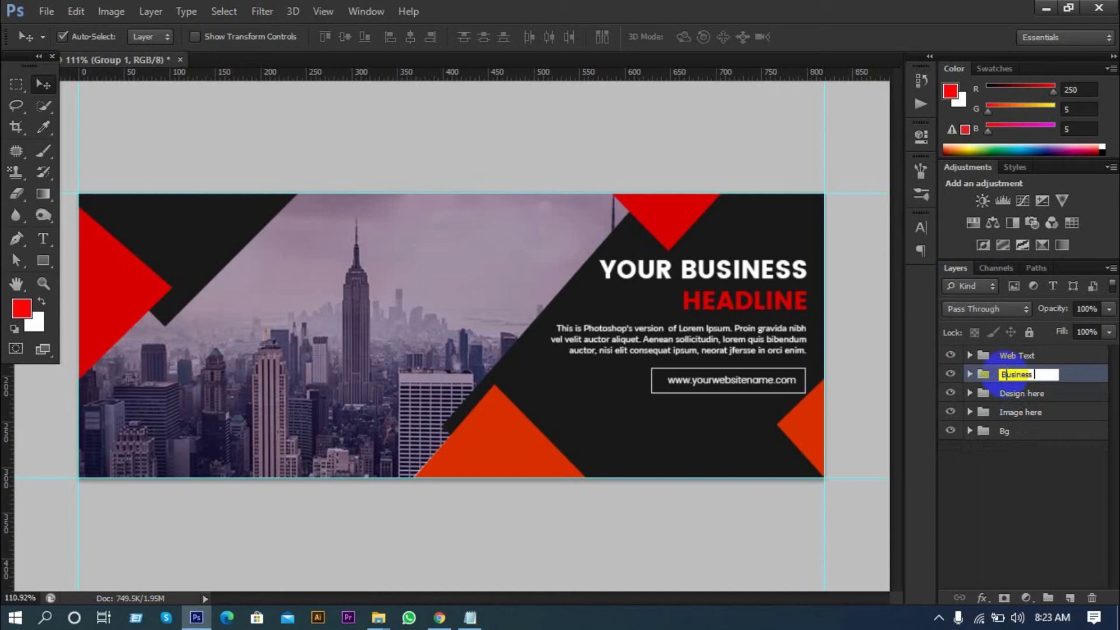
pyautogui.write(' Headlin')
pyautogui.click(1029, 407)
pyautogui.click(1027, 372)
pyautogui.click(1025, 354)
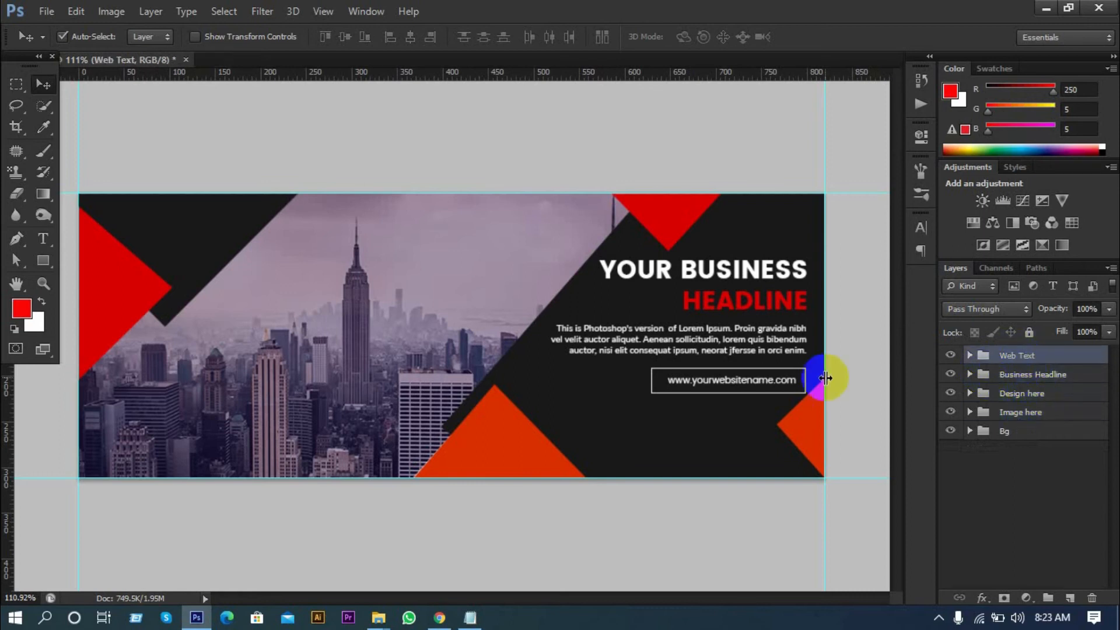
# - Remove all four guides from around the banner's edges
pyautogui.scroll(-3, 826, 378)
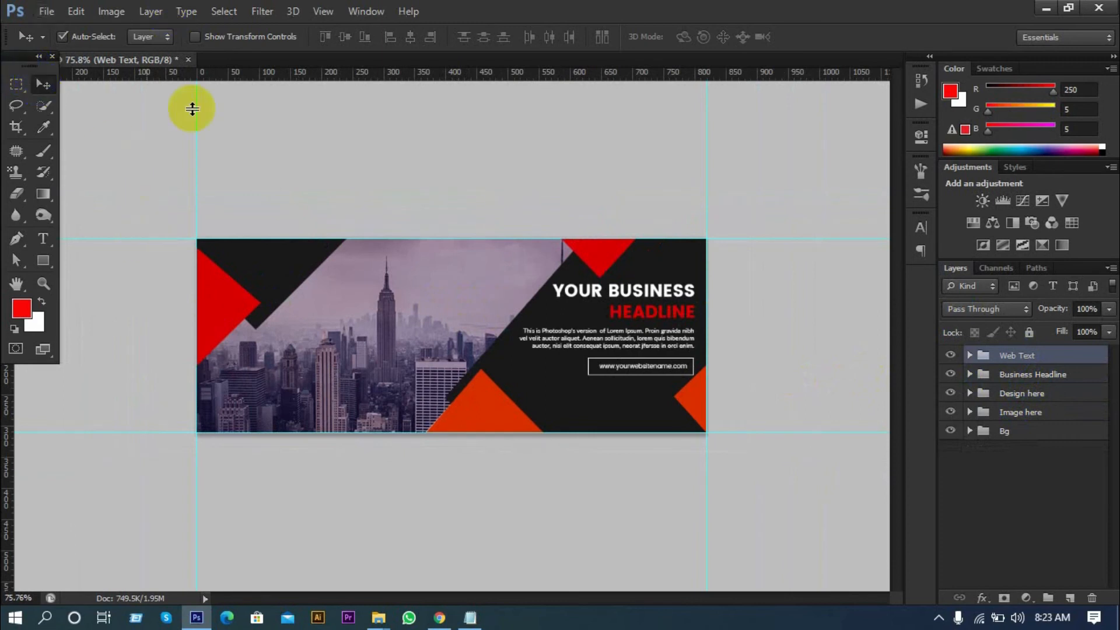
pyautogui.moveTo(192, 109); pyautogui.dragTo(193, 74)
pyautogui.moveTo(194, 171); pyautogui.dragTo(7, 175)
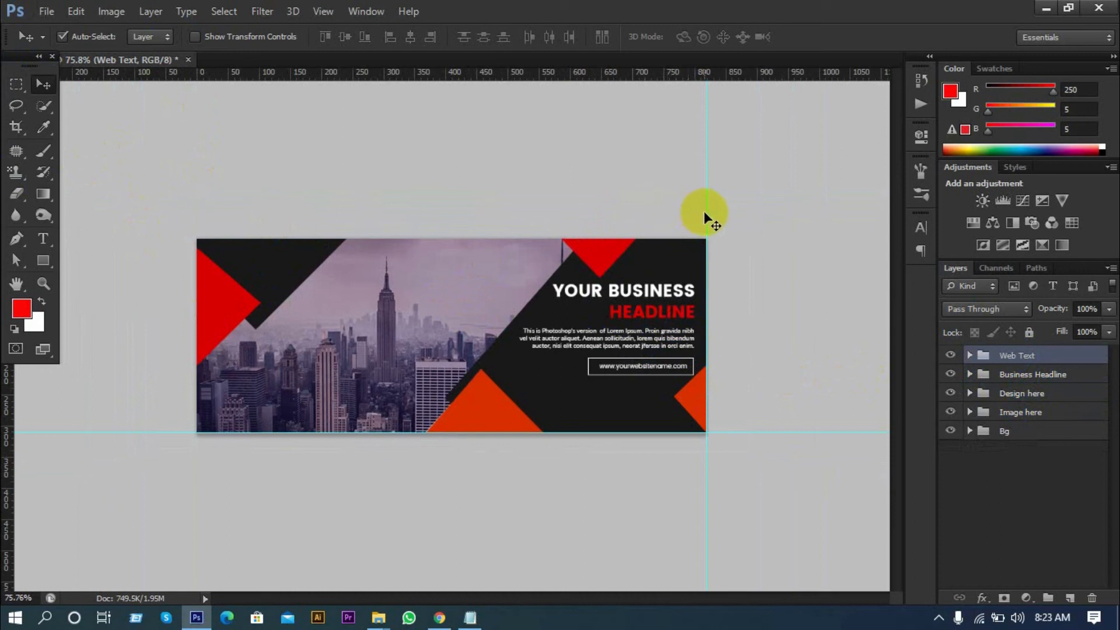
pyautogui.moveTo(707, 214); pyautogui.dragTo(833, 26)
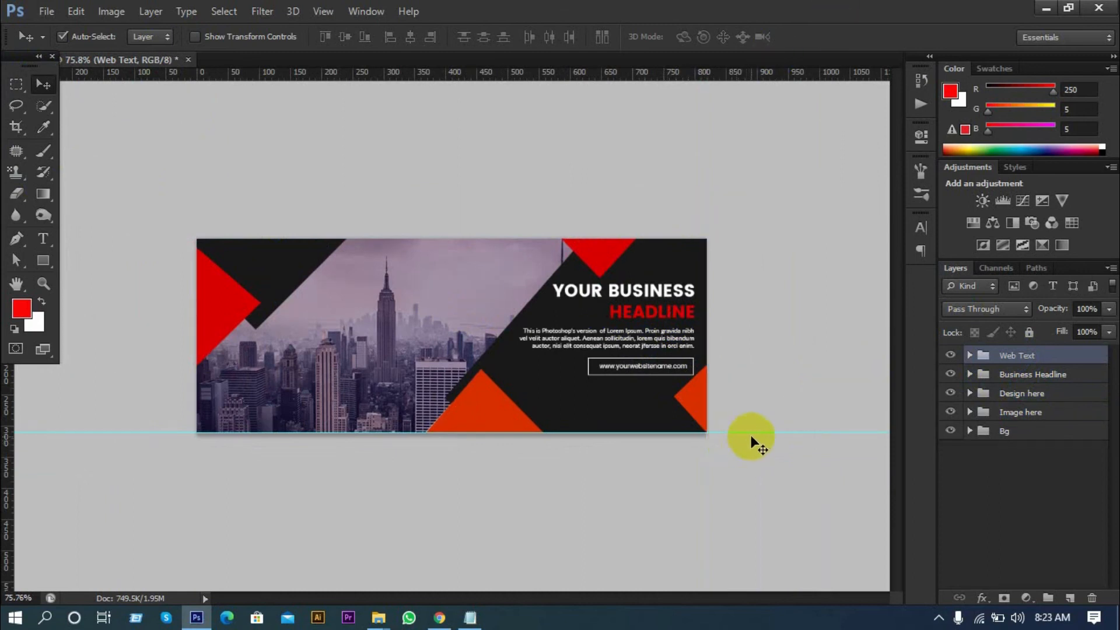
pyautogui.moveTo(756, 618); pyautogui.dragTo(756, 618)
# - Examine the complete banner's photo, shapes and text layout at several magnifications
pyautogui.scroll(2, 343, 560)
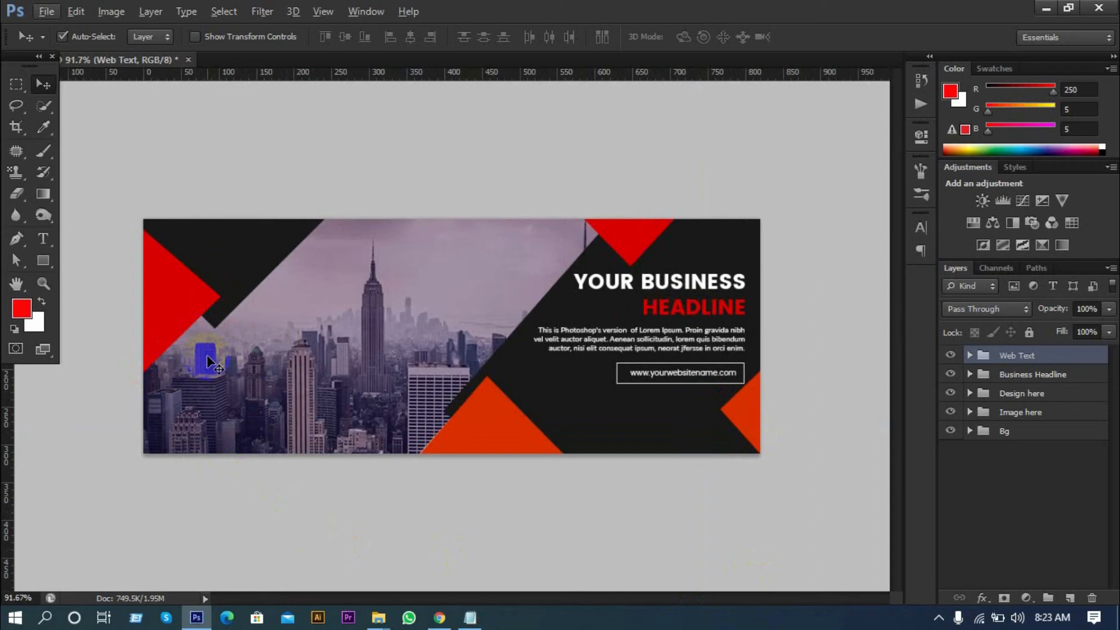
pyautogui.click(163, 340)
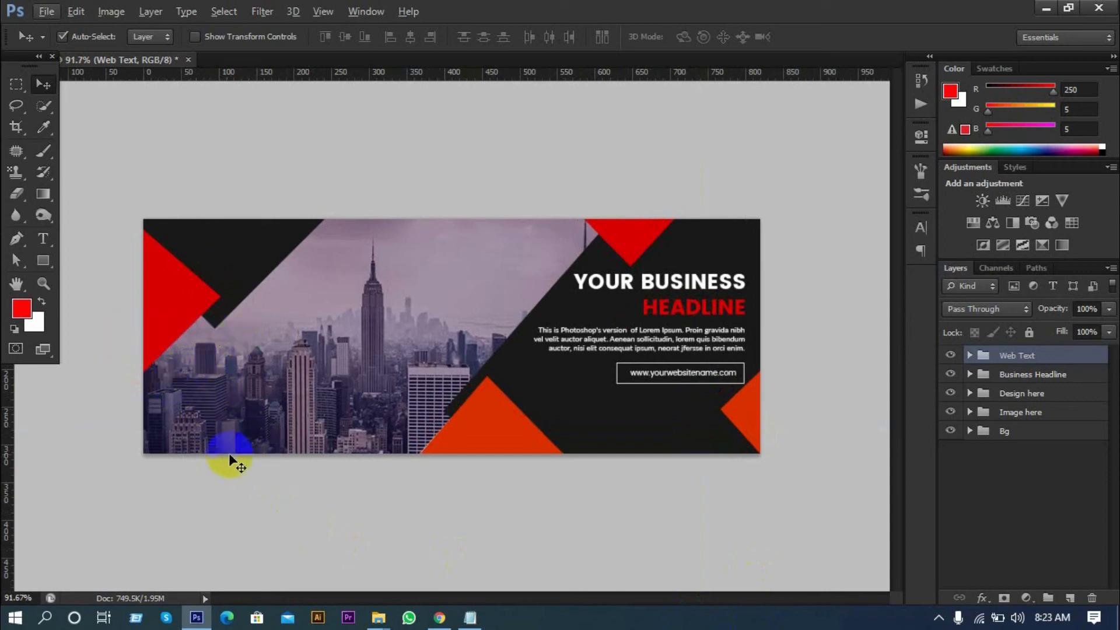
pyautogui.scroll(1, 117, 439)
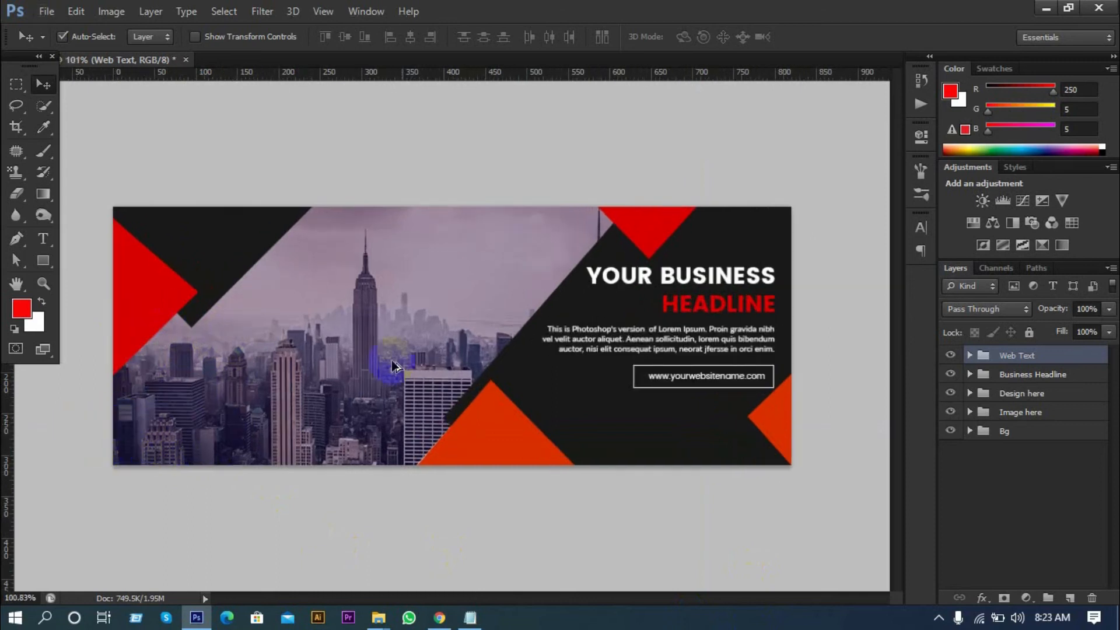
pyautogui.scroll(1, 96, 404)
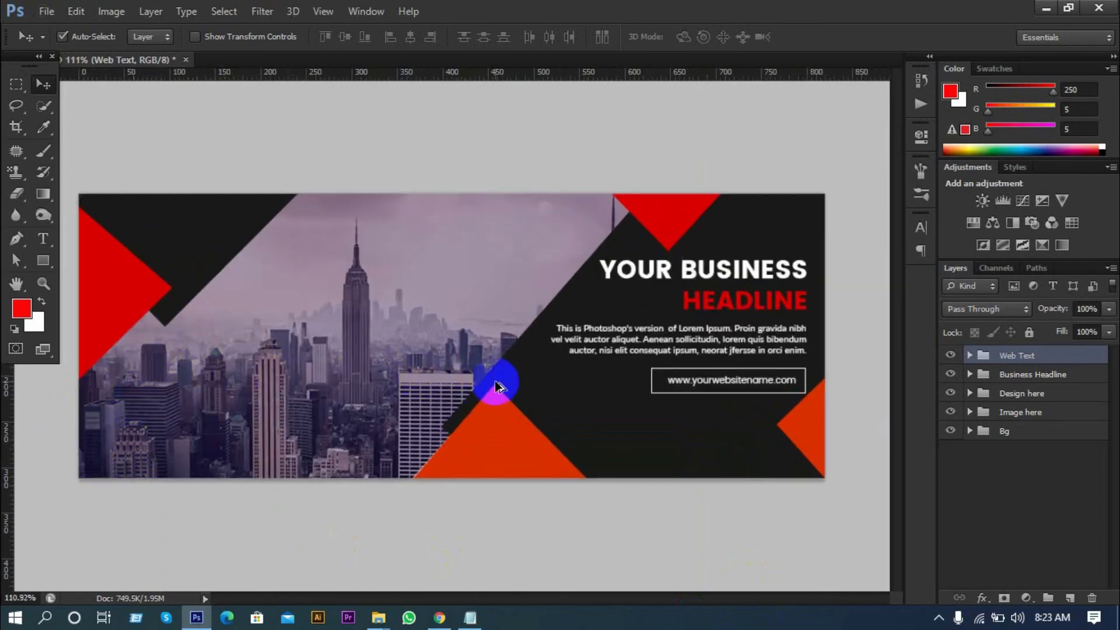
pyautogui.scroll(-1, 500, 383)
pyautogui.scroll(-4, 503, 394)
pyautogui.scroll(3, 309, 408)
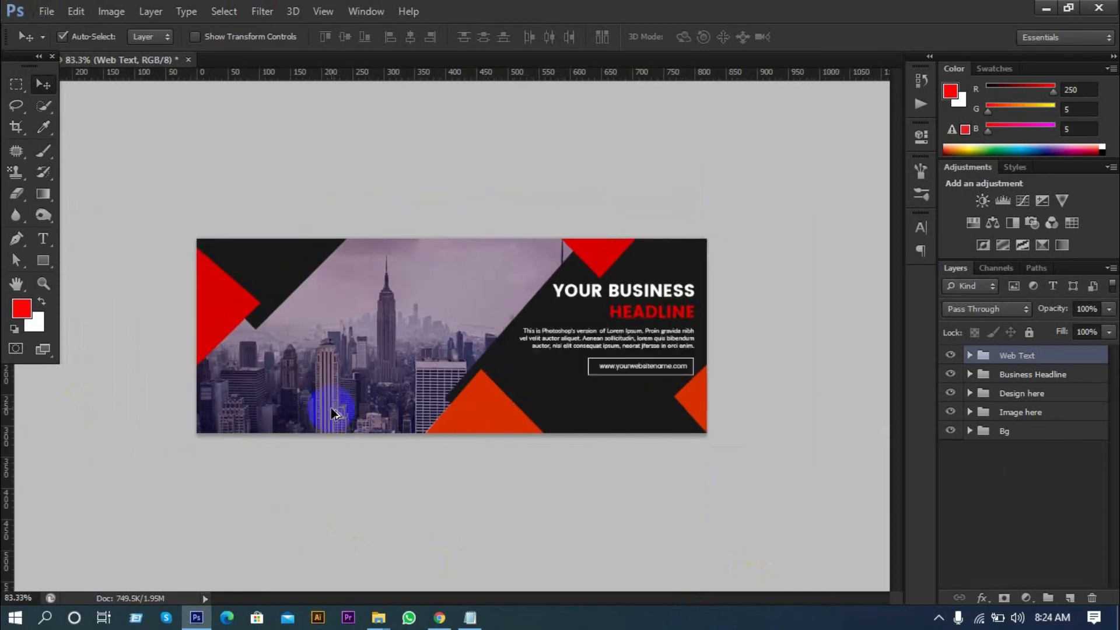
pyautogui.scroll(1, 159, 380)
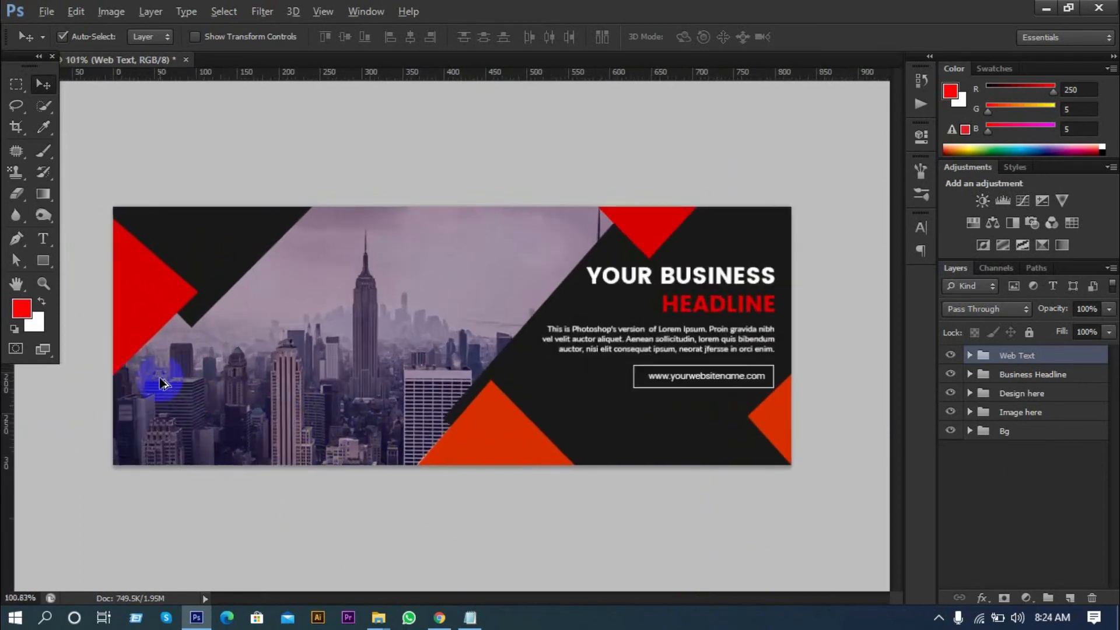
pyautogui.scroll(-2, 443, 362)
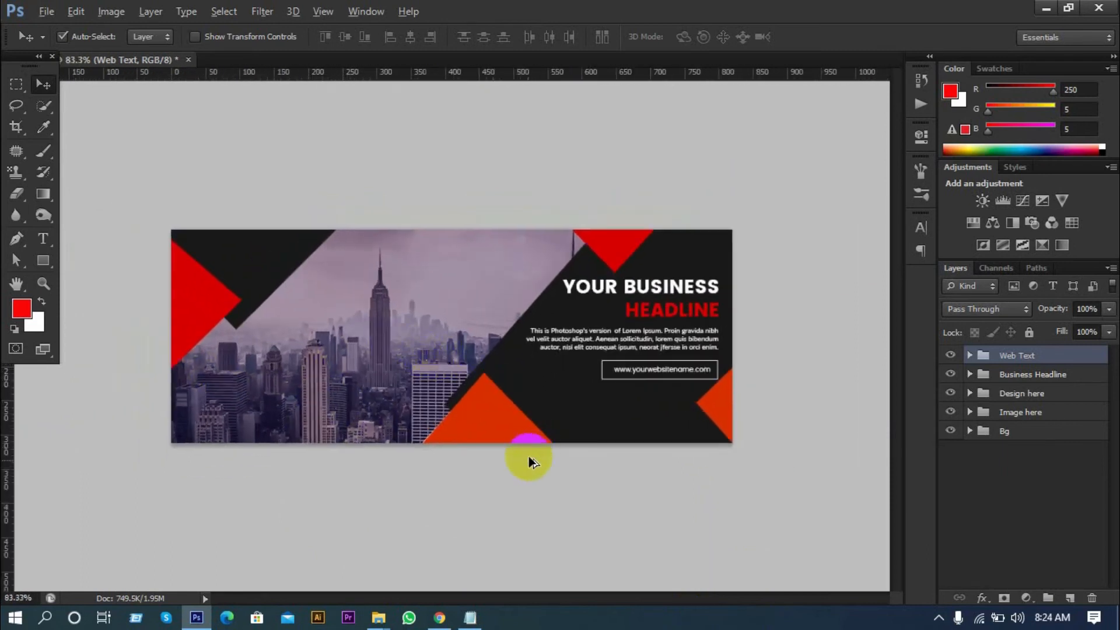
pyautogui.scroll(1, 314, 456)
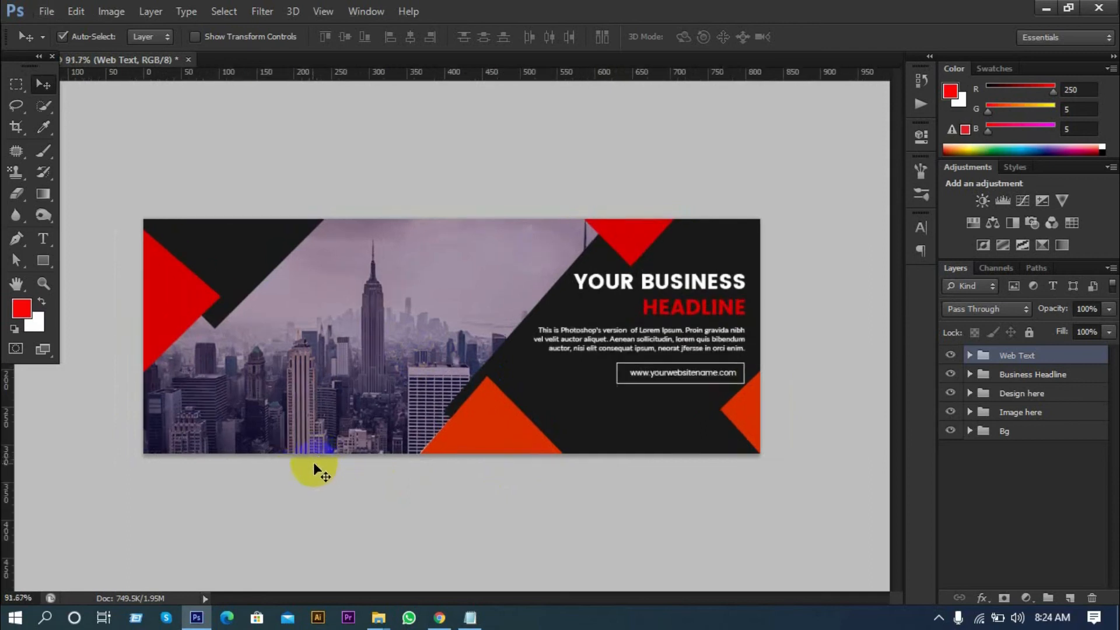
pyautogui.scroll(1, 313, 464)
pyautogui.scroll(-2, 229, 458)
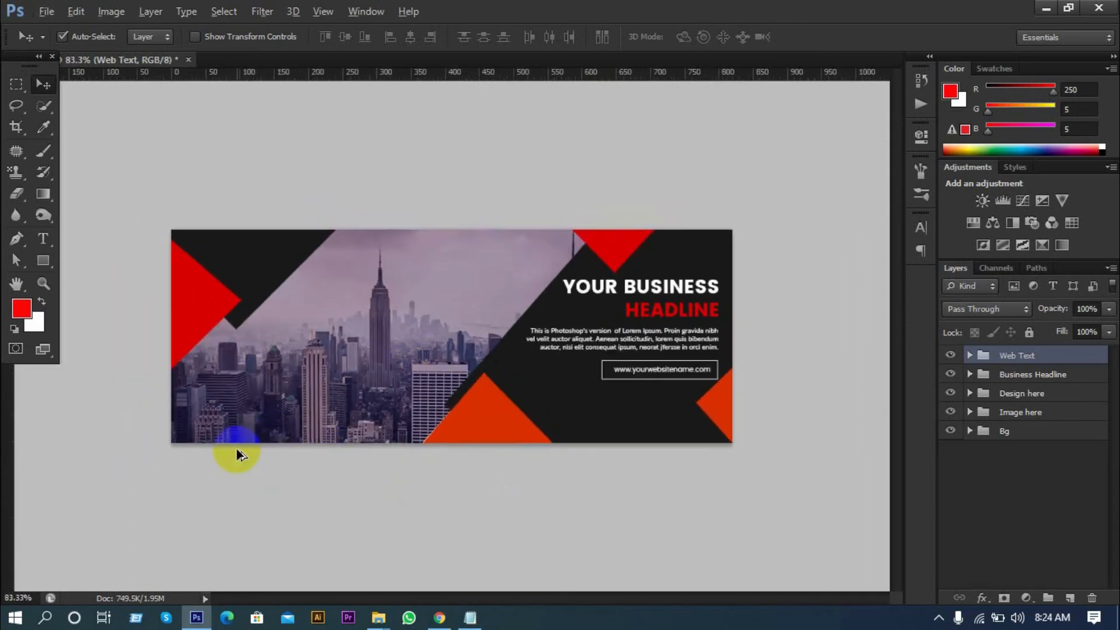
pyautogui.scroll(1, 228, 461)
pyautogui.scroll(-1, 226, 462)
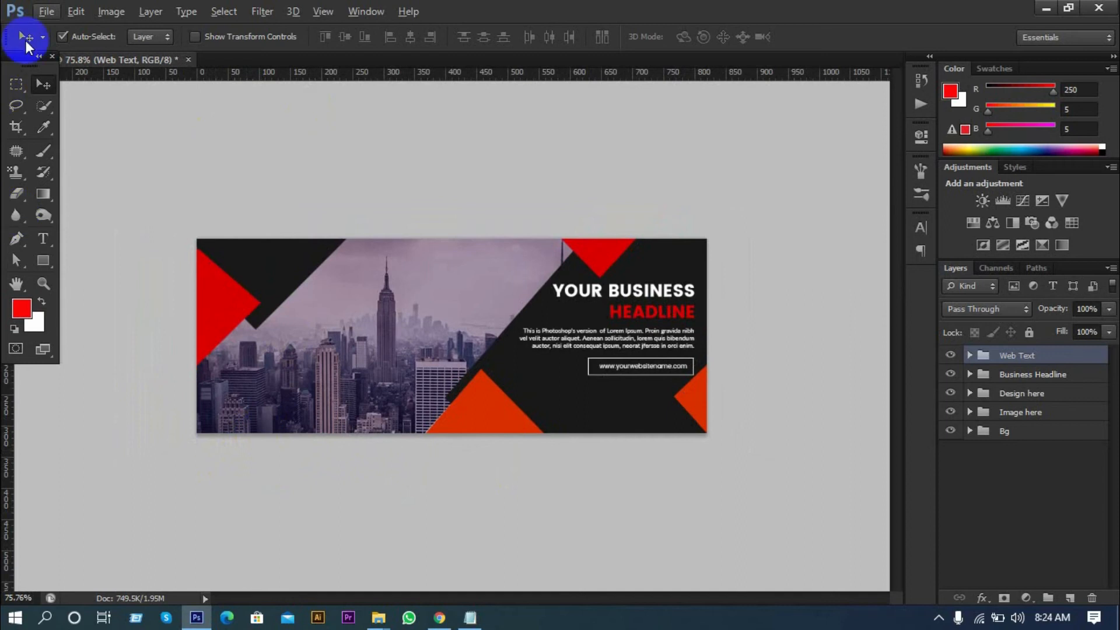
# - Start a new document and look up the Twitter cover photo dimensions in the Notepad notes
pyautogui.click(46, 11)
pyautogui.click(458, 218)
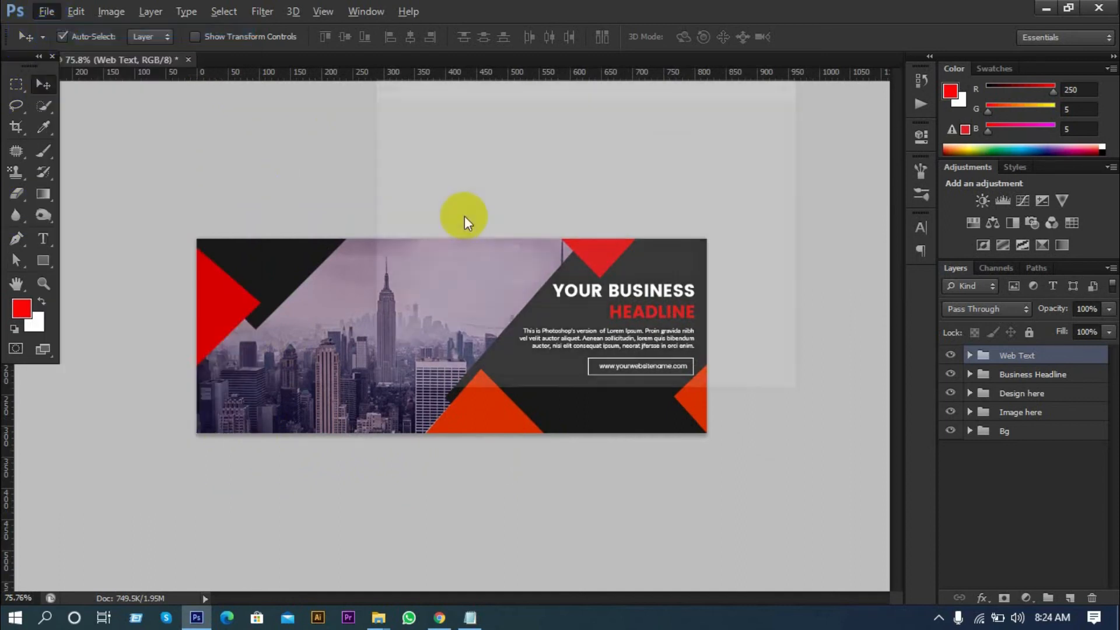
pyautogui.hotkey('ctrl', 'n')
pyautogui.click(489, 598)
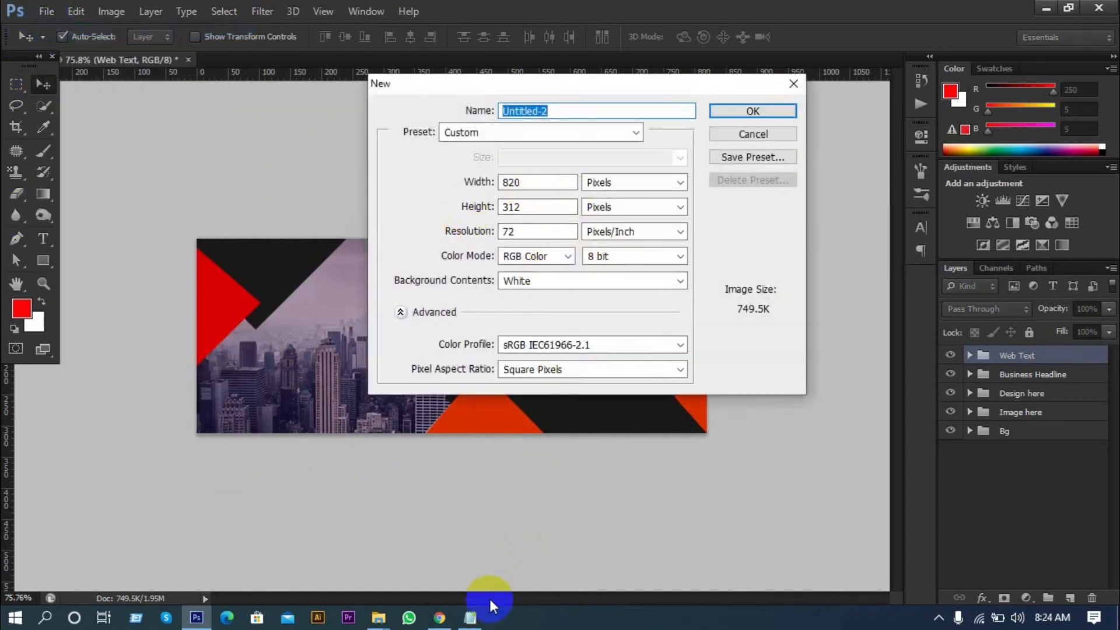
pyautogui.click(475, 615)
pyautogui.scroll(-1, 428, 481)
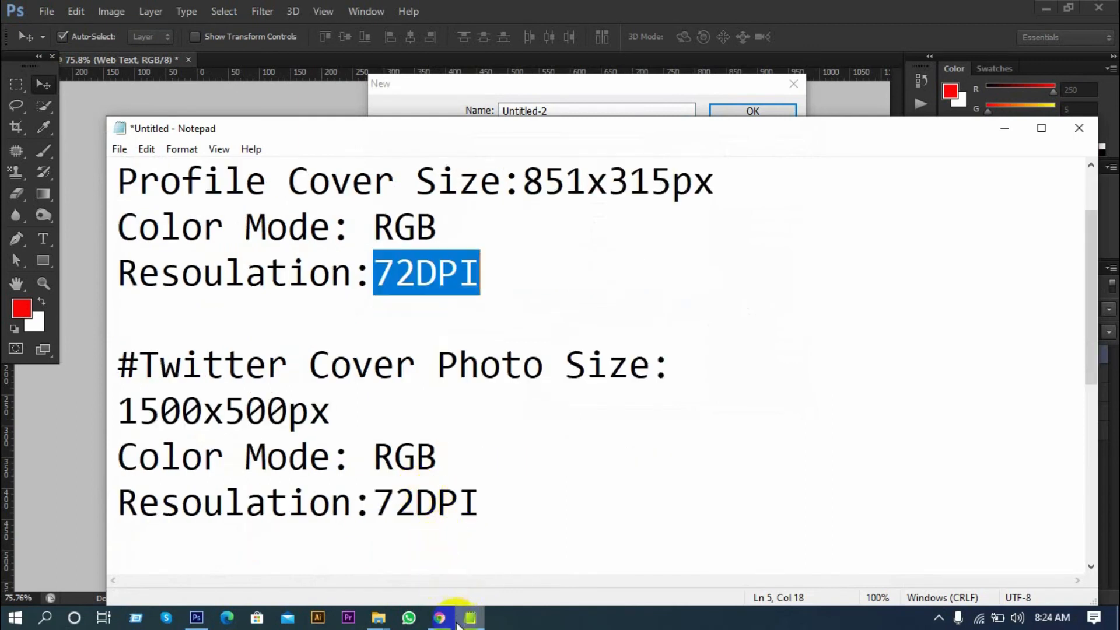
pyautogui.click(466, 616)
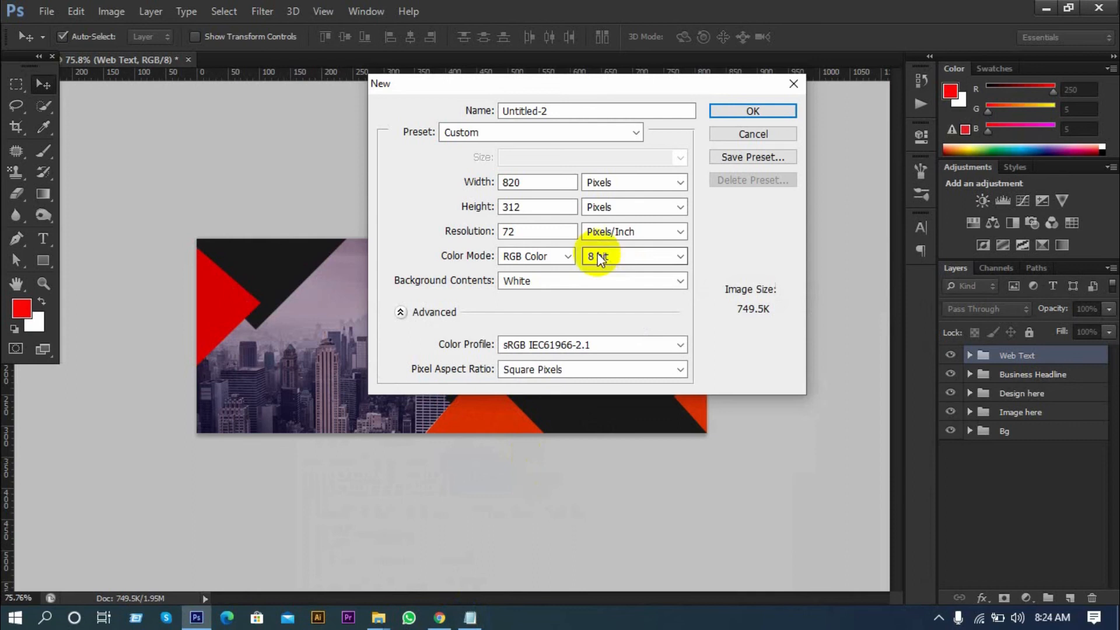
# - Create the new document at 1500 × 500 pixels, with 72 pixels/inch resolution and RGB color
pyautogui.write('15')
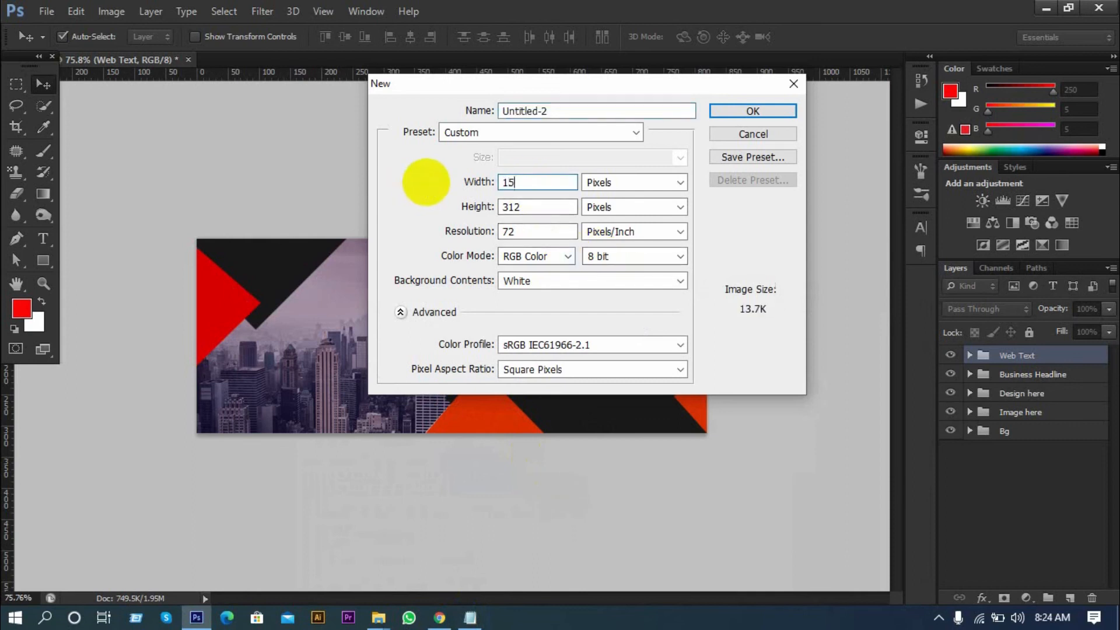
pyautogui.write('00')
pyautogui.press('Tab')
pyautogui.click(530, 208)
pyautogui.moveTo(529, 209); pyautogui.dragTo(402, 205)
pyautogui.write('500')
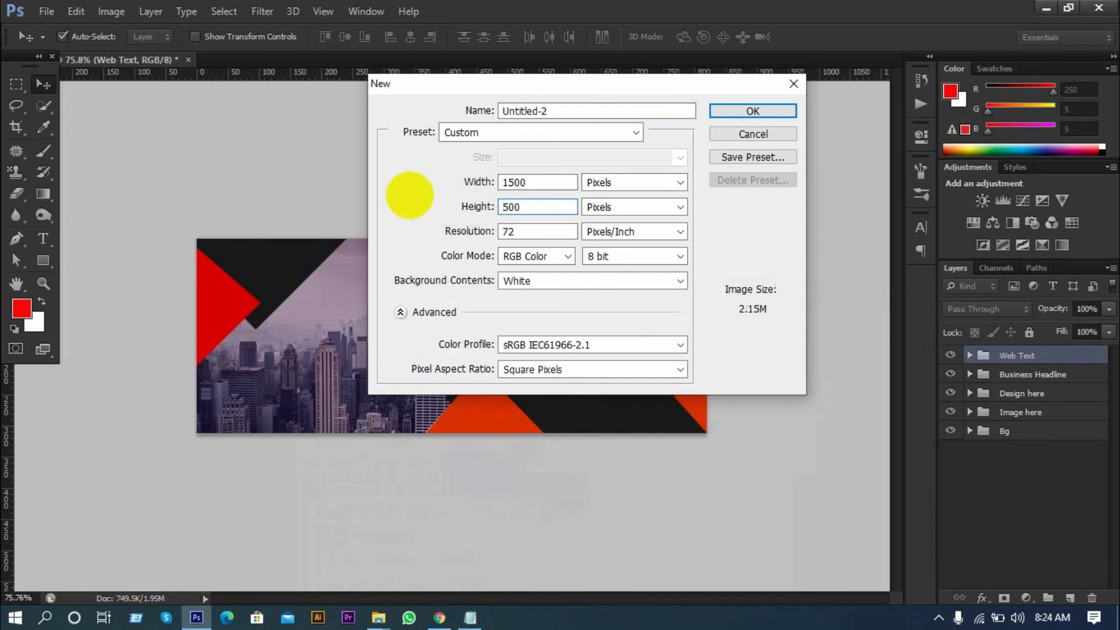
pyautogui.press('Return')
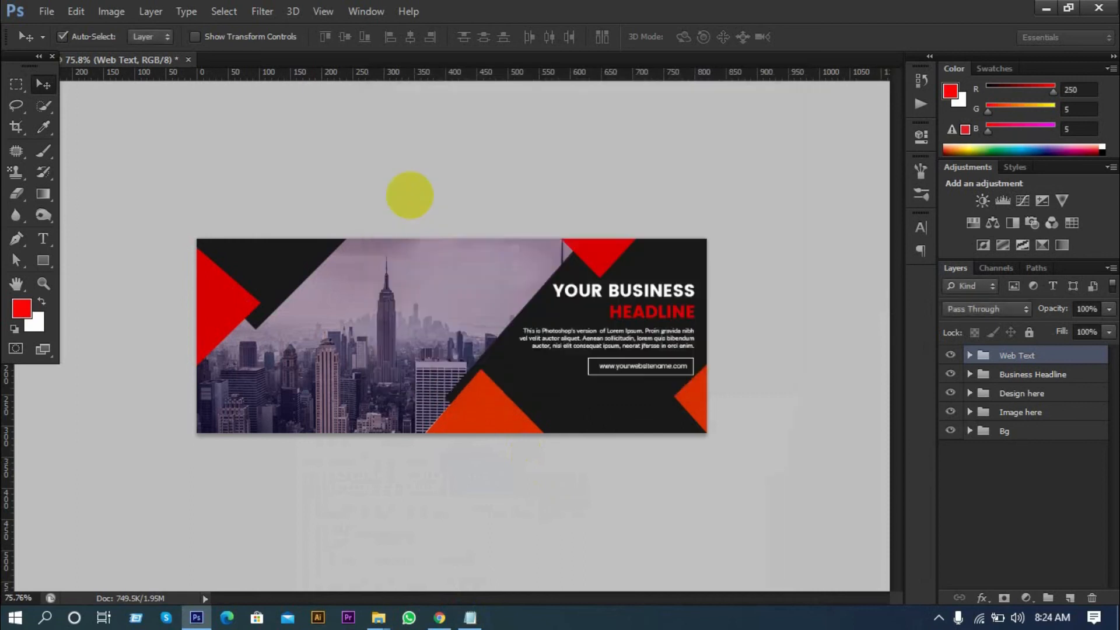
pyautogui.scroll(-2, 350, 175)
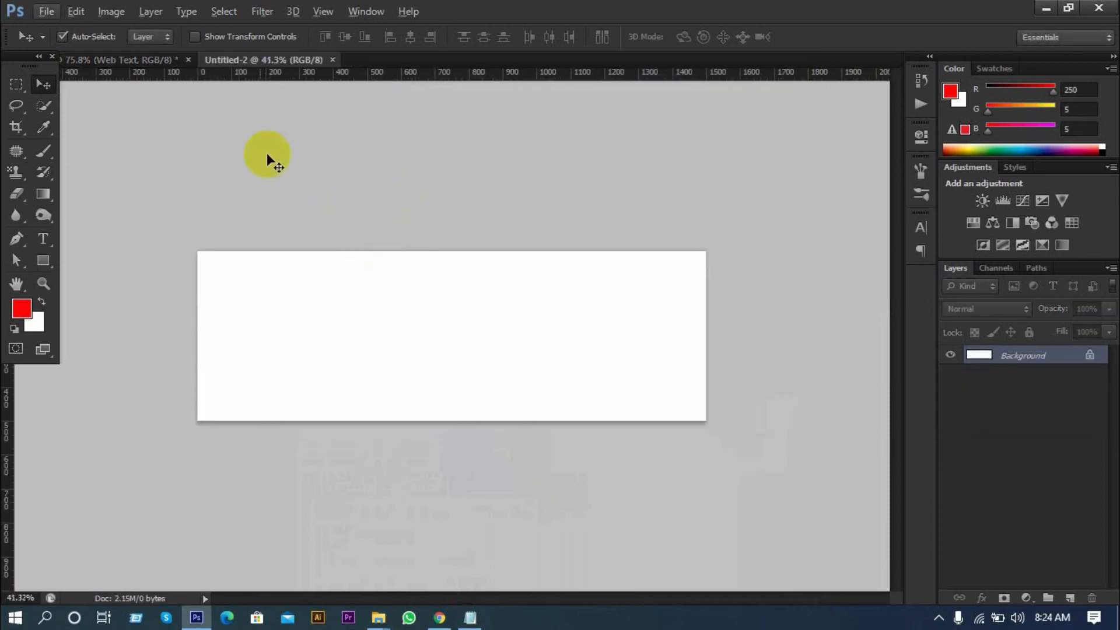
# - Copy all five layer groups, Web Text through Bg, from the finished banner into the blank document with Auto-Select turned off
pyautogui.click(140, 63)
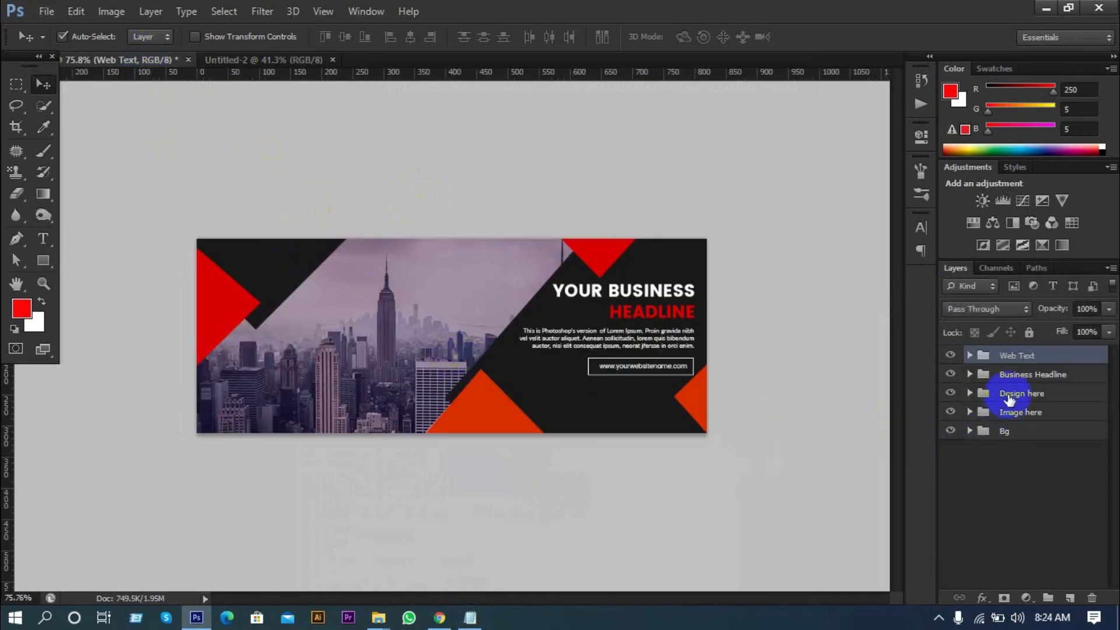
pyautogui.keyDown('shift'); pyautogui.click(1017, 435); pyautogui.keyUp('shift')
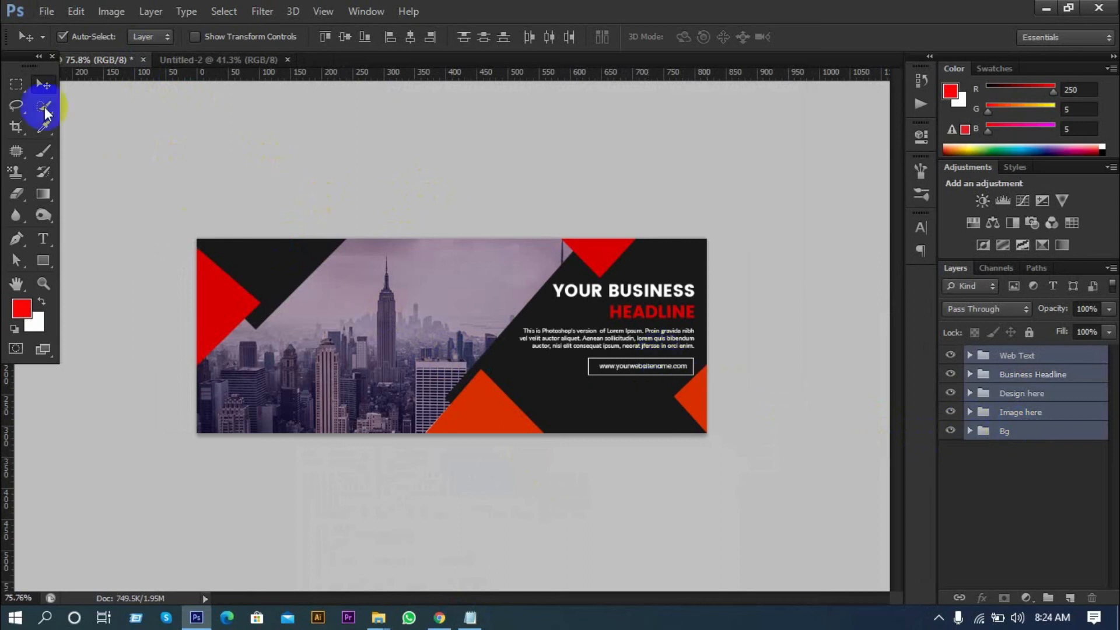
pyautogui.click(65, 36)
pyautogui.moveTo(460, 270); pyautogui.dragTo(456, 331)
pyautogui.keyDown('shift'); pyautogui.click(1012, 452); pyautogui.keyUp('shift')
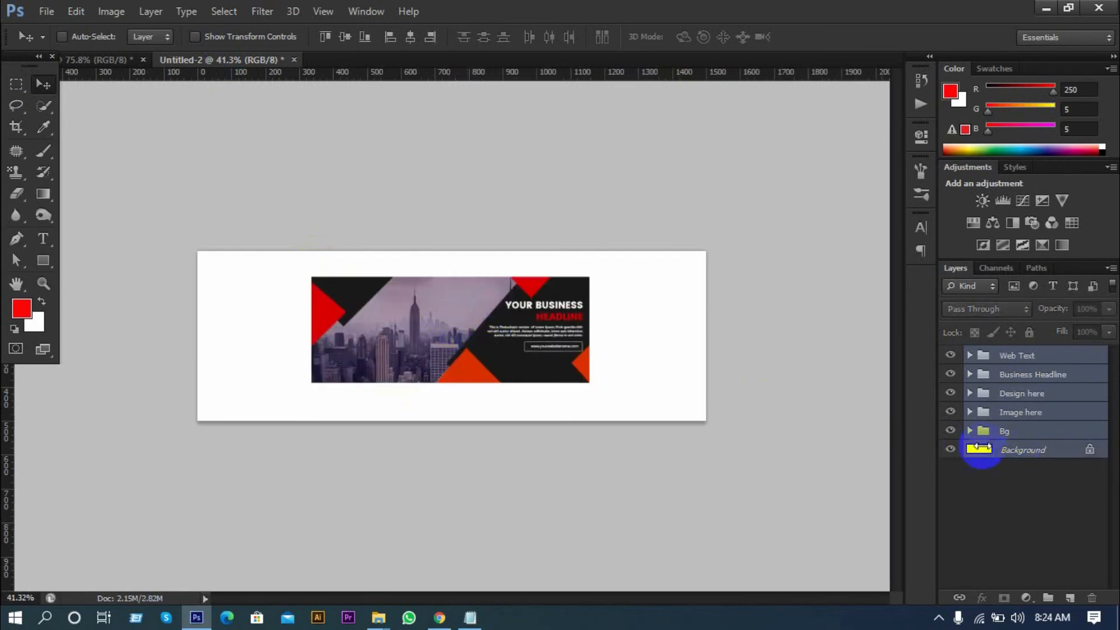
pyautogui.click(411, 37)
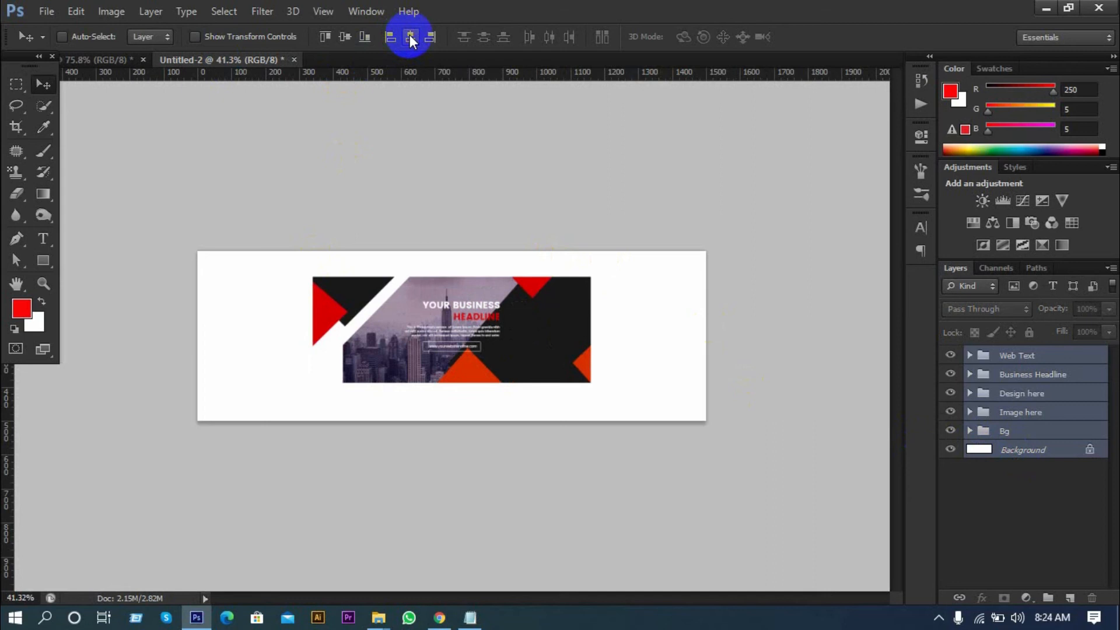
pyautogui.hotkey('ctrl', 'z')
# - Combine the five layer groups into one group and center it vertically and horizontally on the Background
pyautogui.click(1024, 357)
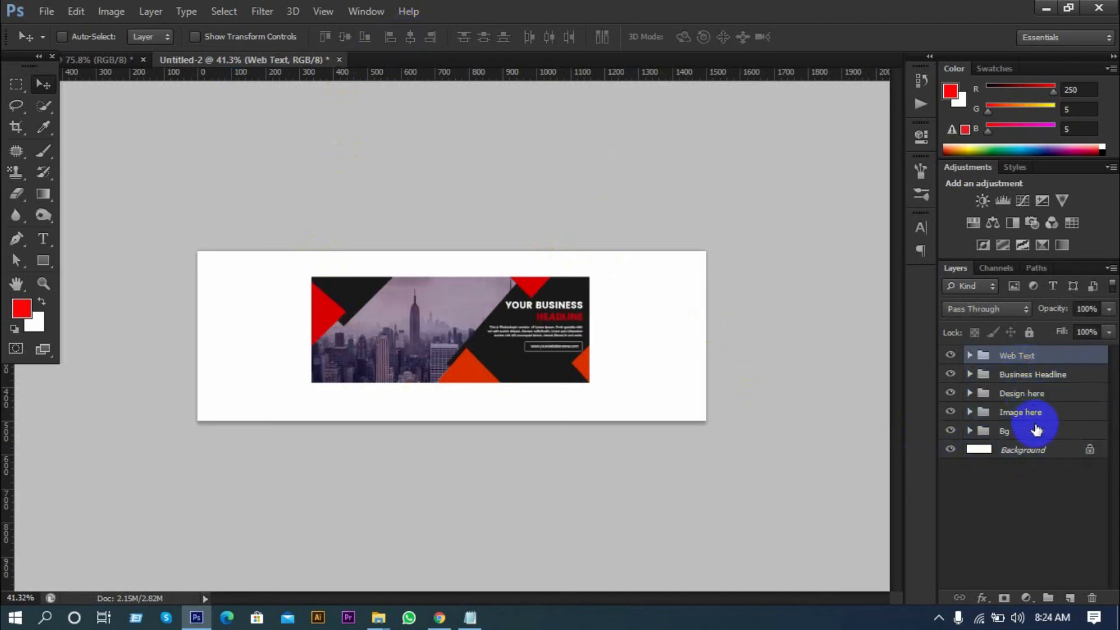
pyautogui.keyDown('shift'); pyautogui.click(1036, 431); pyautogui.keyUp('shift')
pyautogui.hotkey('ctrl', 'g')
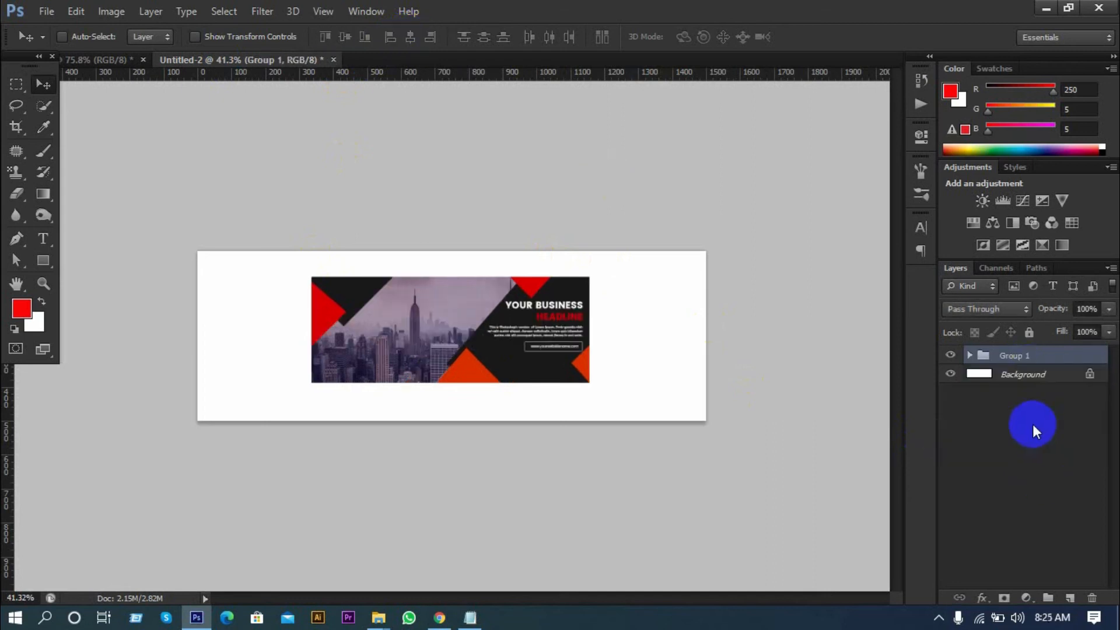
pyautogui.keyDown('shift'); pyautogui.click(1011, 382); pyautogui.keyUp('shift')
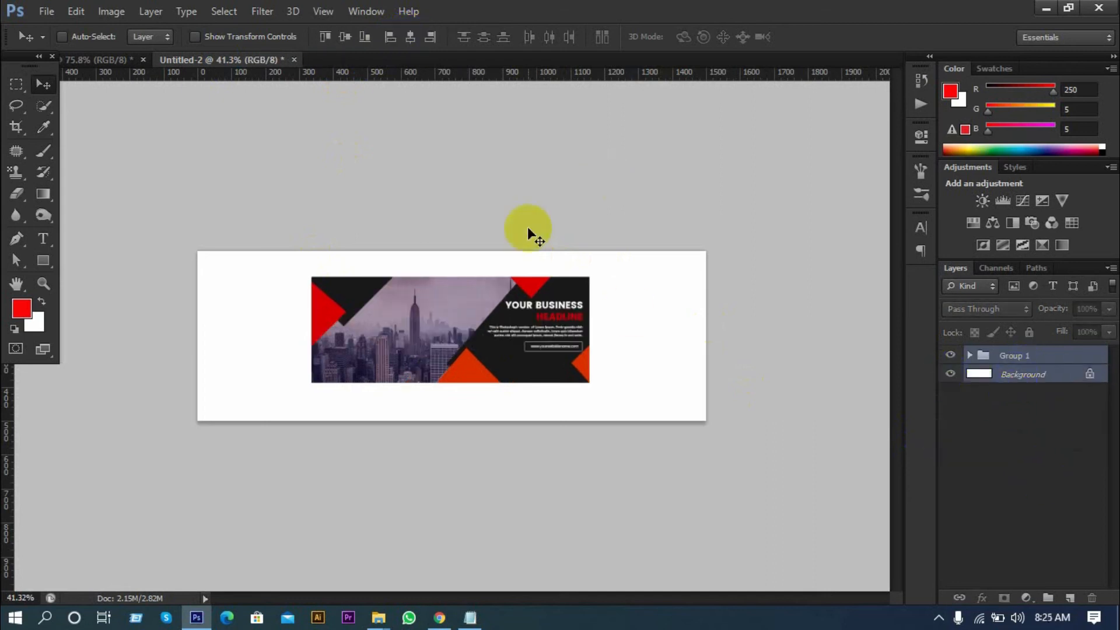
pyautogui.click(351, 37)
pyautogui.click(408, 38)
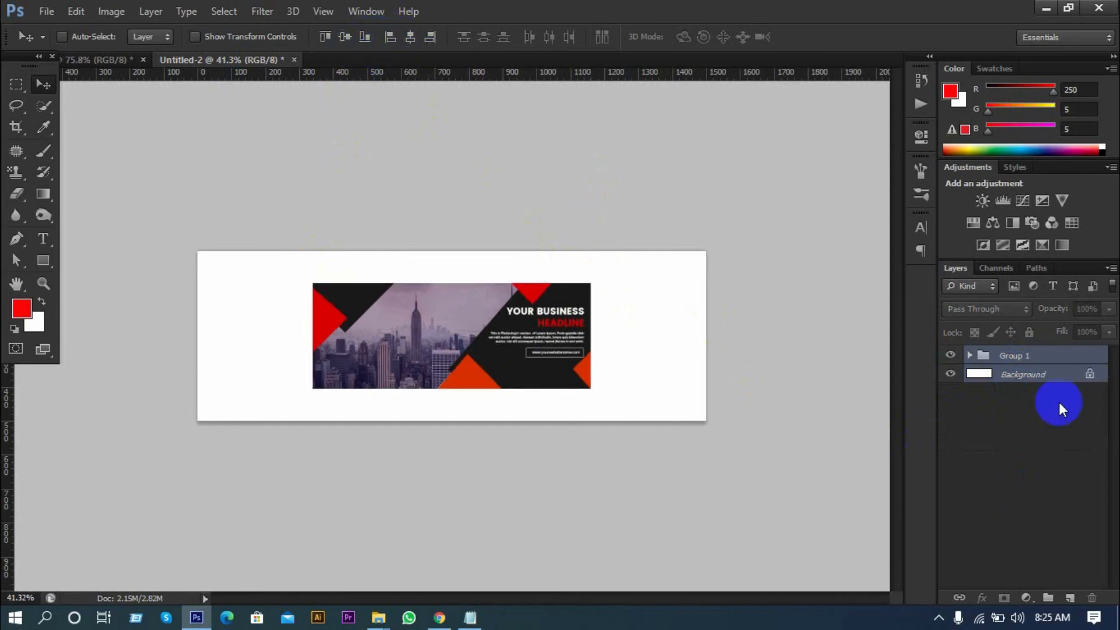
# - Scale the combined banner group to about 185% so that it covers the entire canvas
pyautogui.click(1027, 356)
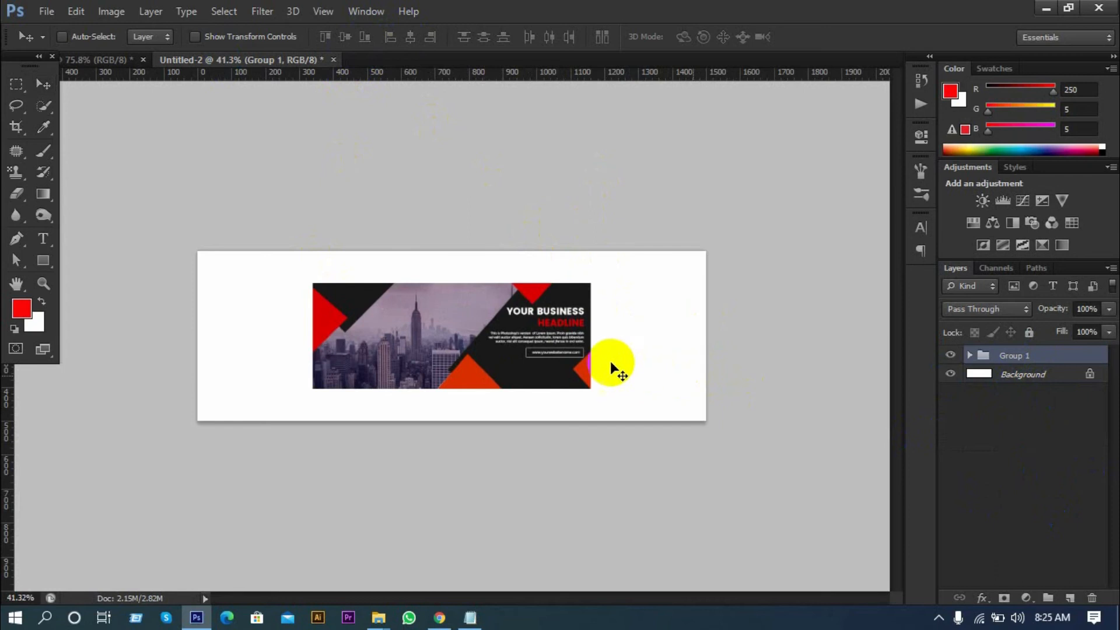
pyautogui.hotkey('ctrl', 't')
pyautogui.moveTo(589, 268)
pyautogui.mouseDown()
pyautogui.moveTo(675, 238)
pyautogui.moveTo(722, 242)
pyautogui.mouseUp()
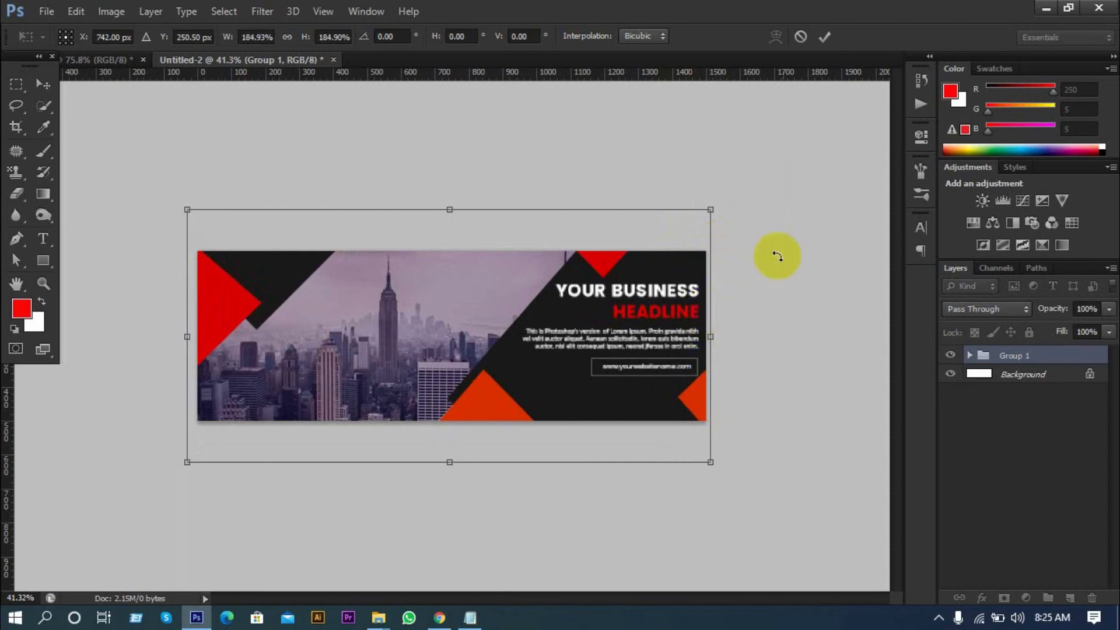
pyautogui.click(822, 36)
pyautogui.hotkey('ctrl', '+')
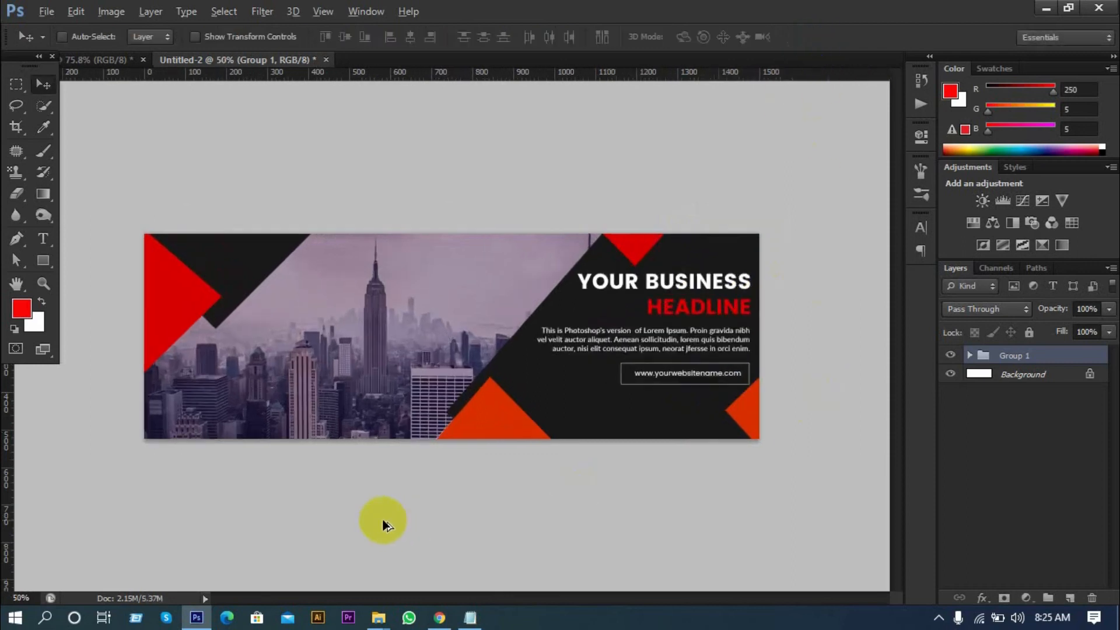
pyautogui.scroll(1, 382, 521)
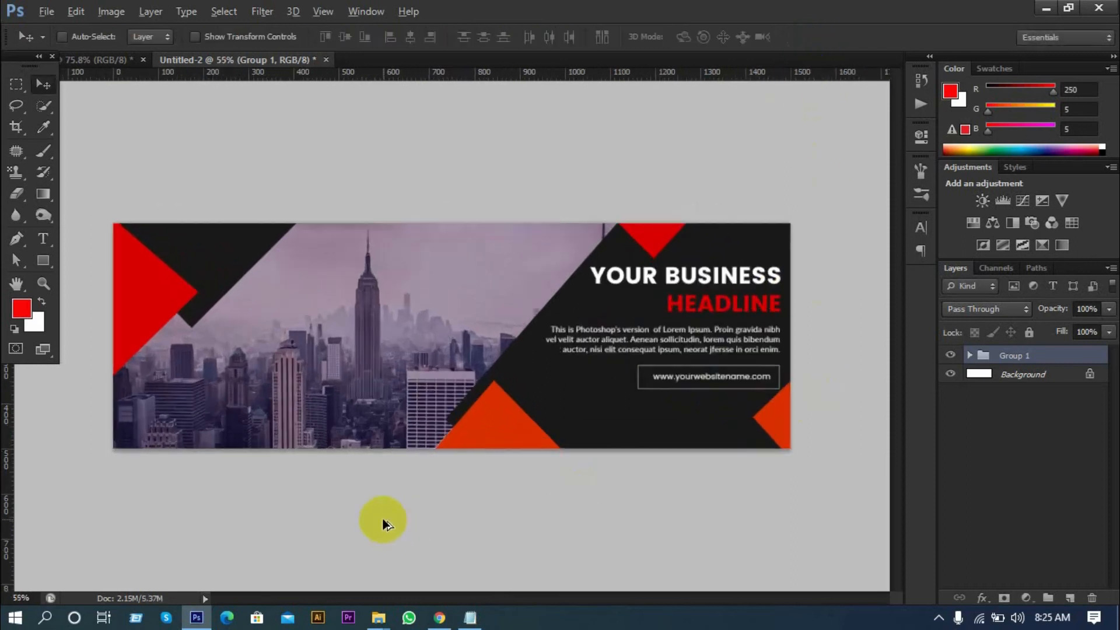
# - Delete the white Background layer and ungroup the combined group into its five named layer groups
pyautogui.click(999, 375)
pyautogui.press('Delete')
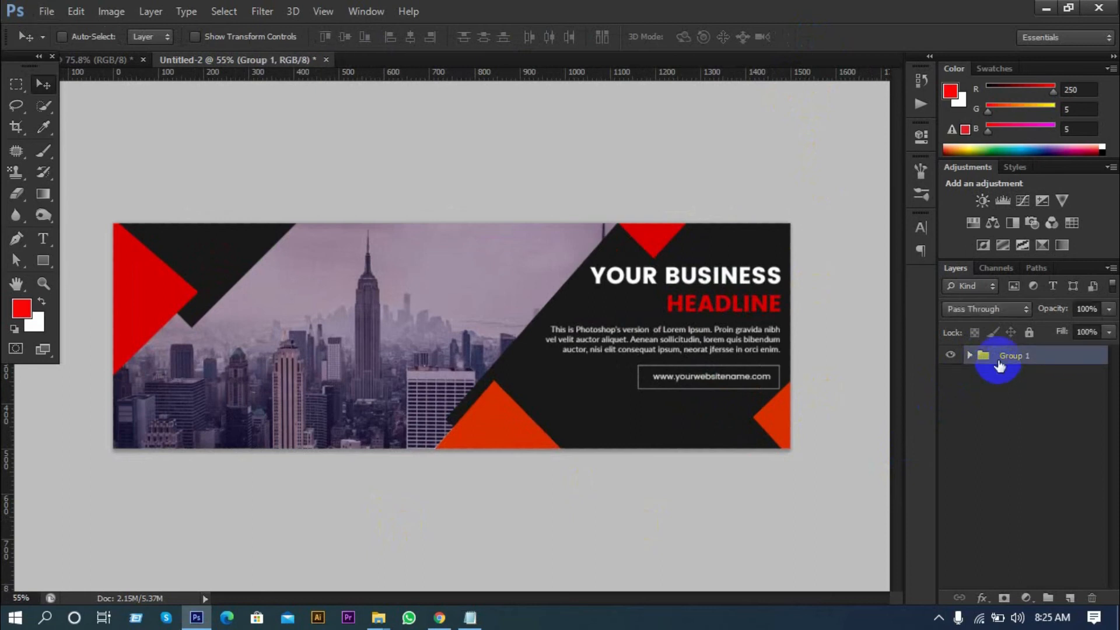
pyautogui.hotkey('ctrl', 'shift', 'g')
pyautogui.click(979, 431)
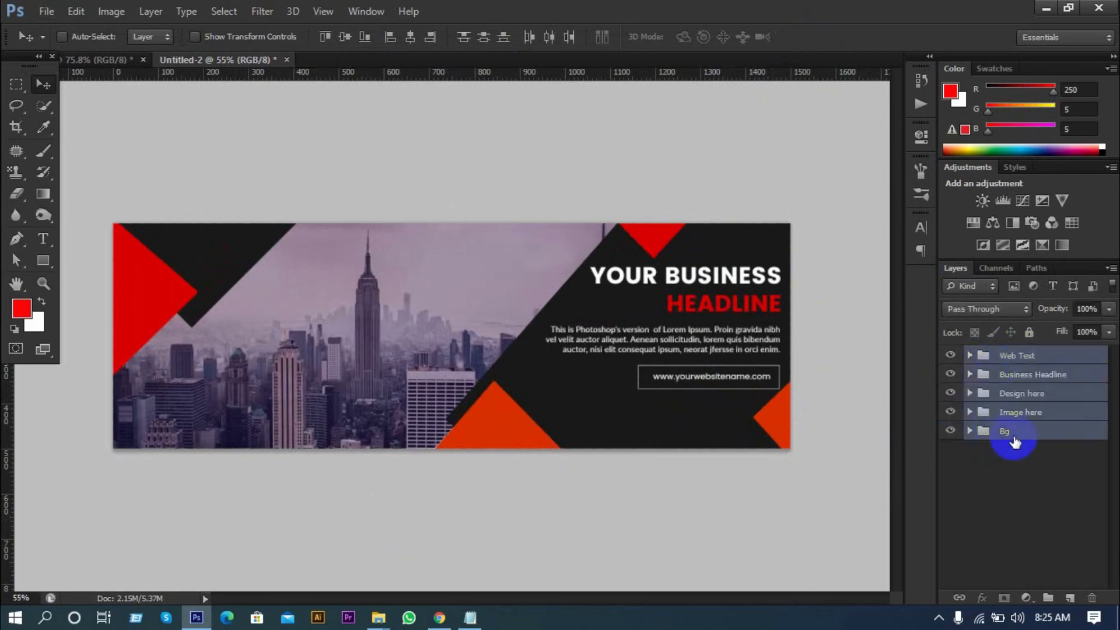
pyautogui.scroll(-2, 493, 434)
pyautogui.scroll(1, 496, 425)
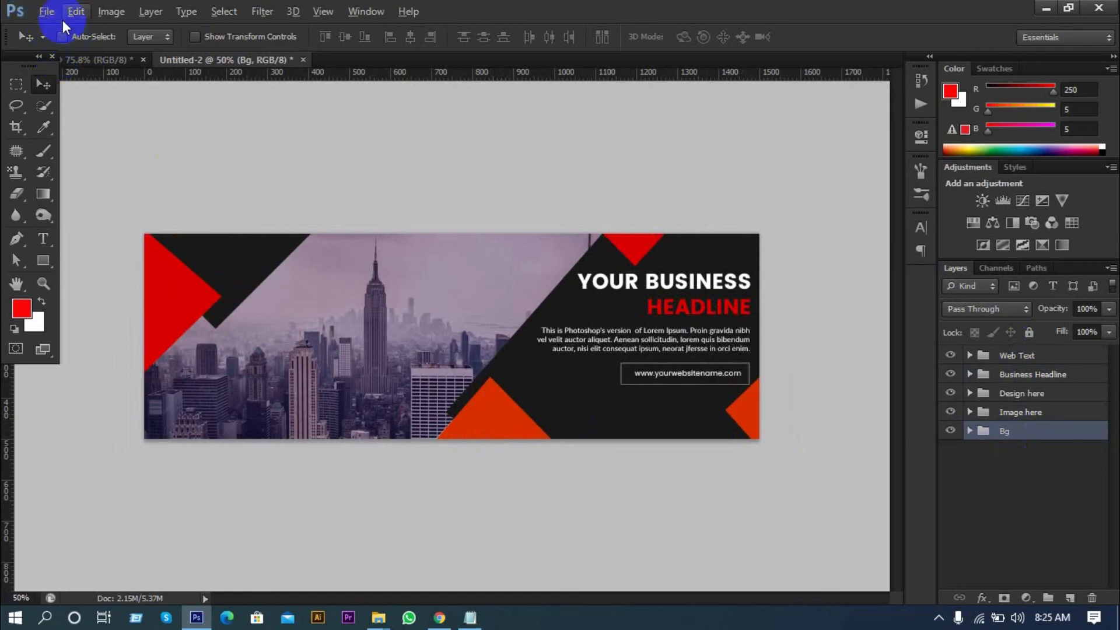
# - Set up saving the document to the Desktop in Photoshop format with the file name Social Medeia Cover Design
pyautogui.click(47, 12)
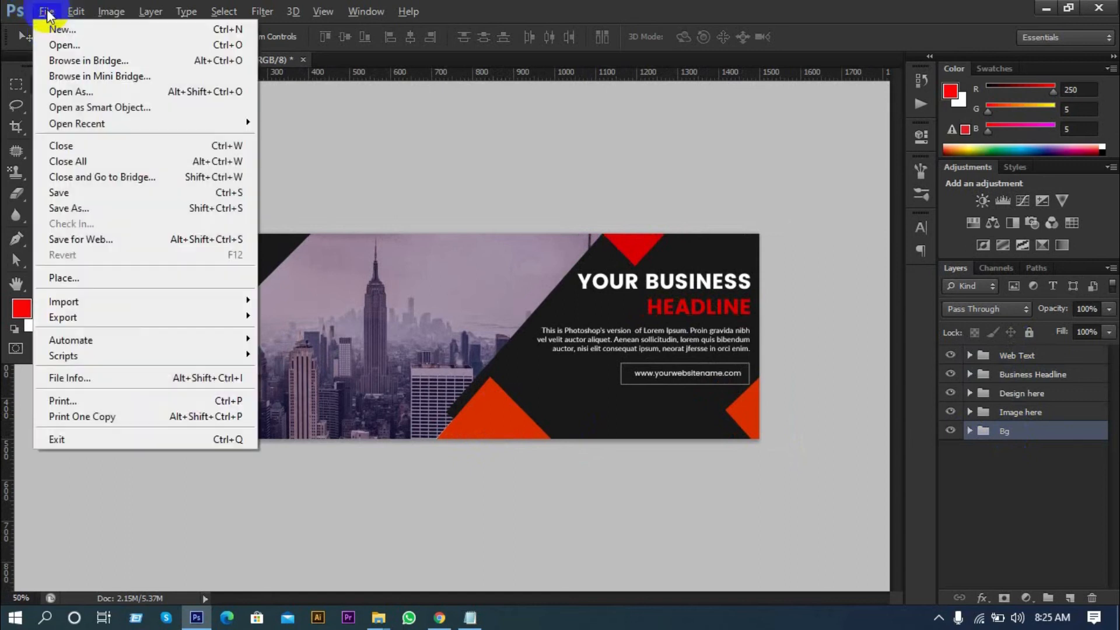
pyautogui.click(72, 208)
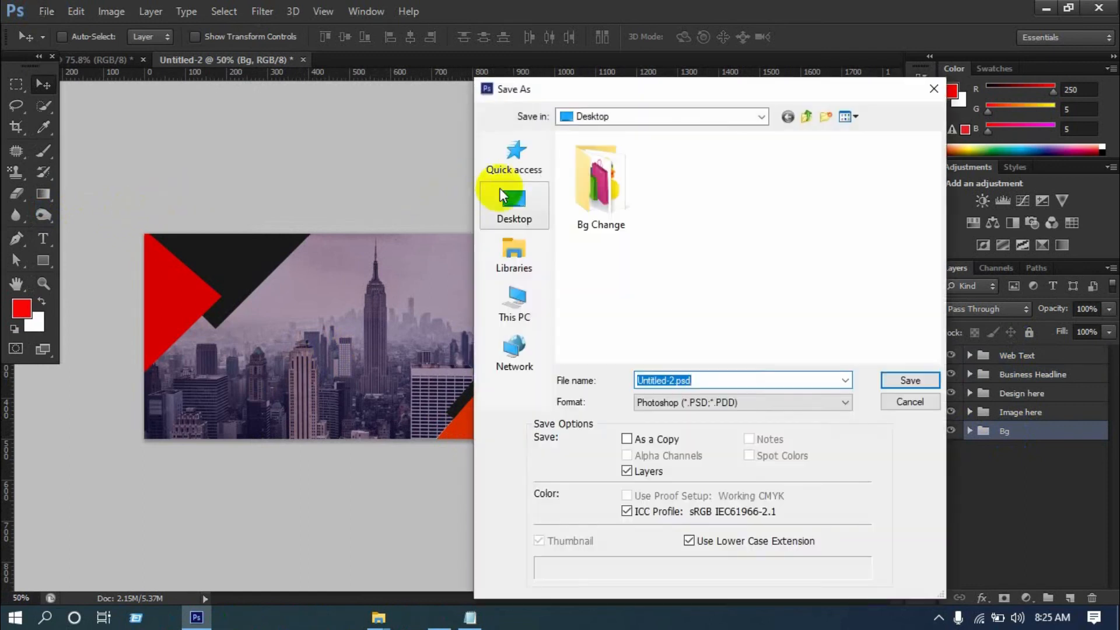
pyautogui.click(700, 401)
pyautogui.click(702, 407)
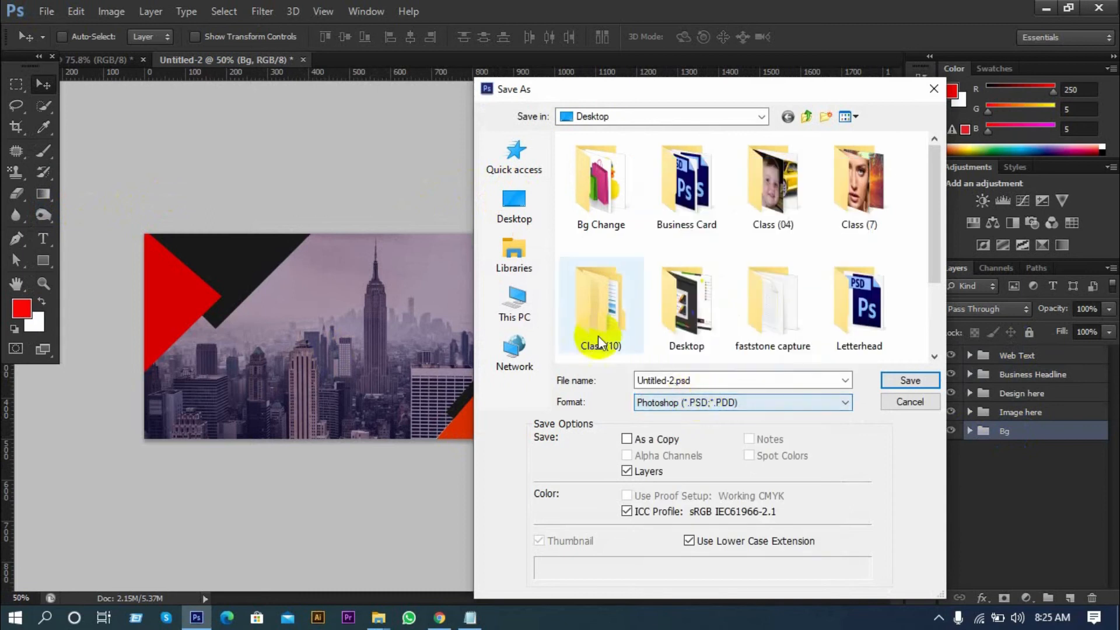
pyautogui.click(515, 220)
pyautogui.click(666, 381)
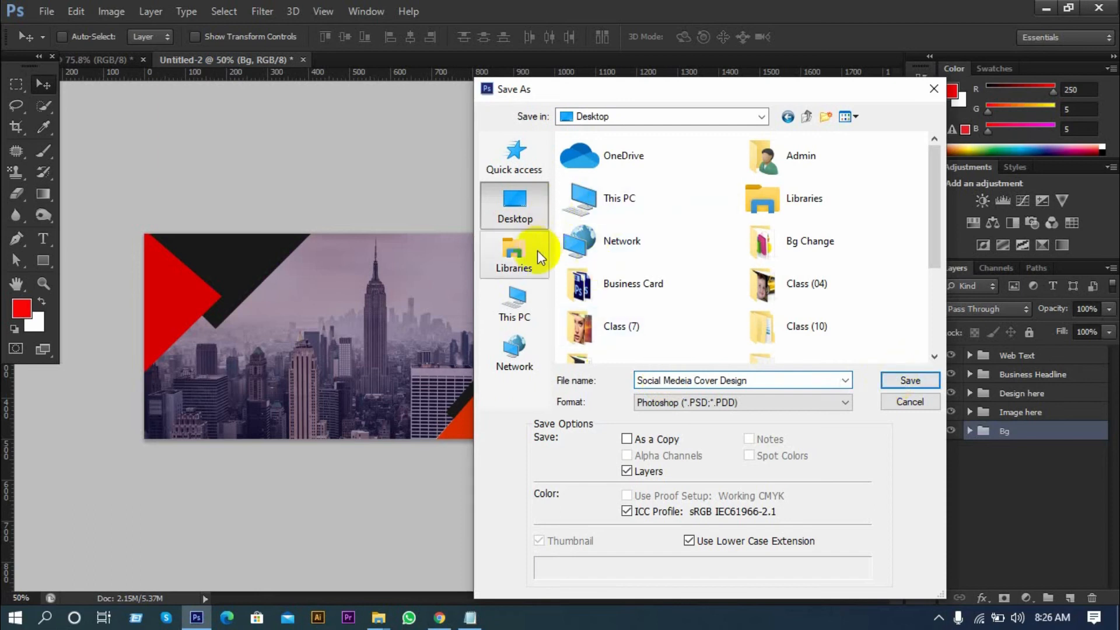
# - Create a folder on the Desktop and name it Social Medeia Cover Design, reusing the entered file name
pyautogui.click(826, 118)
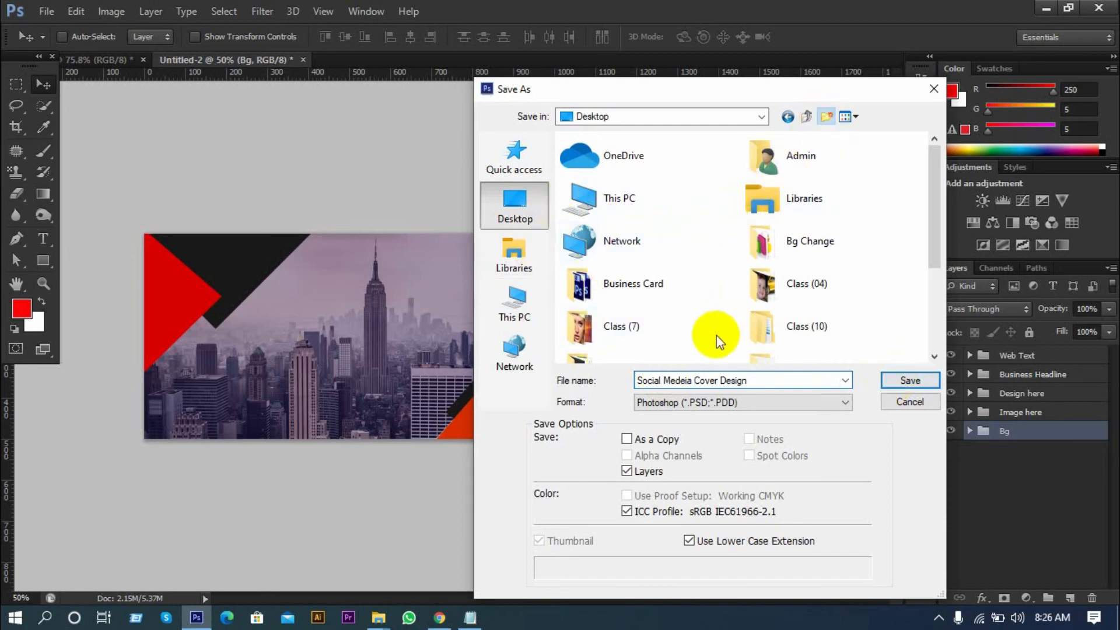
pyautogui.press('Return')
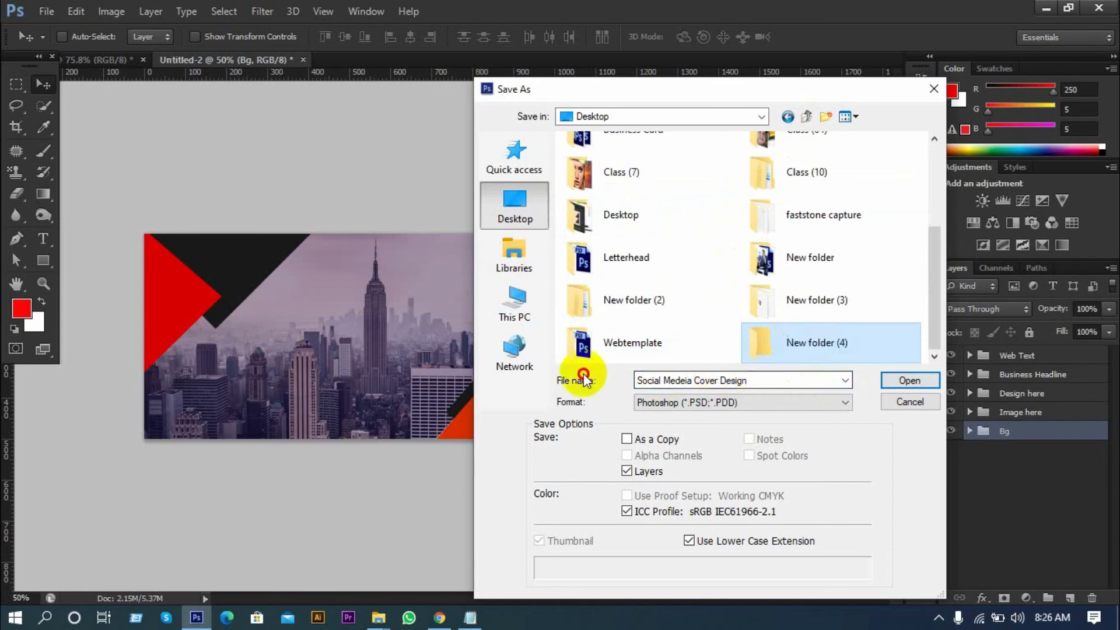
pyautogui.tripleClick(752, 380)
pyautogui.hotkey('ctrl', 'c')
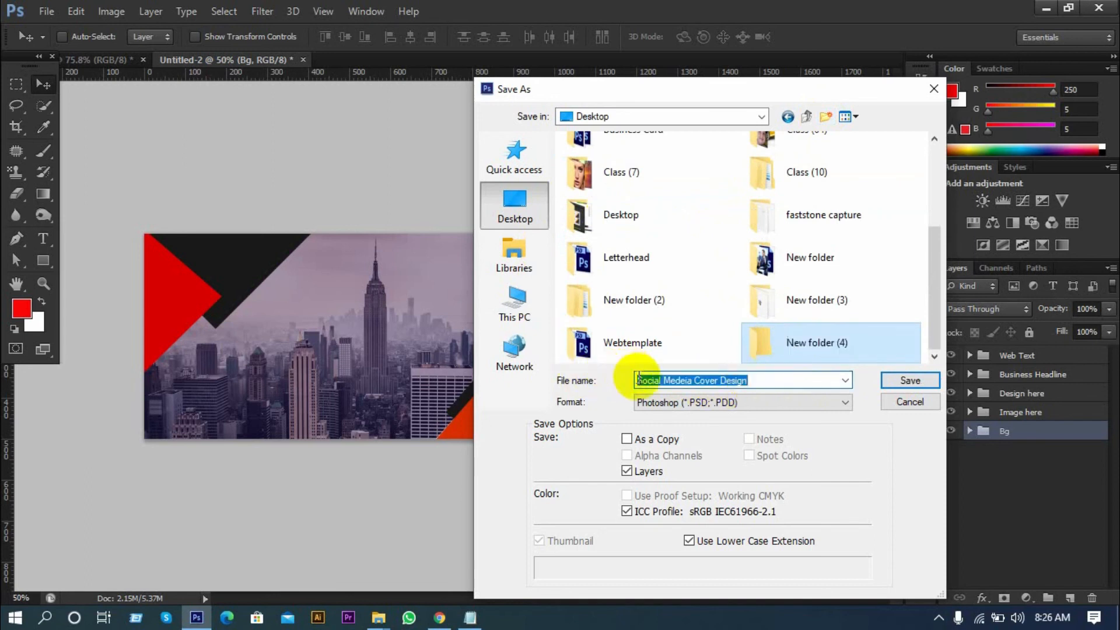
pyautogui.click(829, 345)
pyautogui.click(825, 344)
pyautogui.hotkey('ctrl', 'v')
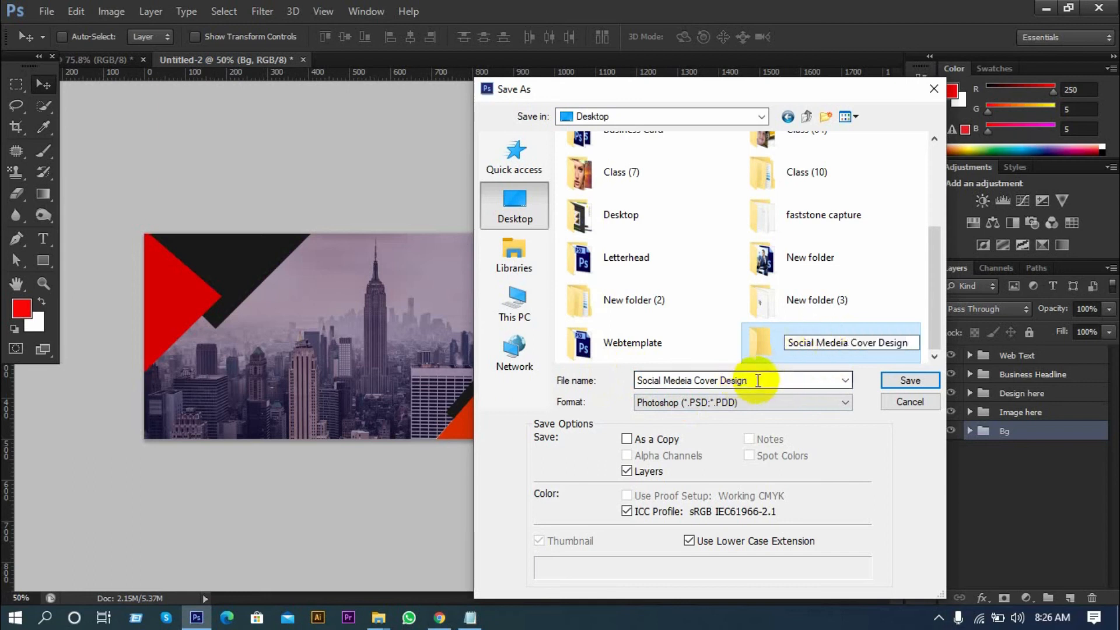
pyautogui.click(695, 378)
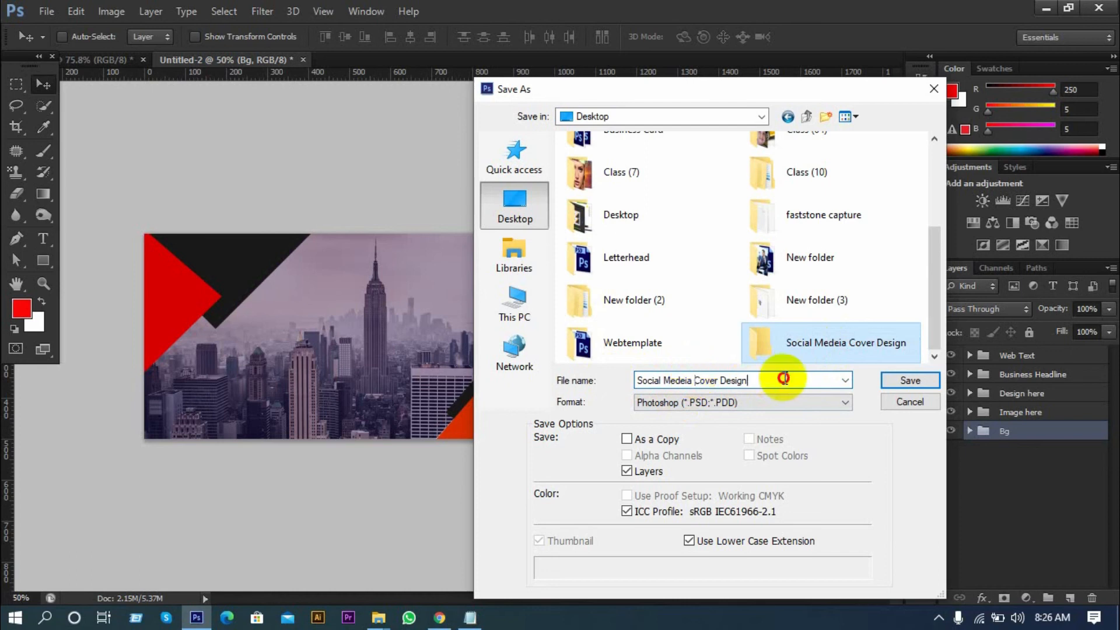
# - Save the document to the Desktop in Photoshop format with the file name Twitter, accepting the format options
pyautogui.moveTo(782, 375); pyautogui.dragTo(607, 387)
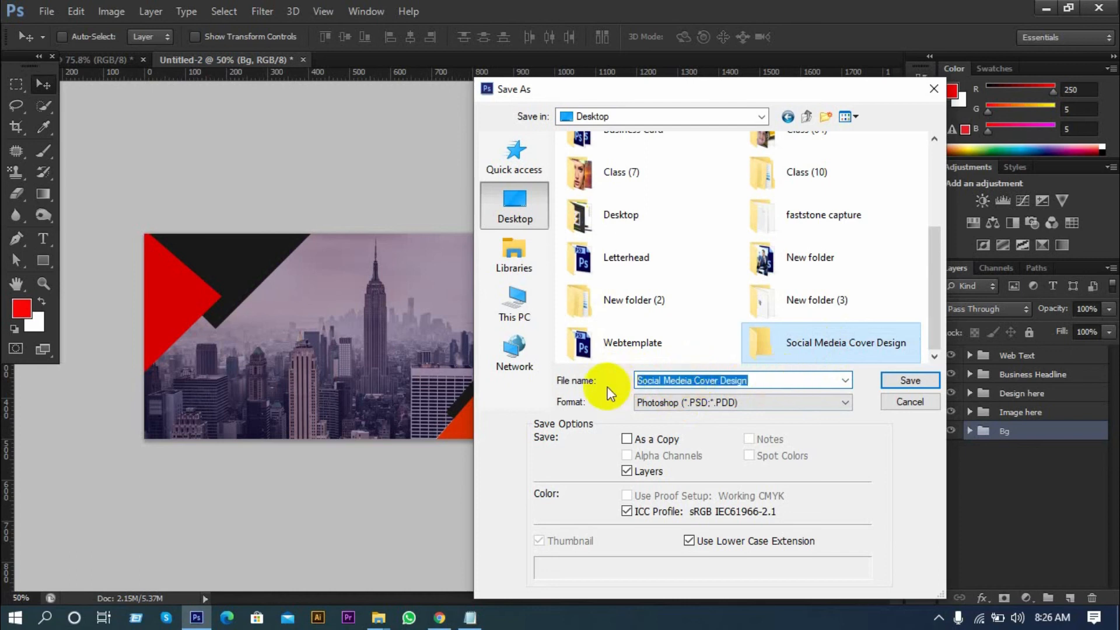
pyautogui.write('Twitter')
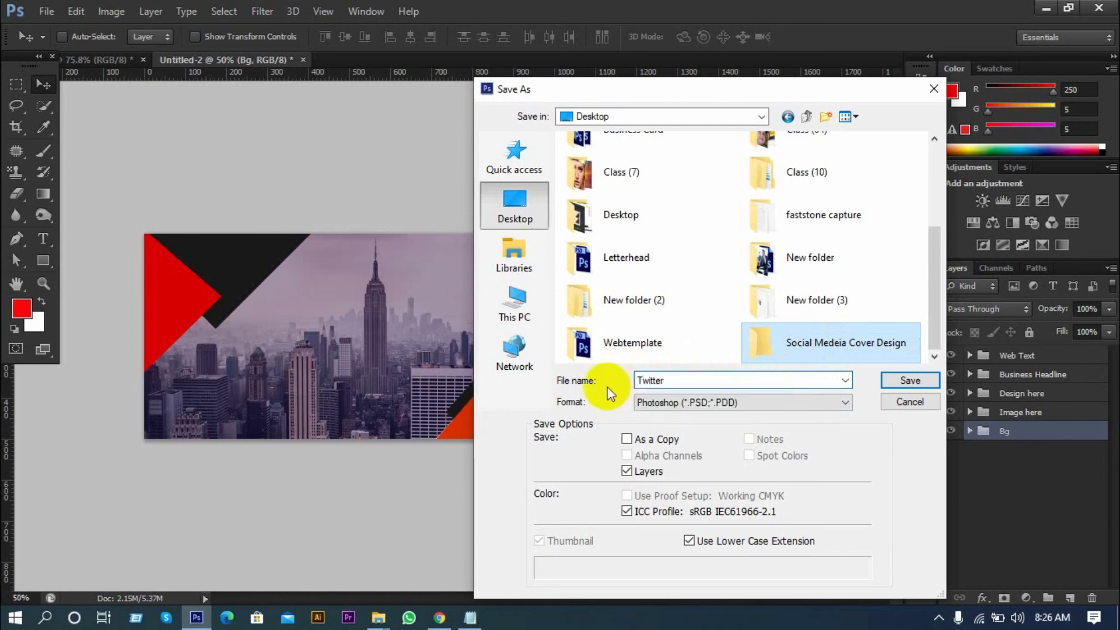
pyautogui.click(678, 387)
pyautogui.click(887, 382)
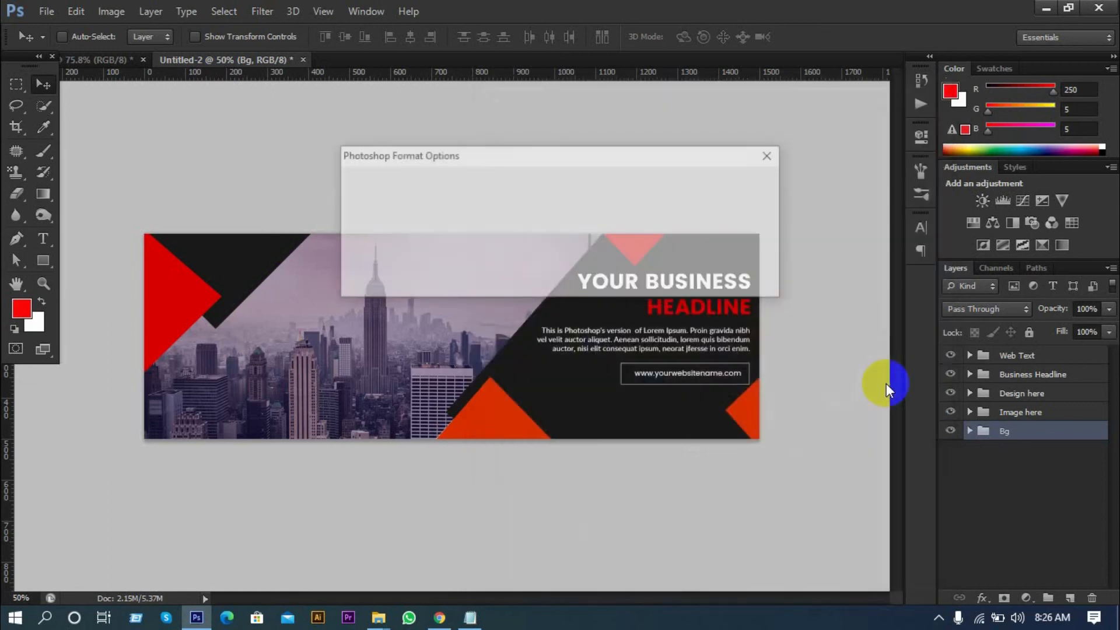
pyautogui.click(721, 181)
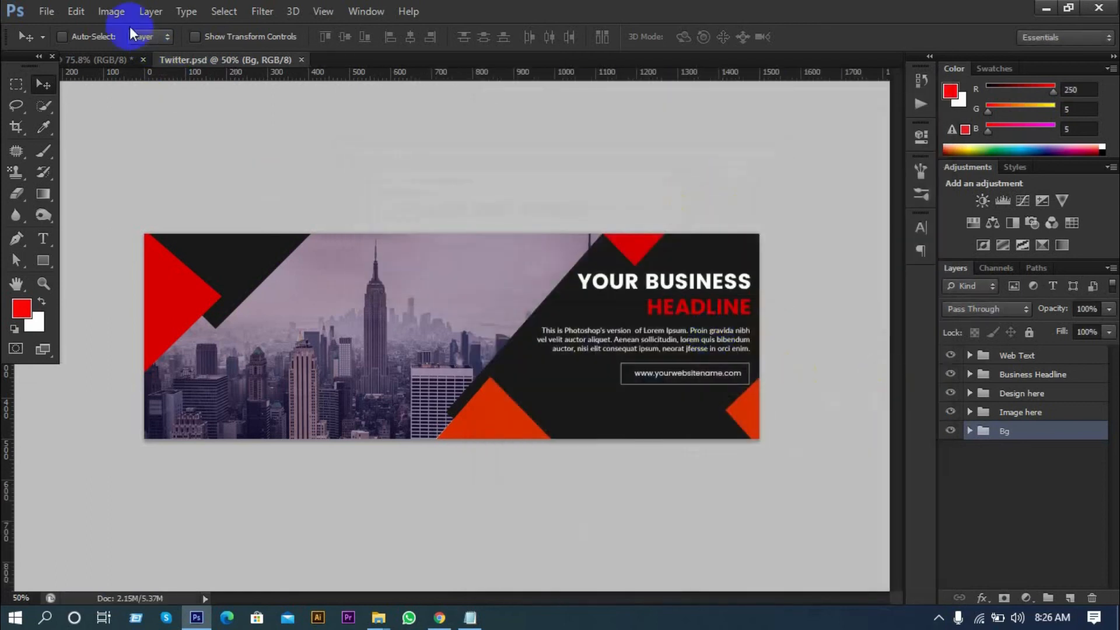
# - Save a JPEG copy as Twitter.jpg in the Social Medeia Cover Design folder, accepting the JPEG options
pyautogui.click(46, 11)
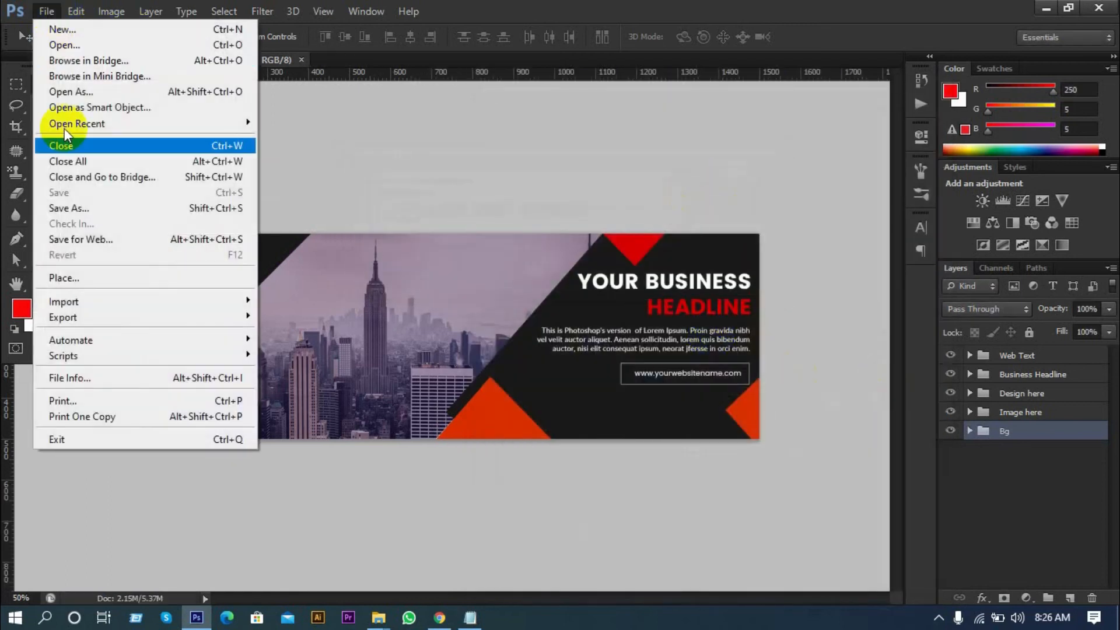
pyautogui.click(93, 210)
pyautogui.click(732, 403)
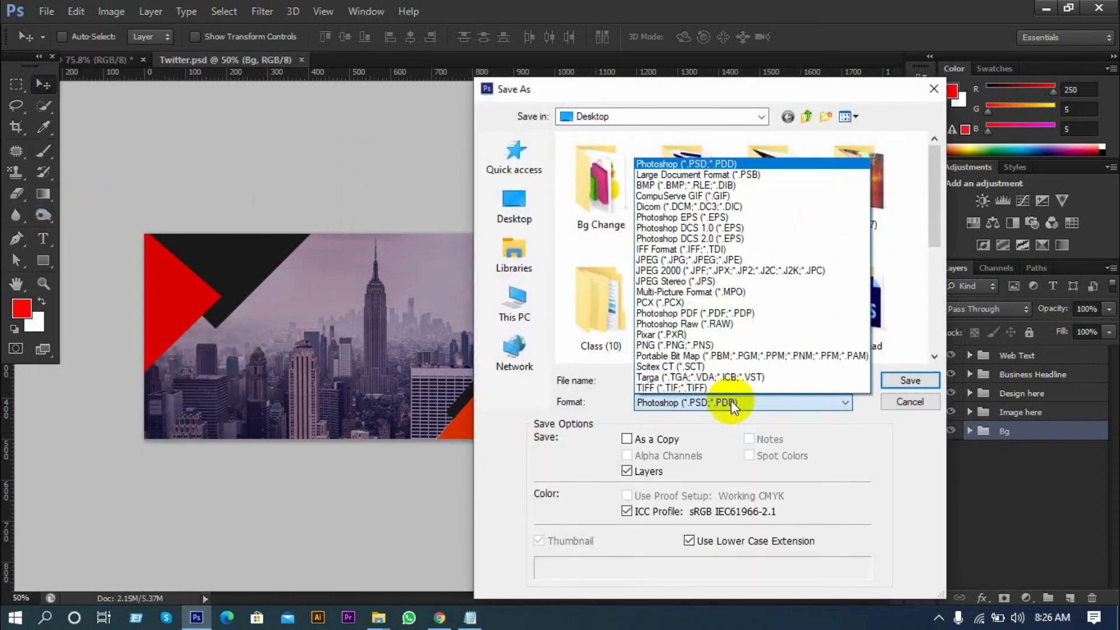
pyautogui.click(659, 259)
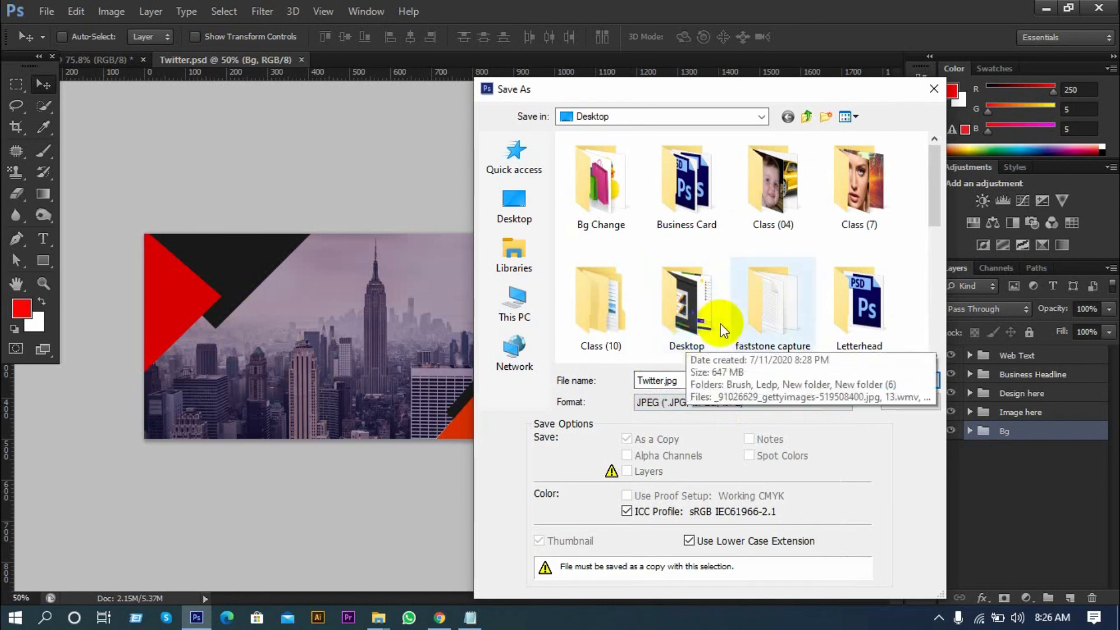
pyautogui.scroll(-3, 748, 308)
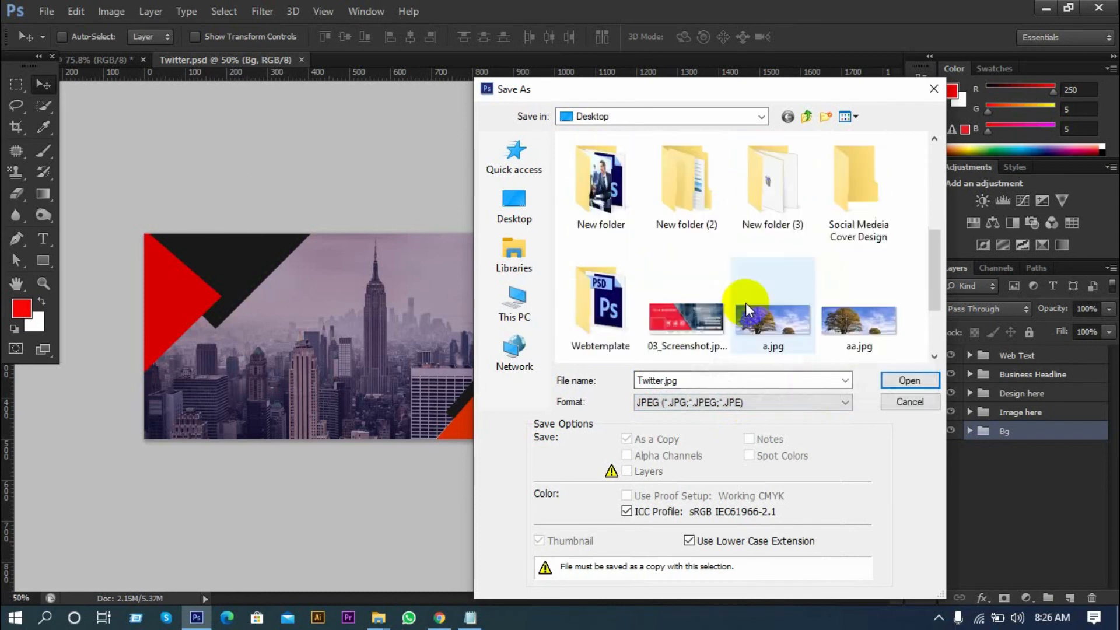
pyautogui.doubleClick(850, 225)
pyautogui.click(908, 380)
pyautogui.click(635, 153)
# - Switch to the original banner document and save it as Fb Cover in Photoshop format in the Social Medeia Cover Design folder
pyautogui.click(113, 59)
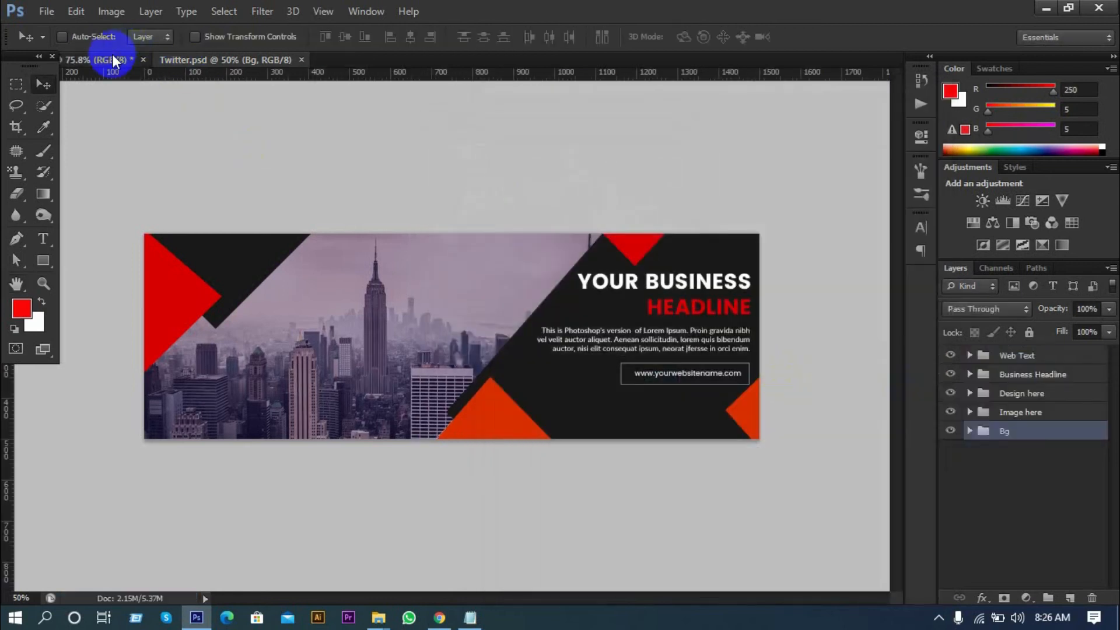
pyautogui.click(46, 11)
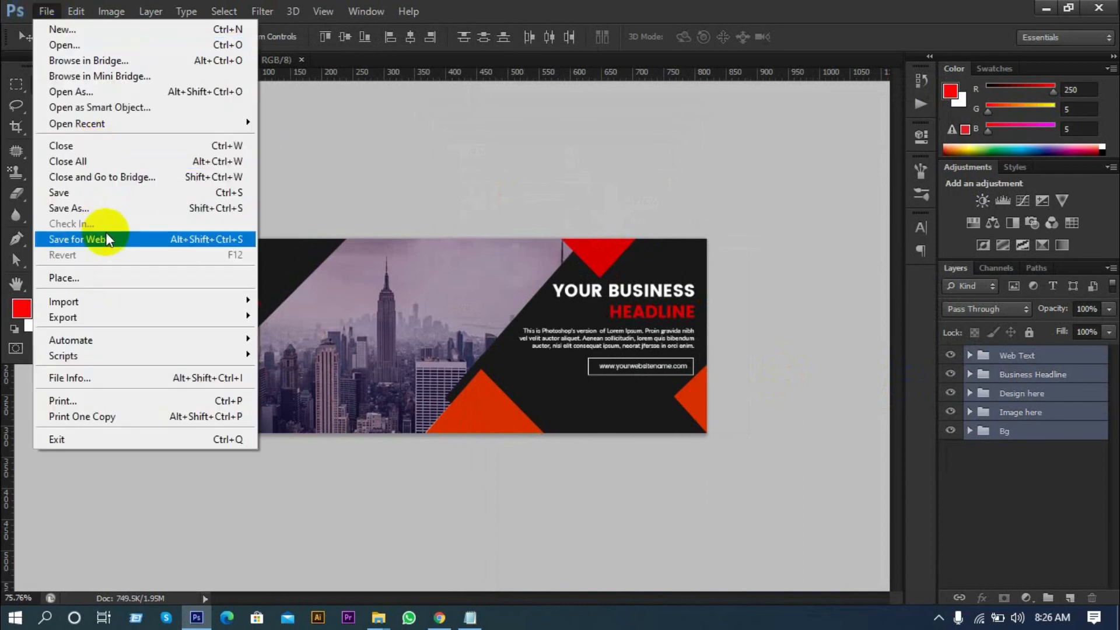
pyautogui.click(108, 207)
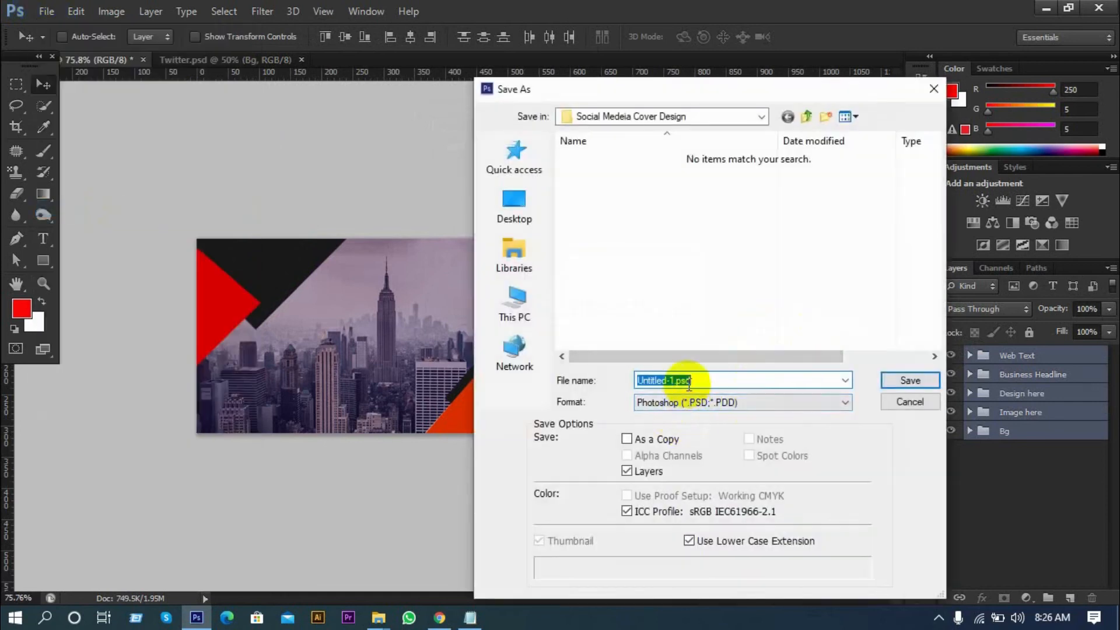
pyautogui.write('F')
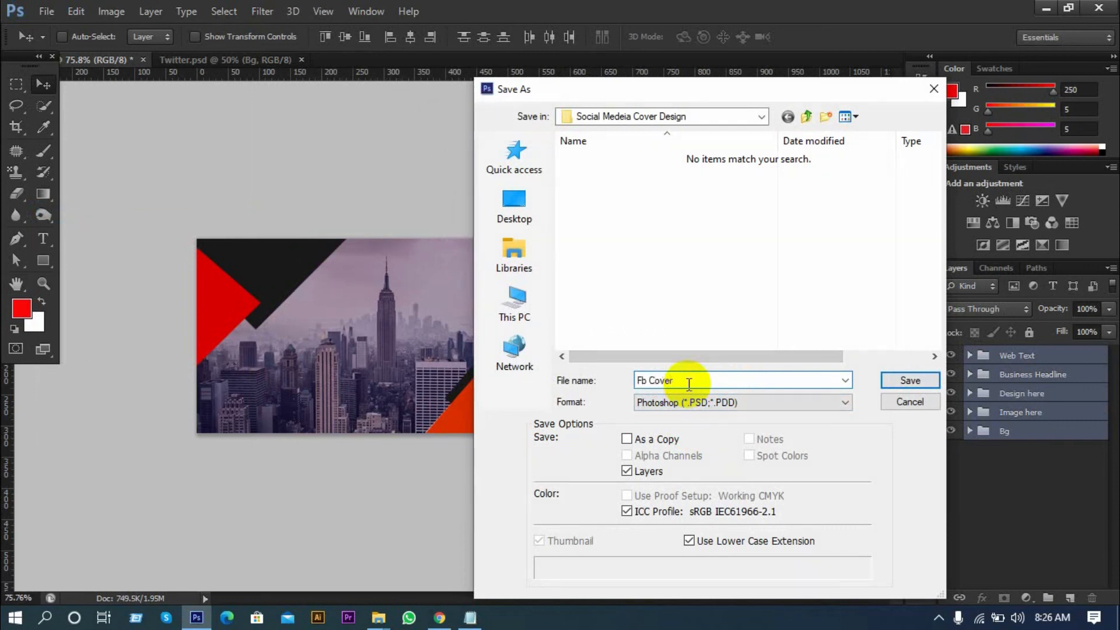
pyautogui.write('b Cover')
pyautogui.press('Return')
pyautogui.press('Return')
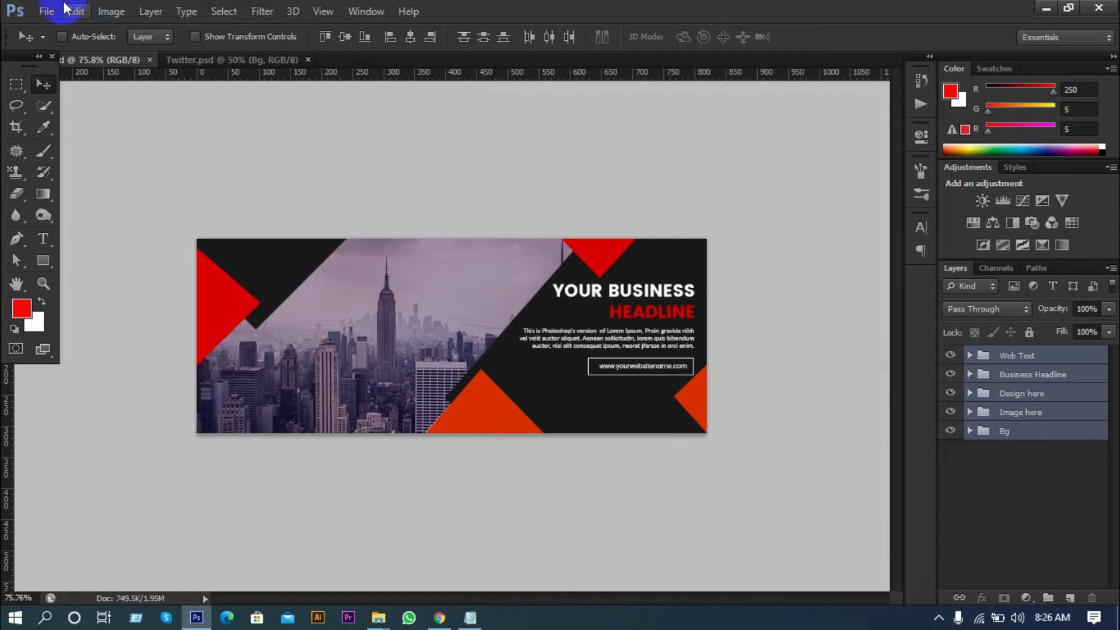
# - Save a JPEG copy of the original banner as Fb Cover.jpg in the Social Medeia Cover Design folder
pyautogui.click(59, 11)
pyautogui.click(58, 207)
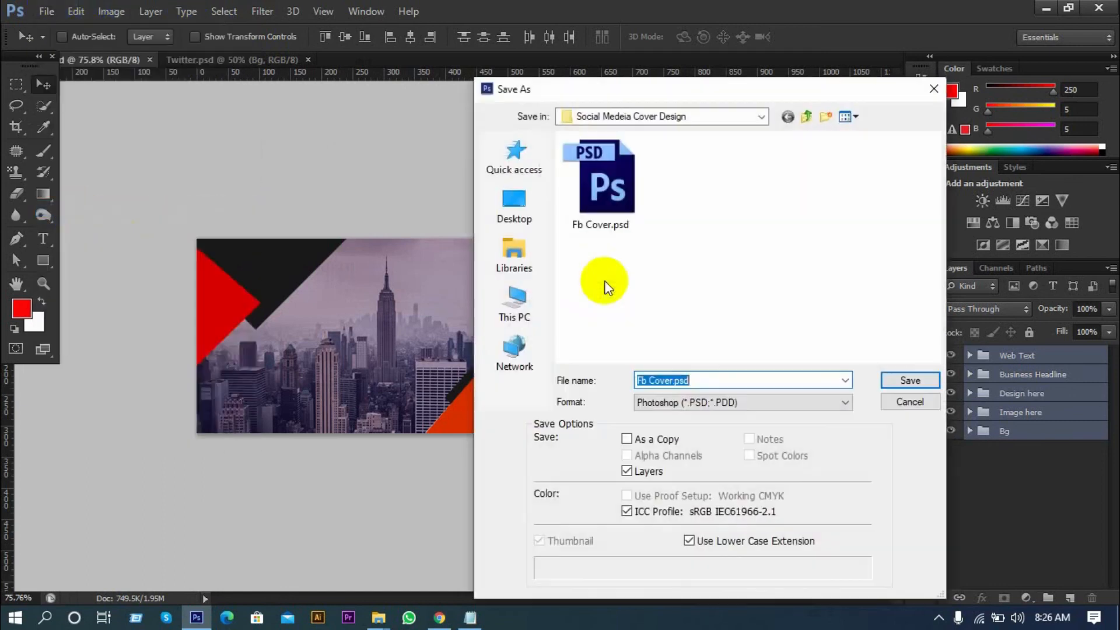
pyautogui.click(718, 402)
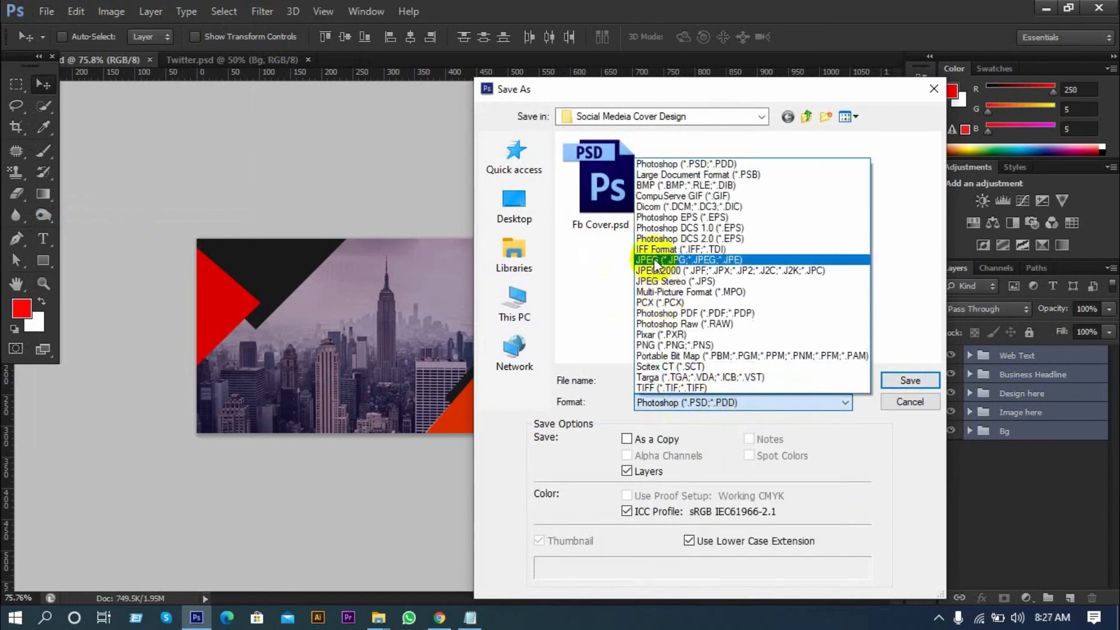
pyautogui.click(654, 260)
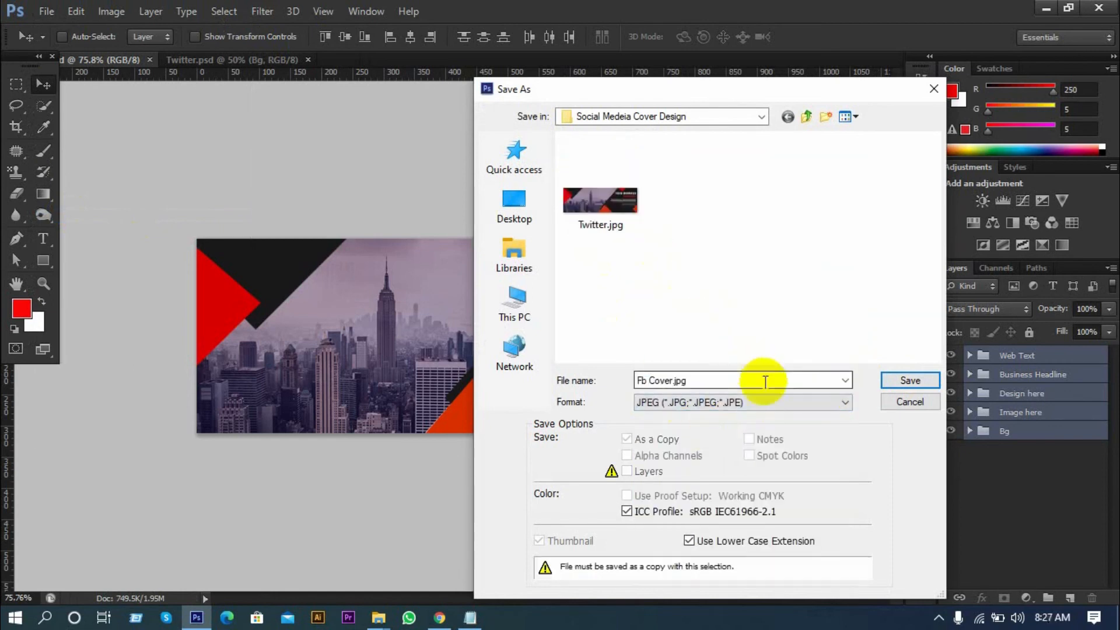
pyautogui.click(753, 409)
pyautogui.click(756, 407)
pyautogui.click(908, 380)
pyautogui.click(637, 148)
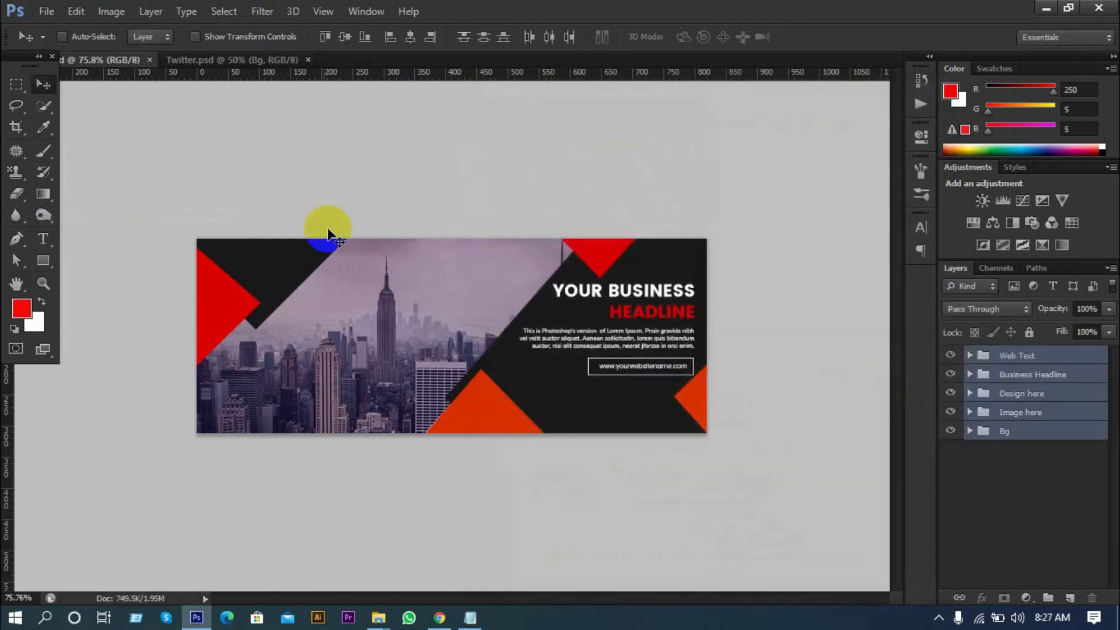
# - Start setting up a new document and check the YouTube cover/banner size in the Notepad notes
pyautogui.click(213, 59)
pyautogui.click(49, 11)
pyautogui.click(55, 30)
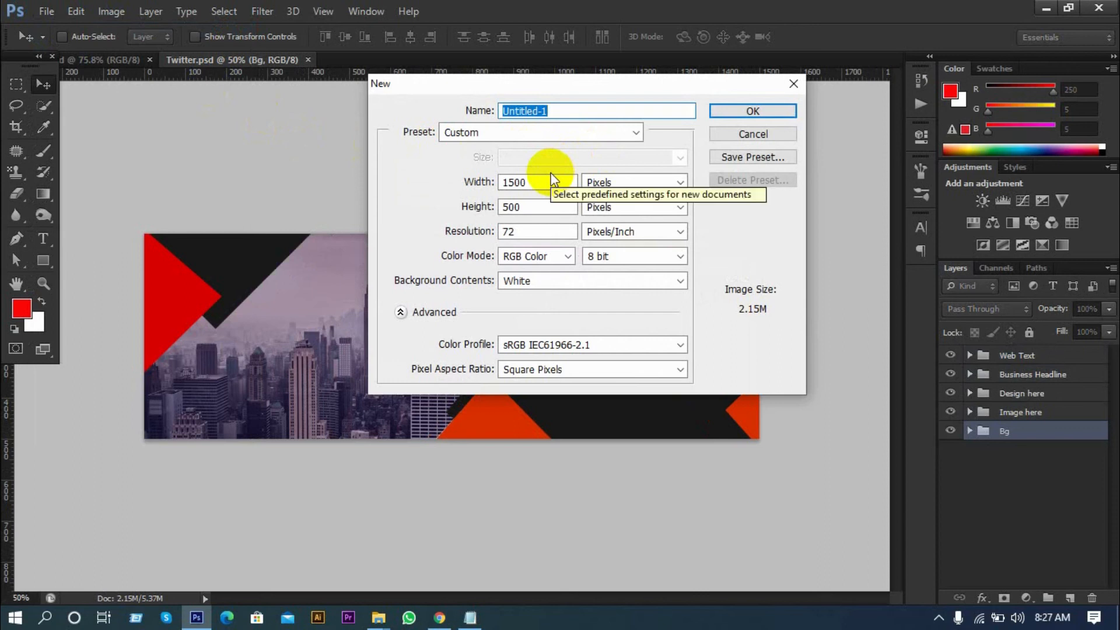
pyautogui.click(470, 617)
pyautogui.scroll(-1, 390, 444)
pyautogui.scroll(-1, 389, 443)
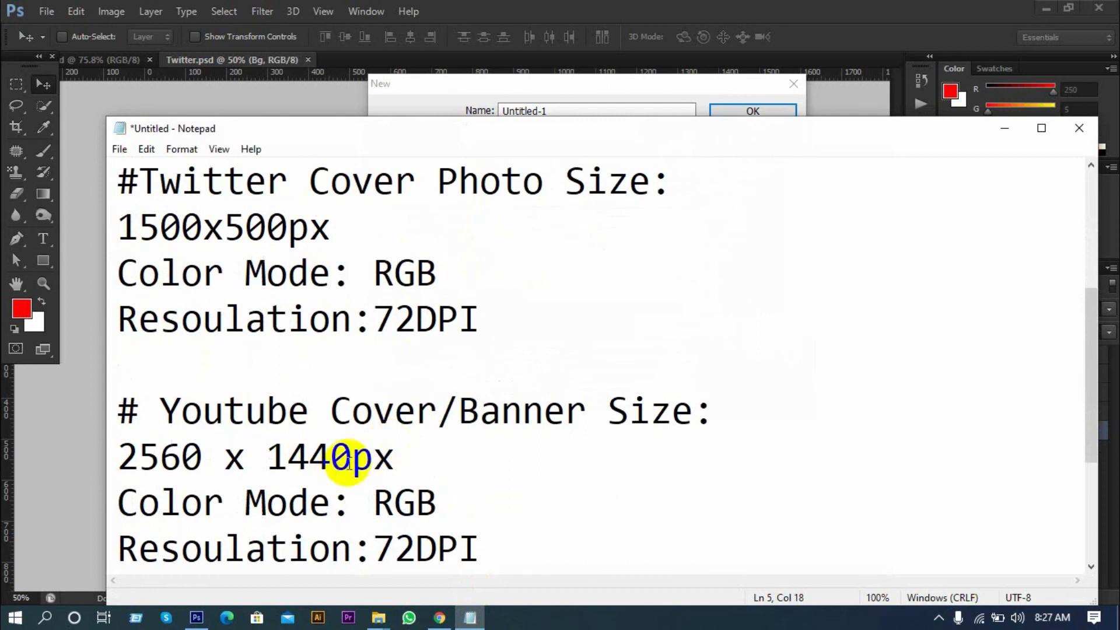
pyautogui.click(1002, 132)
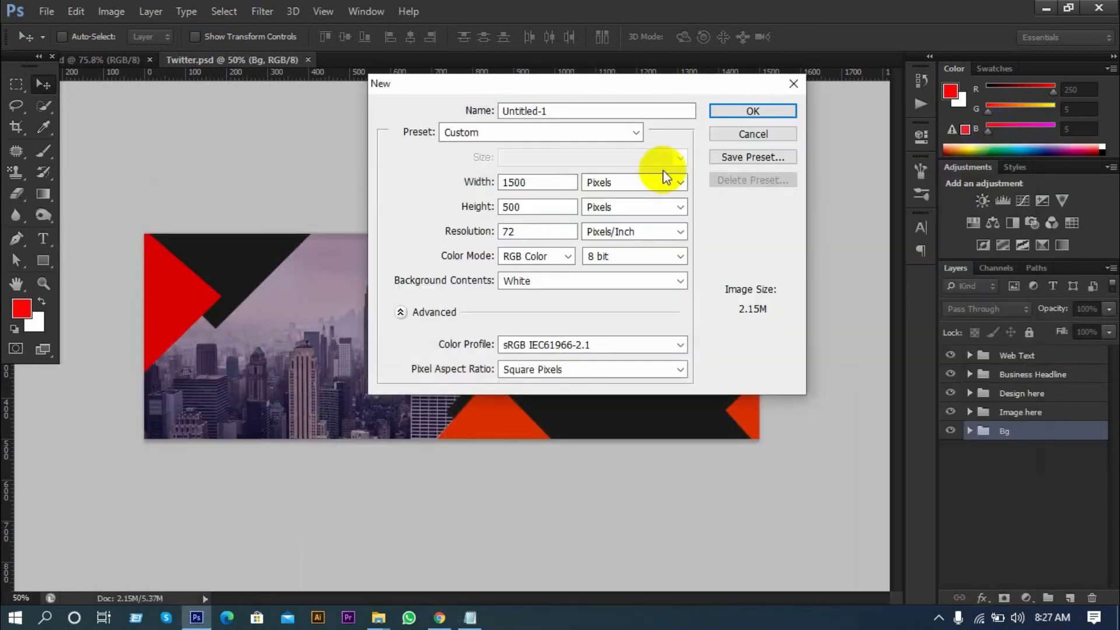
# - Create the new document at 2560 × 1440 pixels, 72 pixels/inch, RGB Color, with a white background
pyautogui.doubleClick(530, 181)
pyautogui.write('2560')
pyautogui.press('Tab')
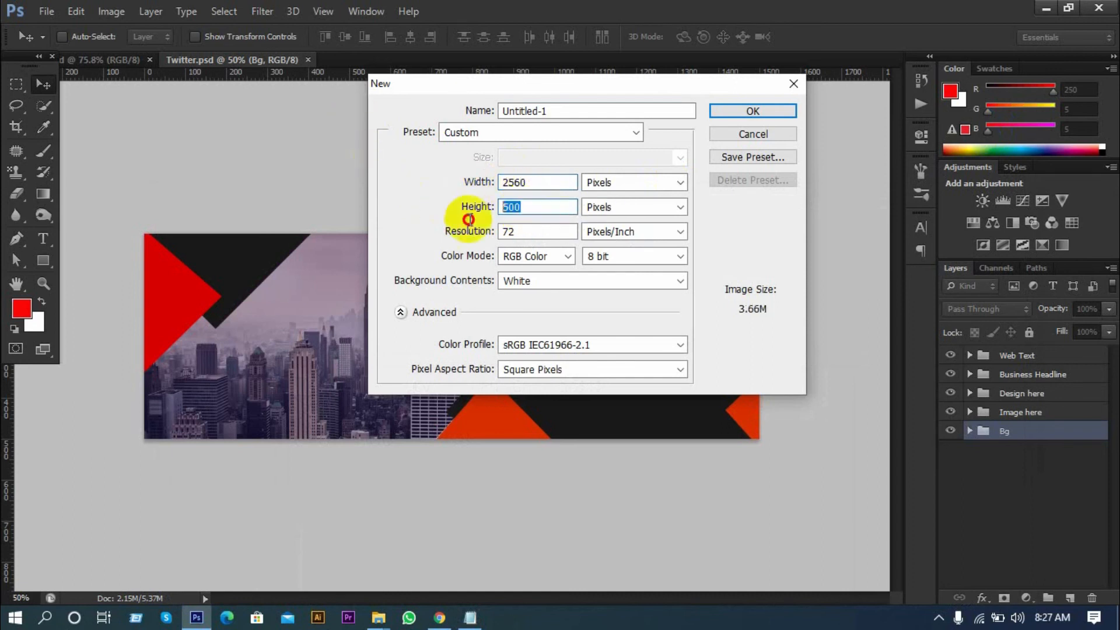
pyautogui.click(586, 206)
pyautogui.click(506, 203)
pyautogui.click(443, 204)
pyautogui.write('14')
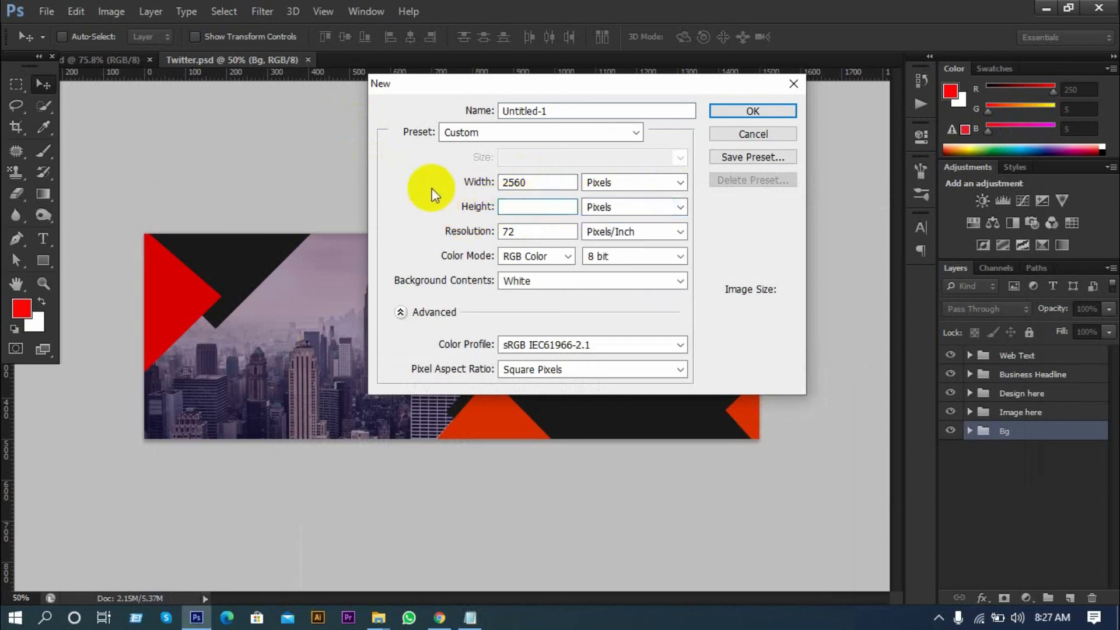
pyautogui.write('40')
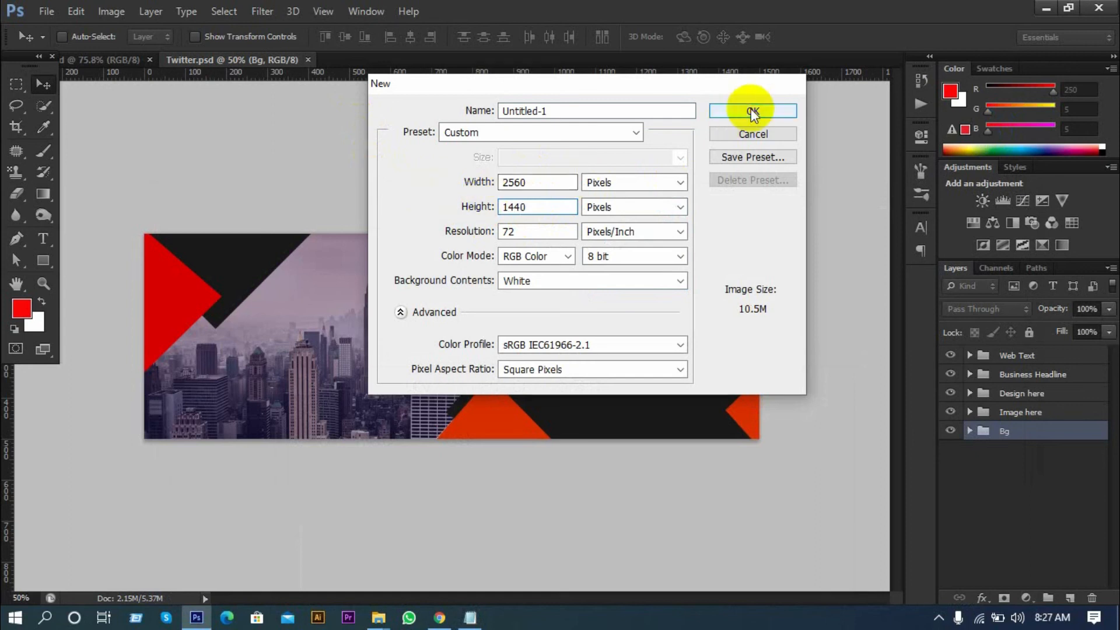
pyautogui.click(752, 111)
pyautogui.hotkey('ctrl', '-')
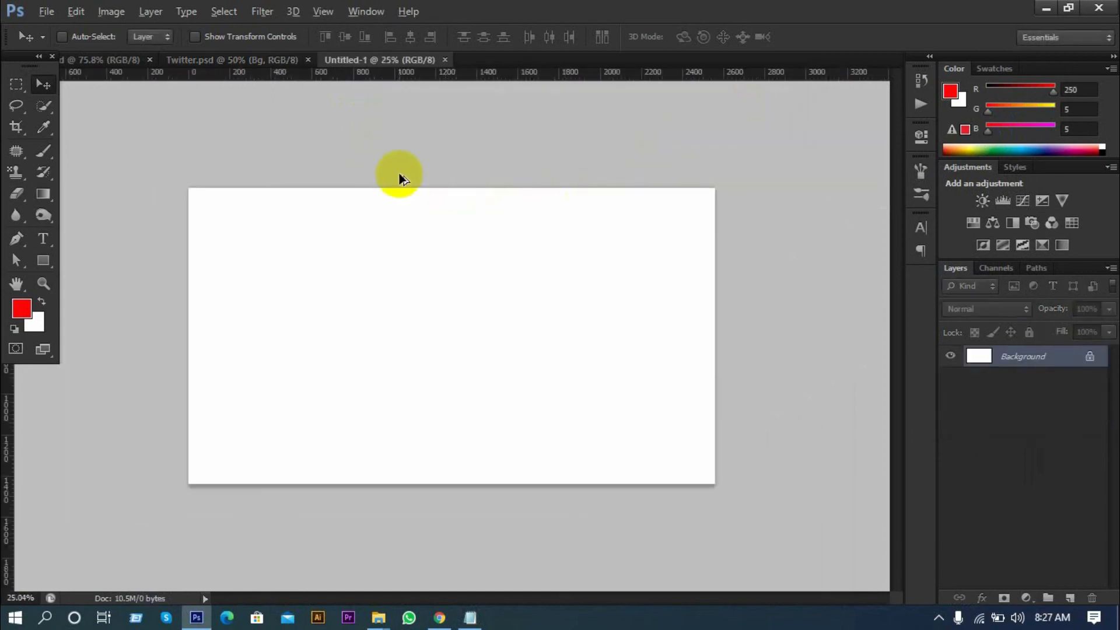
# - Place guides along all four edges of the new canvas and draw a rectangle covering the whole canvas
pyautogui.click(249, 61)
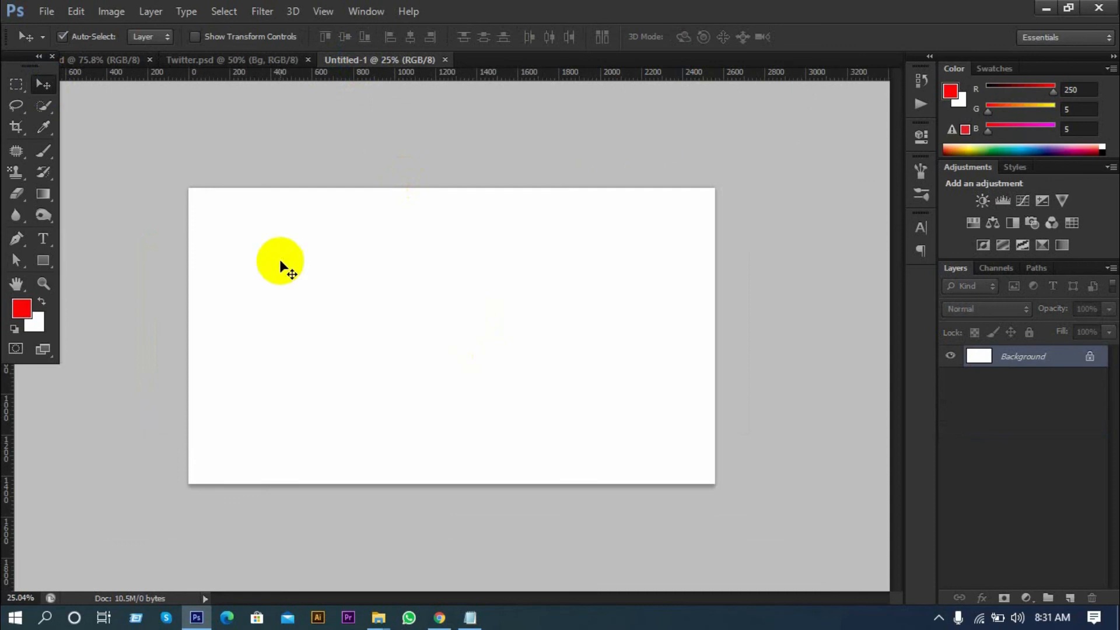
pyautogui.click(1015, 352)
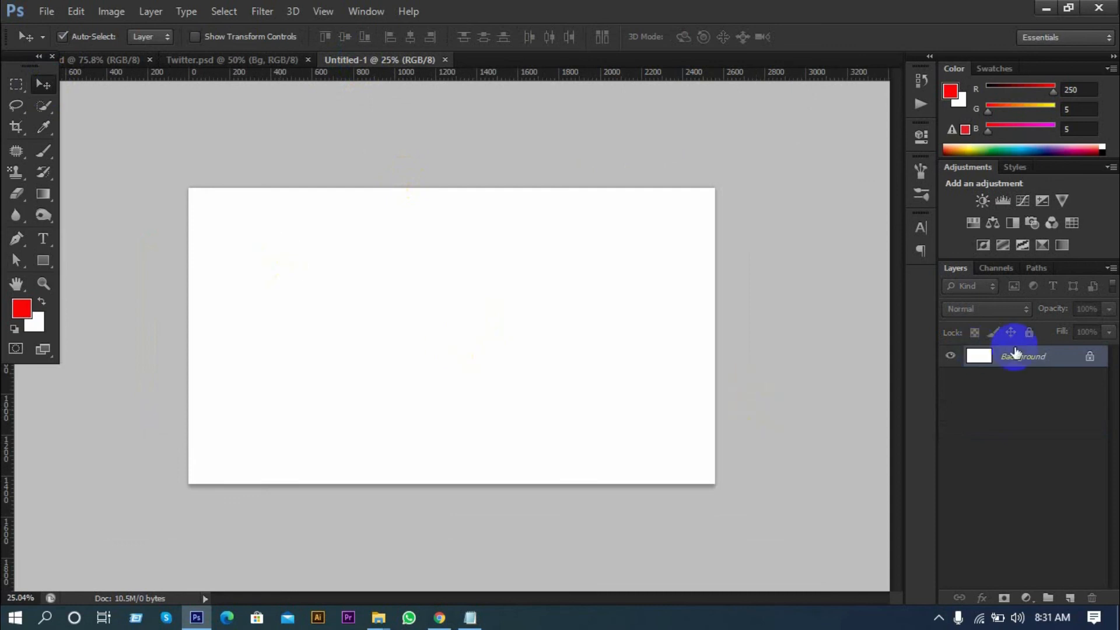
pyautogui.moveTo(9, 406); pyautogui.dragTo(193, 419)
pyautogui.moveTo(607, 418); pyautogui.dragTo(715, 402)
pyautogui.moveTo(769, 144); pyautogui.dragTo(776, 188)
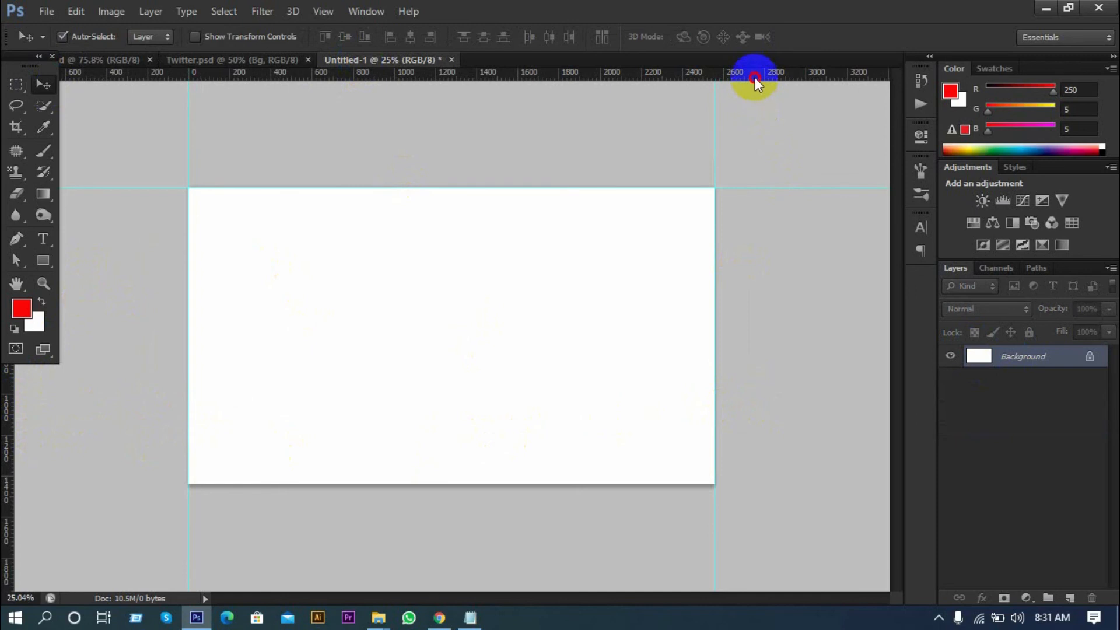
pyautogui.moveTo(733, 460); pyautogui.dragTo(728, 483)
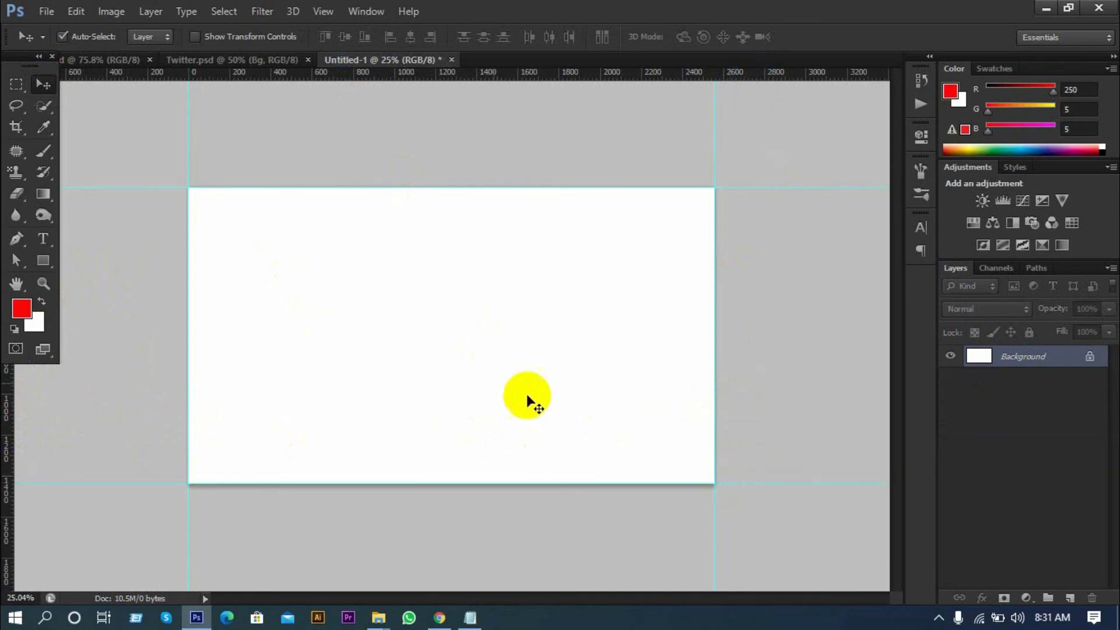
pyautogui.click(44, 260)
pyautogui.moveTo(190, 188); pyautogui.dragTo(715, 479)
# - Copy the dark angled shape behind the headline from Twitter.psd into the new document
pyautogui.click(268, 60)
pyautogui.click(43, 84)
pyautogui.click(570, 391)
pyautogui.moveTo(572, 390); pyautogui.dragTo(219, 543)
# - Try to scale the dark angled shape to about 303% across the canvas, compare it with the Twitter banner, and undo the scaling
pyautogui.hotkey('ctrl', 't')
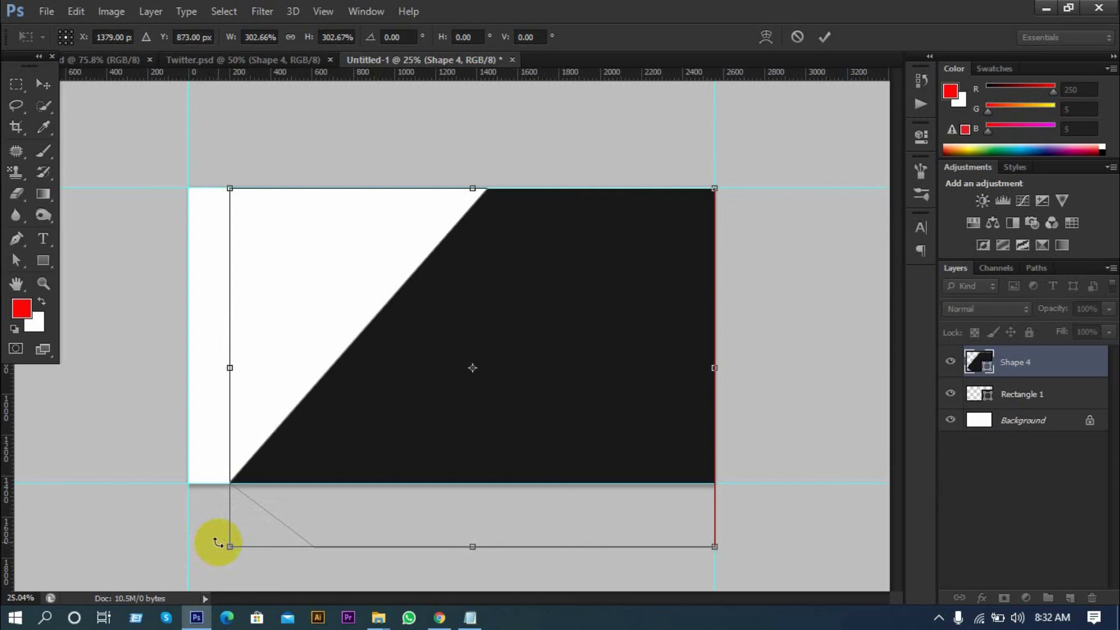
pyautogui.click(824, 37)
pyautogui.click(229, 64)
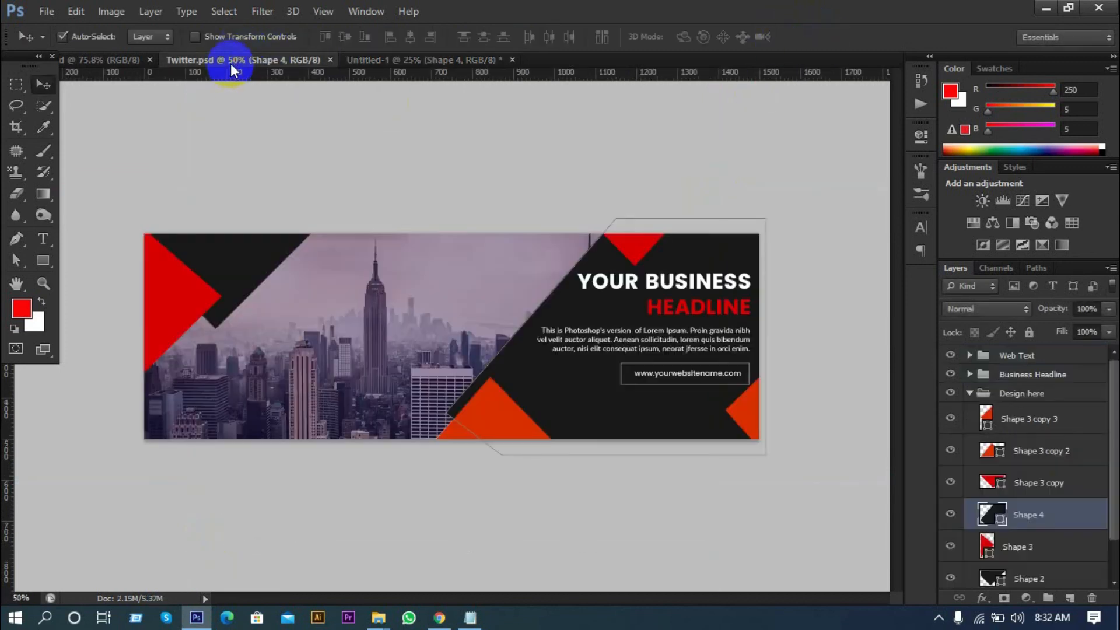
pyautogui.click(456, 62)
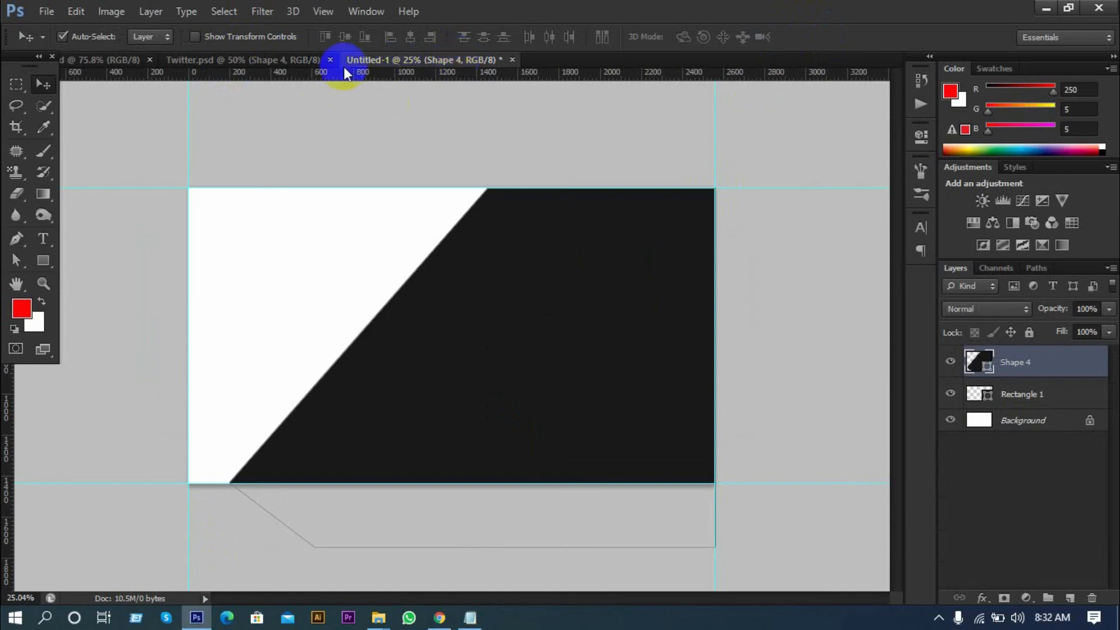
pyautogui.hotkey('ctrl', 'z')
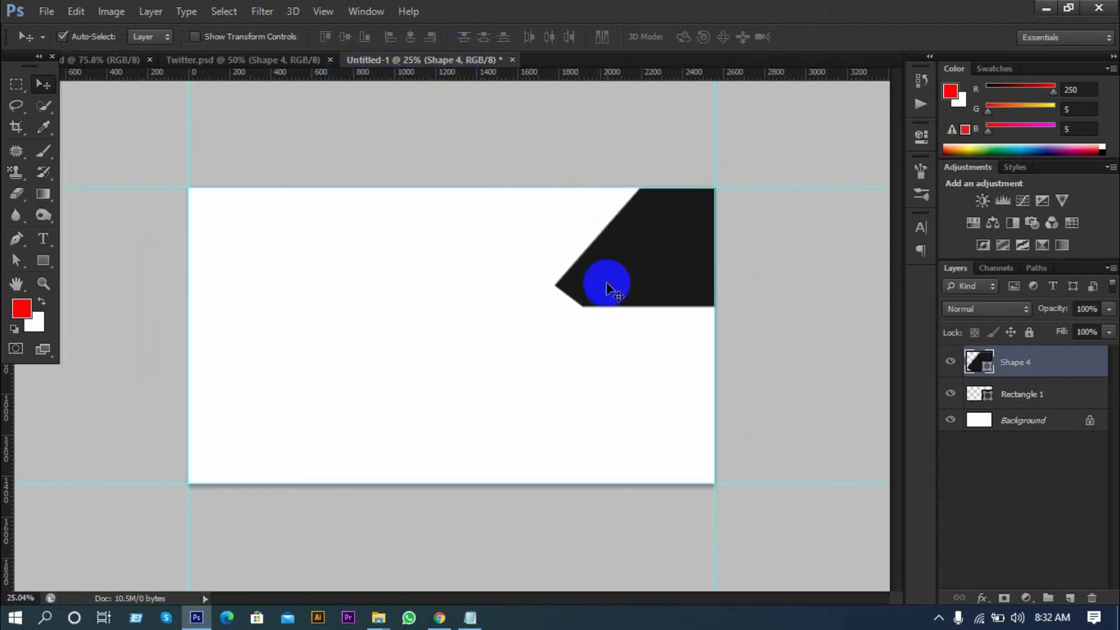
# - Stretch the dark angled shape to the full canvas height, about 166% wide and 250% high
pyautogui.click(646, 296)
pyautogui.hotkey('ctrl', 't')
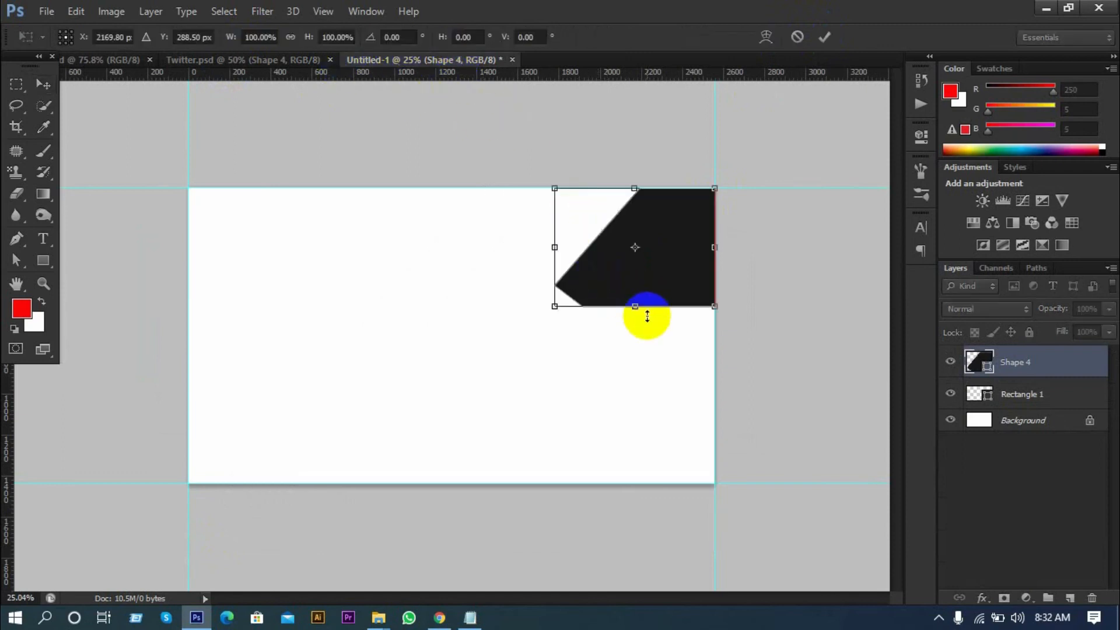
pyautogui.moveTo(623, 391); pyautogui.dragTo(627, 487)
pyautogui.moveTo(559, 337); pyautogui.dragTo(449, 366)
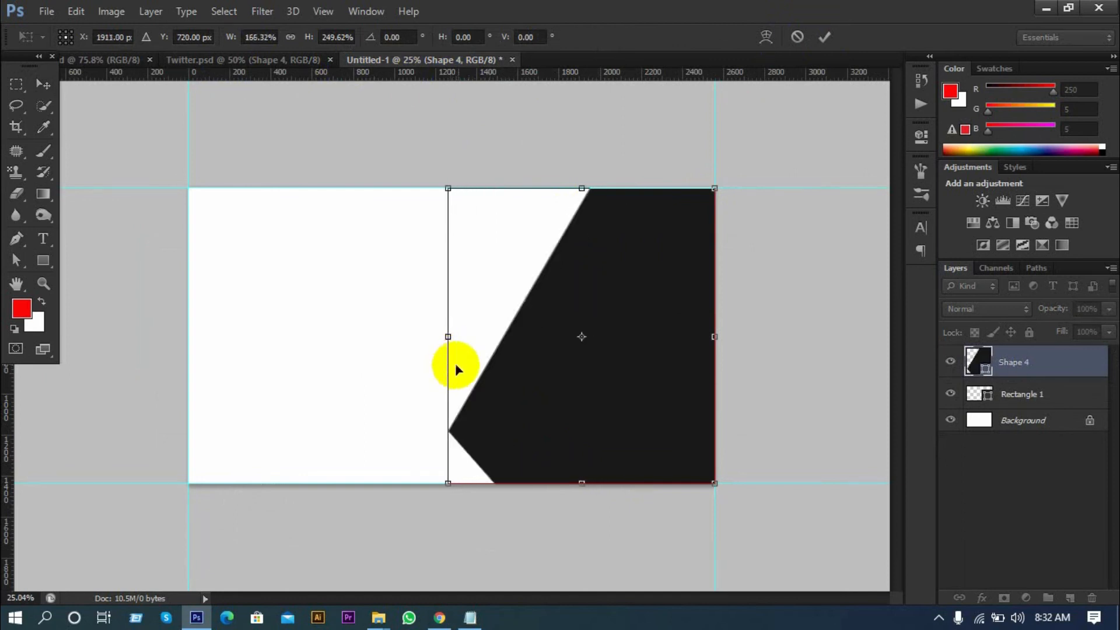
pyautogui.click(815, 37)
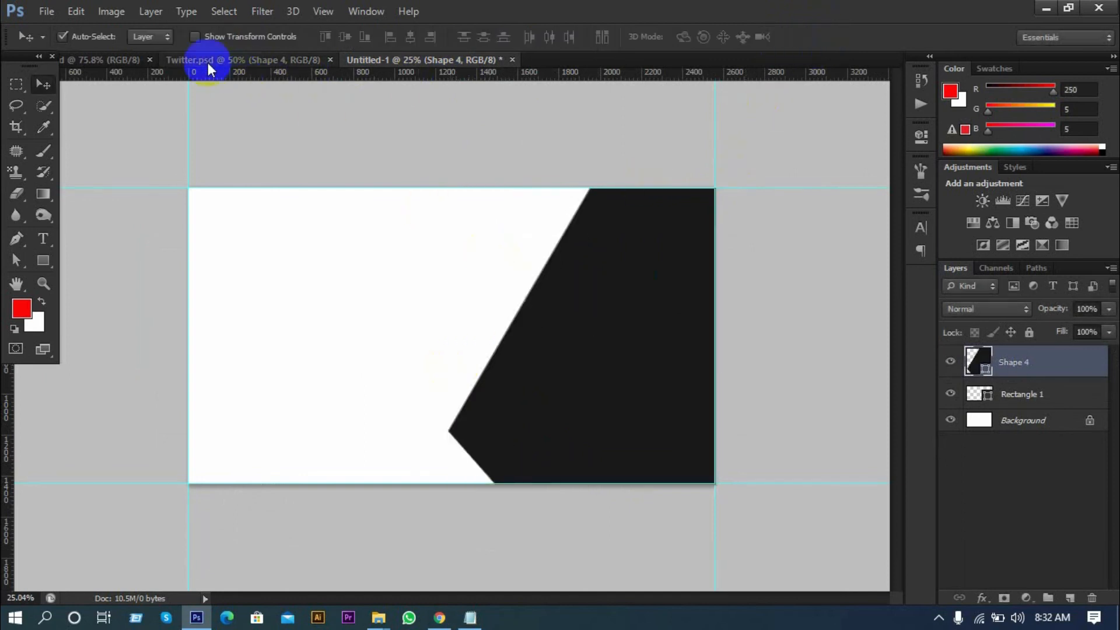
# - Copy the bottom orange triangle from Twitter.psd to the new document's bottom edge and scale it to about 180%
pyautogui.click(207, 61)
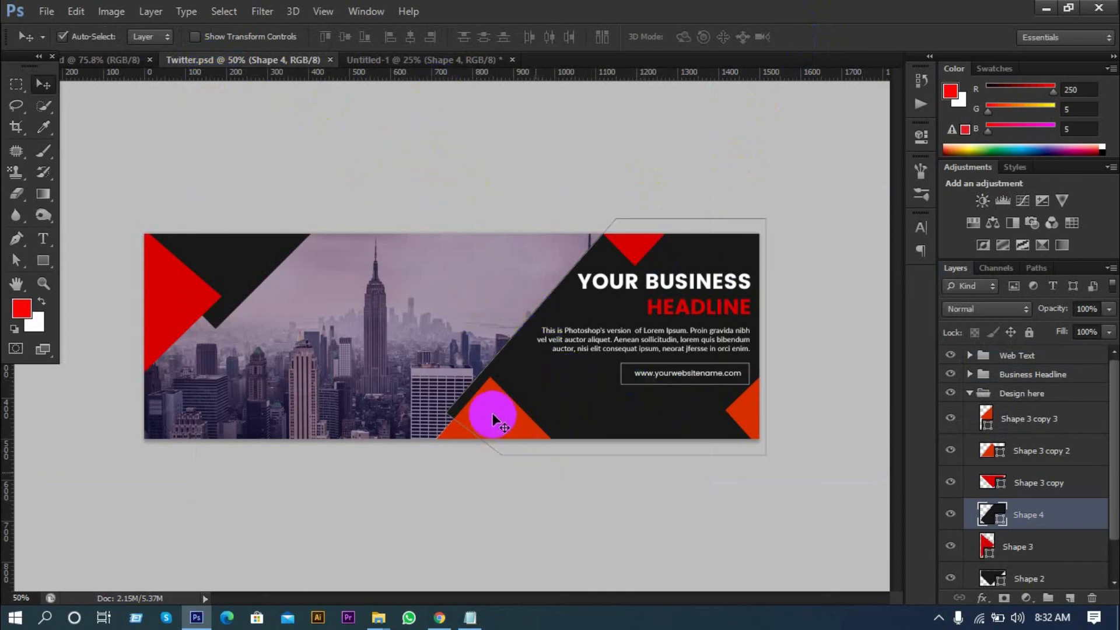
pyautogui.click(490, 420)
pyautogui.moveTo(489, 420); pyautogui.dragTo(526, 401)
pyautogui.moveTo(521, 430); pyautogui.dragTo(469, 475)
pyautogui.hotkey('ctrl', 't')
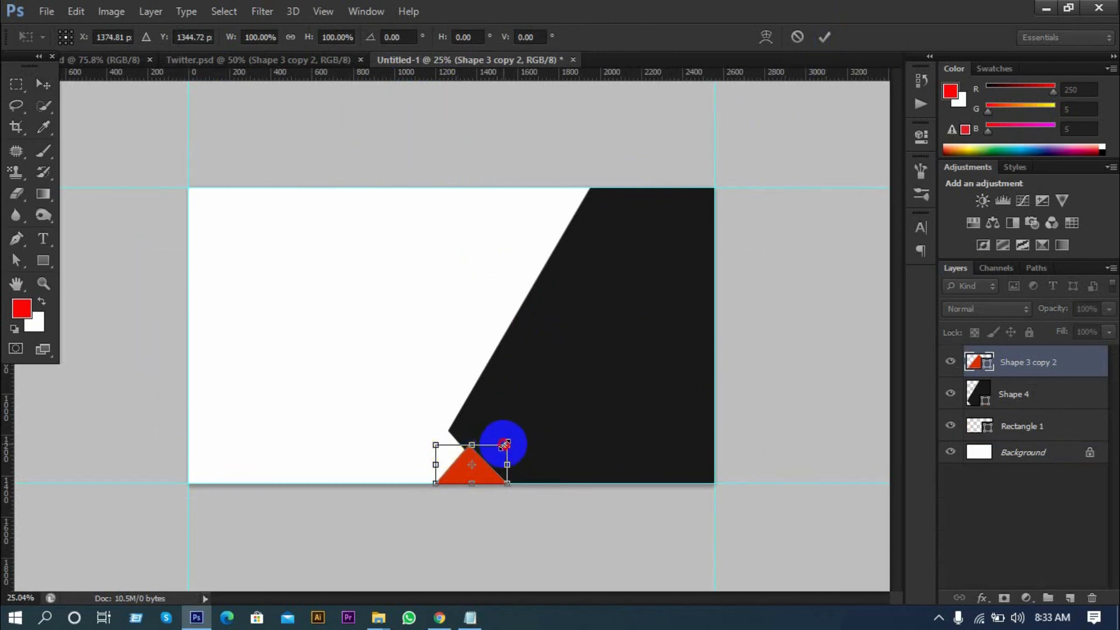
pyautogui.moveTo(509, 440)
pyautogui.mouseDown()
pyautogui.moveTo(535, 429)
pyautogui.moveTo(500, 445)
pyautogui.mouseUp()
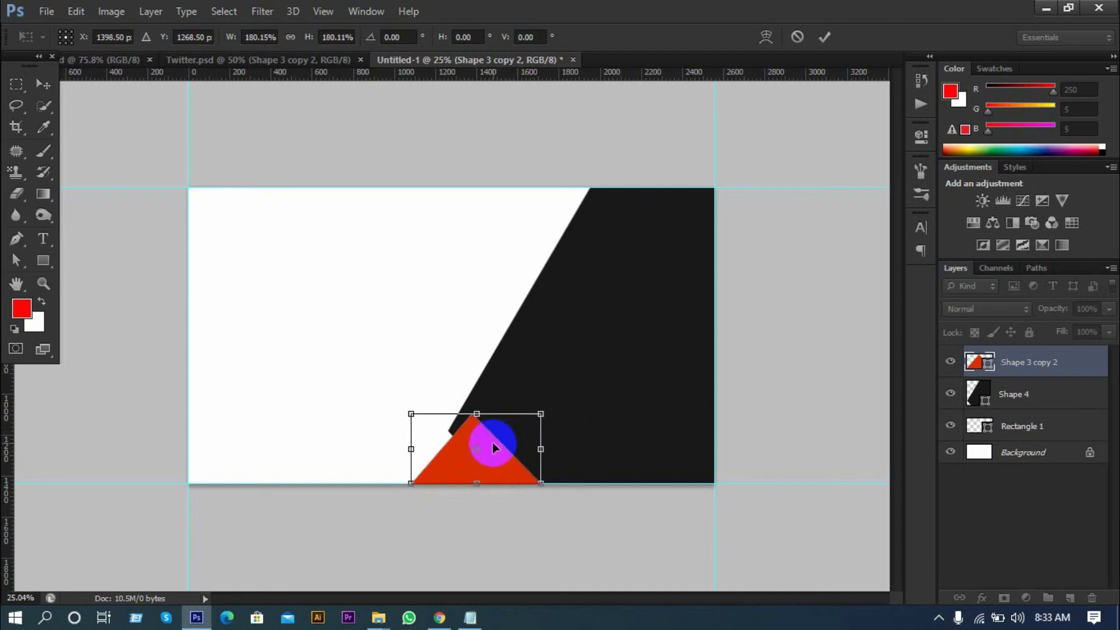
pyautogui.click(824, 41)
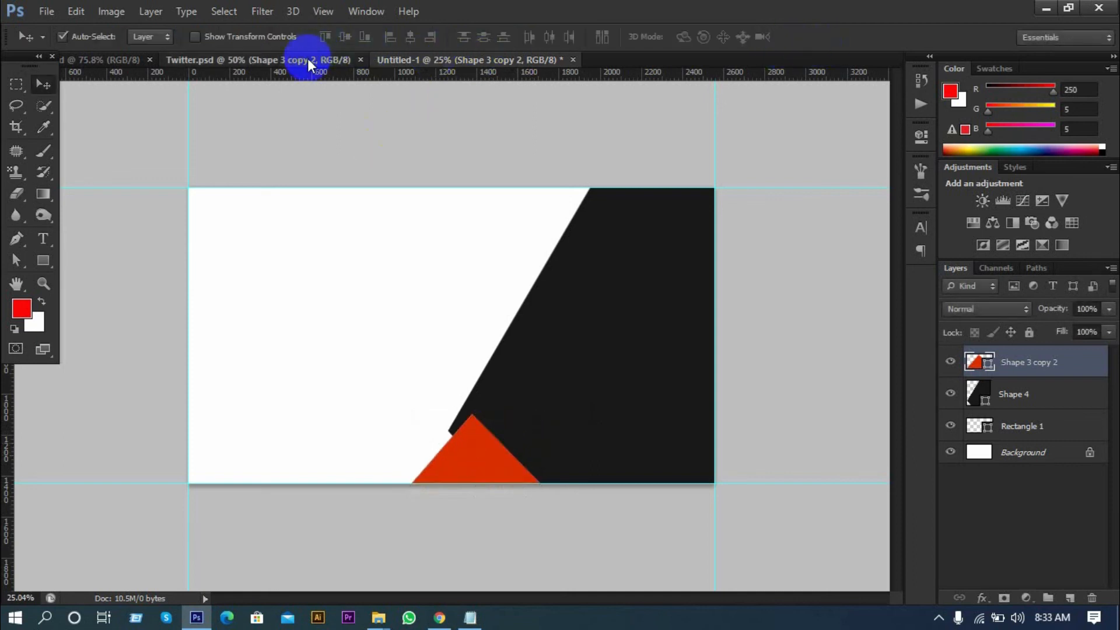
pyautogui.click(307, 59)
pyautogui.click(447, 60)
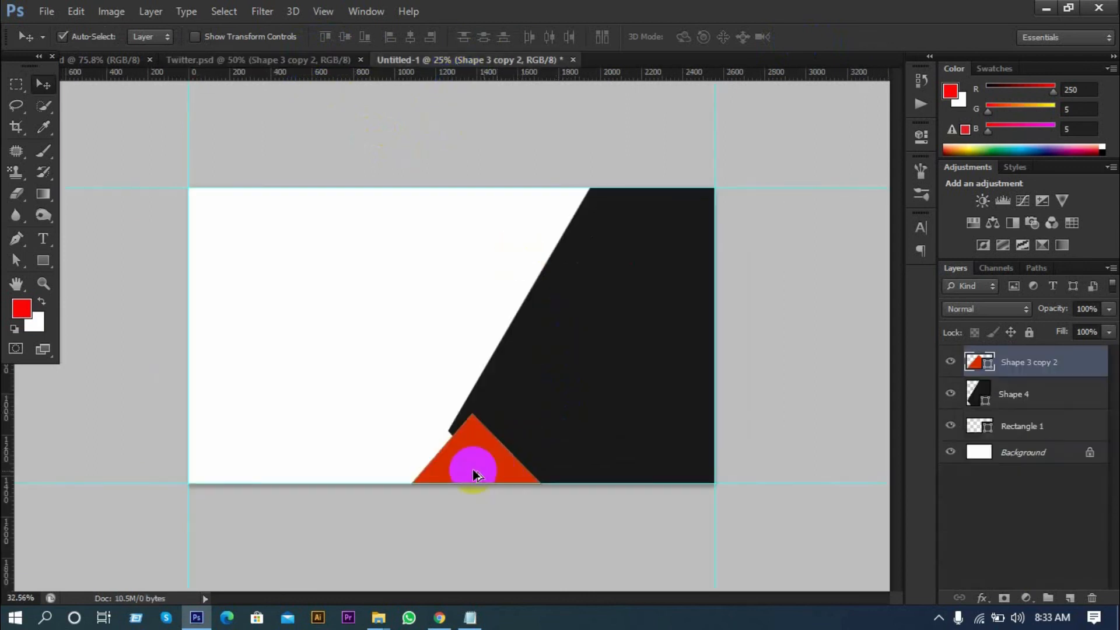
# - Move the dark angled shape's lower-left anchor point outward horizontally until the shape is 1458 px wide
pyautogui.scroll(2, 476, 463)
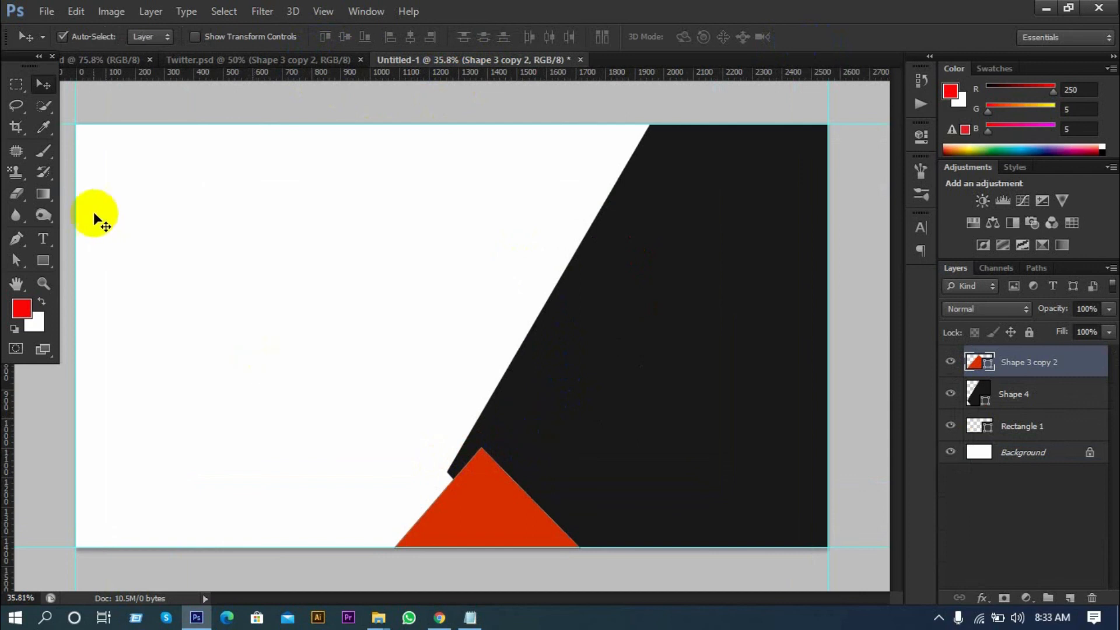
pyautogui.click(18, 260)
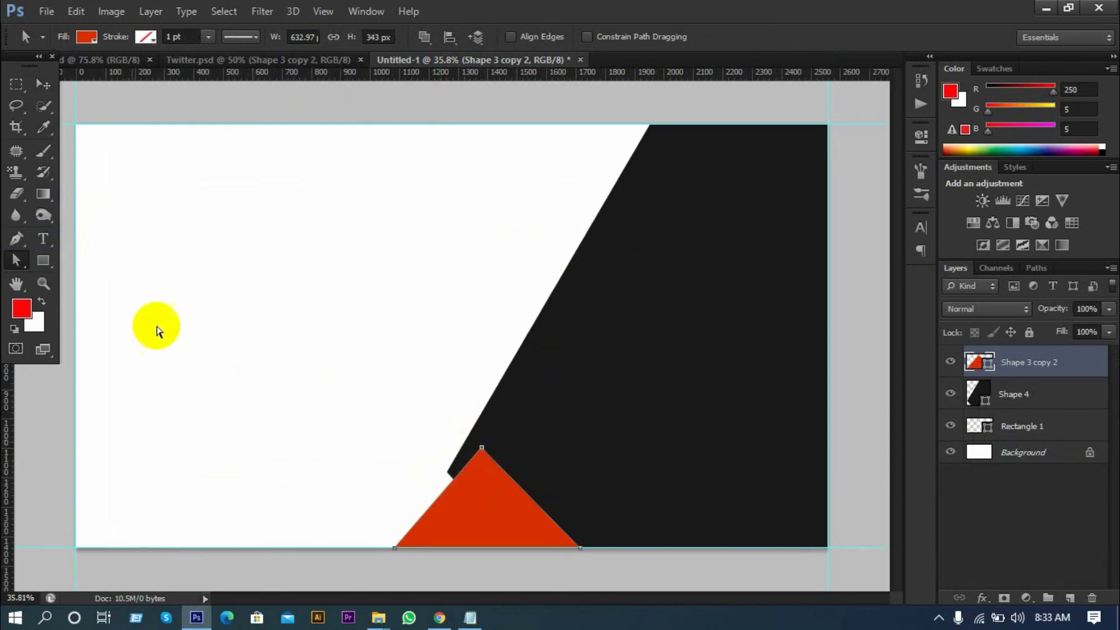
pyautogui.click(41, 92)
pyautogui.click(499, 386)
pyautogui.click(24, 261)
pyautogui.click(427, 469)
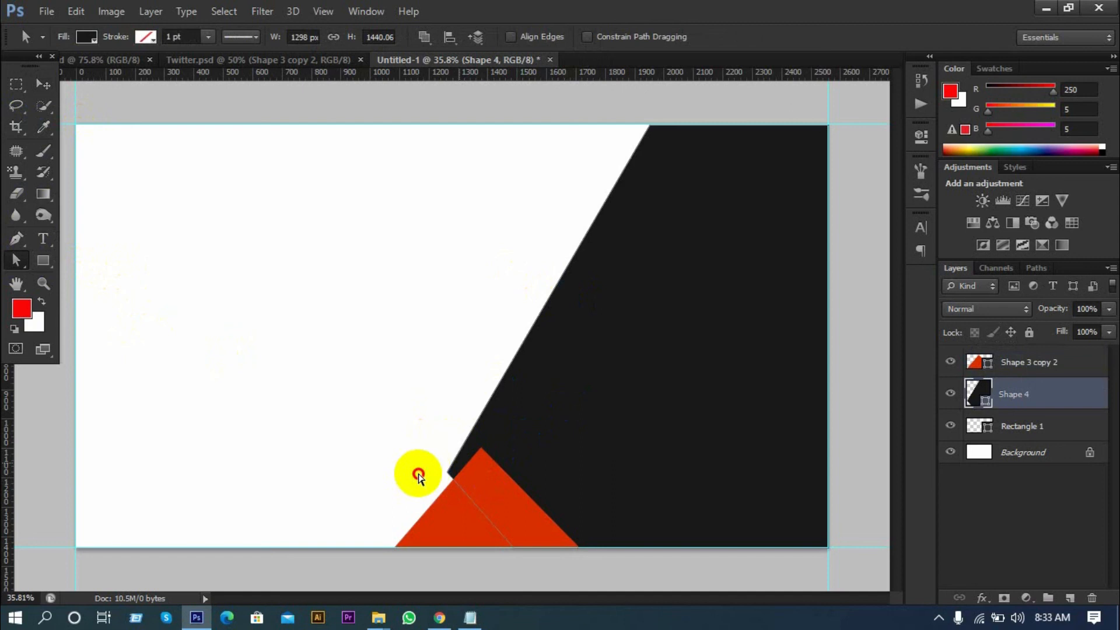
pyautogui.moveTo(458, 463); pyautogui.dragTo(436, 479)
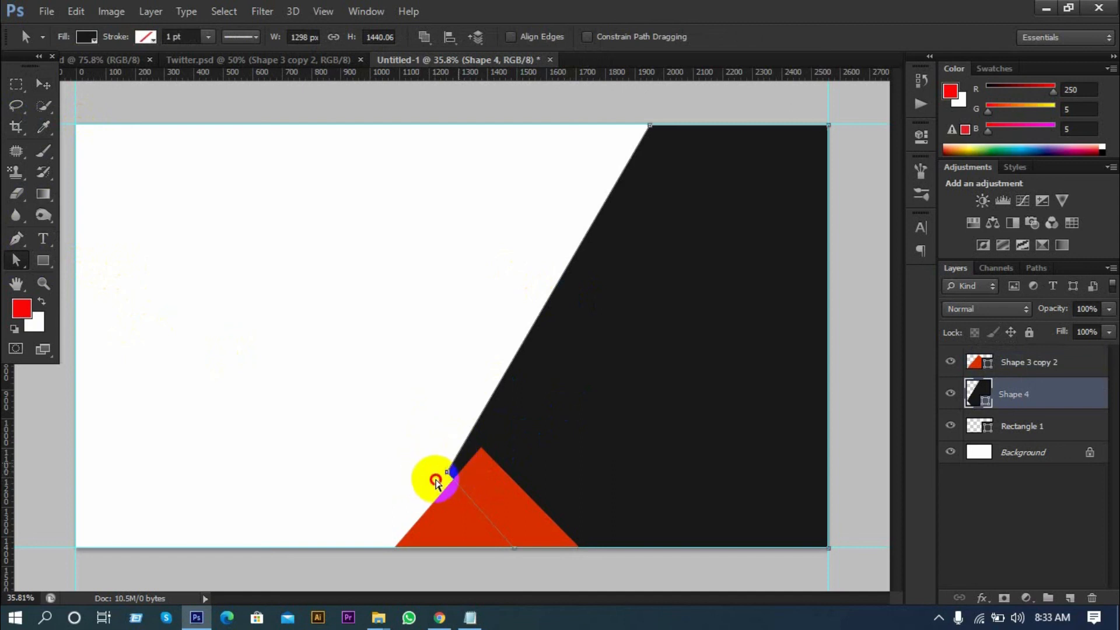
pyautogui.press('Left')
pyautogui.press('Left')
pyautogui.press('Left')
pyautogui.press('Left')
pyautogui.press('Left')
pyautogui.press('Left')
pyautogui.press('Left')
pyautogui.press('Left')
pyautogui.press('Left')
pyautogui.press('Left')
pyautogui.press('Left')
pyautogui.press('Left')
pyautogui.press('Left')
pyautogui.press('Left')
pyautogui.press('Left')
pyautogui.press('Left')
pyautogui.press('Left')
pyautogui.press('Left')
pyautogui.press('Left')
pyautogui.press('Left')
pyautogui.press('Left')
pyautogui.press('Left')
pyautogui.press('Left')
pyautogui.press('Left')
pyautogui.press('Left')
pyautogui.press('Left')
pyautogui.press('Left')
pyautogui.press('Left')
pyautogui.press('Left')
pyautogui.press('Left')
pyautogui.press('Left')
pyautogui.press('Left')
pyautogui.press('Left')
pyautogui.press('Left')
pyautogui.press('Left')
pyautogui.press('Left')
pyautogui.press('Left')
pyautogui.press('Left')
pyautogui.press('Left')
pyautogui.press('Left')
pyautogui.press('Left')
pyautogui.press('Left')
pyautogui.press('Left')
pyautogui.press('Left')
pyautogui.press('Left')
pyautogui.press('Left')
pyautogui.press('Left')
pyautogui.press('Left')
pyautogui.press('Left')
pyautogui.press('Left')
pyautogui.press('Left')
pyautogui.press('Left')
pyautogui.press('Left')
pyautogui.press('Left')
pyautogui.press('Left')
pyautogui.press('Left')
pyautogui.press('Left')
pyautogui.press('Left')
pyautogui.press('Left')
pyautogui.press('Left')
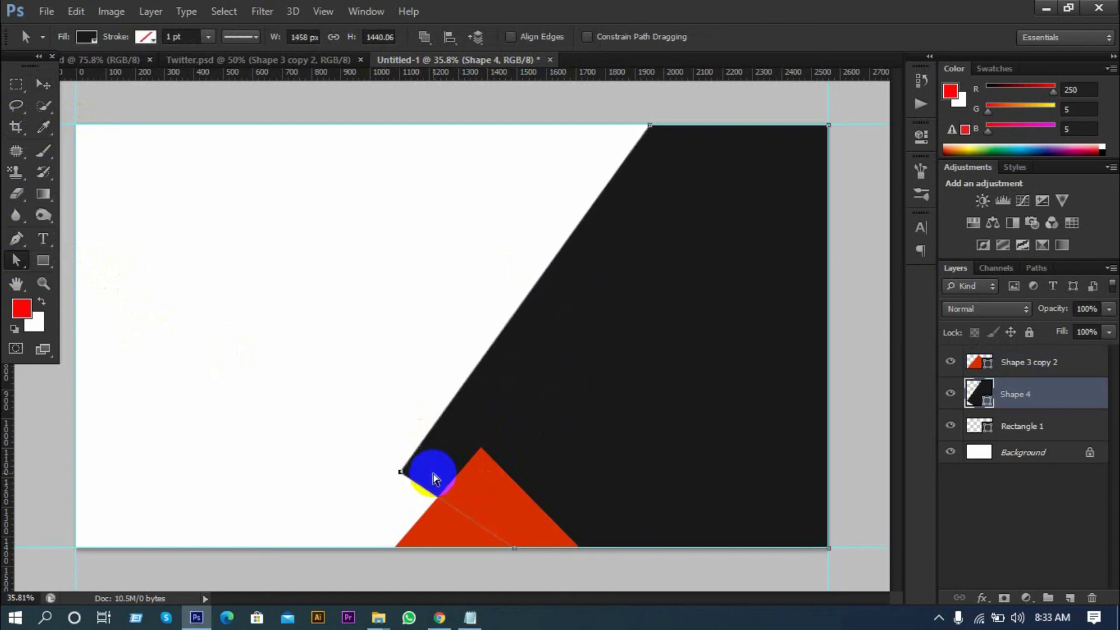
pyautogui.scroll(-2, 582, 342)
pyautogui.click(44, 92)
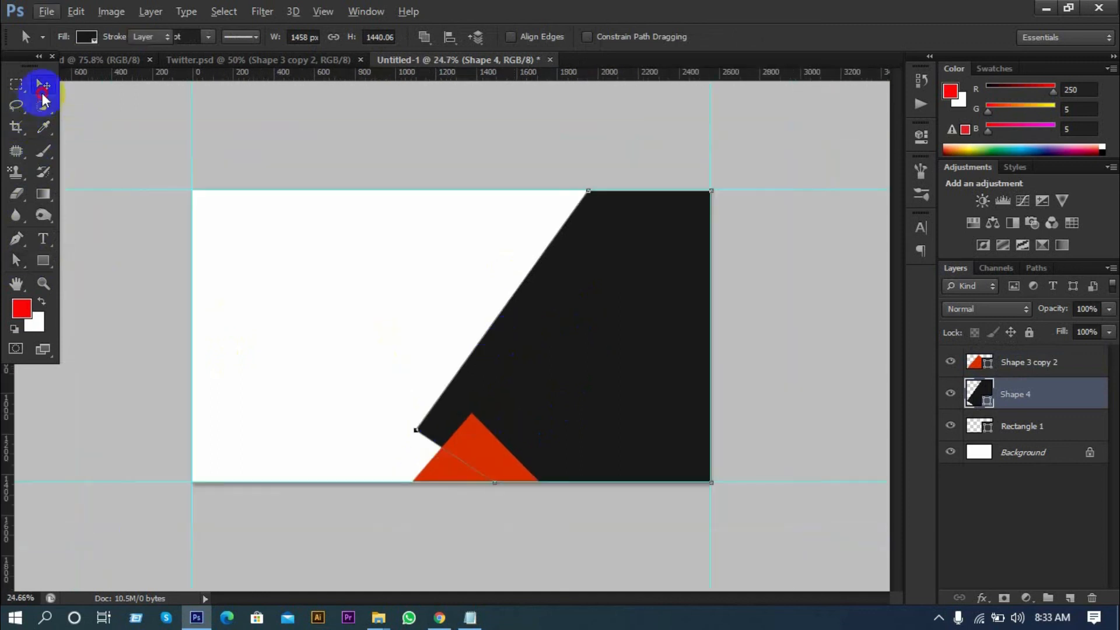
# - Copy the right-edge orange triangle from Twitter.psd into the new canvas's lower-right corner, stretching it to about 292% wide and 213% high
pyautogui.click(245, 62)
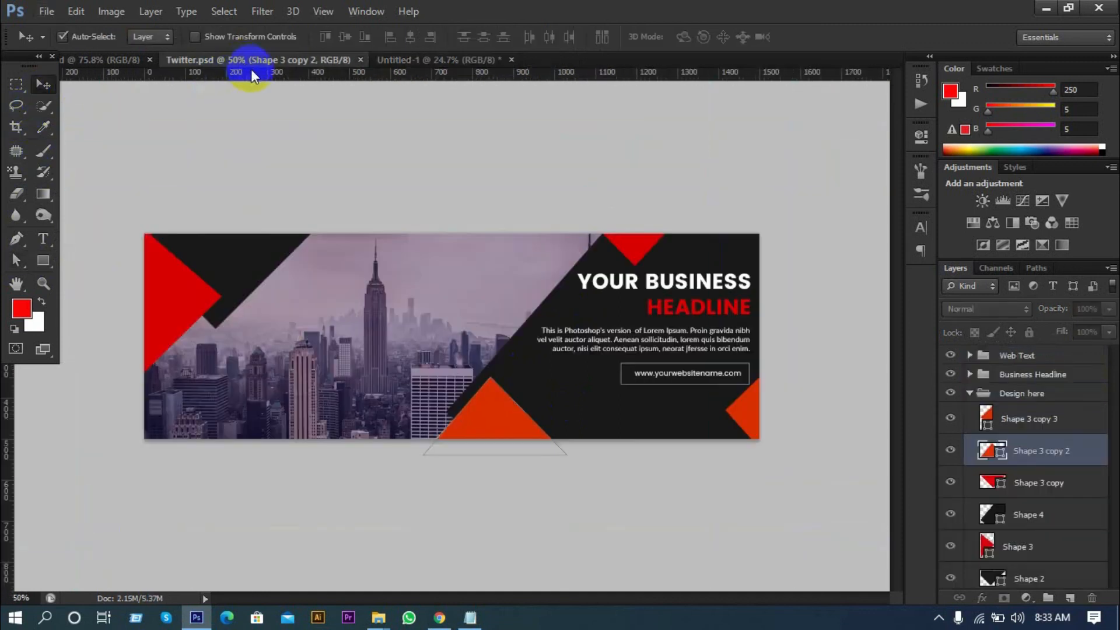
pyautogui.click(395, 61)
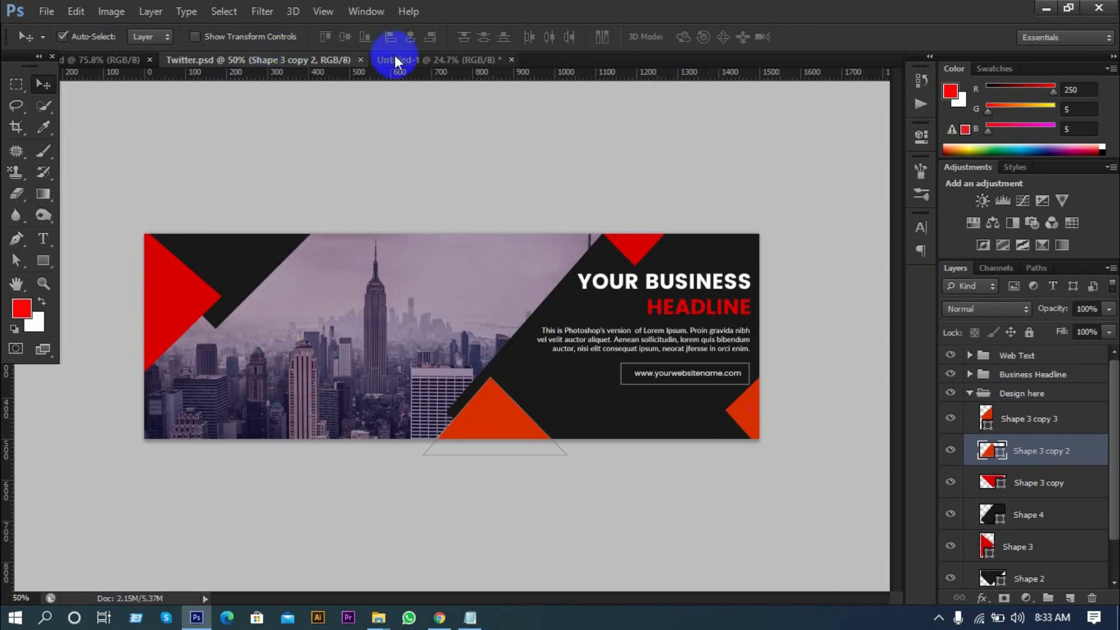
pyautogui.click(470, 463)
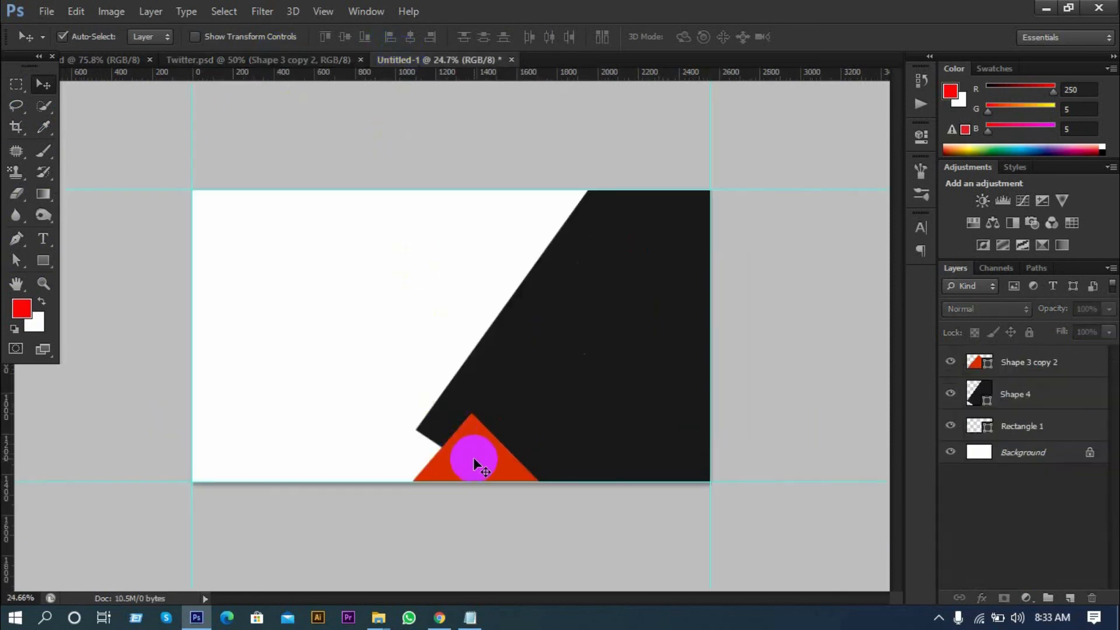
pyautogui.click(71, 59)
pyautogui.click(254, 59)
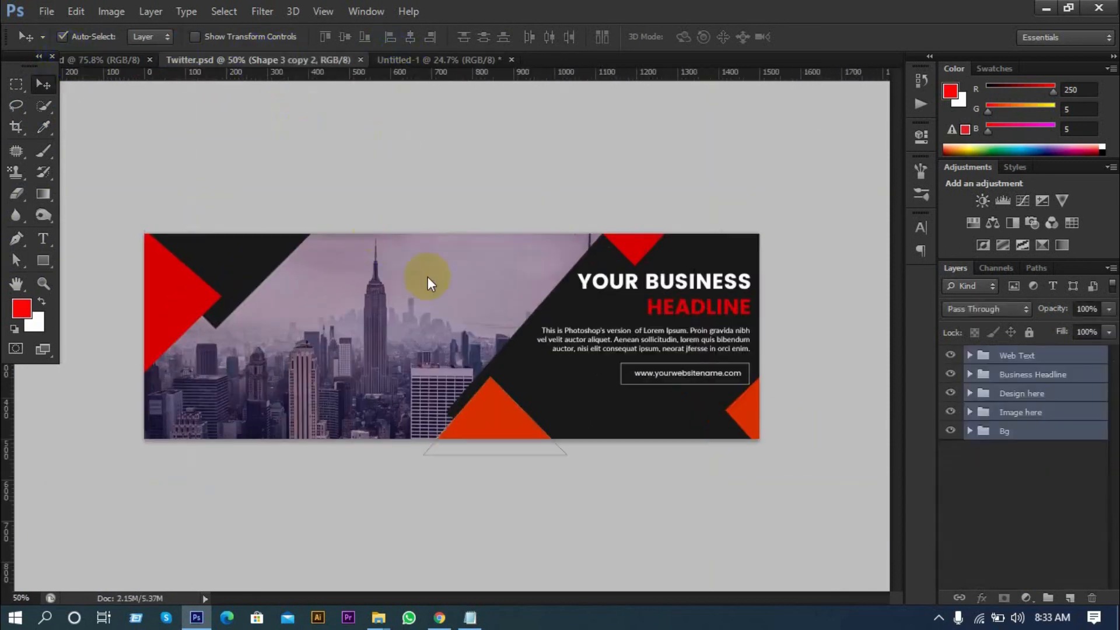
pyautogui.click(753, 427)
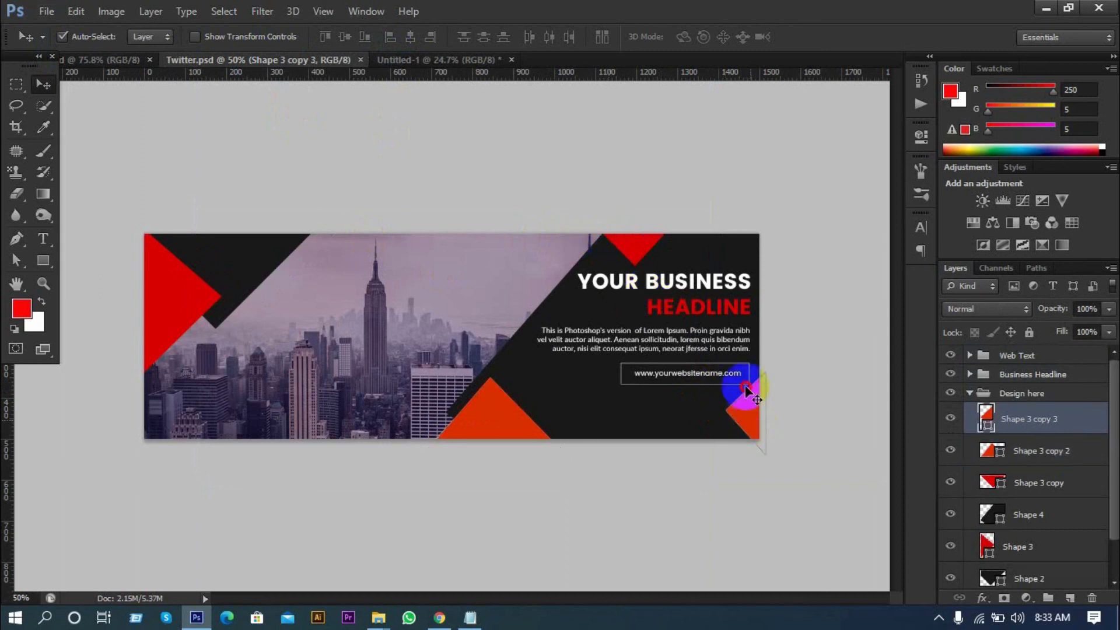
pyautogui.click(429, 59)
pyautogui.moveTo(430, 60); pyautogui.dragTo(652, 437)
pyautogui.hotkey('ctrl', 't')
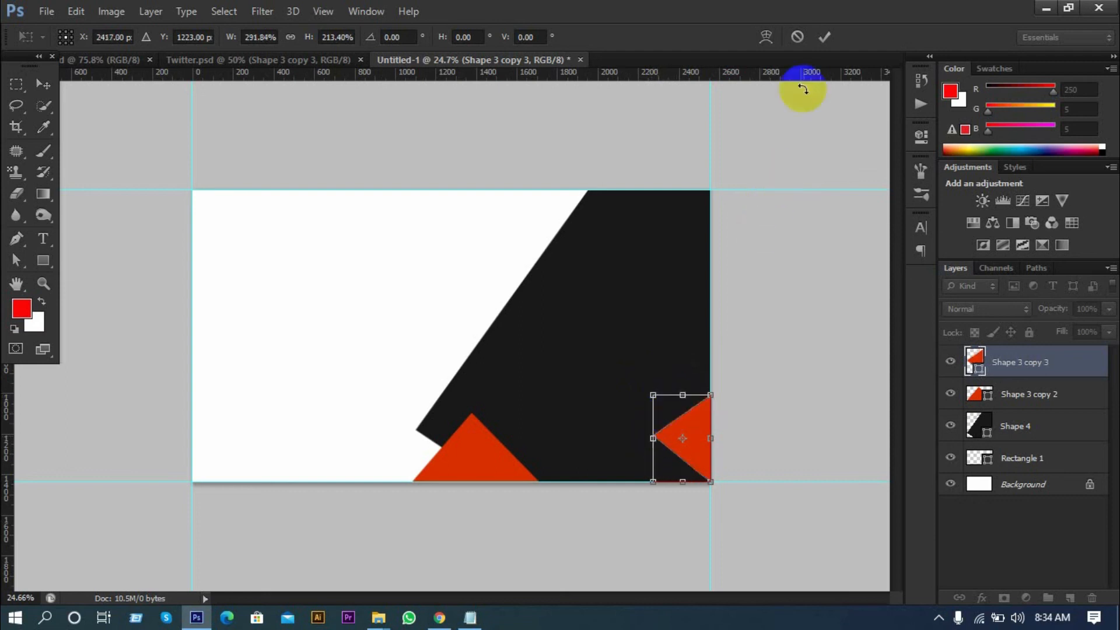
pyautogui.click(824, 38)
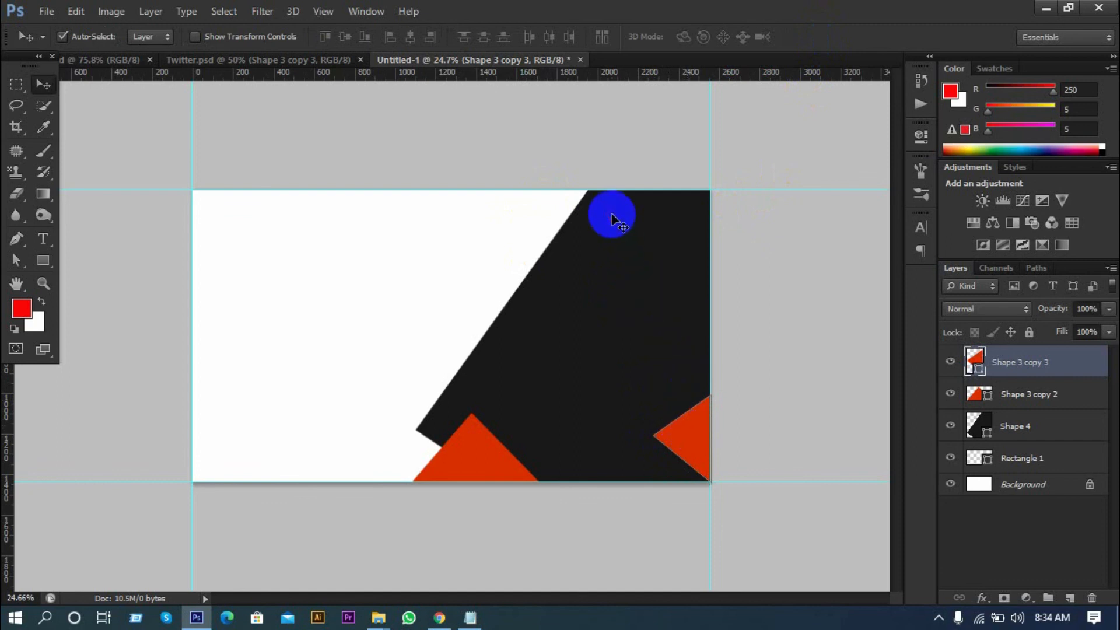
pyautogui.click(708, 432)
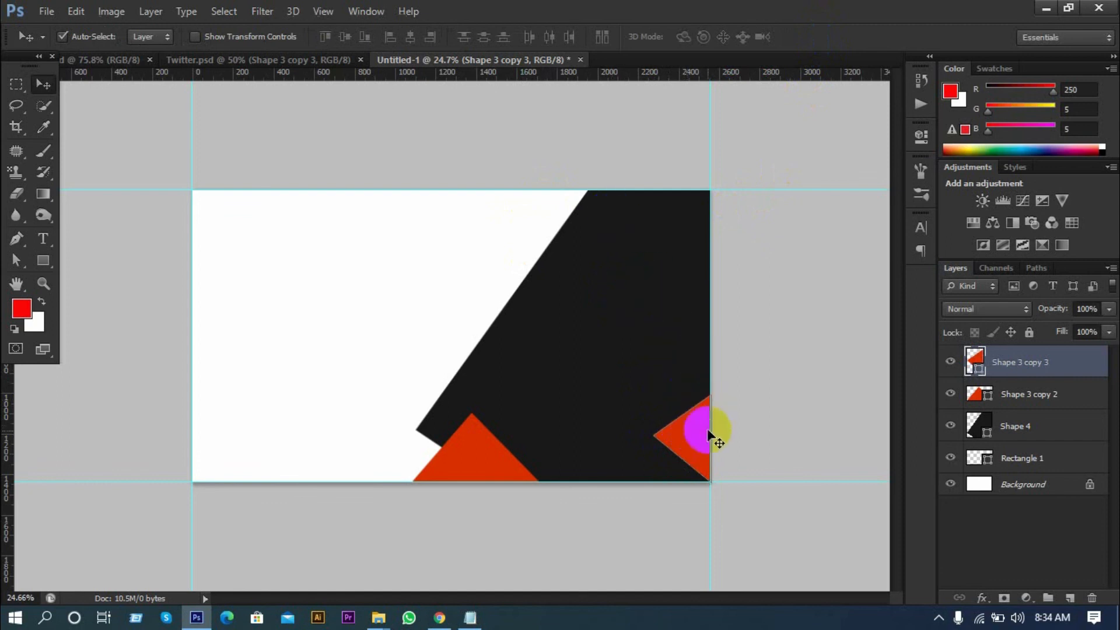
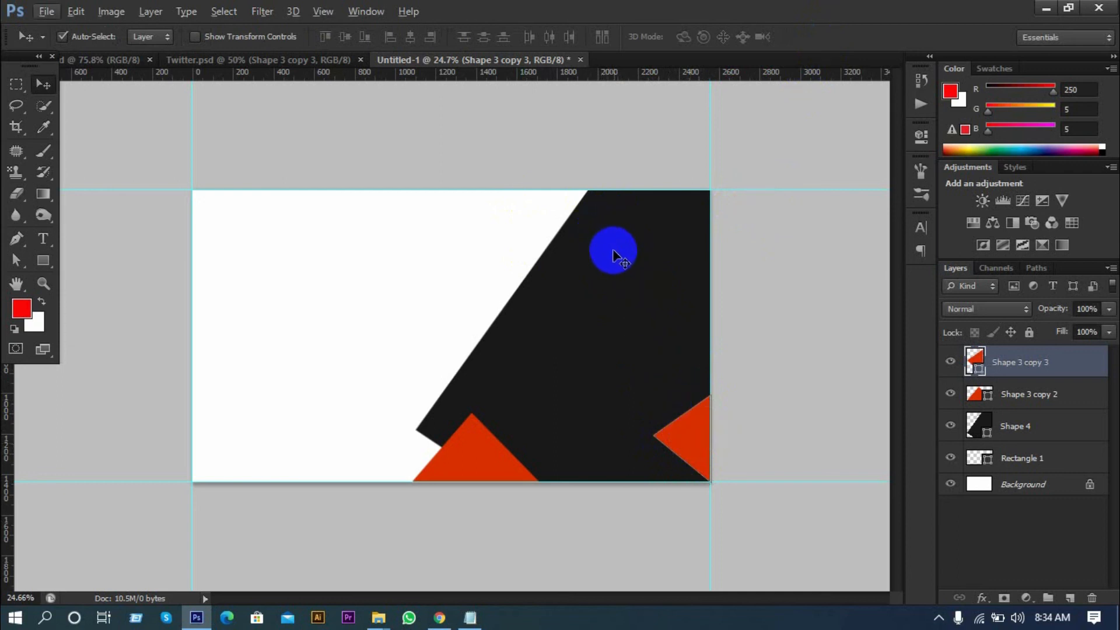
# - Place a duplicate of the right-edge orange triangle against the canvas's top edge, rotated -90° so it points down
pyautogui.click(697, 401)
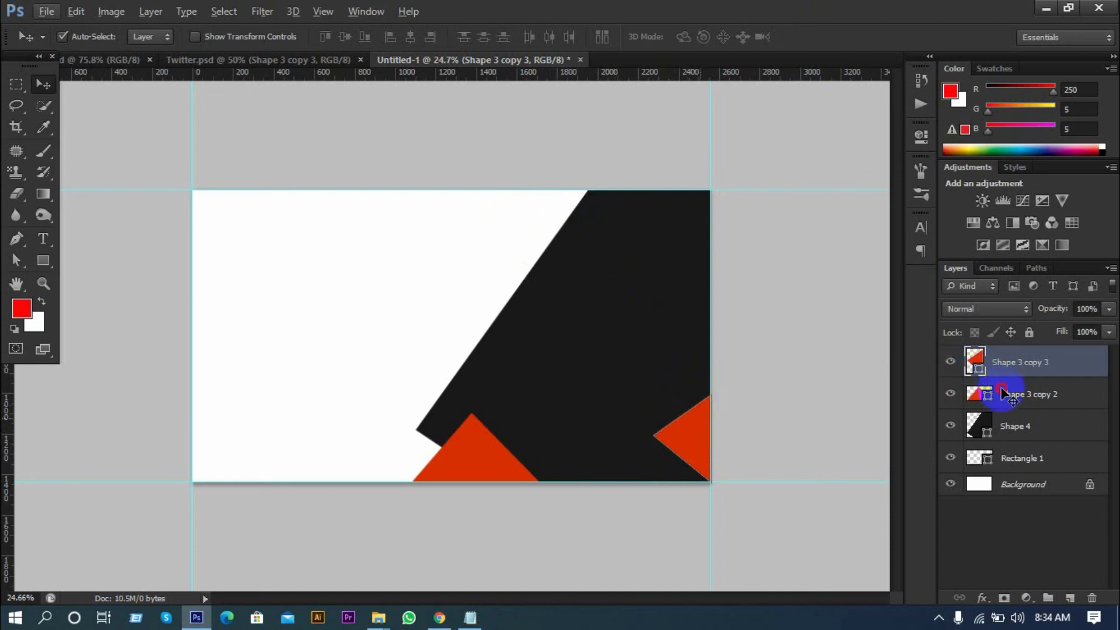
pyautogui.click(1002, 394)
pyautogui.click(702, 421)
pyautogui.moveTo(685, 432); pyautogui.dragTo(593, 235)
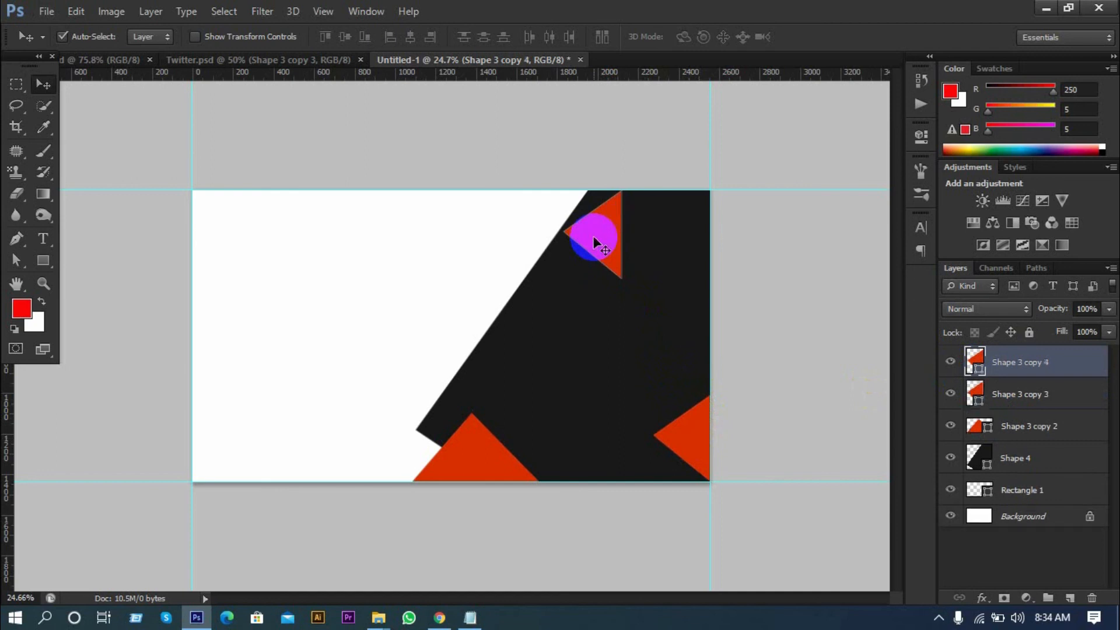
pyautogui.hotkey('ctrl', 't')
pyautogui.moveTo(550, 273); pyautogui.dragTo(580, 210)
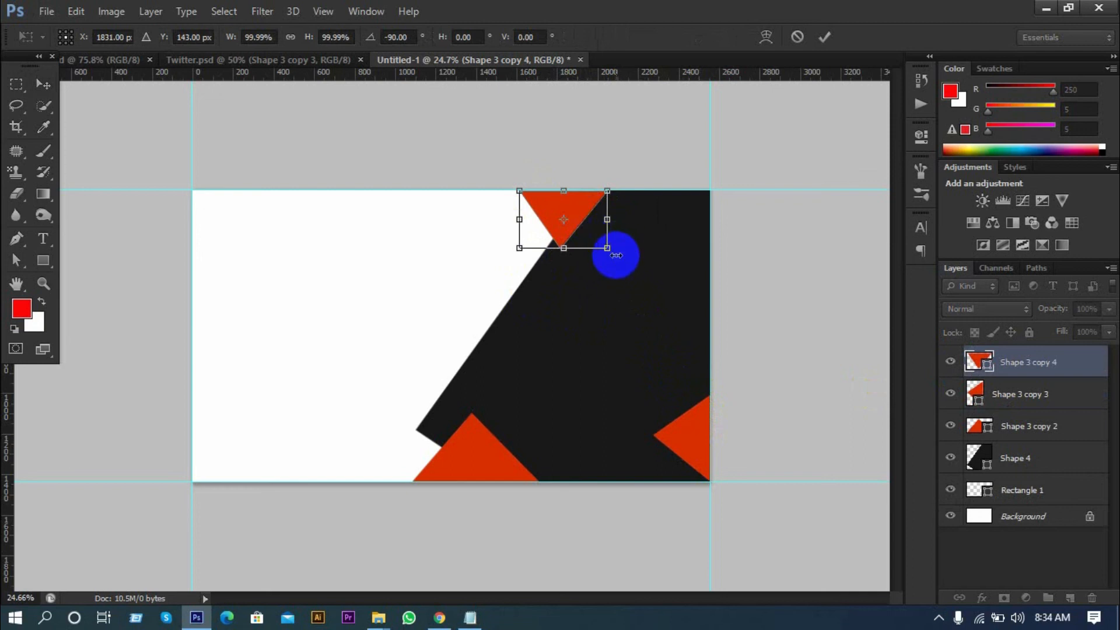
# - Enlarge the top orange triangle to about 162%, keeping it flush with the canvas's top edge
pyautogui.moveTo(630, 267); pyautogui.dragTo(634, 272)
pyautogui.hotkey('shift', 'Down')
pyautogui.hotkey('shift', 'Down')
pyautogui.hotkey('shift', 'Down')
pyautogui.hotkey('shift', 'Down')
pyautogui.hotkey('shift', 'Down')
pyautogui.hotkey('shift', 'Down')
pyautogui.hotkey('shift', 'Down')
pyautogui.hotkey('shift', 'Down')
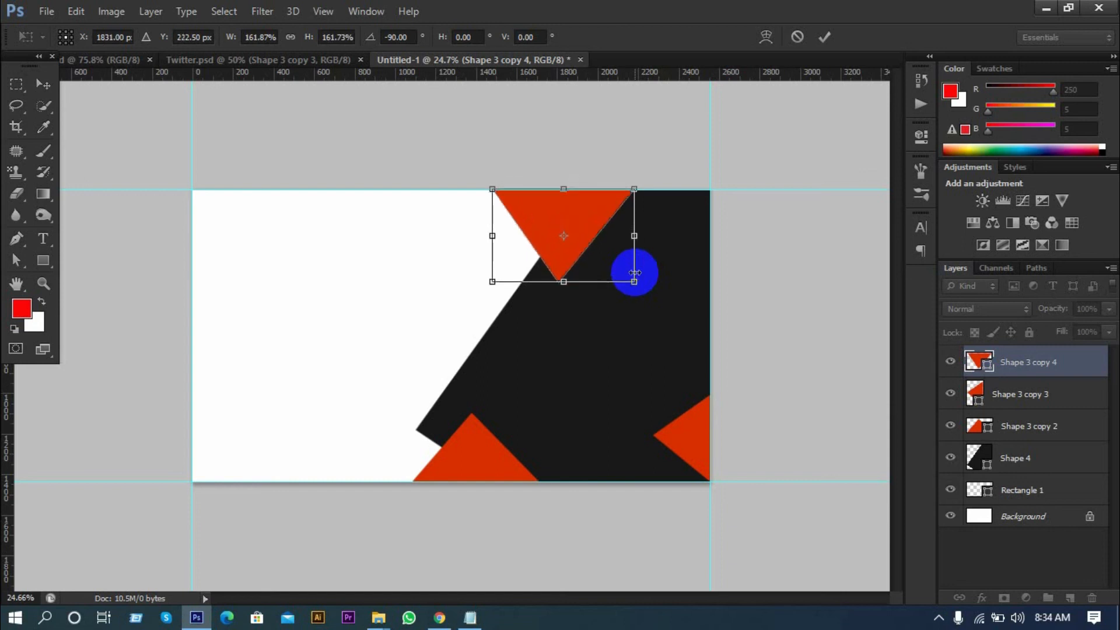
pyautogui.click(818, 45)
pyautogui.click(614, 322)
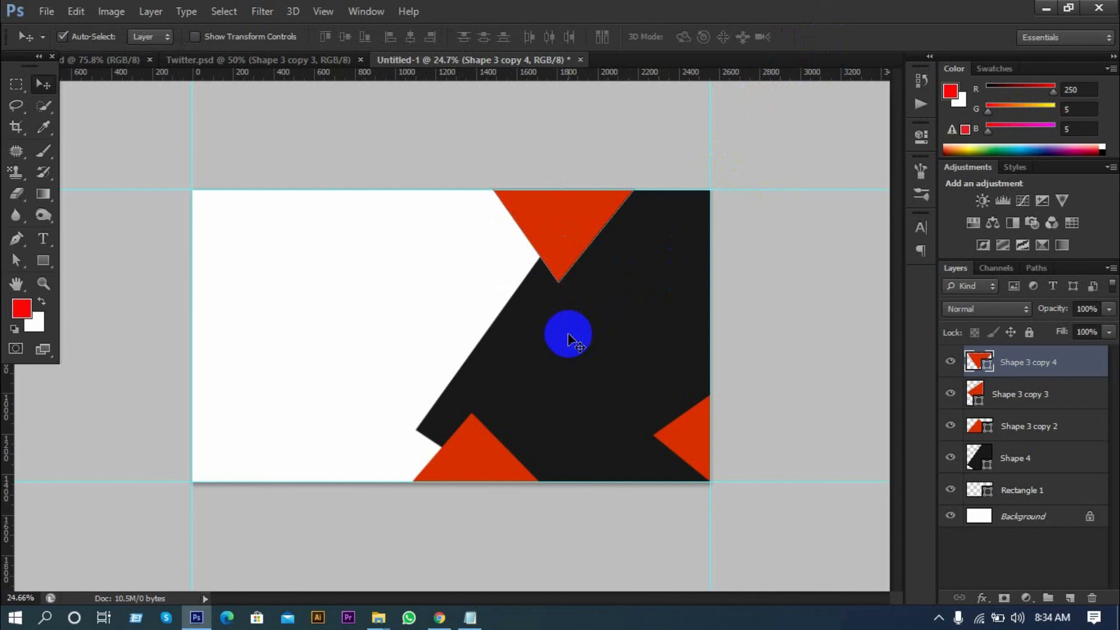
# - Copy the dark corner shape and the red left-edge triangle from Twitter.psd into the new document, with the red triangle overlapping the dark shape
pyautogui.click(244, 65)
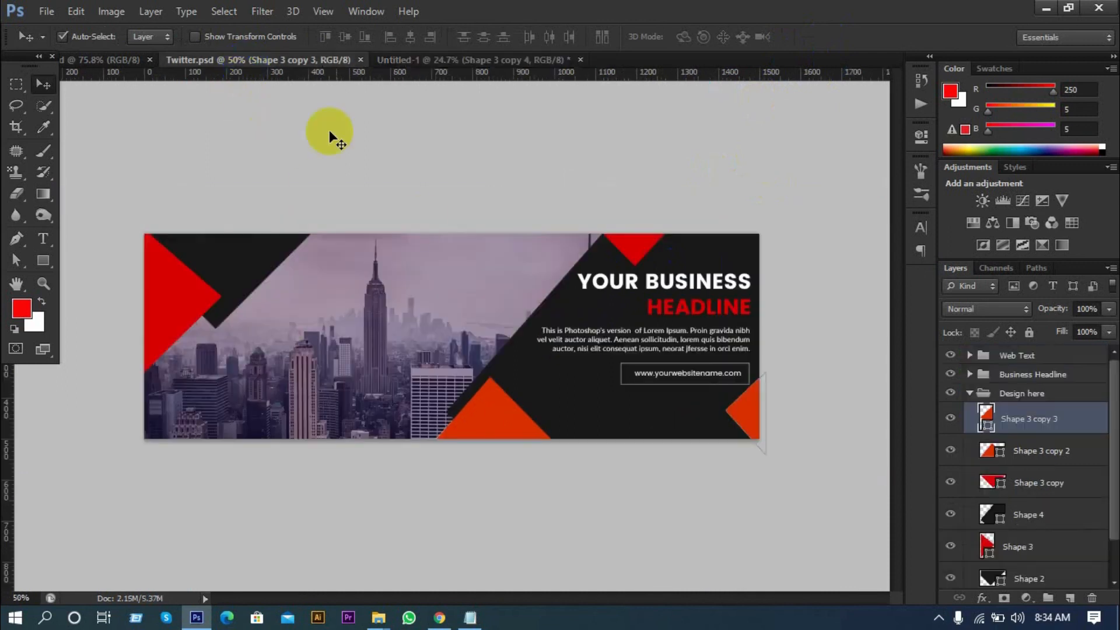
pyautogui.click(180, 270)
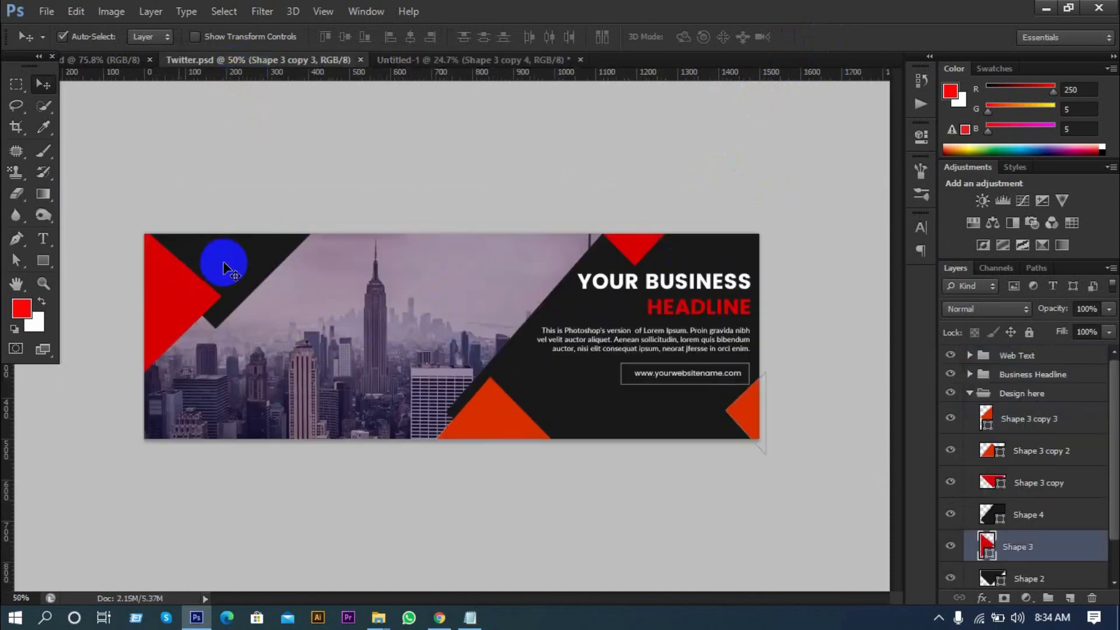
pyautogui.moveTo(379, 79); pyautogui.dragTo(285, 280)
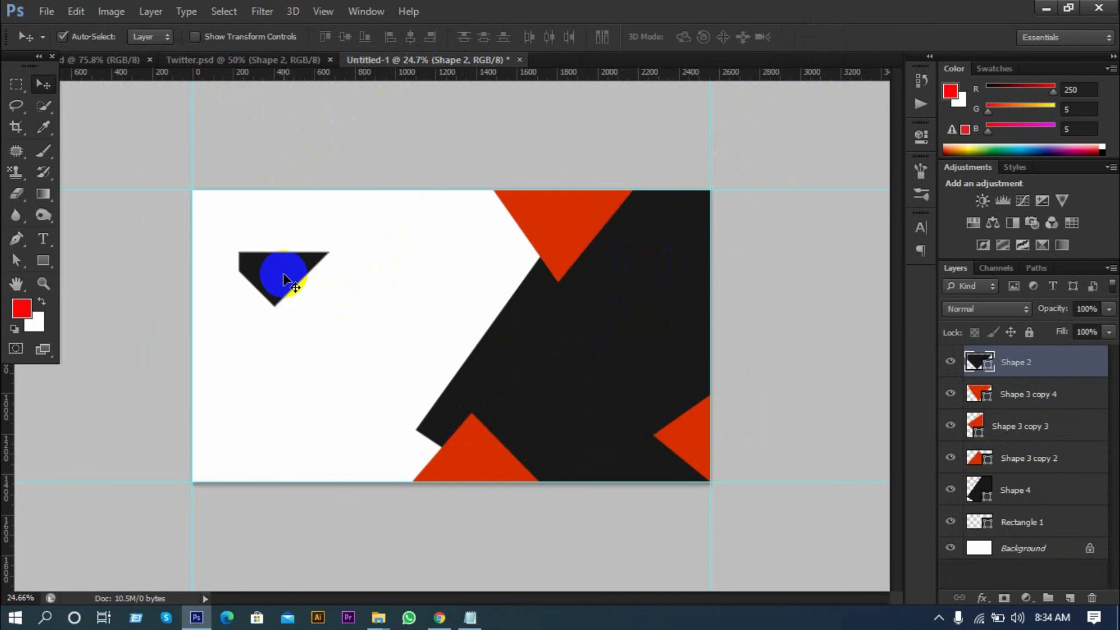
pyautogui.click(307, 63)
pyautogui.click(168, 318)
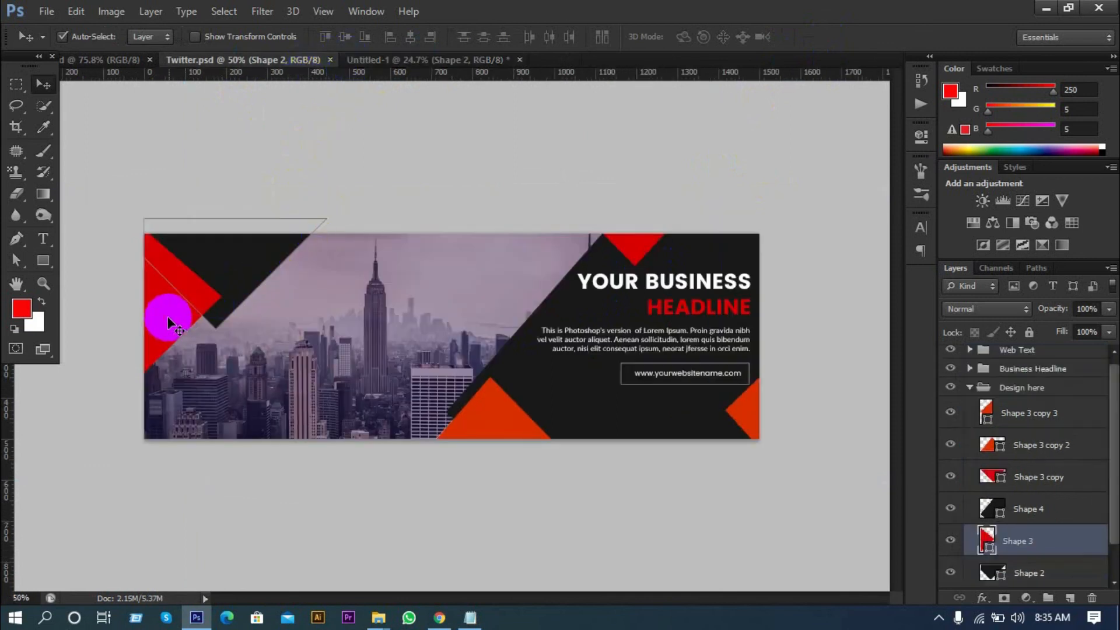
pyautogui.moveTo(168, 322); pyautogui.dragTo(256, 307)
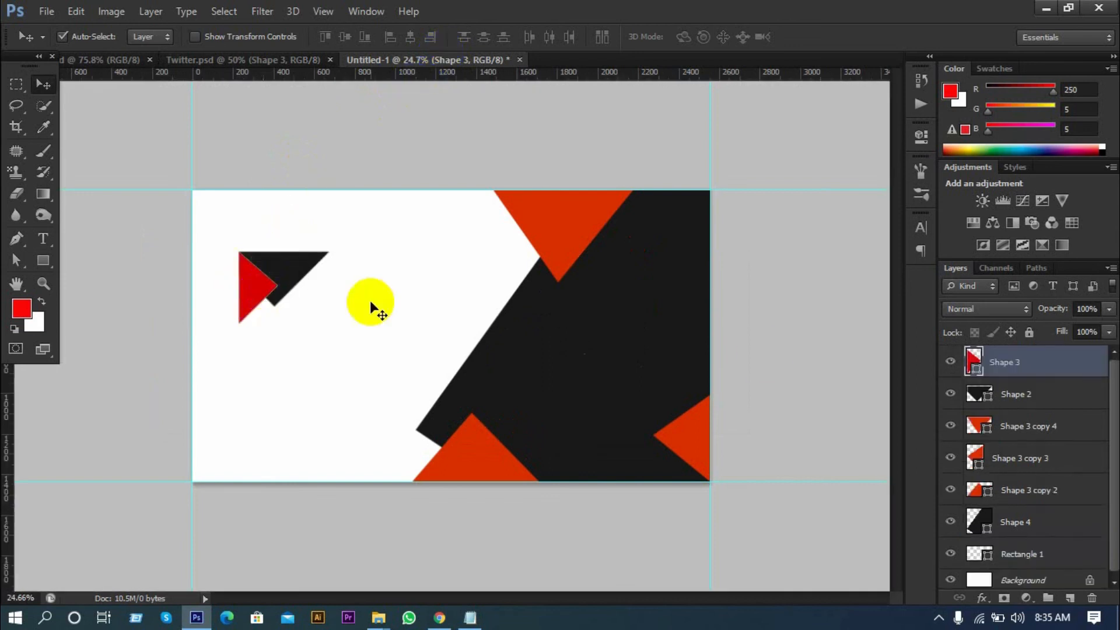
# - Move the red triangle and dark corner shape together into the canvas's upper-left corner and scale them to about 182%
pyautogui.keyDown('shift'); pyautogui.click(960, 392); pyautogui.keyUp('shift')
pyautogui.click(278, 267)
pyautogui.moveTo(279, 267); pyautogui.dragTo(236, 216)
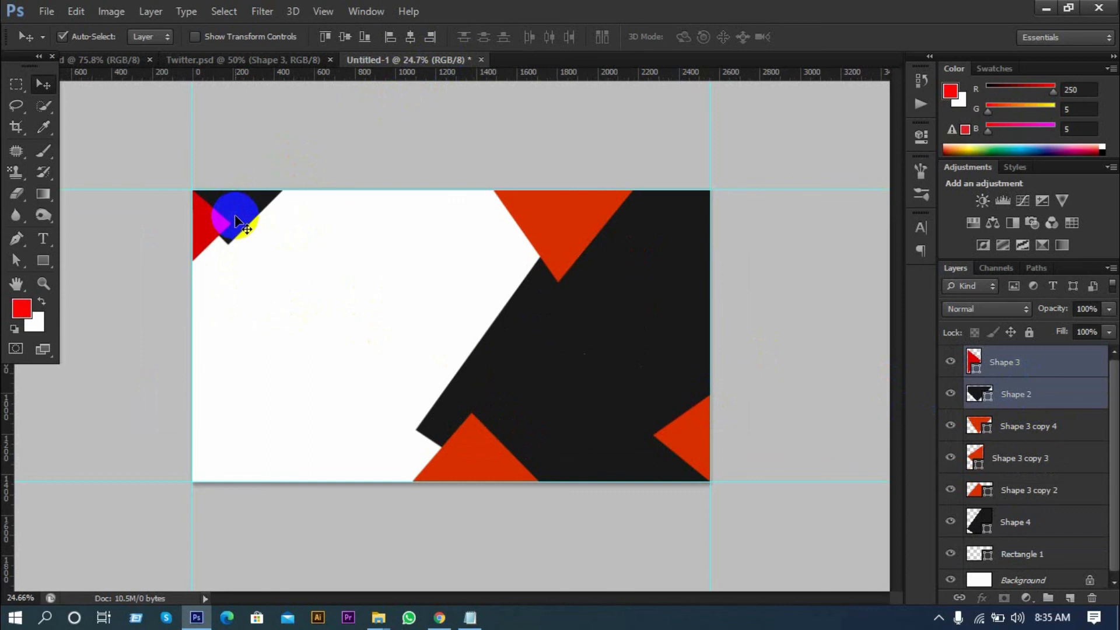
pyautogui.hotkey('ctrl', 't')
pyautogui.moveTo(283, 264); pyautogui.dragTo(354, 326)
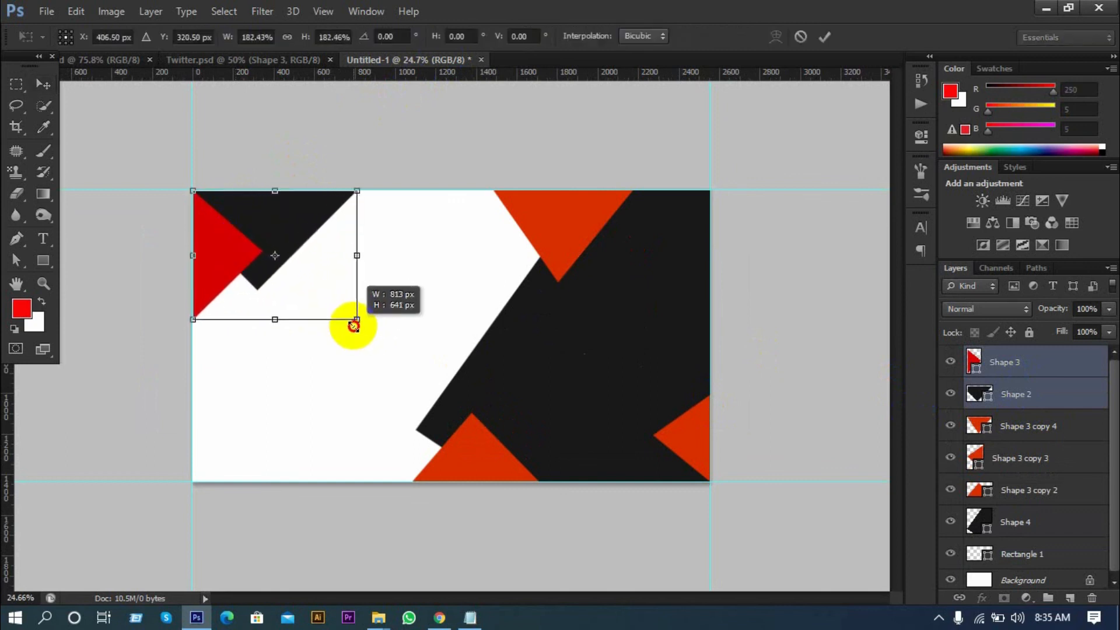
pyautogui.click(824, 36)
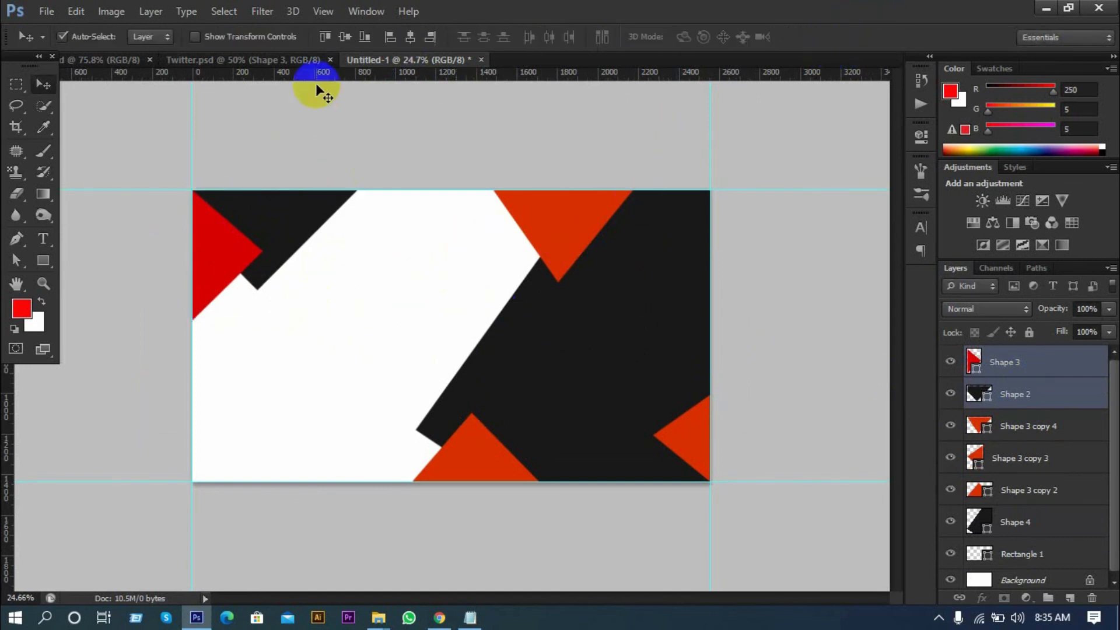
pyautogui.click(278, 61)
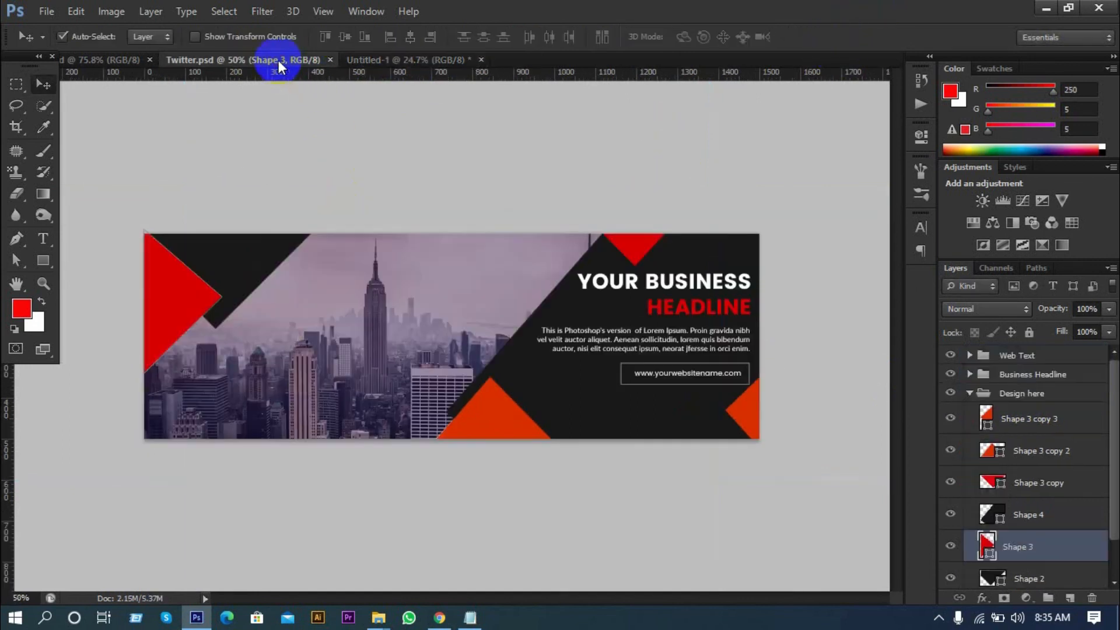
pyautogui.click(365, 58)
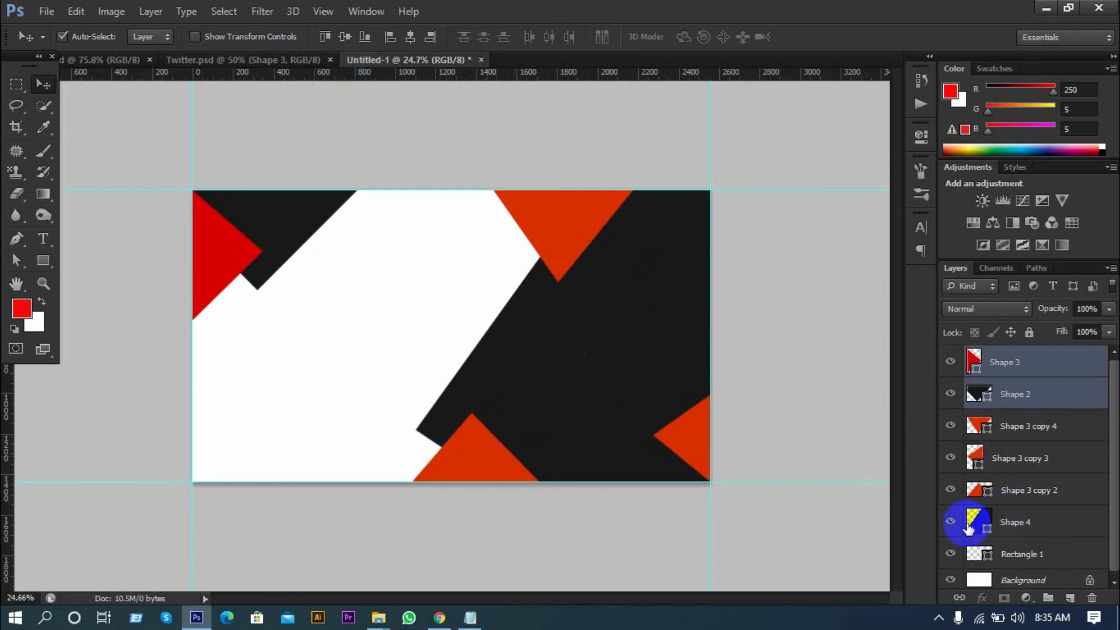
# - Delete the Background layer so that the rectangle is the lowest layer
pyautogui.click(1016, 578)
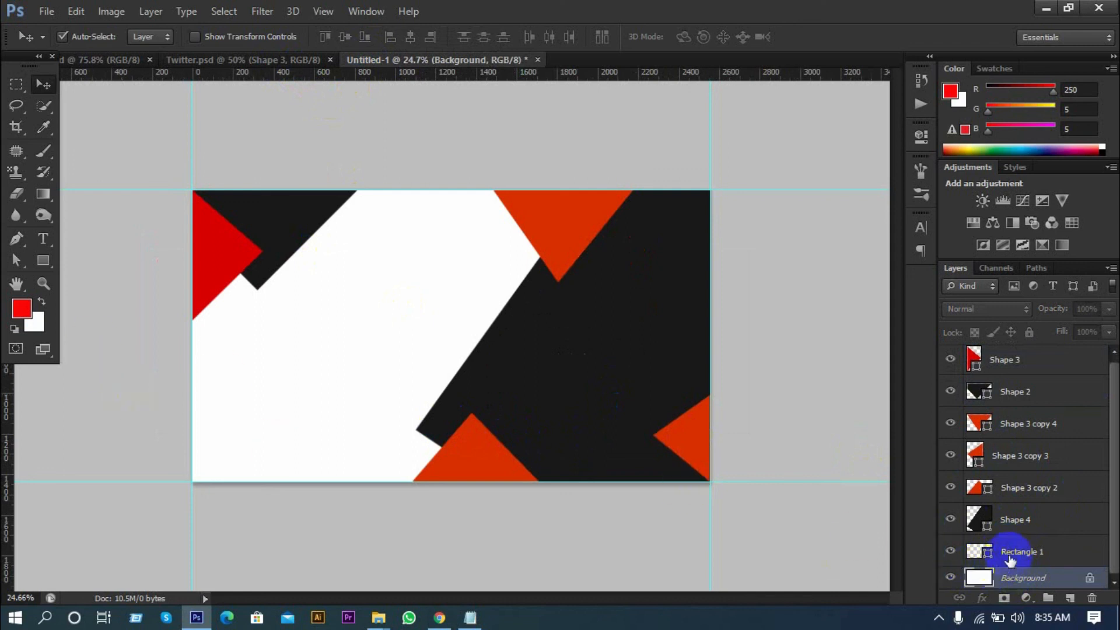
pyautogui.click(1010, 557)
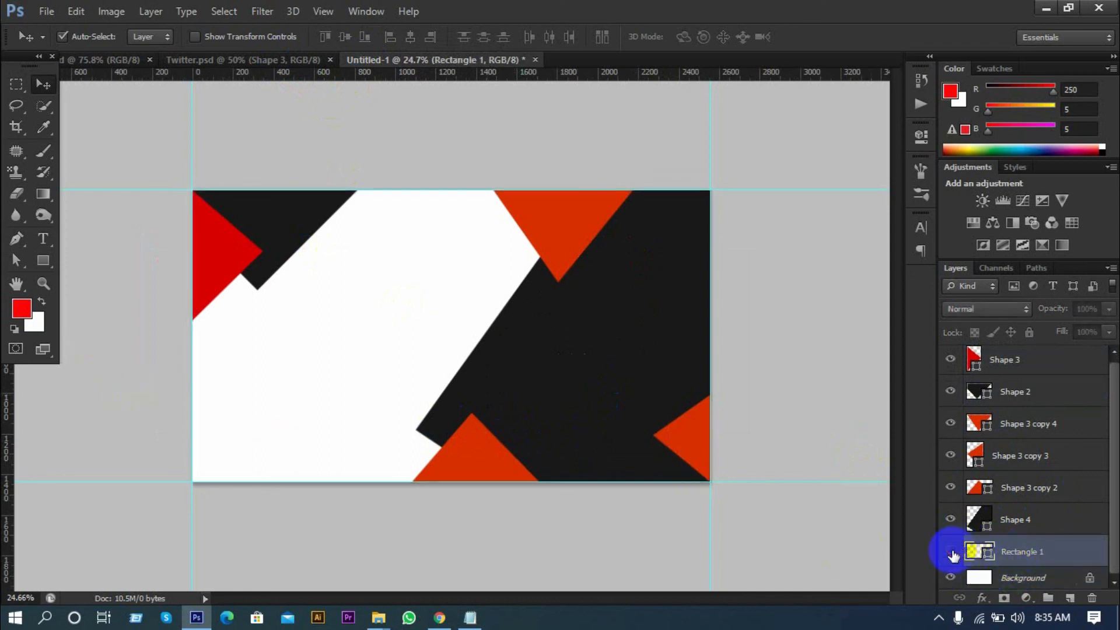
pyautogui.click(950, 552)
pyautogui.click(1020, 578)
pyautogui.click(951, 551)
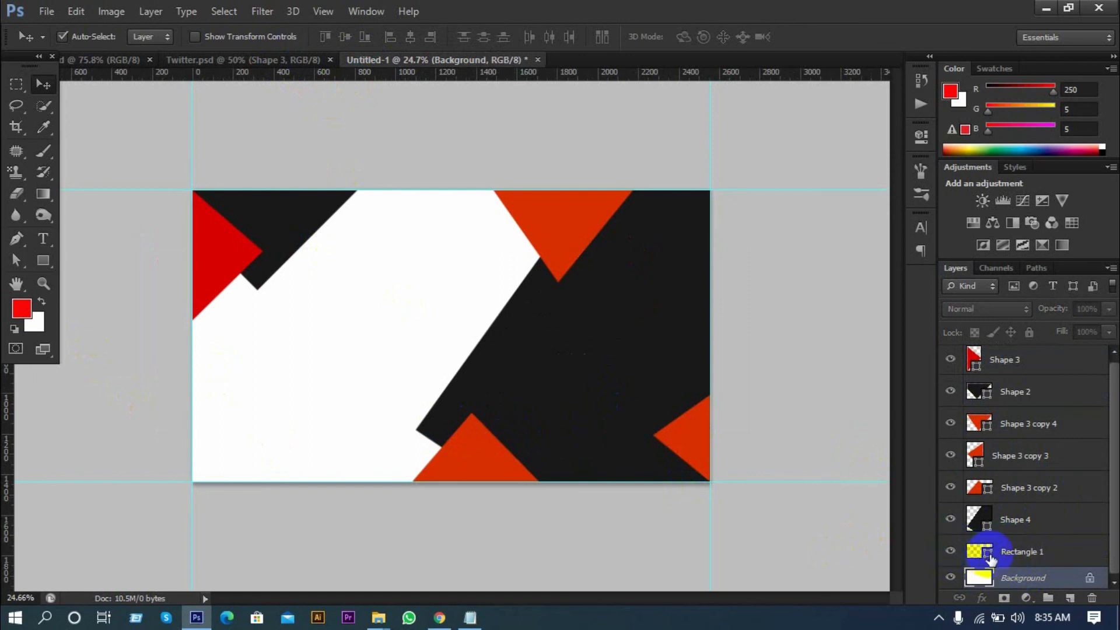
pyautogui.press('Delete')
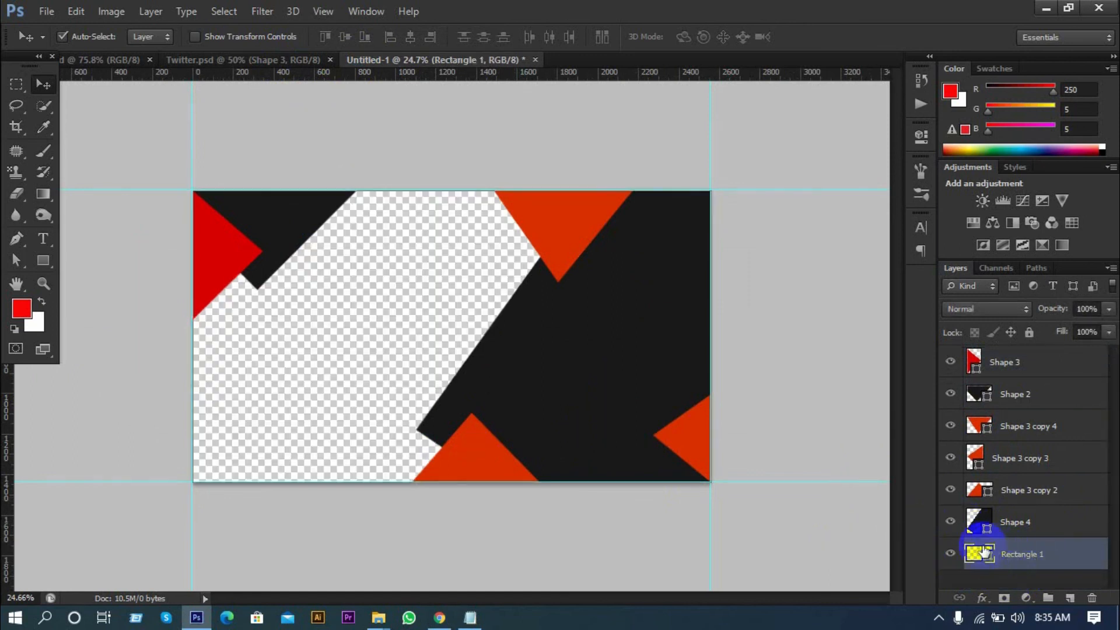
# - Give the full-canvas rectangle a white fill and no stroke
pyautogui.click(39, 260)
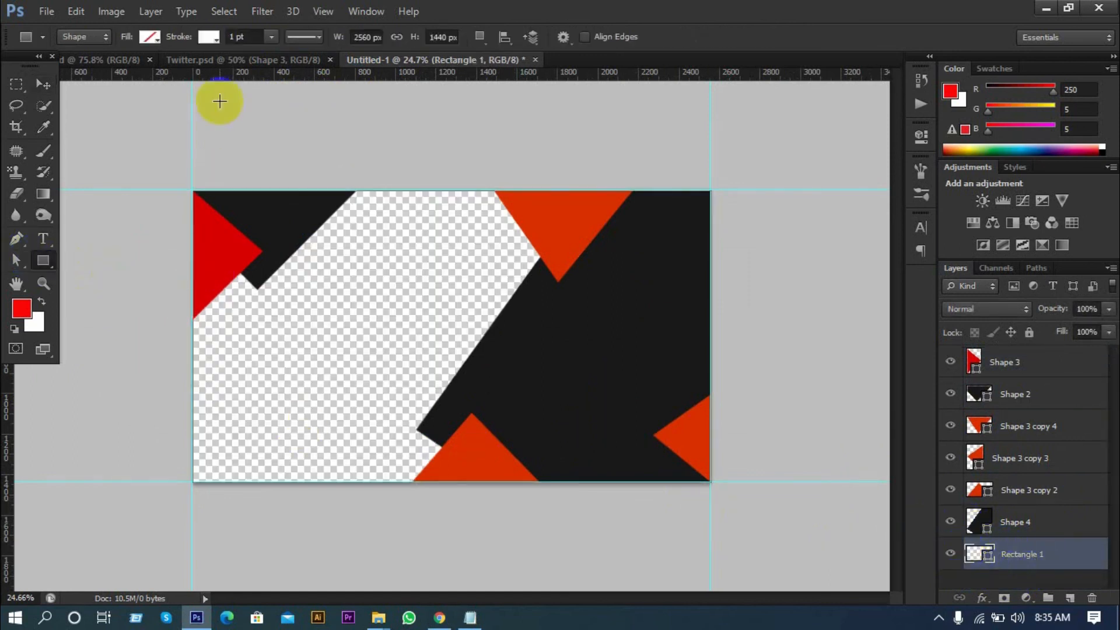
pyautogui.click(208, 38)
pyautogui.click(137, 69)
pyautogui.click(149, 36)
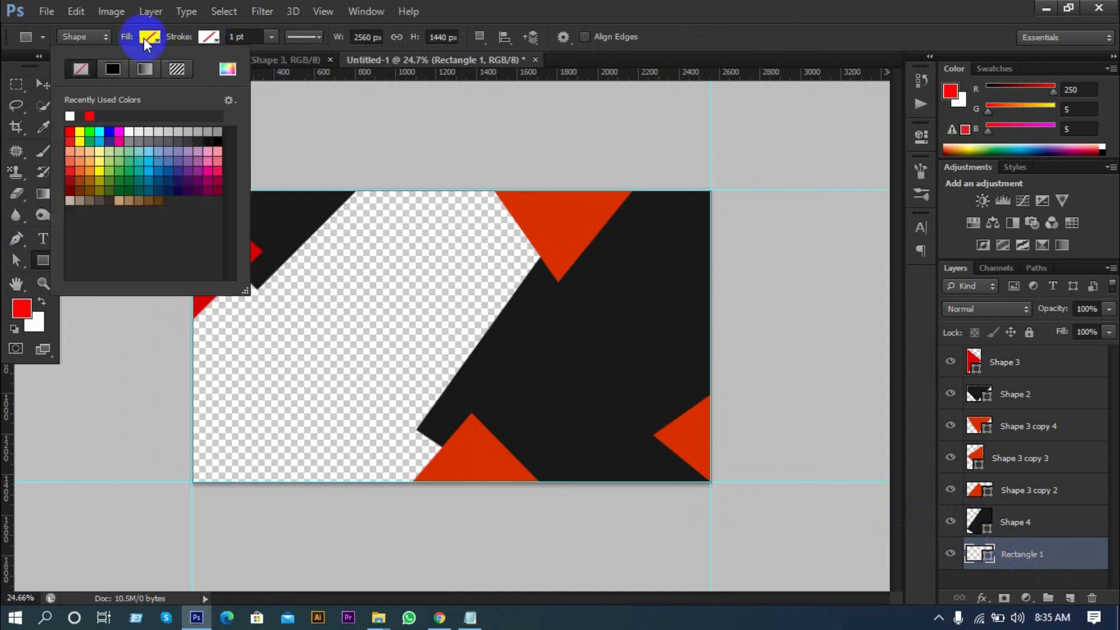
pyautogui.click(70, 115)
pyautogui.click(548, 7)
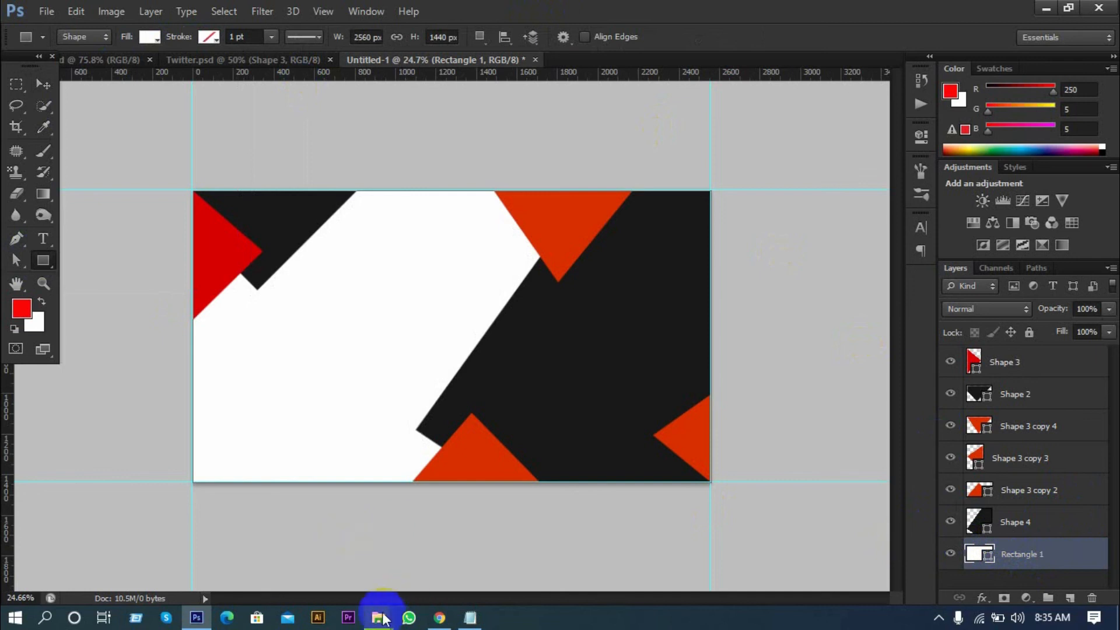
# - Place the New York skyline photo directly above the white rectangle, enlarged to about 761% to fill the area beside the dark shape
pyautogui.moveTo(378, 612)
pyautogui.click(396, 567)
pyautogui.moveTo(446, 419); pyautogui.dragTo(229, 526)
pyautogui.moveTo(348, 379); pyautogui.dragTo(398, 395)
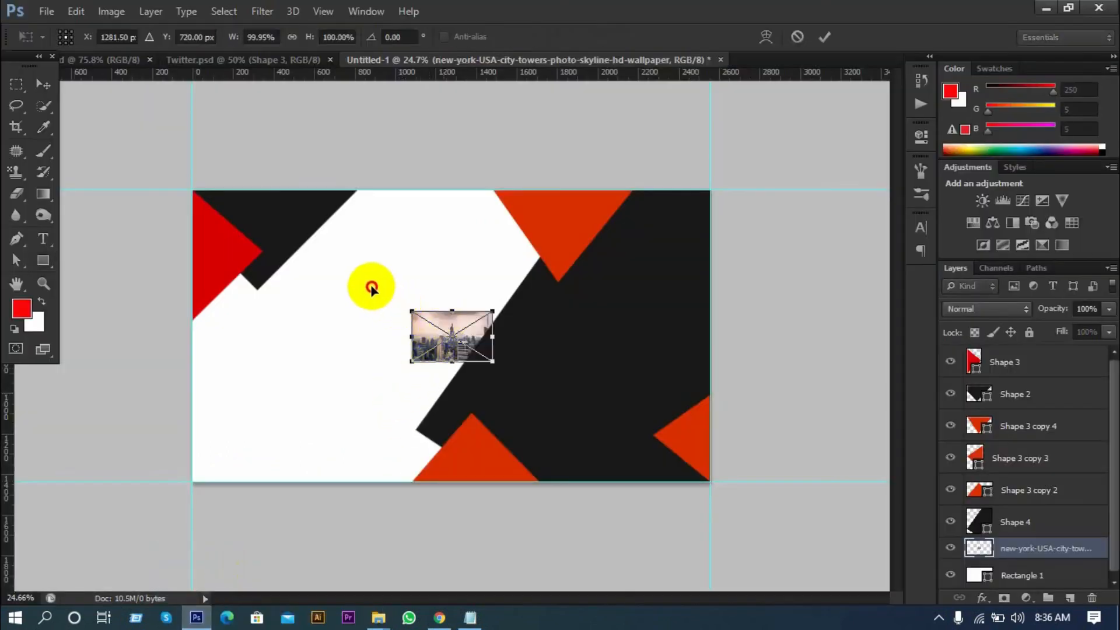
pyautogui.moveTo(437, 317); pyautogui.dragTo(359, 275)
pyautogui.moveTo(416, 319); pyautogui.dragTo(685, 488)
pyautogui.moveTo(394, 278); pyautogui.dragTo(395, 279)
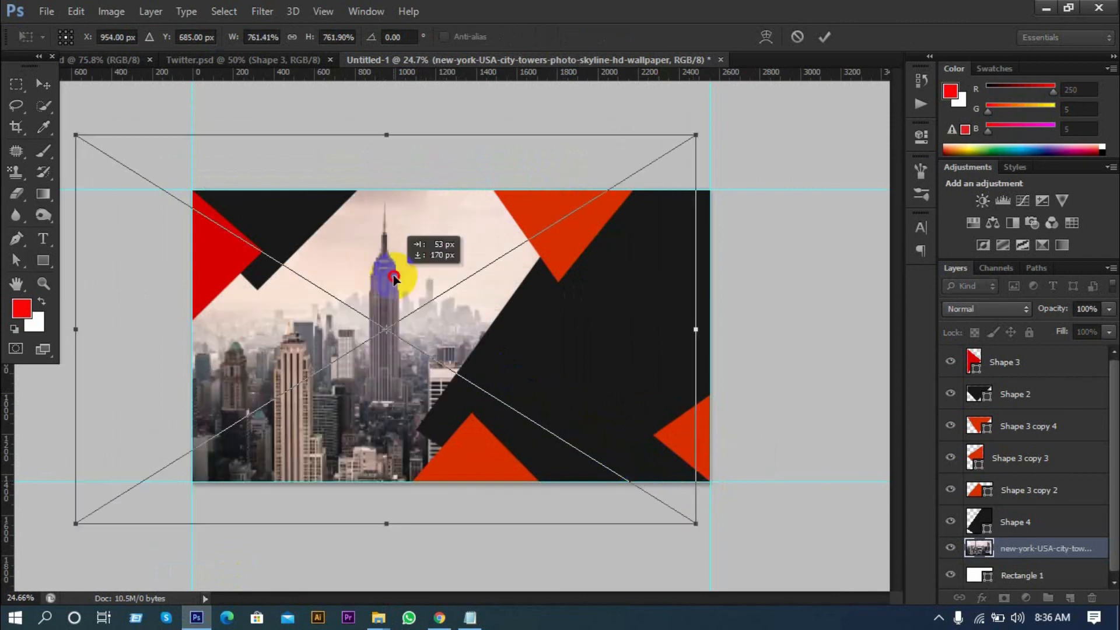
pyautogui.click(825, 37)
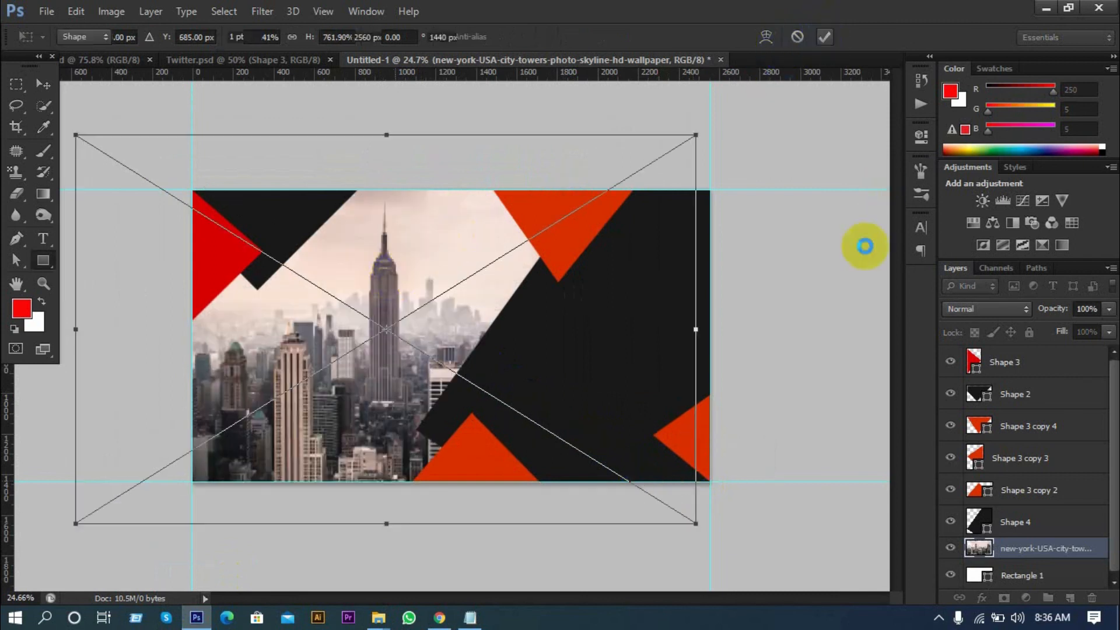
# - Clip the New York skyline photo to the white rectangle with a clipping mask
pyautogui.rightClick(1055, 551)
pyautogui.click(787, 253)
pyautogui.scroll(-2, 515, 339)
pyautogui.scroll(2, 550, 407)
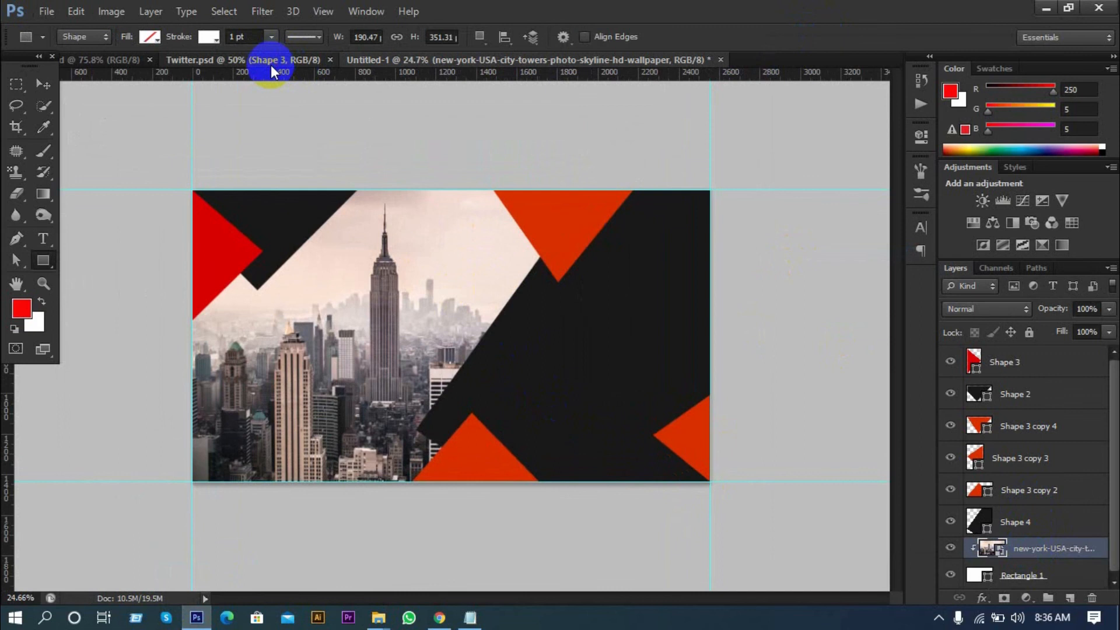
# - Copy the Web Text and Business Headline groups from Twitter.psd into the YouTube document and move them above all other layers
pyautogui.click(271, 62)
pyautogui.click(42, 84)
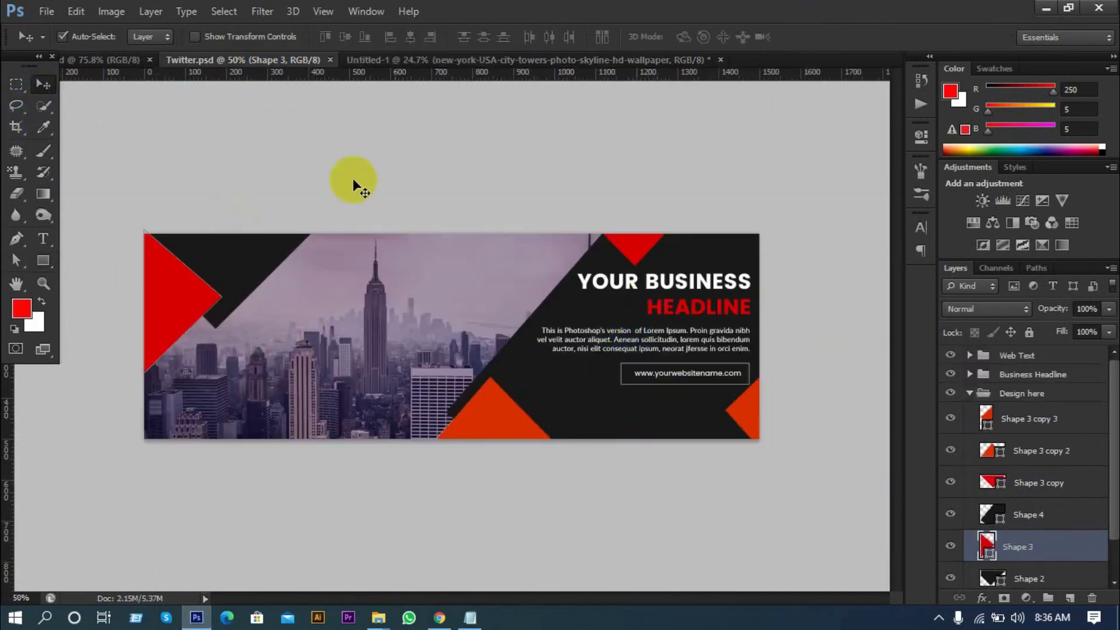
pyautogui.click(662, 285)
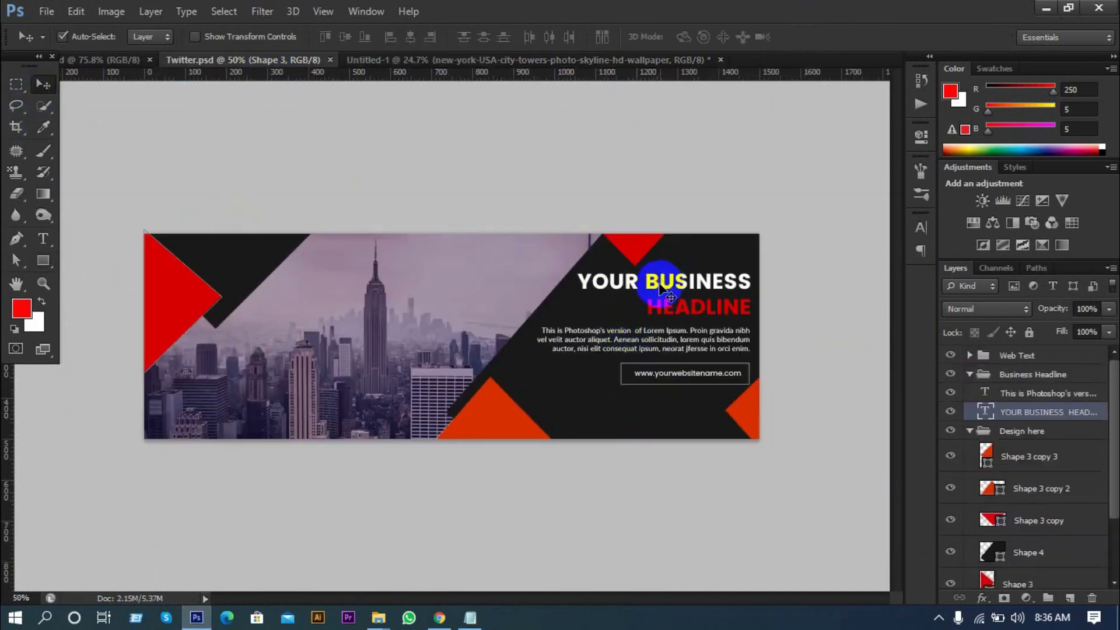
pyautogui.click(969, 430)
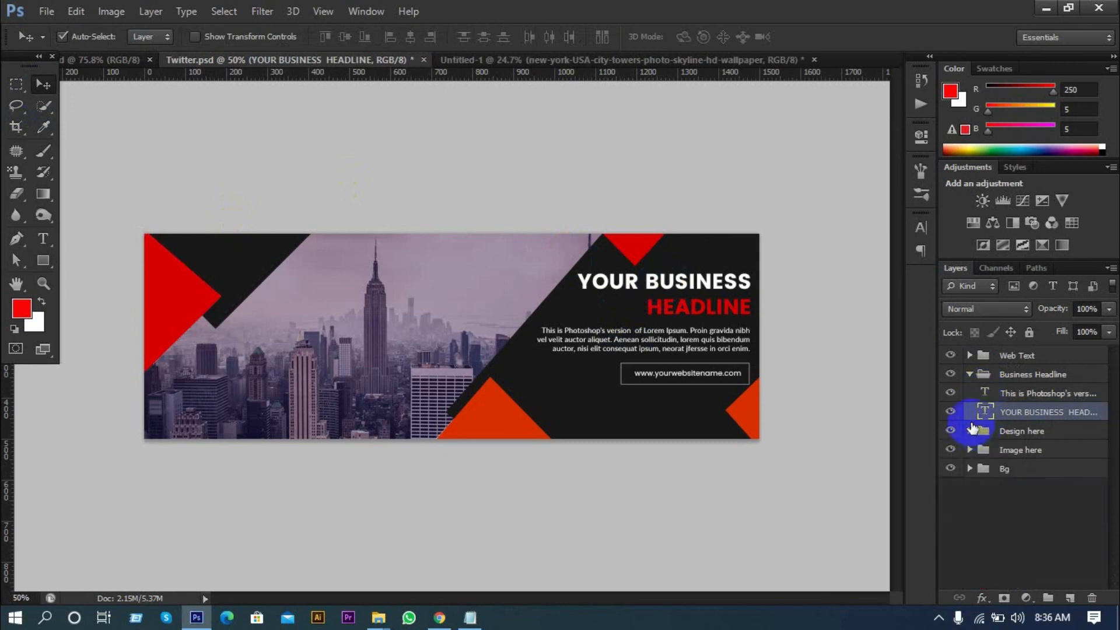
pyautogui.click(969, 373)
pyautogui.click(951, 374)
pyautogui.click(950, 375)
pyautogui.keyDown('shift'); pyautogui.click(1019, 356); pyautogui.keyUp('shift')
pyautogui.click(62, 36)
pyautogui.moveTo(680, 276); pyautogui.dragTo(602, 358)
pyautogui.moveTo(1062, 554); pyautogui.dragTo(1057, 353)
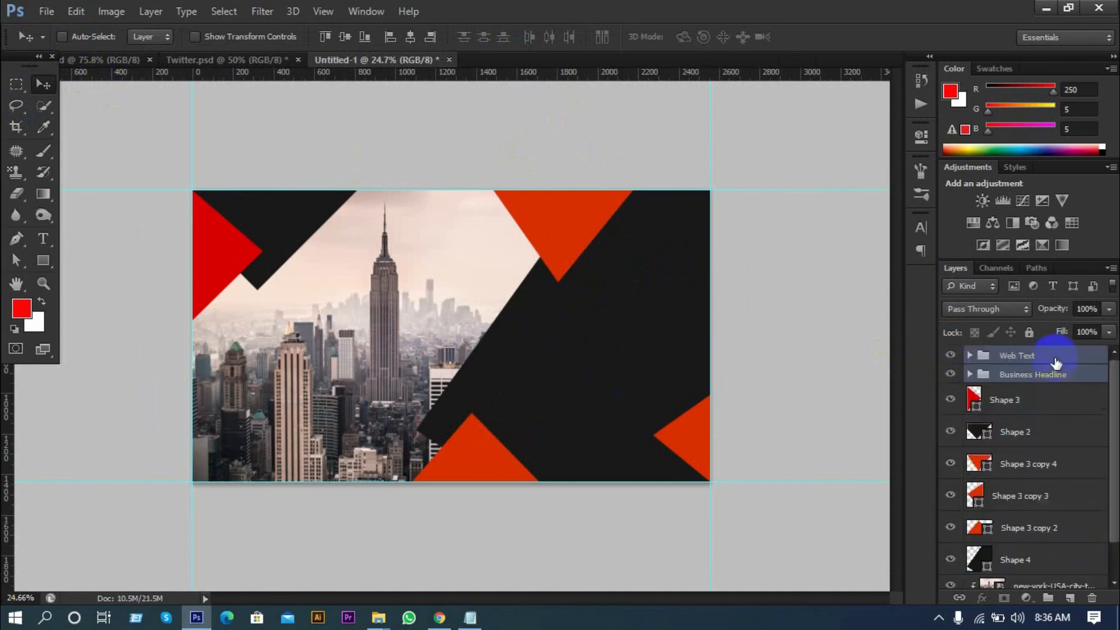
# - Move the headline and website text onto the dark shape near the canvas's right edge and enlarge them together to fill its width
pyautogui.moveTo(617, 359); pyautogui.dragTo(682, 308)
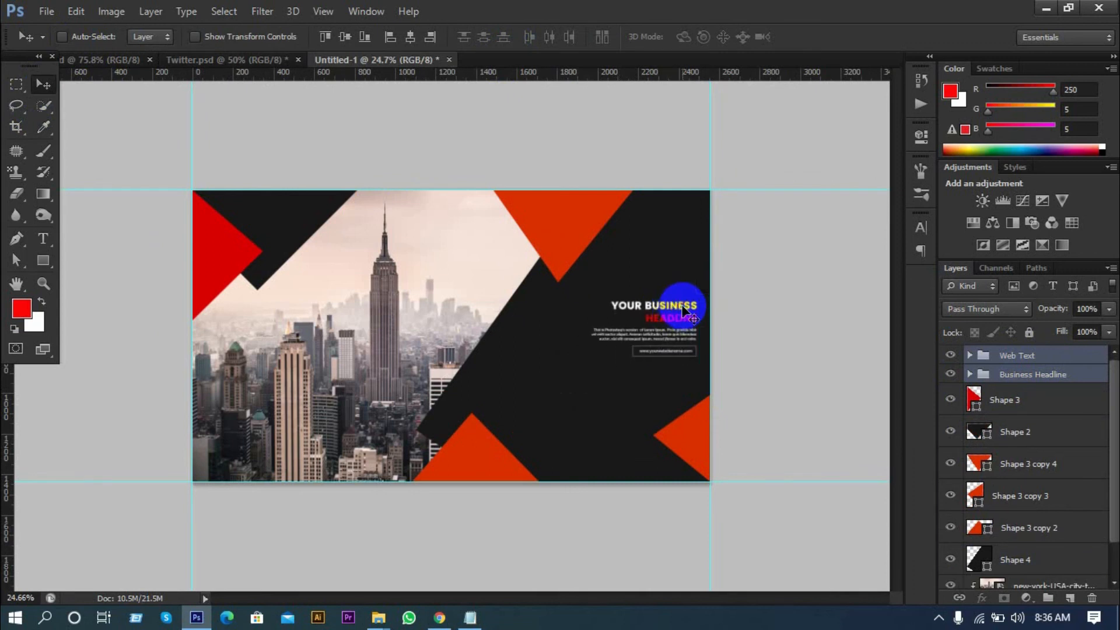
pyautogui.hotkey('ctrl', 't')
pyautogui.moveTo(549, 379); pyautogui.dragTo(497, 402)
pyautogui.click(823, 38)
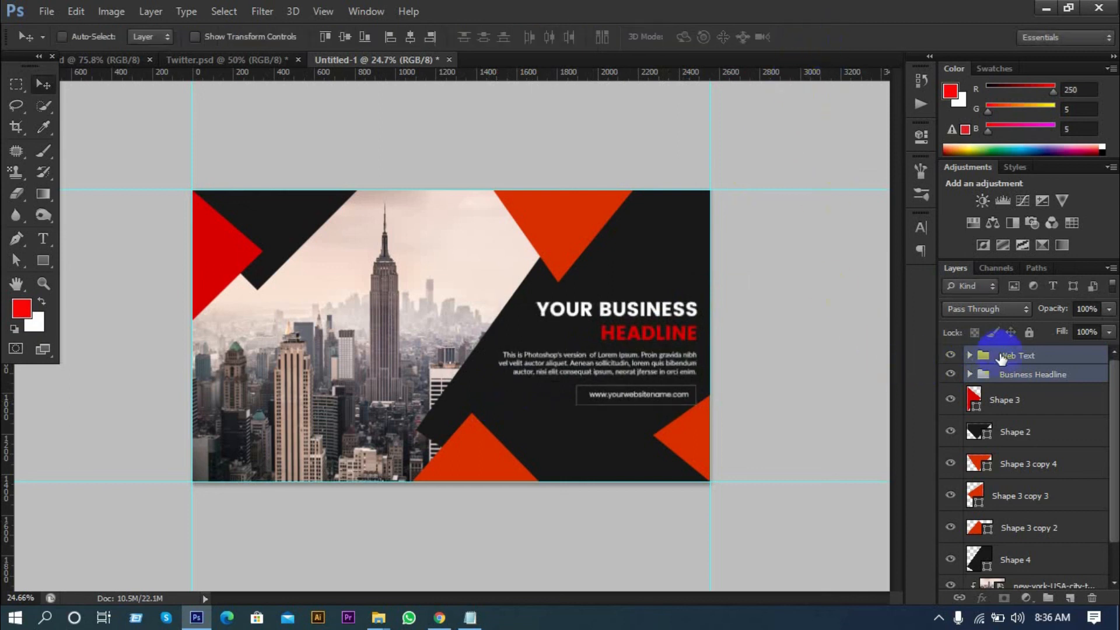
# - Nudge the Web Text and Business Headline groups slightly upward on the dark shape
pyautogui.hotkey('shift', 'Up')
pyautogui.hotkey('shift', 'Up')
pyautogui.hotkey('shift', 'Up')
pyautogui.hotkey('shift', 'Up')
pyautogui.hotkey('shift', 'Up')
pyautogui.hotkey('shift', 'Up')
pyautogui.click(407, 295)
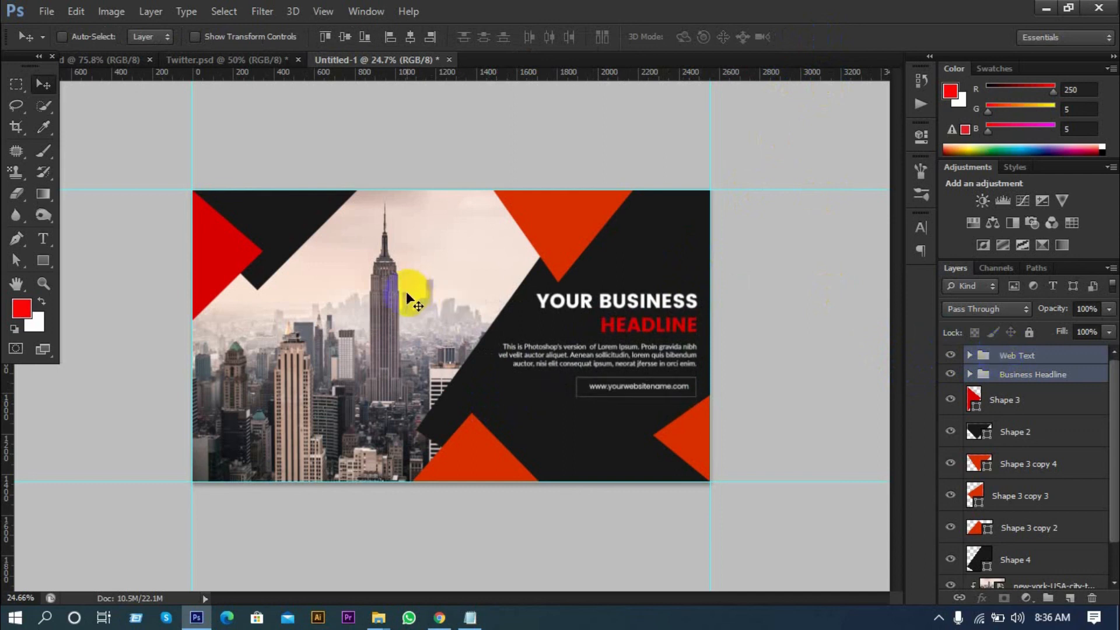
# - Remove the four guides along the canvas edges
pyautogui.moveTo(767, 189); pyautogui.dragTo(749, 22)
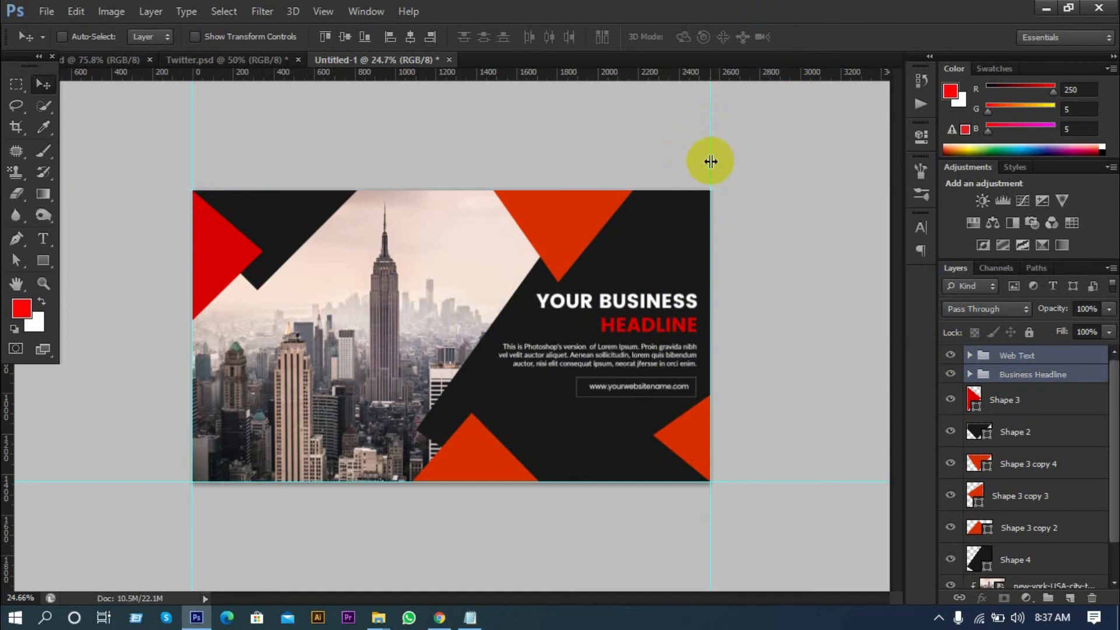
pyautogui.moveTo(710, 162); pyautogui.dragTo(793, 5)
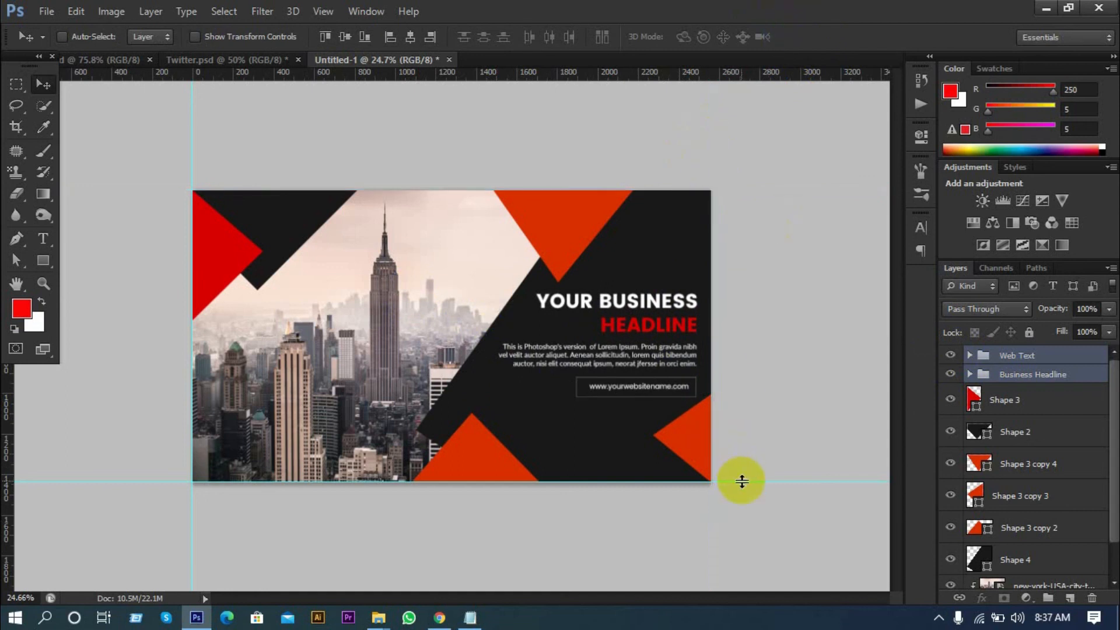
pyautogui.moveTo(741, 480); pyautogui.dragTo(742, 610)
pyautogui.moveTo(191, 147); pyautogui.dragTo(2, 115)
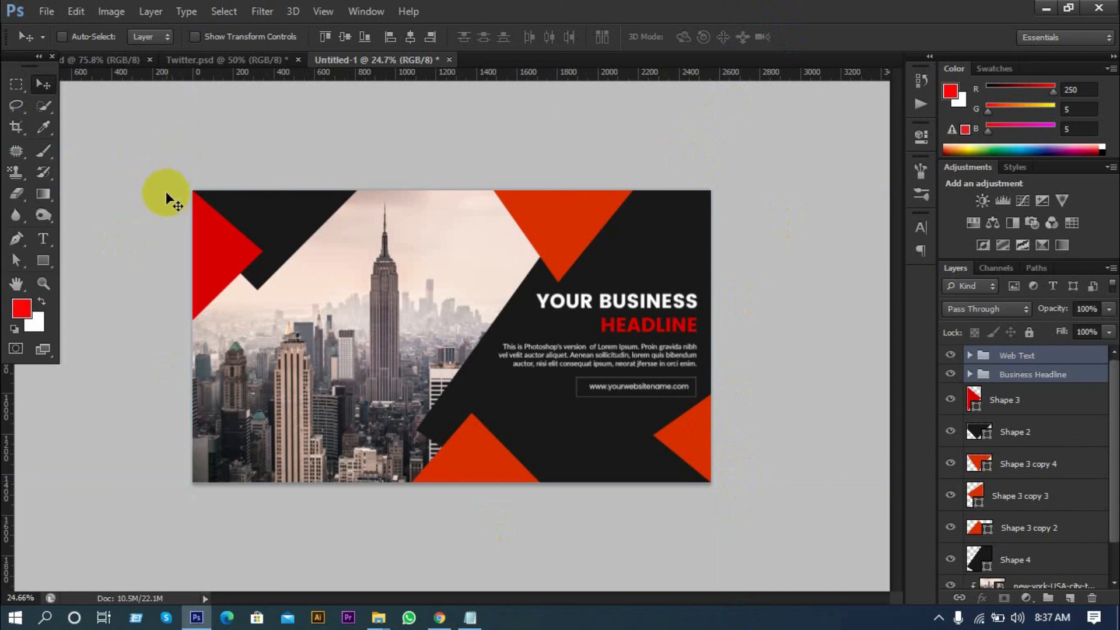
pyautogui.scroll(-3, 220, 212)
pyautogui.scroll(1, 333, 275)
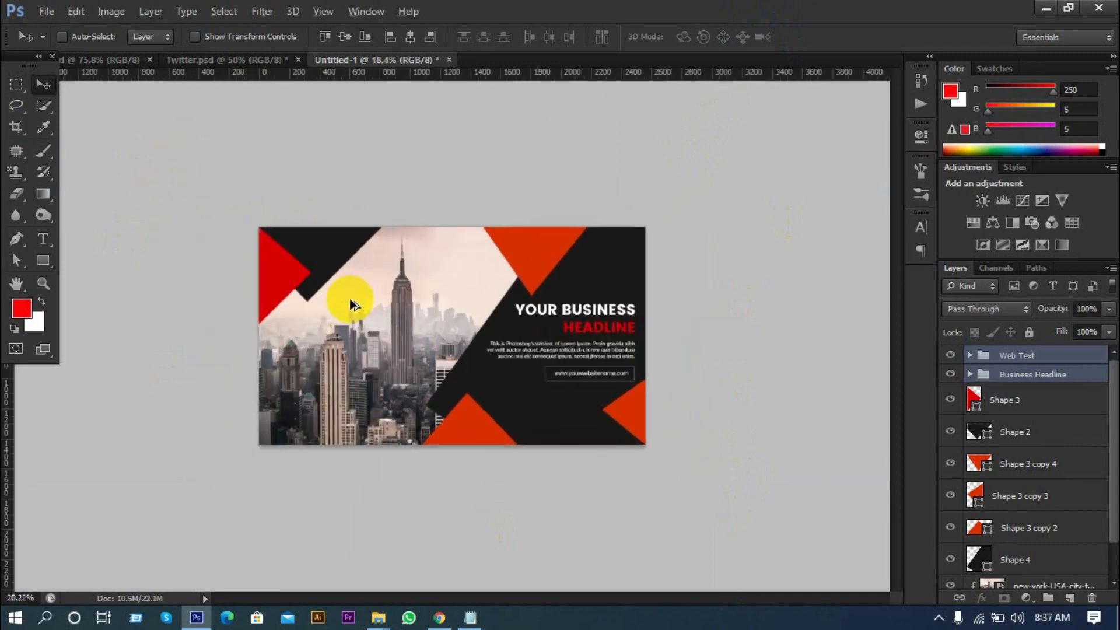
pyautogui.scroll(2, 356, 303)
pyautogui.press('alt')
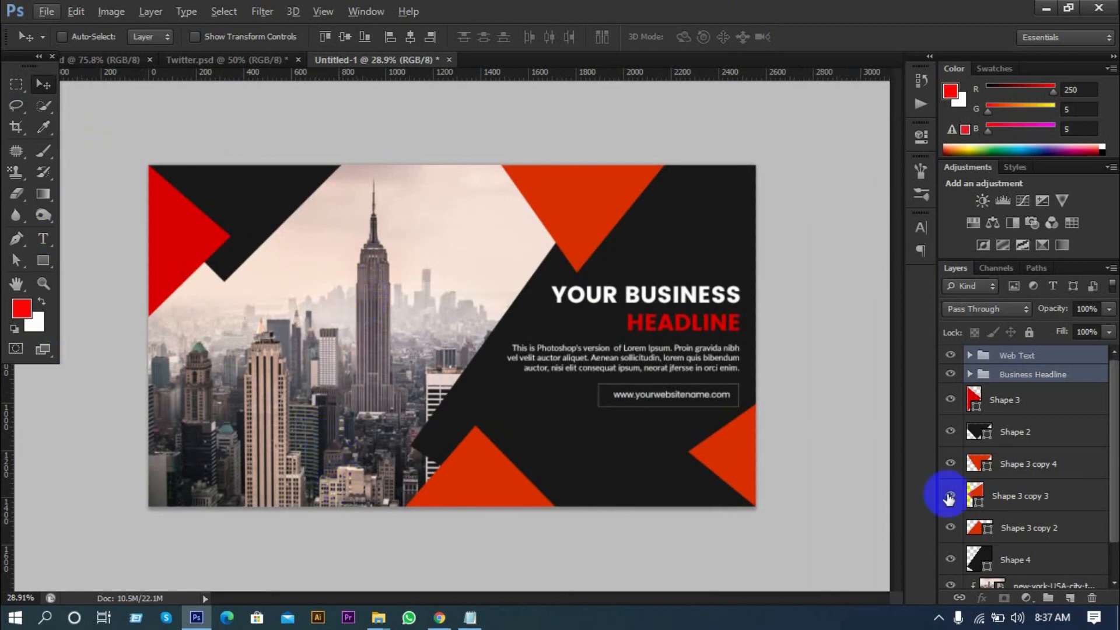
# - Group all the triangle and dark shape layers, from Shape 3 down to Shape 4
pyautogui.click(1025, 413)
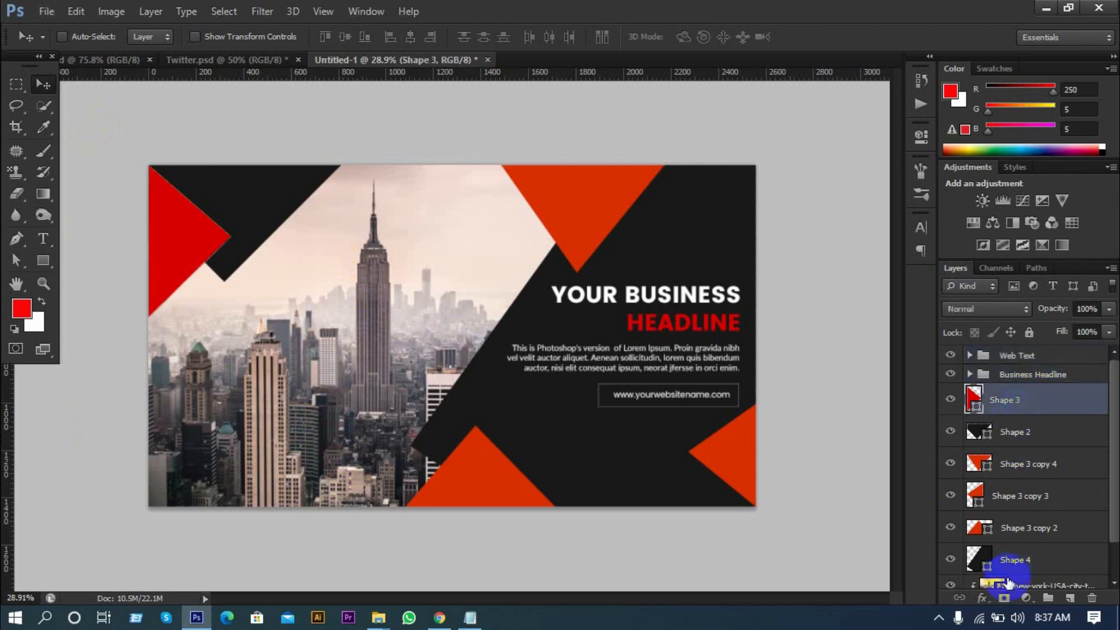
pyautogui.scroll(-1, 1024, 537)
pyautogui.scroll(-1, 1042, 532)
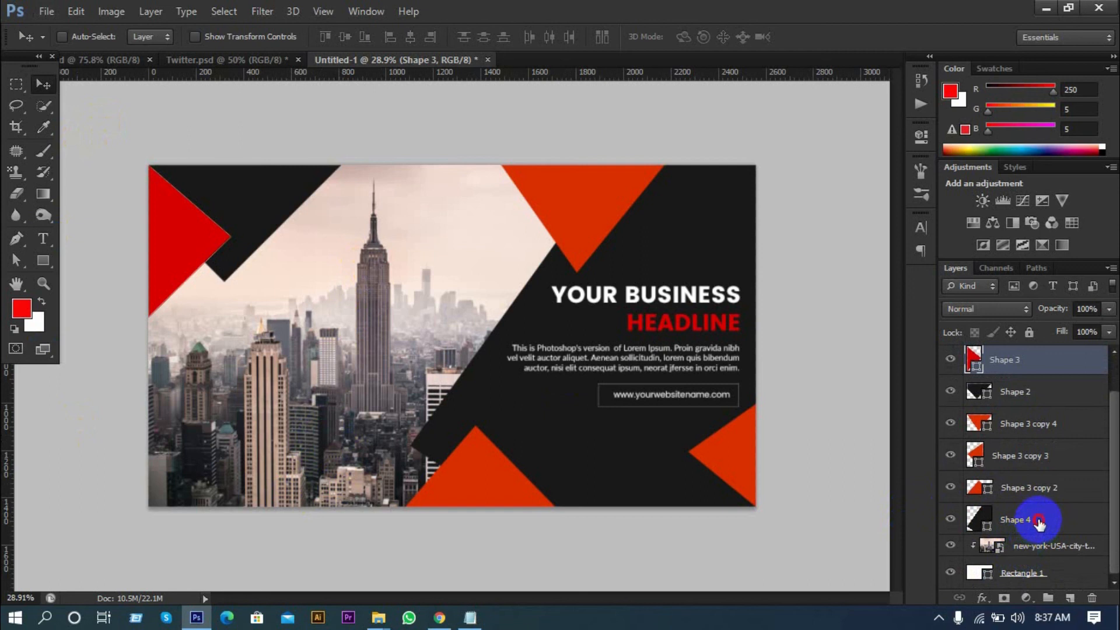
pyautogui.keyDown('shift'); pyautogui.click(1039, 520); pyautogui.keyUp('shift')
pyautogui.hotkey('ctrl', 'g')
pyautogui.click(950, 392)
pyautogui.click(950, 393)
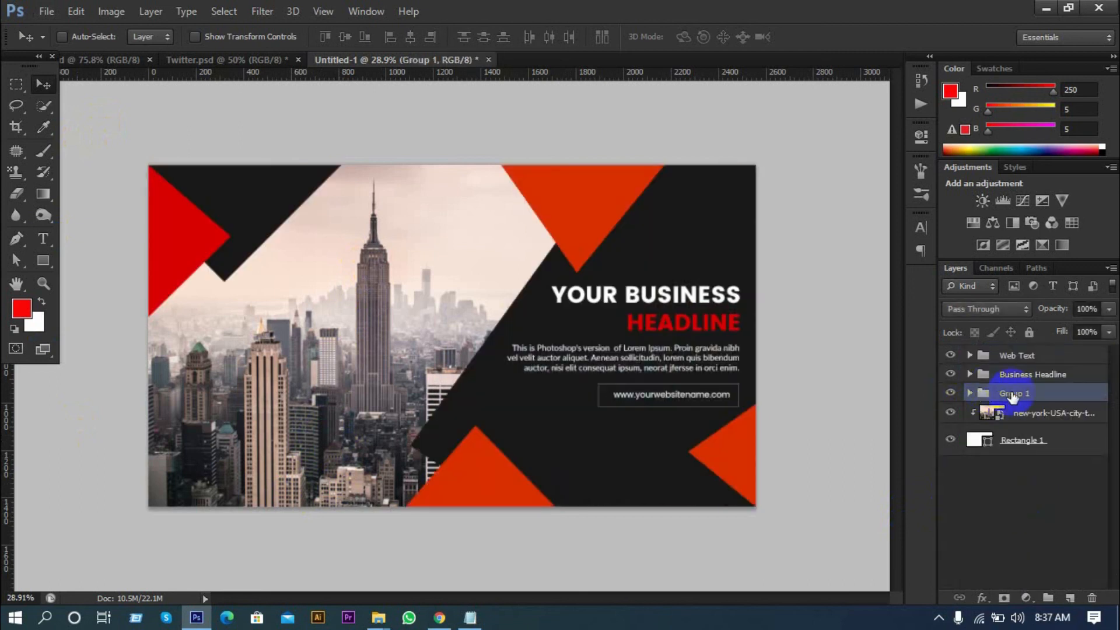
# - Duplicate the white rectangle layer and group the duplicate with the skyline photo clipped to it
pyautogui.click(1041, 416)
pyautogui.click(1035, 439)
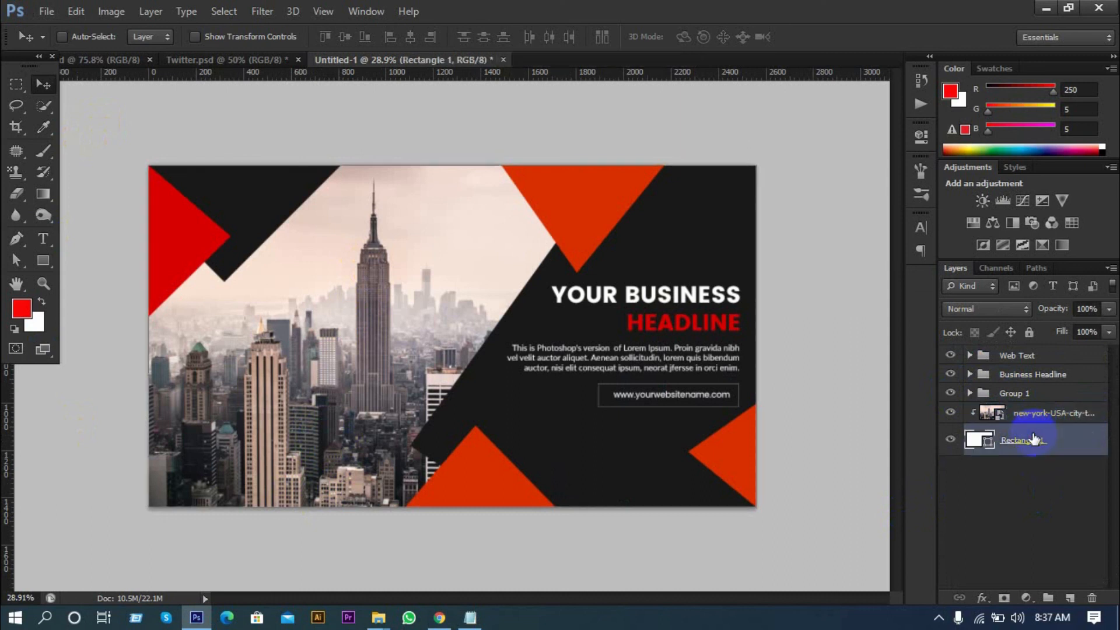
pyautogui.hotkey('ctrl', 'j')
pyautogui.keyDown('shift'); pyautogui.click(1047, 415); pyautogui.keyUp('shift')
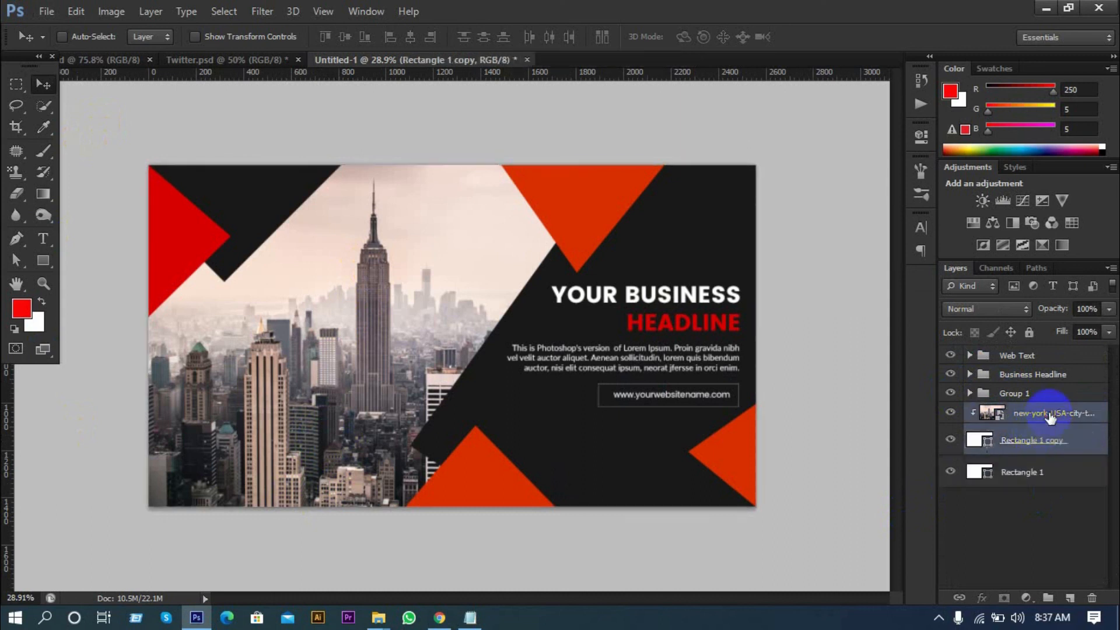
pyautogui.hotkey('ctrl', 'g')
# - Put the remaining white rectangle into its own group named "Bg"
pyautogui.click(1015, 441)
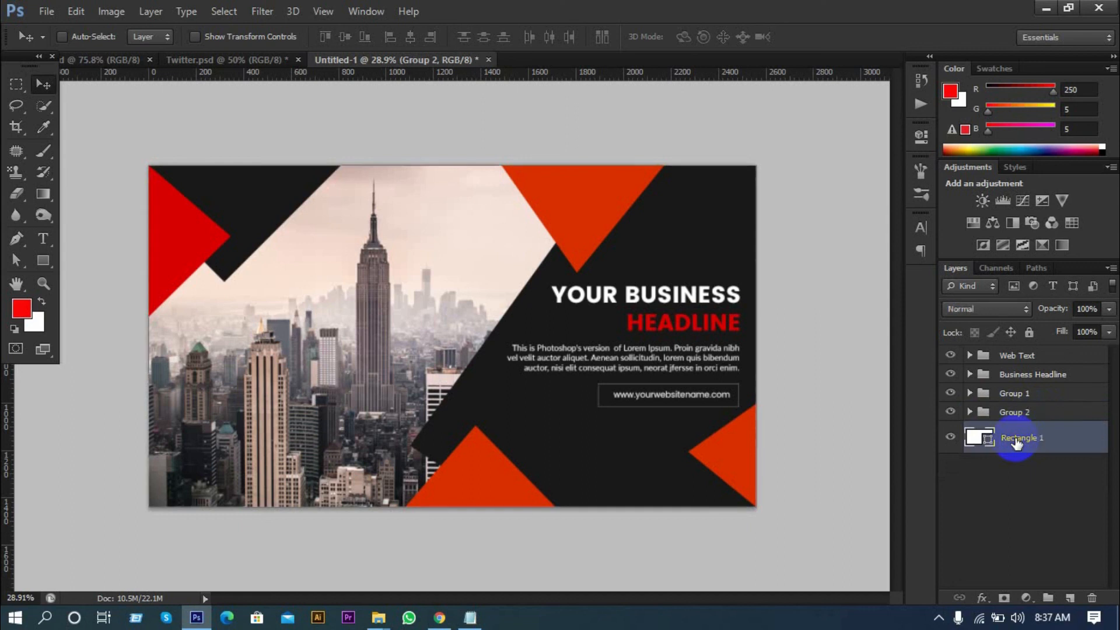
pyautogui.hotkey('ctrl', 'g')
pyautogui.doubleClick(1016, 430)
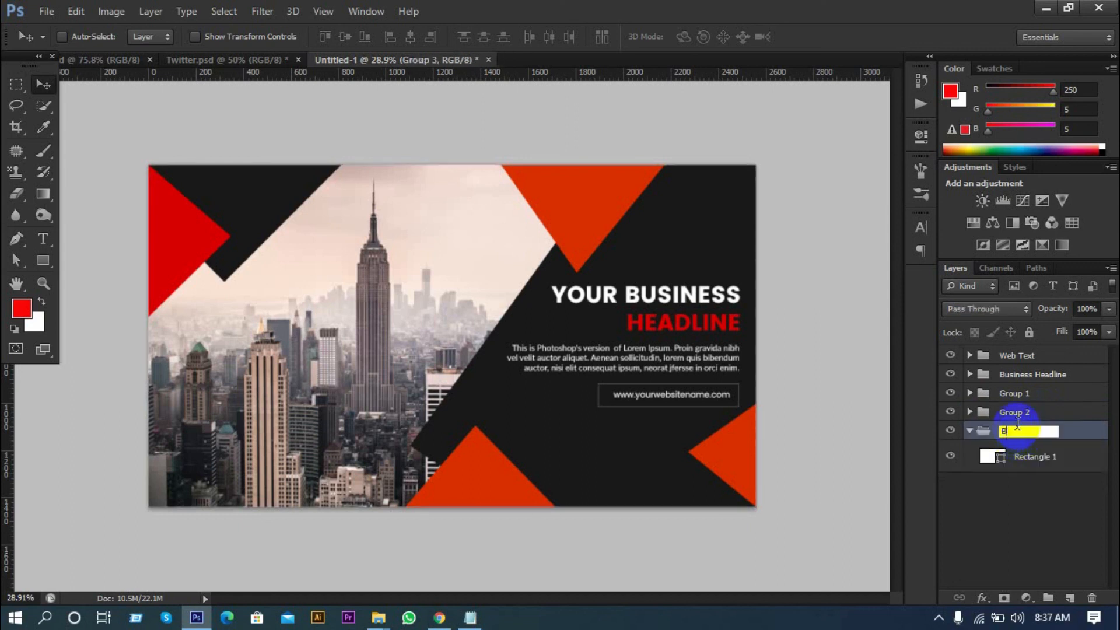
pyautogui.write('Bg')
pyautogui.click(969, 431)
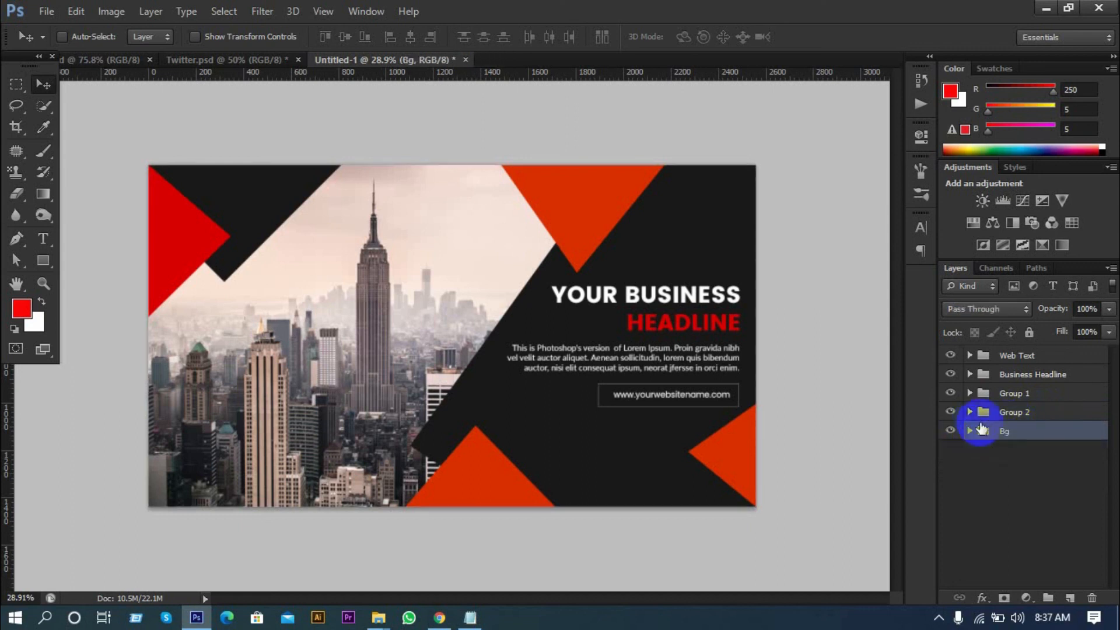
# - Rename the skyline photo's group "Image here" and the shapes' group "Design"
pyautogui.click(994, 413)
pyautogui.doubleClick(1008, 415)
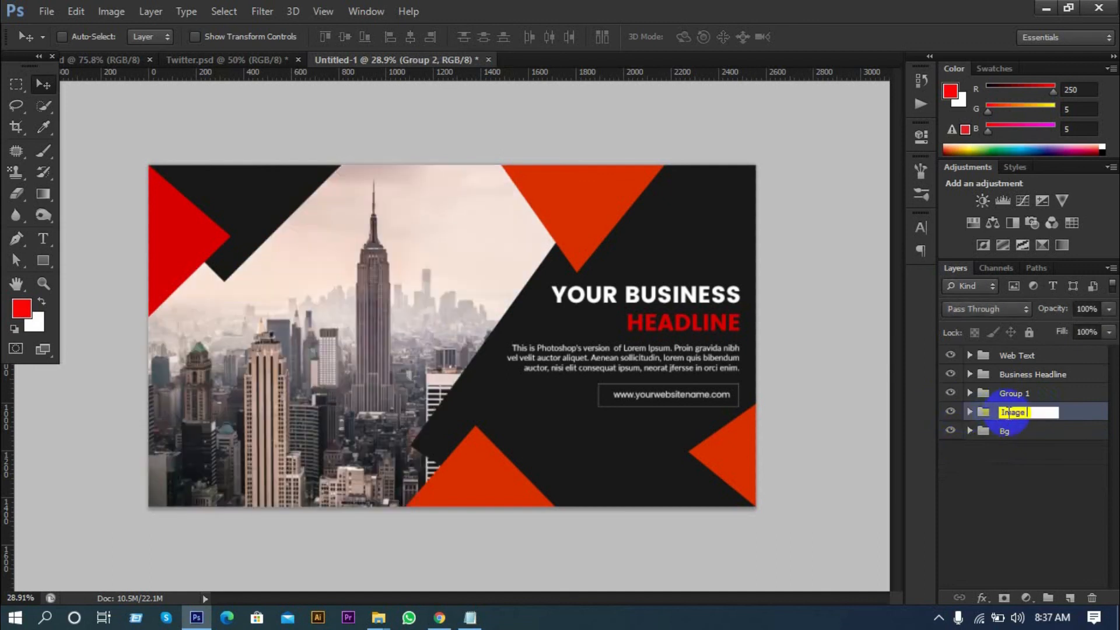
pyautogui.click(1029, 398)
pyautogui.click(950, 393)
pyautogui.click(950, 393)
pyautogui.doubleClick(1014, 393)
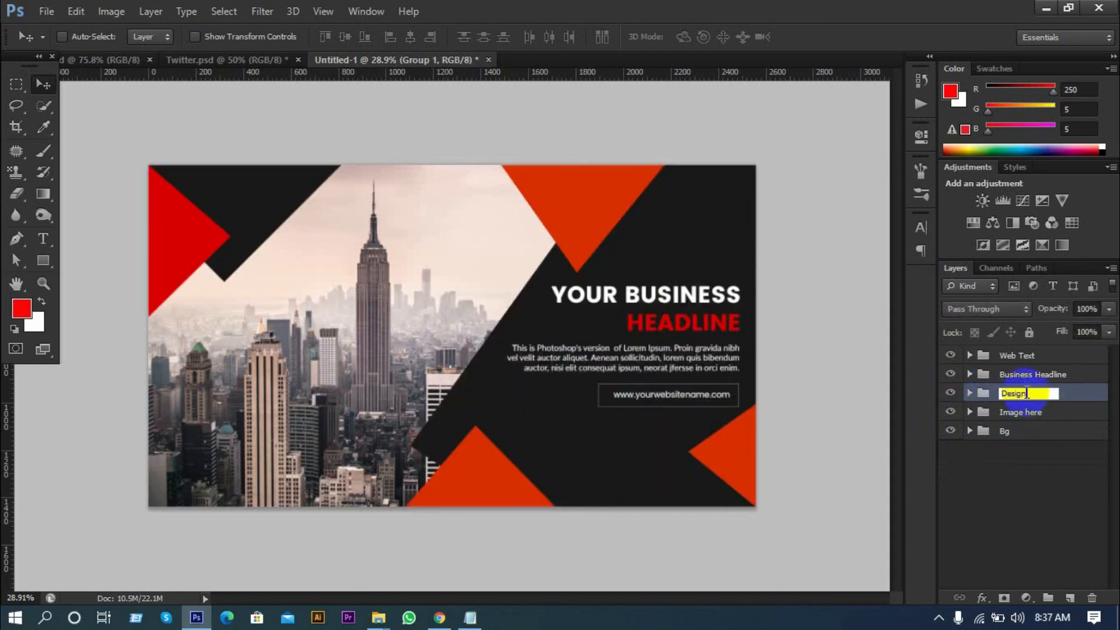
pyautogui.click(1031, 470)
# - Save the YouTube cover as a layered Photoshop file named "Youtube" in the "Social Medeia Cover Design" folder
pyautogui.scroll(-1, 450, 375)
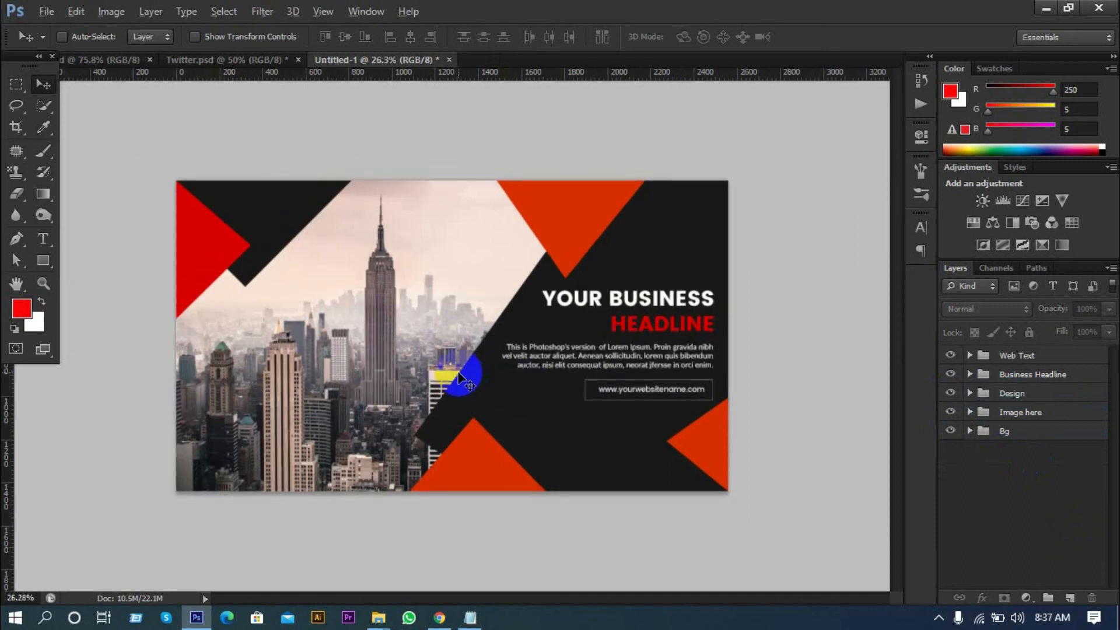
pyautogui.click(47, 8)
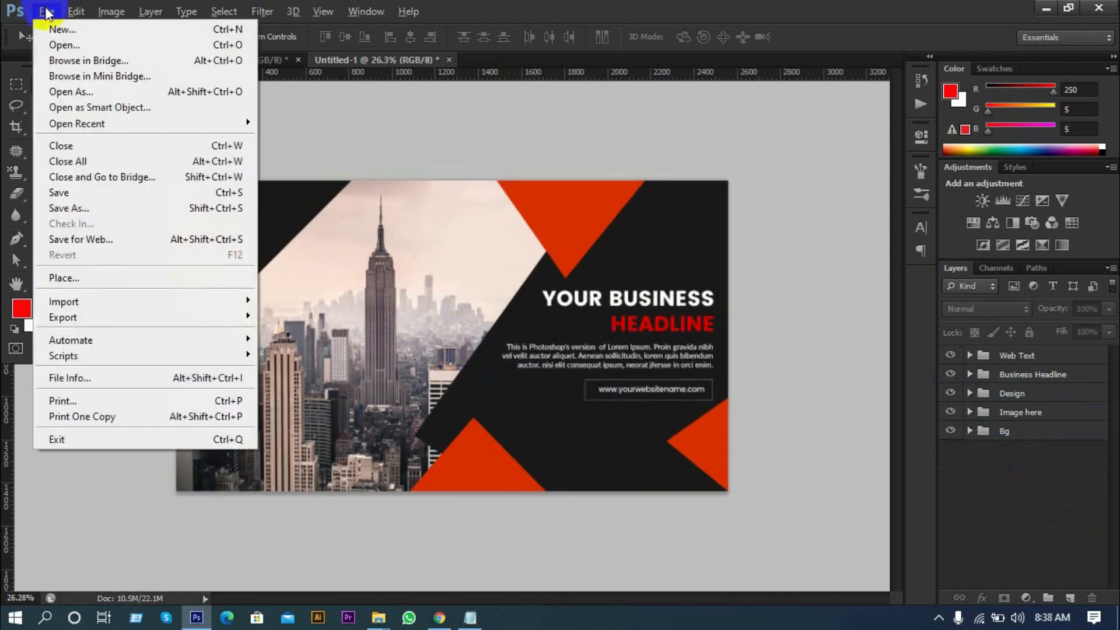
pyautogui.click(70, 211)
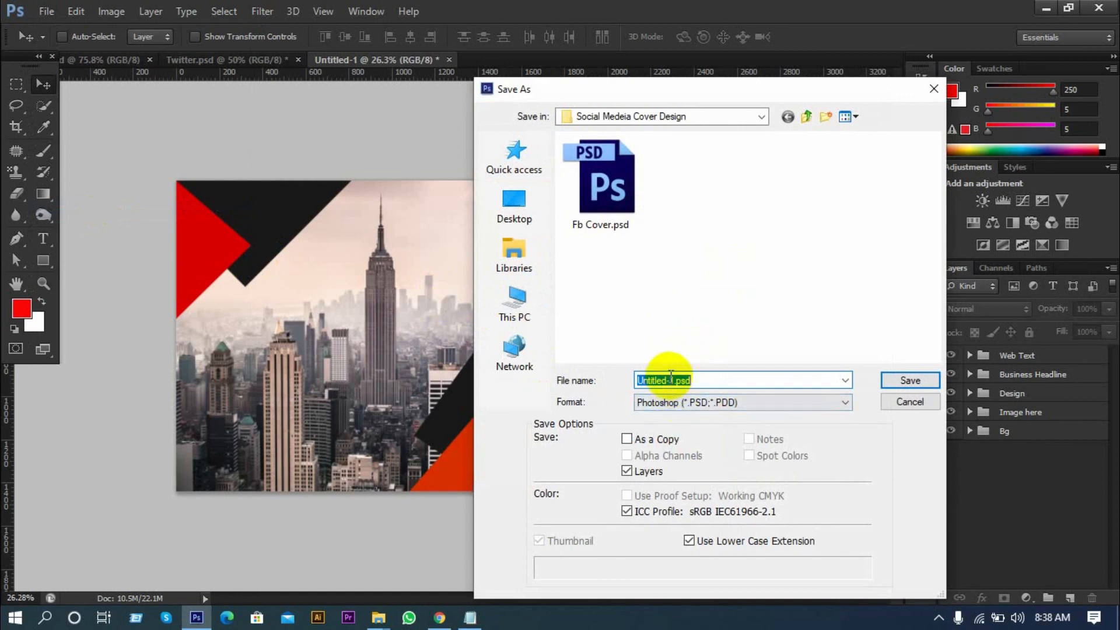
pyautogui.write('Youtube')
pyautogui.click(909, 380)
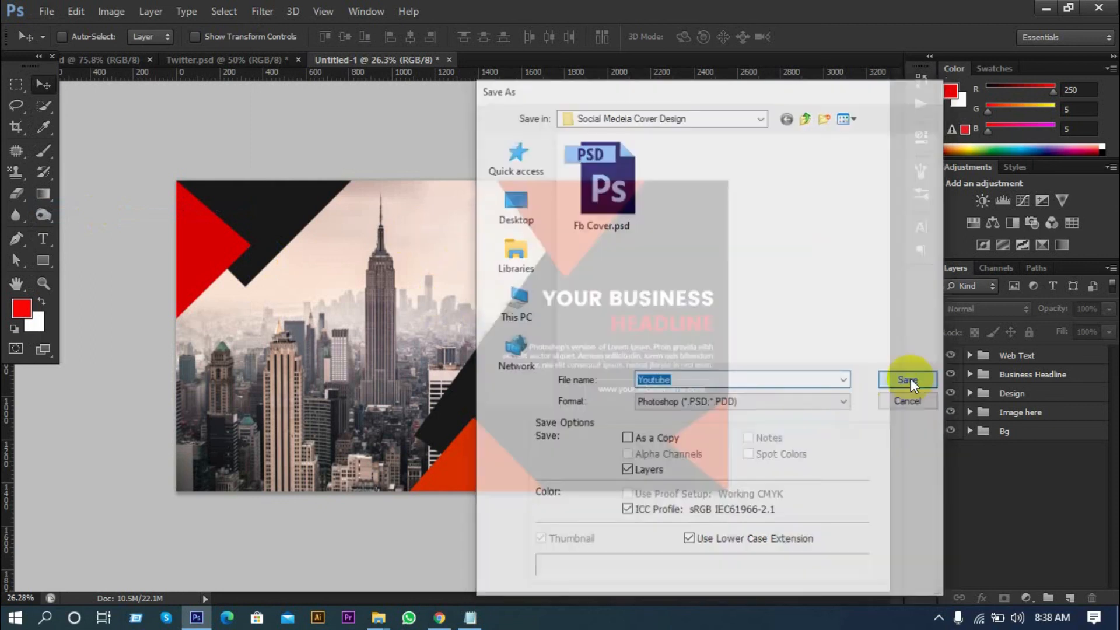
pyautogui.click(741, 182)
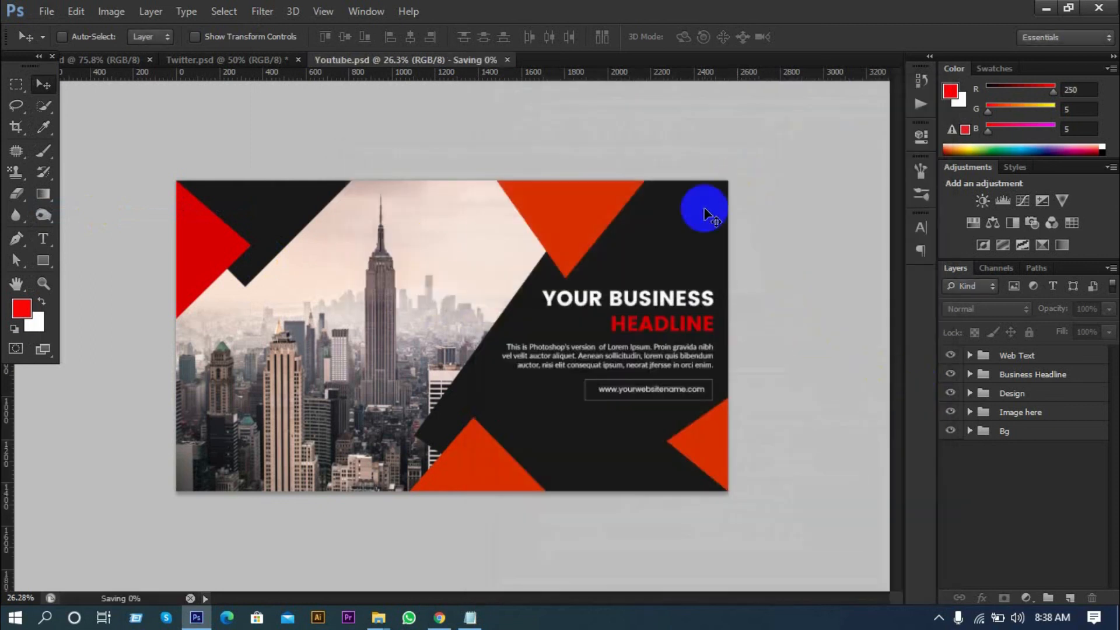
# - Save a JPEG version of the YouTube cover in the same folder, accepting the default JPEG options
pyautogui.click(46, 11)
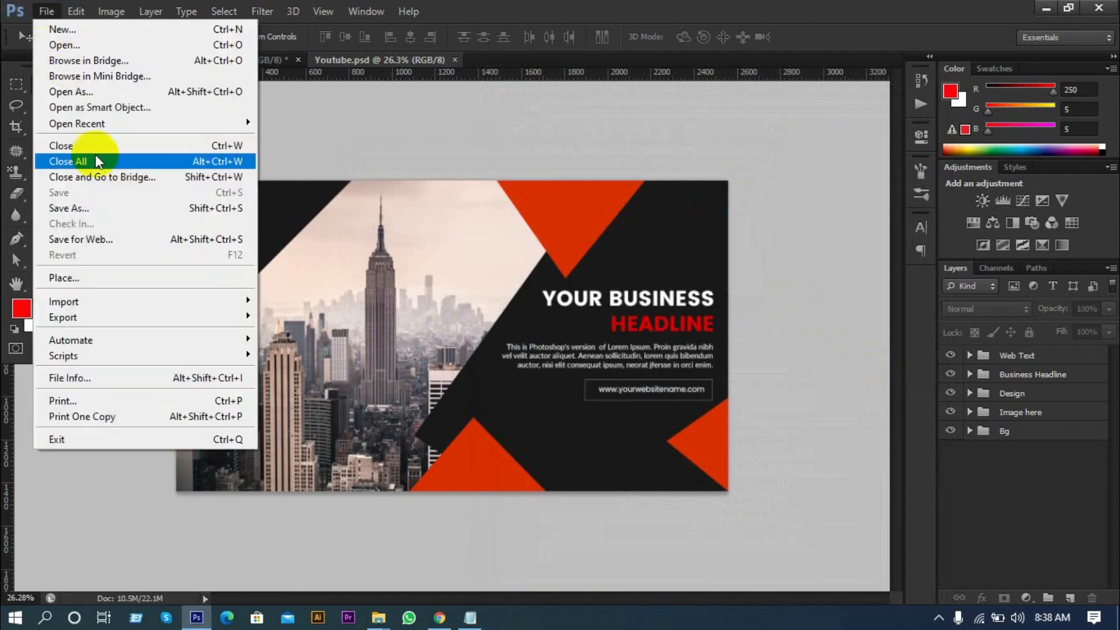
pyautogui.click(83, 205)
pyautogui.click(711, 402)
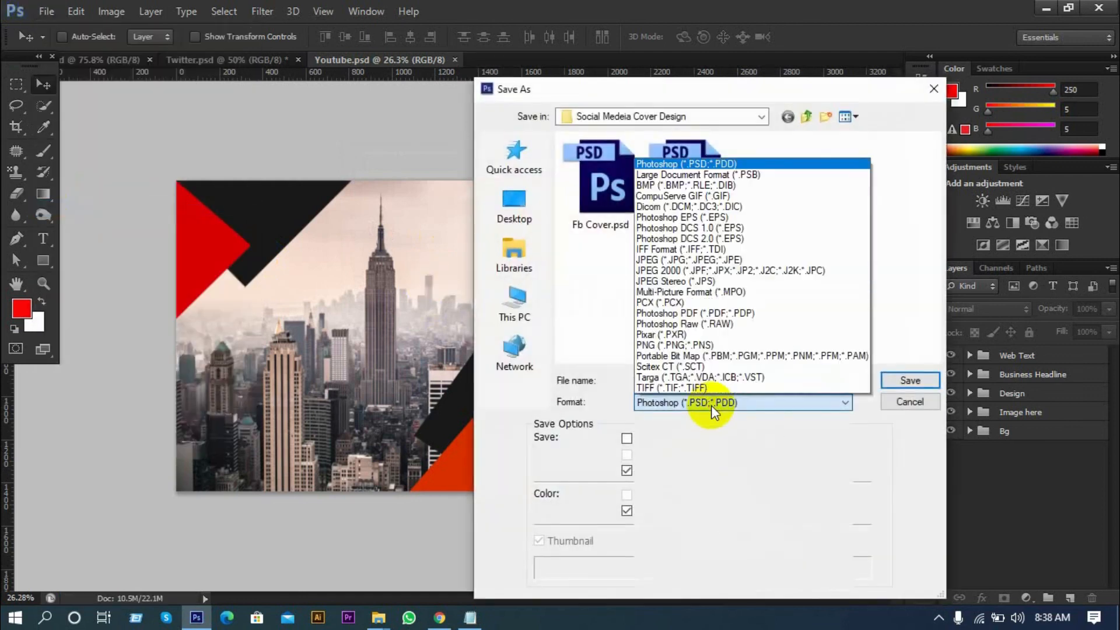
pyautogui.click(665, 259)
pyautogui.click(920, 383)
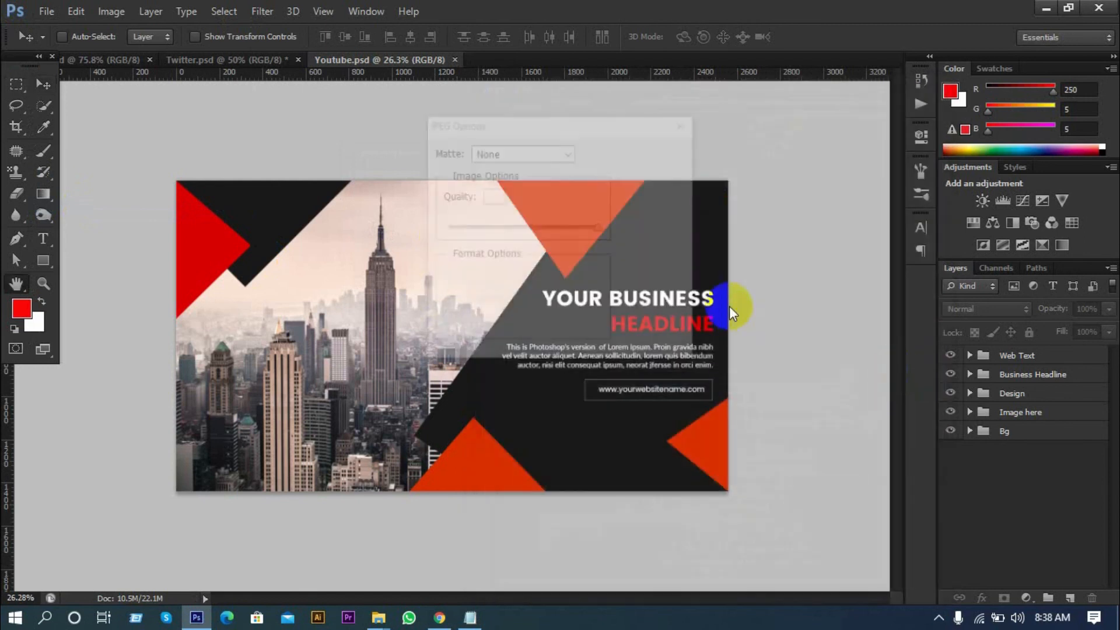
pyautogui.click(644, 153)
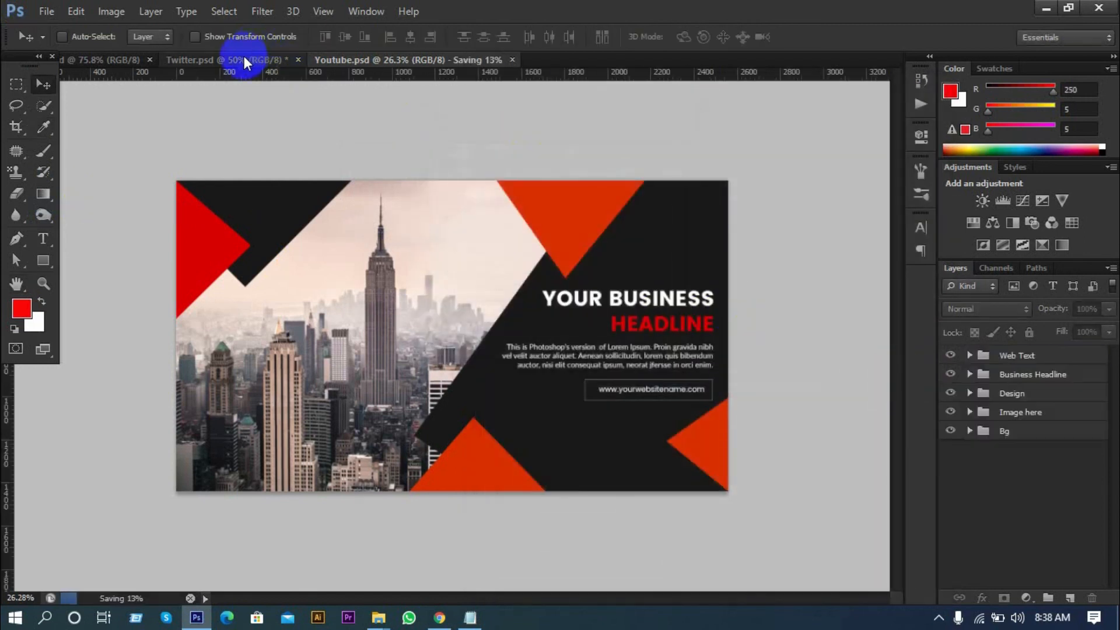
# - Save the Twitter cover as Twitter.psd in the desktop's "Social Medeia Cover Design" folder, keeping maximum compatibility
pyautogui.click(202, 58)
pyautogui.click(38, 12)
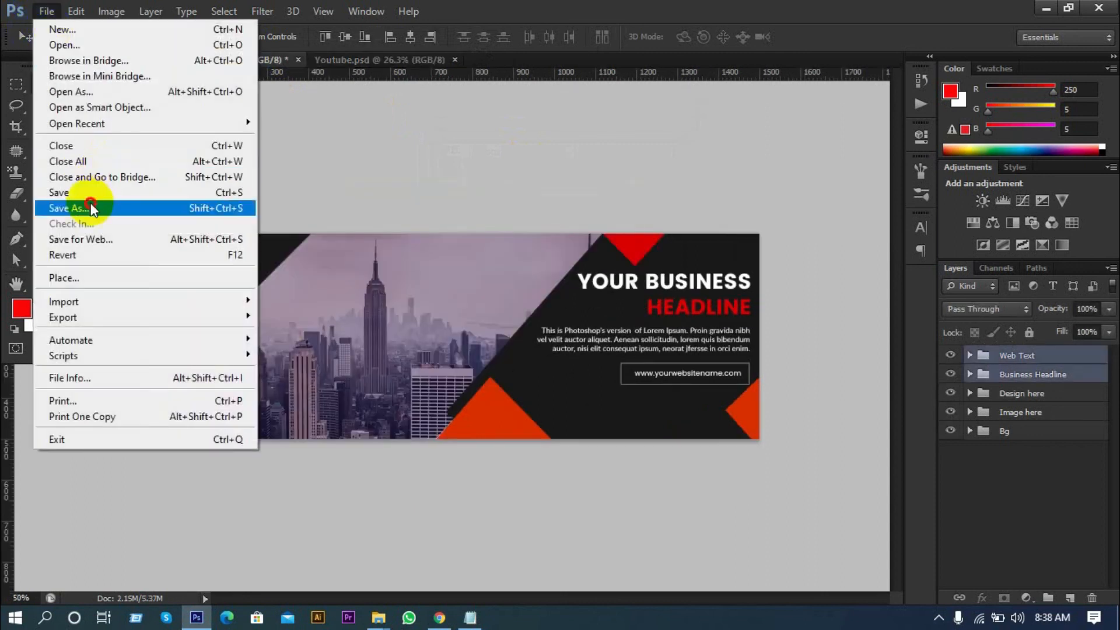
pyautogui.click(190, 207)
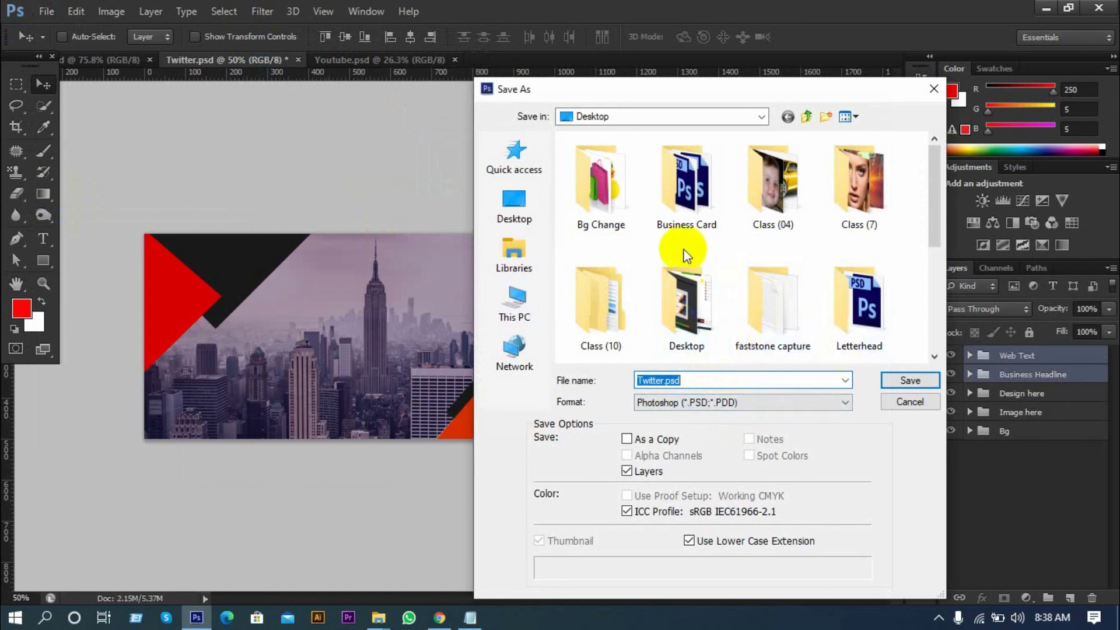
pyautogui.scroll(-1, 781, 245)
pyautogui.scroll(-2, 822, 274)
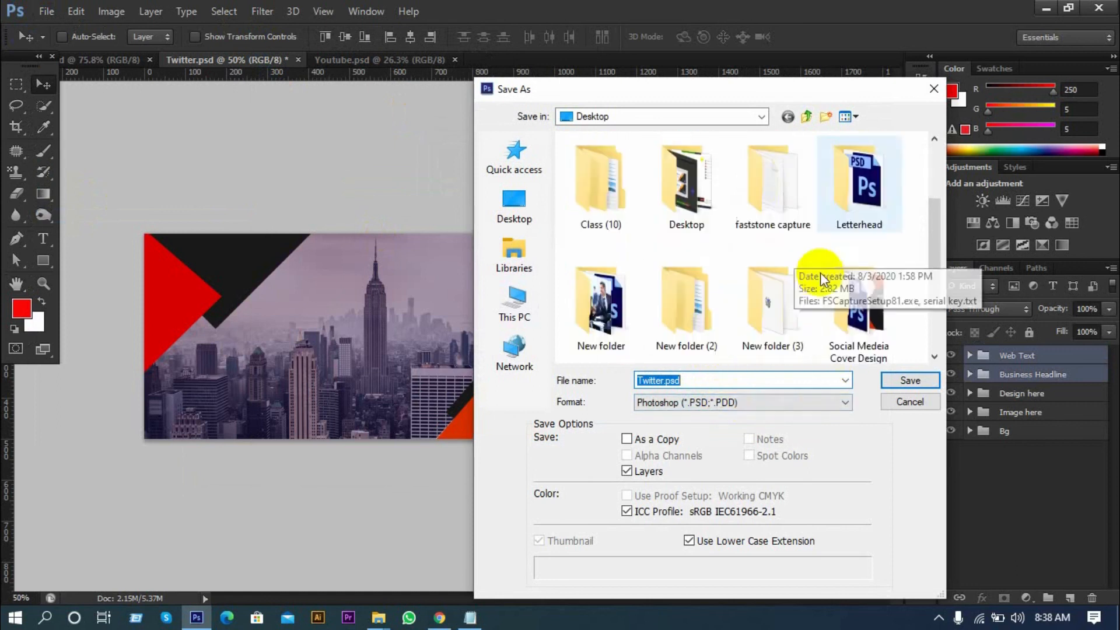
pyautogui.doubleClick(851, 277)
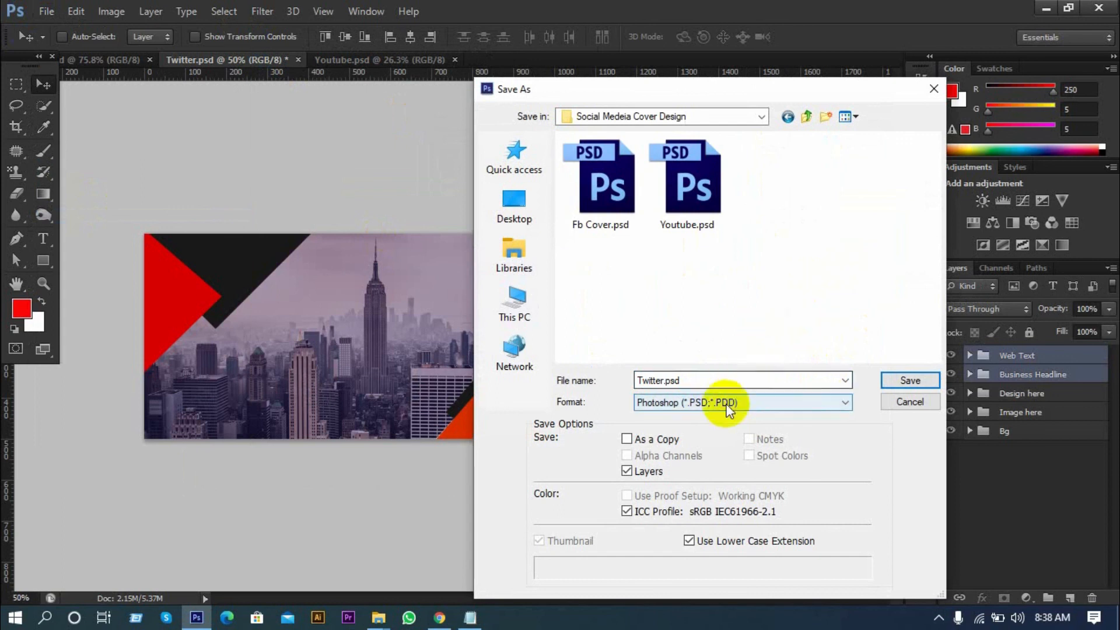
pyautogui.click(886, 380)
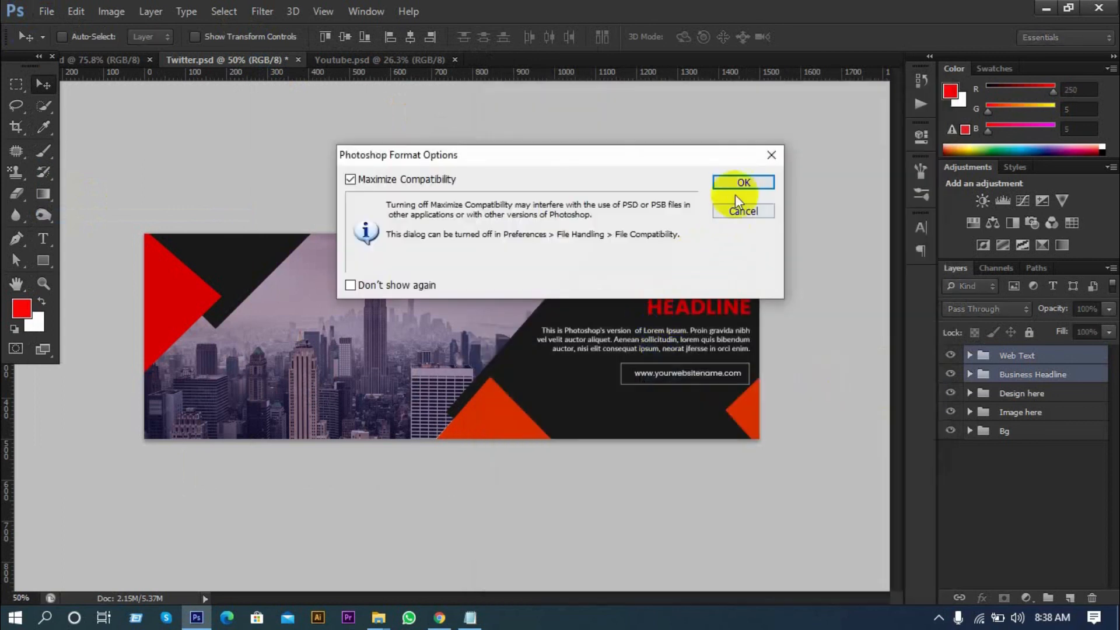
pyautogui.click(737, 190)
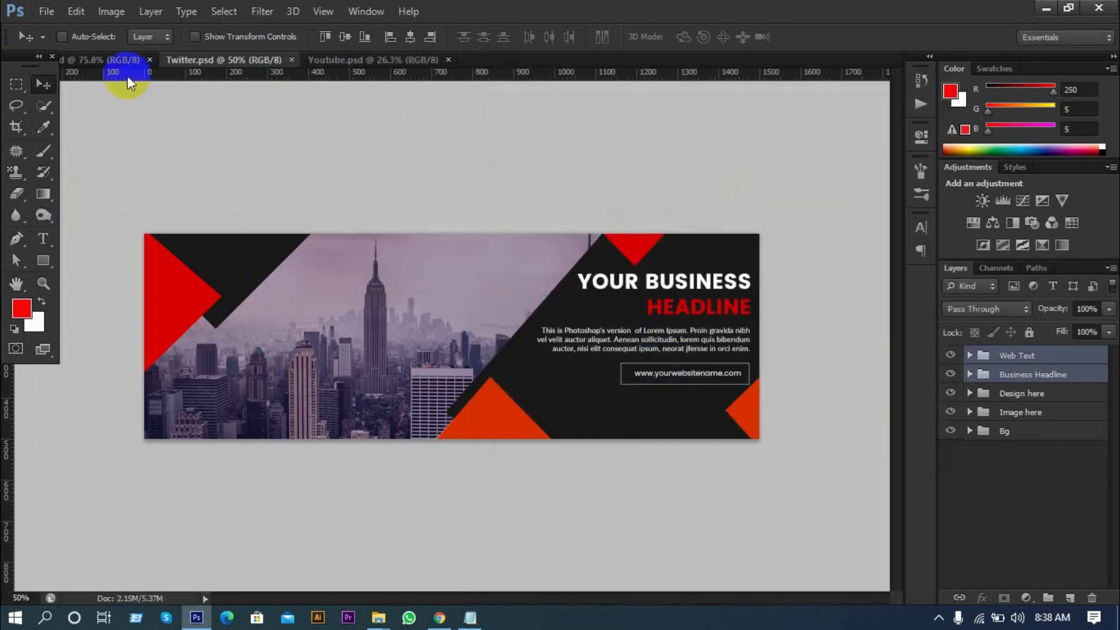
# - Look over the open cover documents and minimize Photoshop and the stock picture folder to reach the desktop
pyautogui.click(97, 63)
pyautogui.click(196, 61)
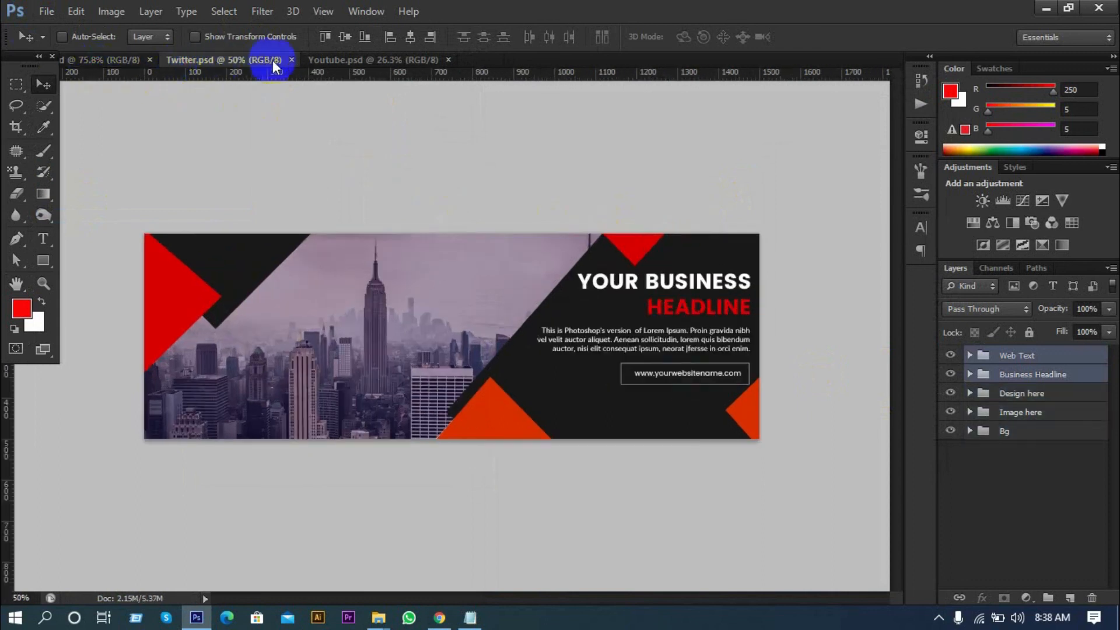
pyautogui.hotkey('ctrl', 'Tab')
pyautogui.click(1042, 8)
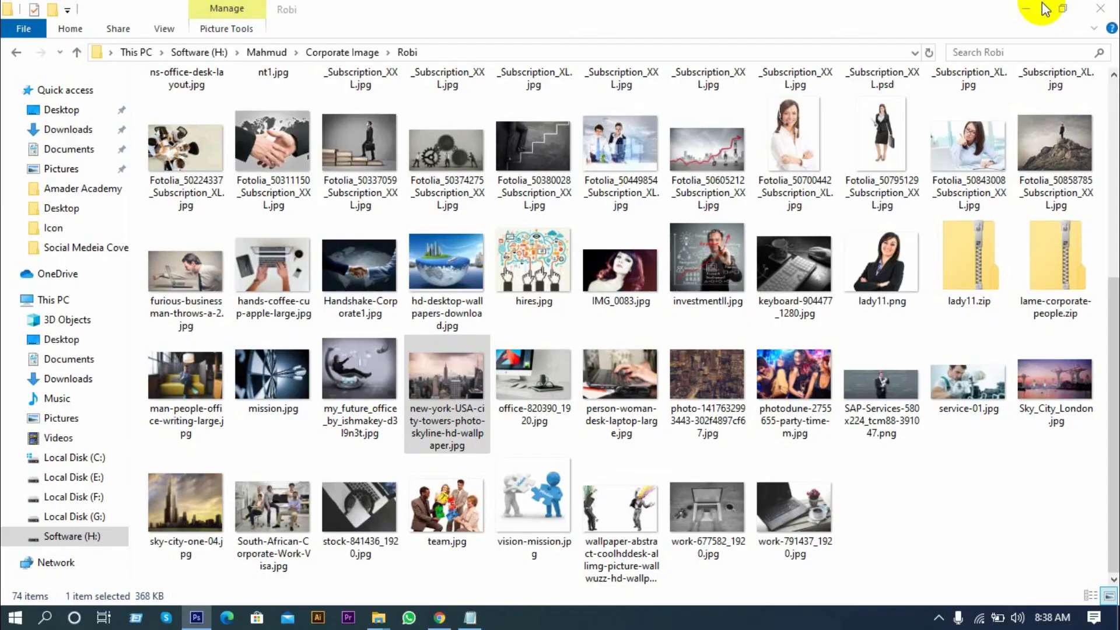
pyautogui.click(1044, 12)
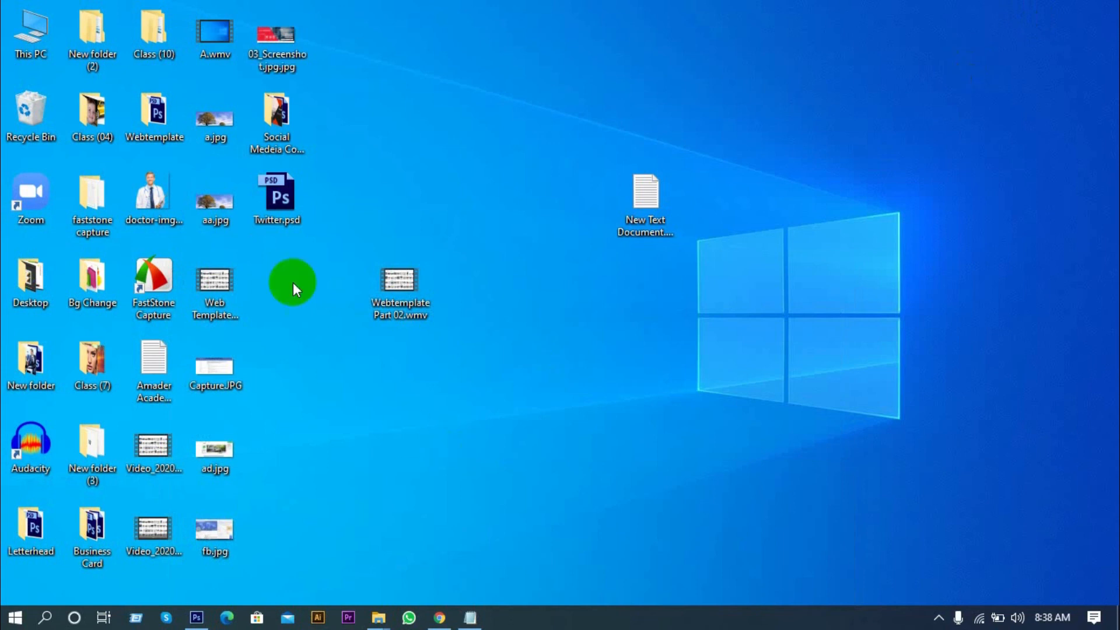
# - Open the "Social Medeia Cover Design" folder from the desktop and maximize its window
pyautogui.press('Down')
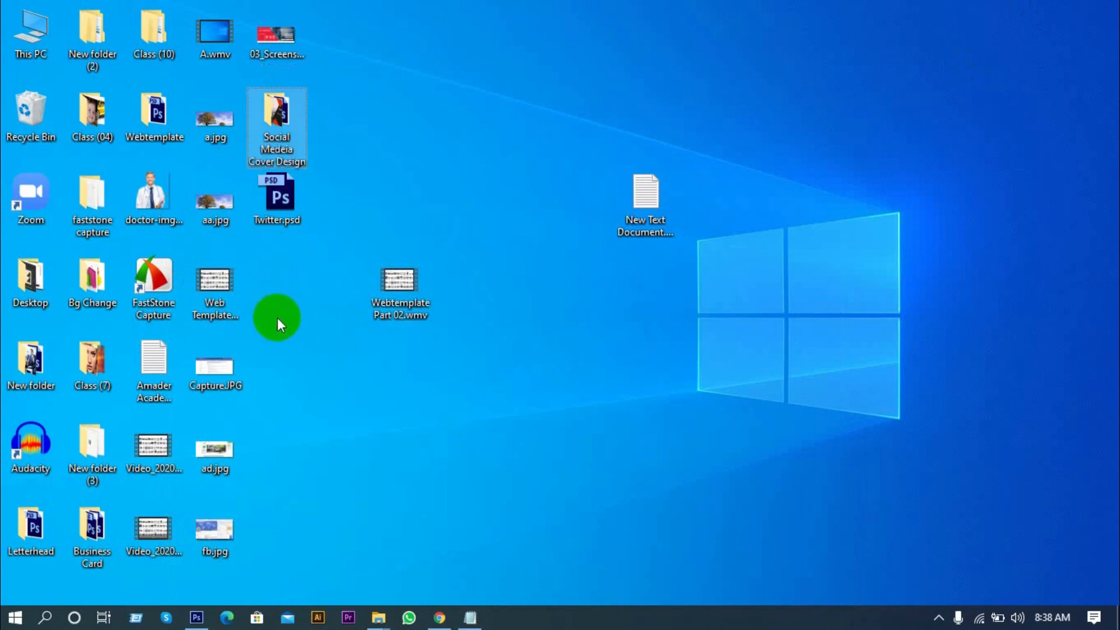
pyautogui.doubleClick(279, 108)
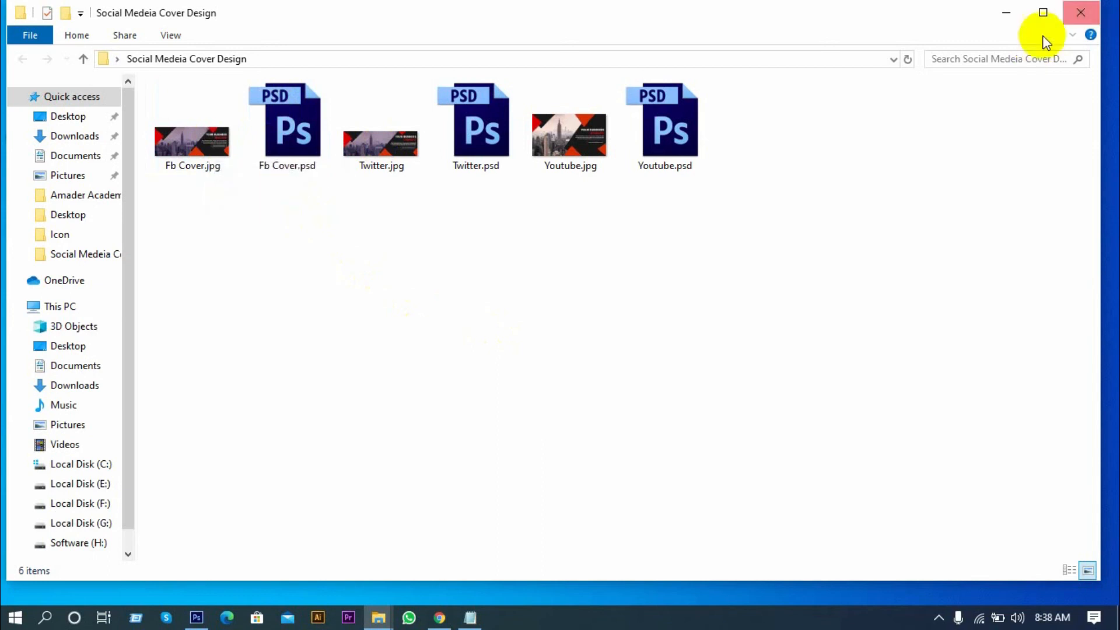
pyautogui.click(1042, 12)
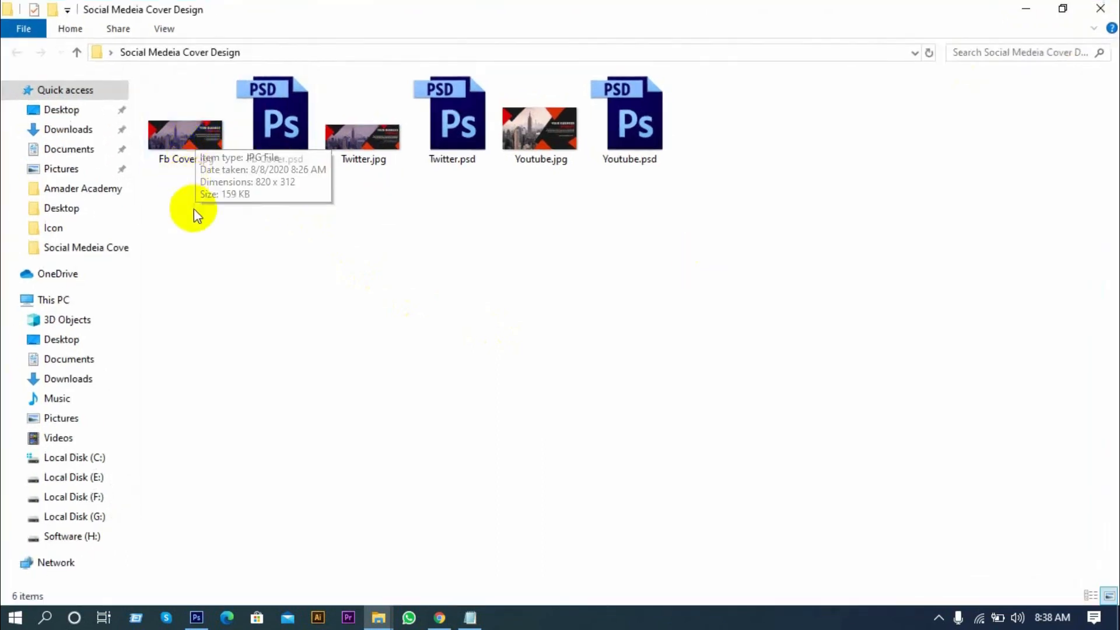
# - Open the exported Facebook cover image, Fb Cover.jpg, in the image viewer
pyautogui.click(356, 144)
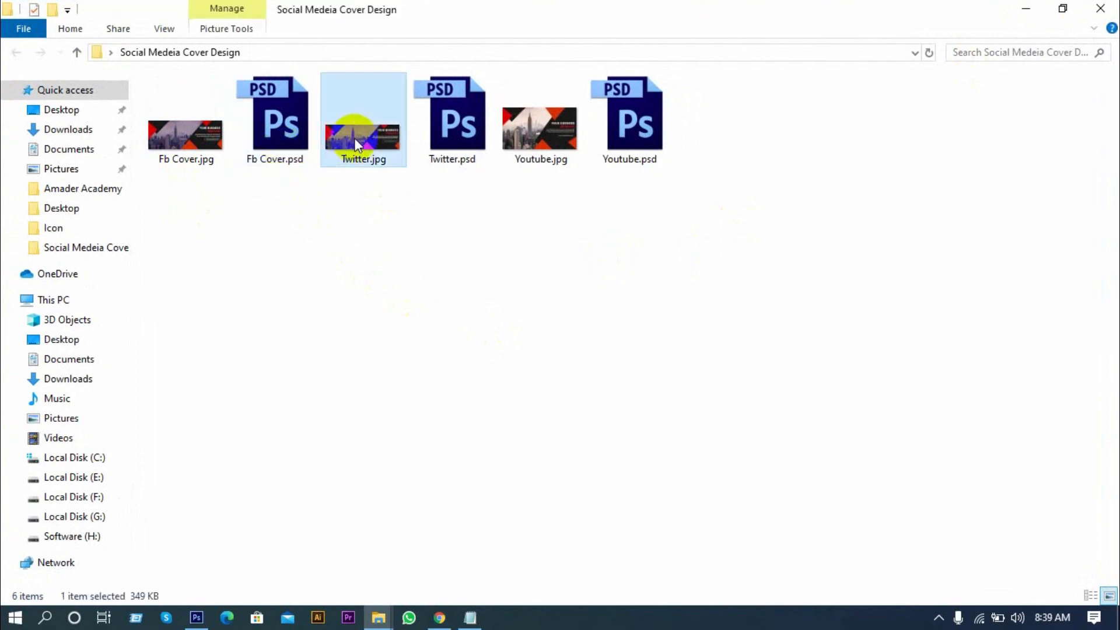
pyautogui.click(196, 146)
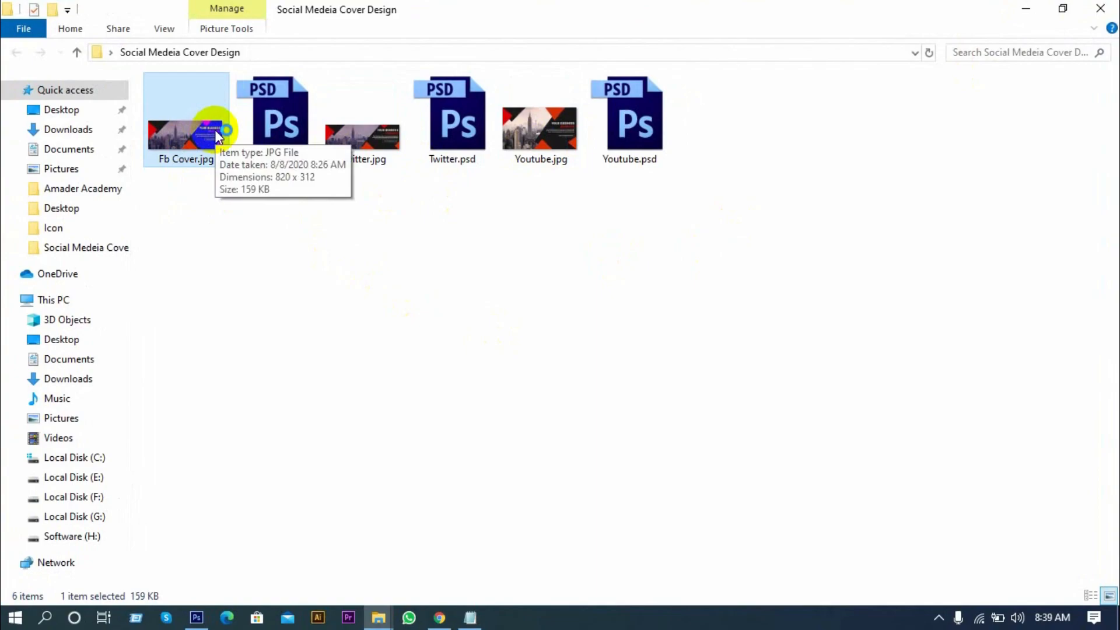
pyautogui.doubleClick(214, 129)
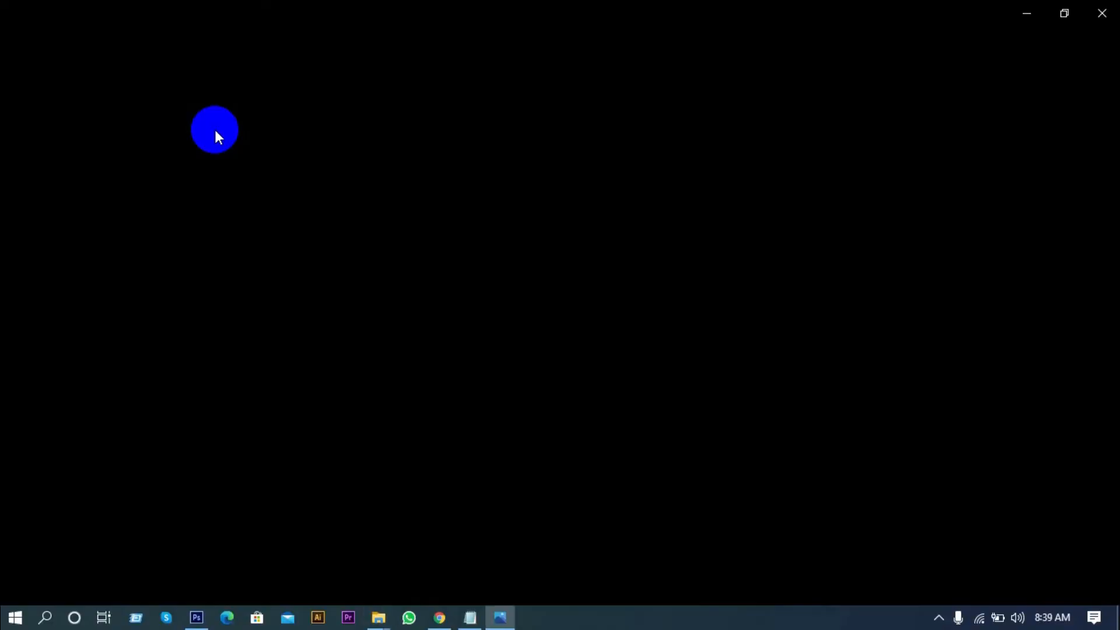